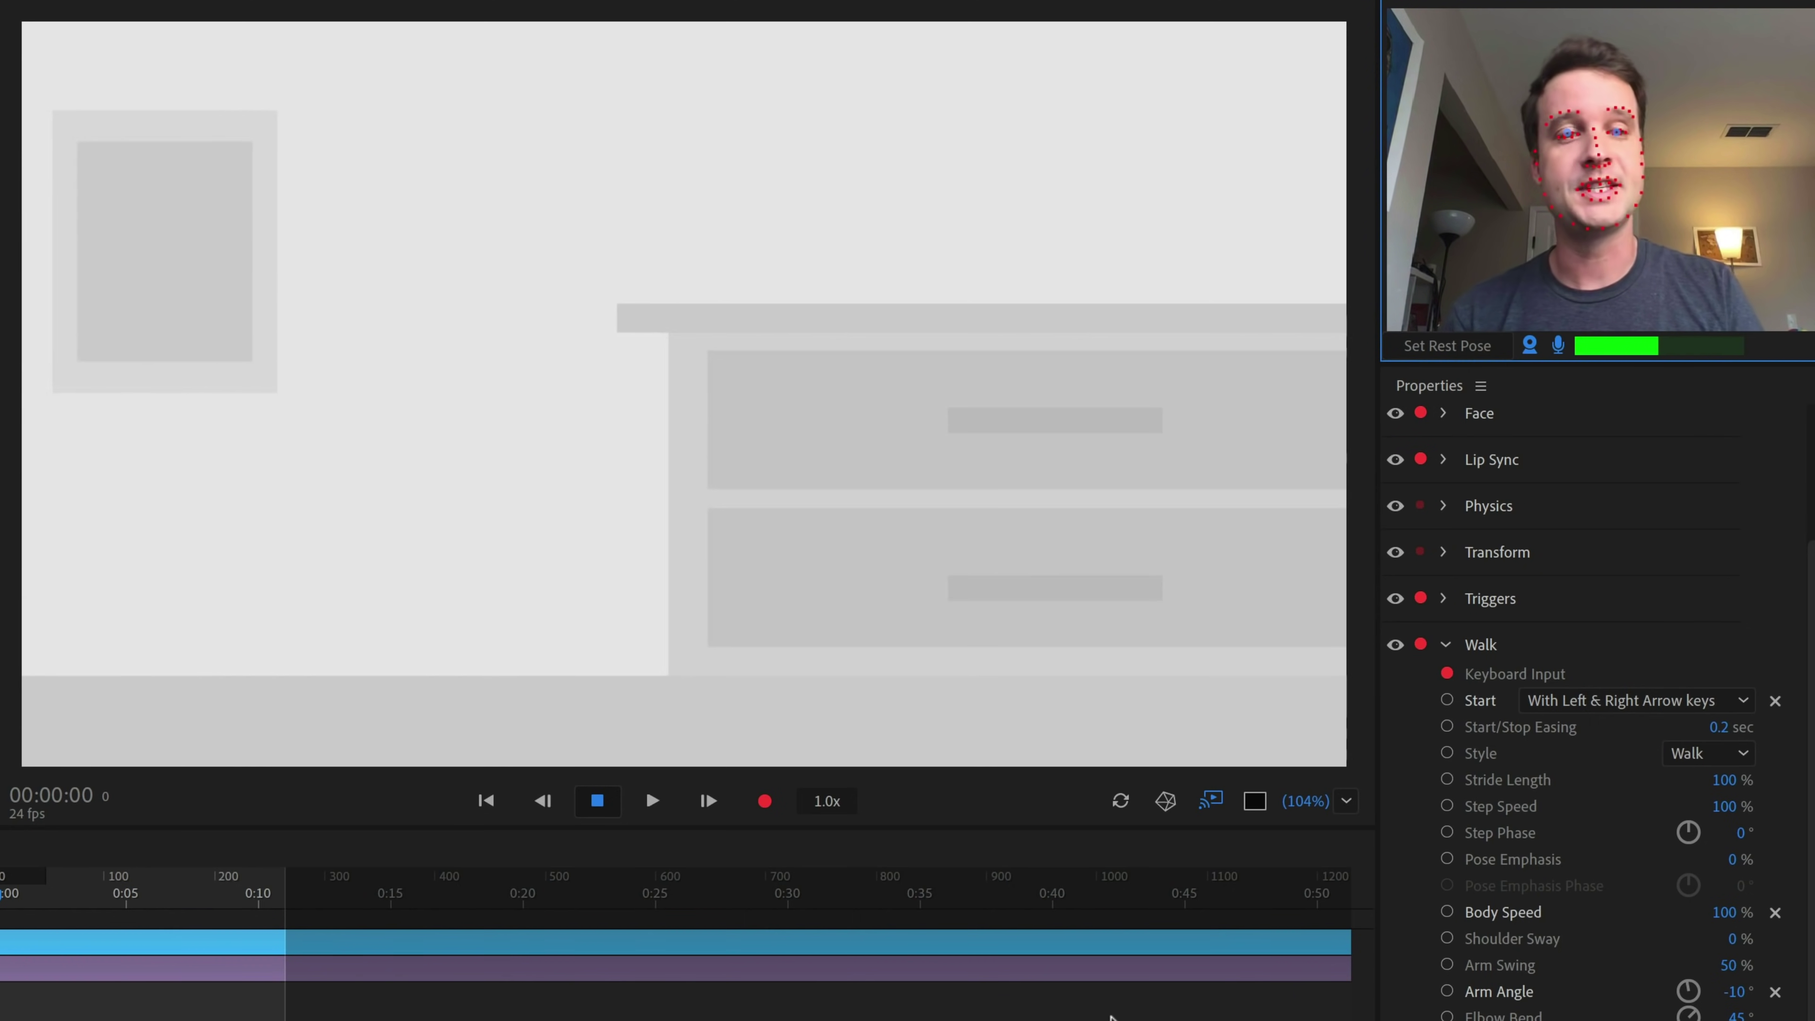
Preview the puppet's walk to the right, left and right again across the furnished room scene
key(Right)
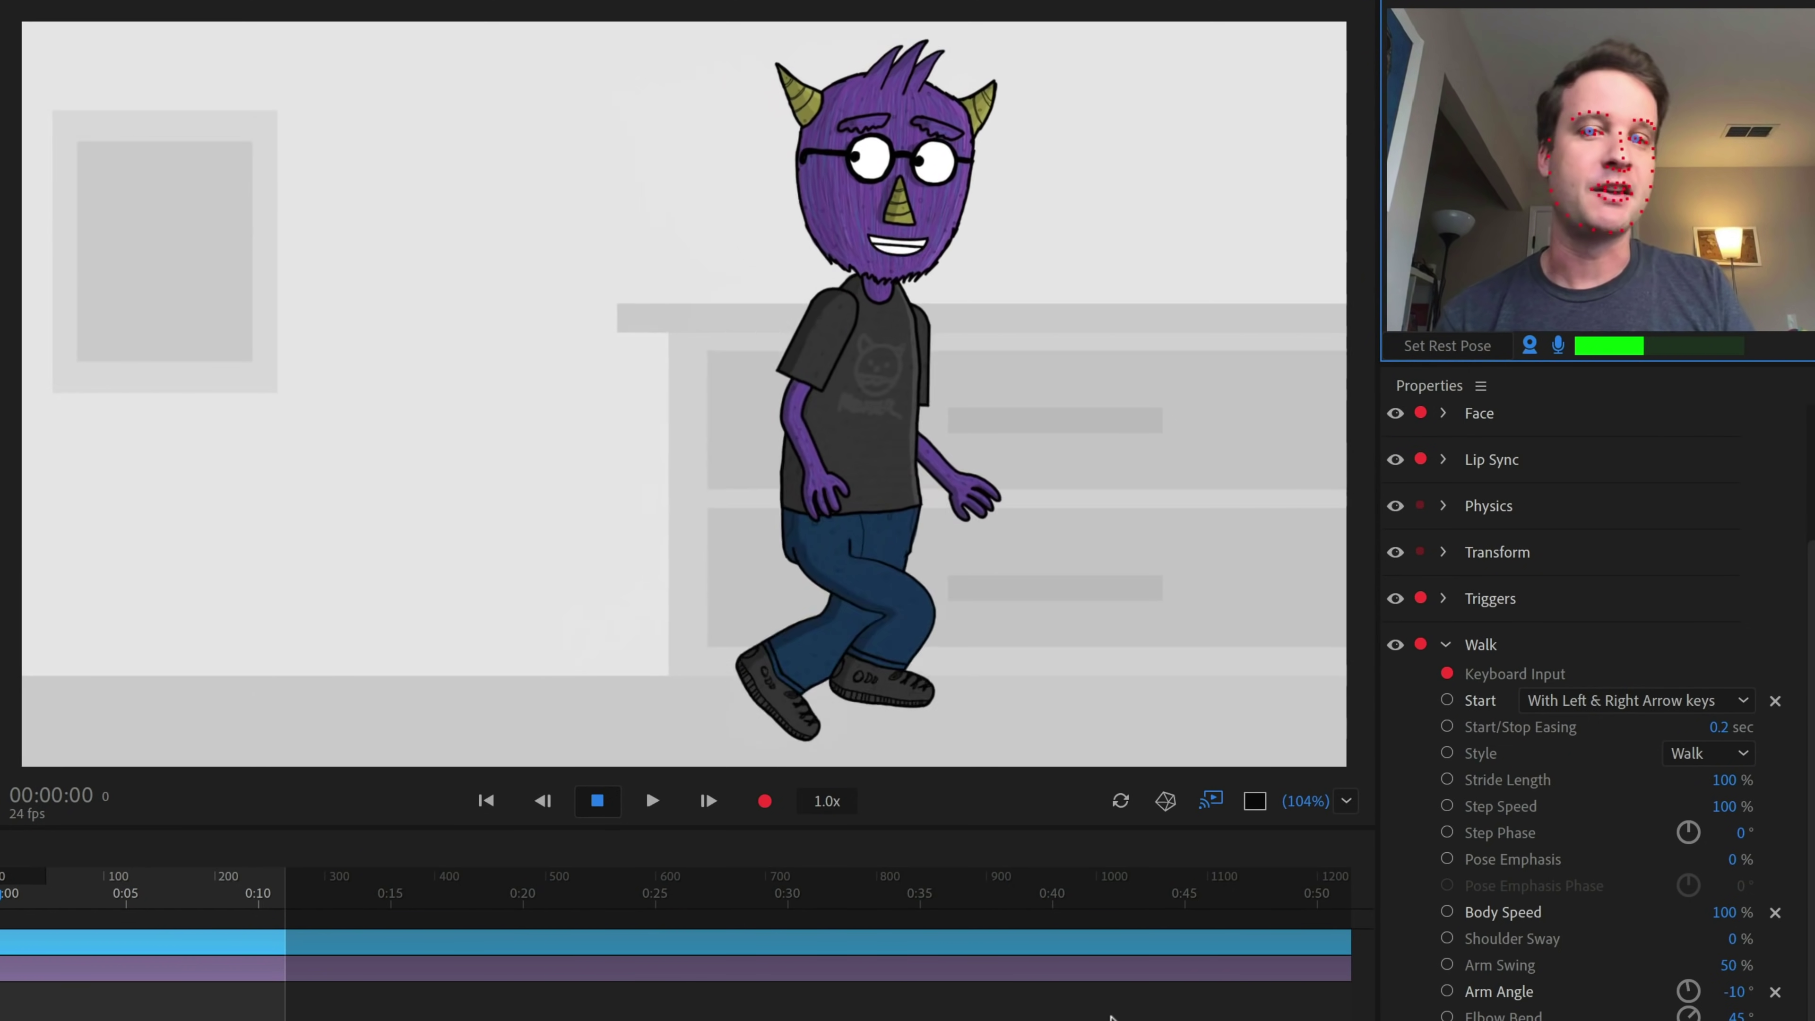
key(Left)
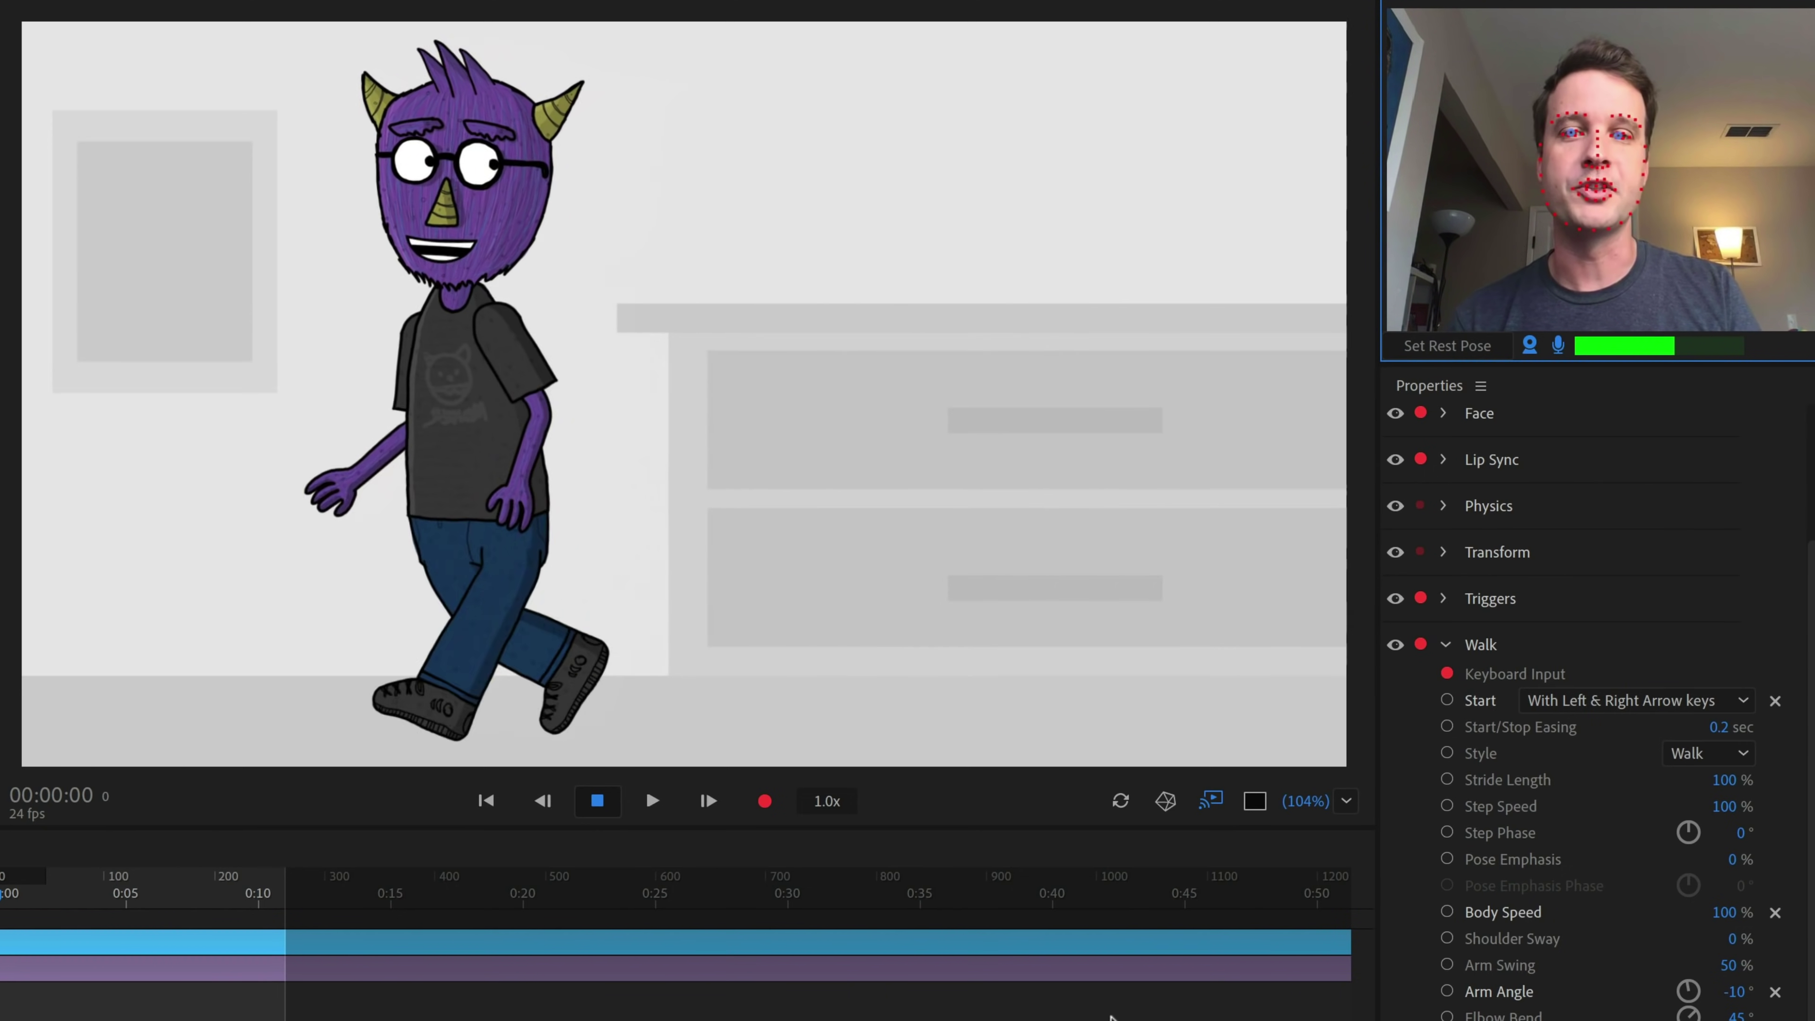
key(Right)
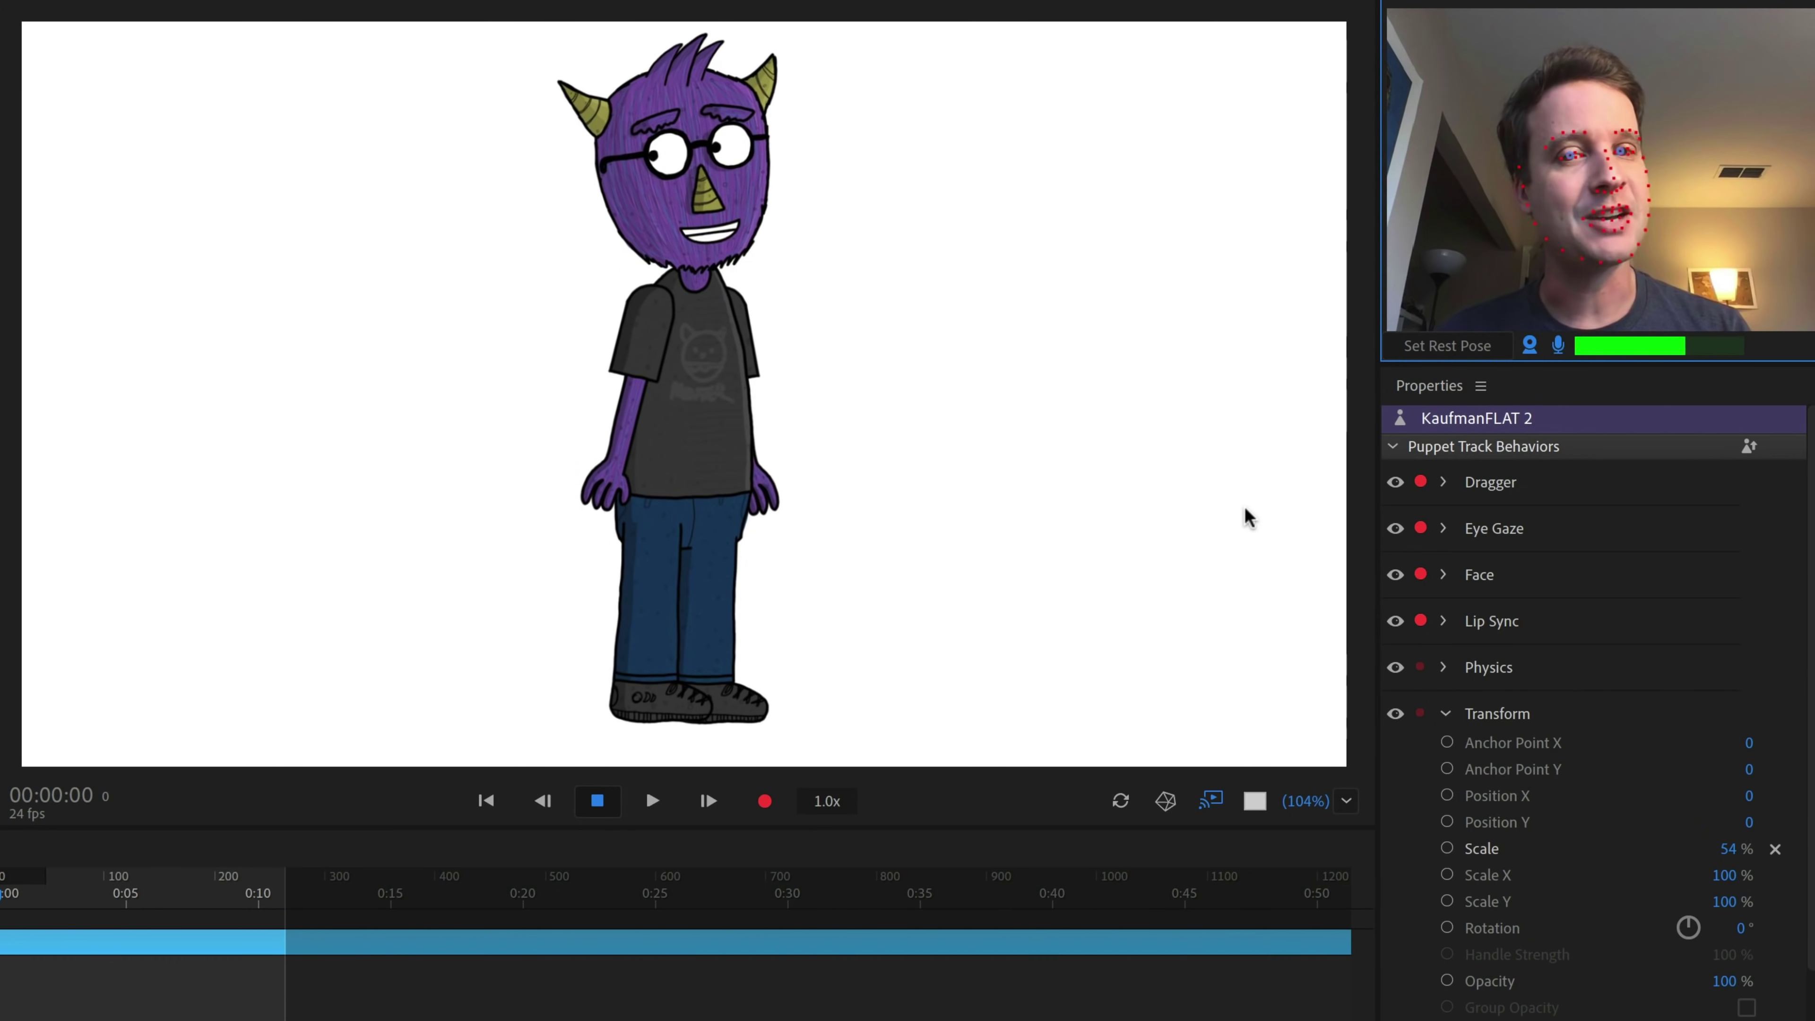
Preview the KaufmanFLAT 2 puppet walking right, left and right again across the plain white scene
key(Right)
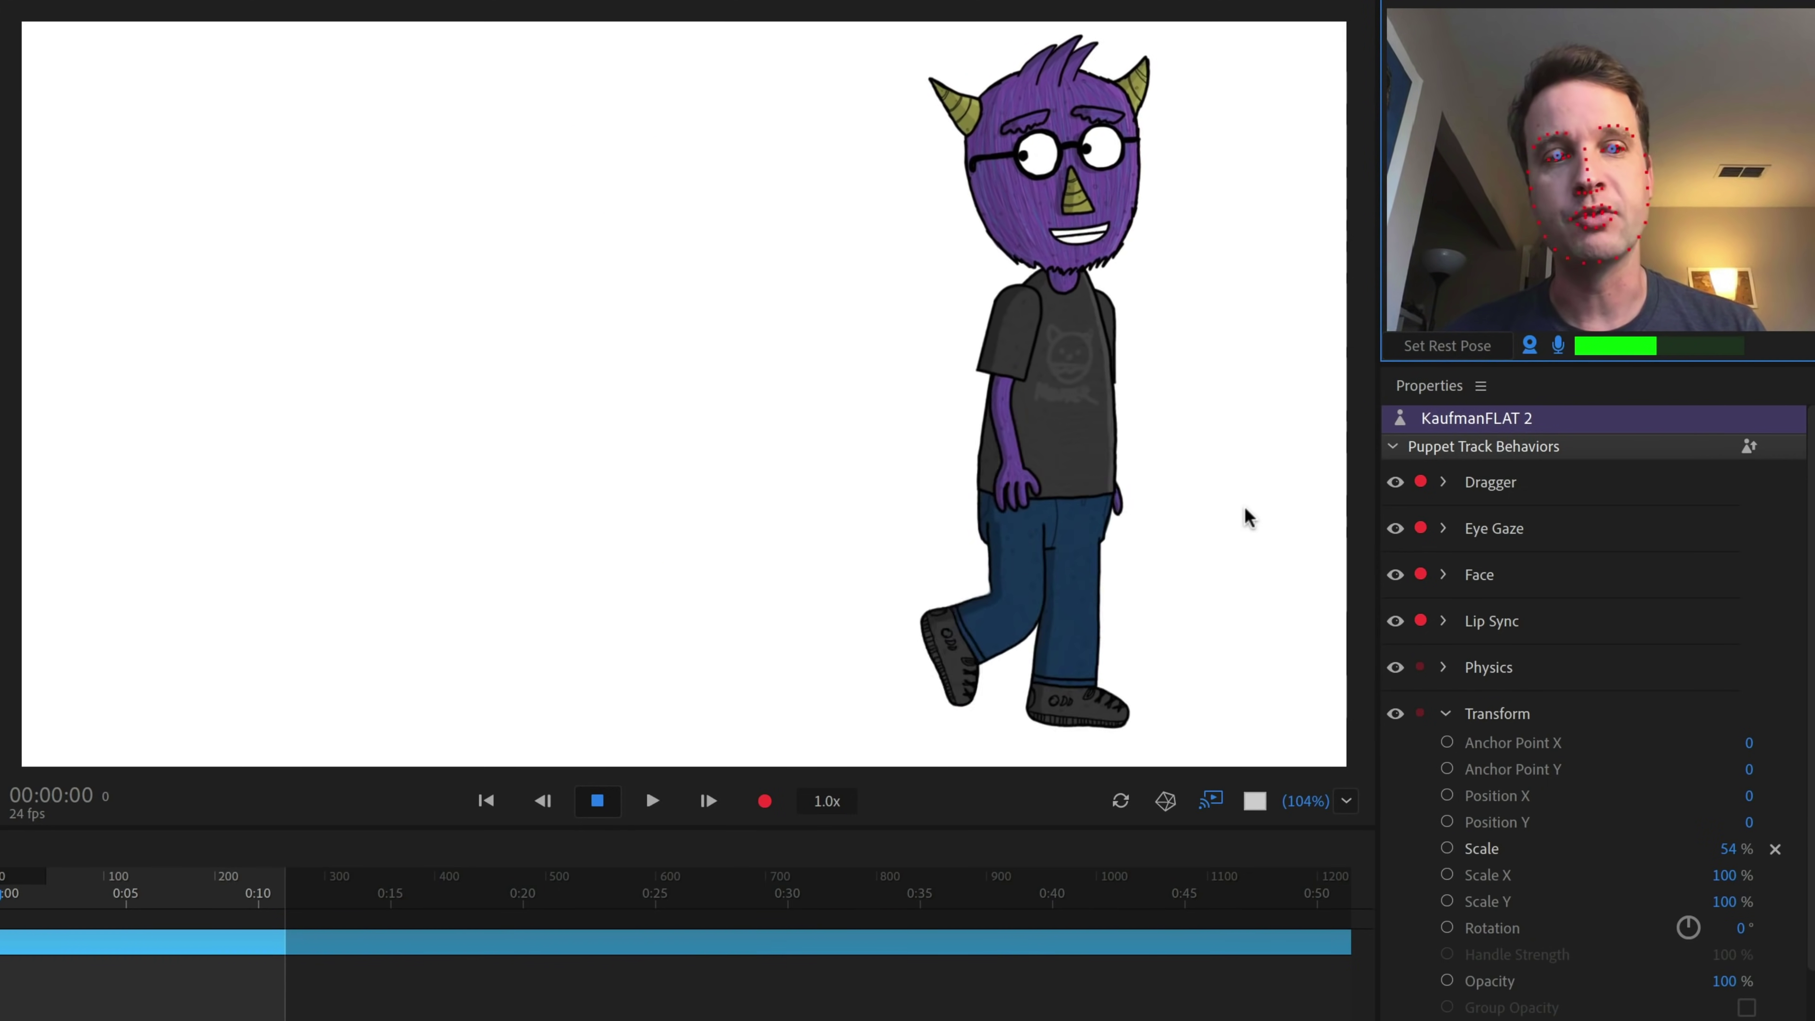
key(Left)
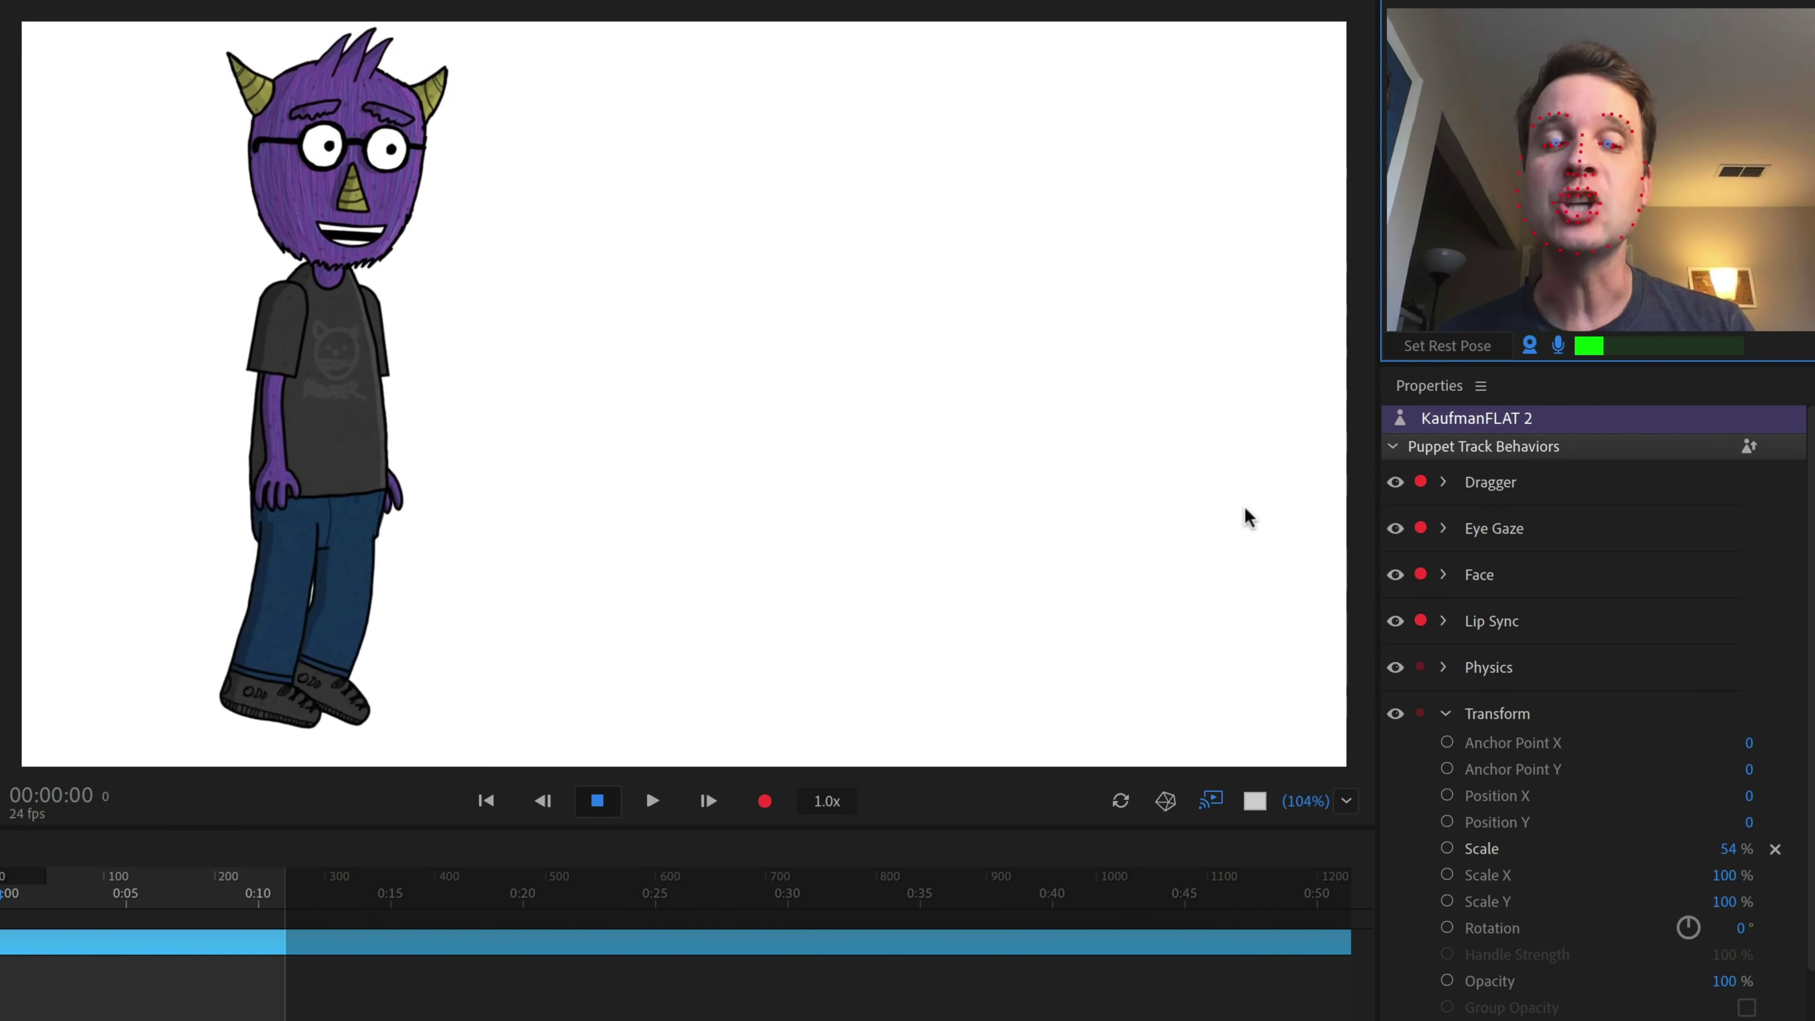
key(Right)
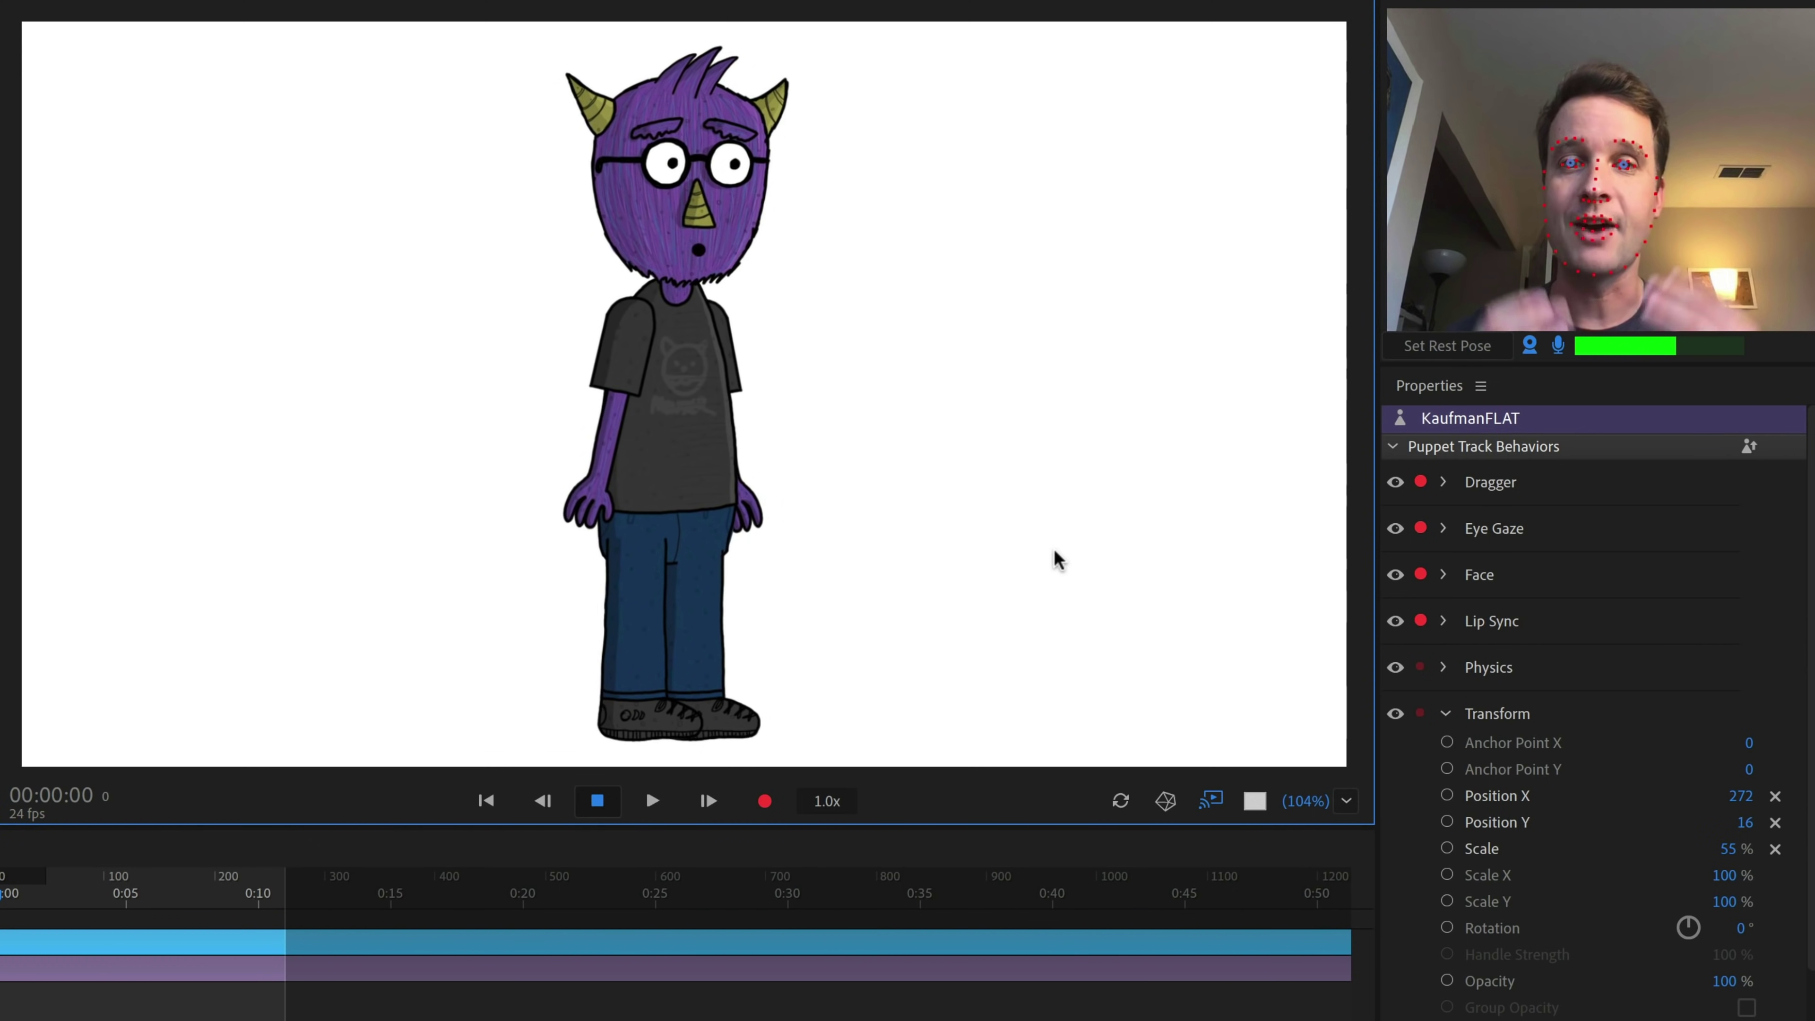
Preview the KaufmanFLAT puppet's walk back and forth across the white scene, reversing its direction repeatedly
key(Right)
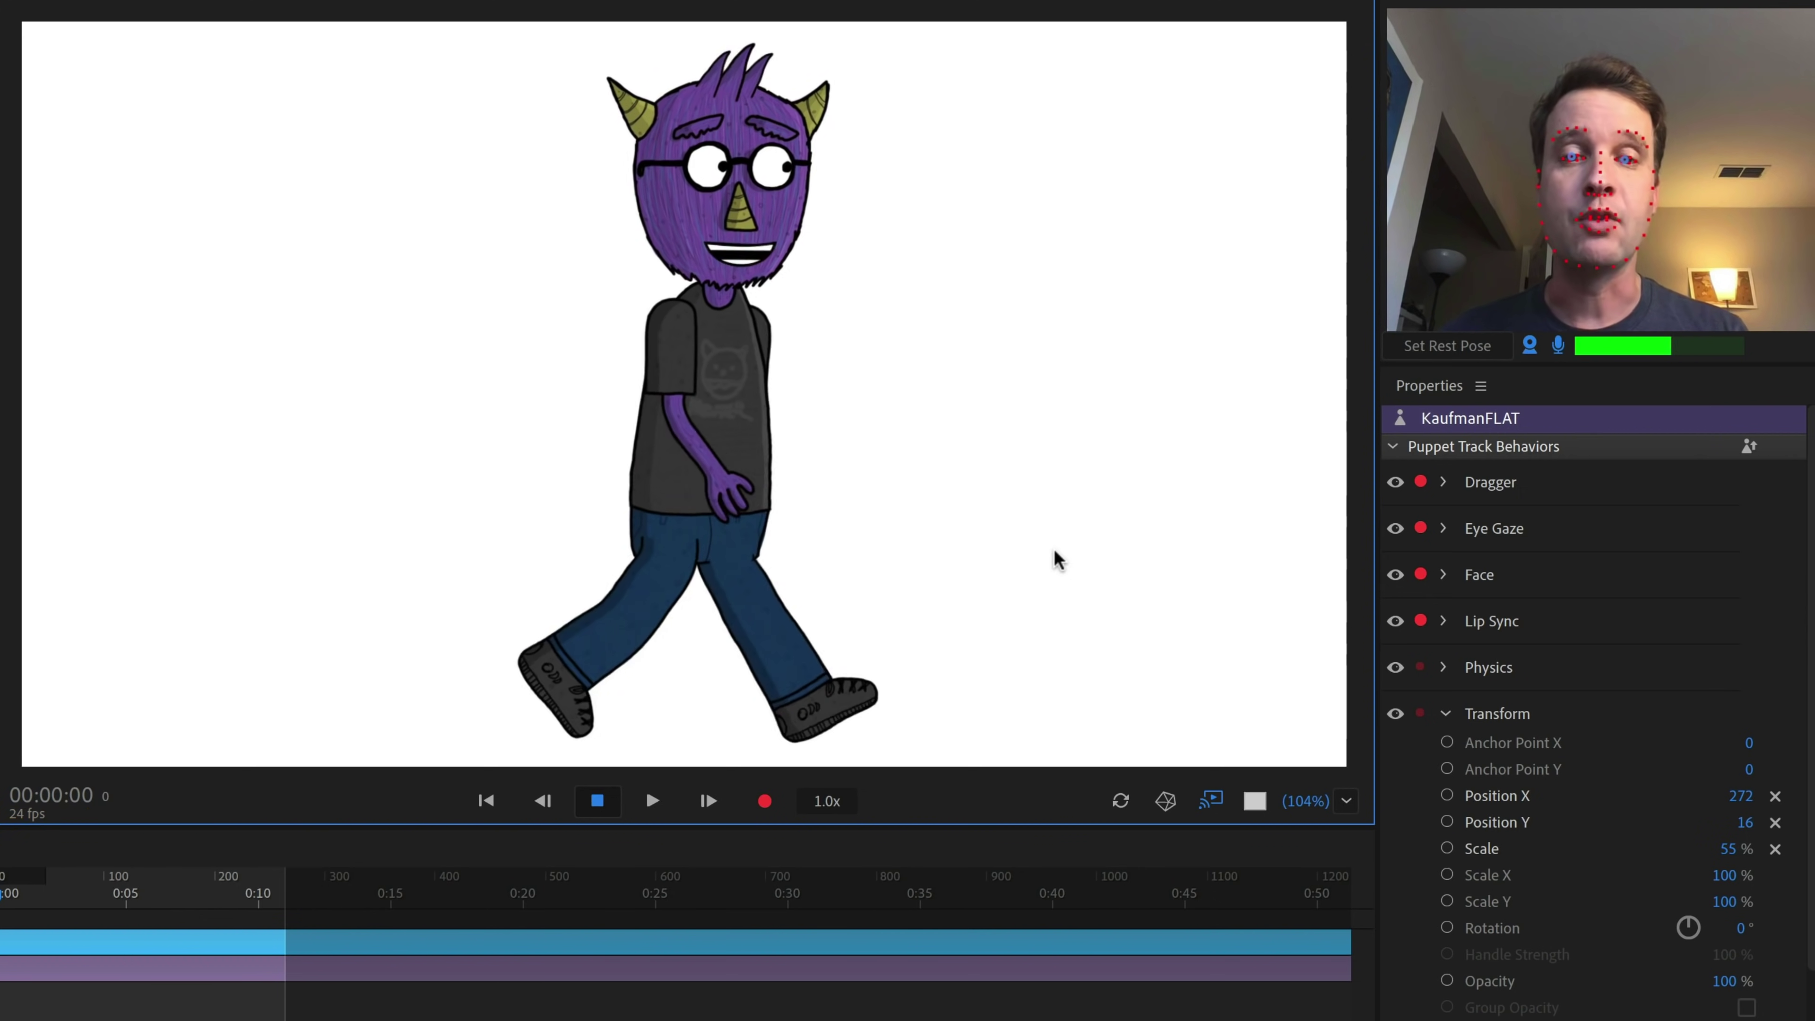
key(Left)
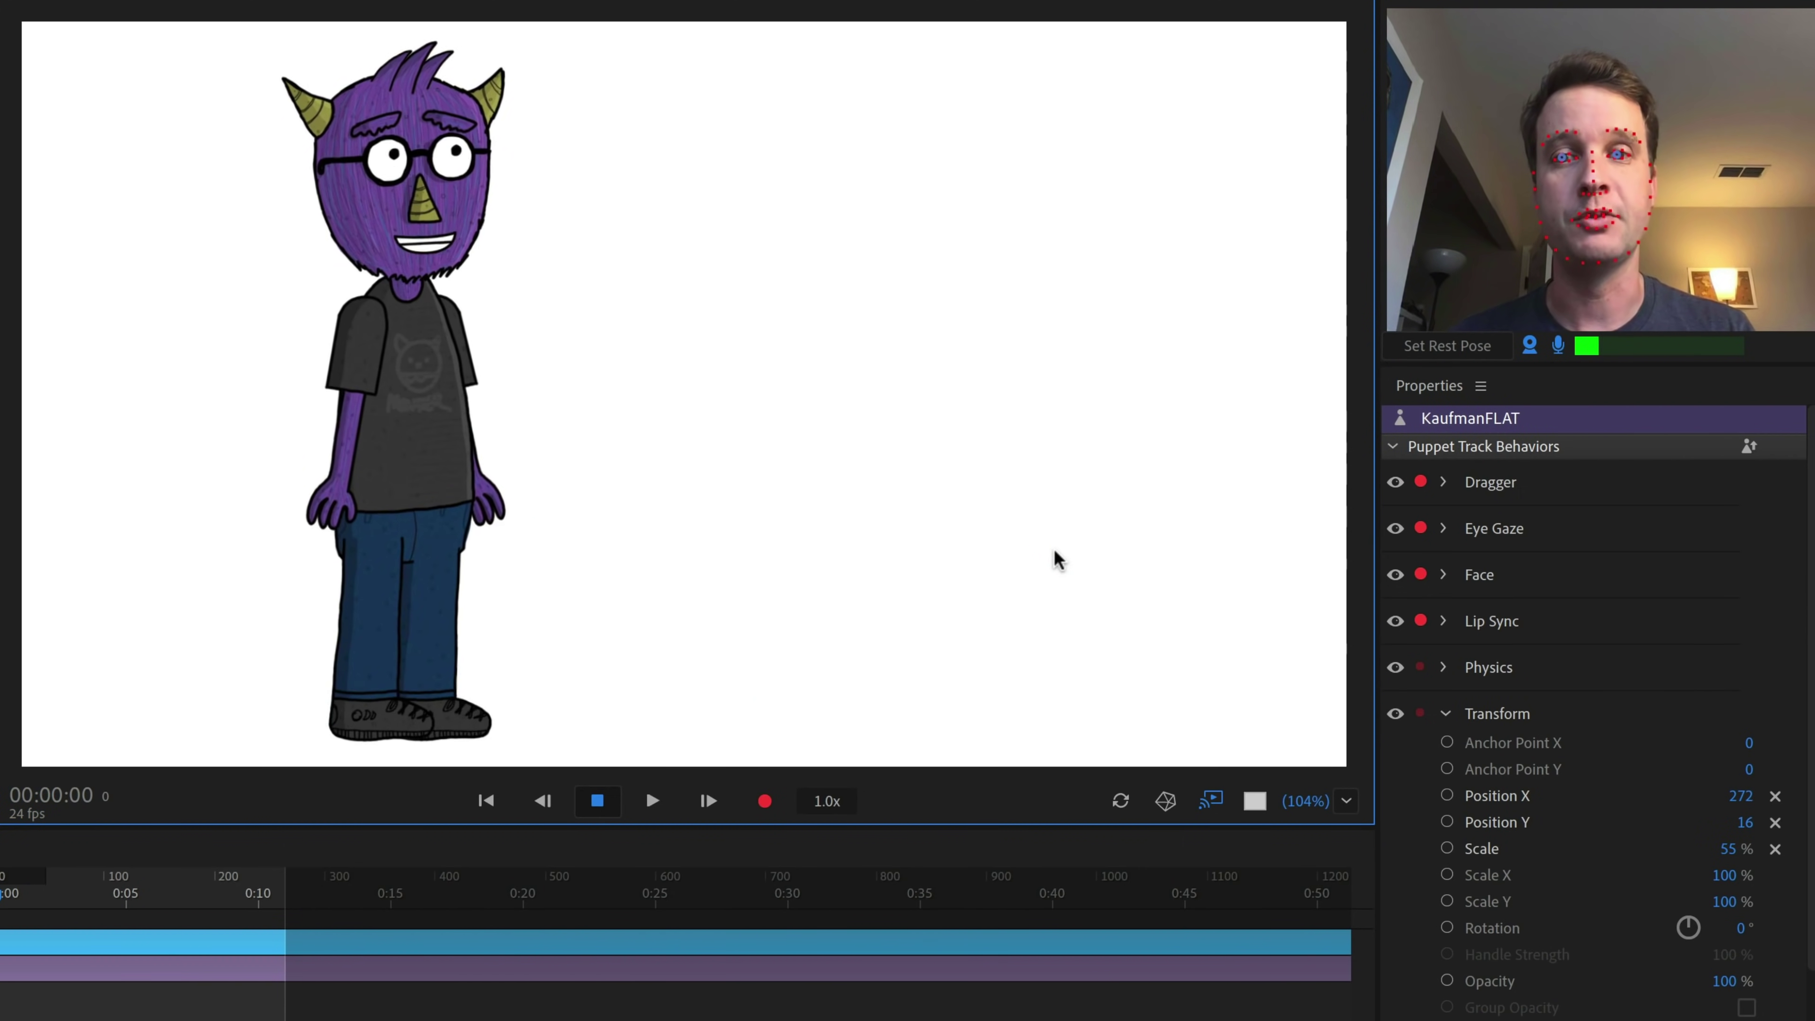
key(Right)
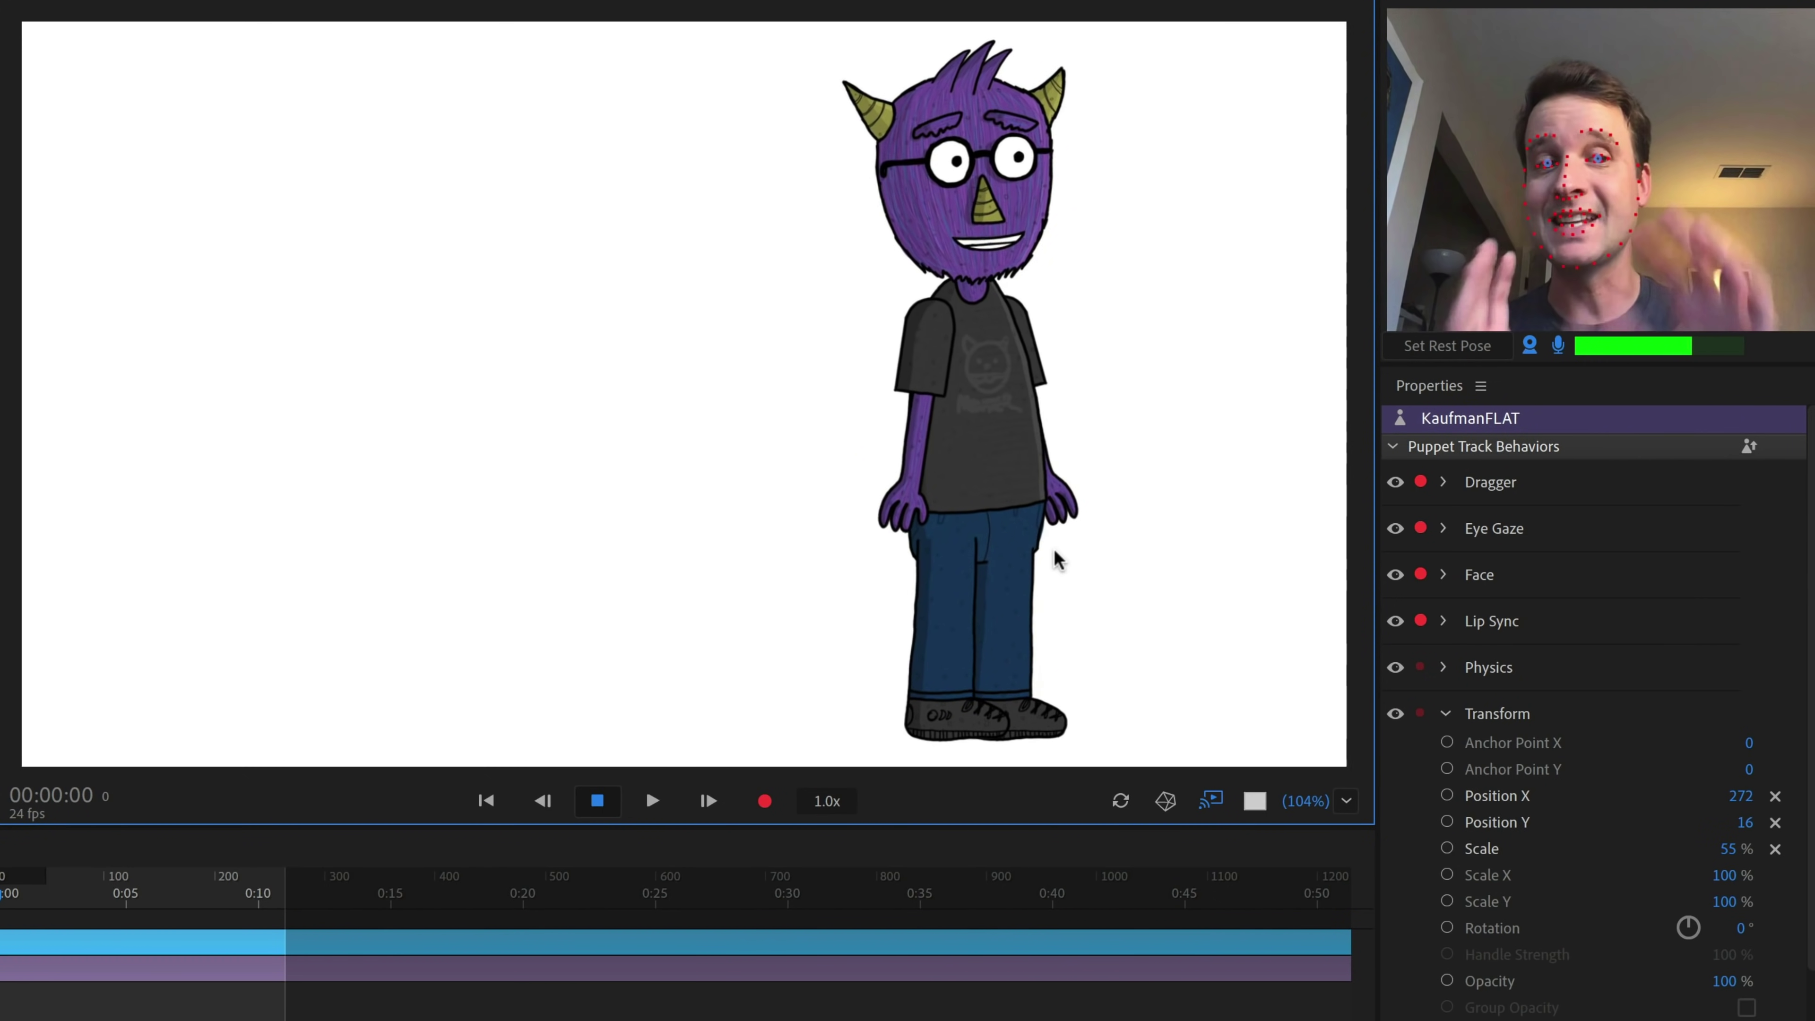
key(Left)
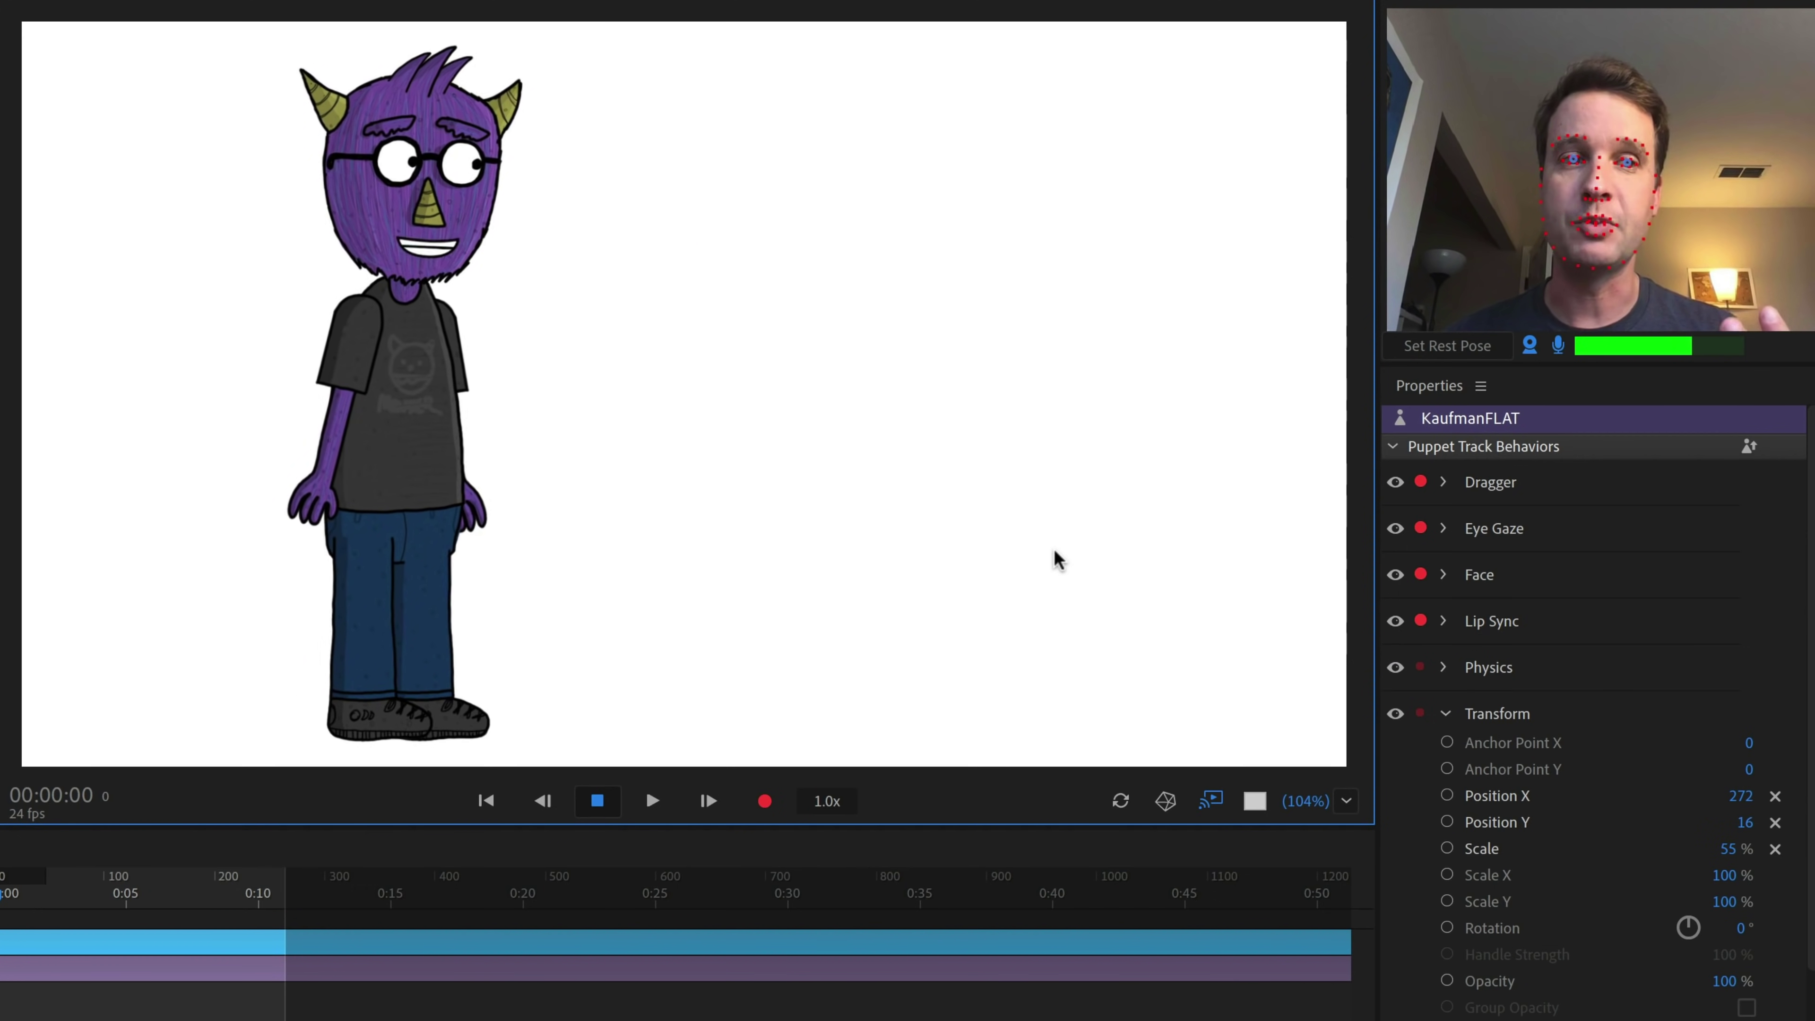
key(Right)
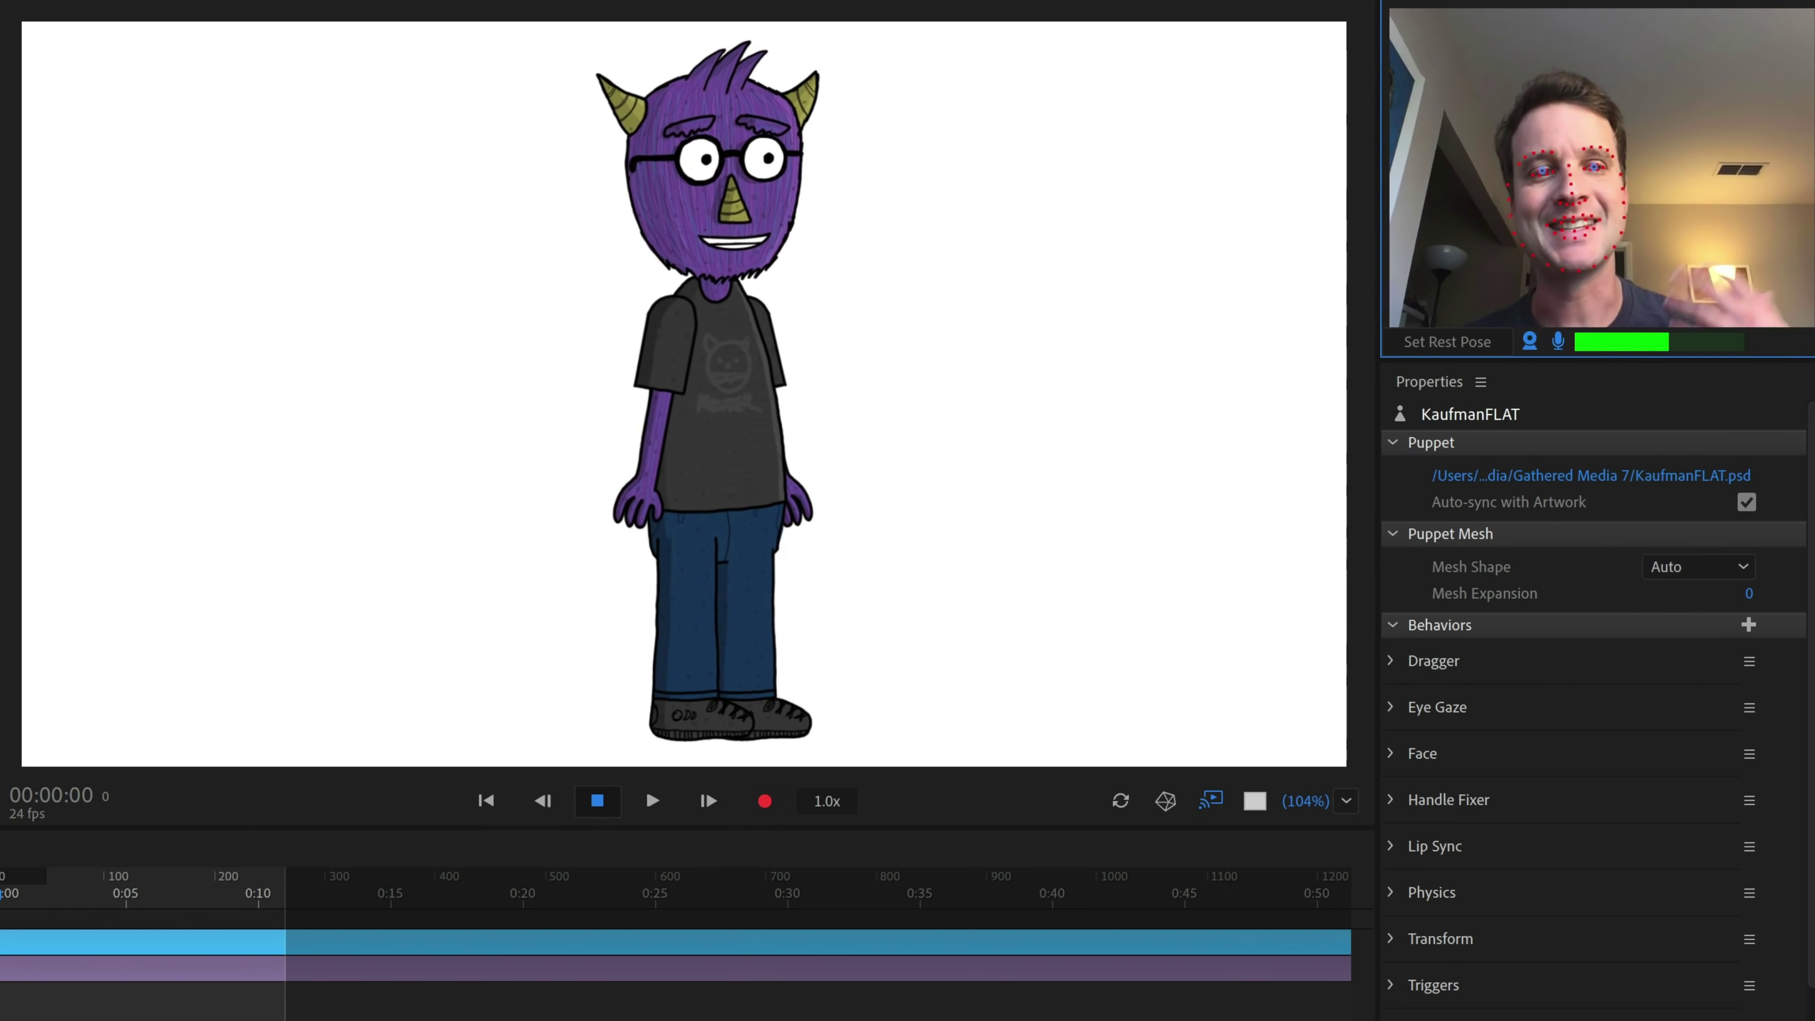
Test the KaufmanFLAT puppet's walk in both directions again to check its legs and arms while turning
key(Right)
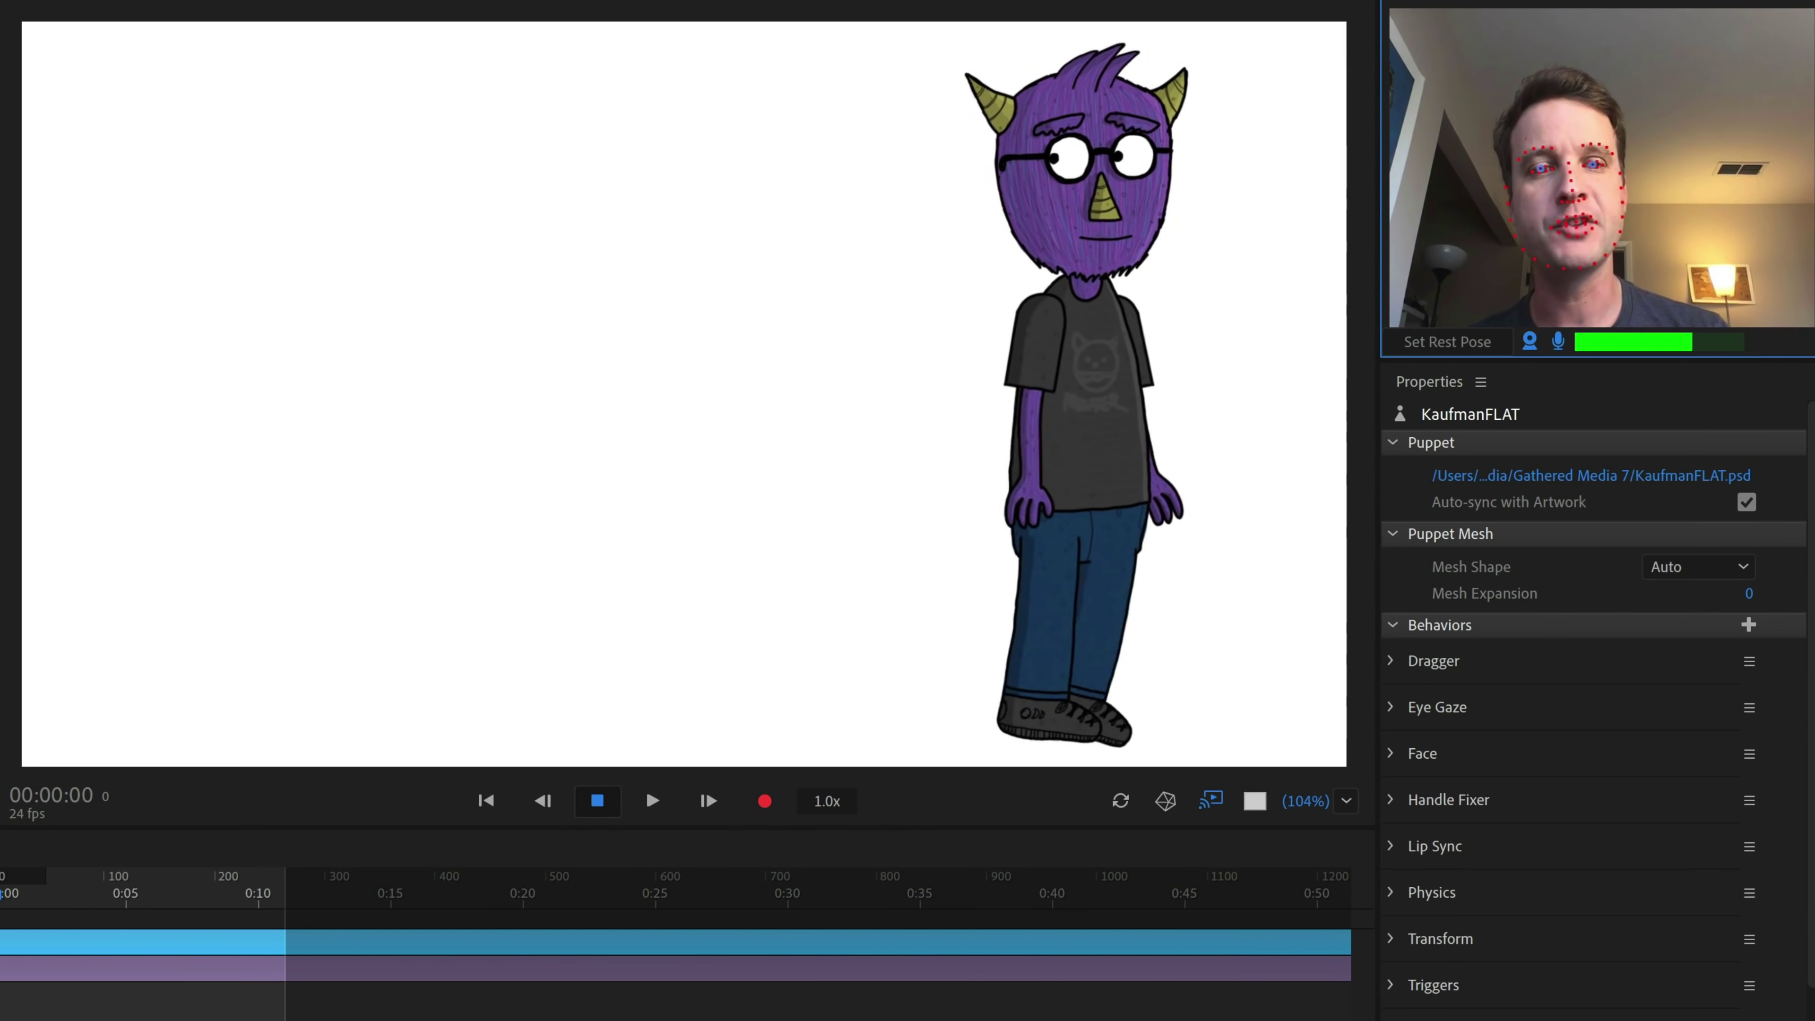
key(Left)
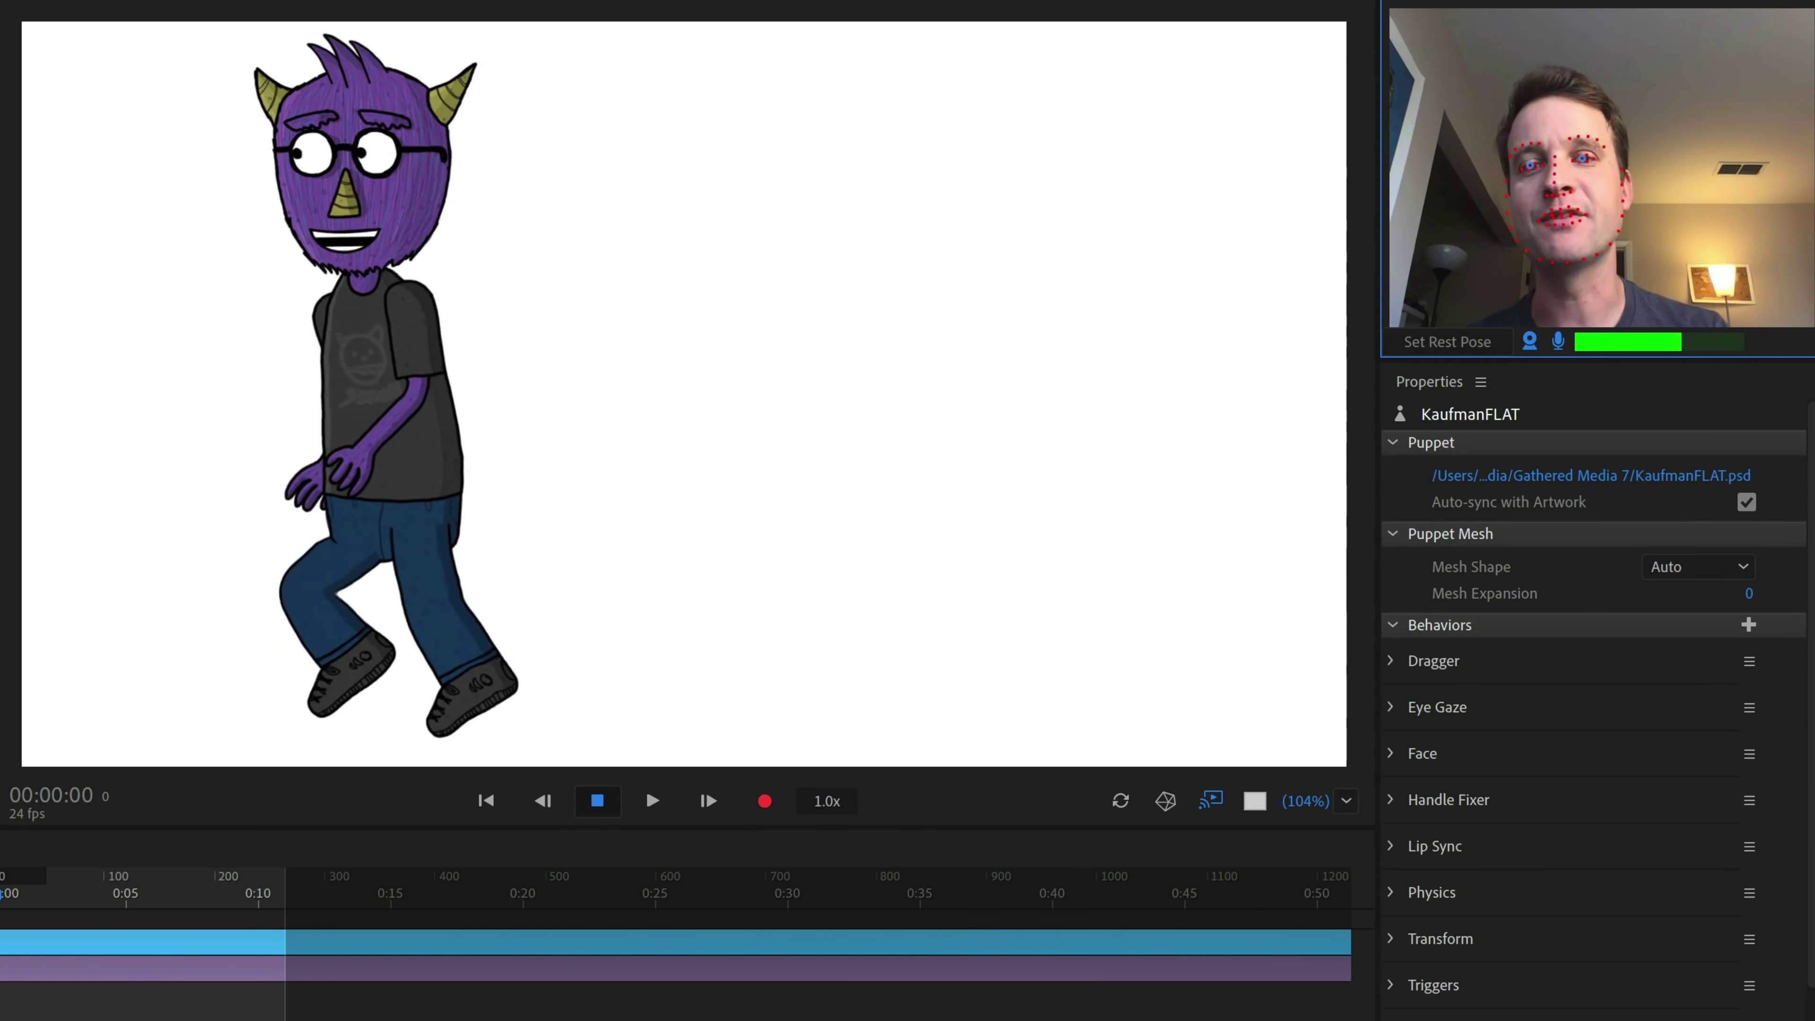
key(Right)
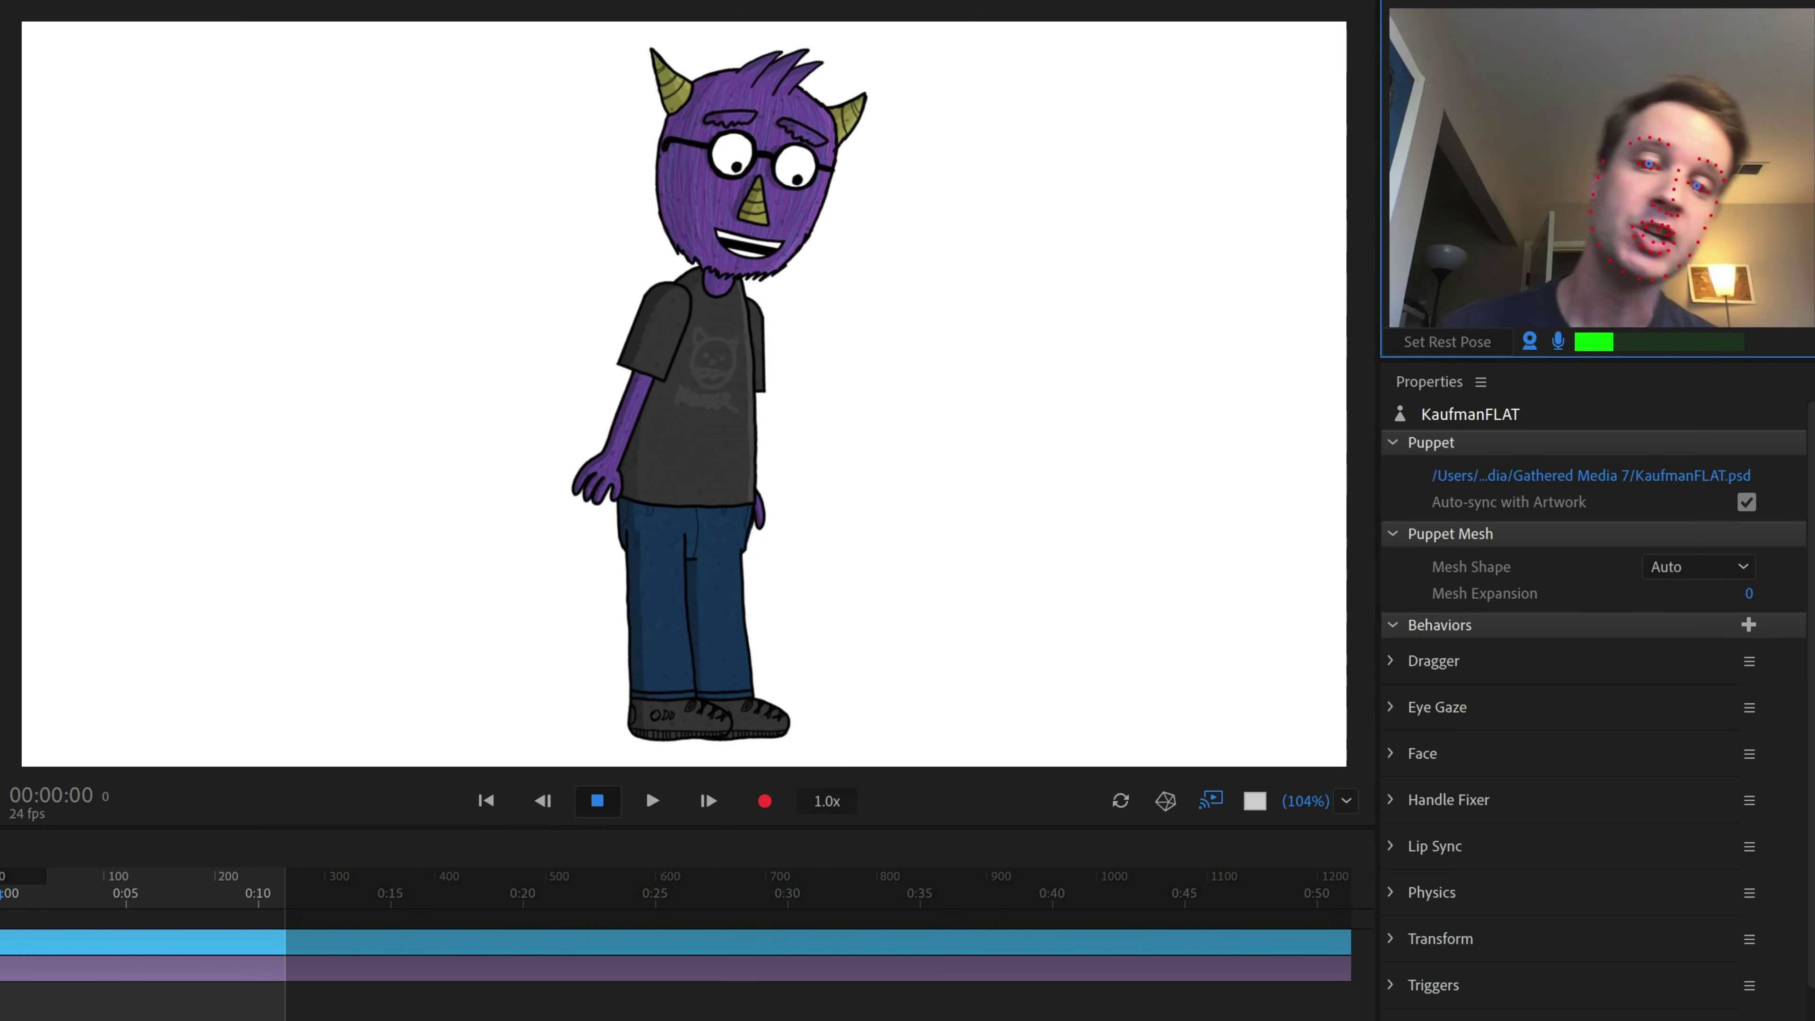
key(Right)
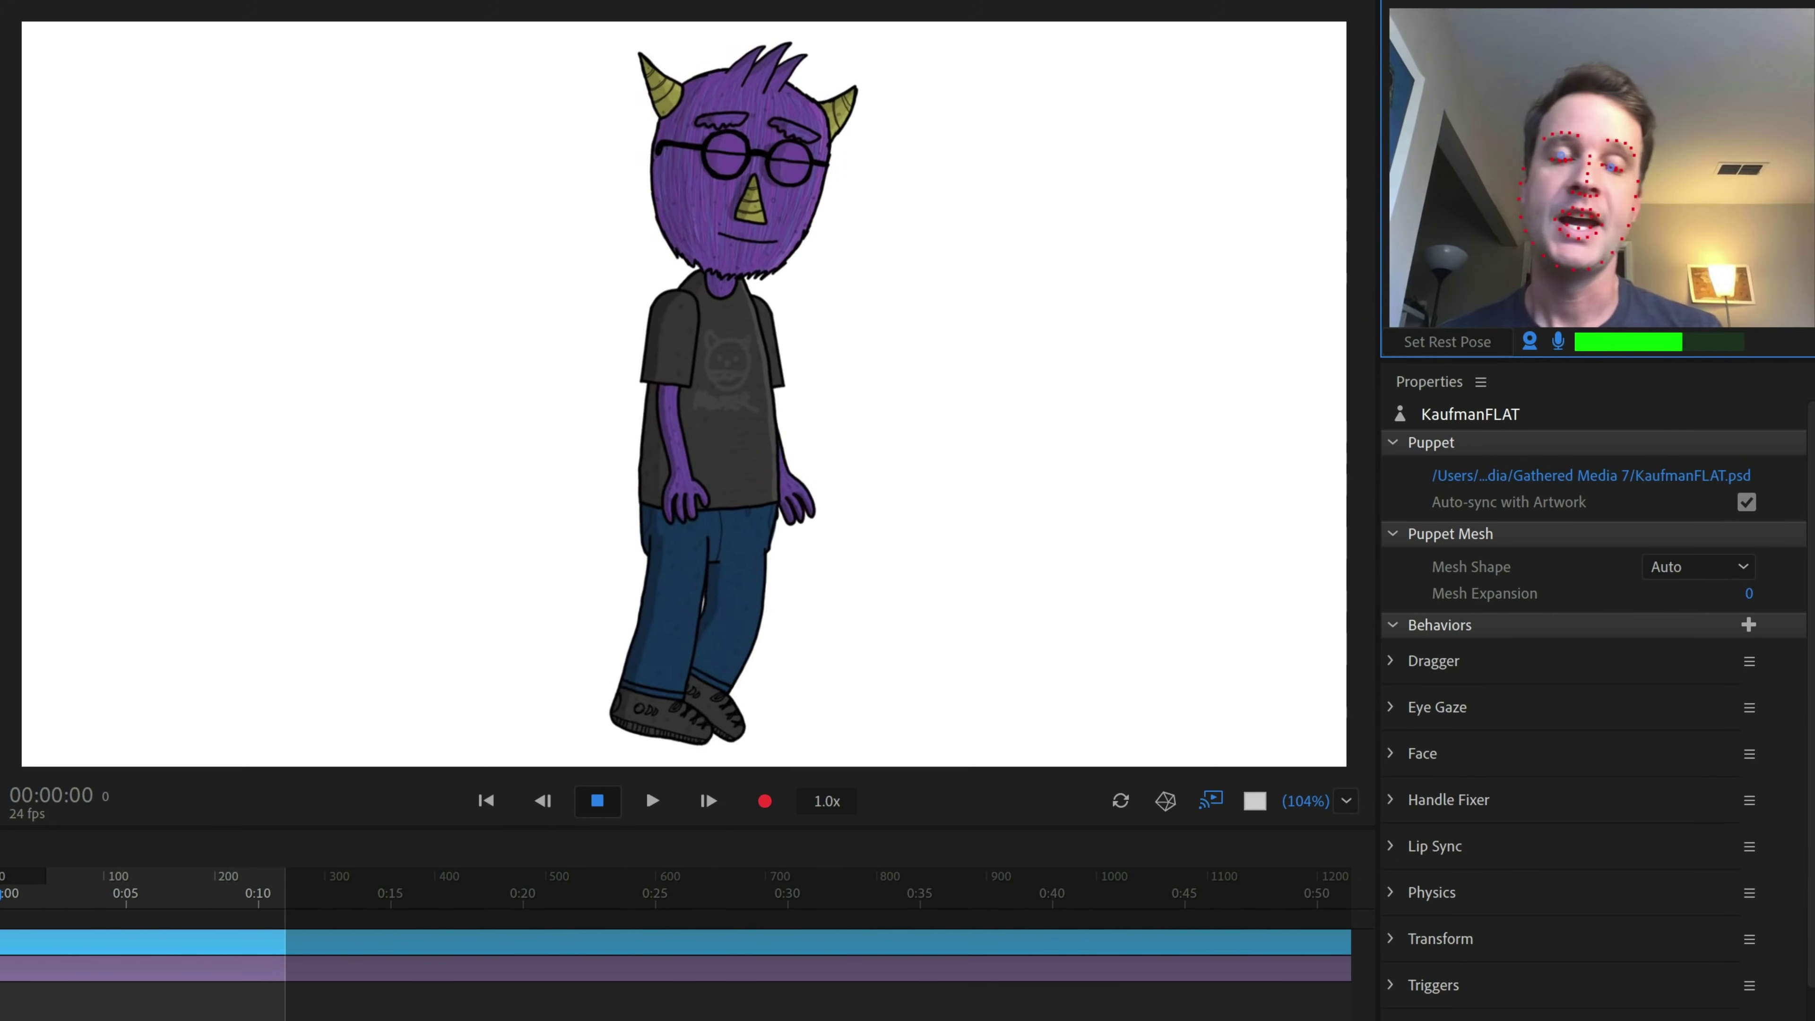
key(Left)
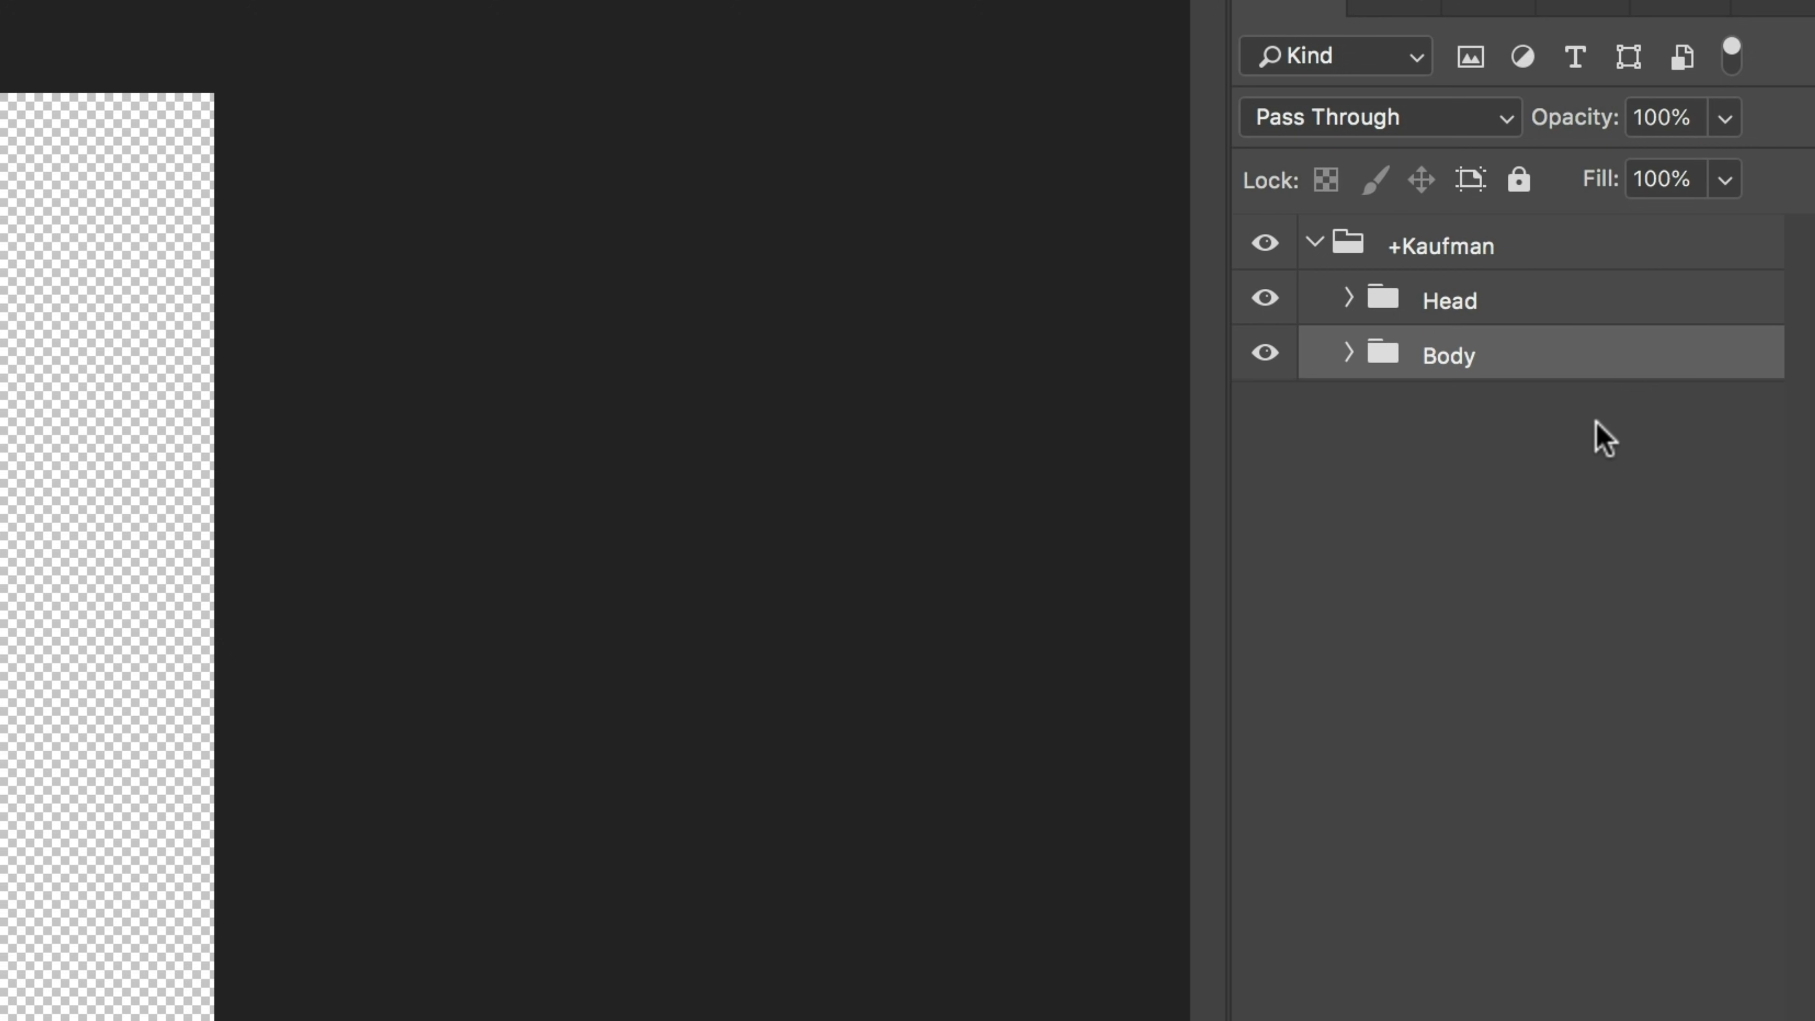
In Photoshop, expand the Body group and hide the +Rarm, +Rleg, +LLeg and +Larm layers to check the separate limbs
click(1348, 353)
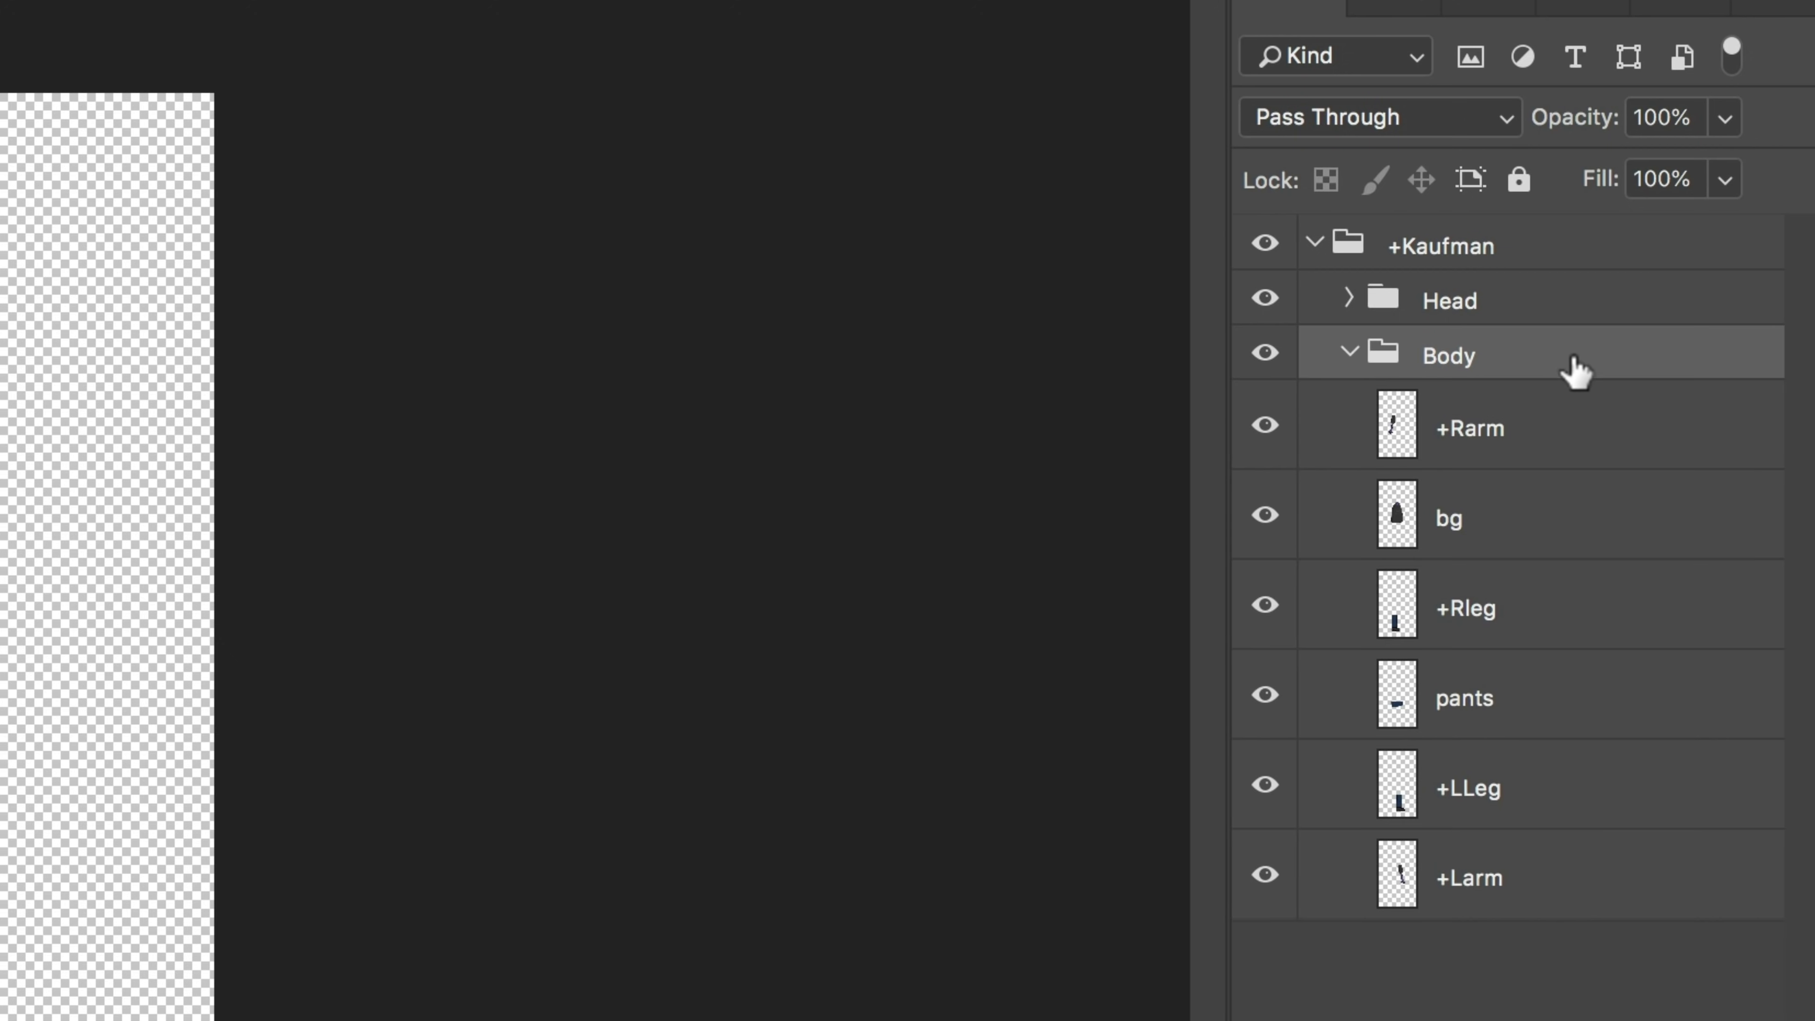
click(1574, 437)
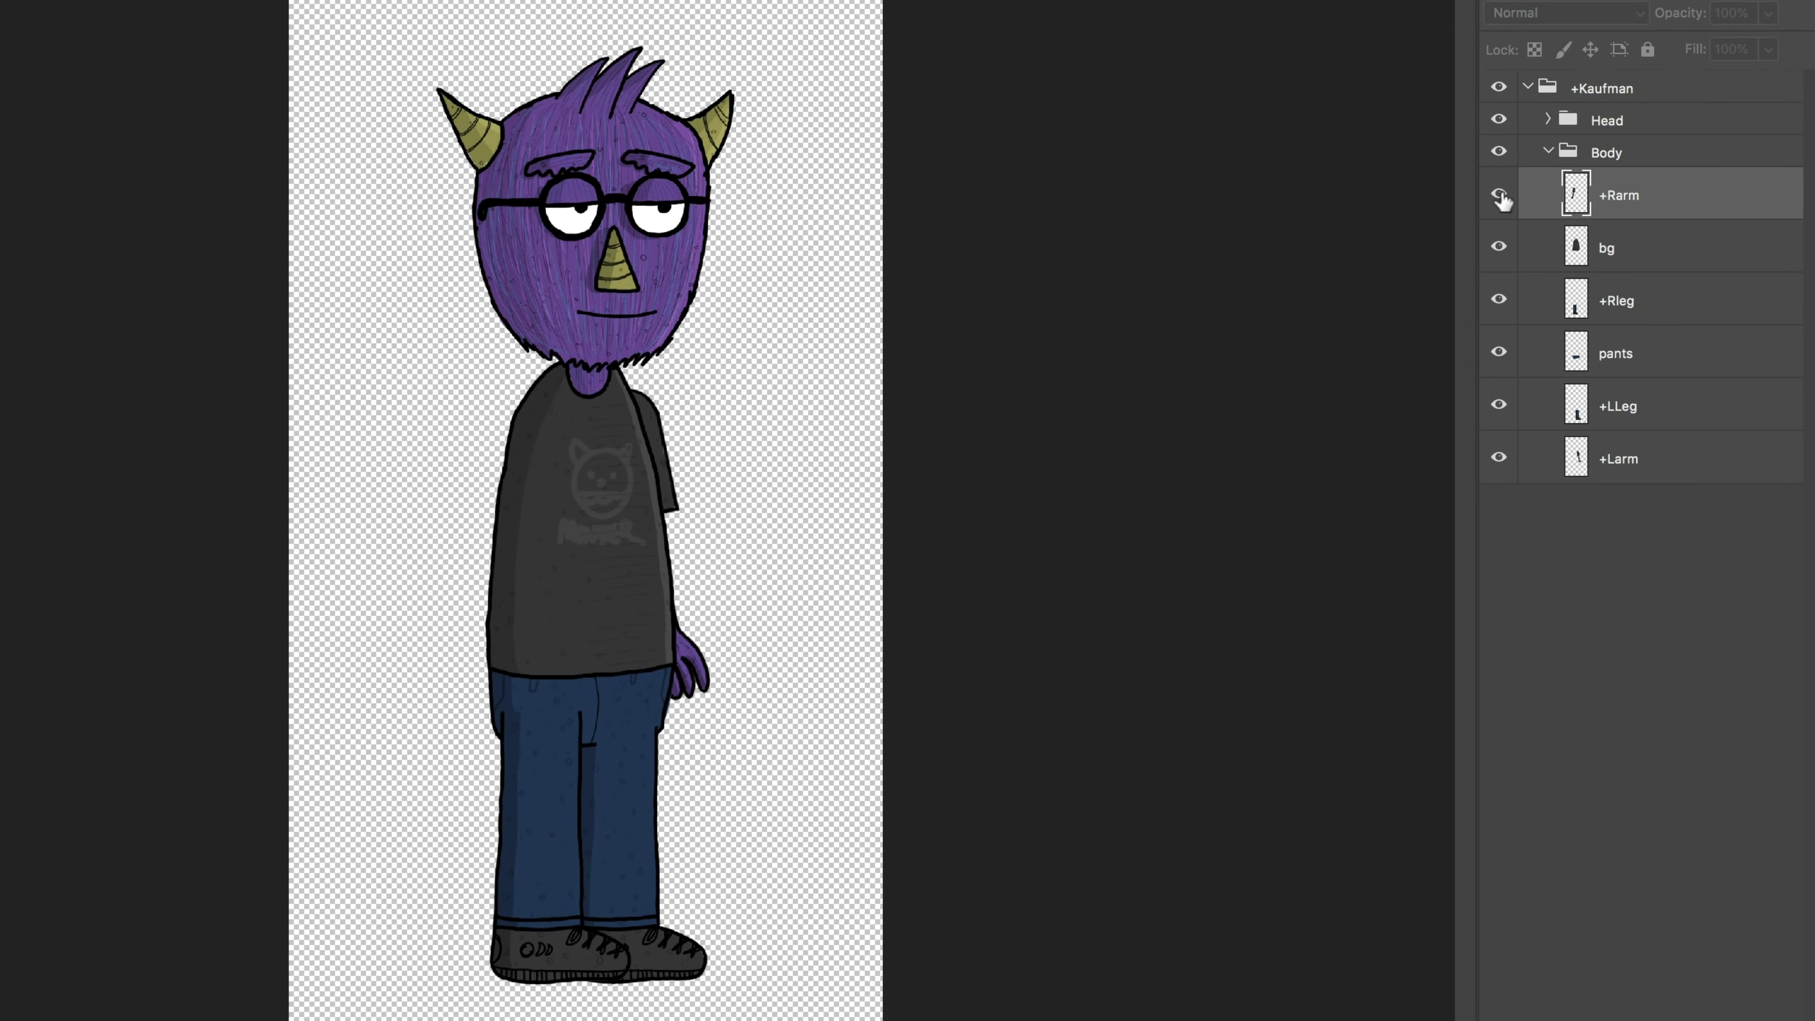
click(1498, 194)
click(1498, 300)
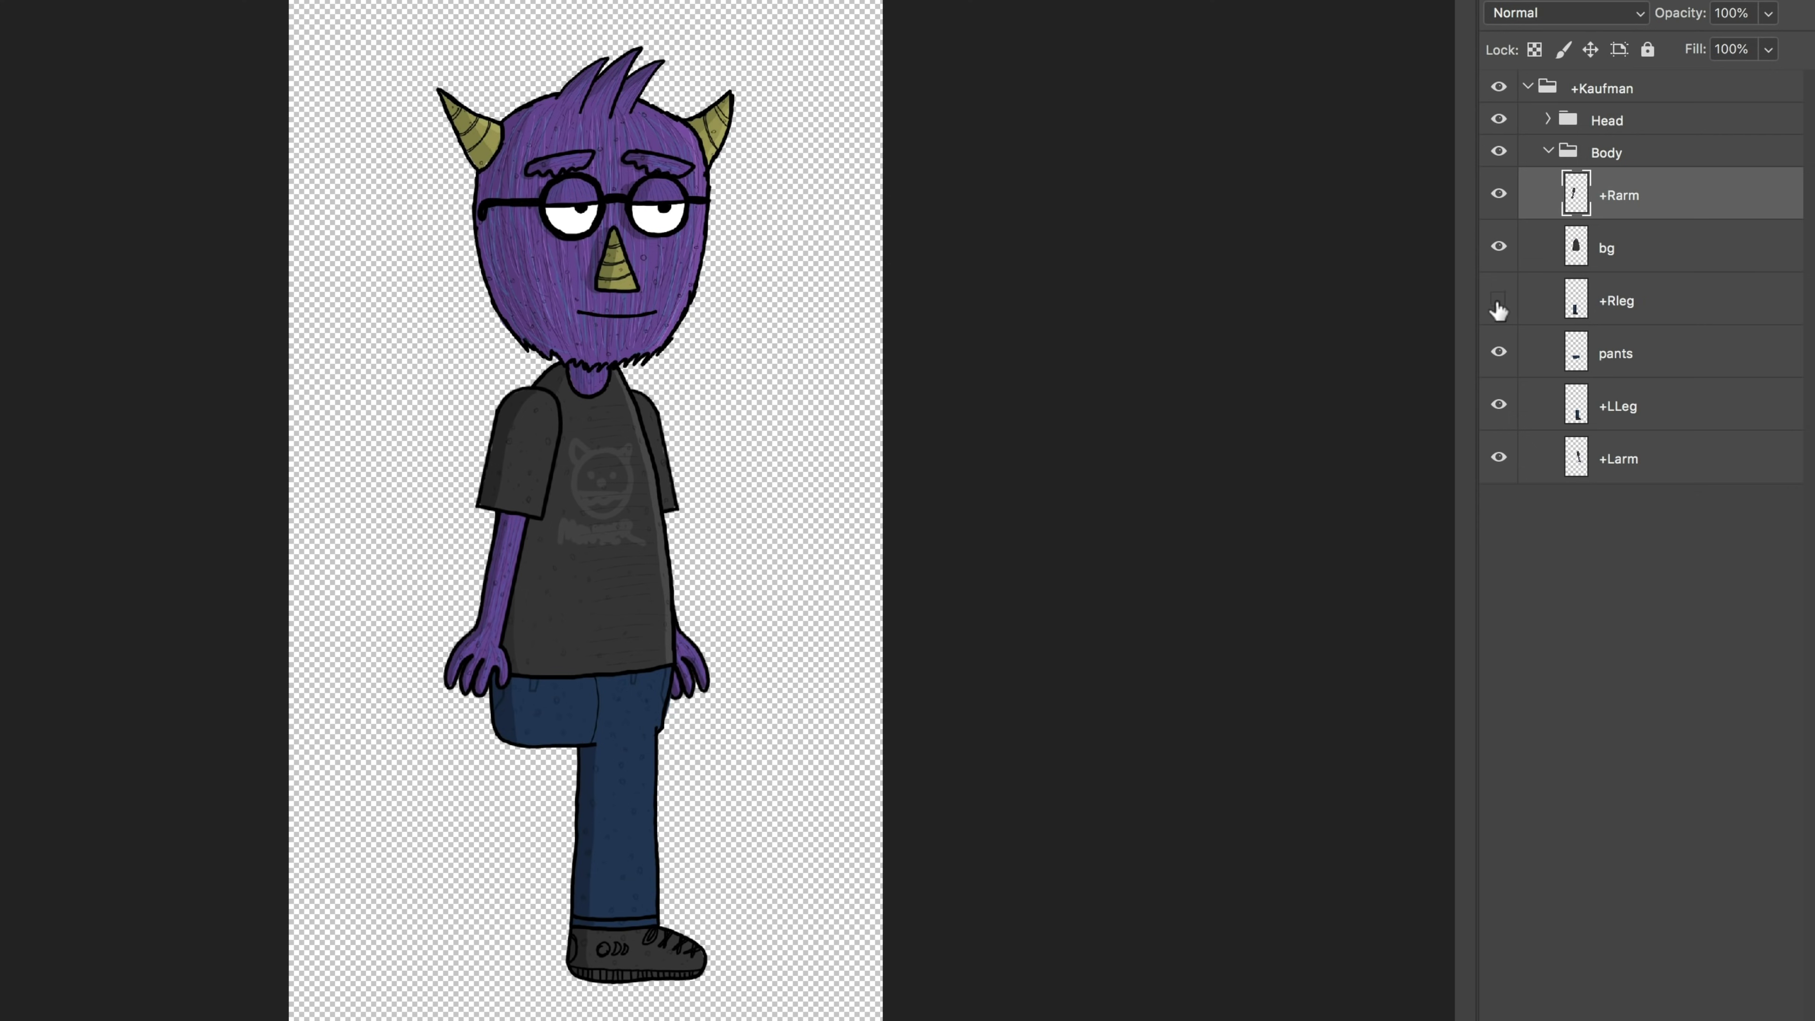
click(1507, 406)
click(1501, 457)
click(1498, 194)
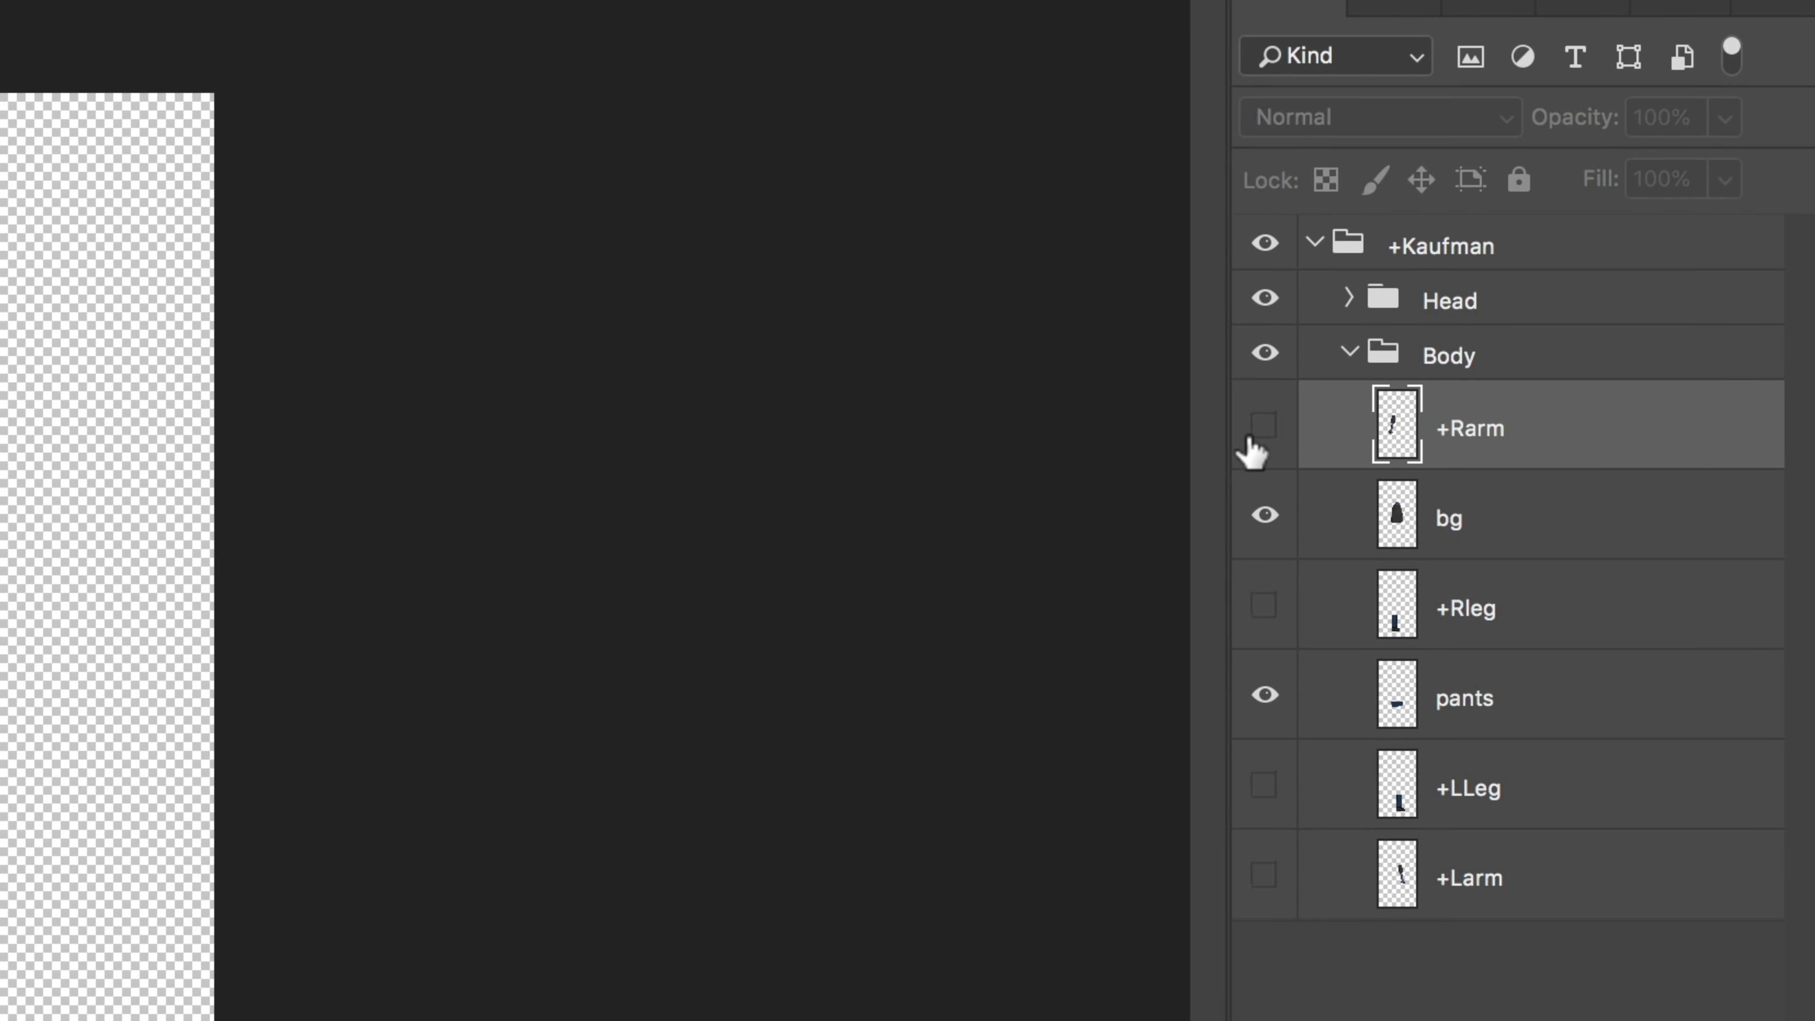
Show all arm and leg layers in the Body group again, and toggle +Rarm off and on to check it
click(1270, 432)
click(1268, 630)
click(1261, 772)
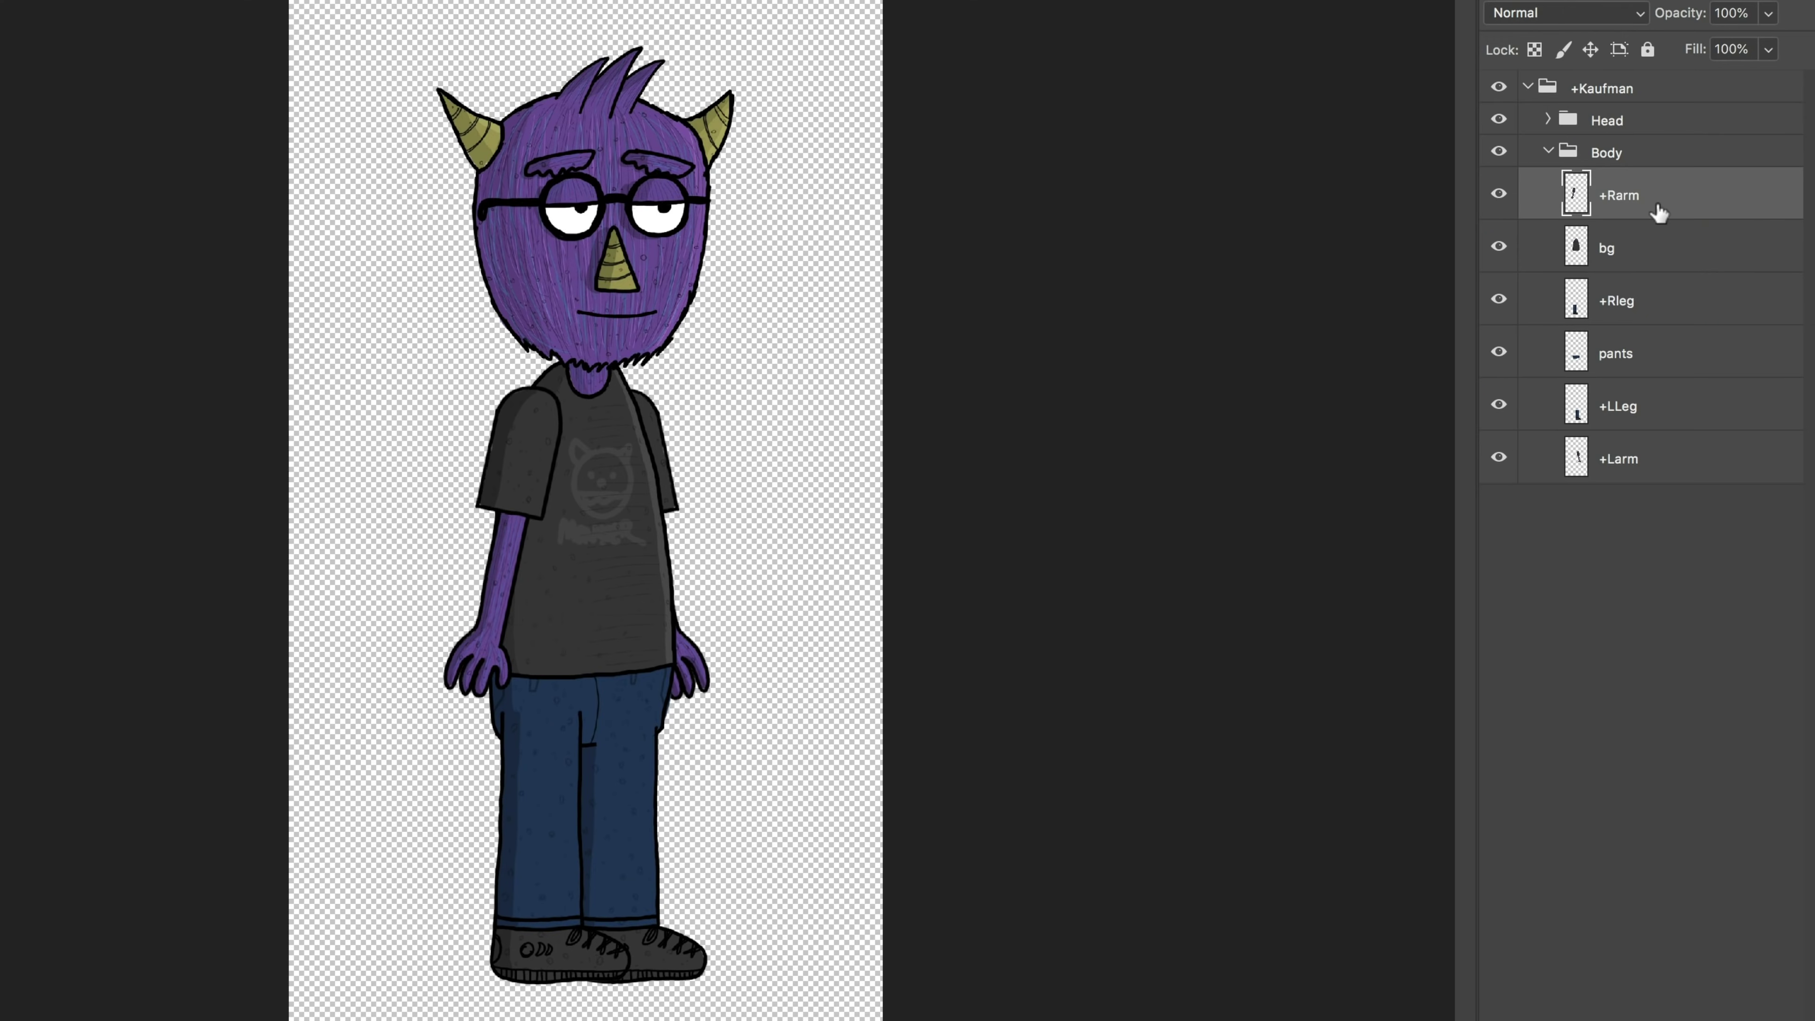
click(1498, 193)
click(1498, 193)
drag(1655, 211, 1662, 172)
right_click(557, 841)
click(557, 841)
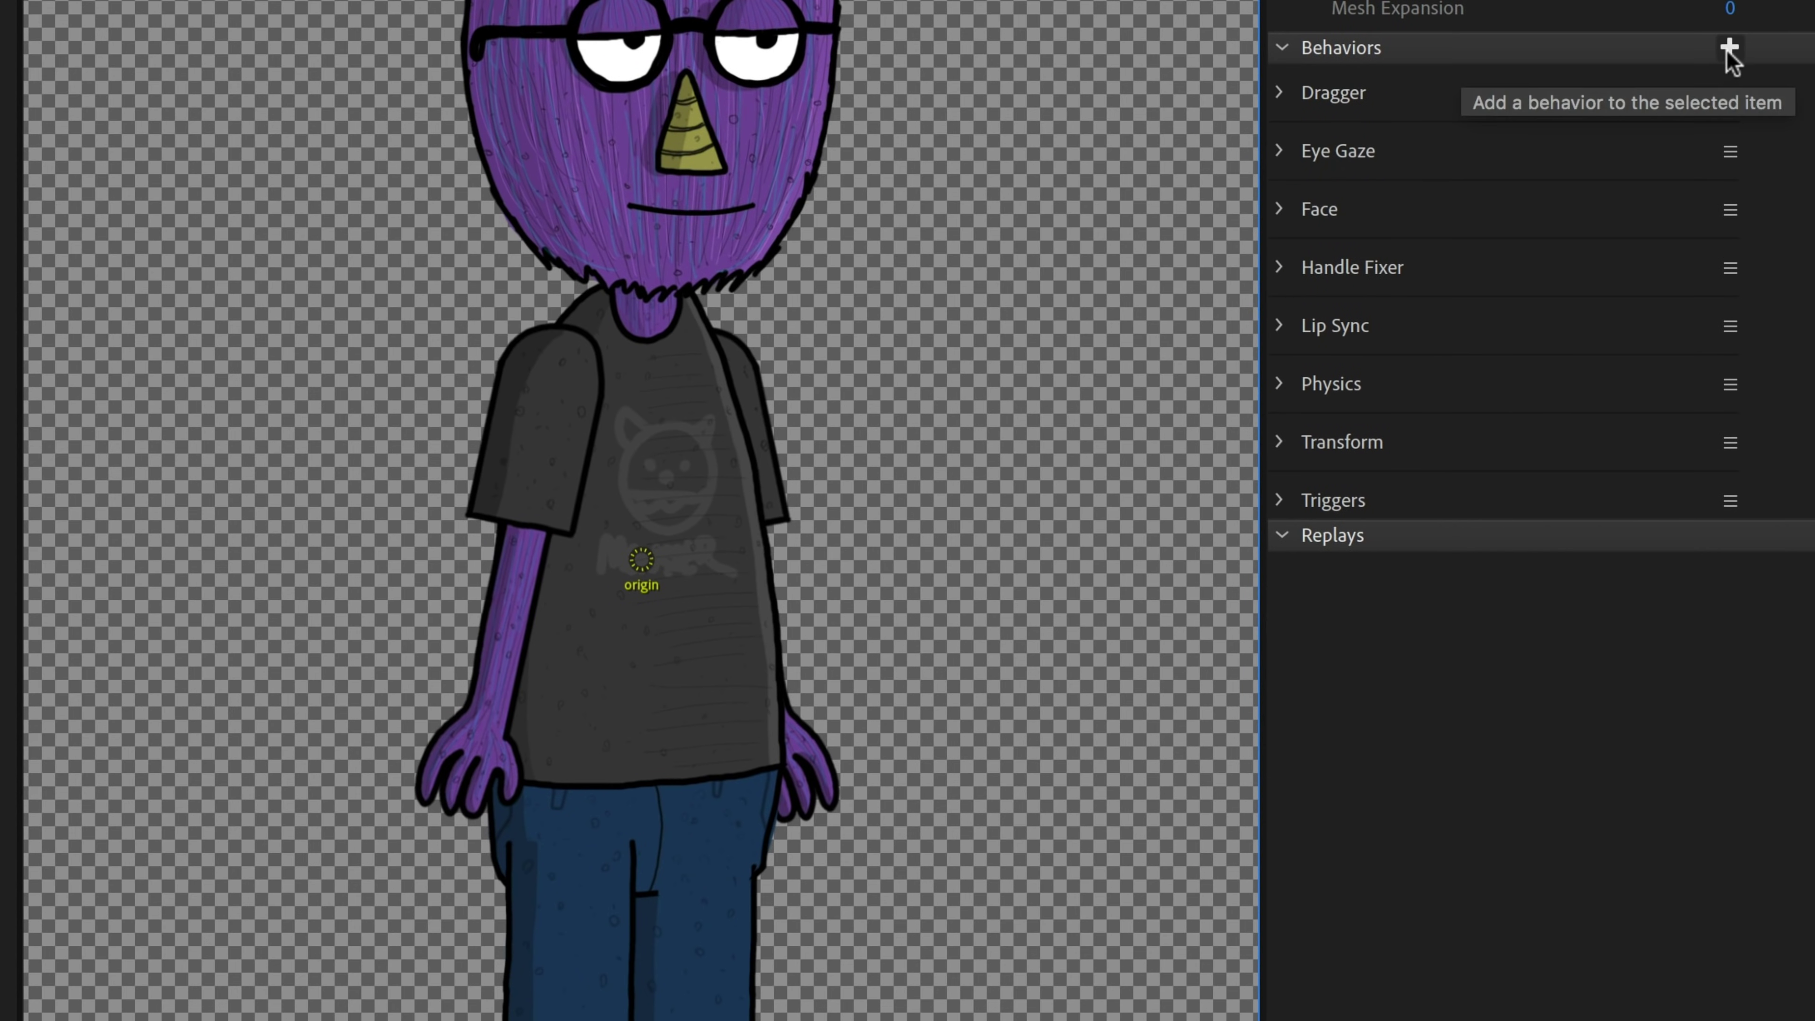
In Character Animator, add the Walk behavior to the KaufmanSIMPLE puppet and collapse its settings
click(1767, 221)
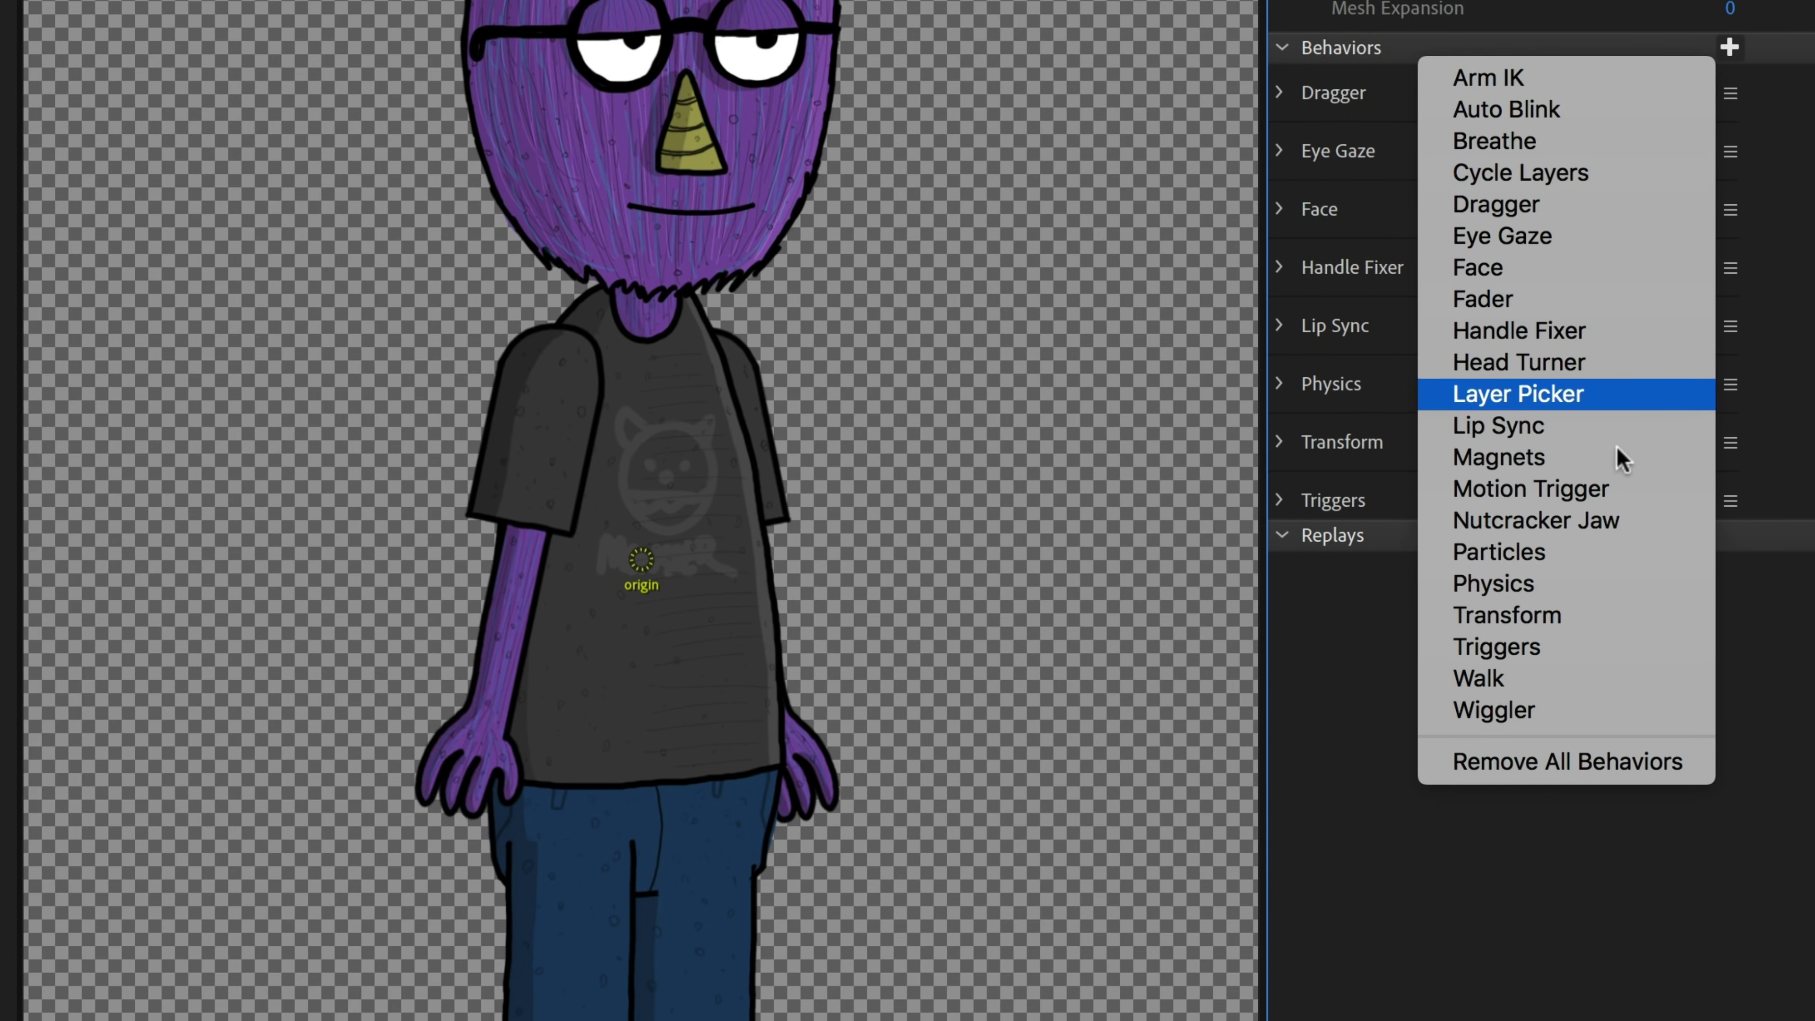
click(1626, 678)
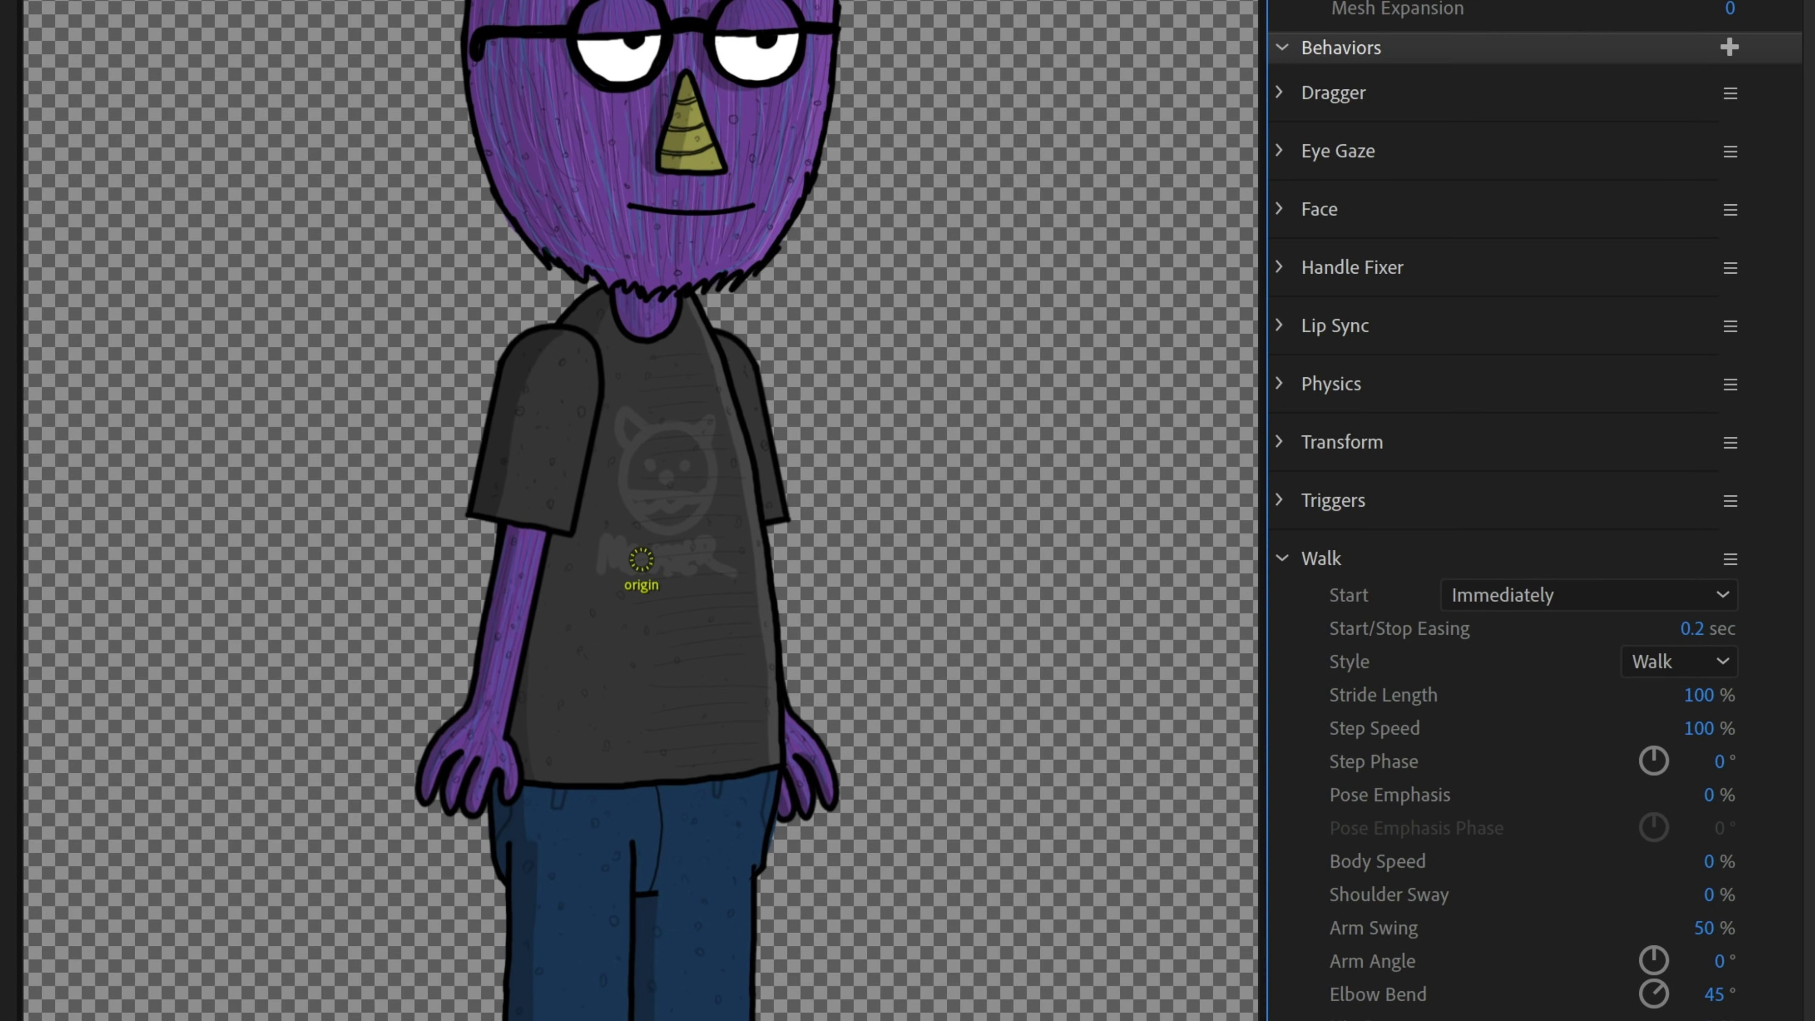
click(1283, 561)
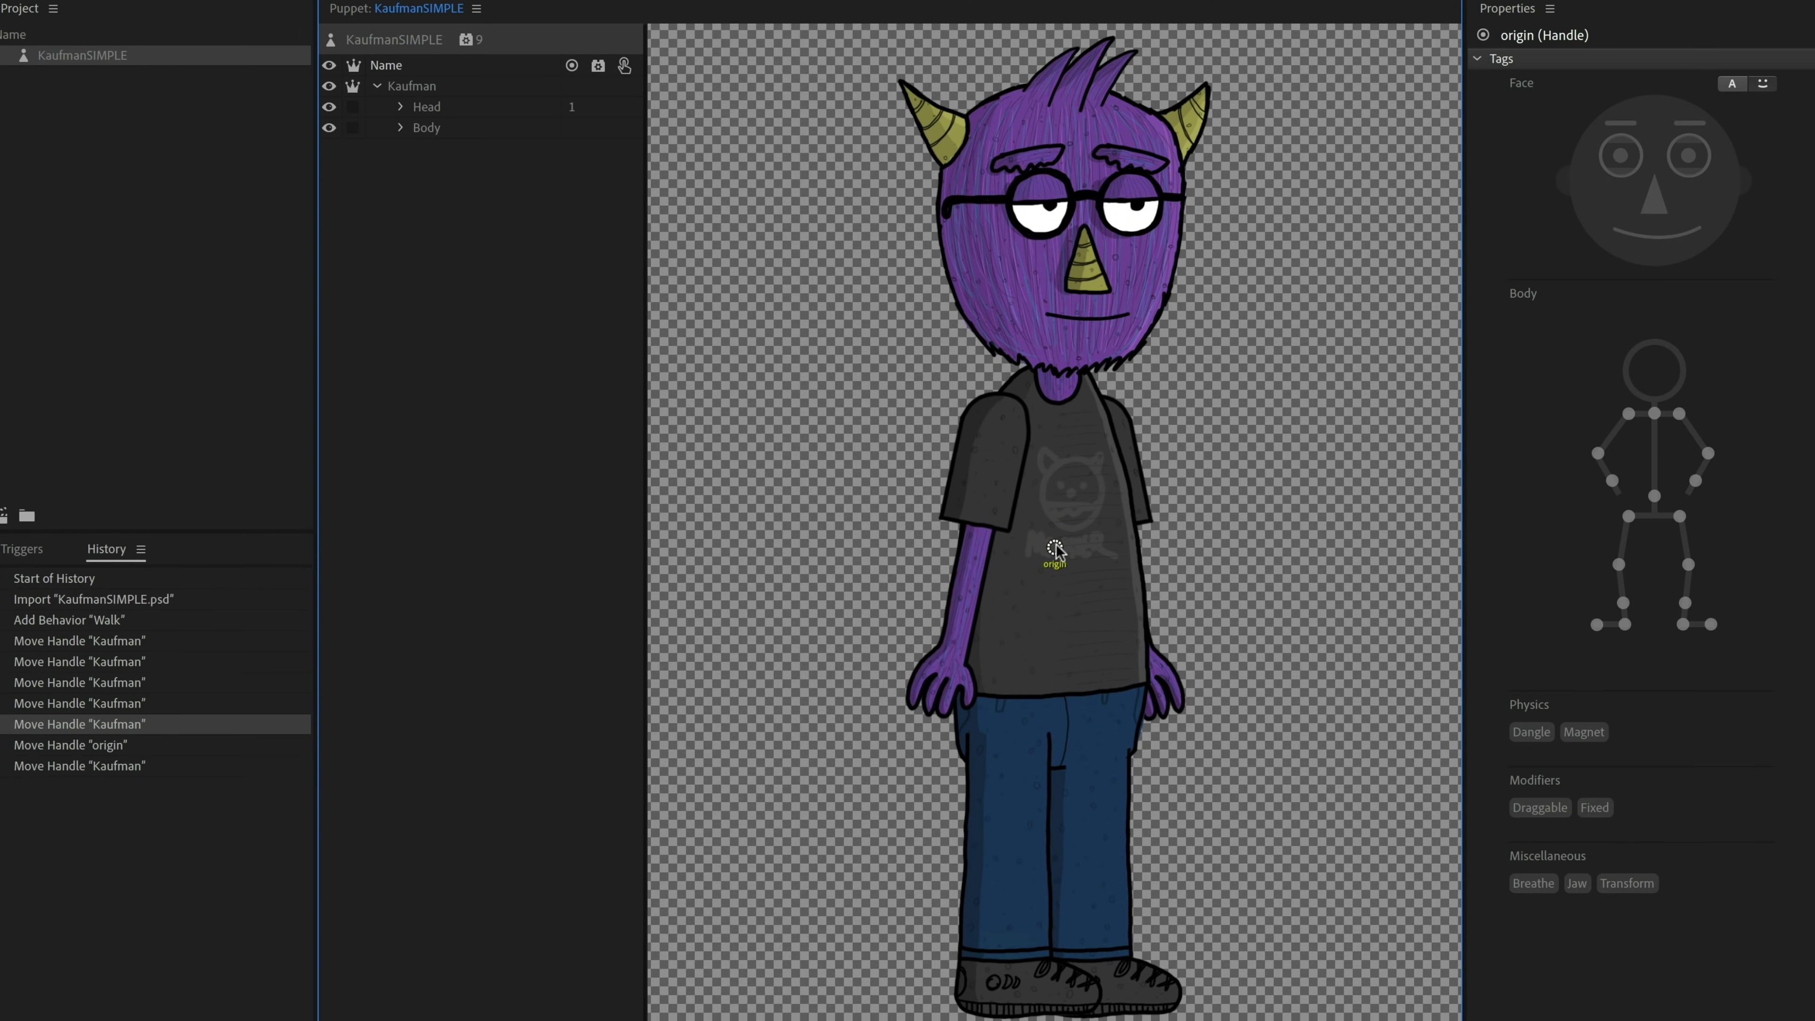
Move the puppet's origin handle and the Kaufman layer's handle from the torso down to the feet
drag(1056, 550, 1069, 970)
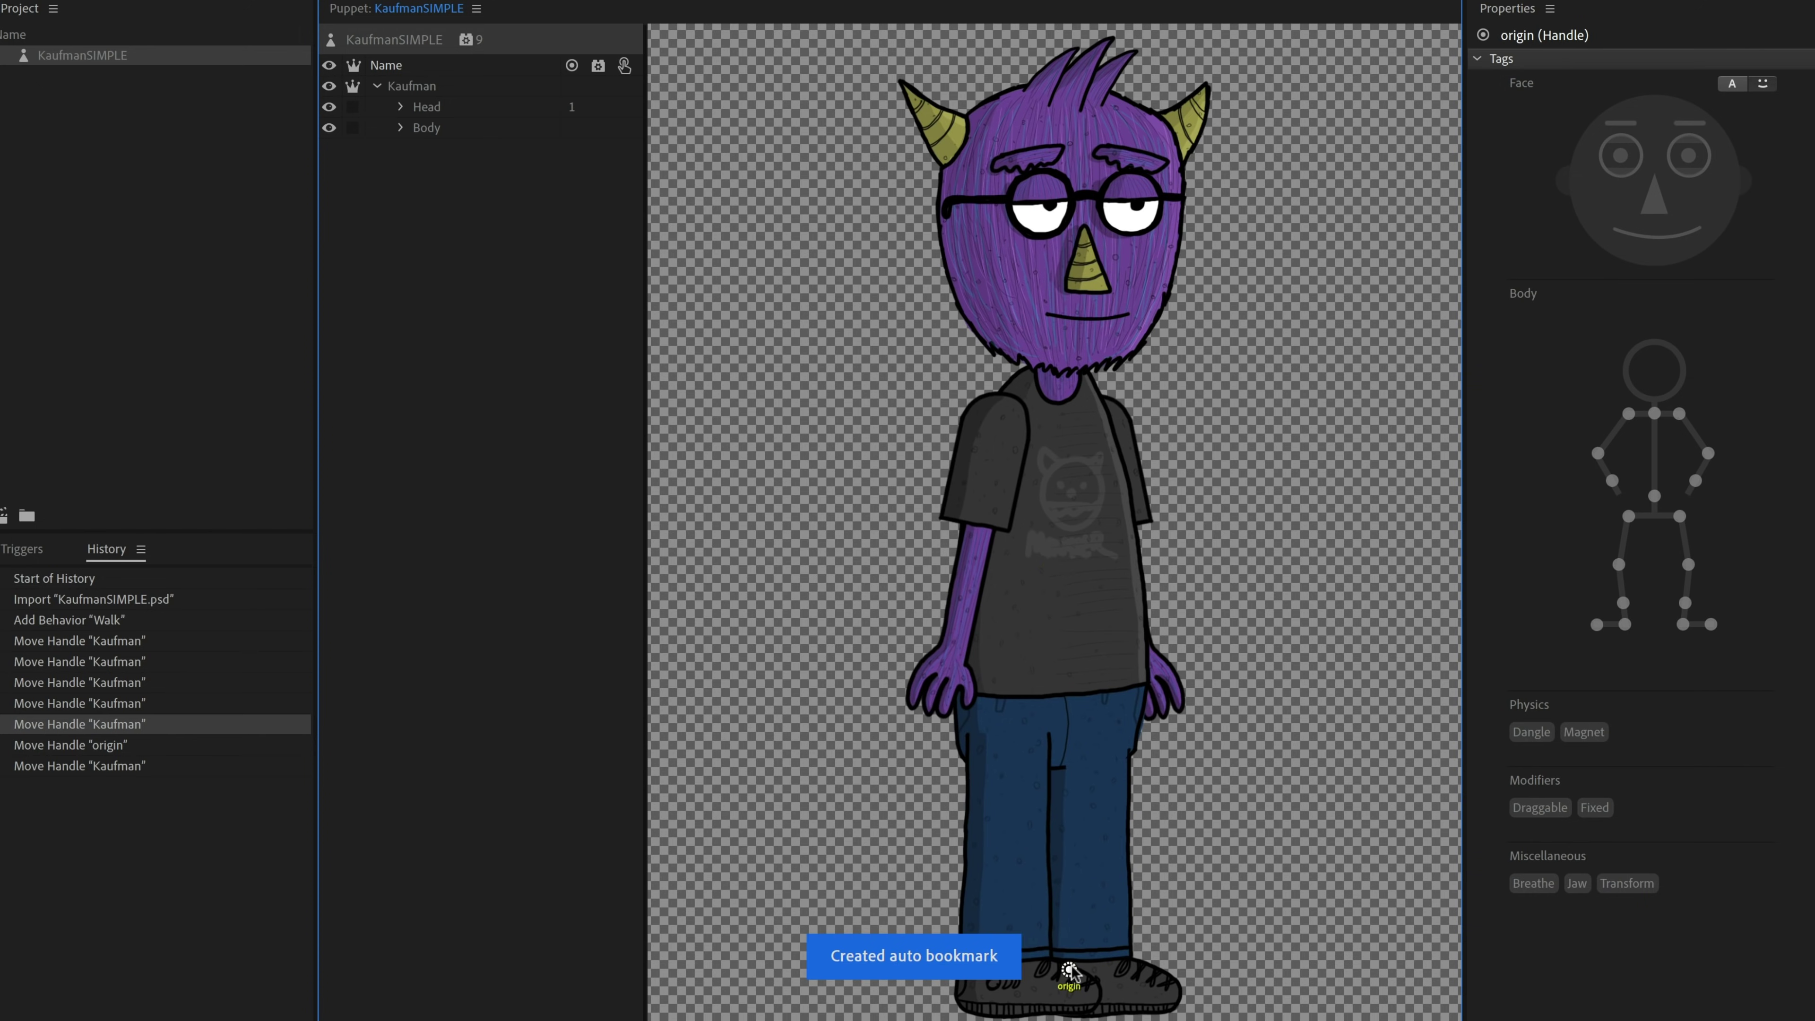
click(468, 87)
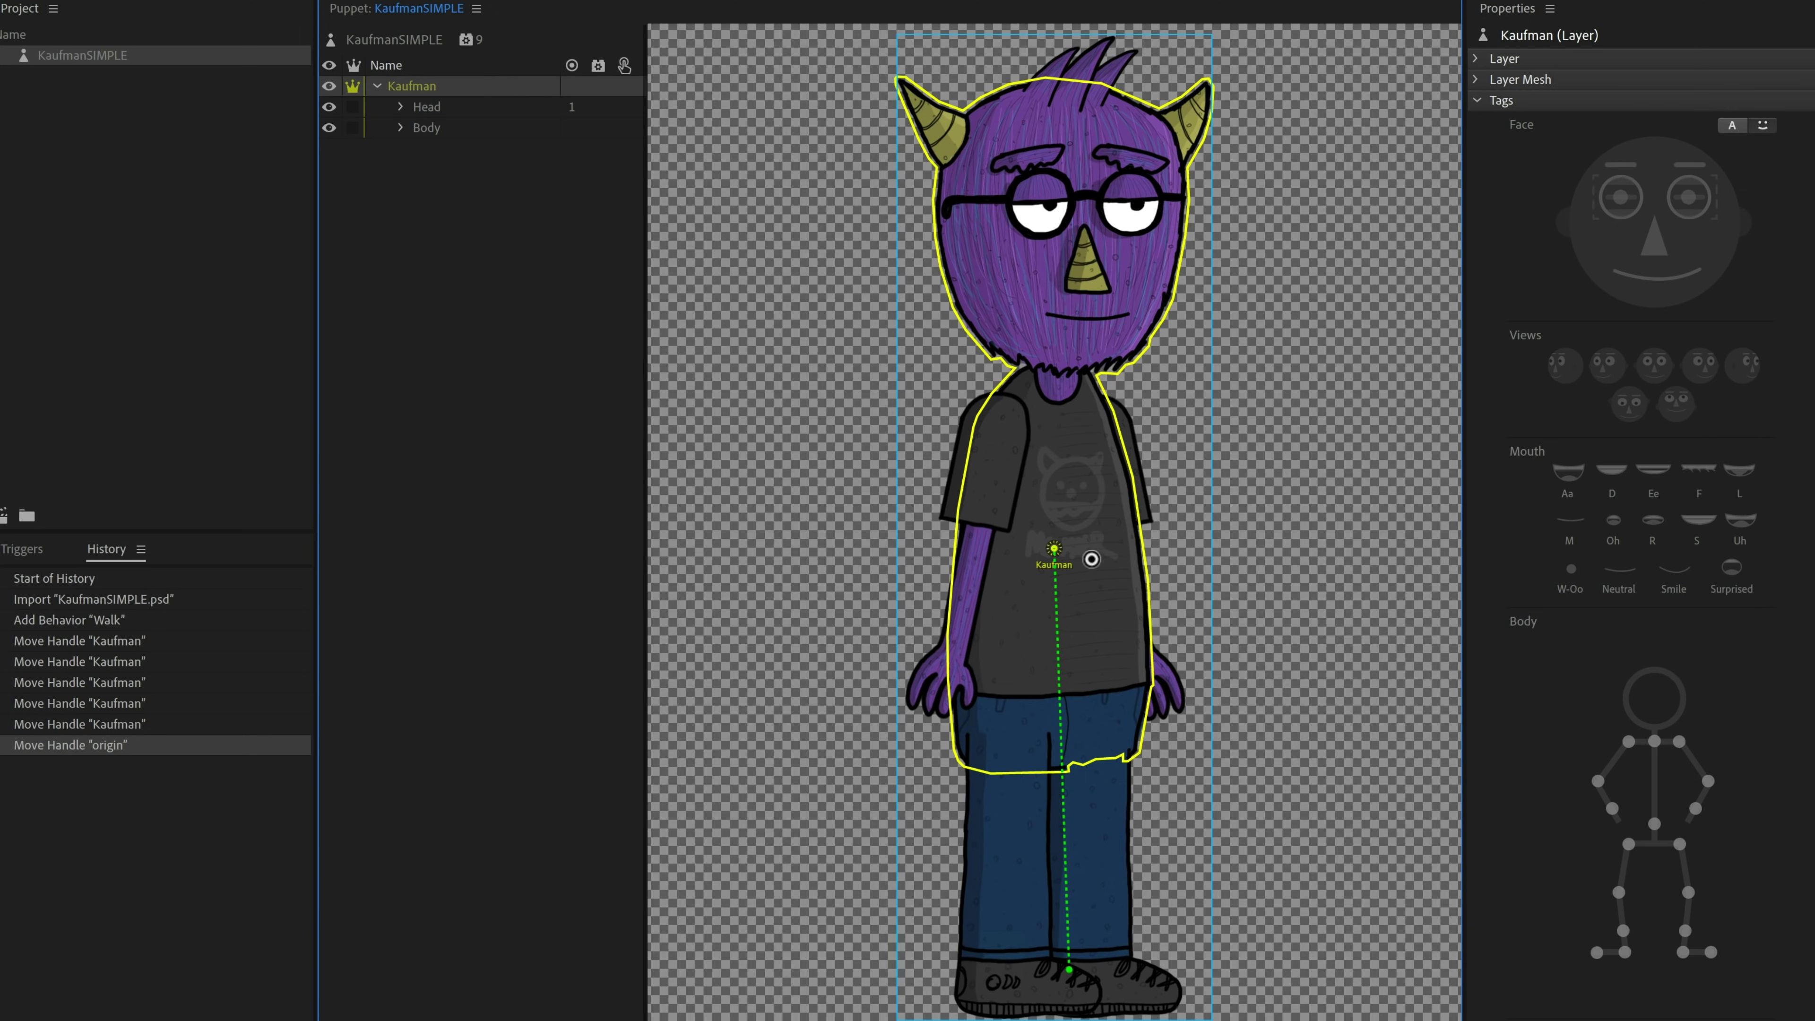
drag(1056, 549, 1073, 974)
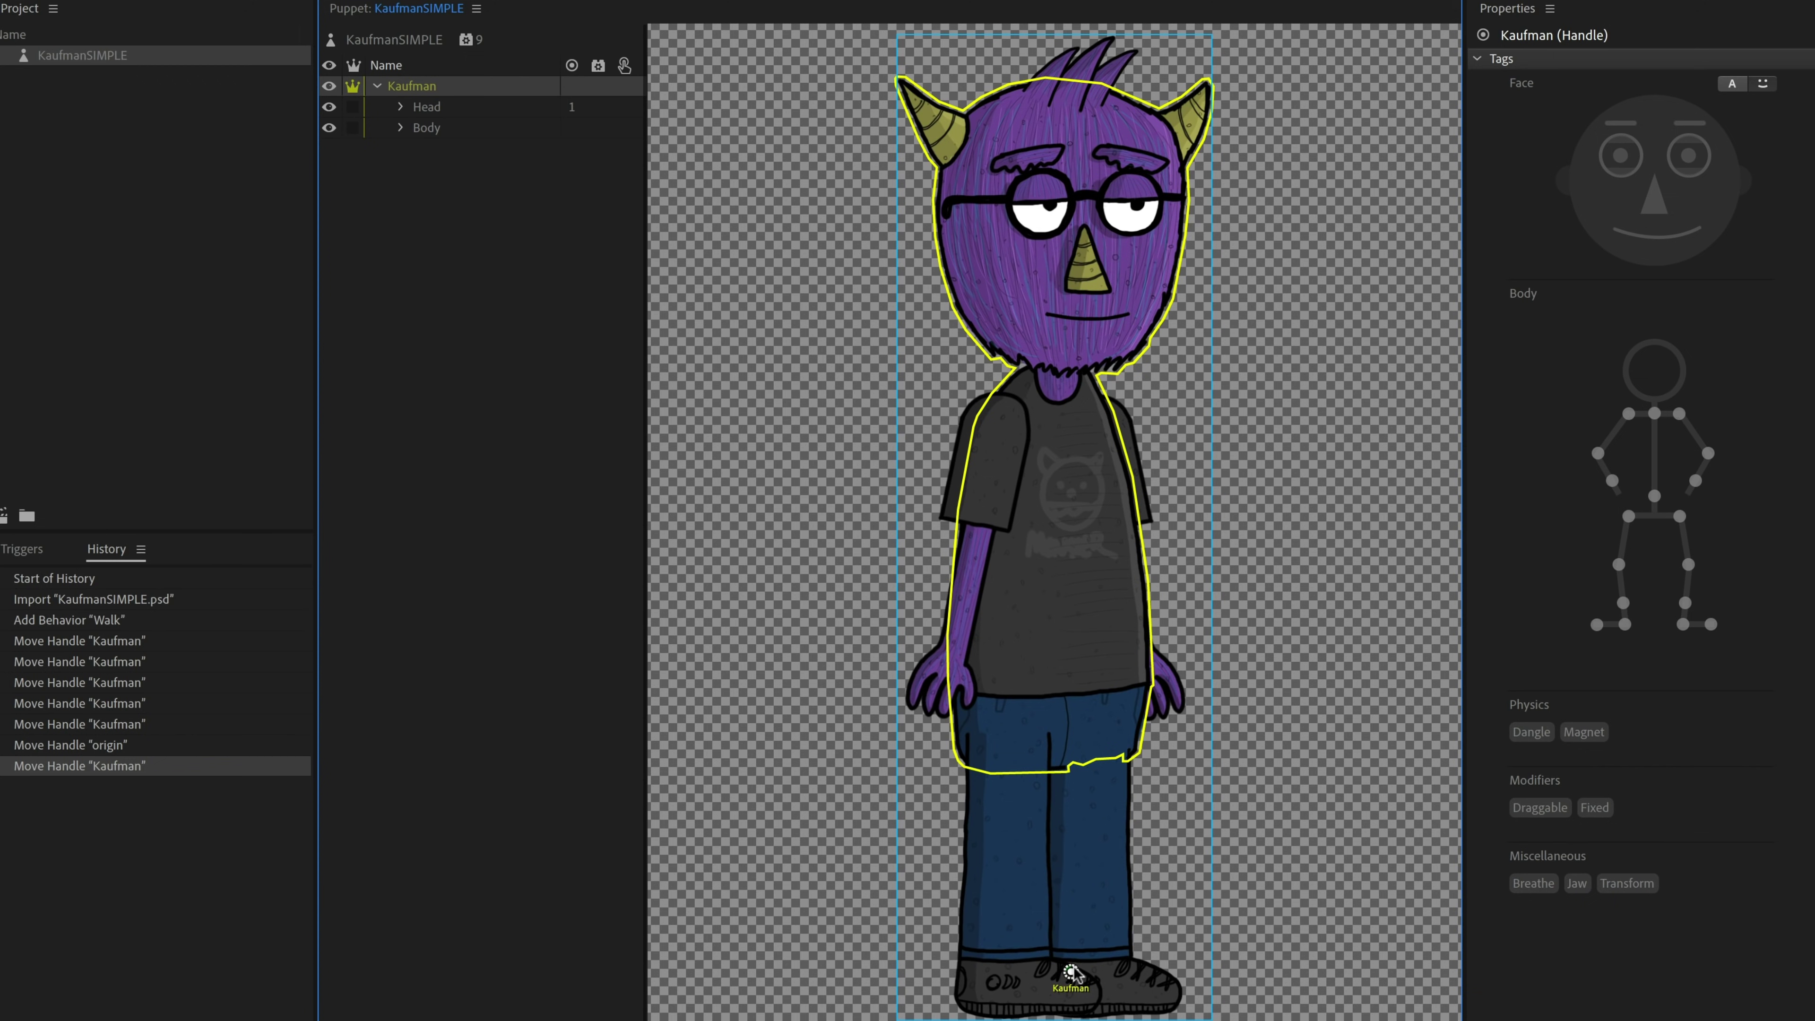
mouse_move(1072, 973)
mouse_down()
mouse_move(1040, 599)
mouse_move(1058, 552)
mouse_move(1068, 971)
mouse_up()
click(1068, 971)
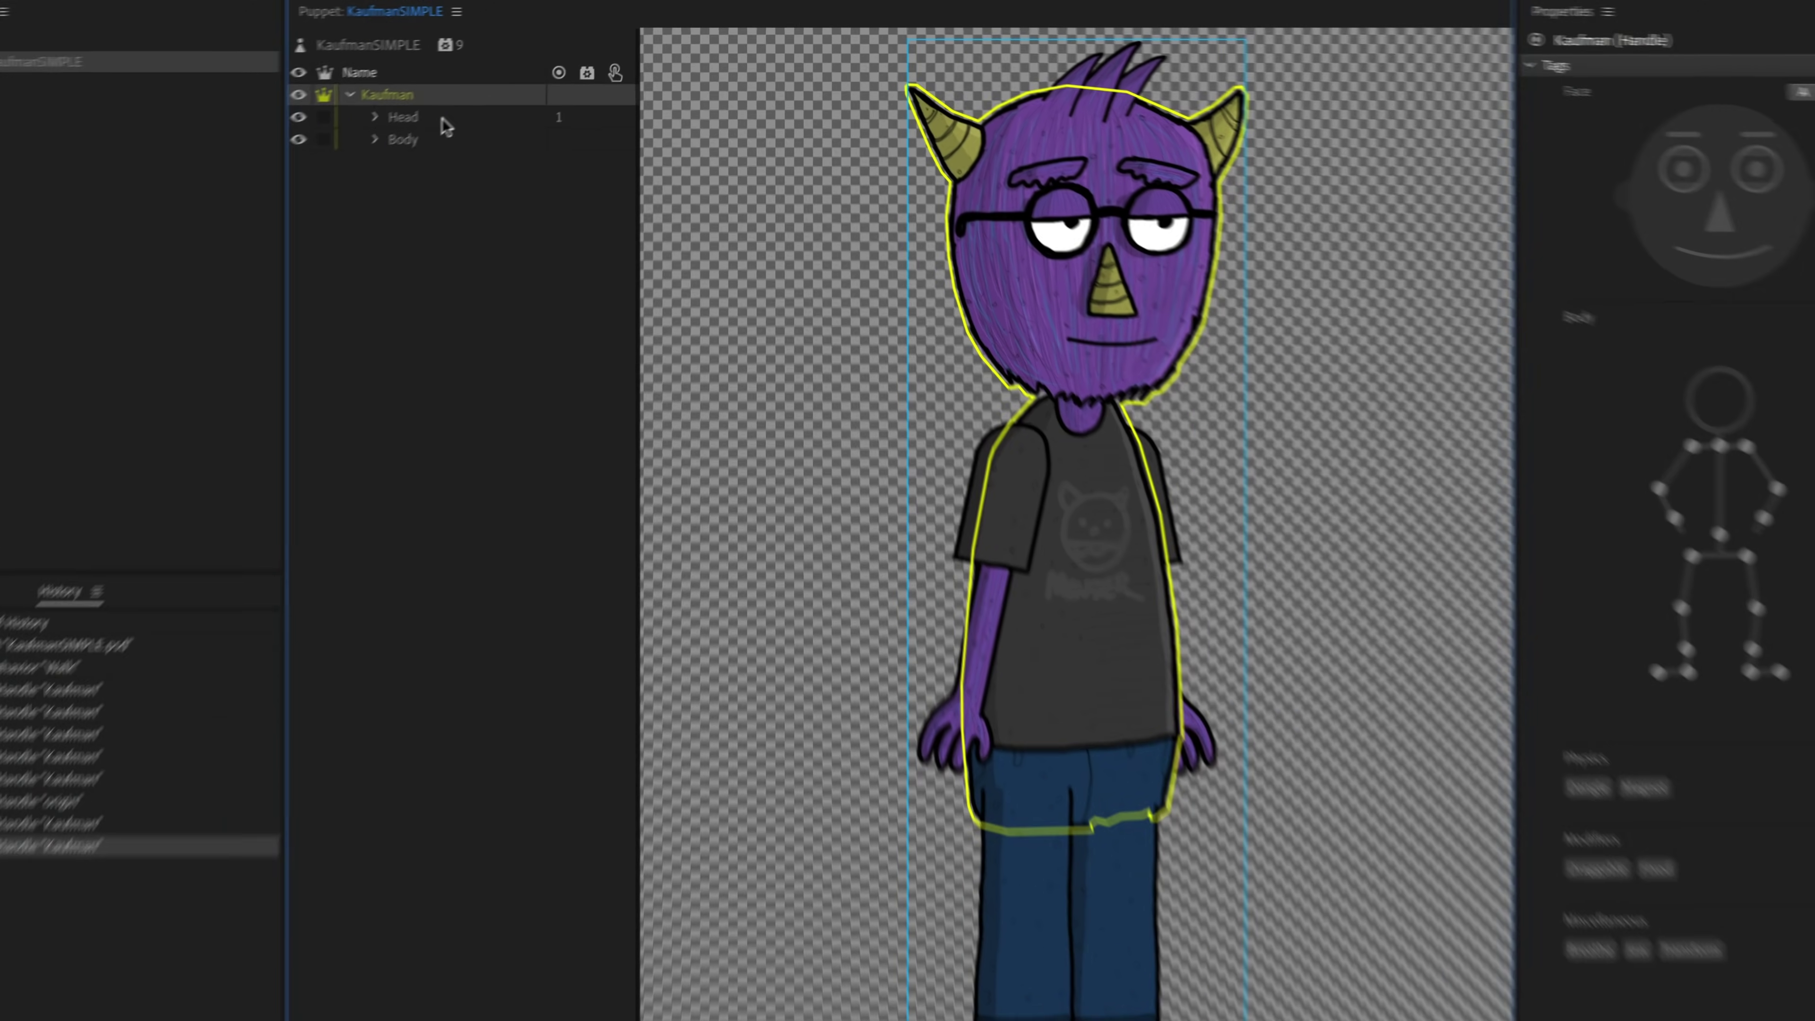
Move the Head layer's handle down to the base of the head, tag it Neck, and check the text list of tags
click(465, 111)
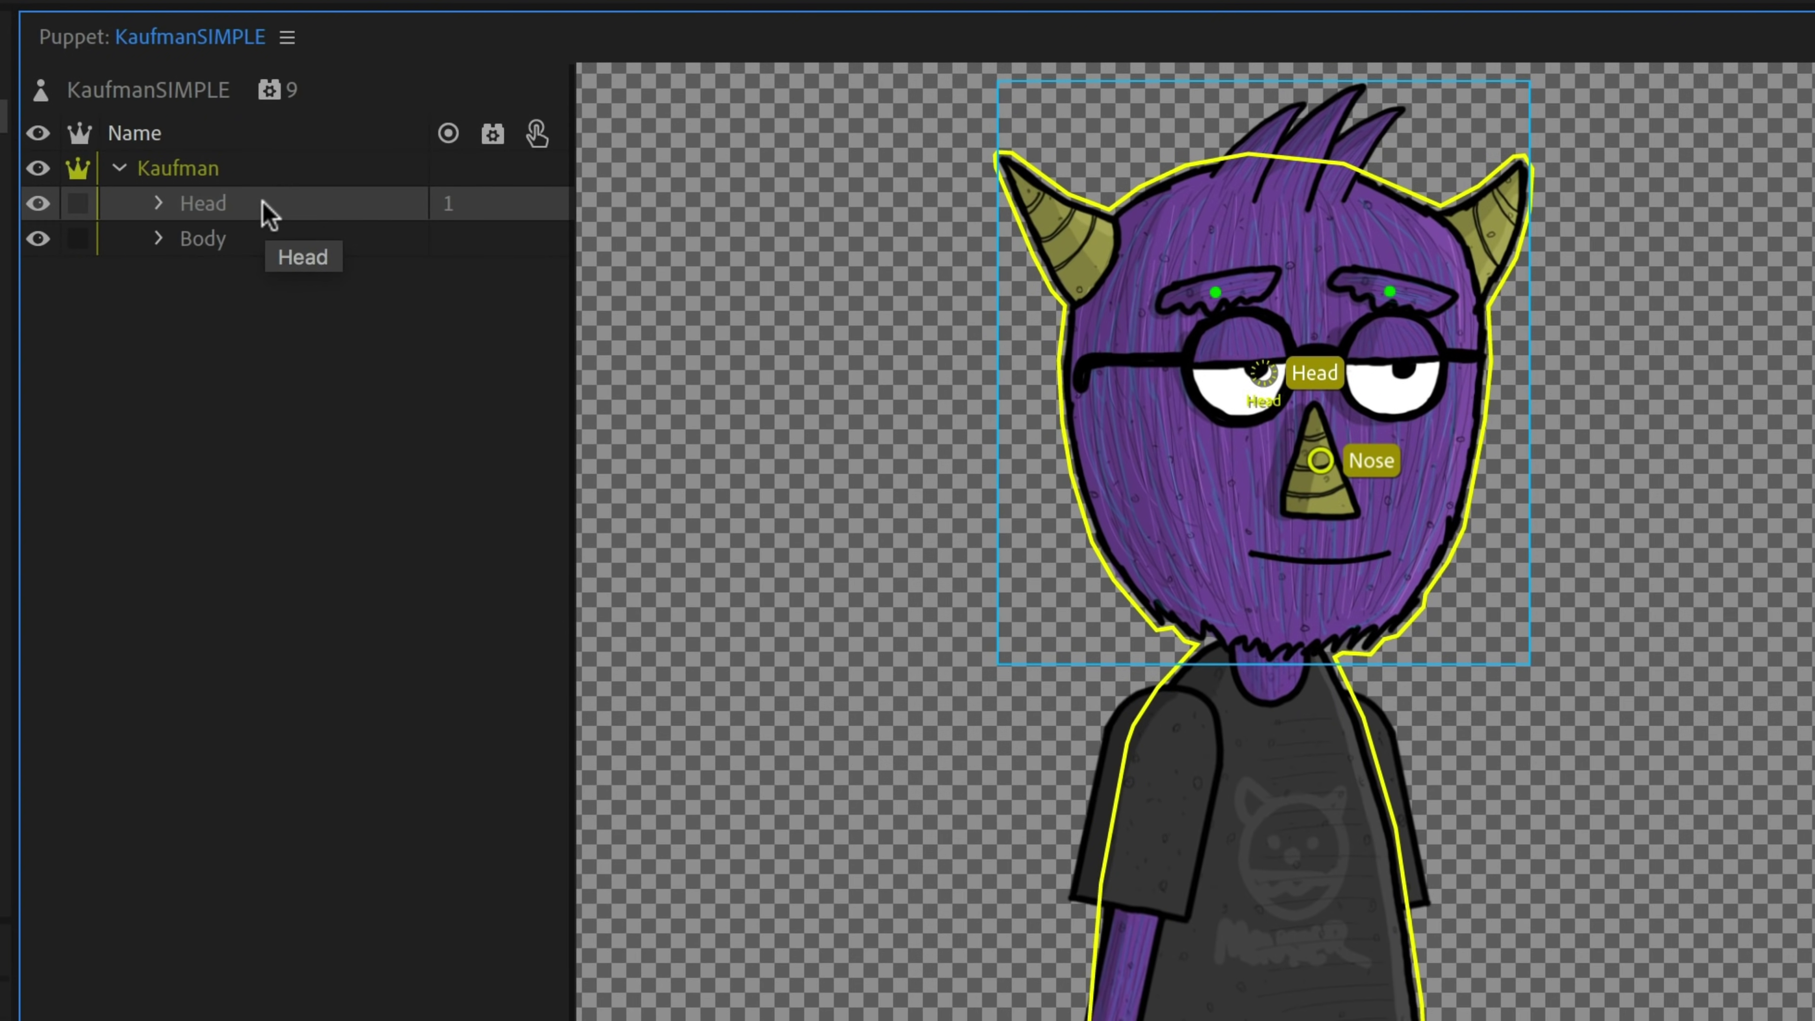
drag(1263, 373, 1277, 638)
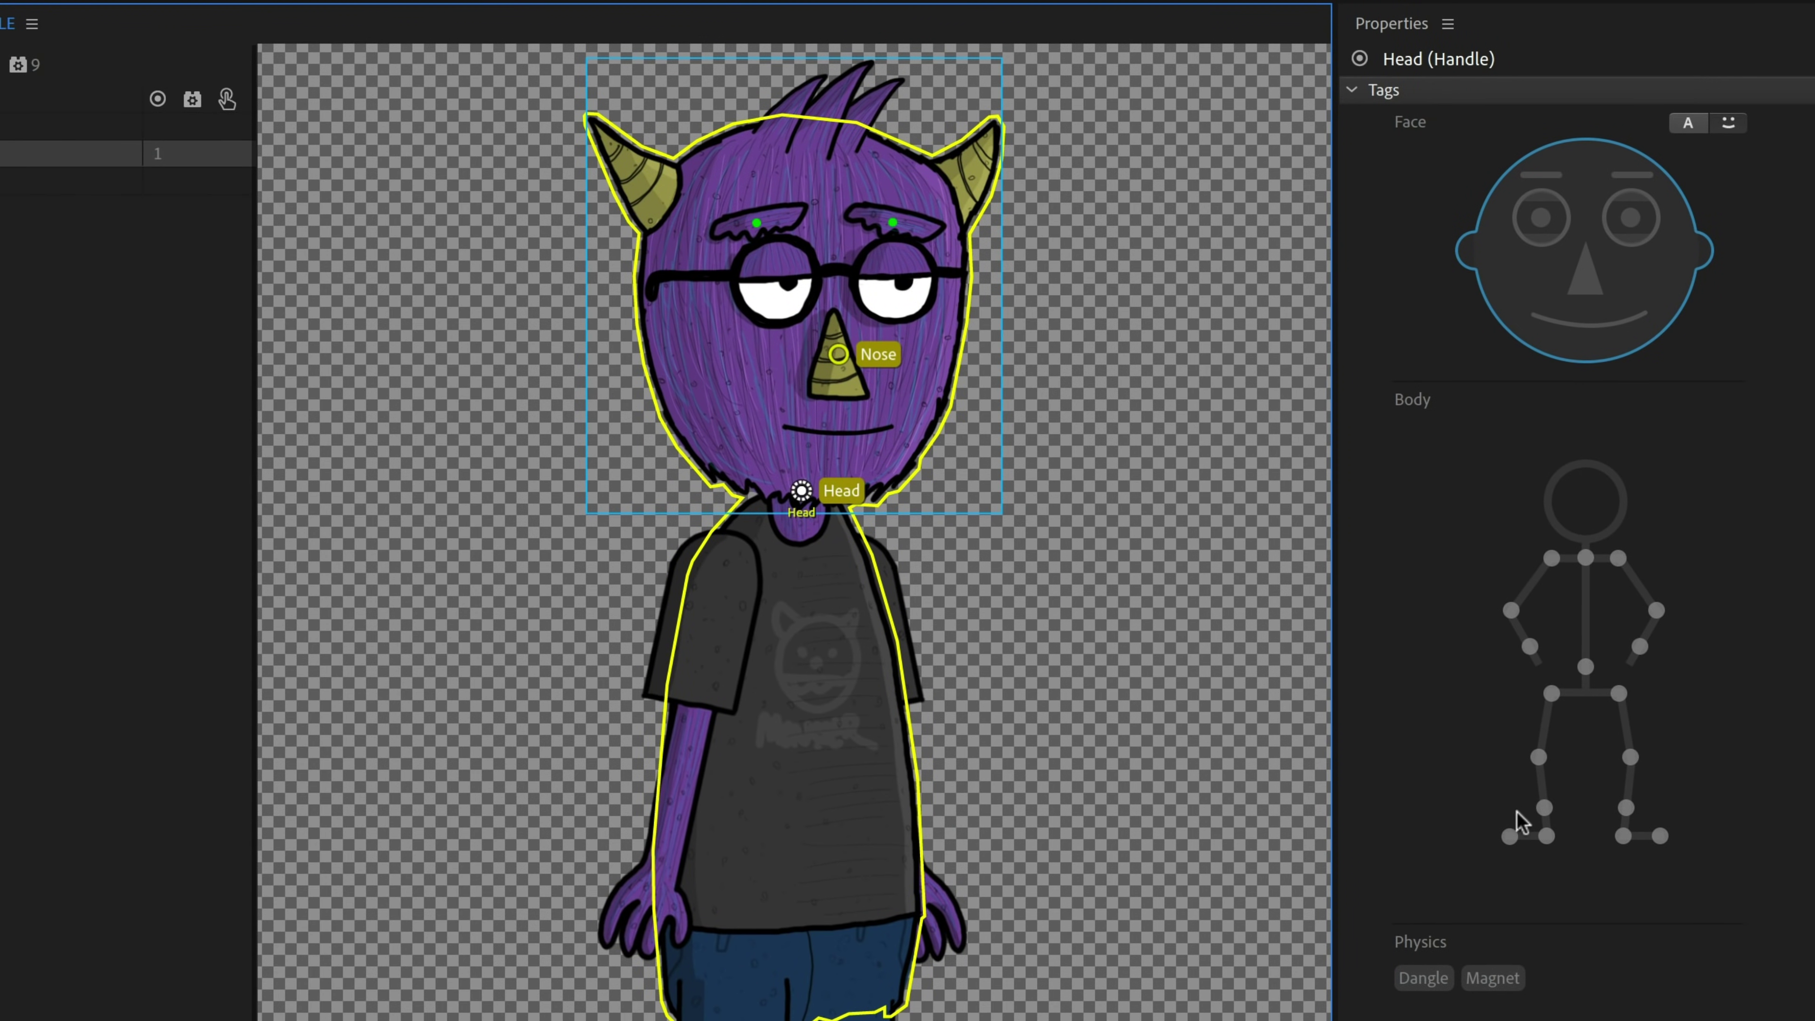
click(1585, 558)
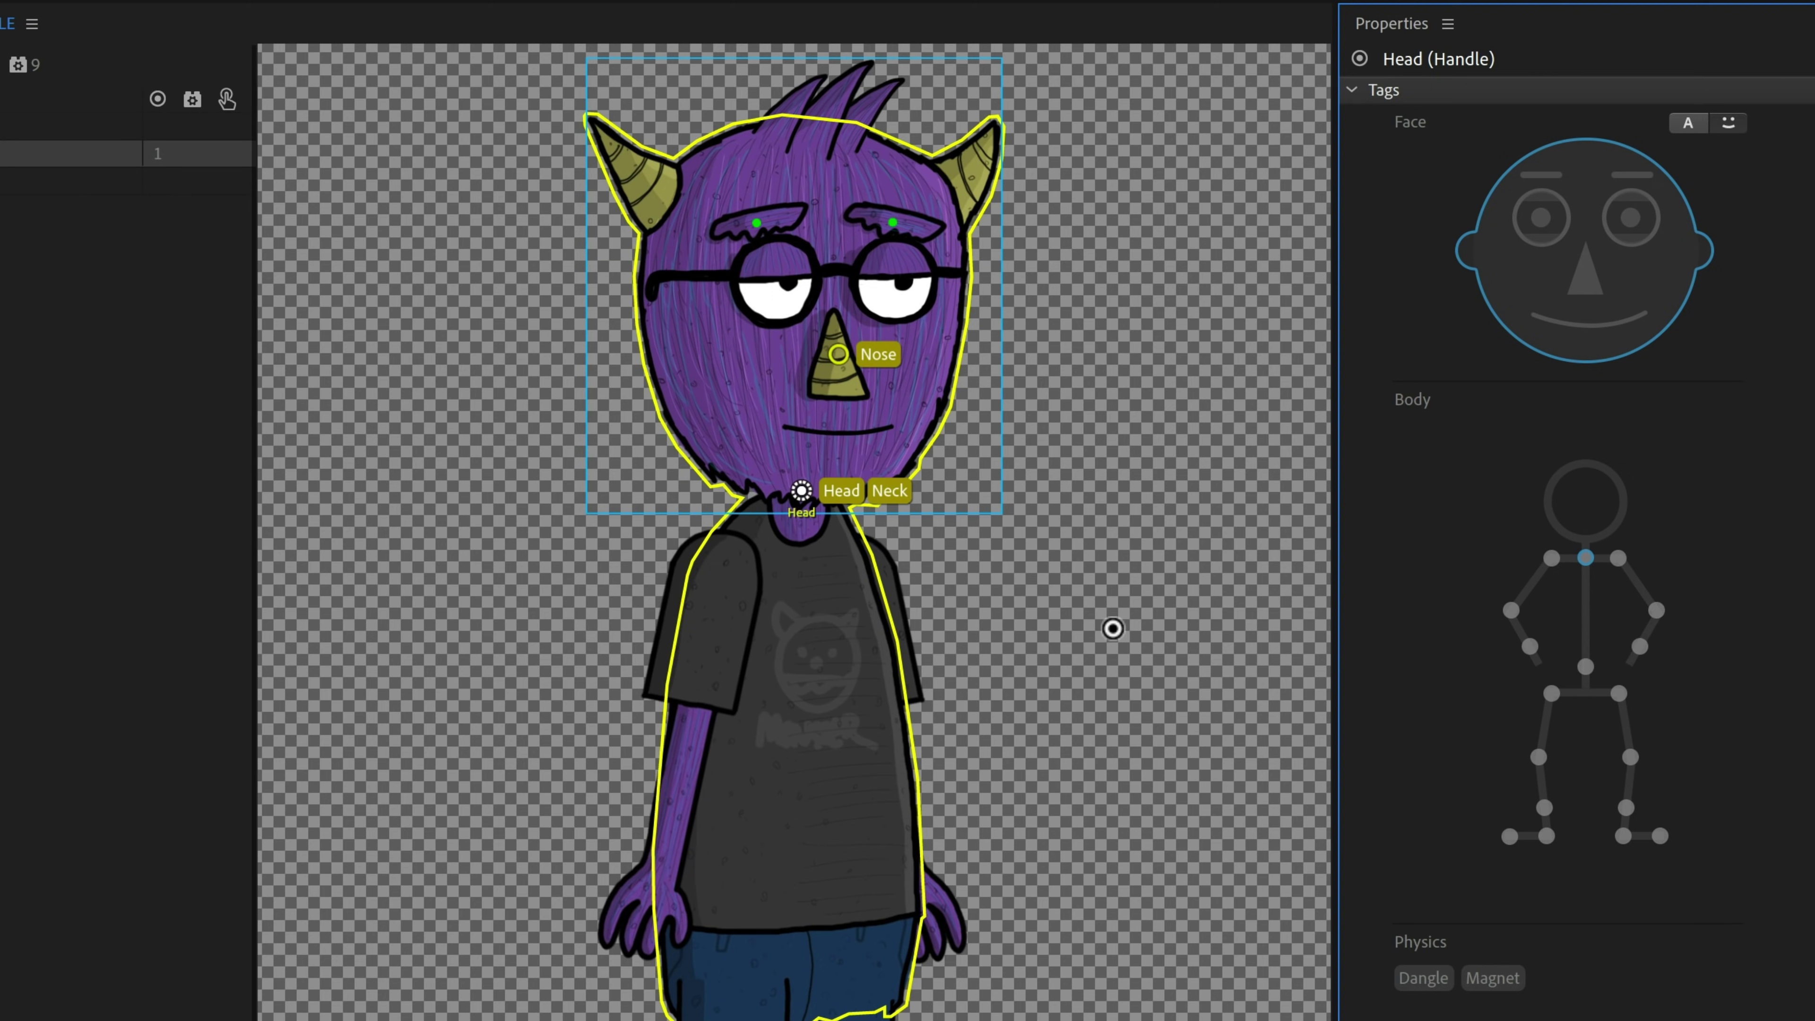
click(1688, 123)
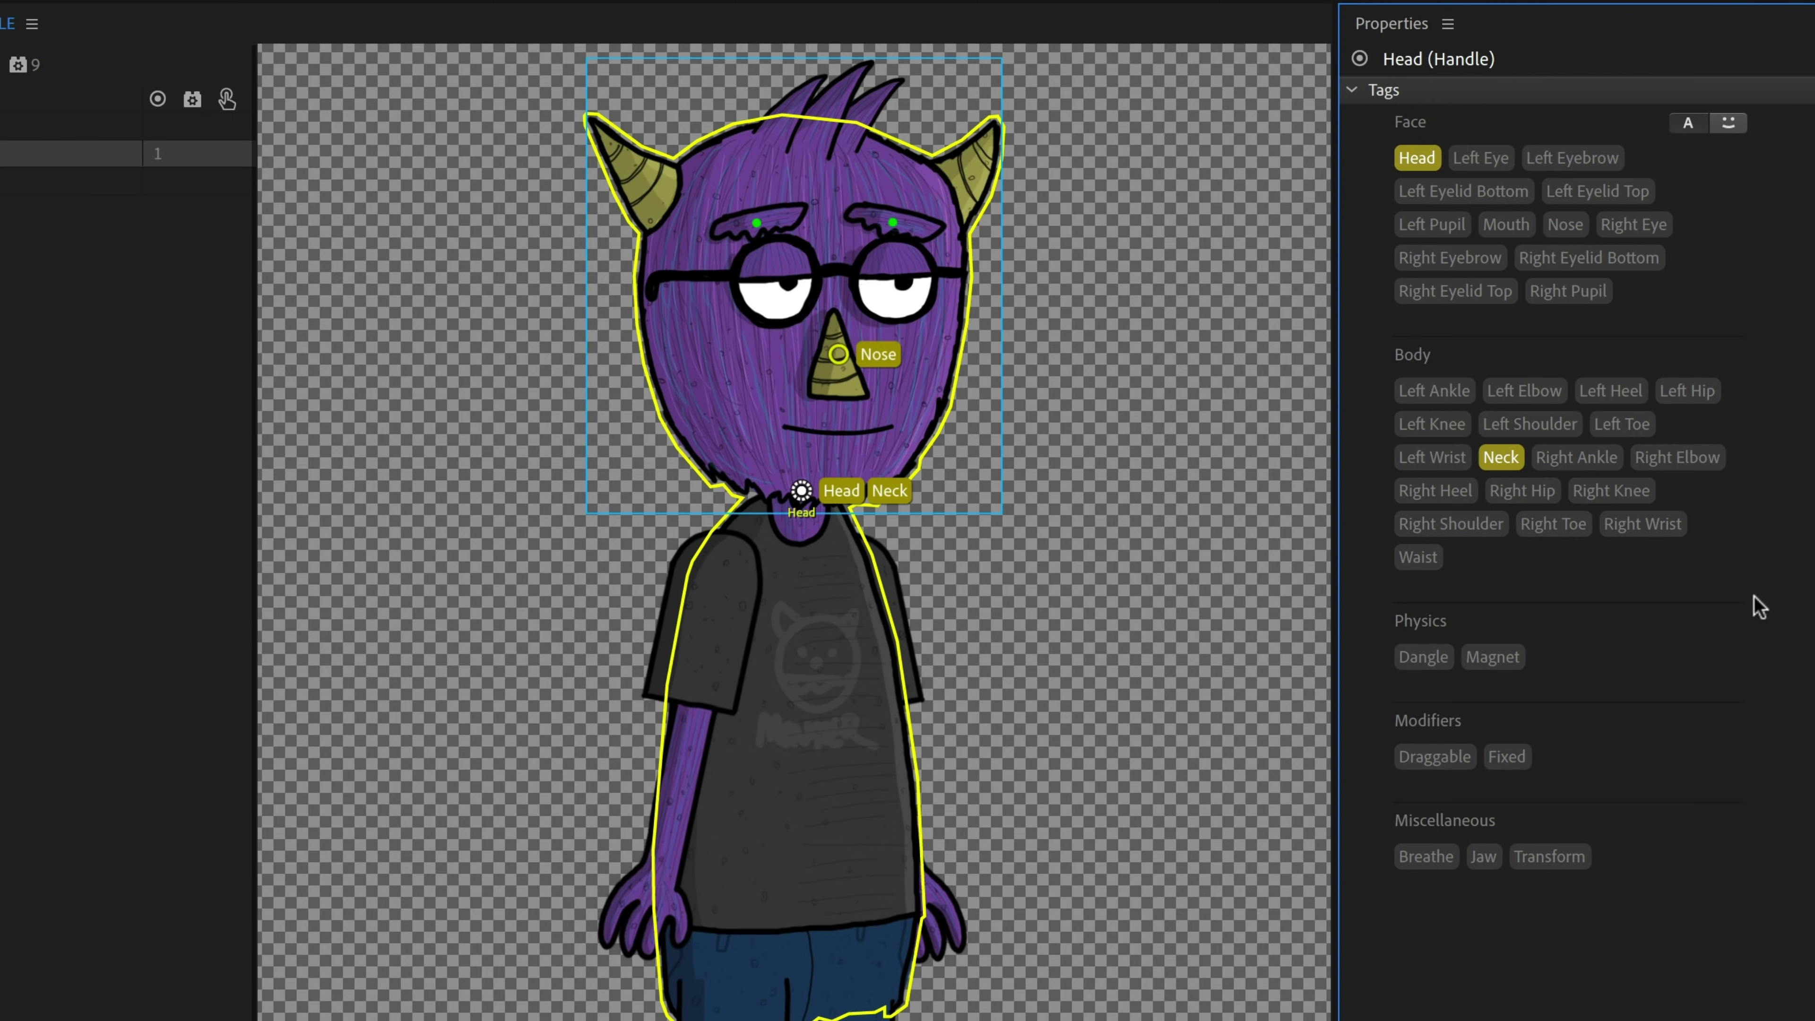
click(1736, 125)
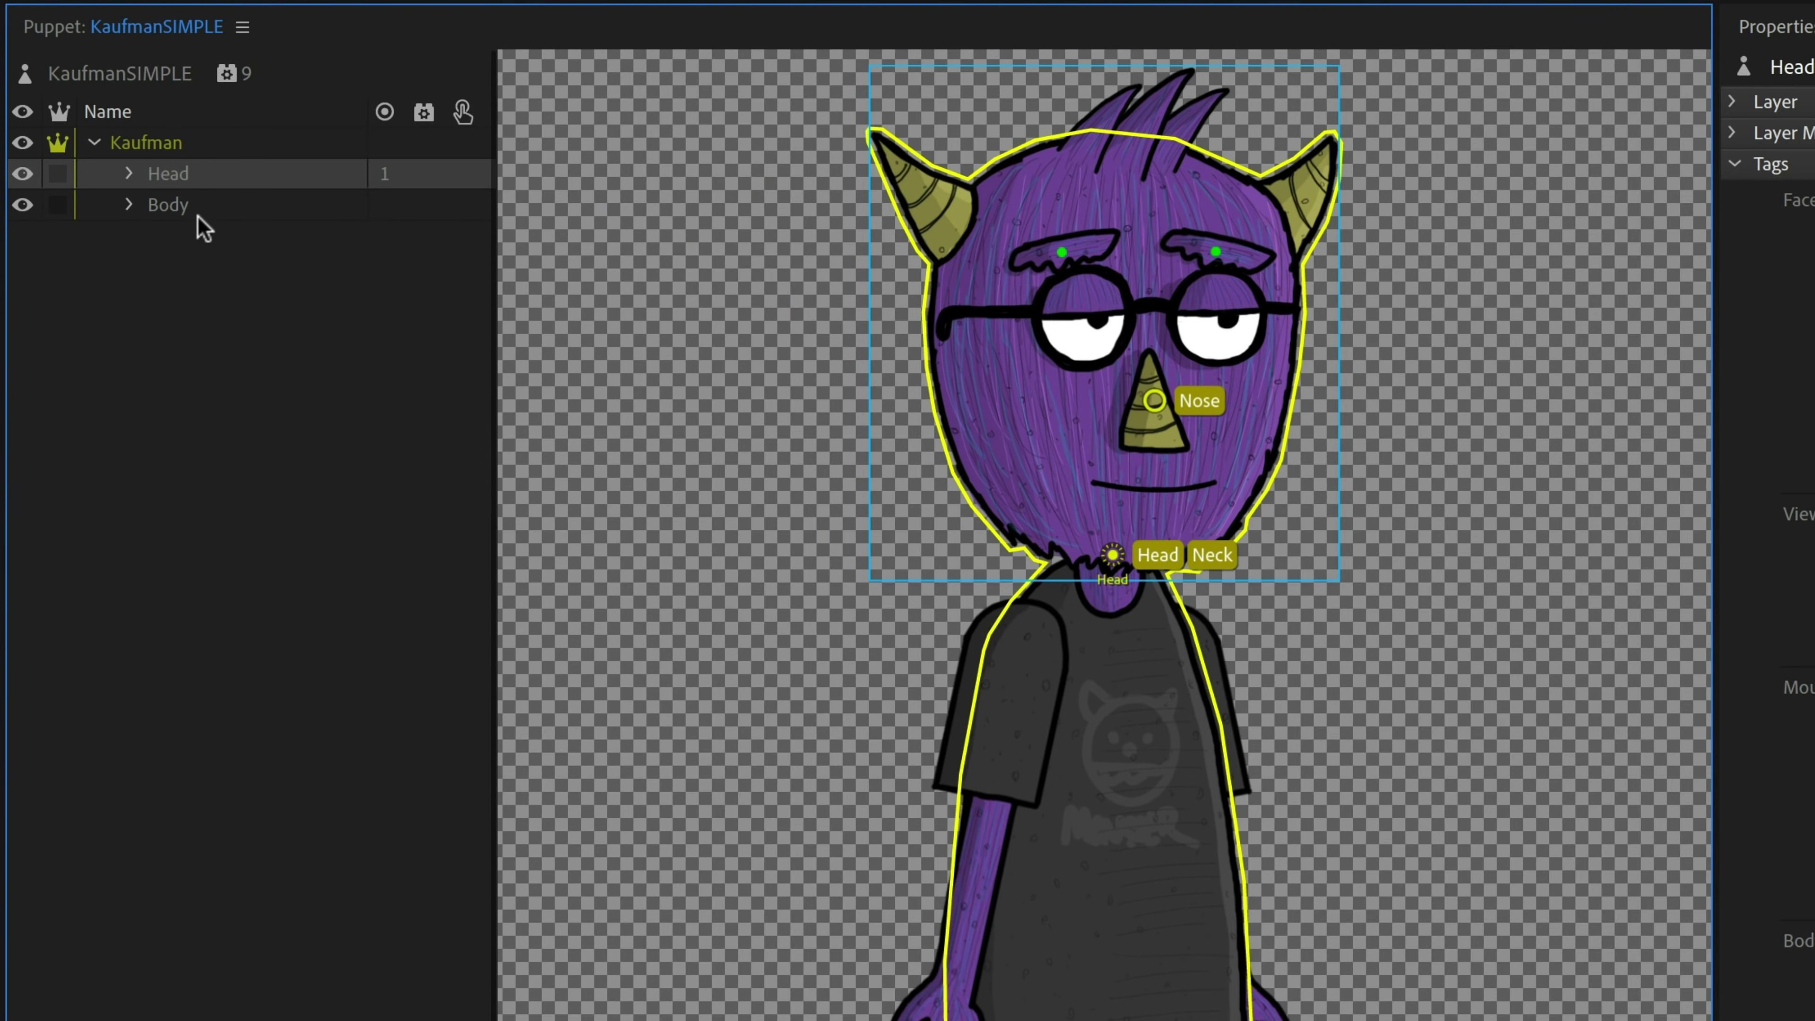
Expand the Body group, move the Rarm layer's handle up to the shoulder, and add handles at its elbow and wrist
click(146, 211)
click(133, 205)
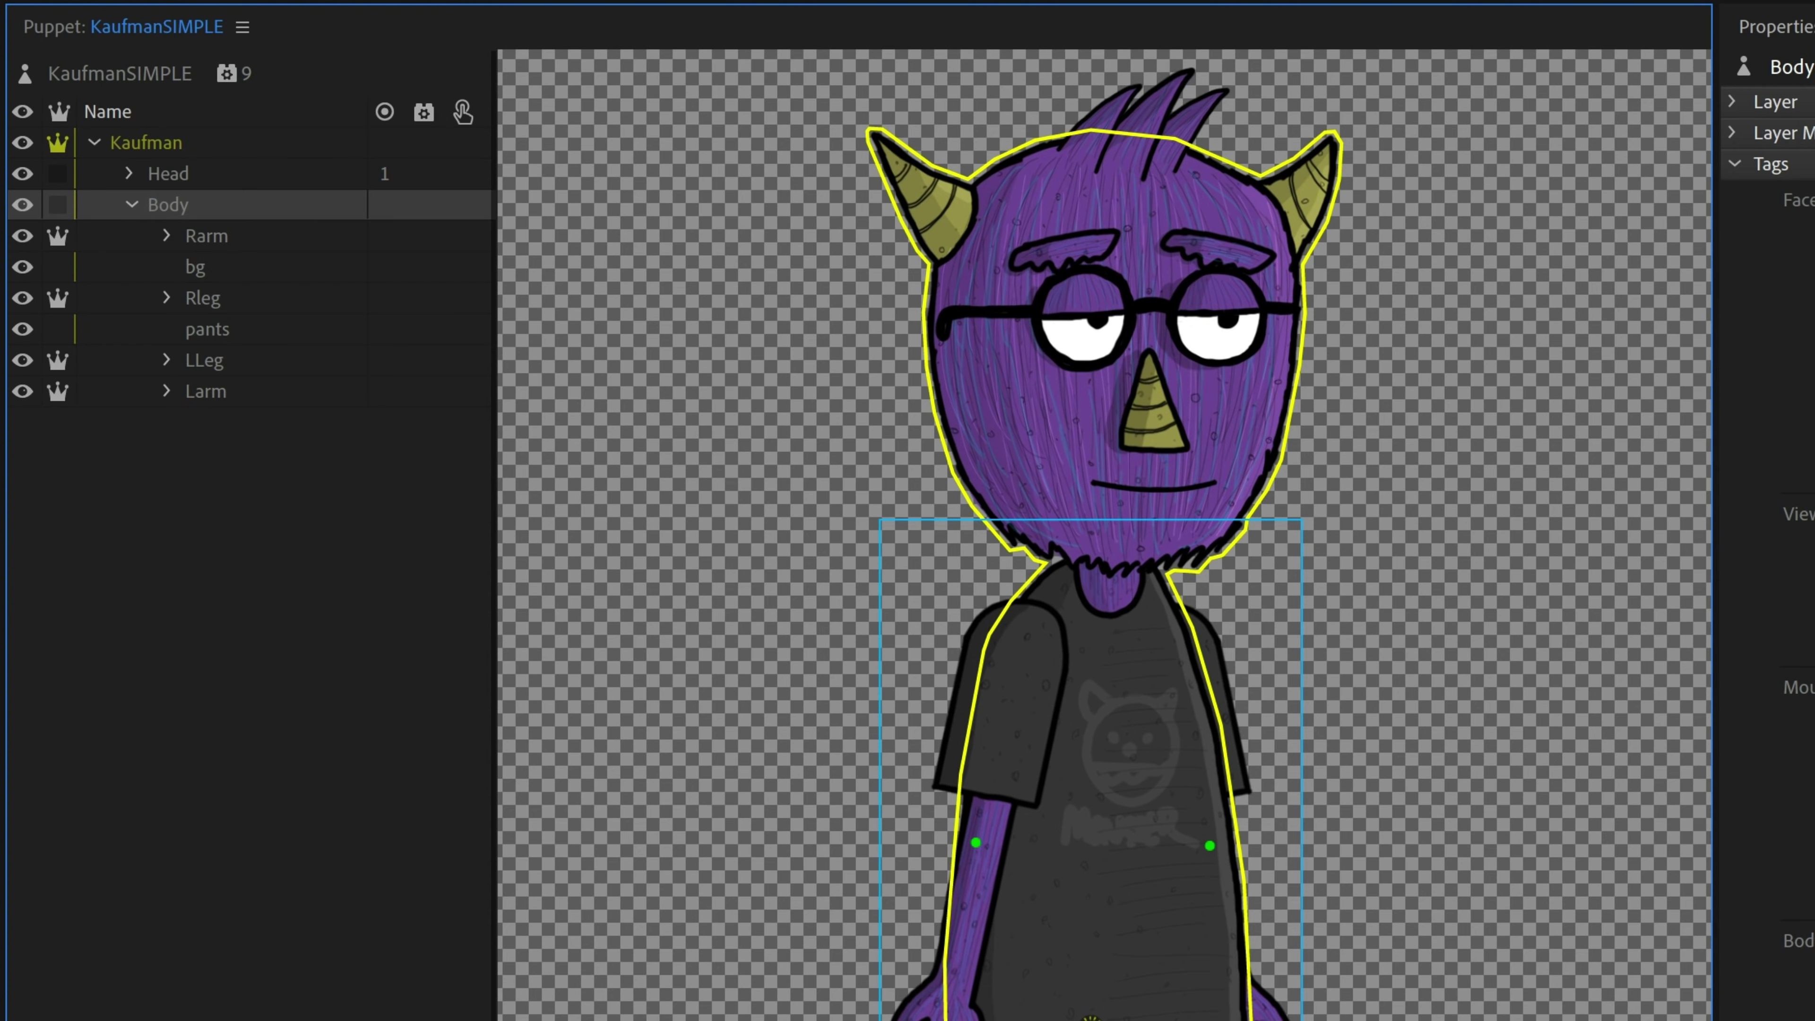
click(222, 239)
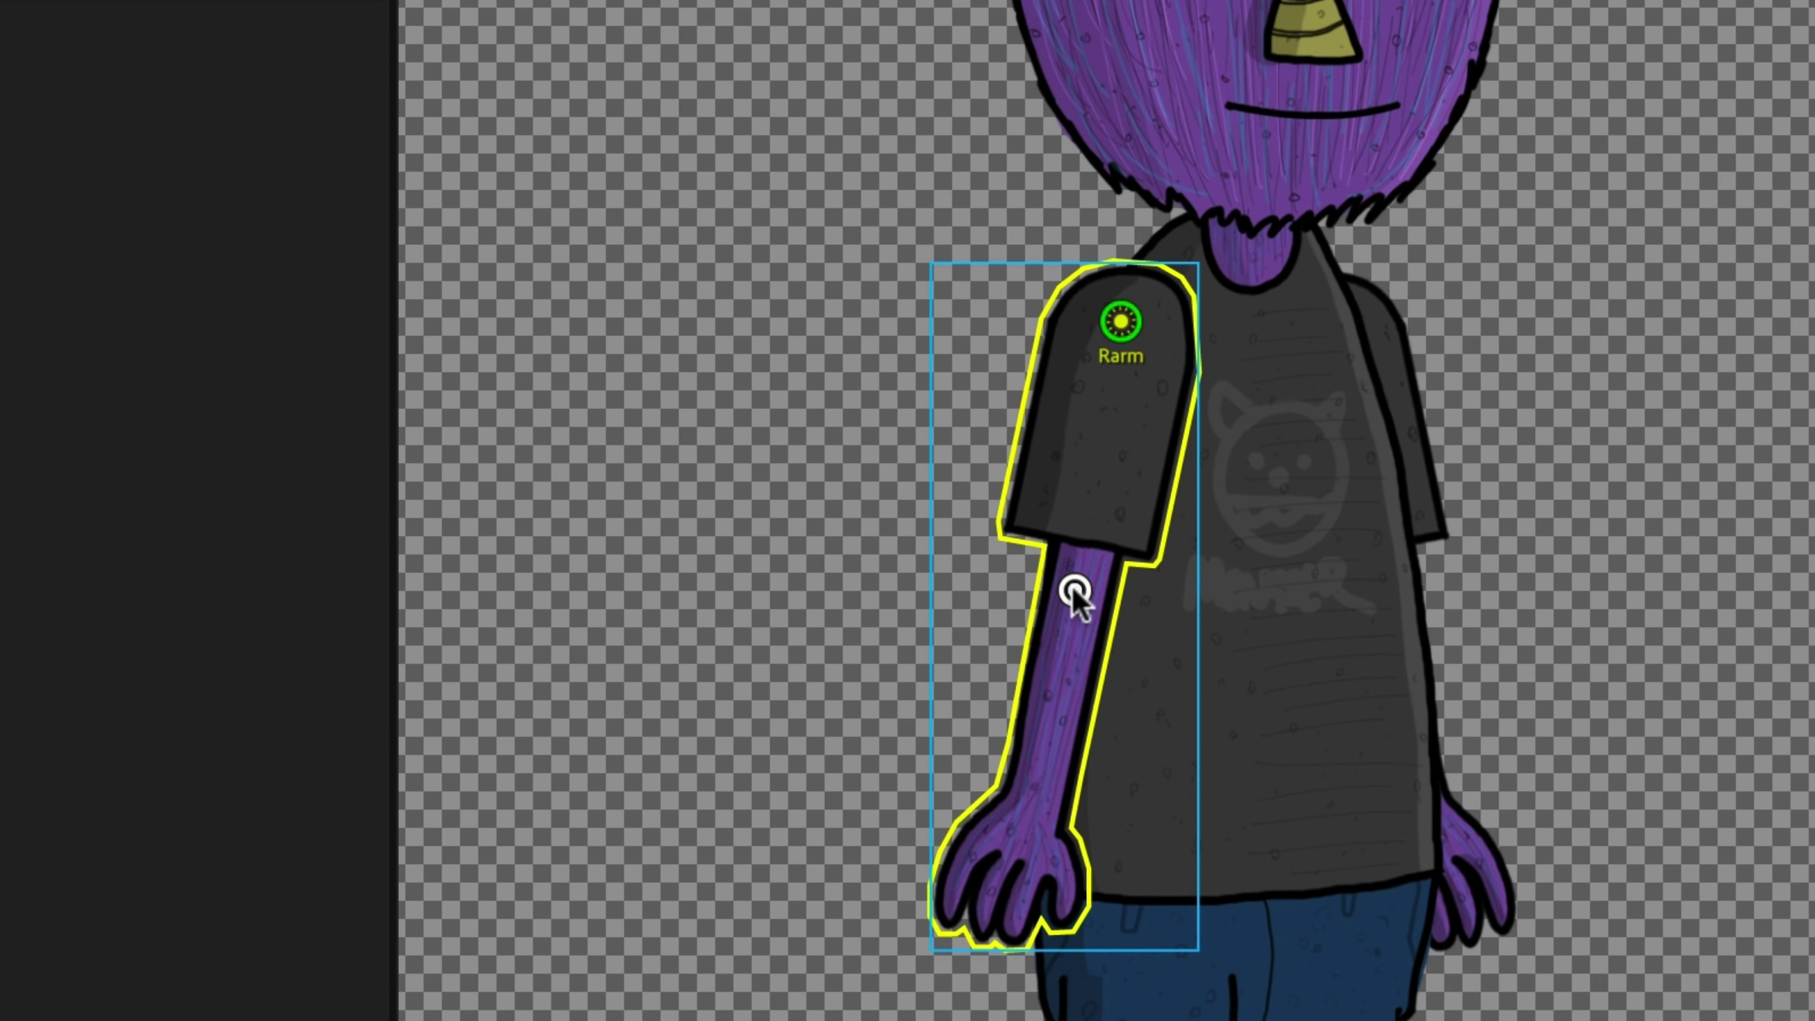
click(1075, 590)
click(1030, 840)
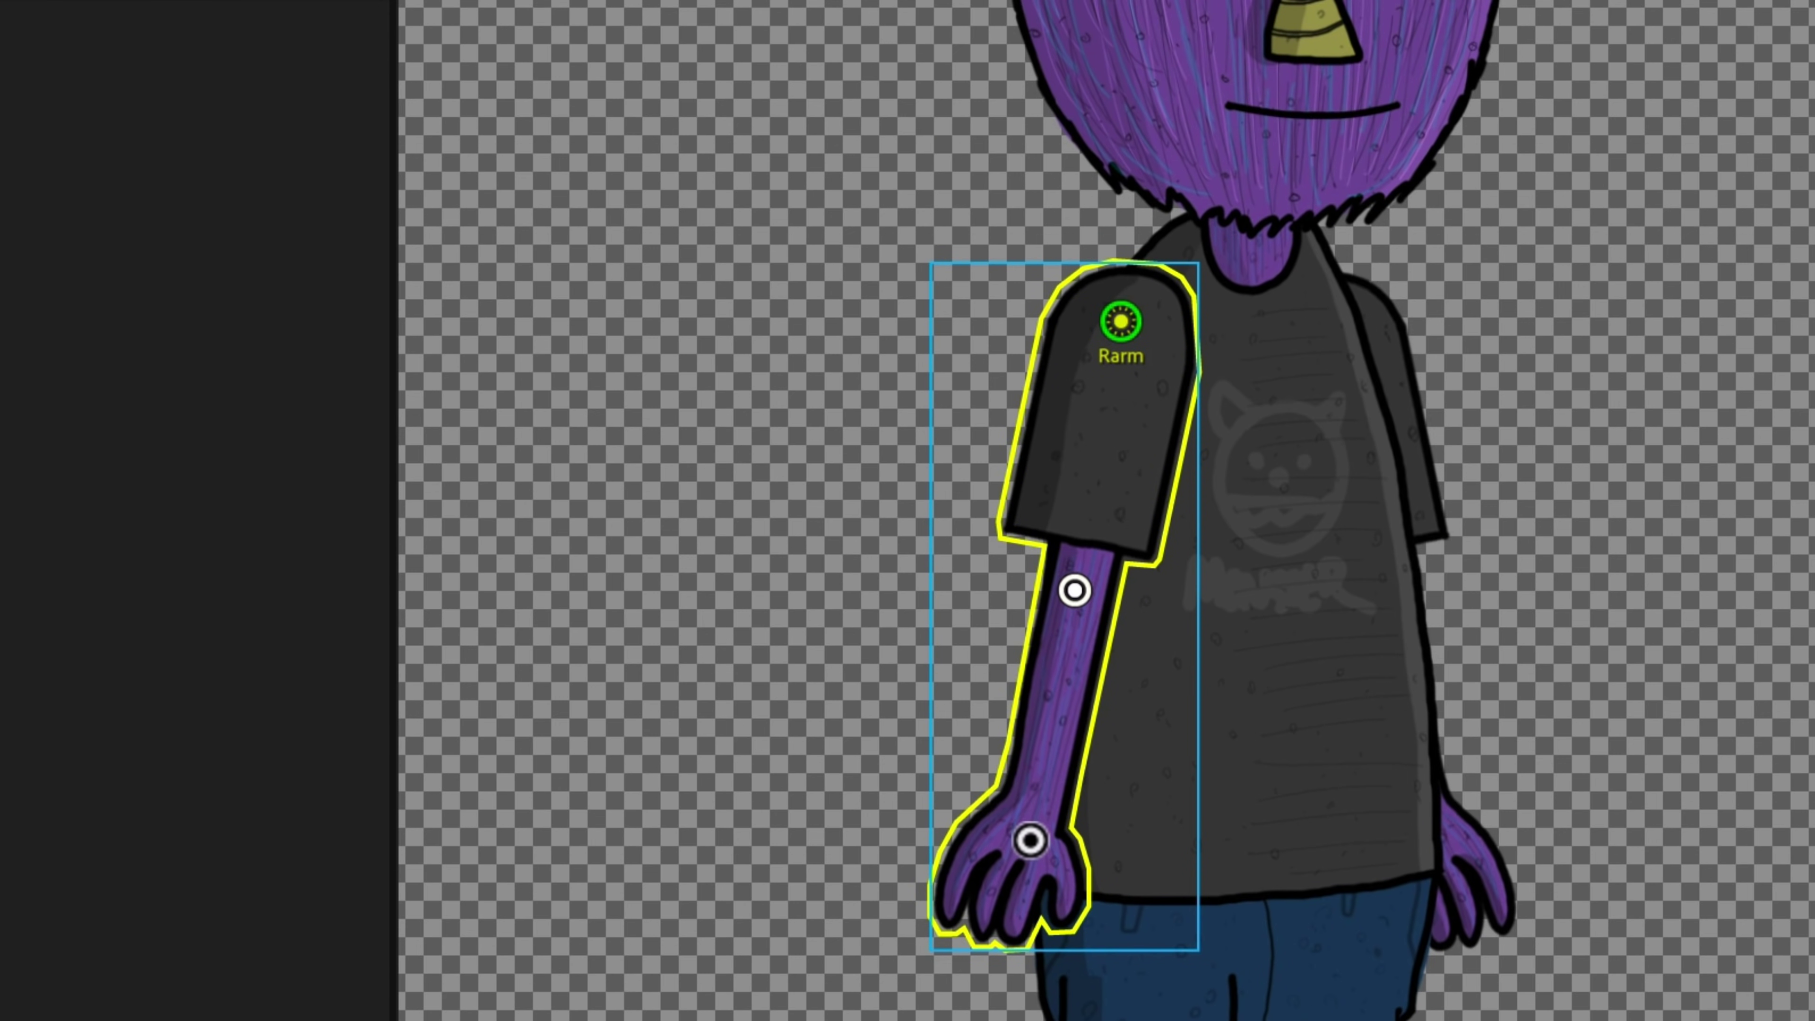
click(1030, 840)
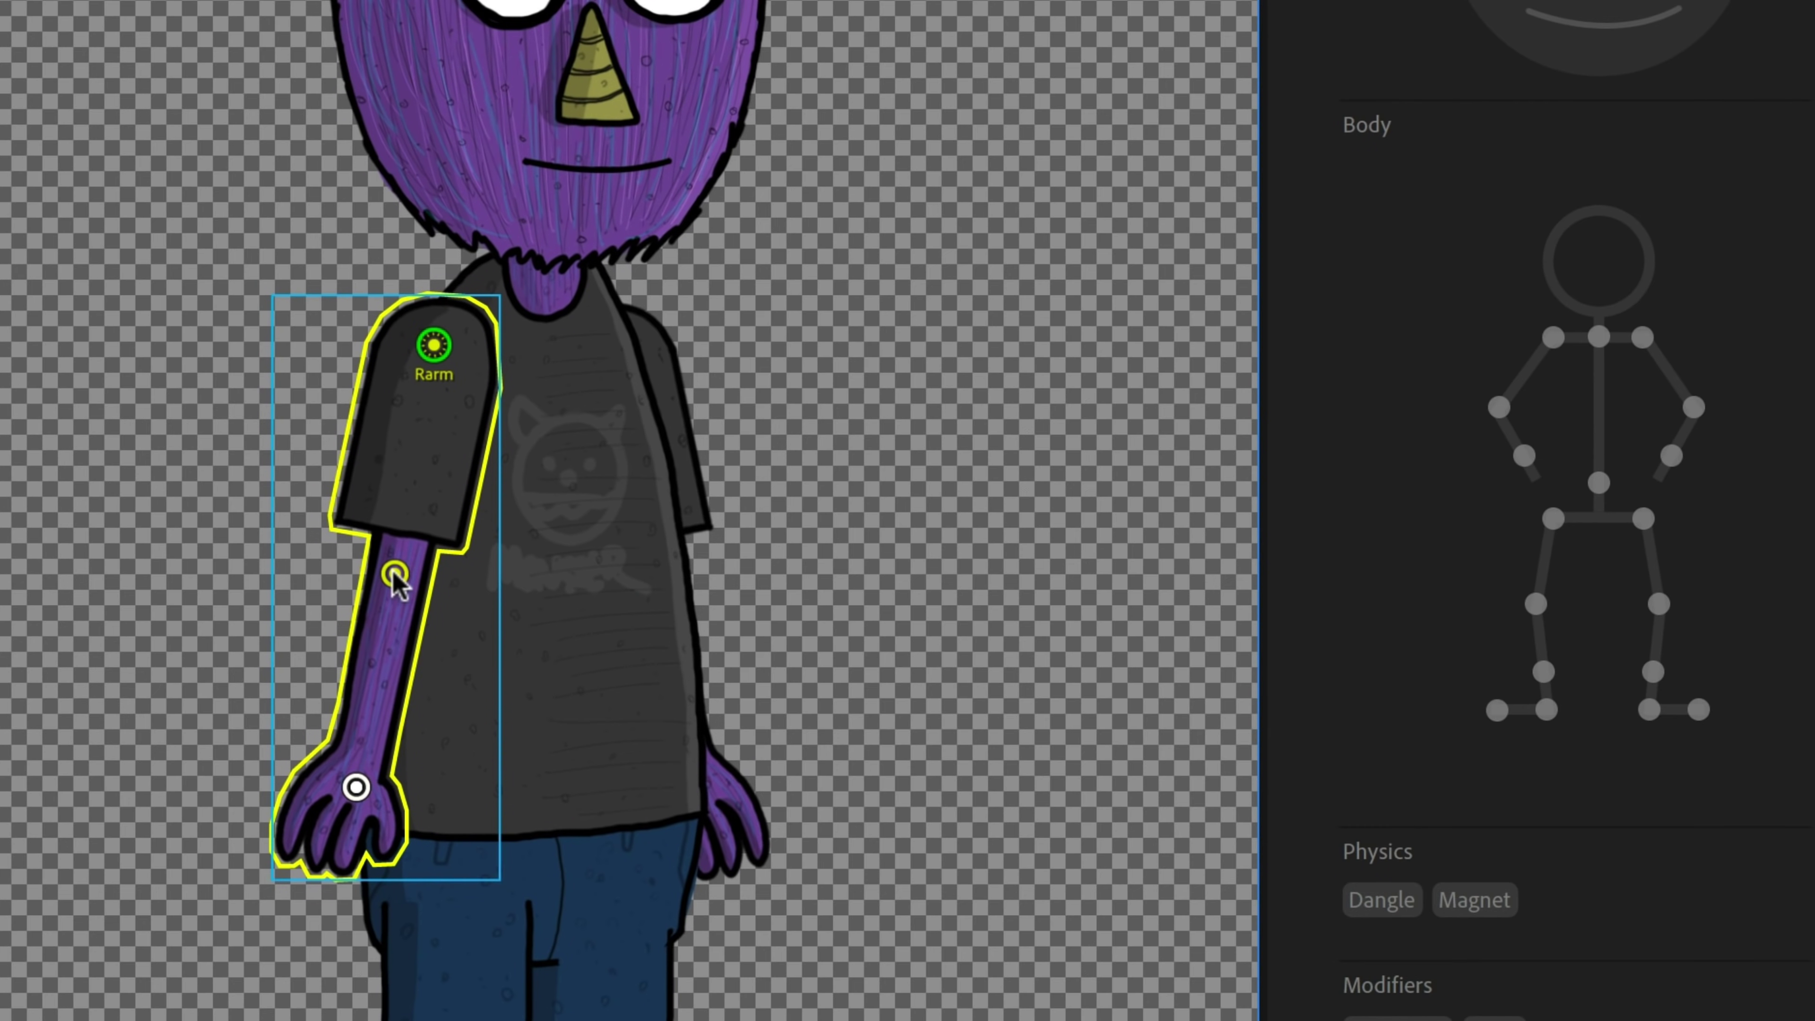
Tag the Rarm handles Right Elbow and Right Wrist, and draw sticks along the forearm and upper arm
click(394, 575)
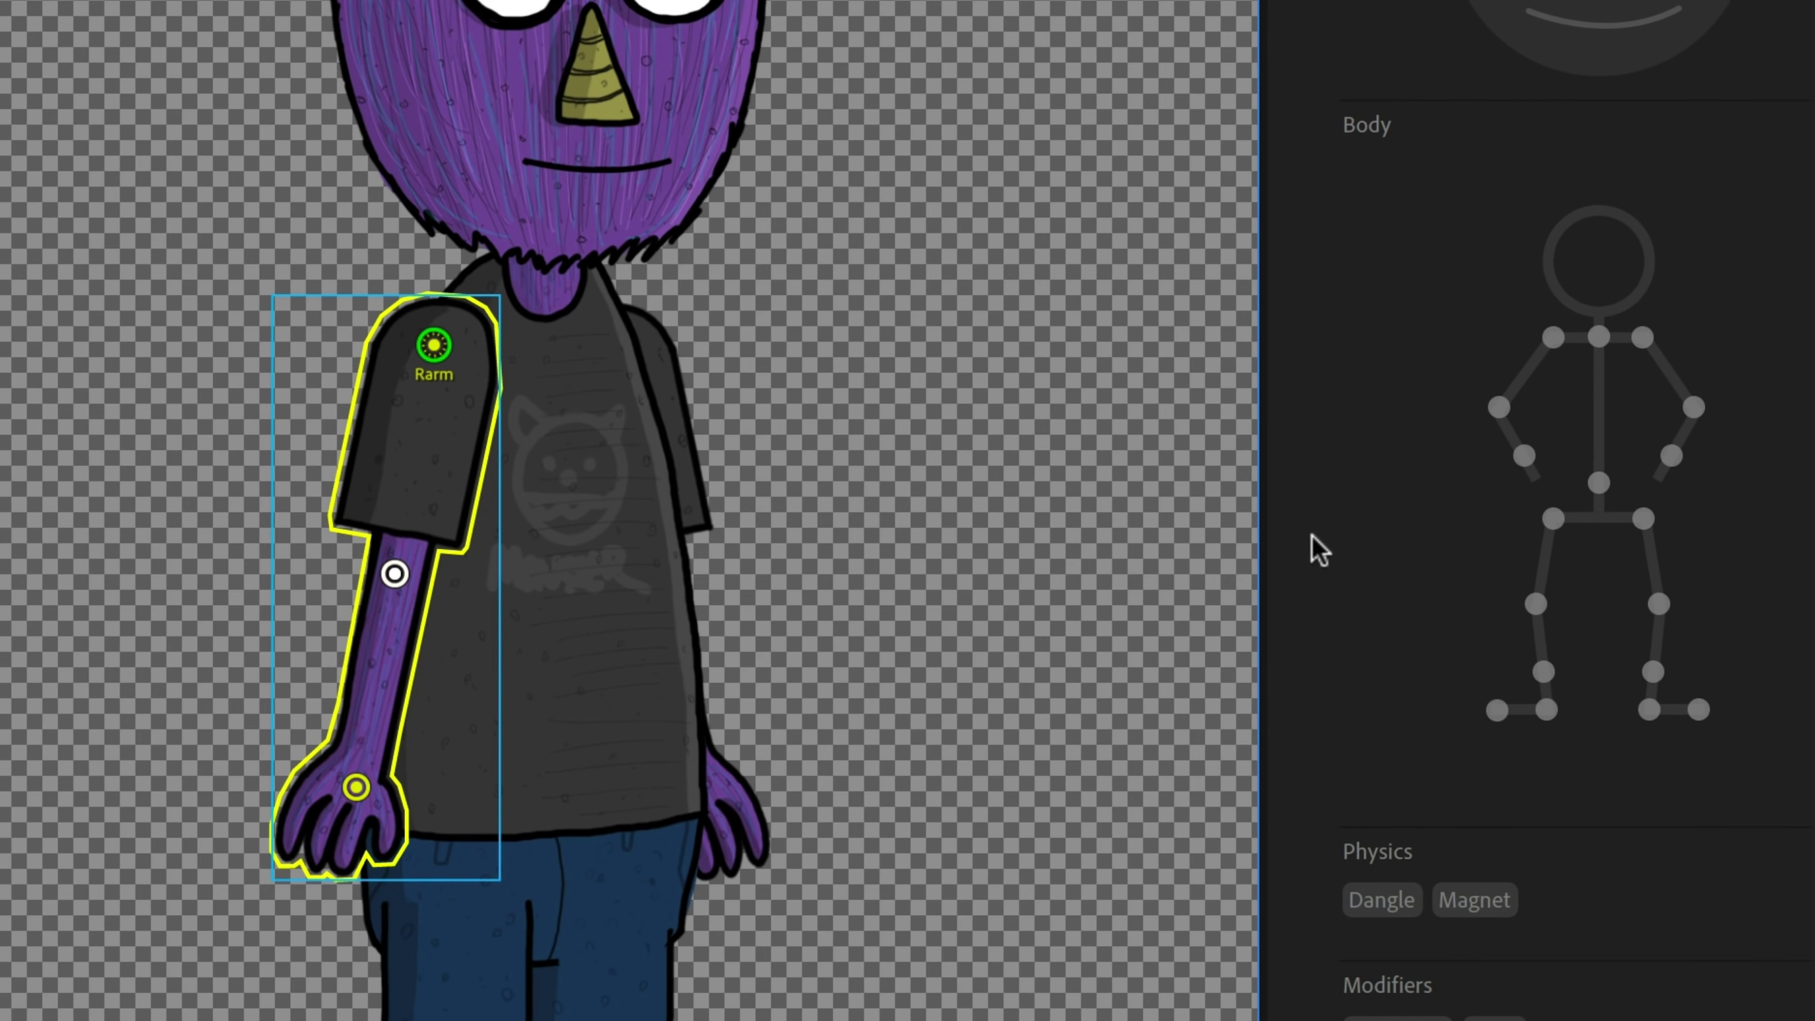
click(1499, 407)
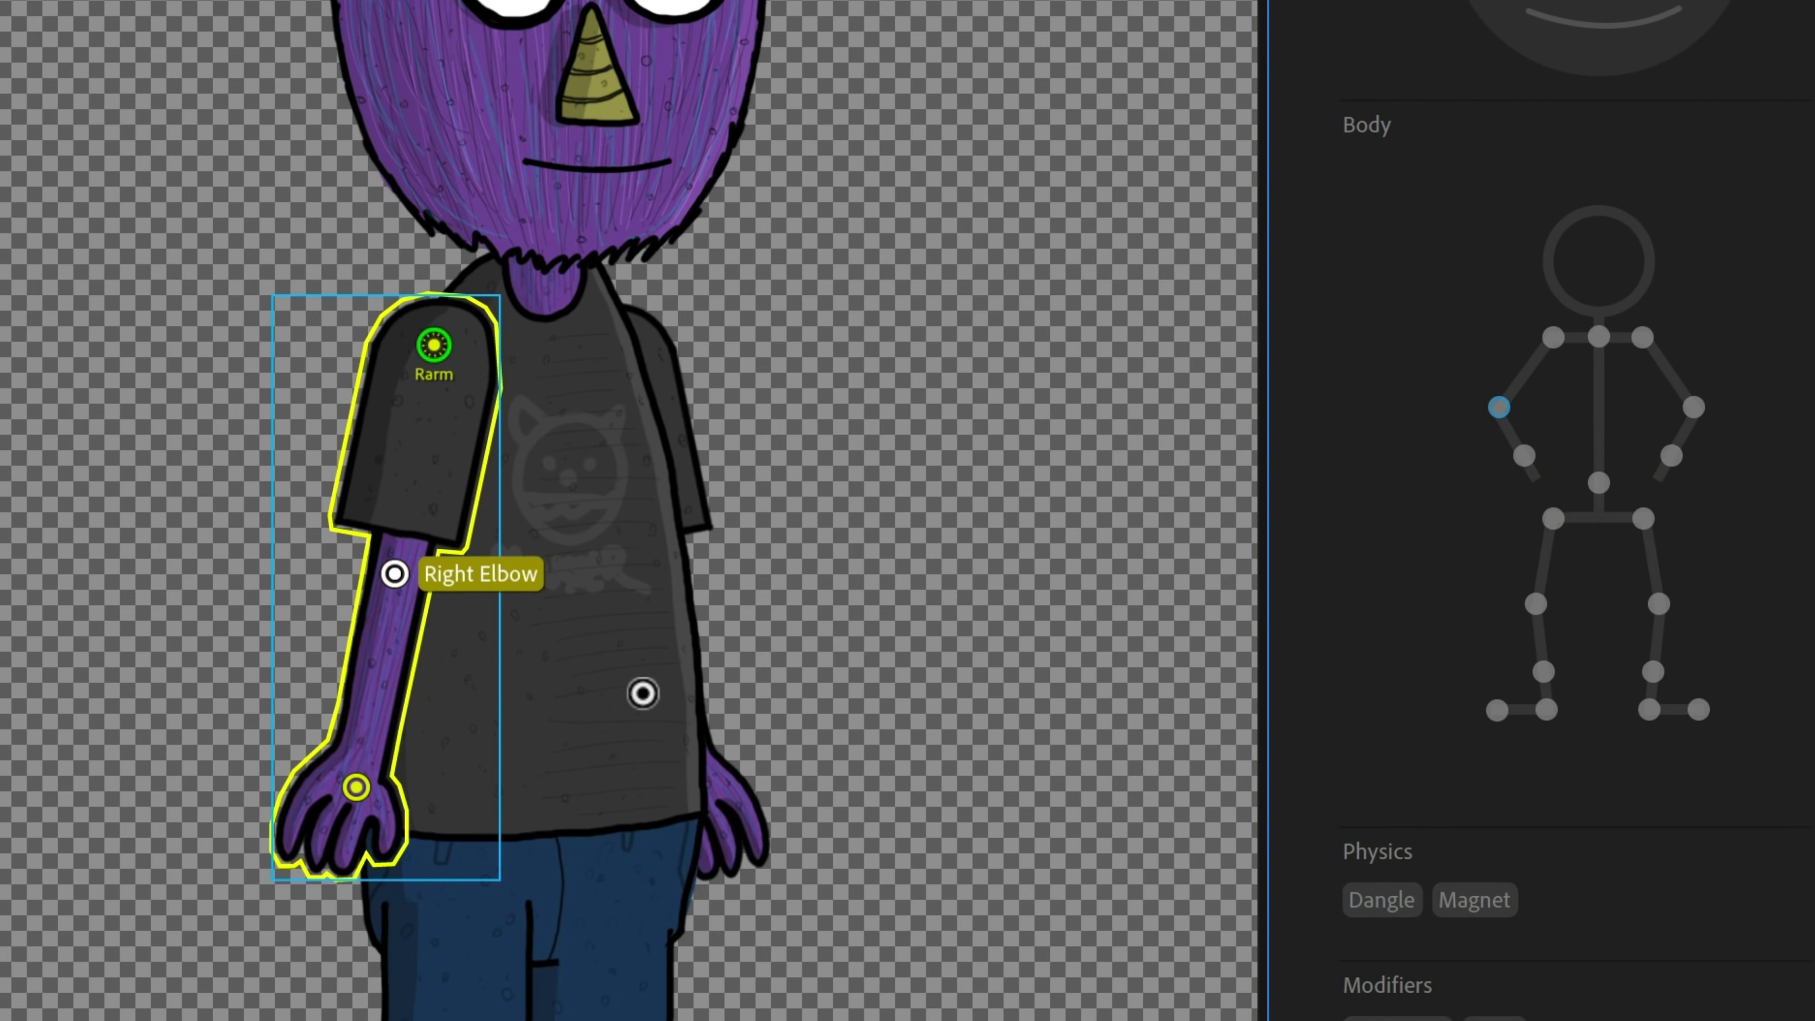
click(356, 787)
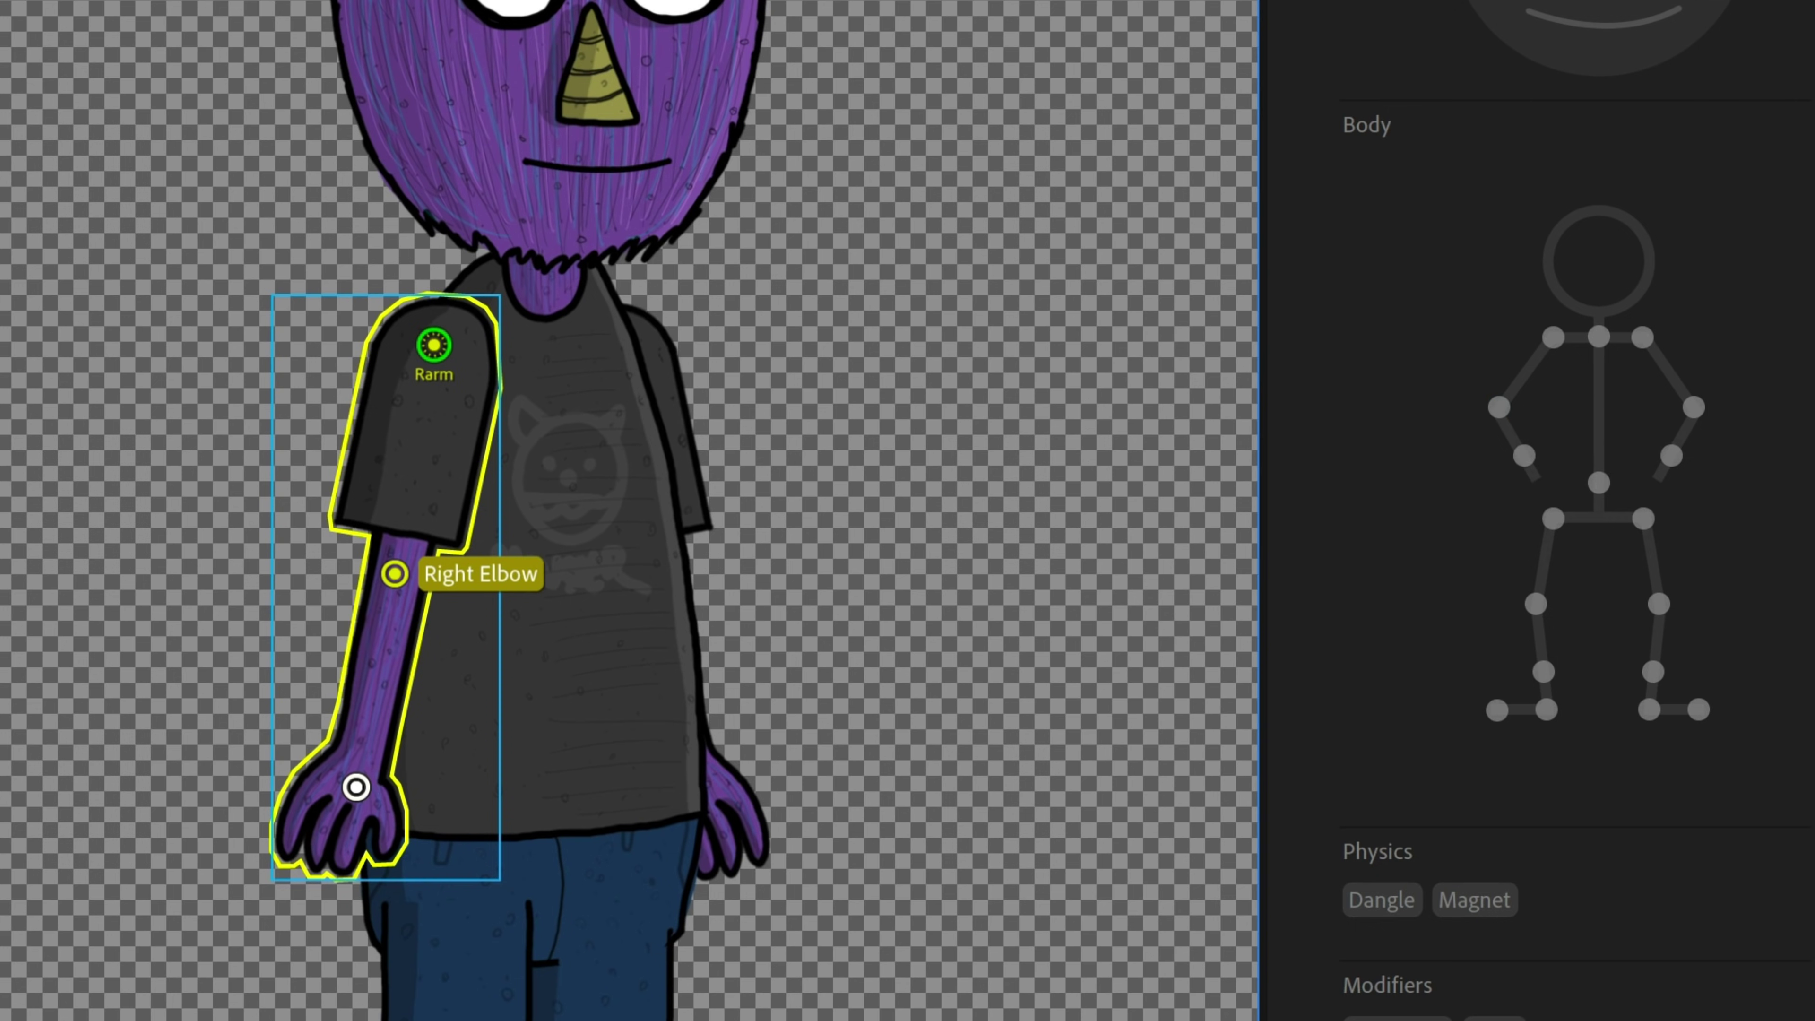
click(1523, 456)
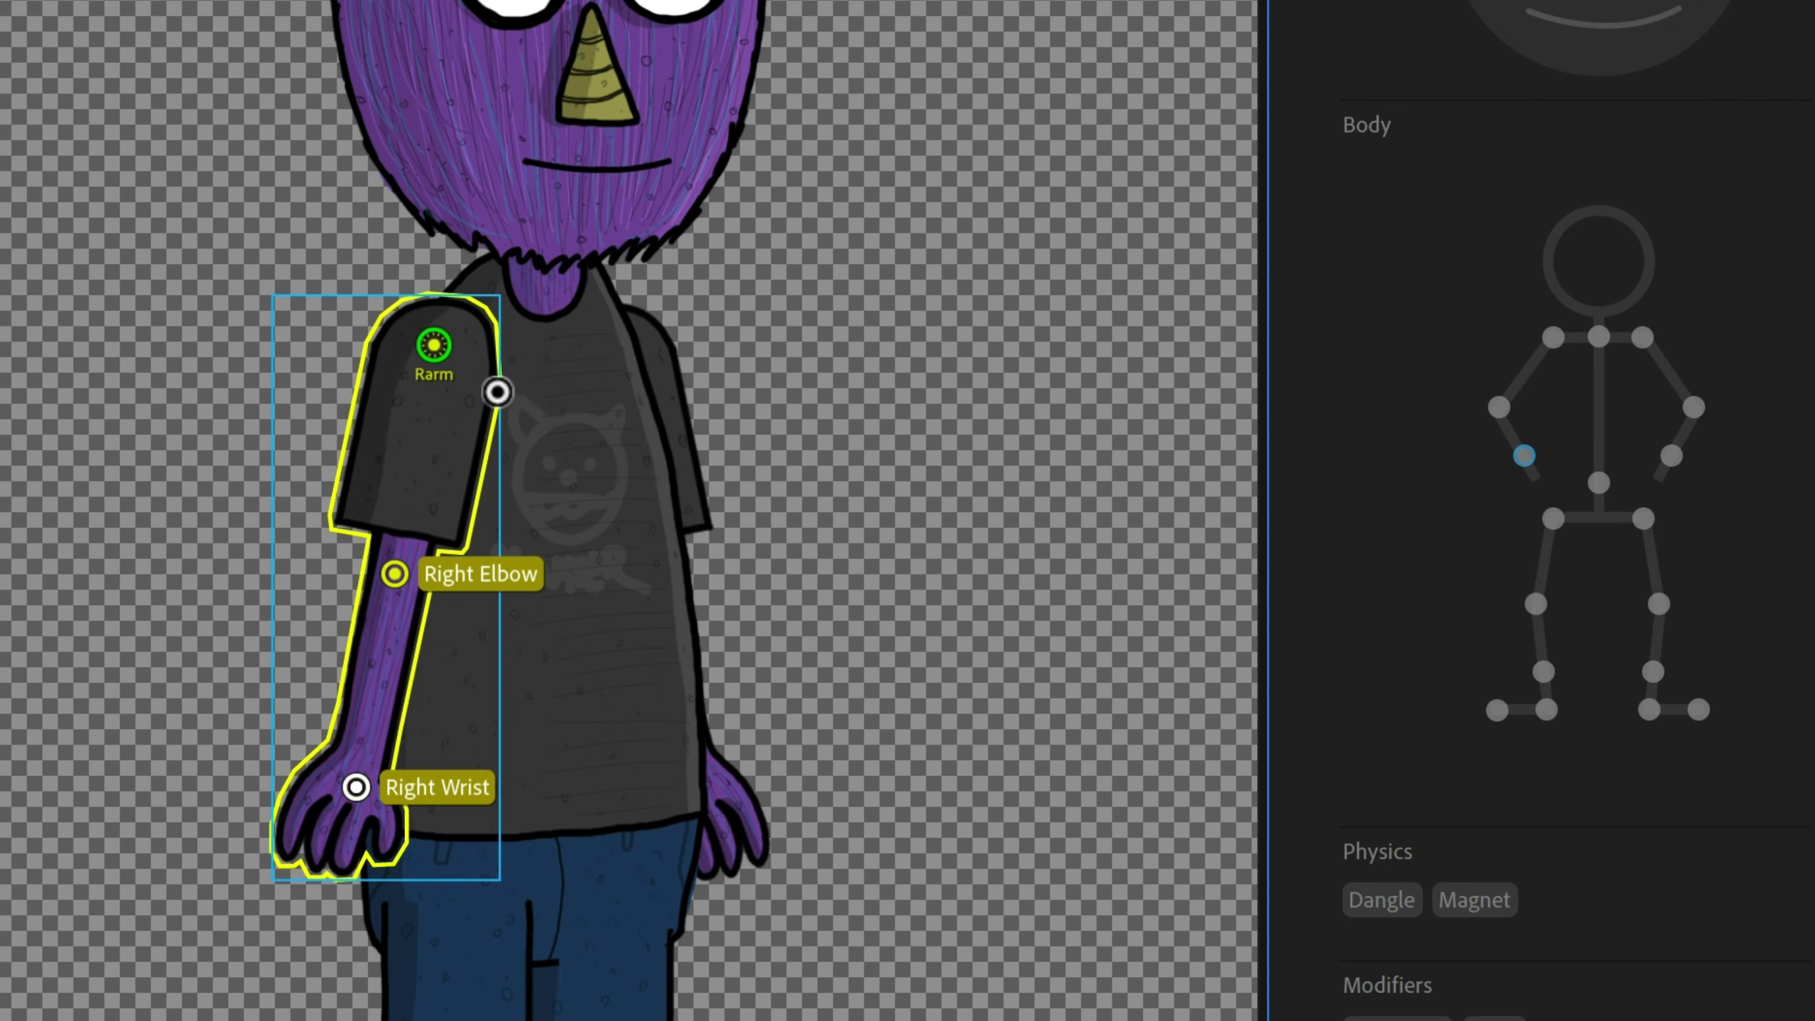
click(432, 346)
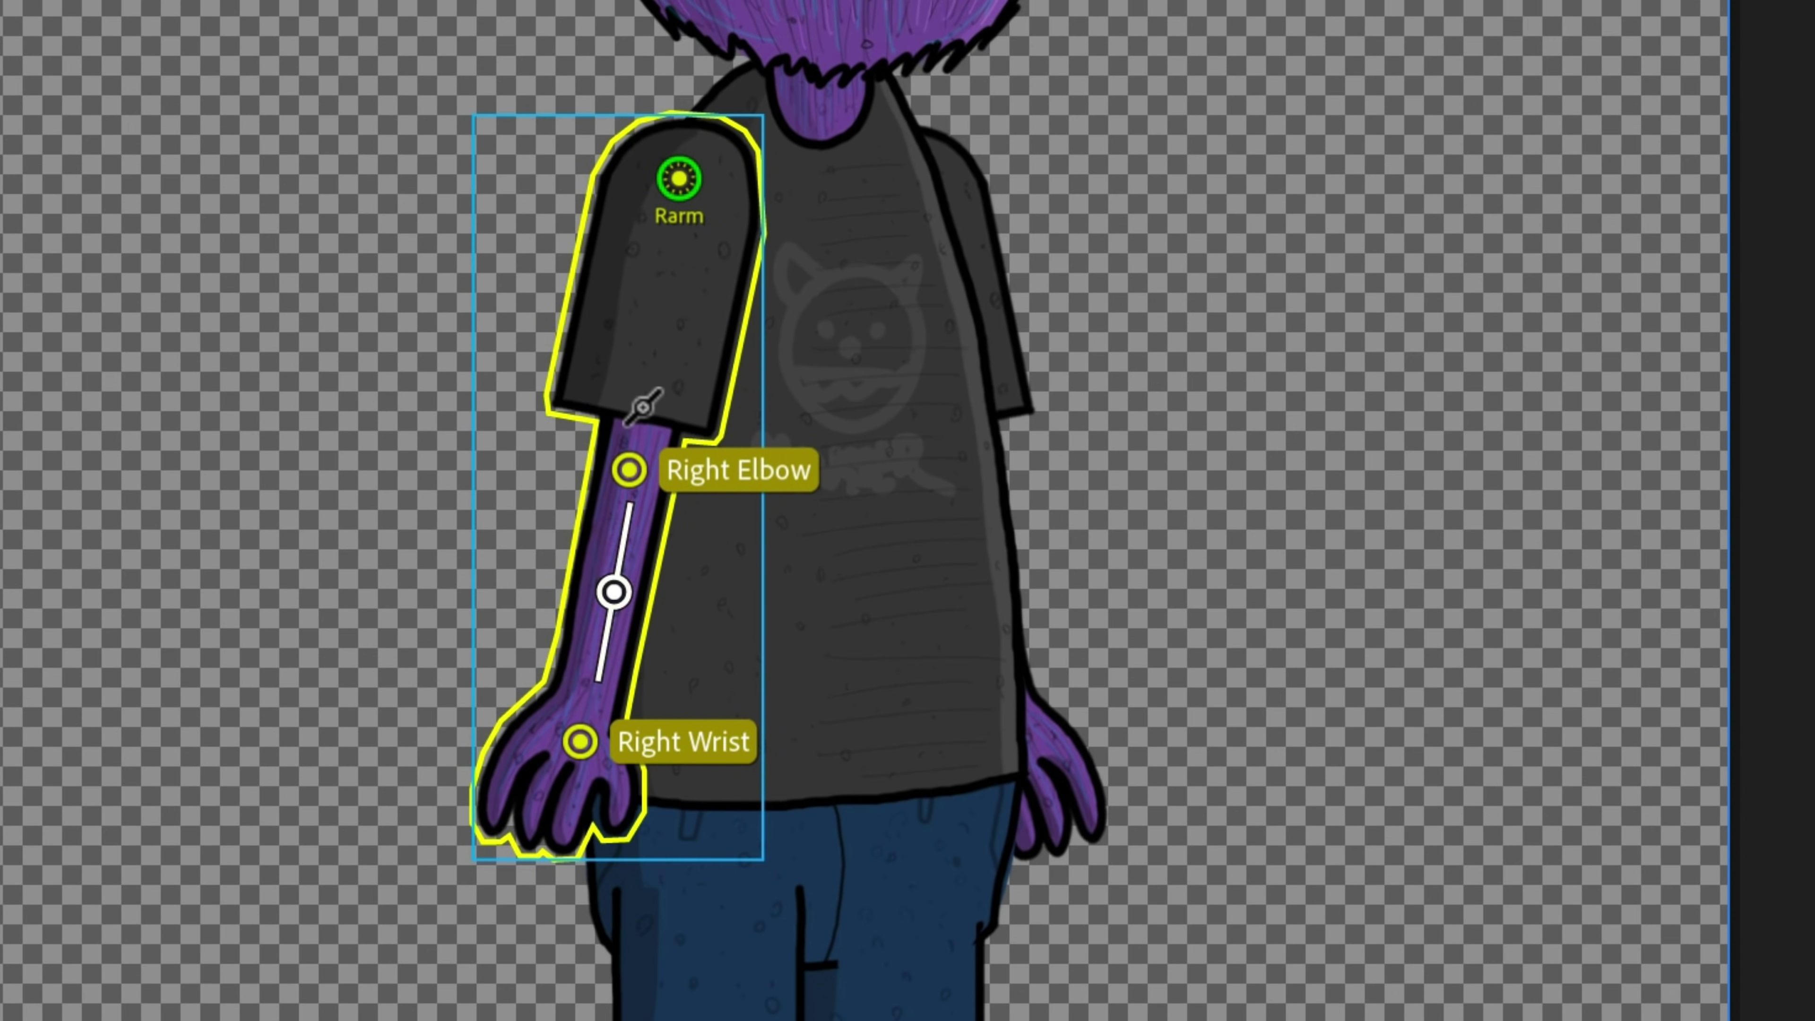
drag(643, 408, 676, 222)
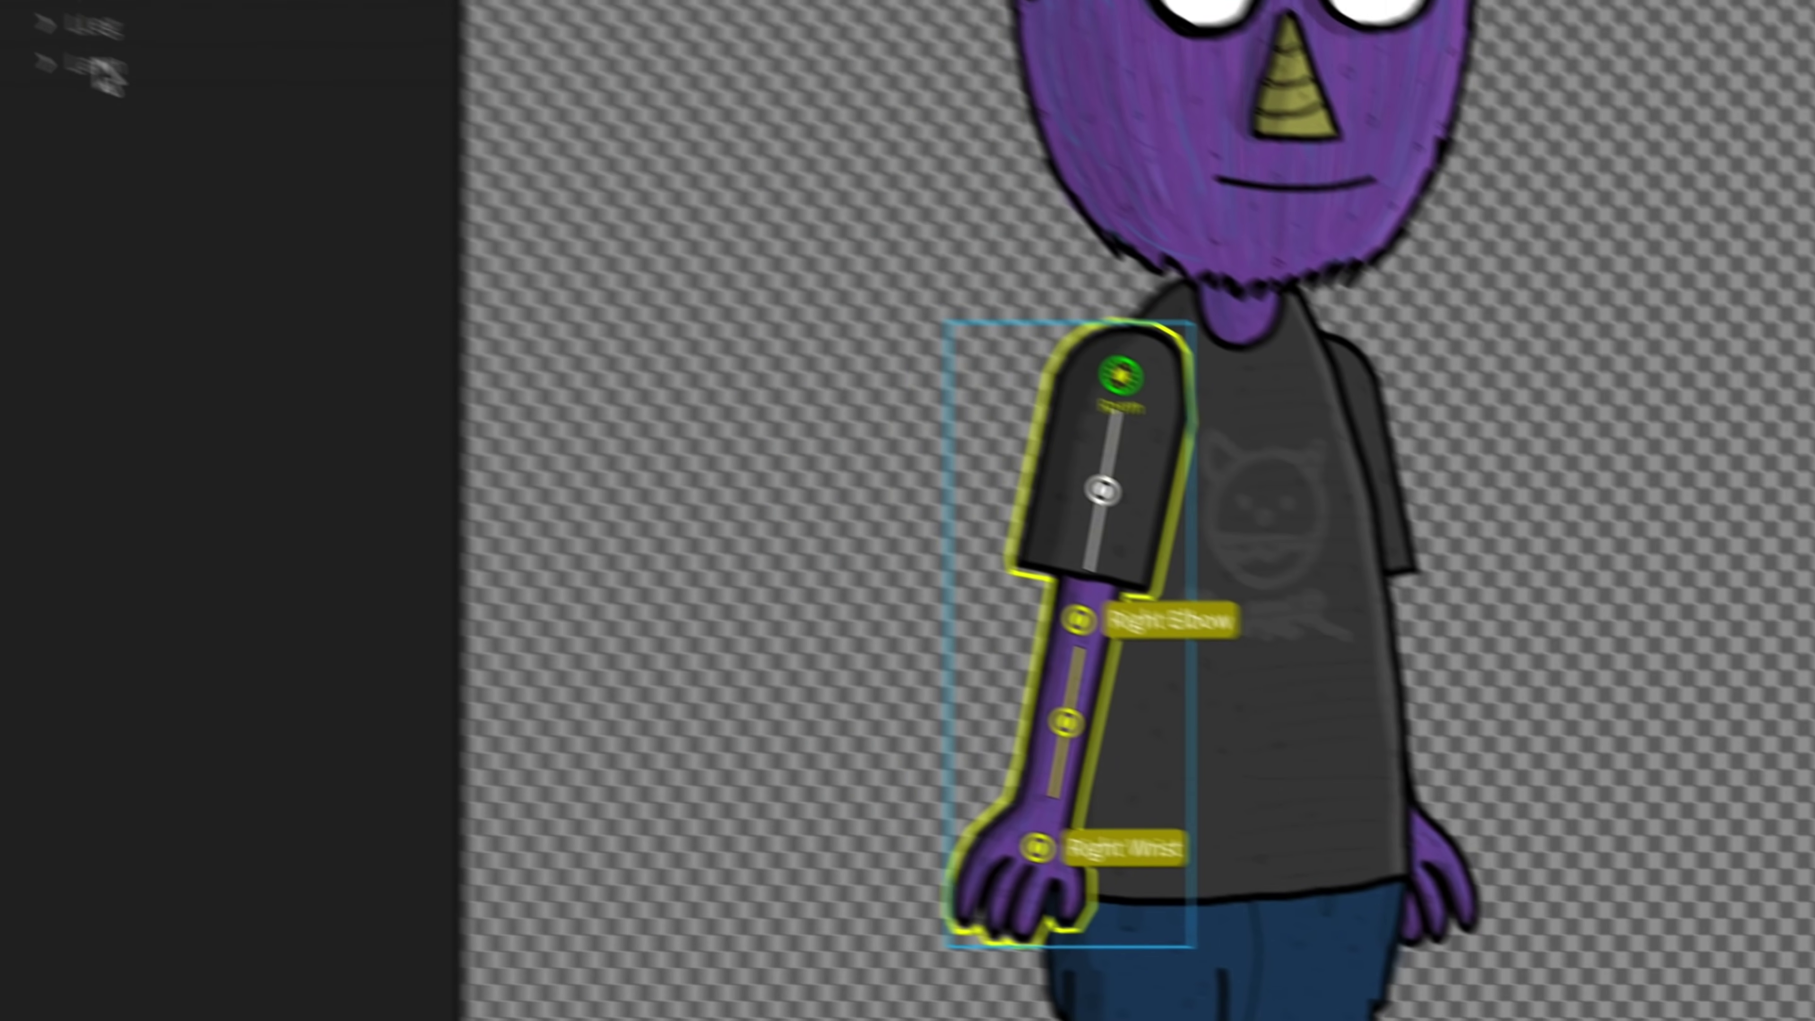
Move the Larm layer's handle up to the shoulder, and add handles tagged Left Elbow and Left Wrist
click(293, 144)
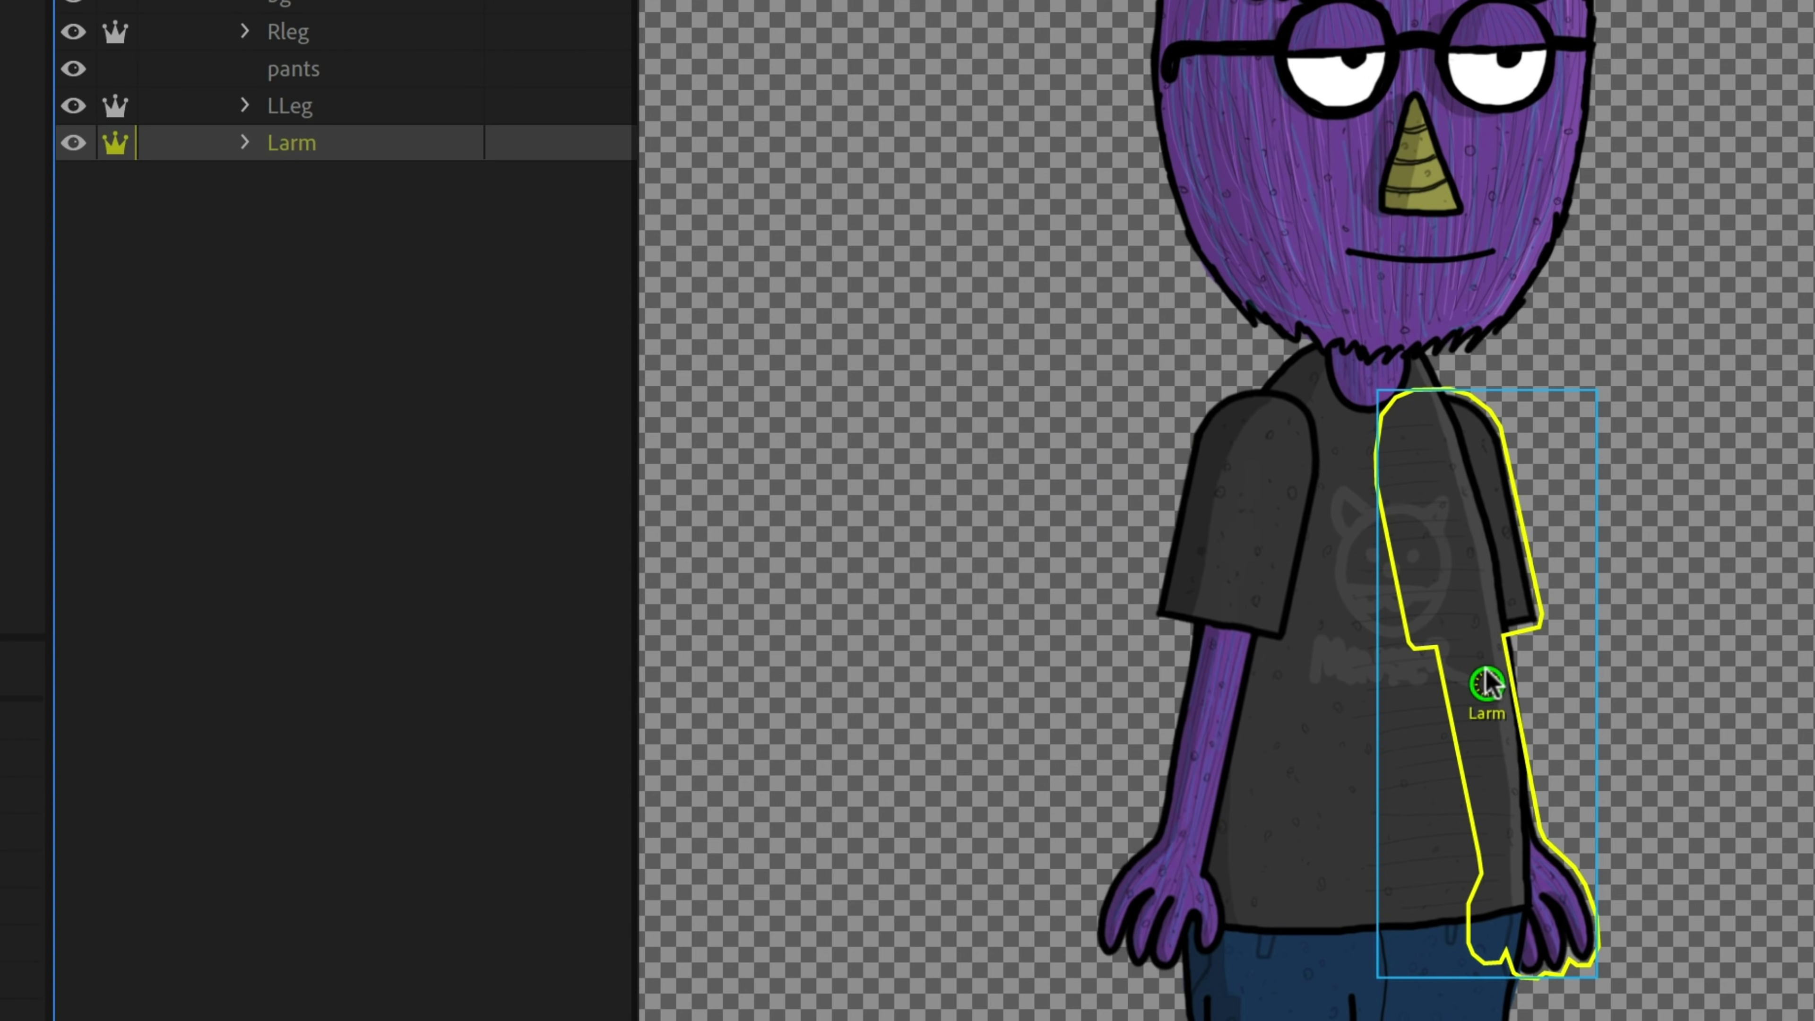
drag(1487, 683, 1438, 444)
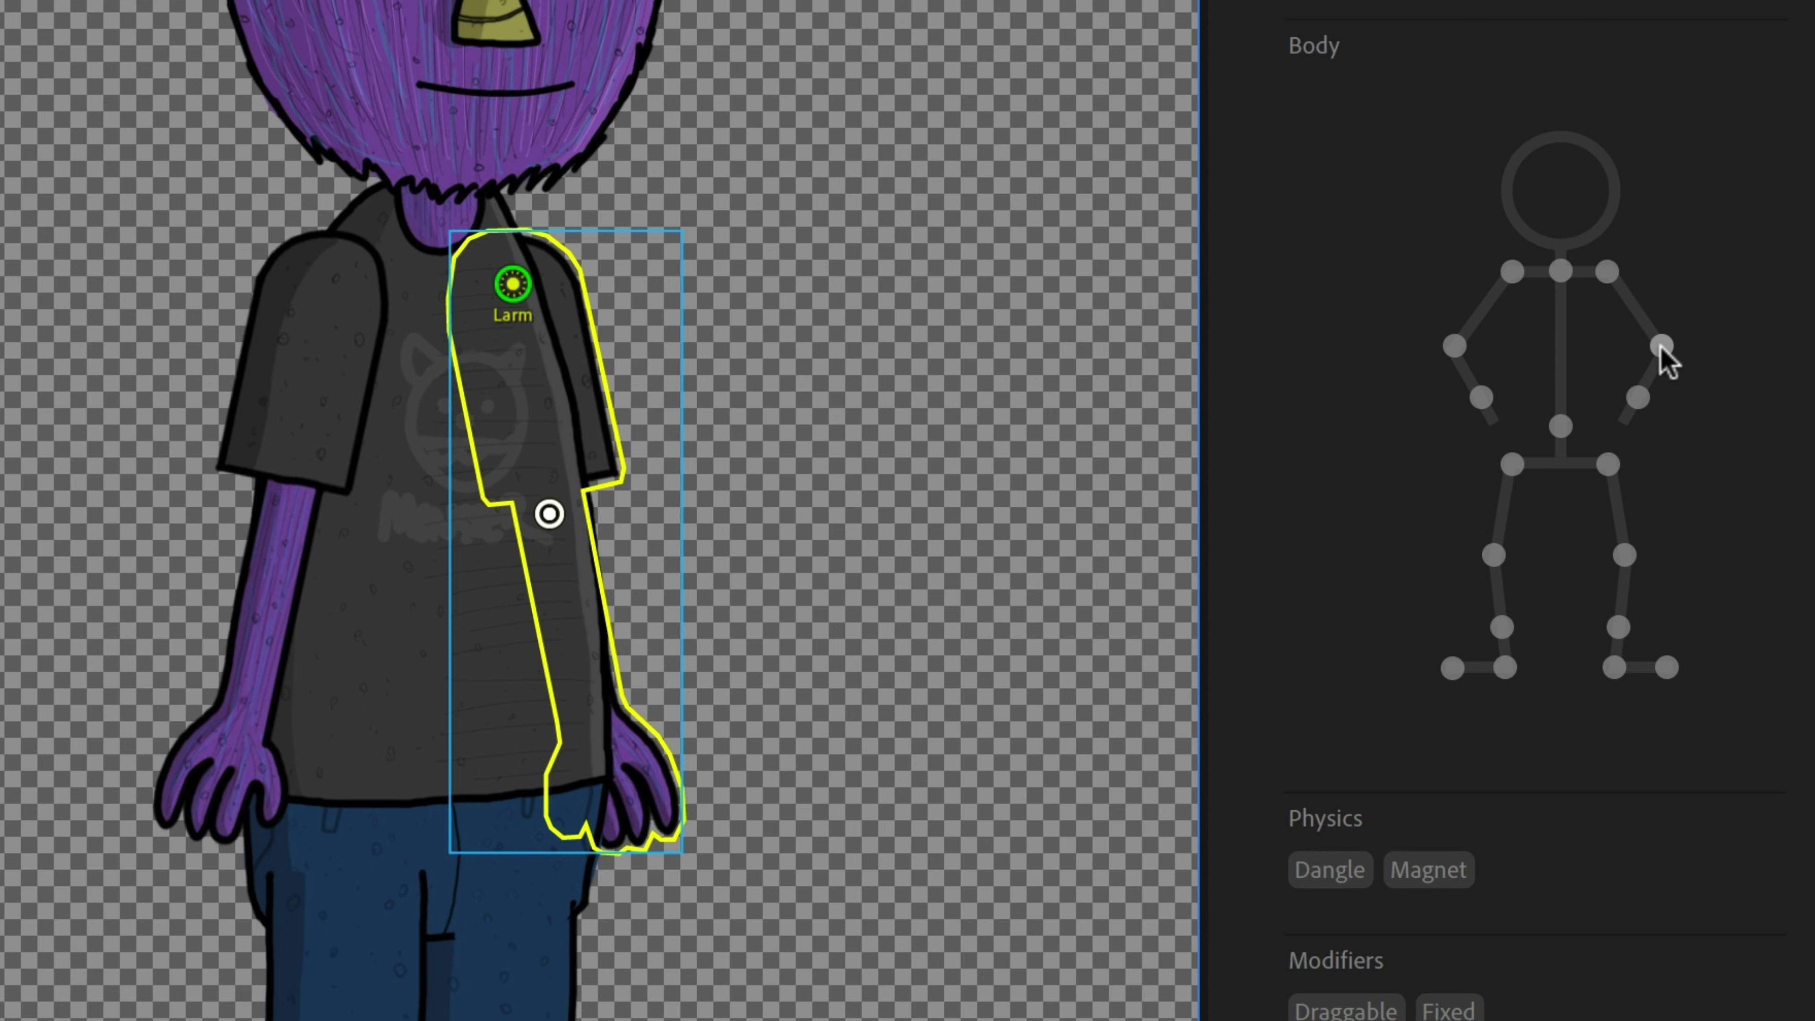
click(1662, 346)
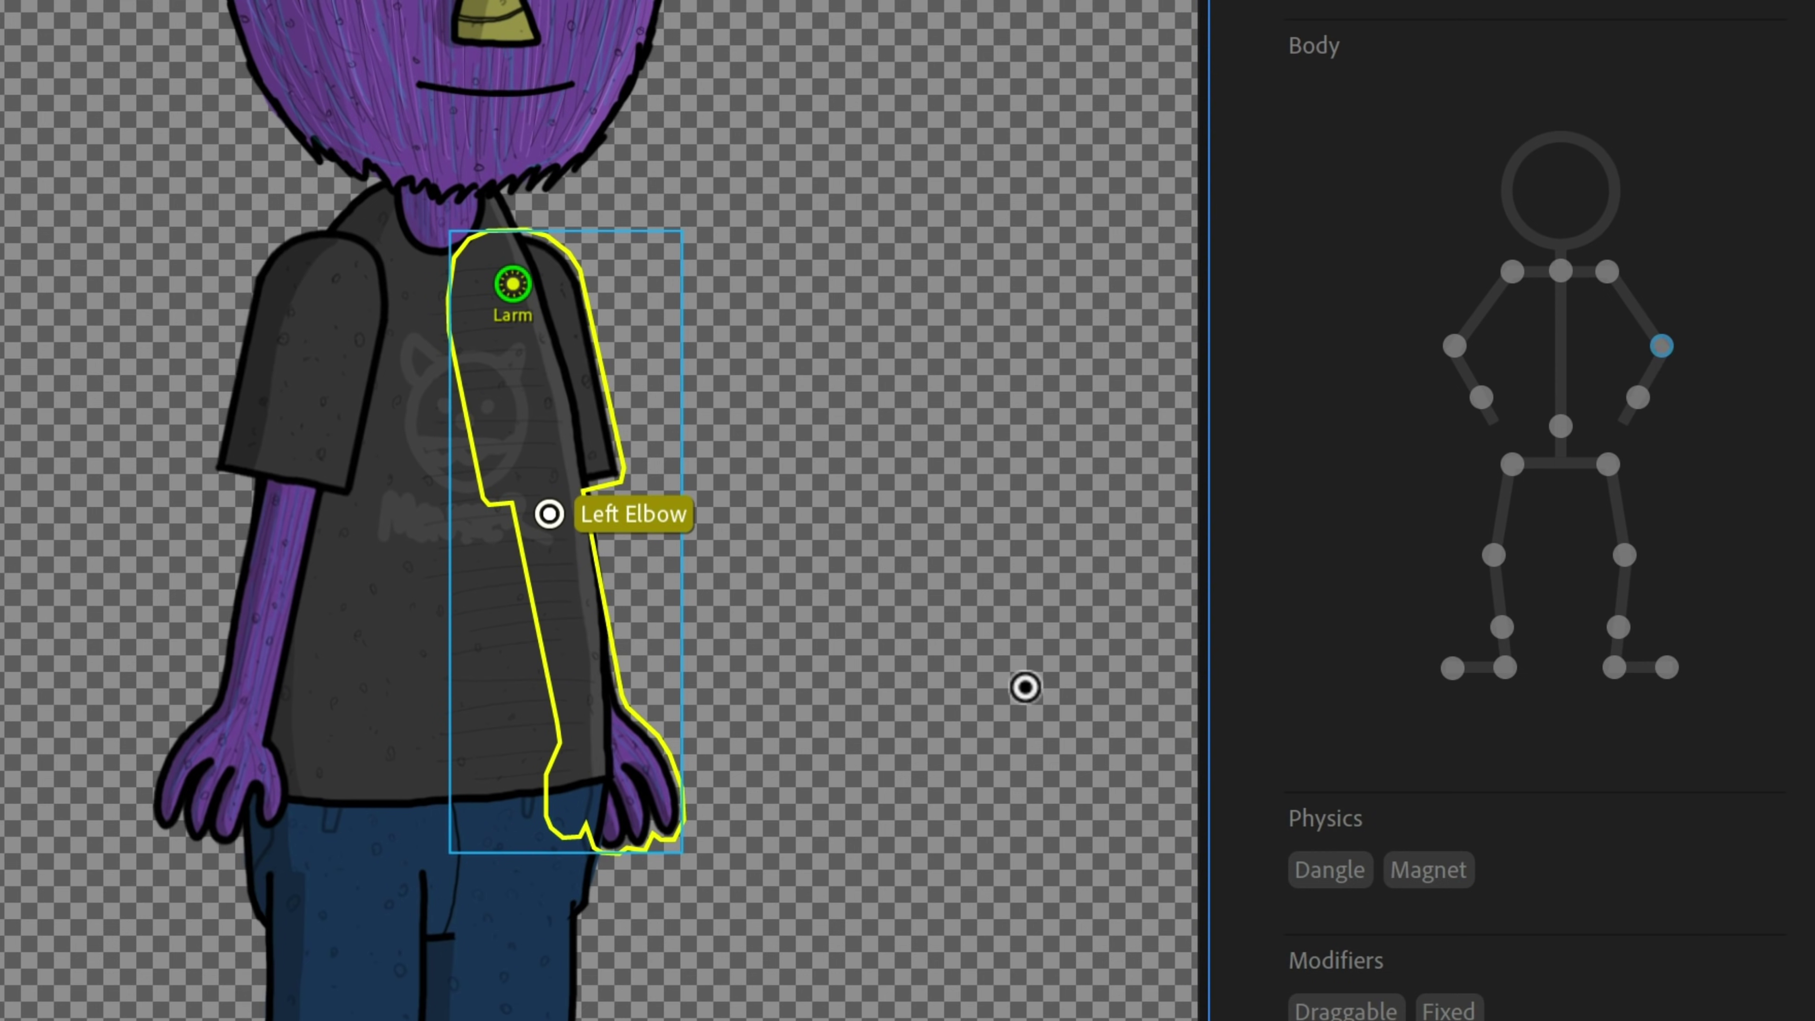
click(1635, 394)
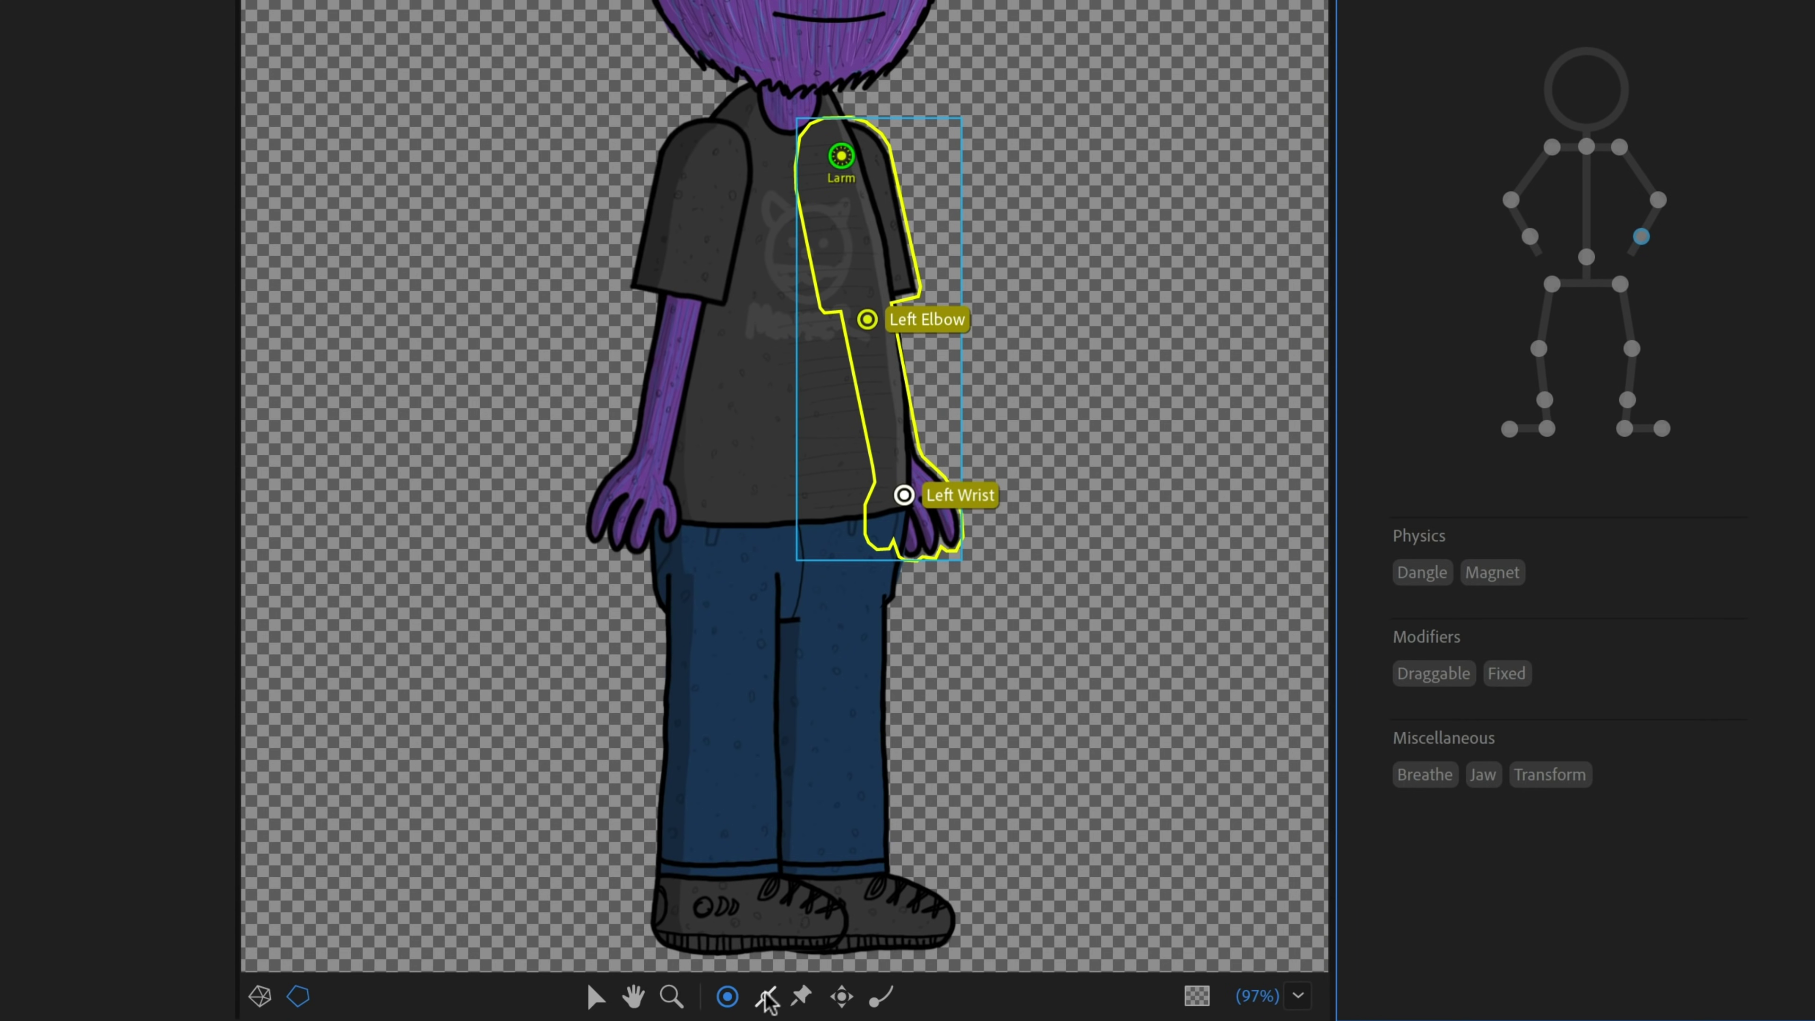
Draw sticks along the forearm and upper arm of the Larm layer
click(767, 996)
drag(900, 463, 842, 183)
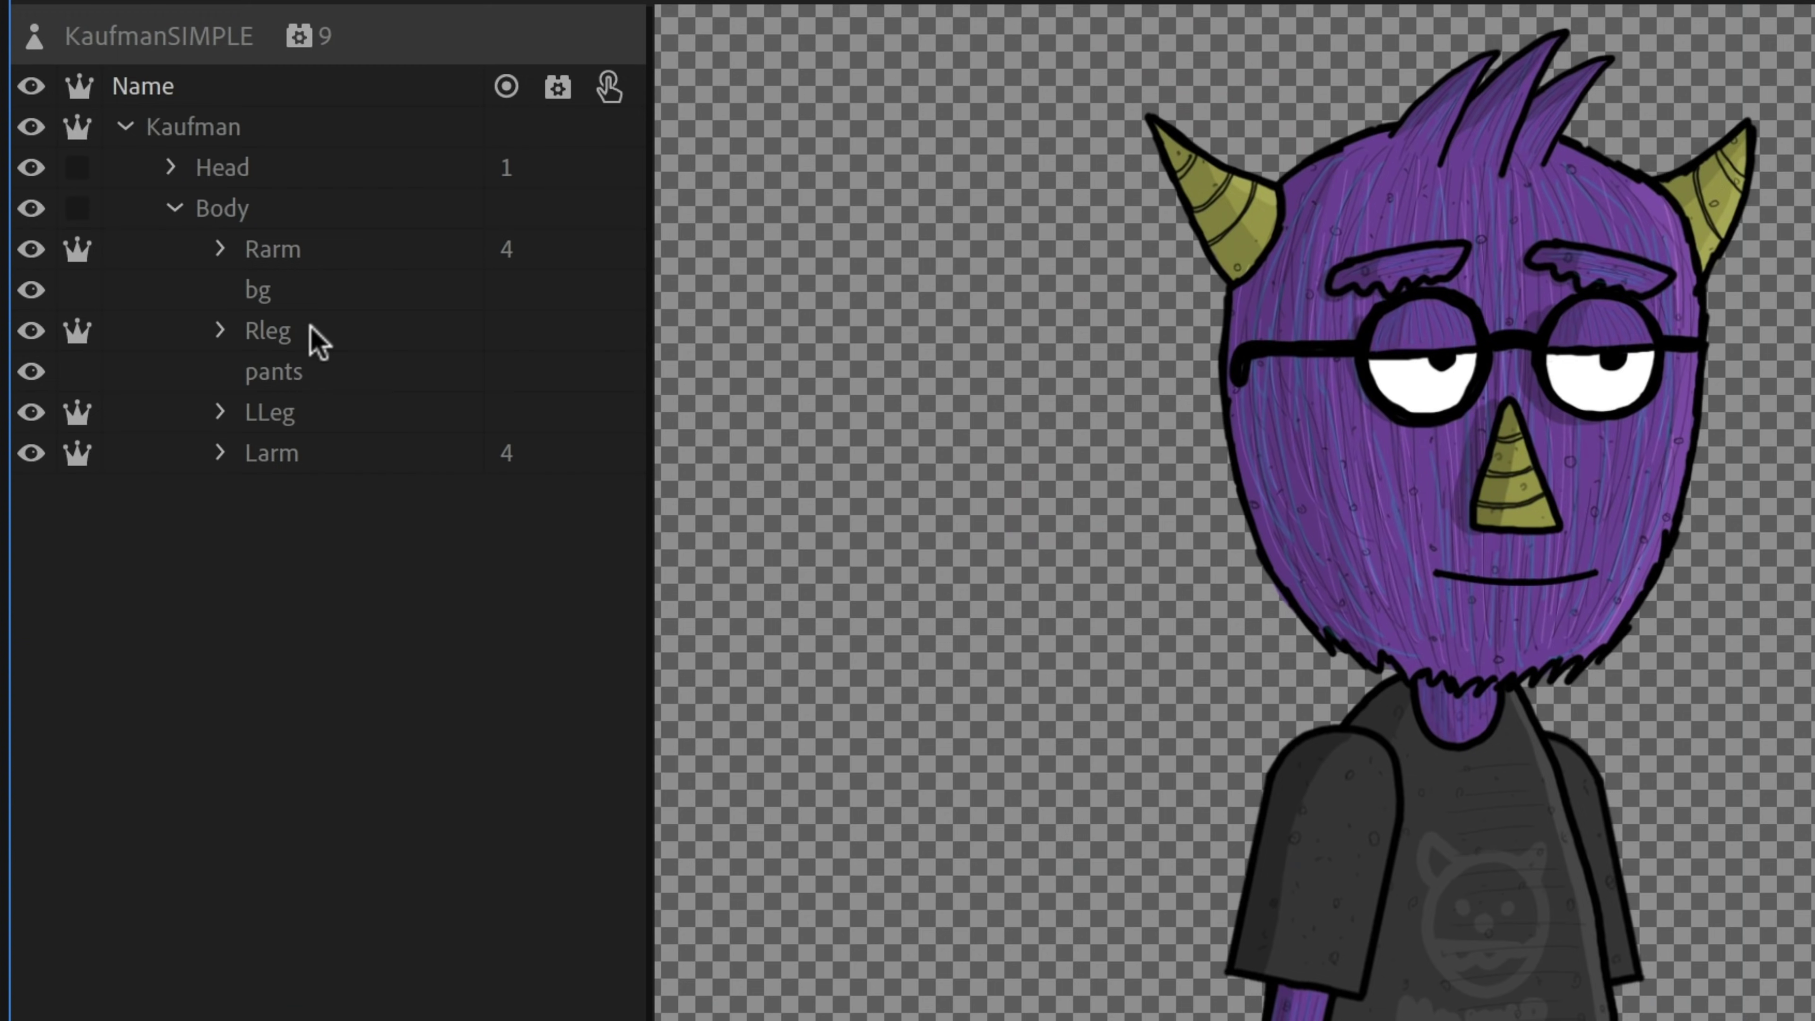
Move the Rleg layer's handle to the top of the leg, and add handles at the knee, ankle, heel and toe
click(314, 336)
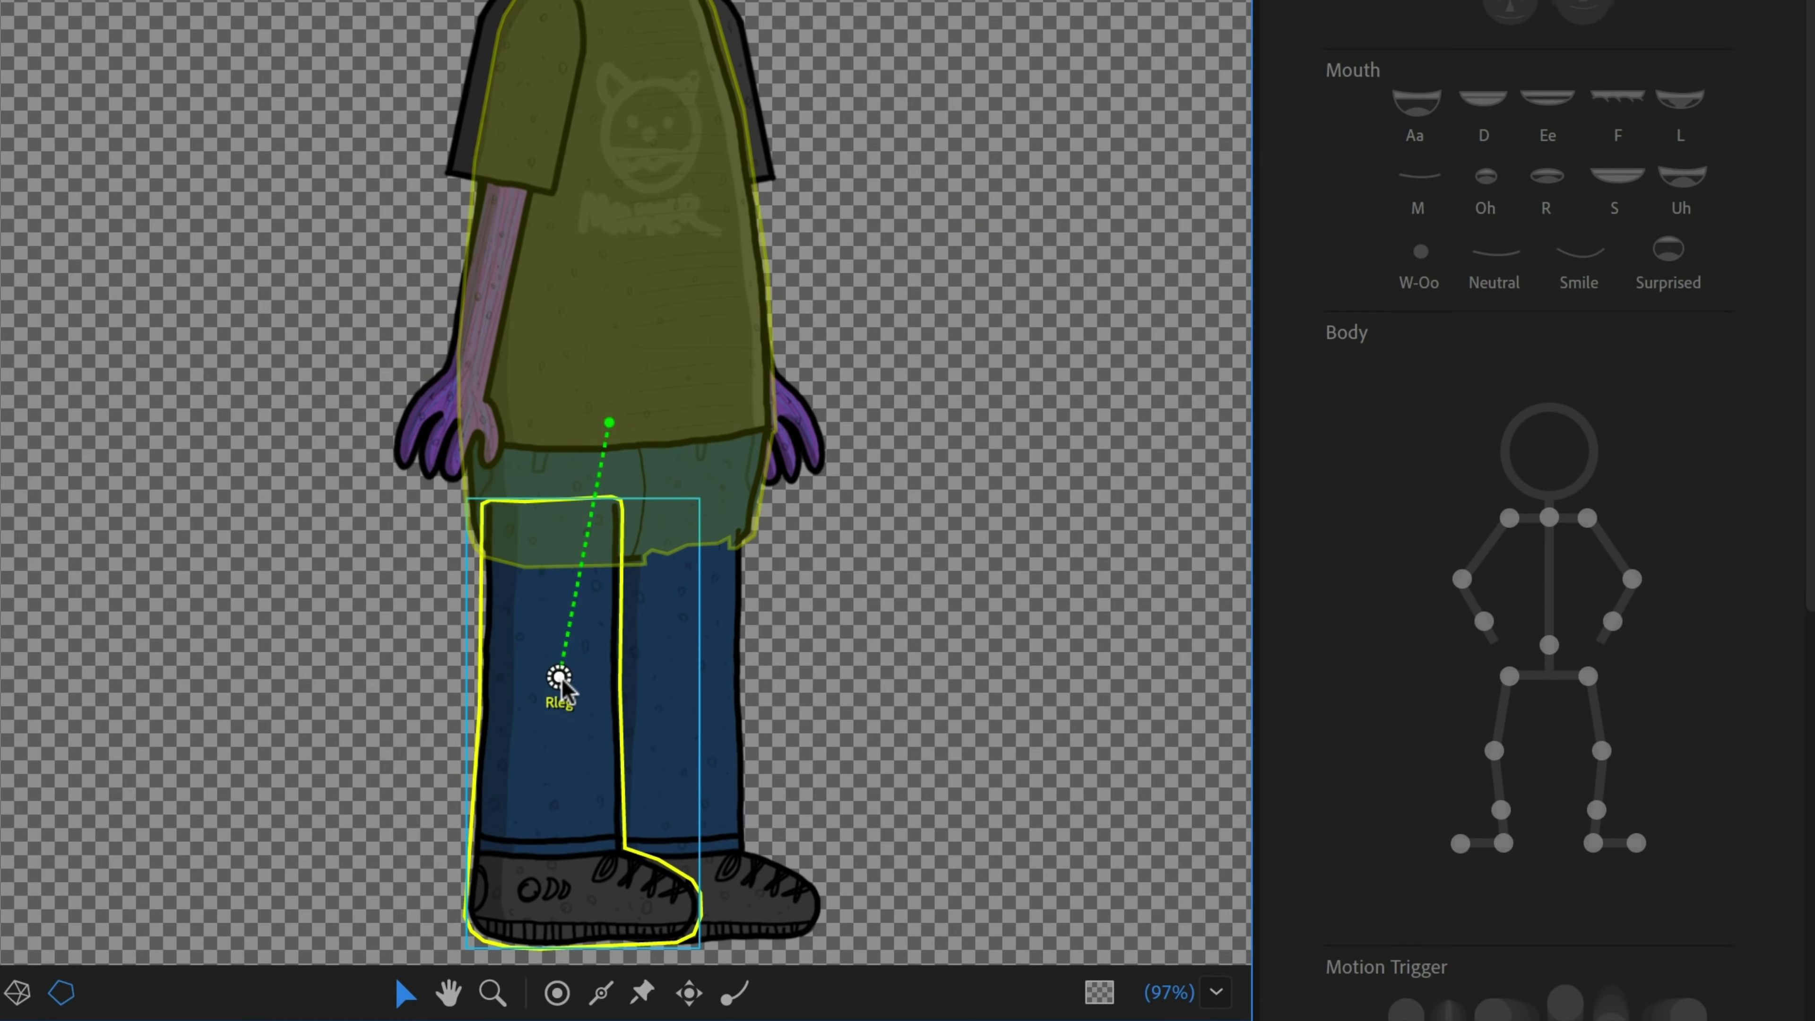
drag(559, 678, 557, 532)
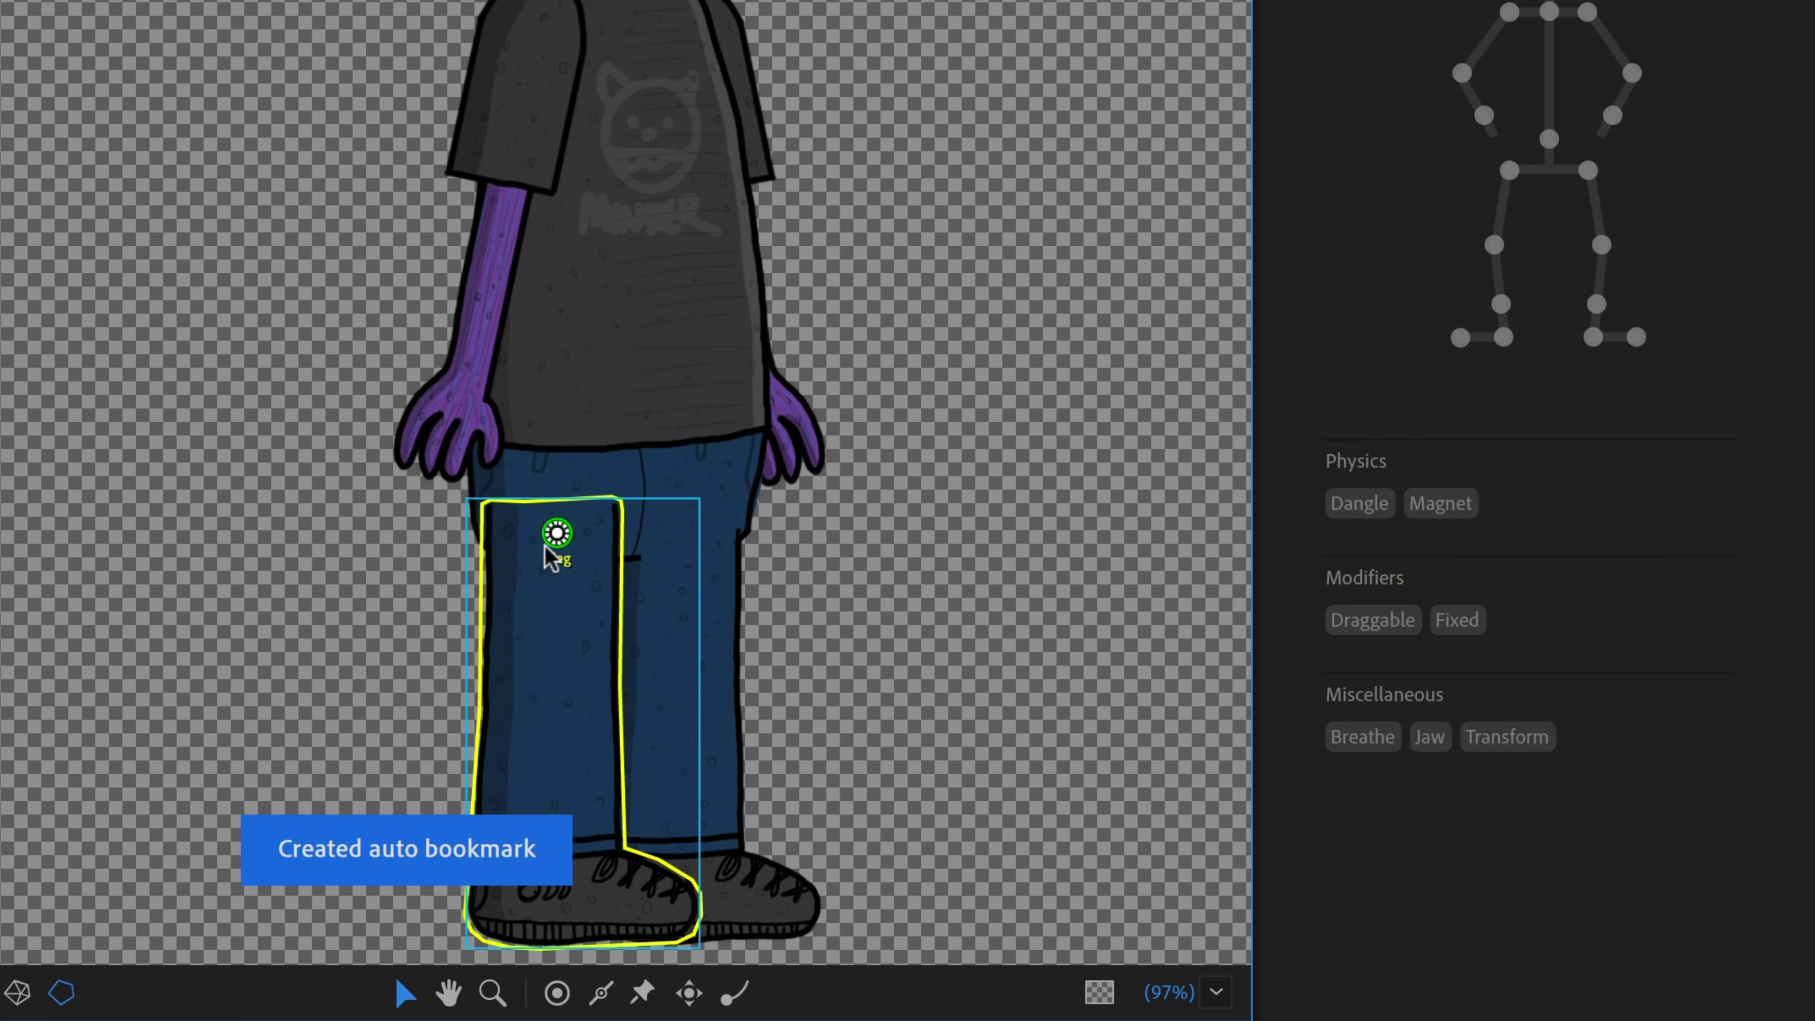
click(557, 993)
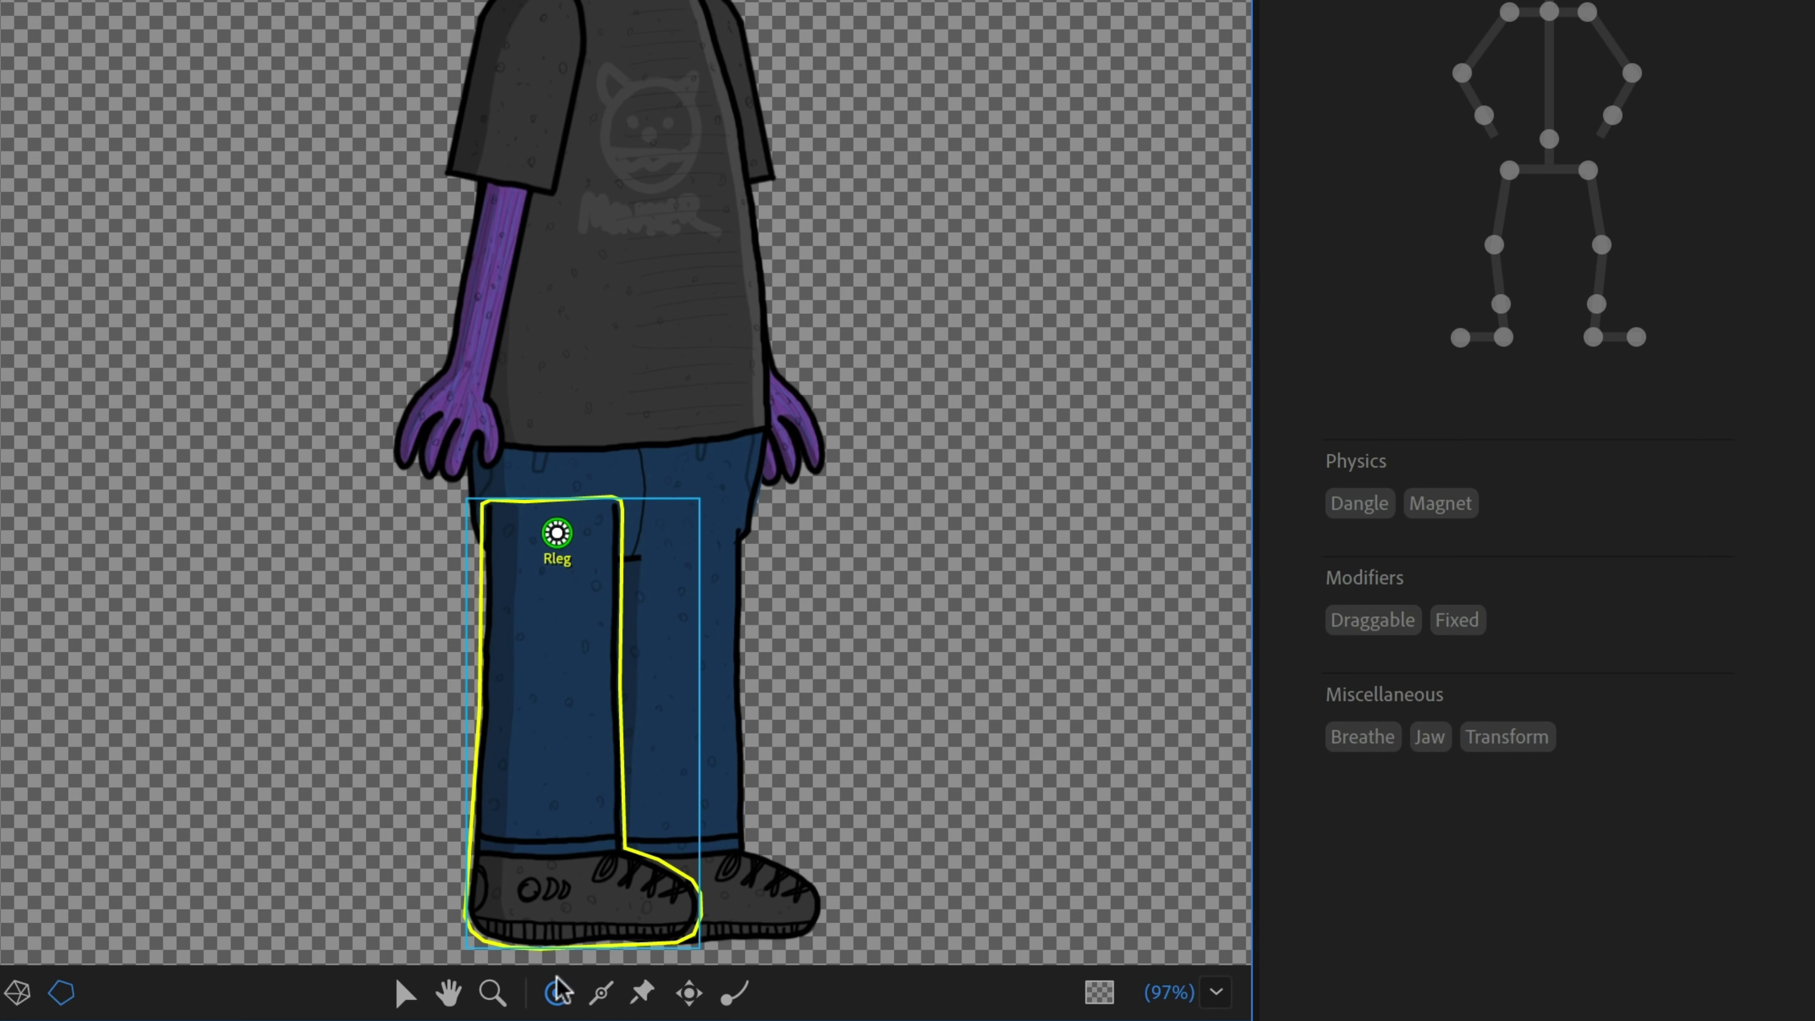
click(553, 699)
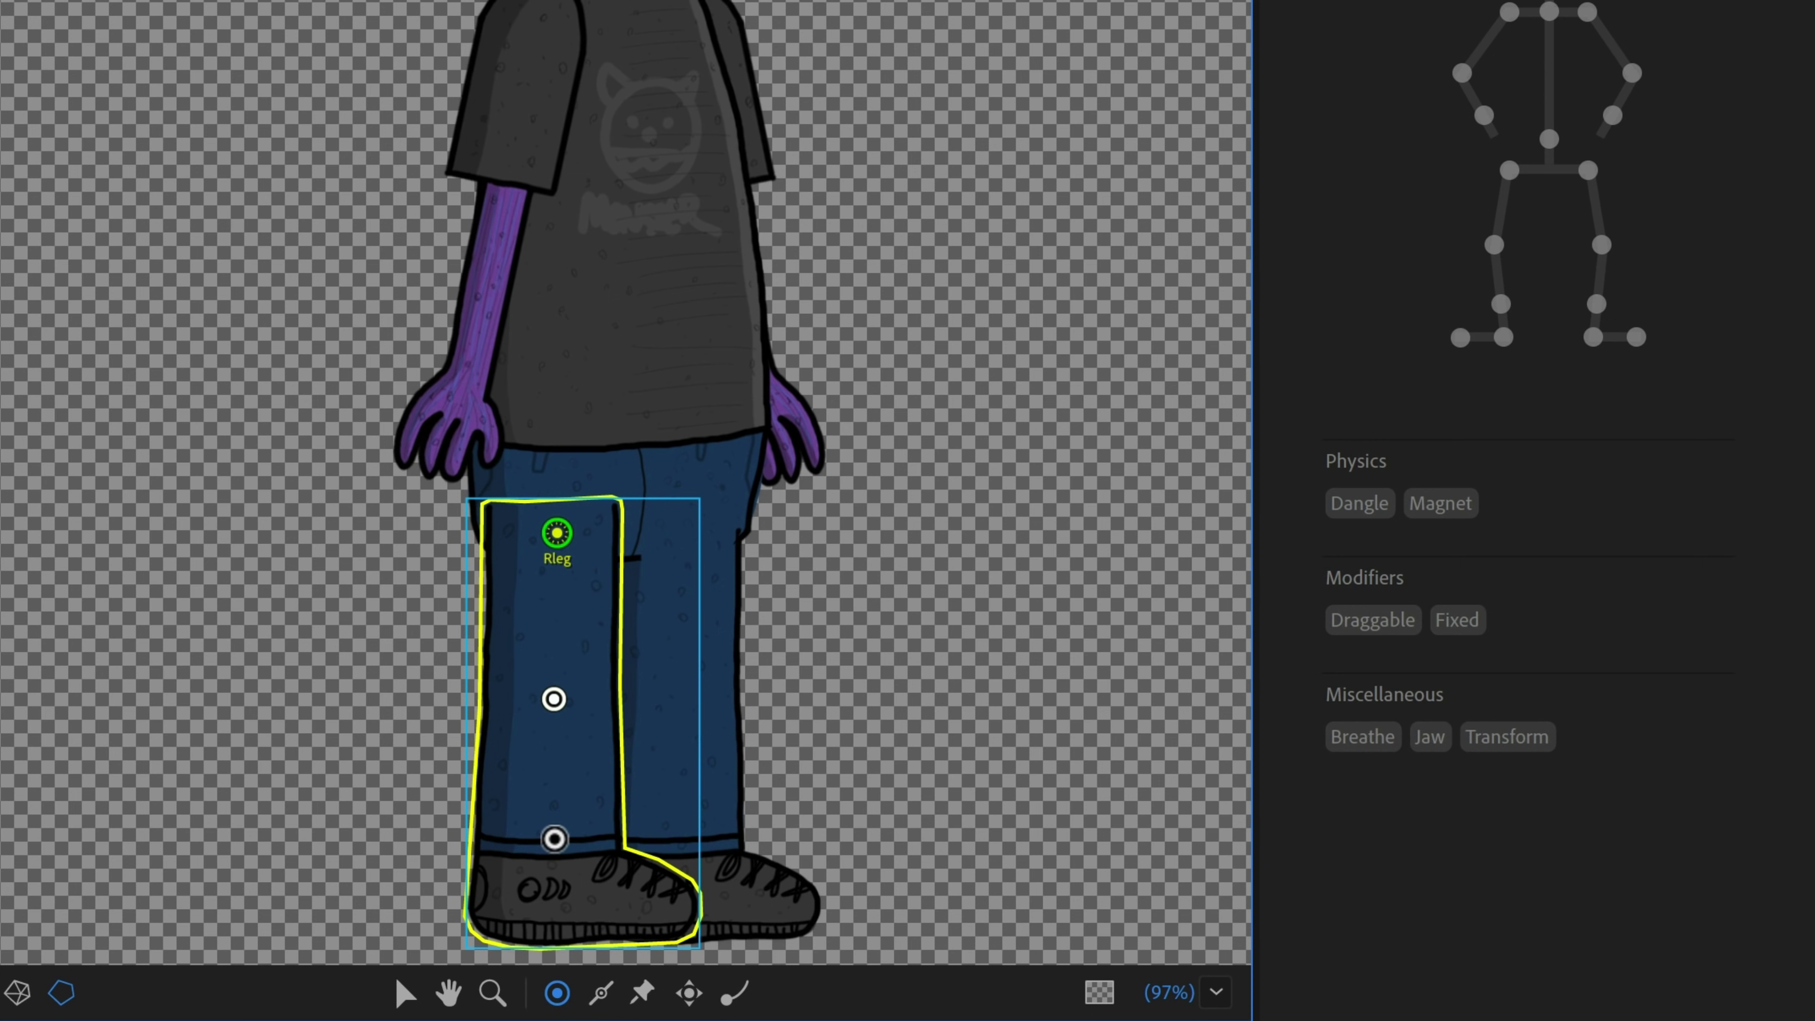
click(503, 892)
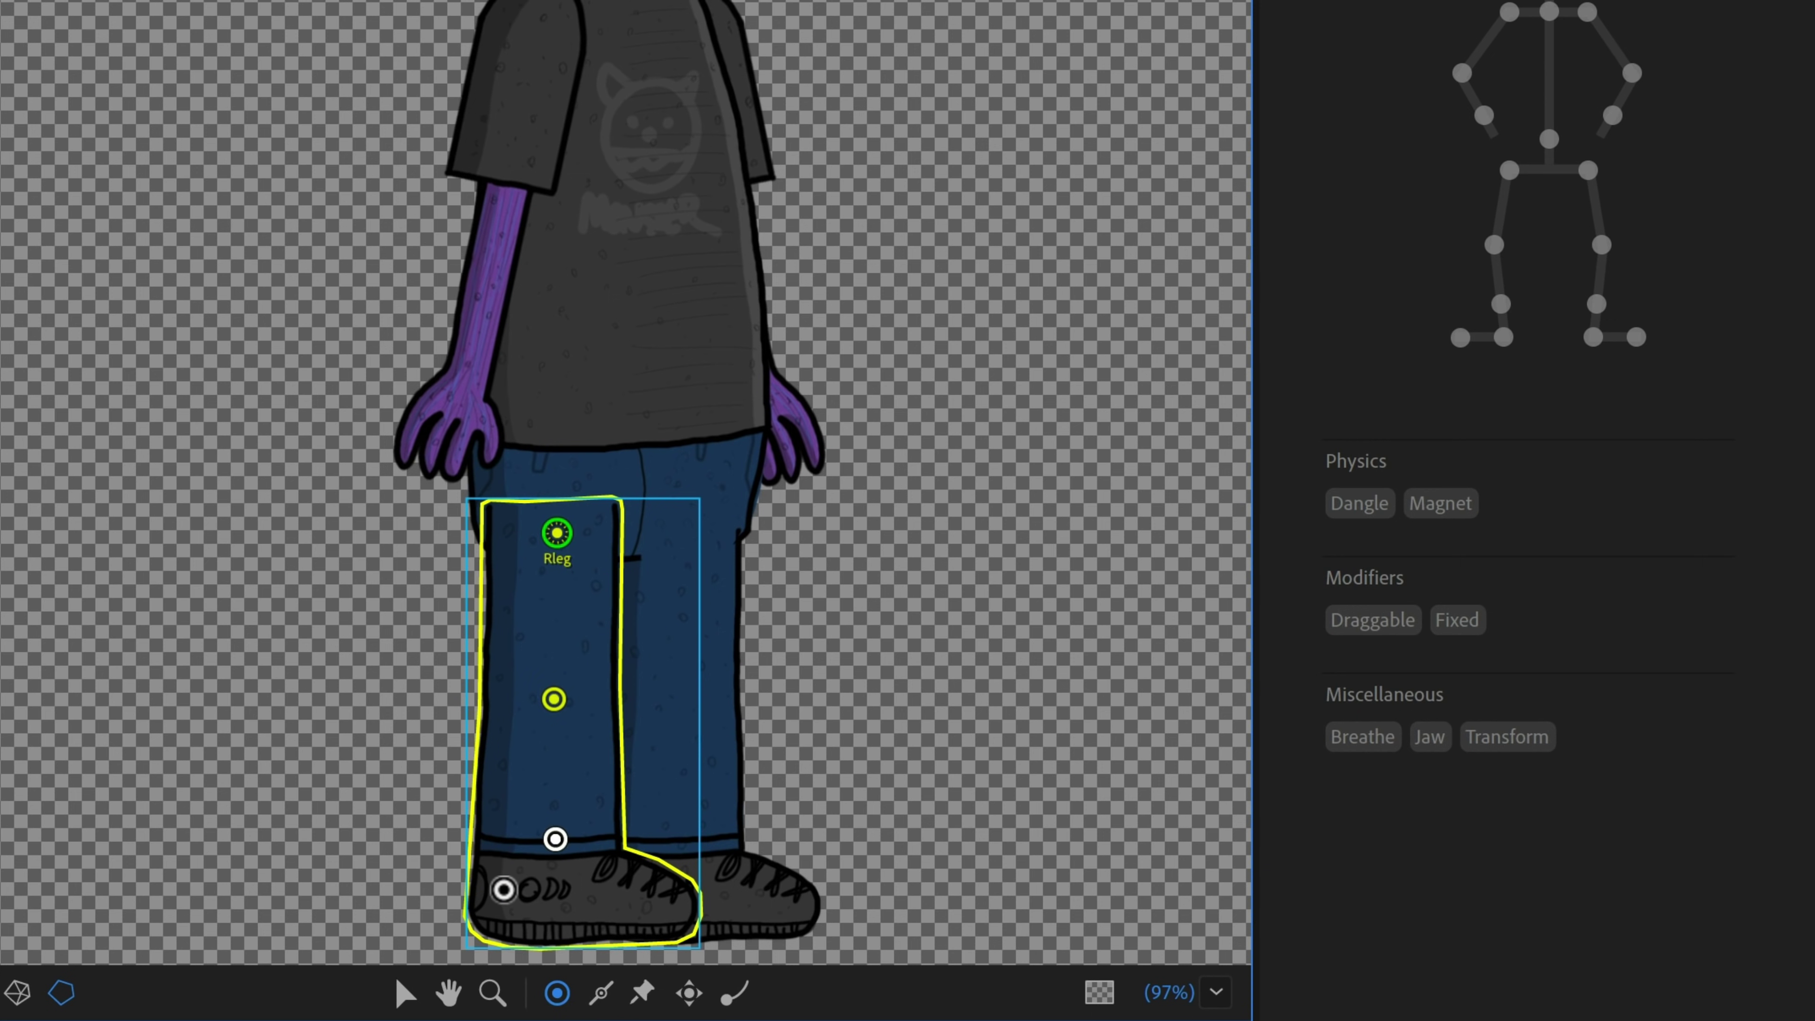
click(659, 899)
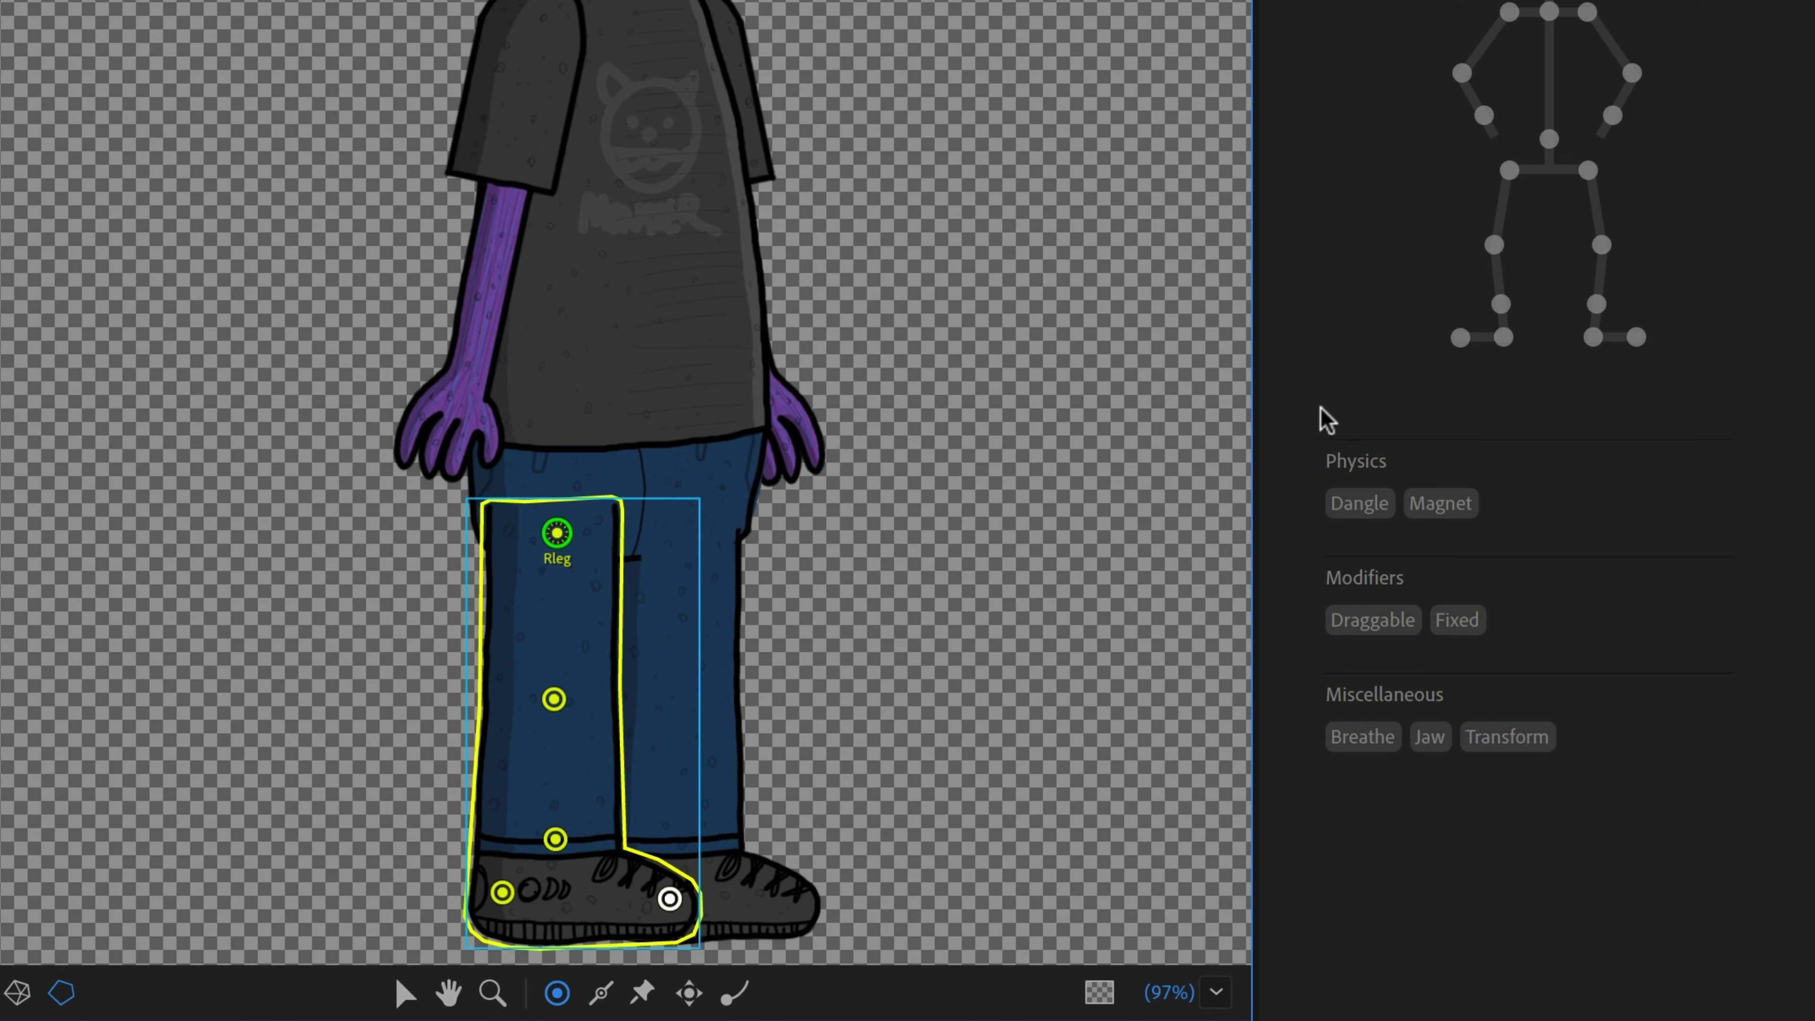
Tag the Rleg handles Right Toe, Right Heel, Right Ankle and Right Knee
click(1461, 337)
click(502, 893)
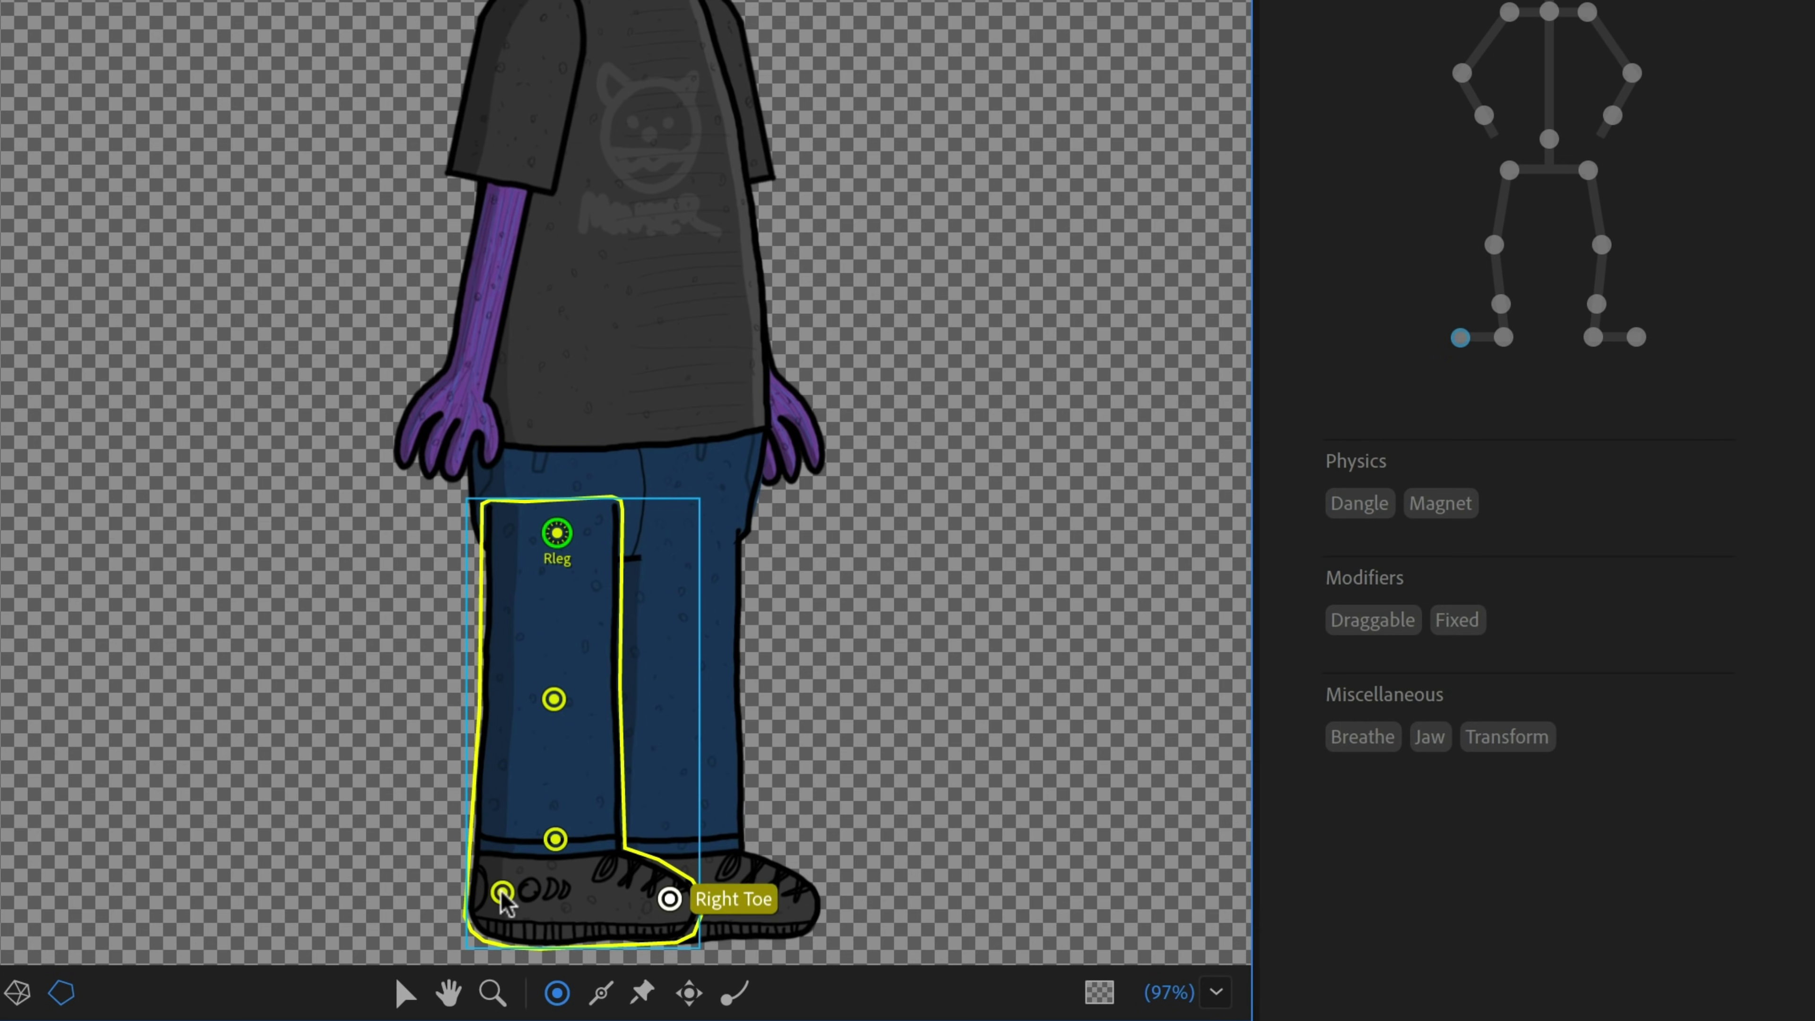
click(1504, 338)
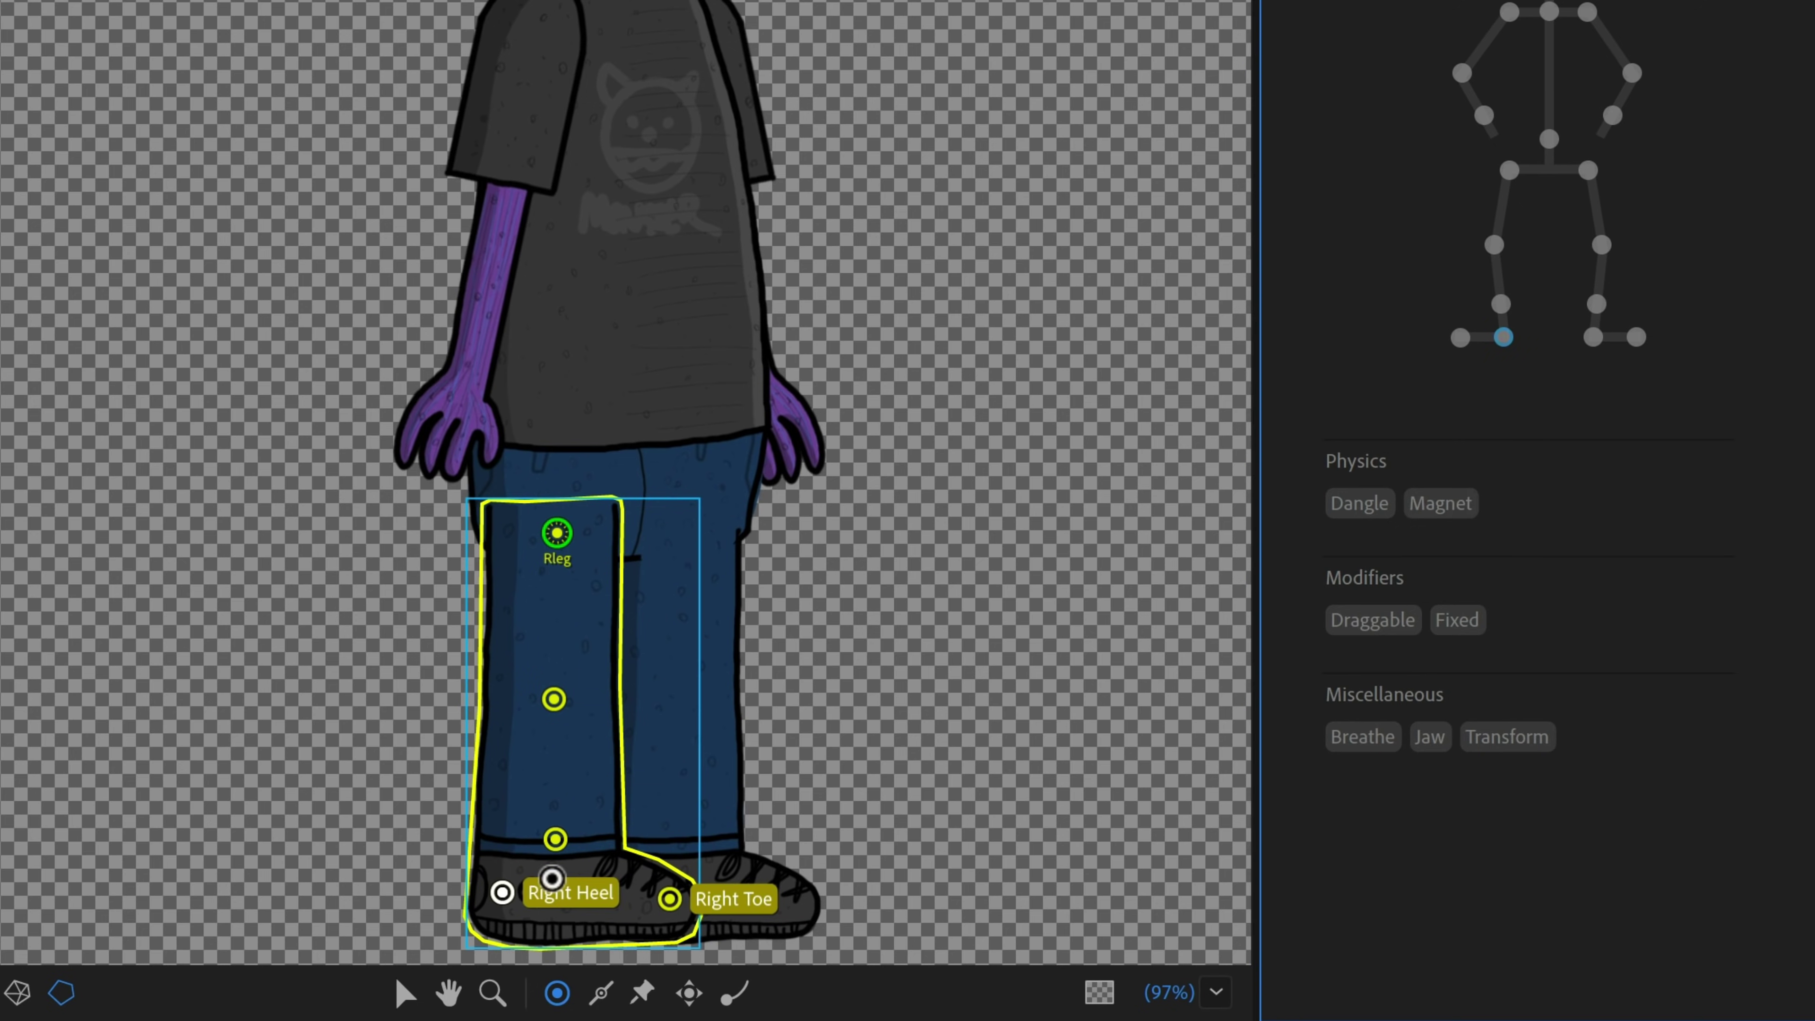
click(555, 838)
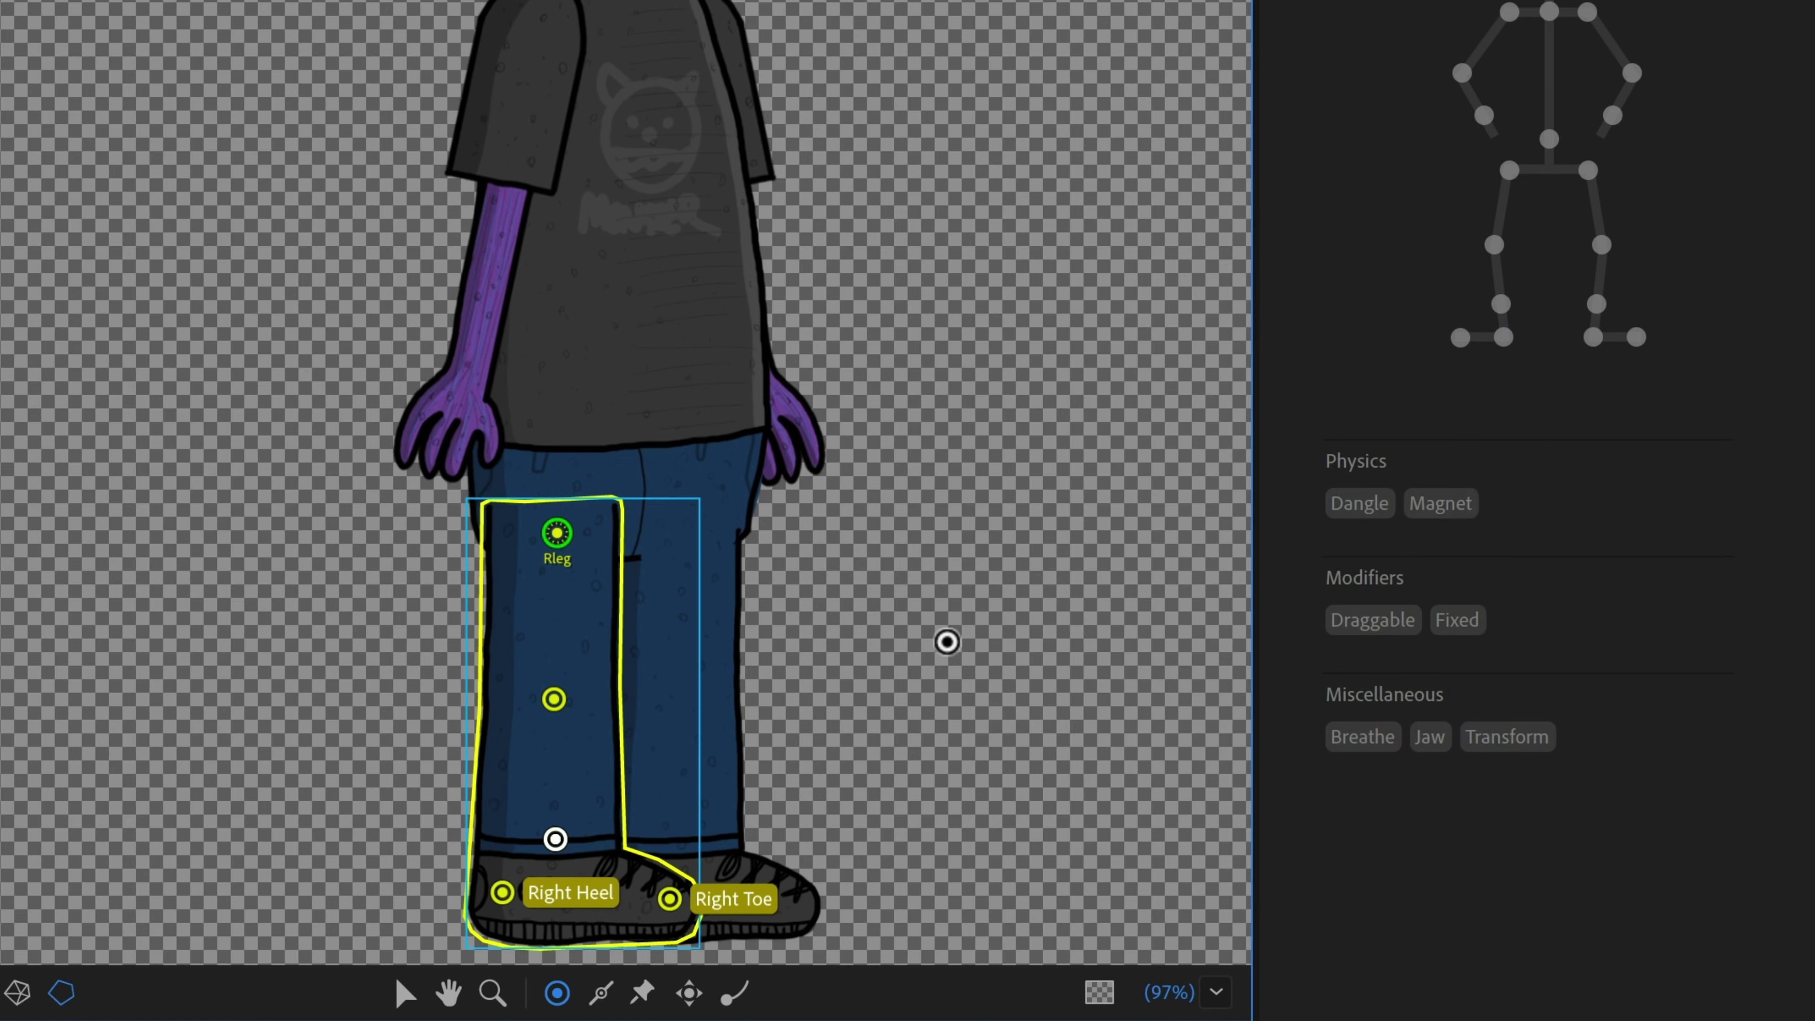
click(1500, 305)
click(554, 699)
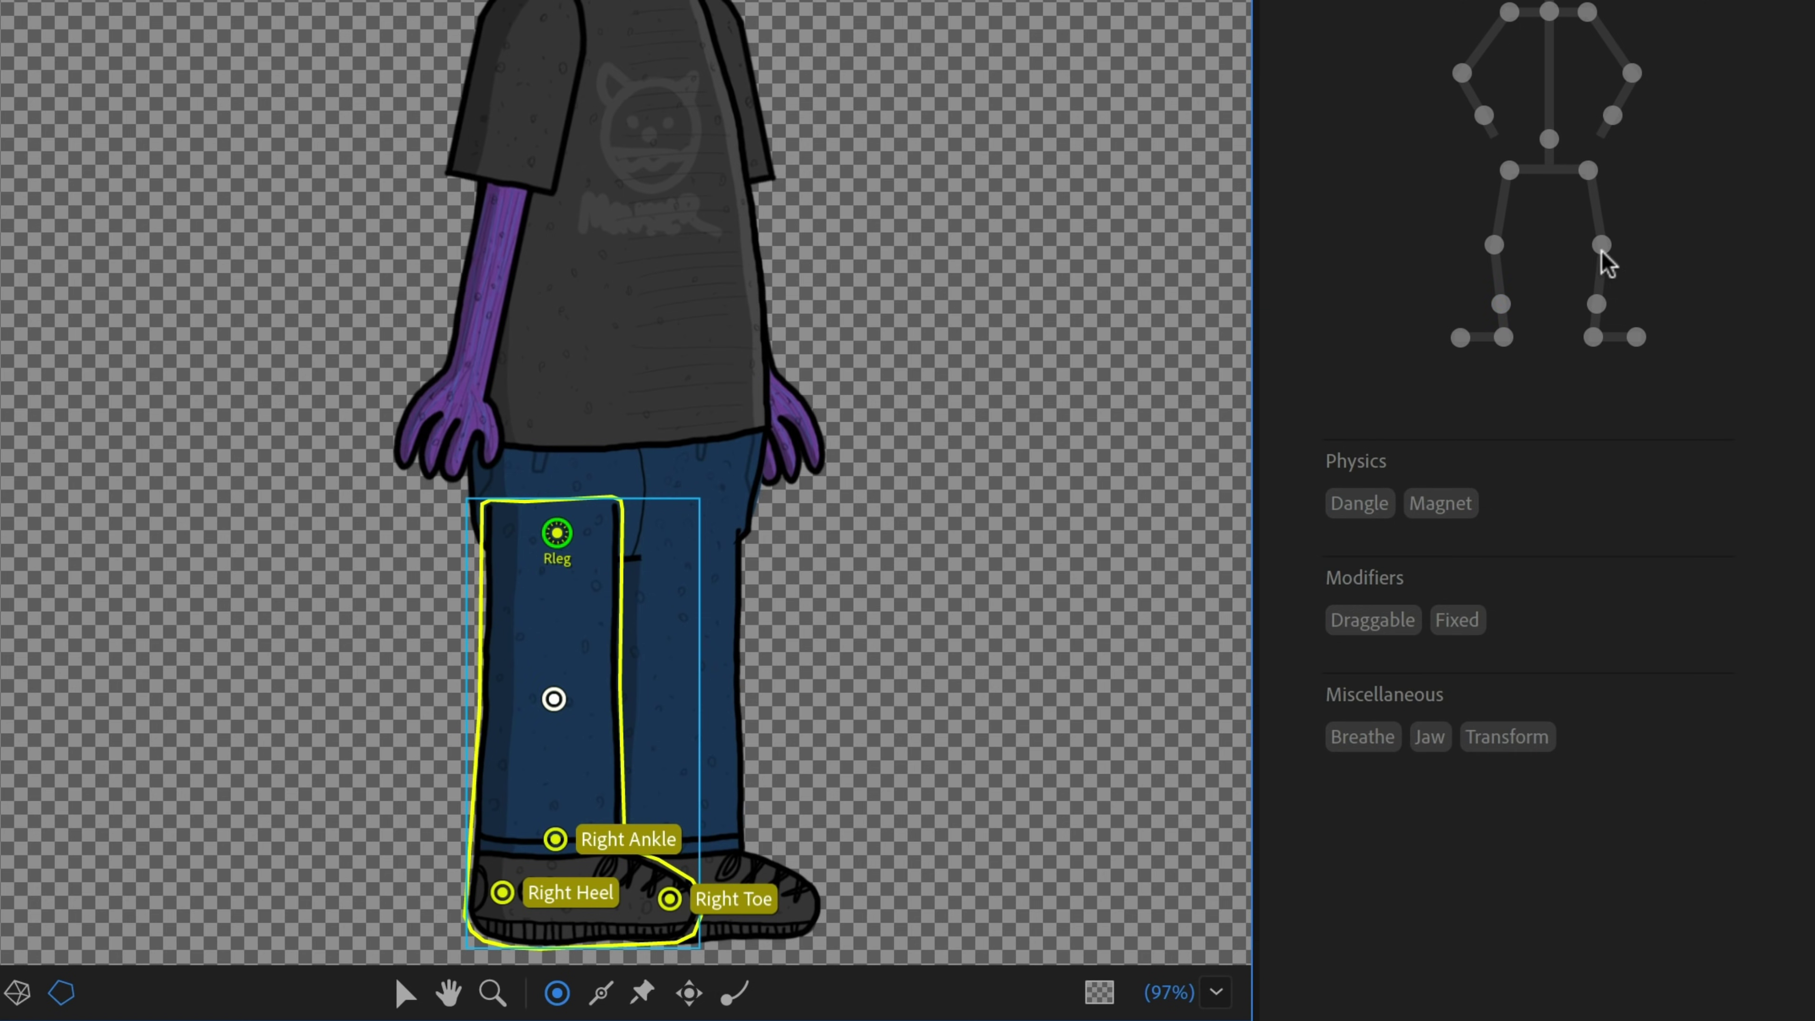
click(1494, 246)
Draw sticks along the foot, shin and thigh of the Rleg layer
click(601, 993)
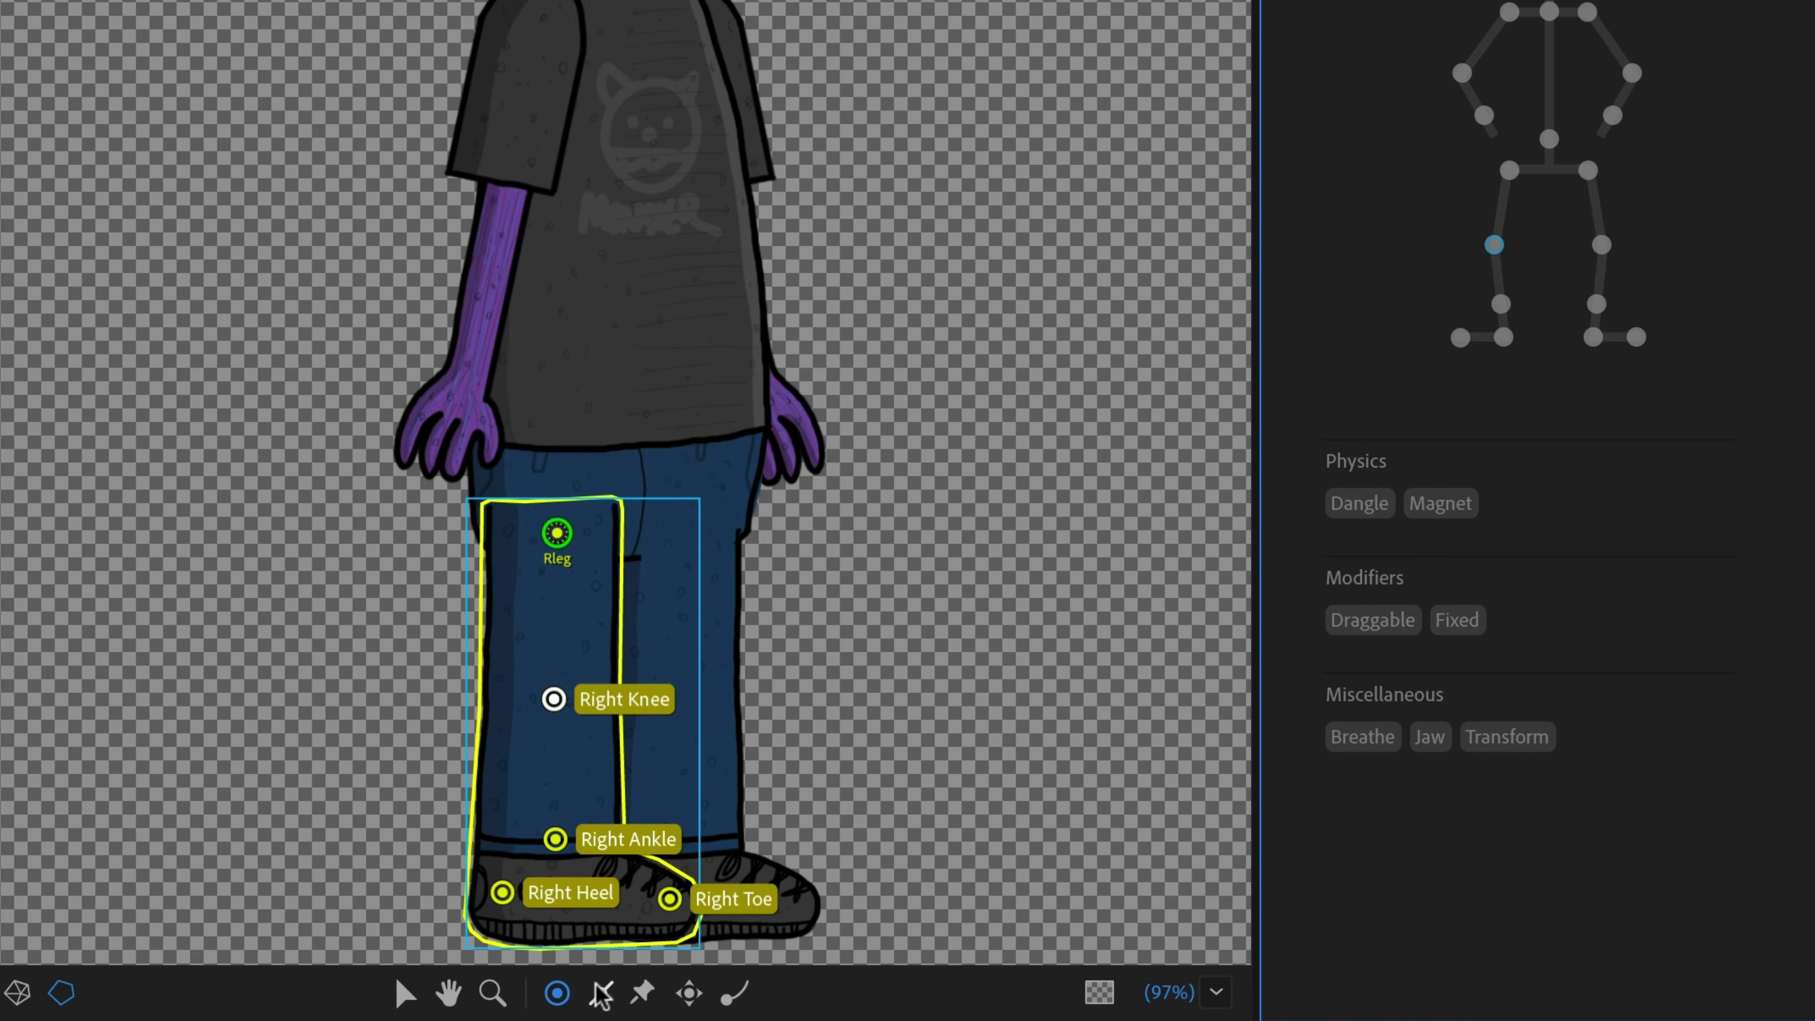
drag(646, 903, 524, 890)
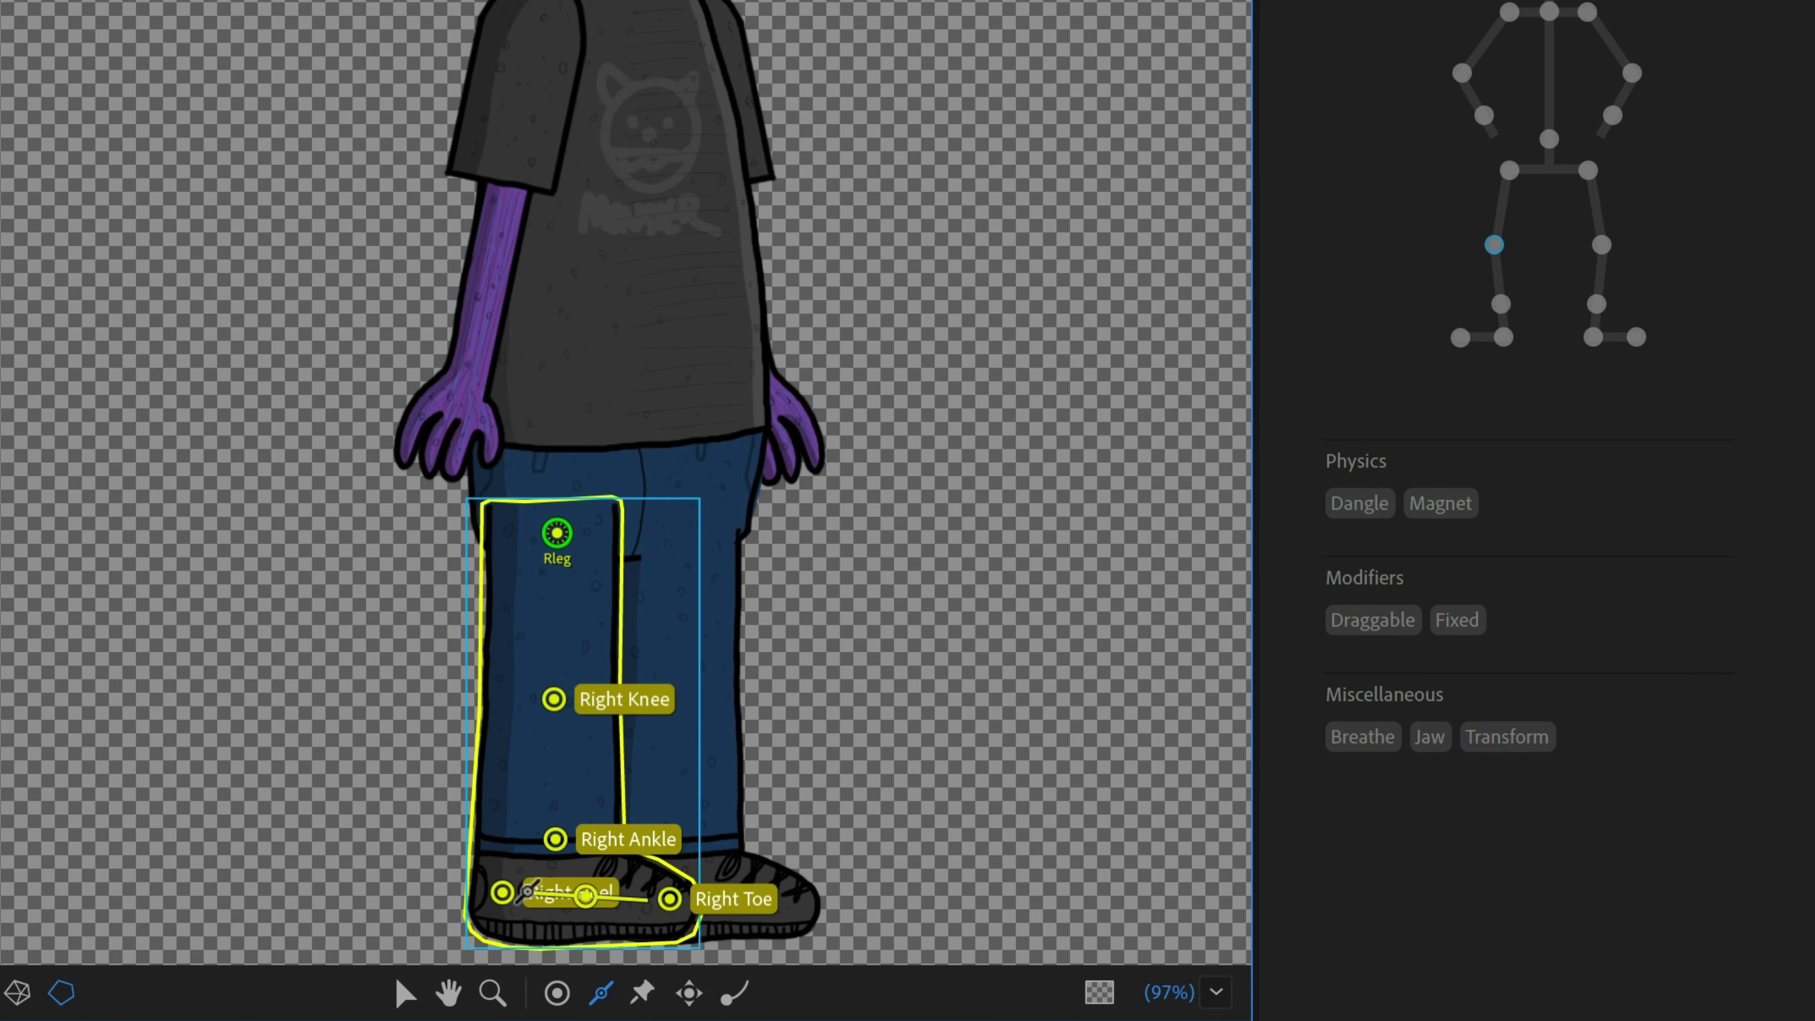
drag(554, 757, 553, 721)
drag(557, 656, 563, 554)
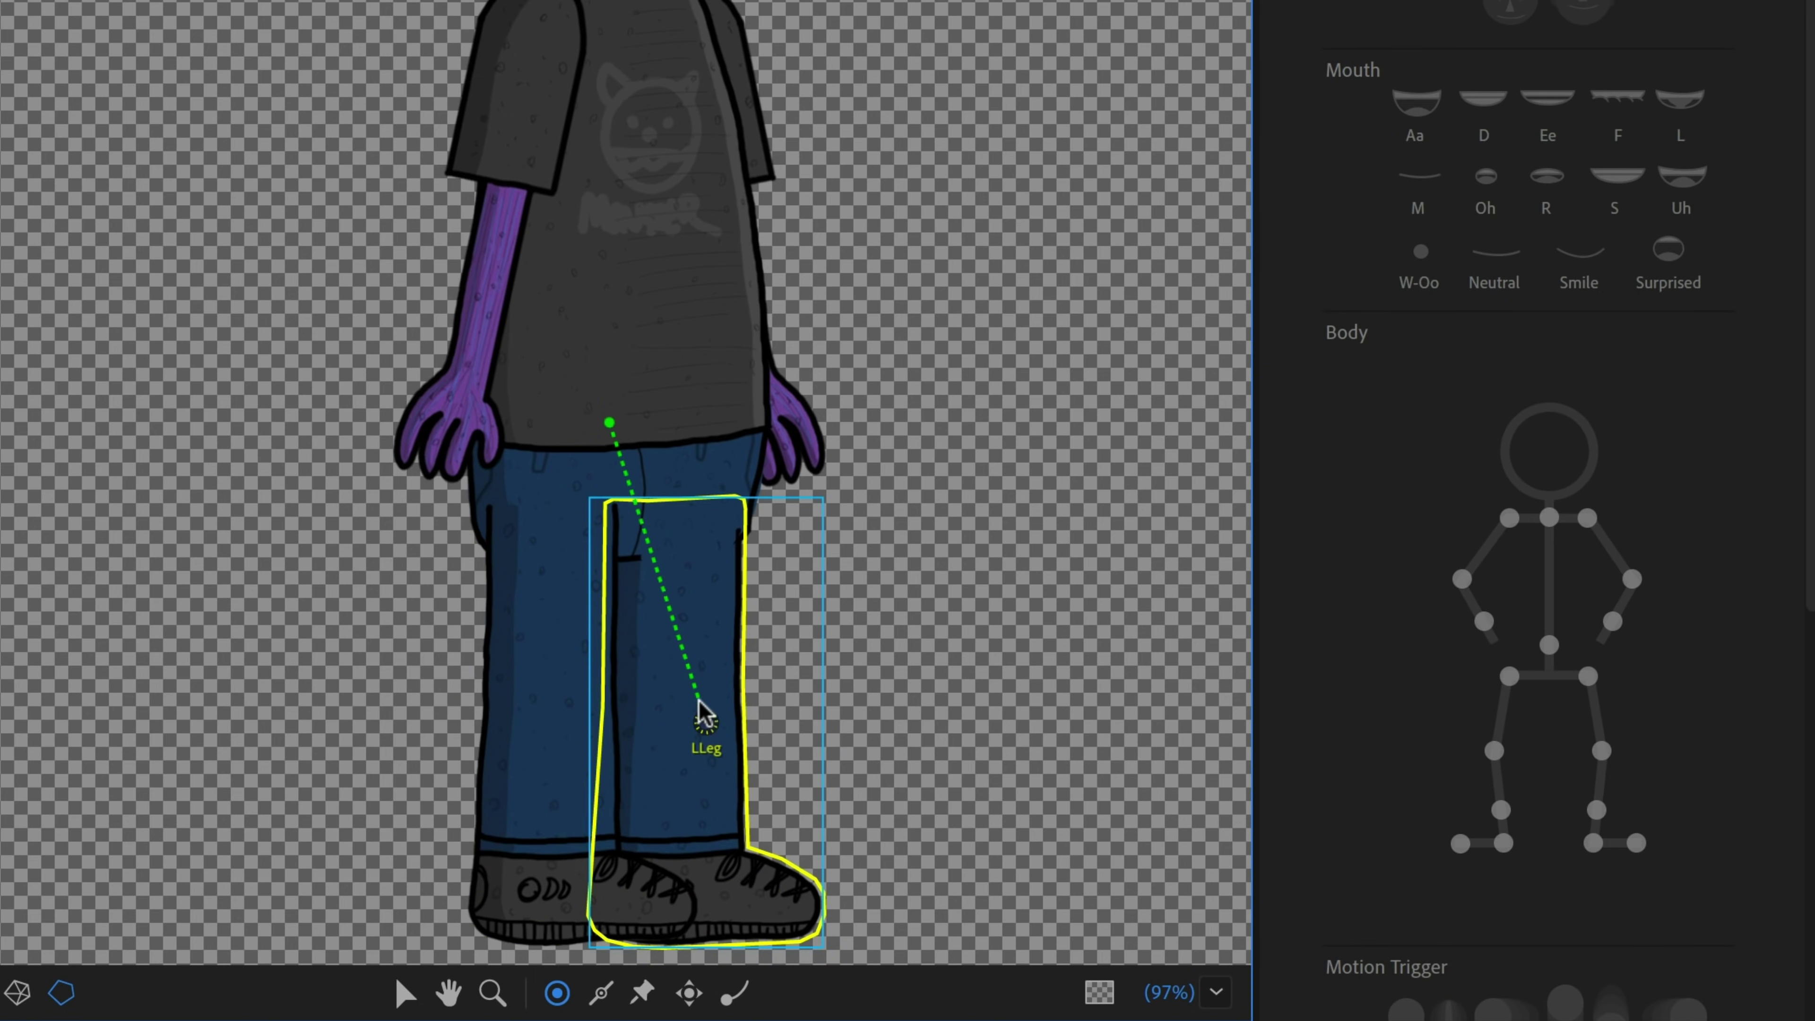
Move the LLeg layer's handle to the top of the leg, and add handles at the knee, ankle, heel and toe
drag(700, 708, 679, 523)
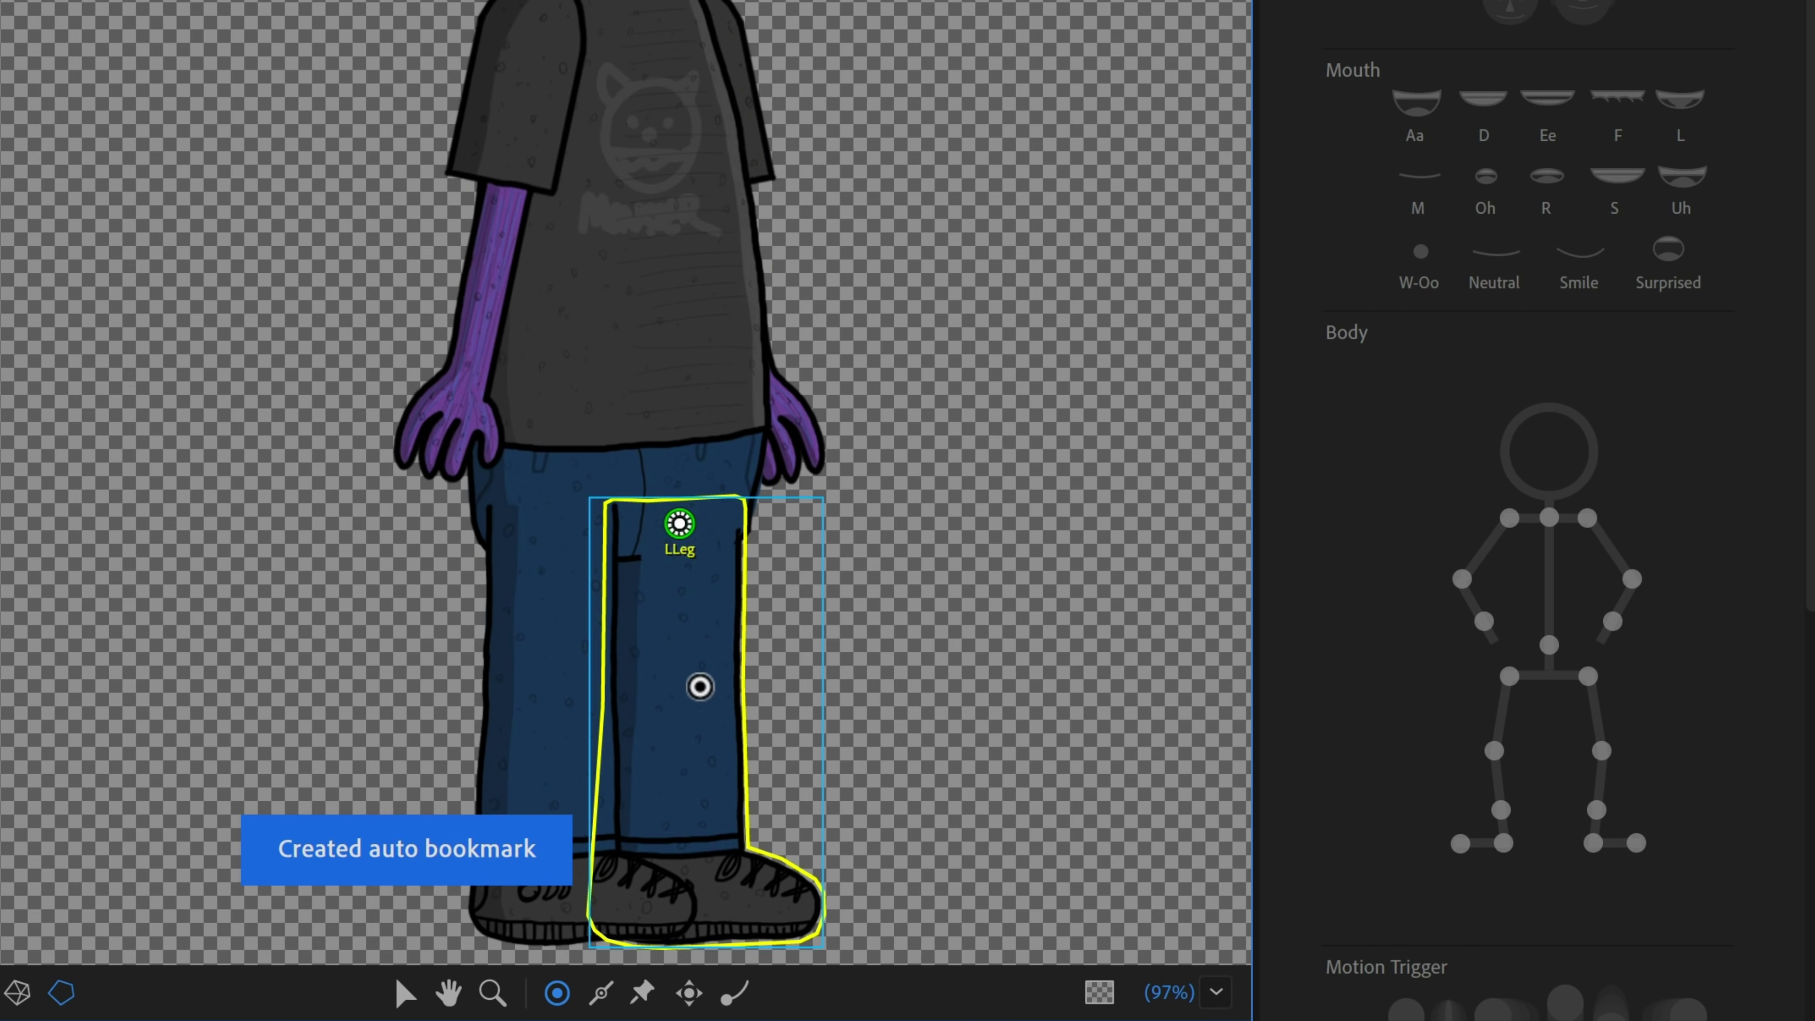
click(688, 709)
click(687, 833)
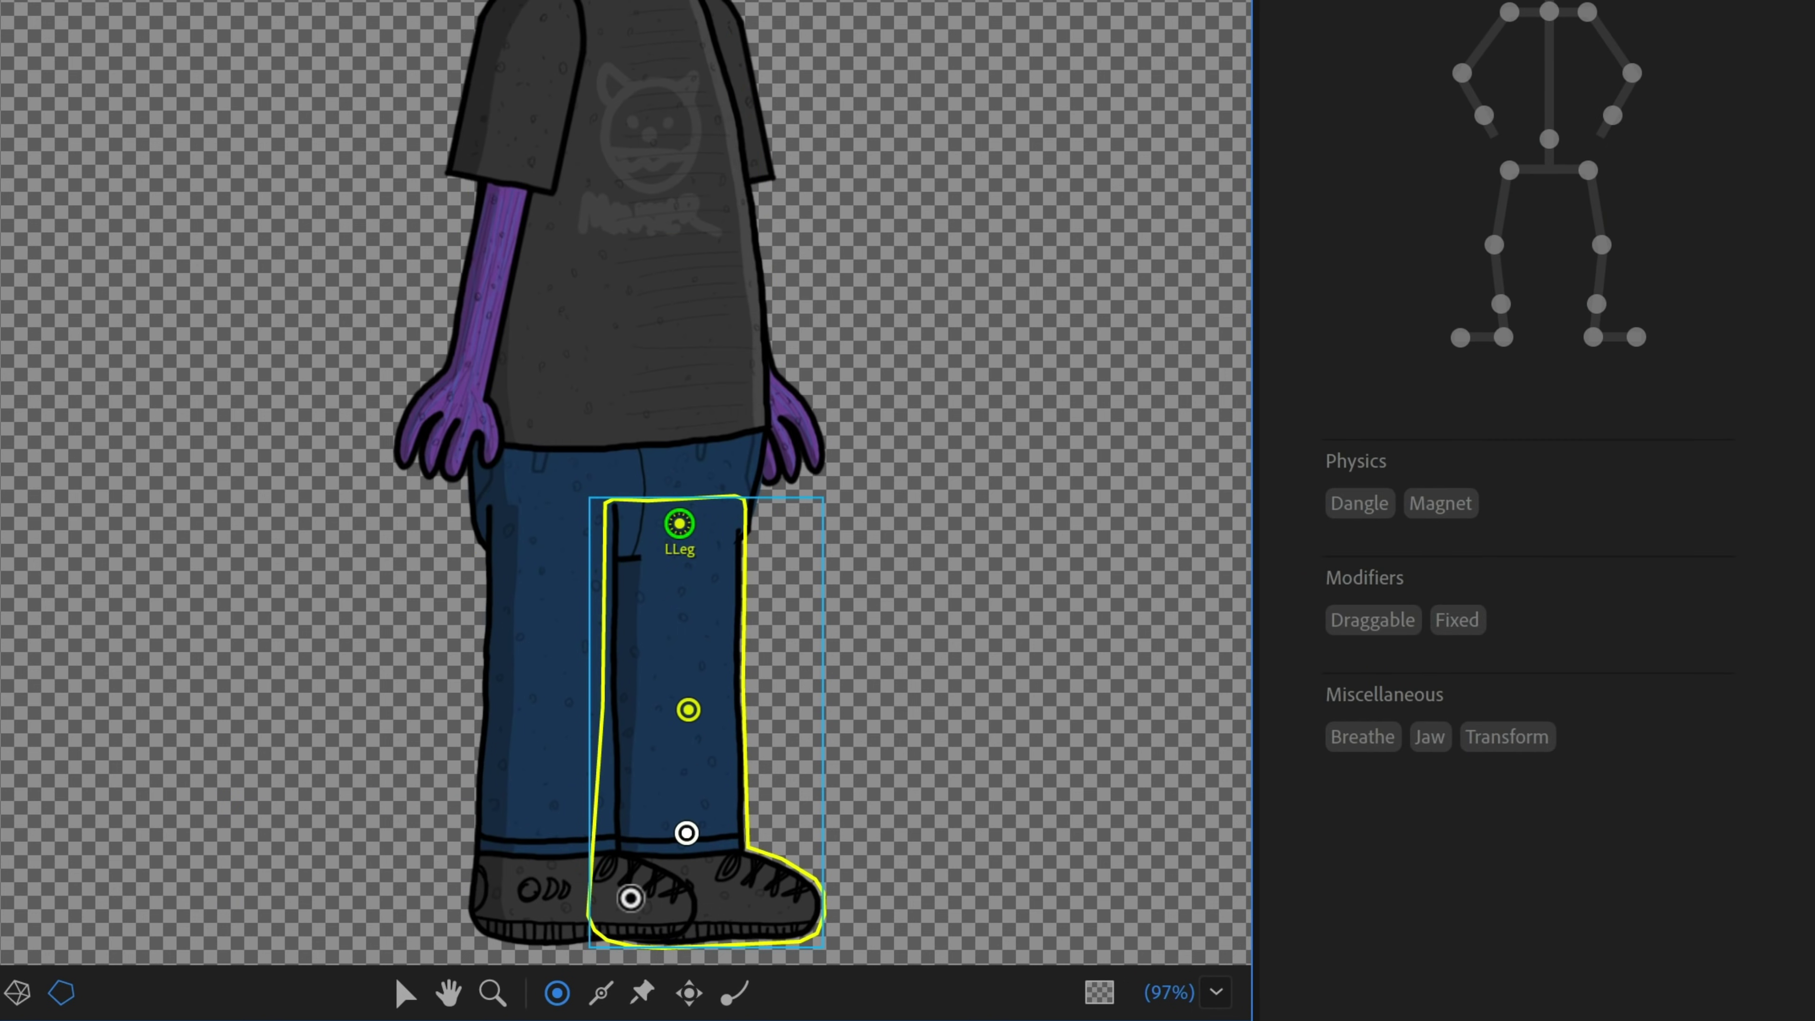
click(630, 898)
click(796, 903)
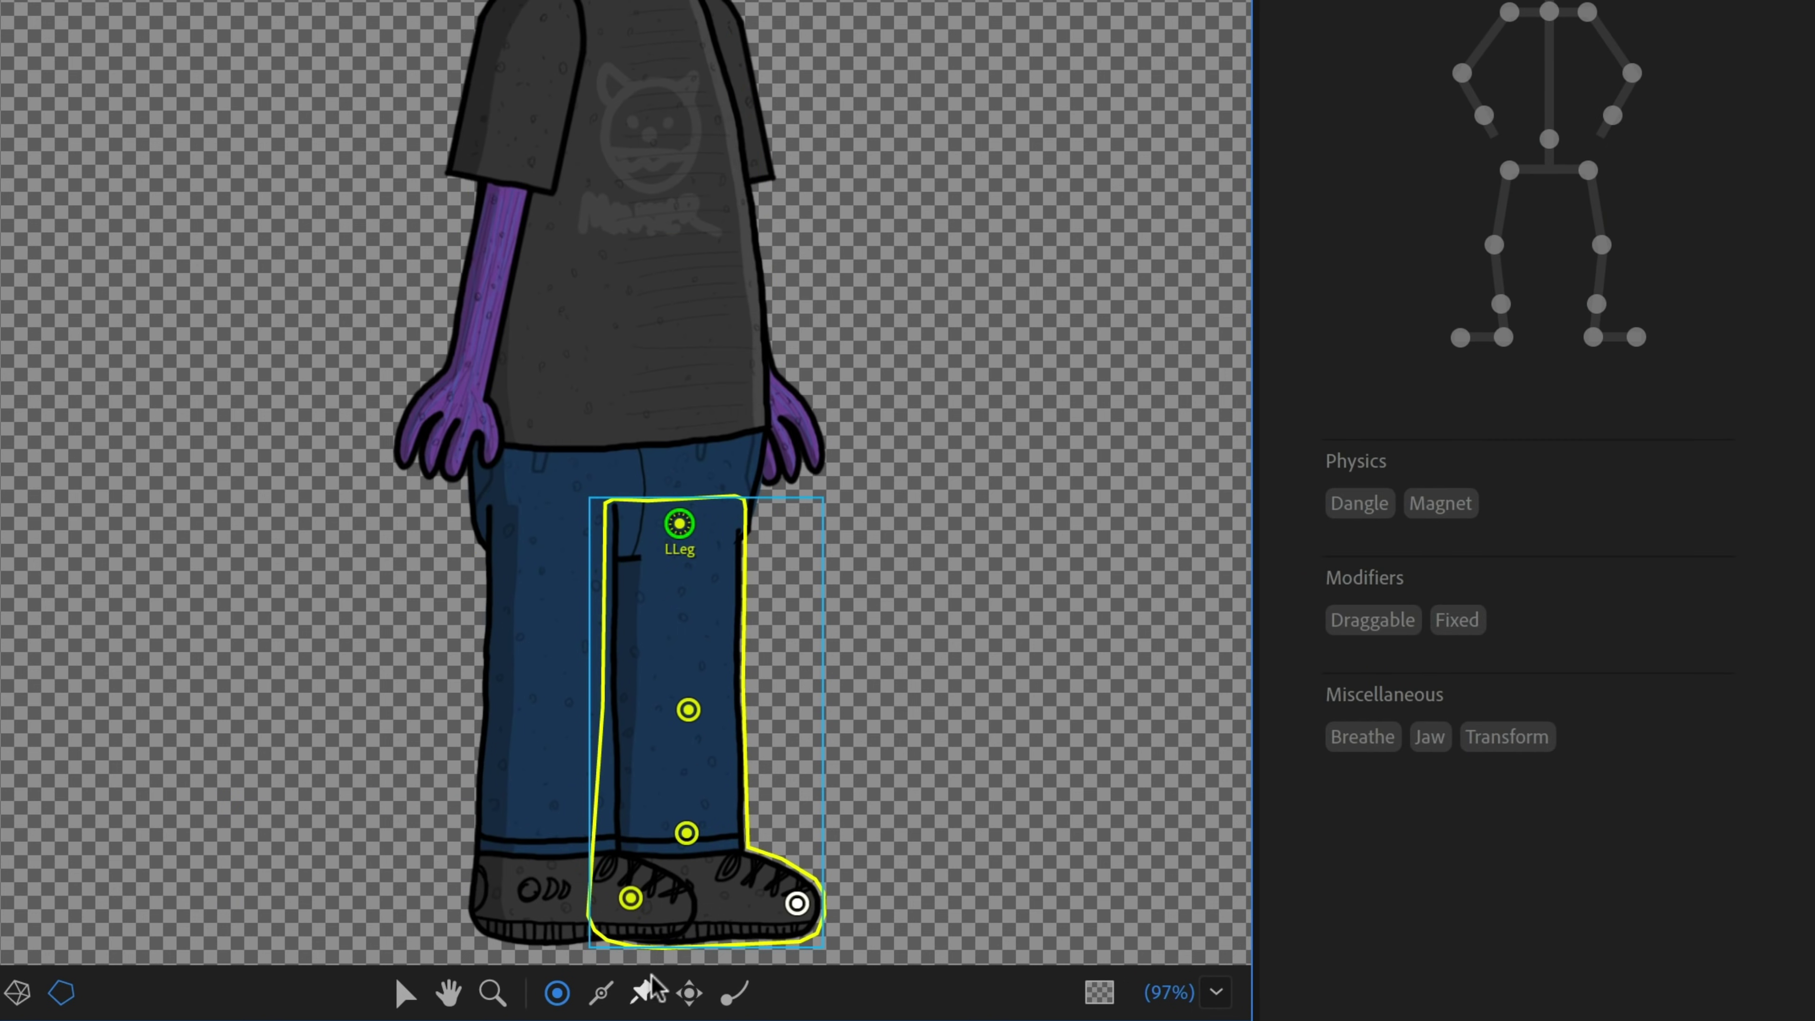
Draw sticks along the foot, shin and thigh of the LLeg layer
click(606, 994)
drag(759, 905, 661, 900)
drag(686, 804, 684, 731)
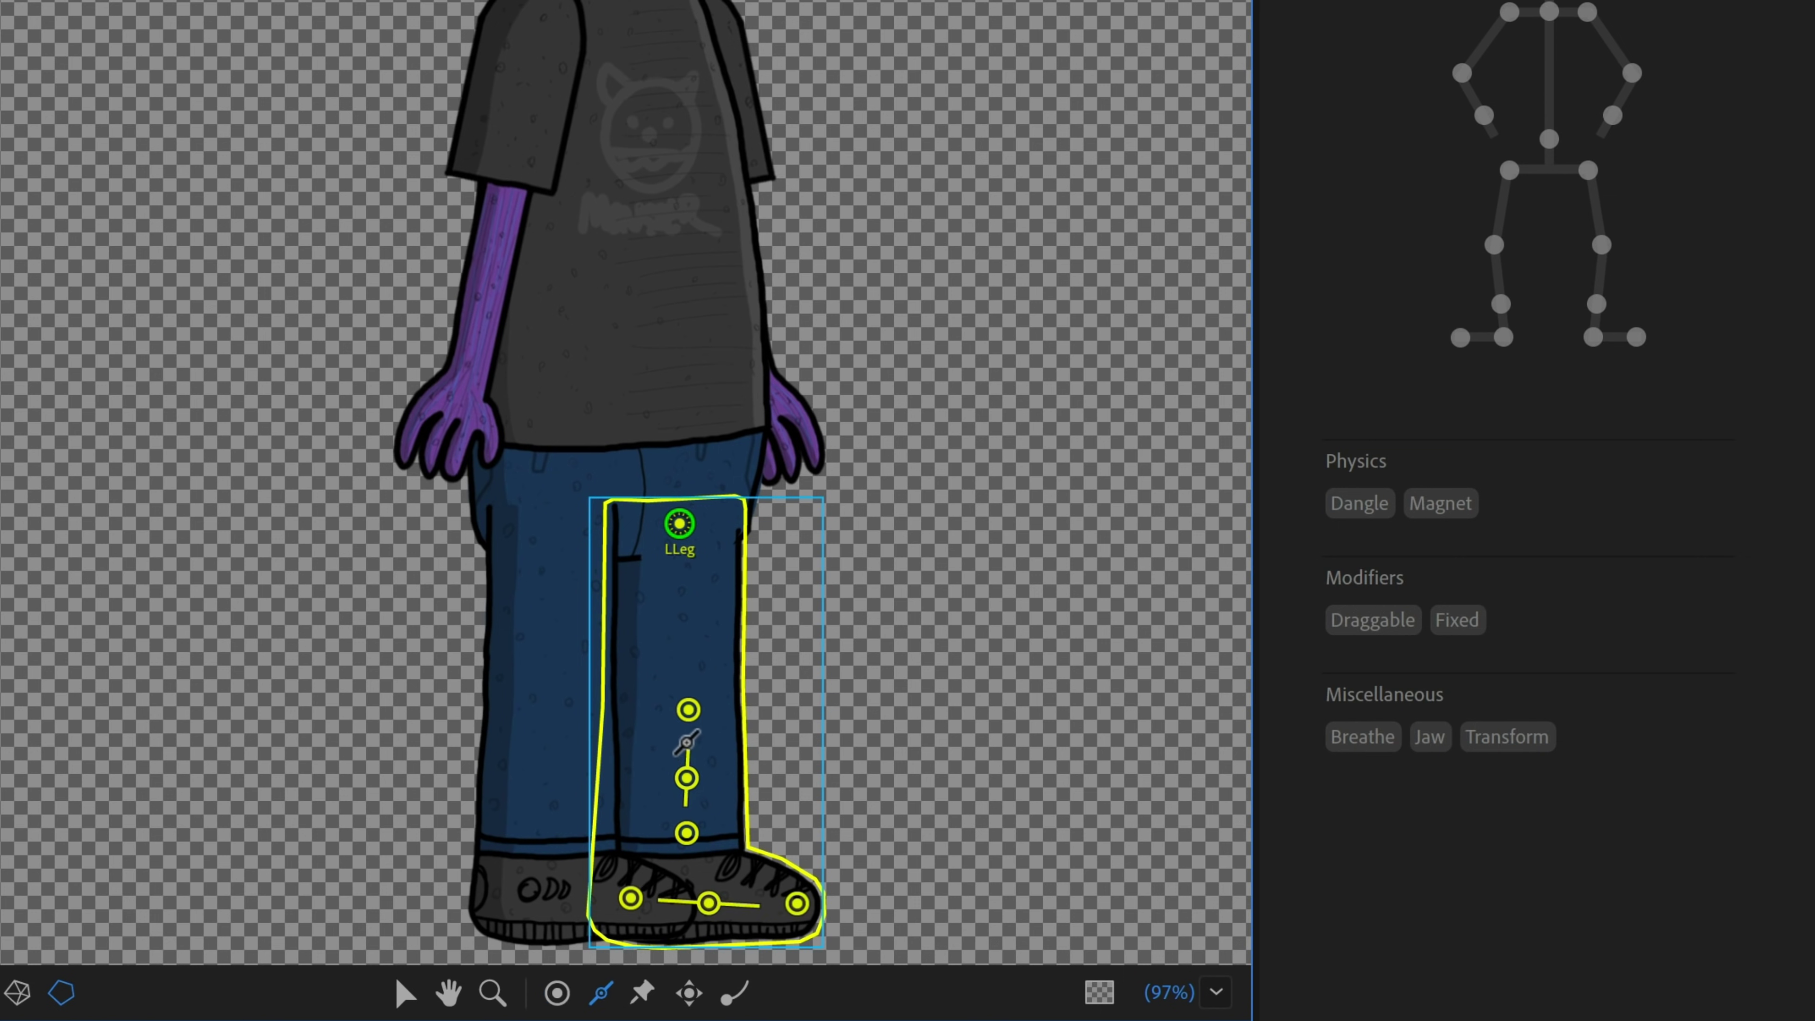
drag(685, 667, 683, 563)
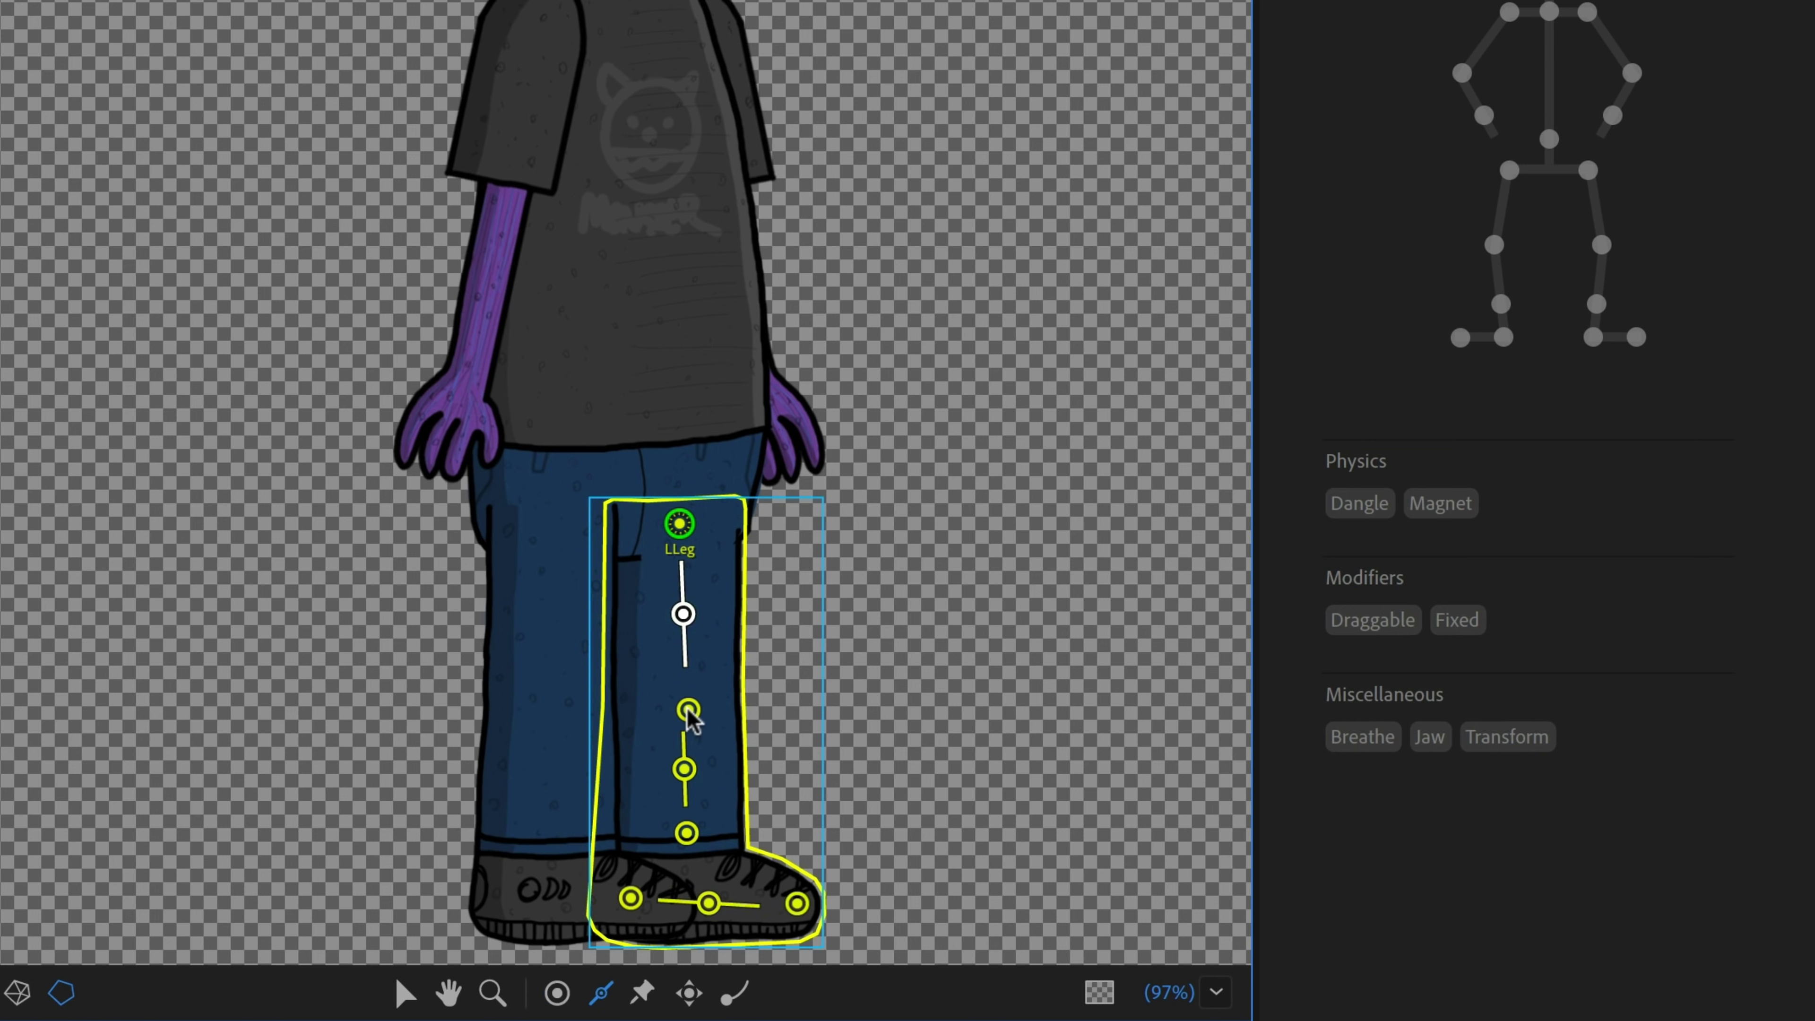
Tag the LLeg handles Left Knee, Left Ankle, Left Heel and Left Toe
click(1602, 246)
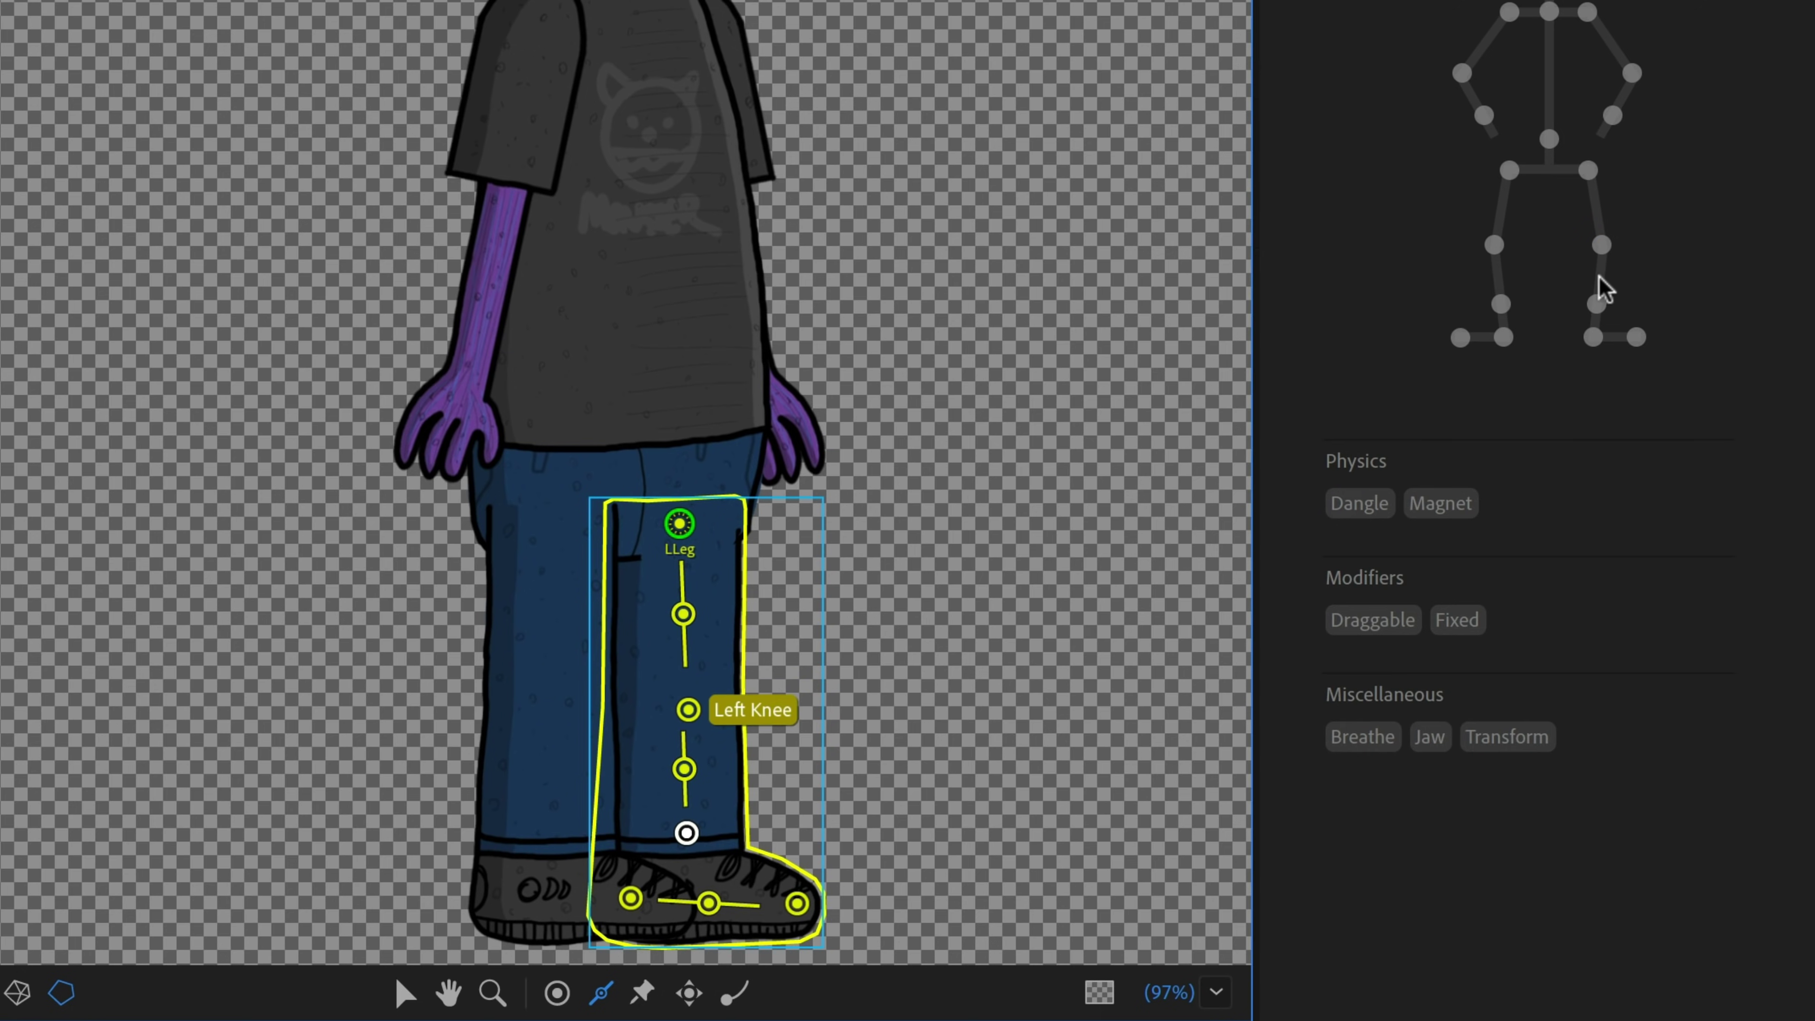
click(1597, 306)
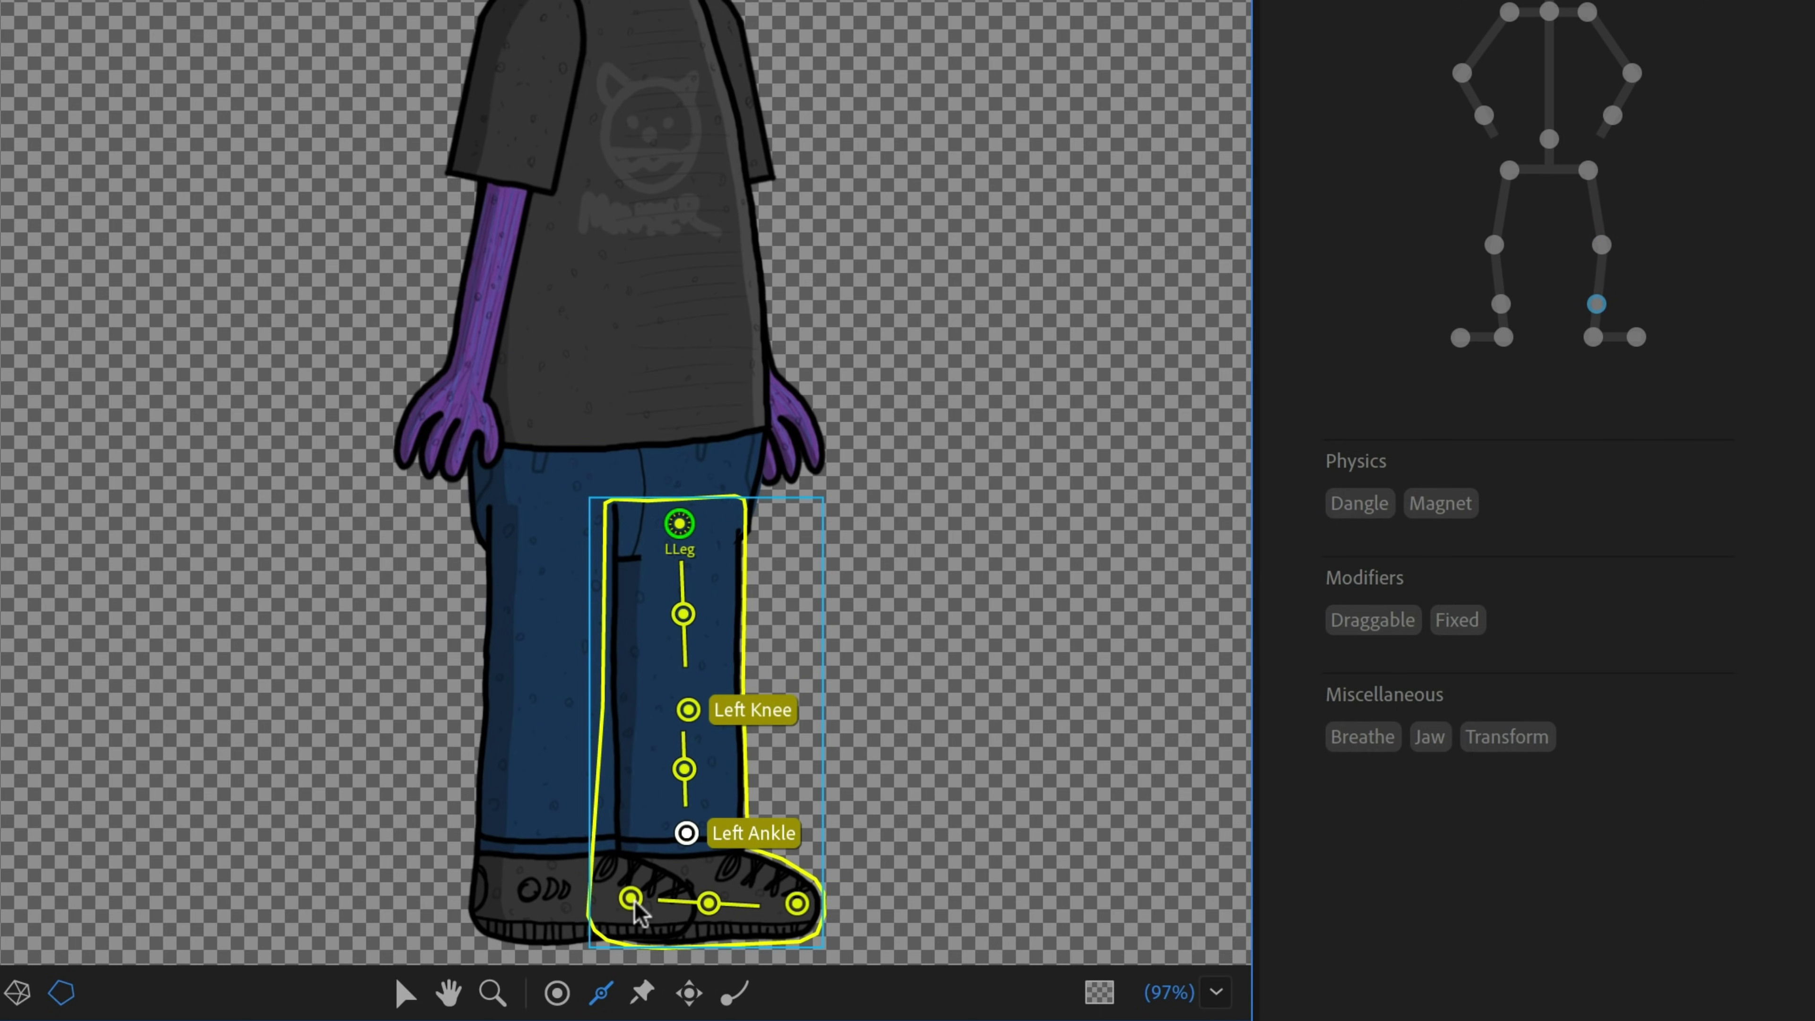
click(1594, 337)
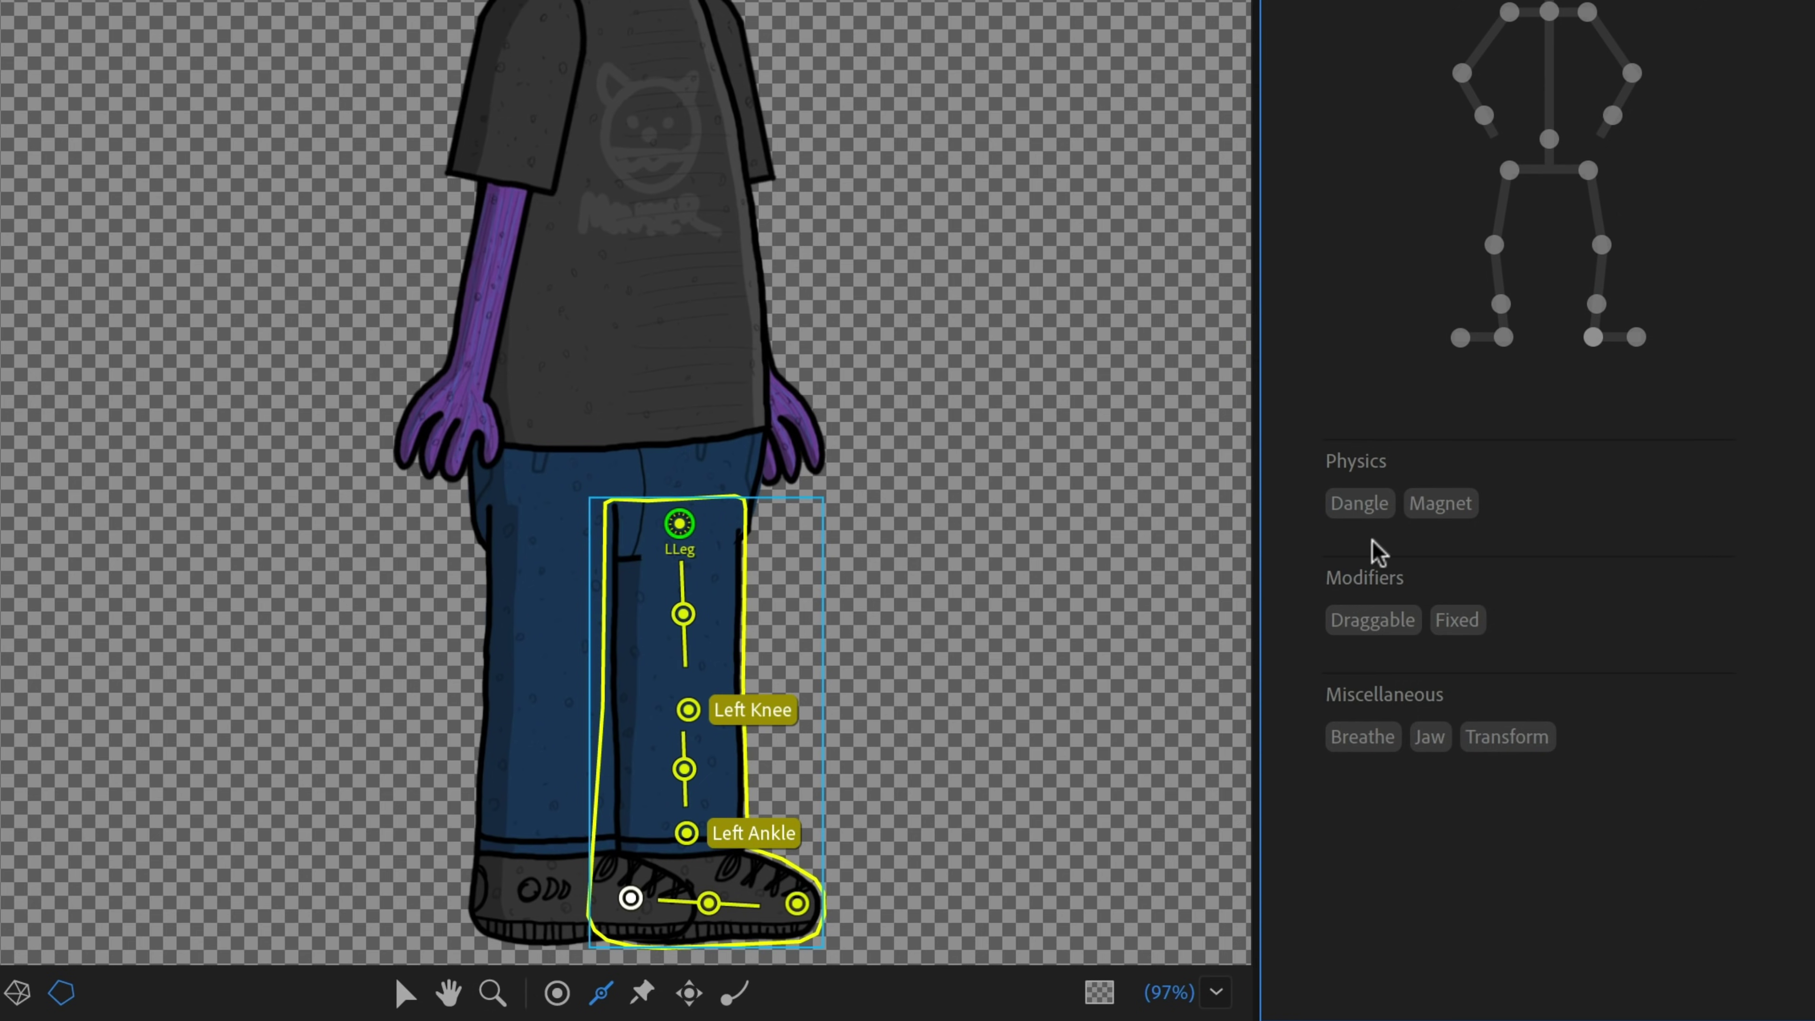
click(797, 904)
click(1637, 337)
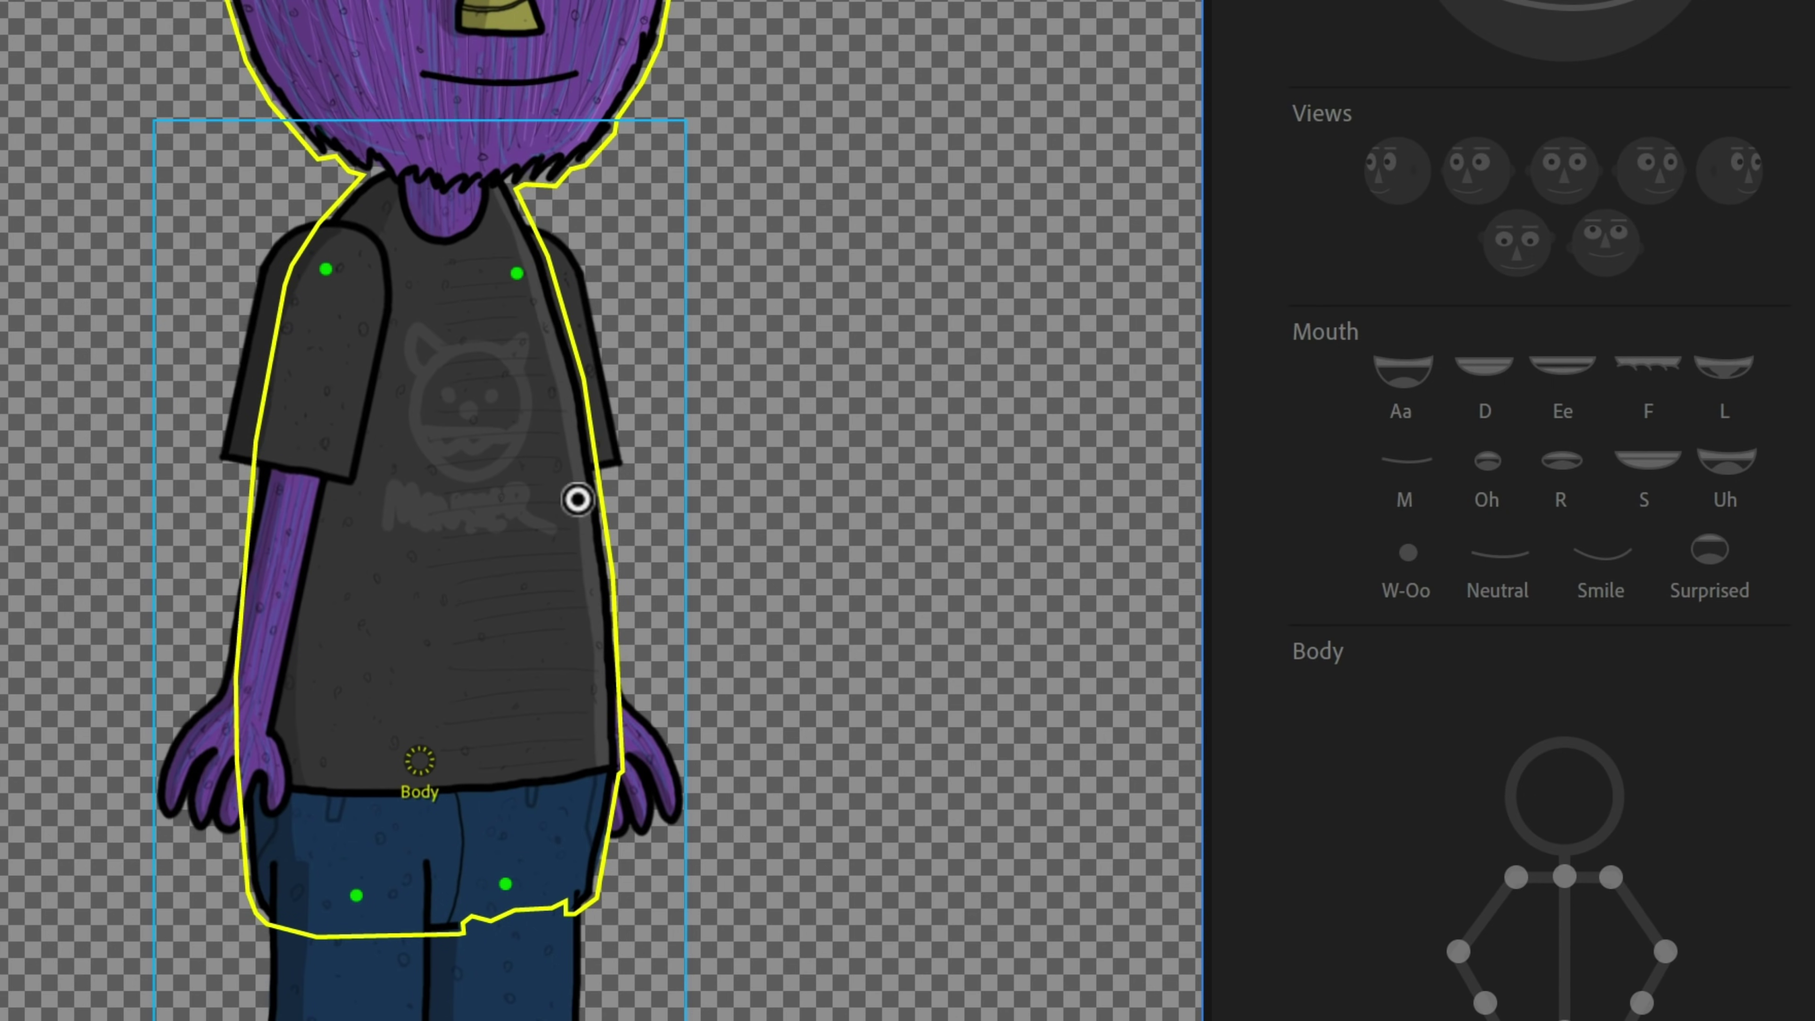
Add handles at both shoulder joints of the Body layer and tag them Right Shoulder and Left Shoulder
click(327, 269)
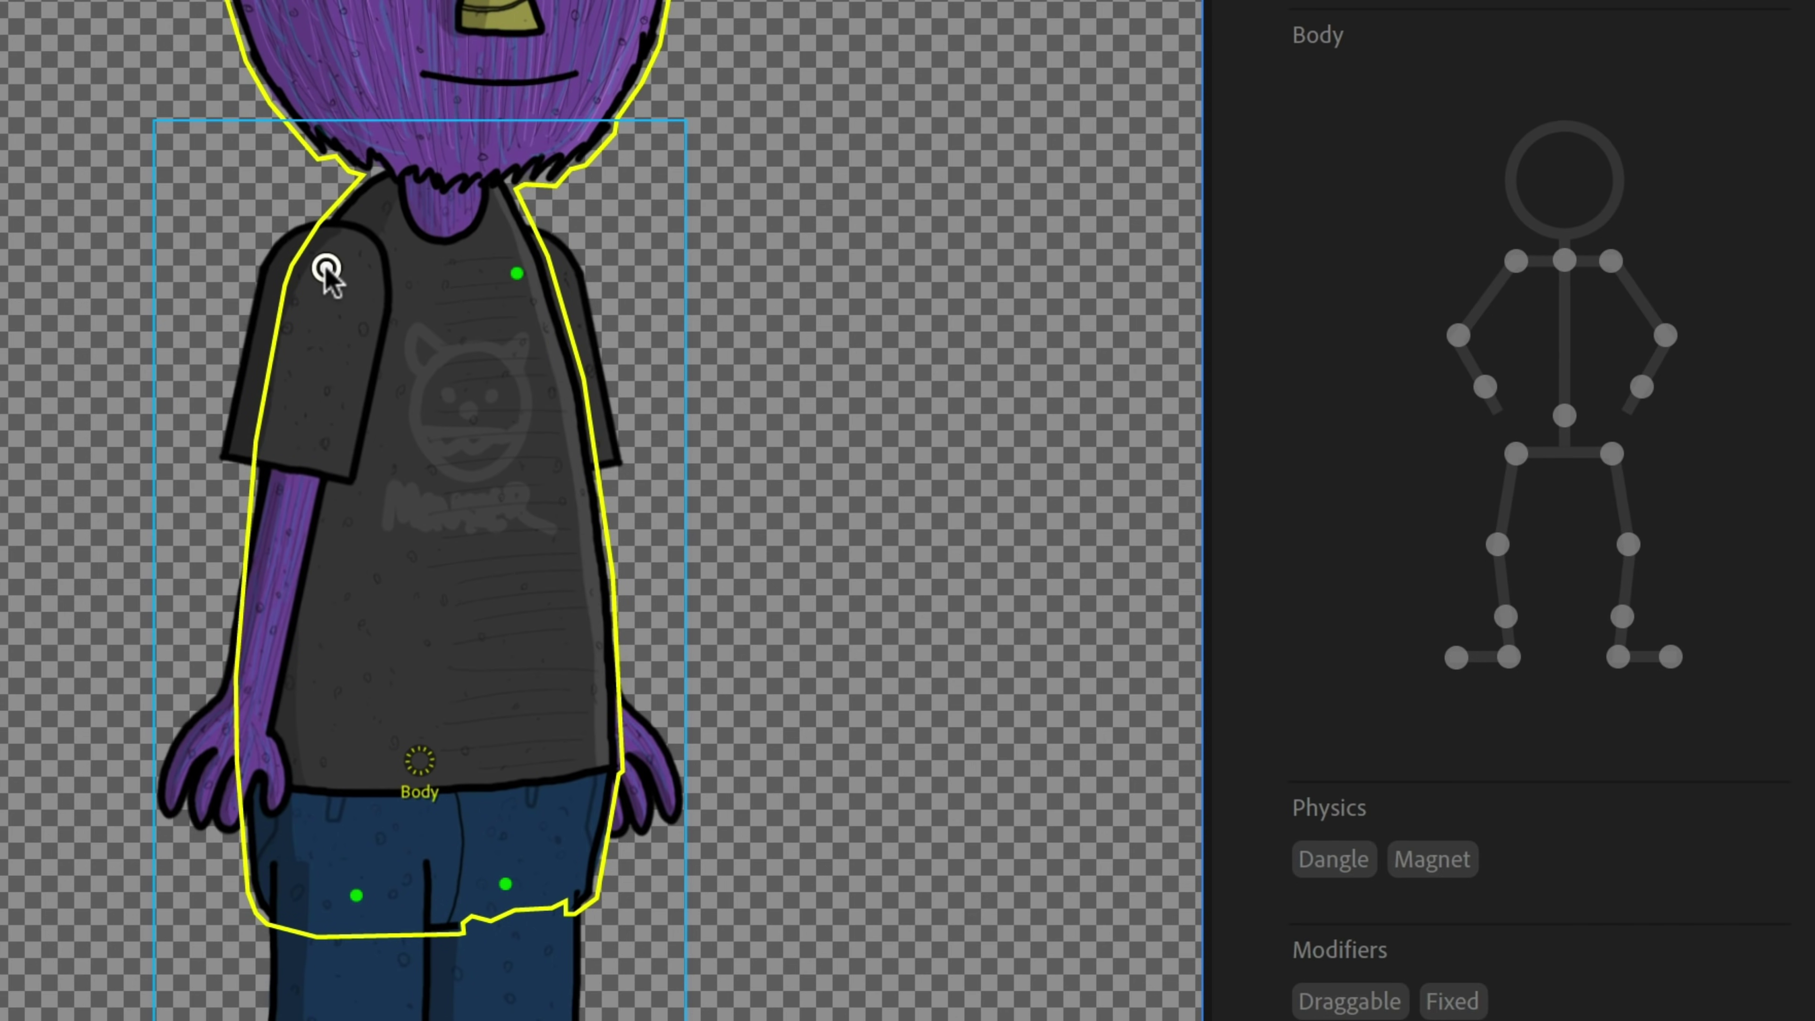
click(1516, 261)
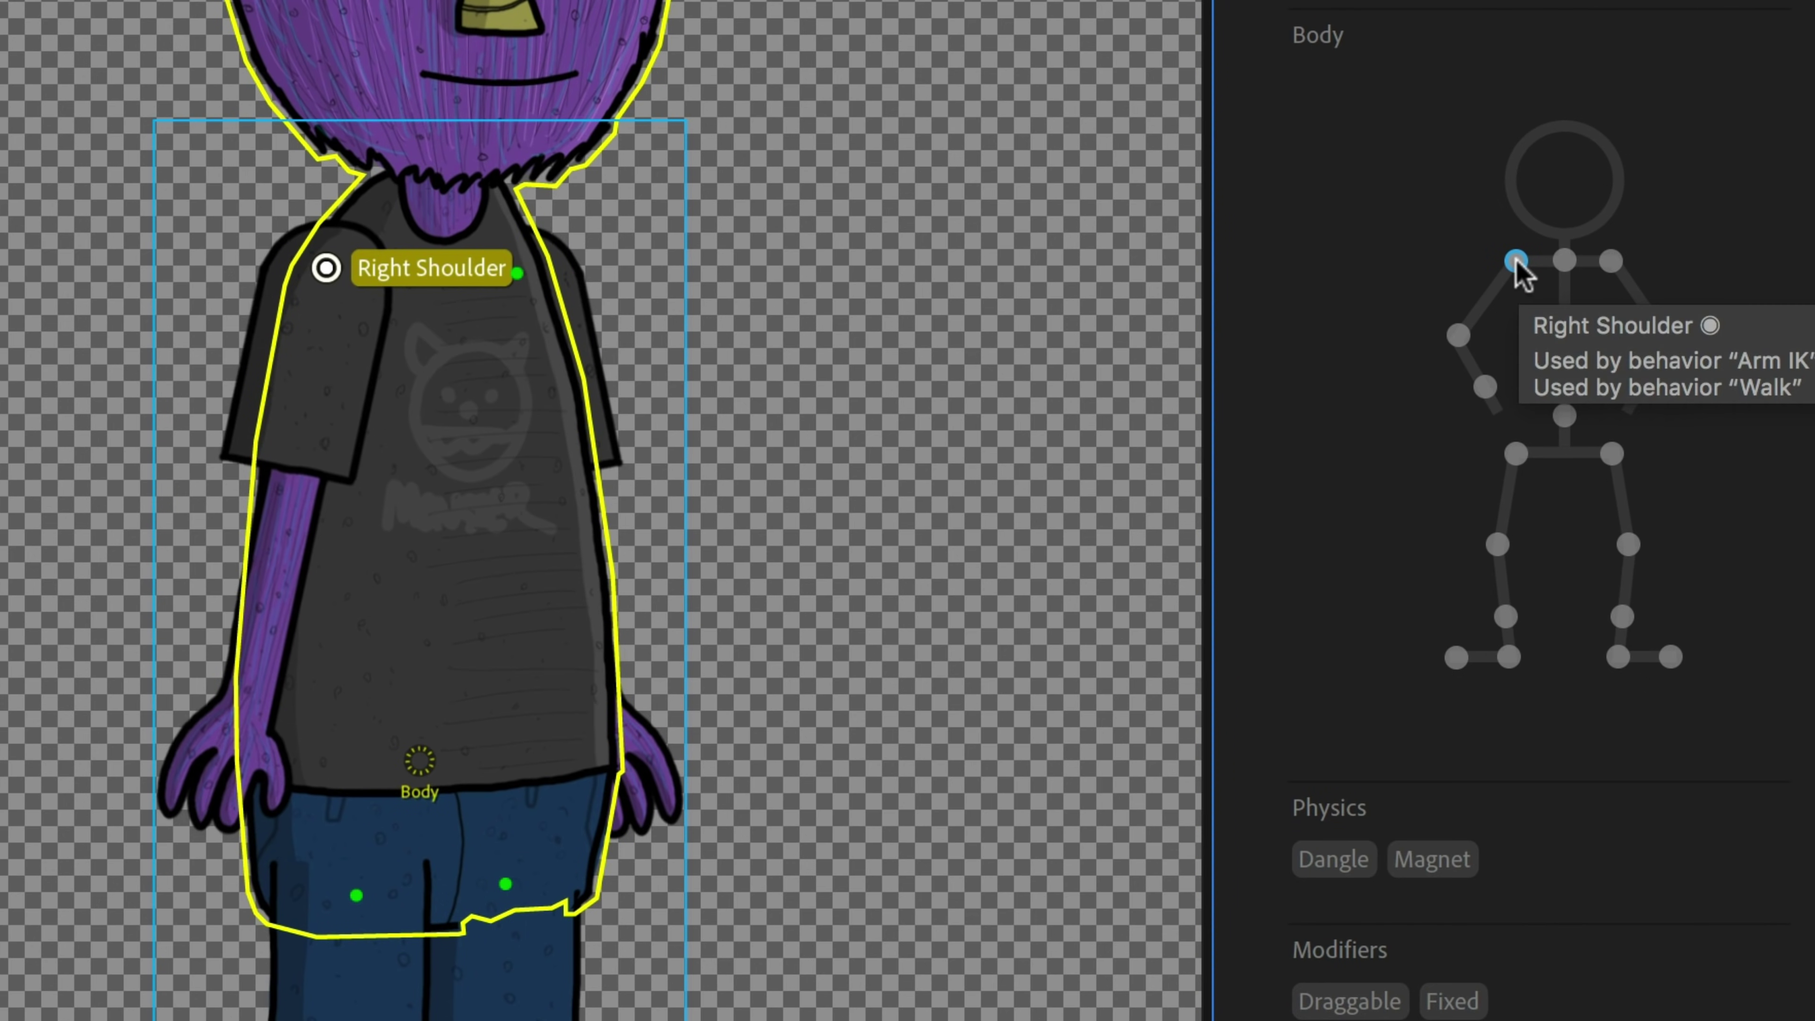
click(518, 271)
click(1611, 262)
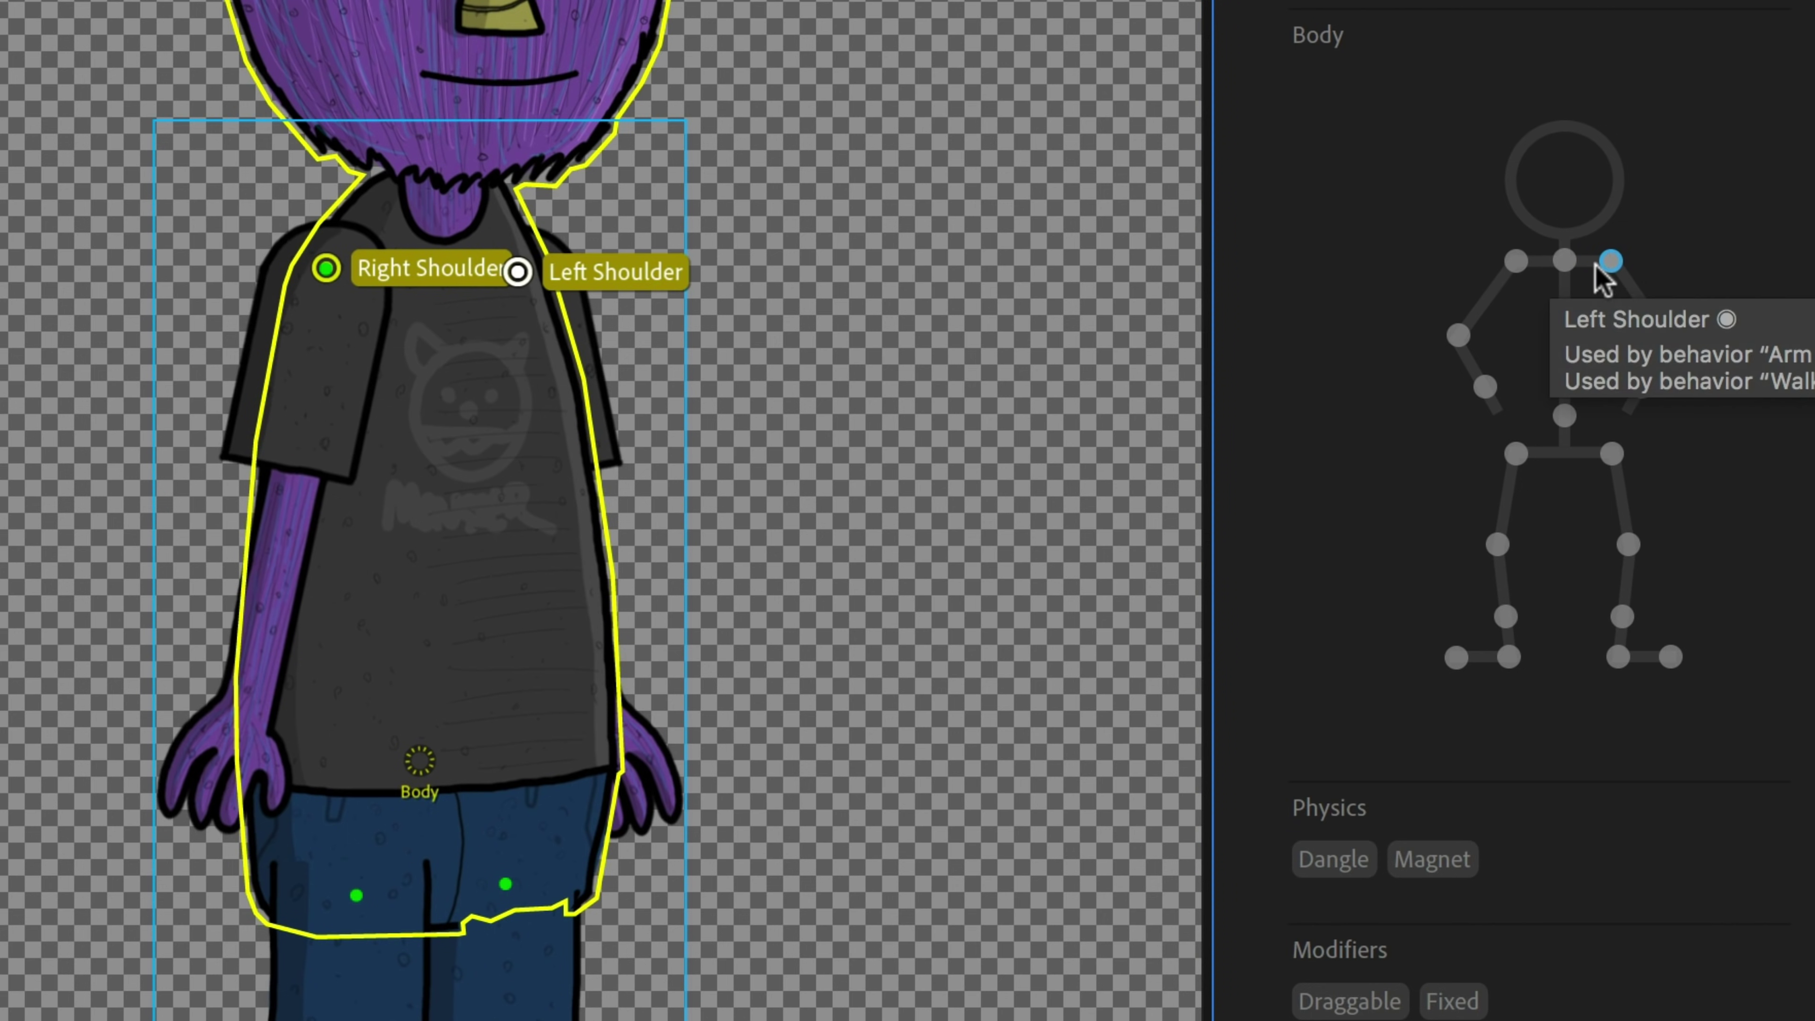
Add Body handles at the hip joints and lower torso, tagged Left Hip, Right Hip and Waist
click(1609, 455)
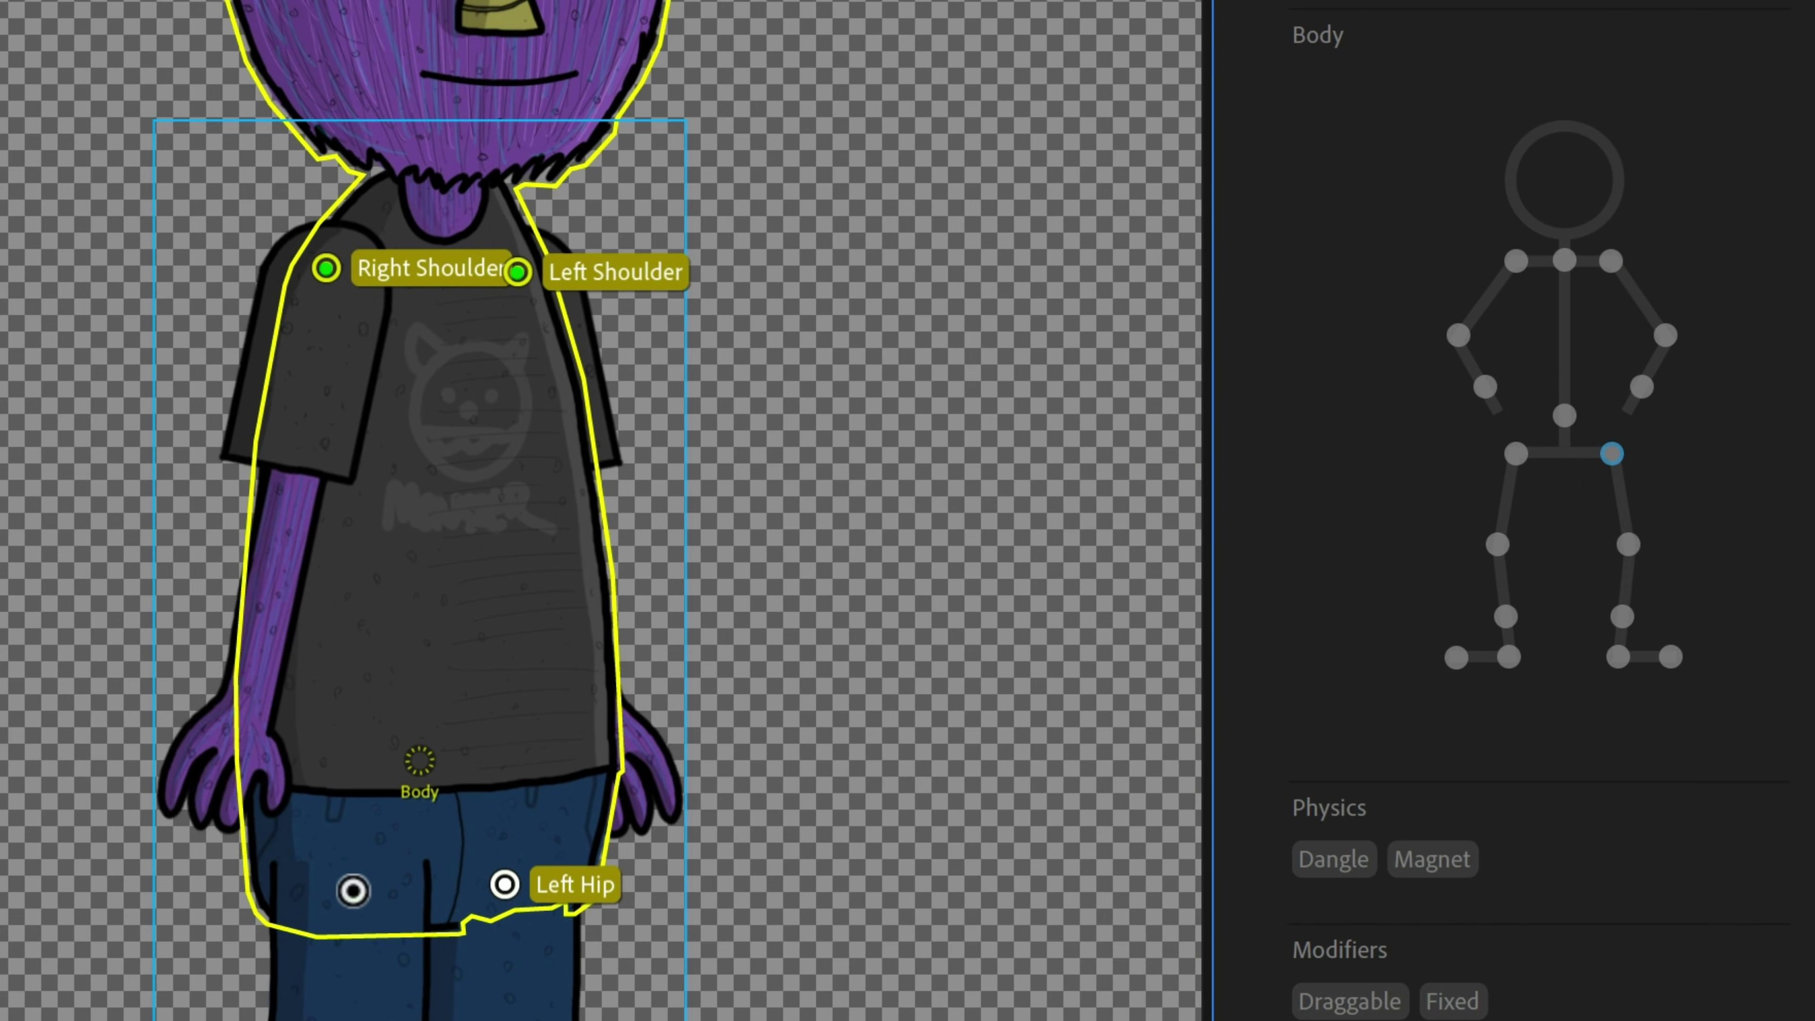
click(355, 892)
click(1515, 453)
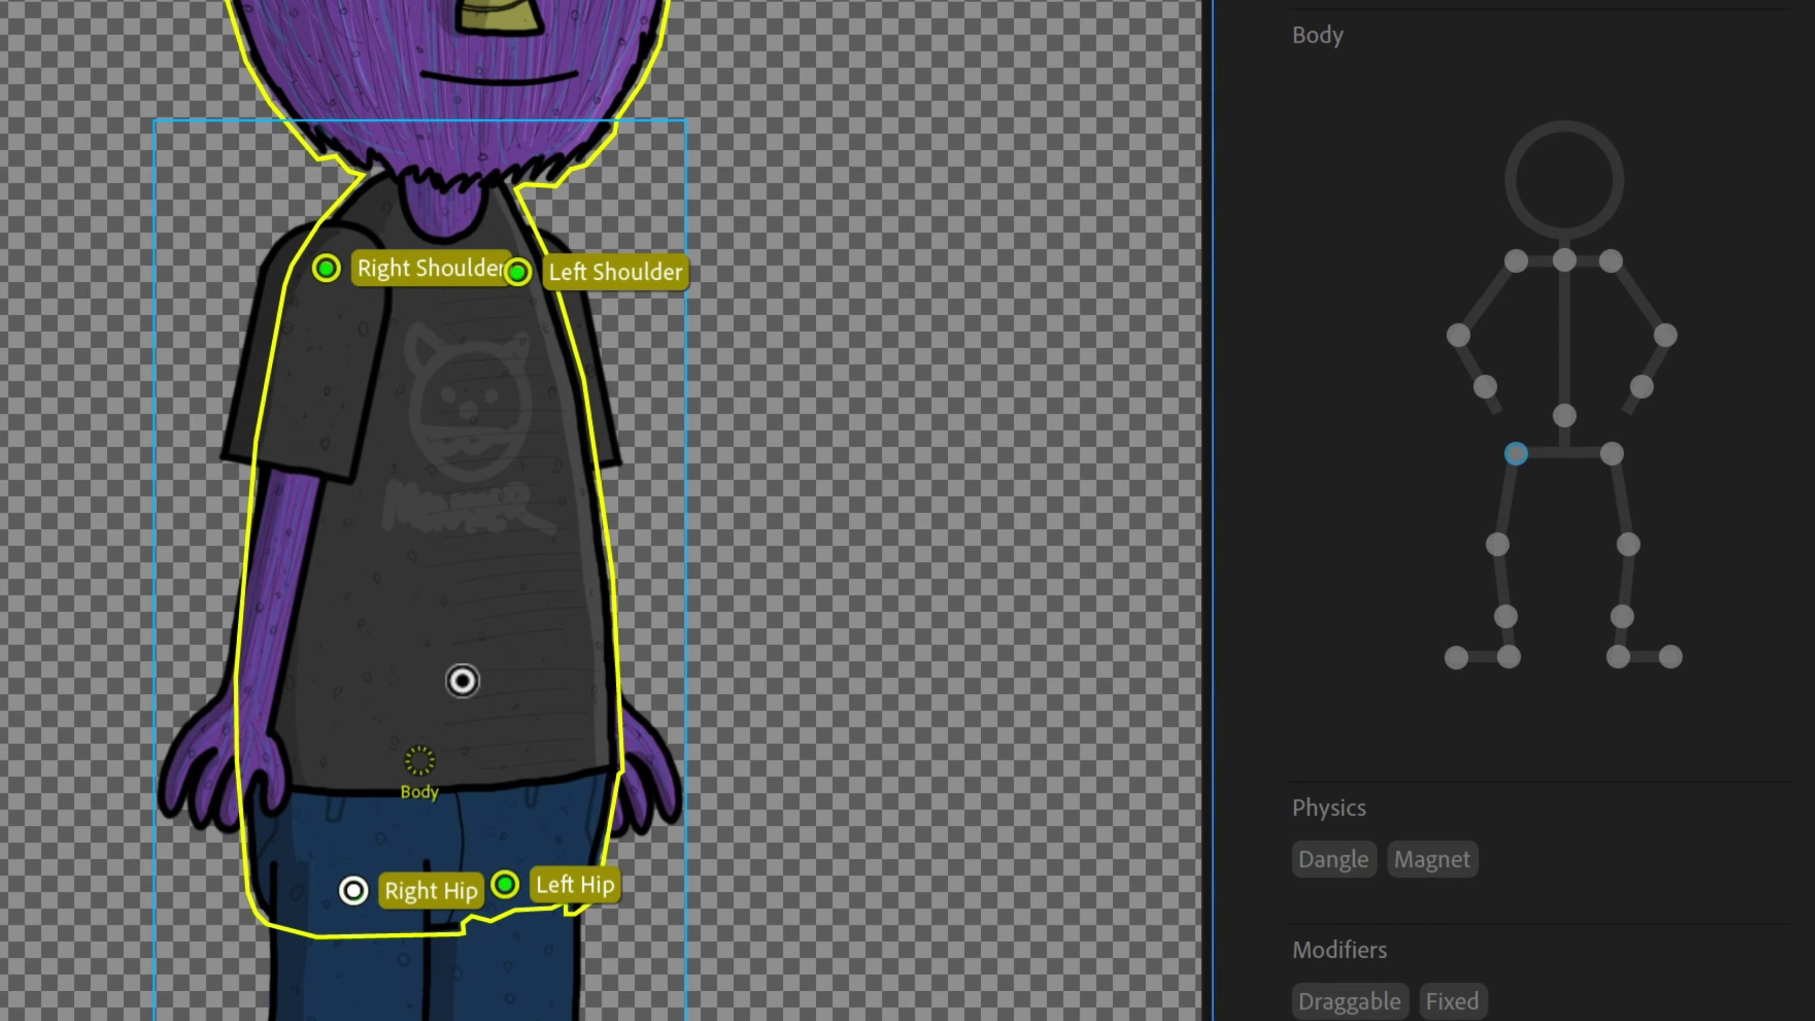
click(480, 685)
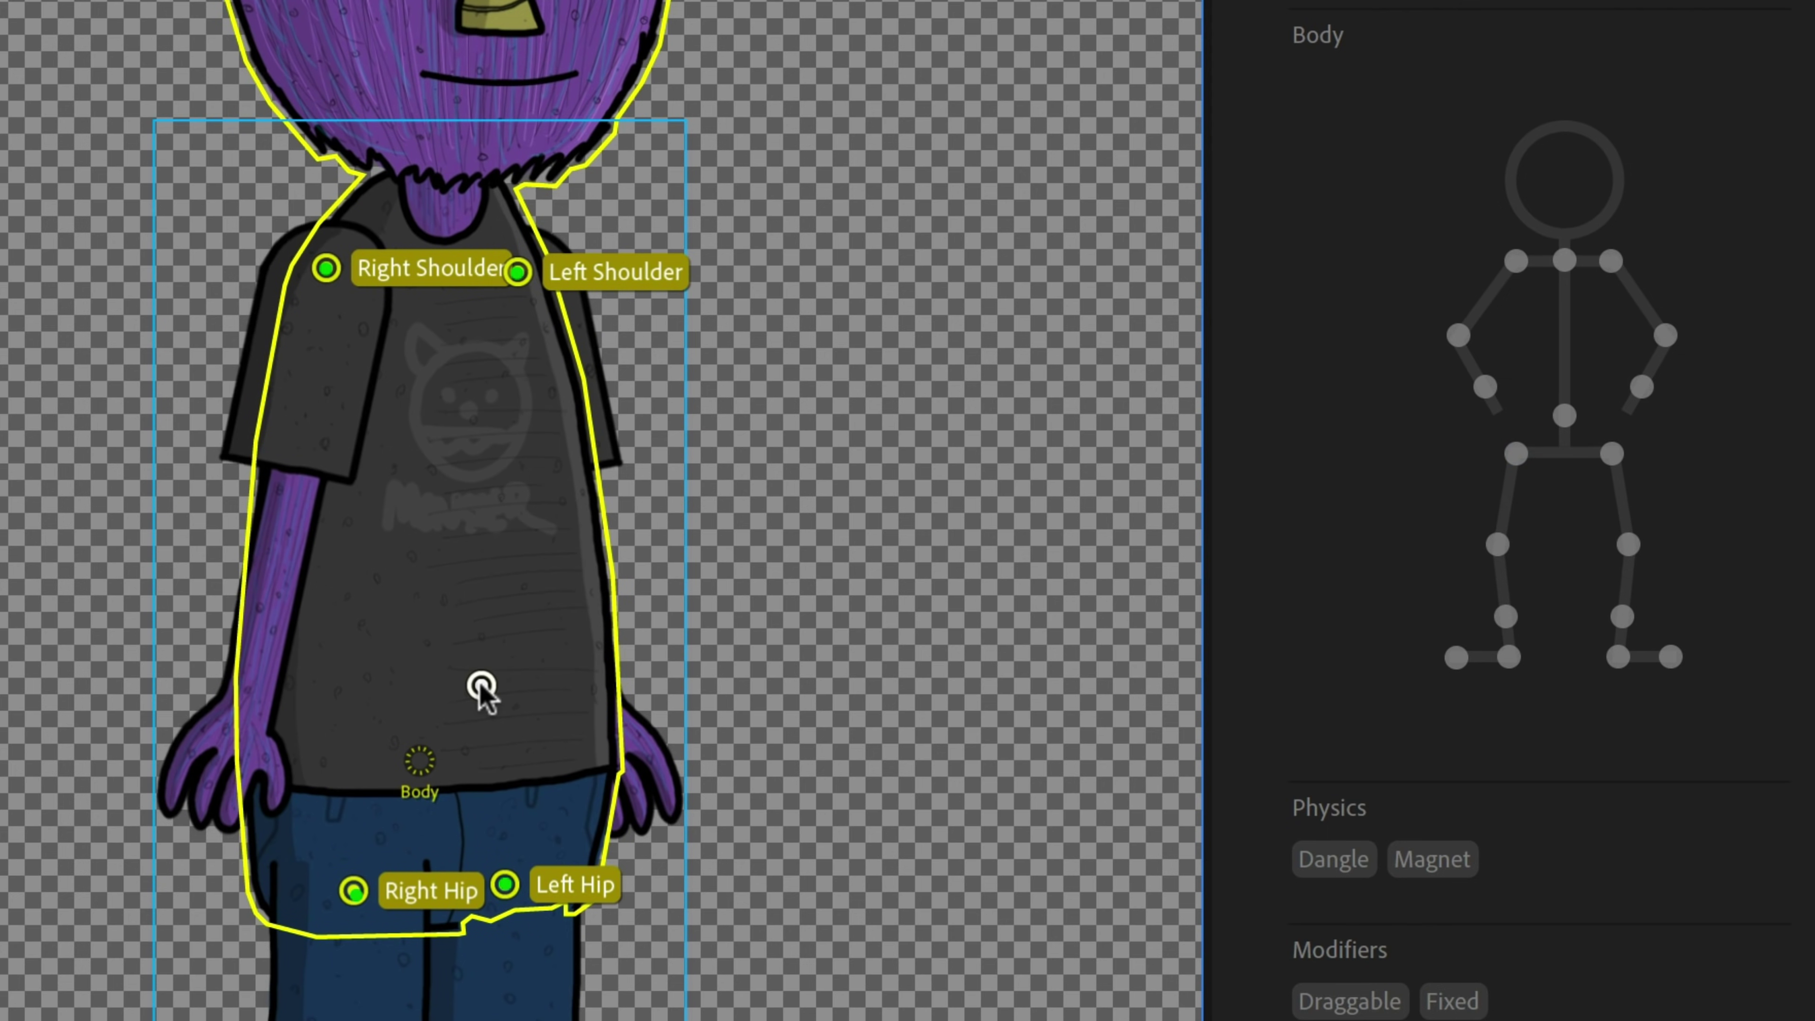
click(1563, 409)
click(1564, 416)
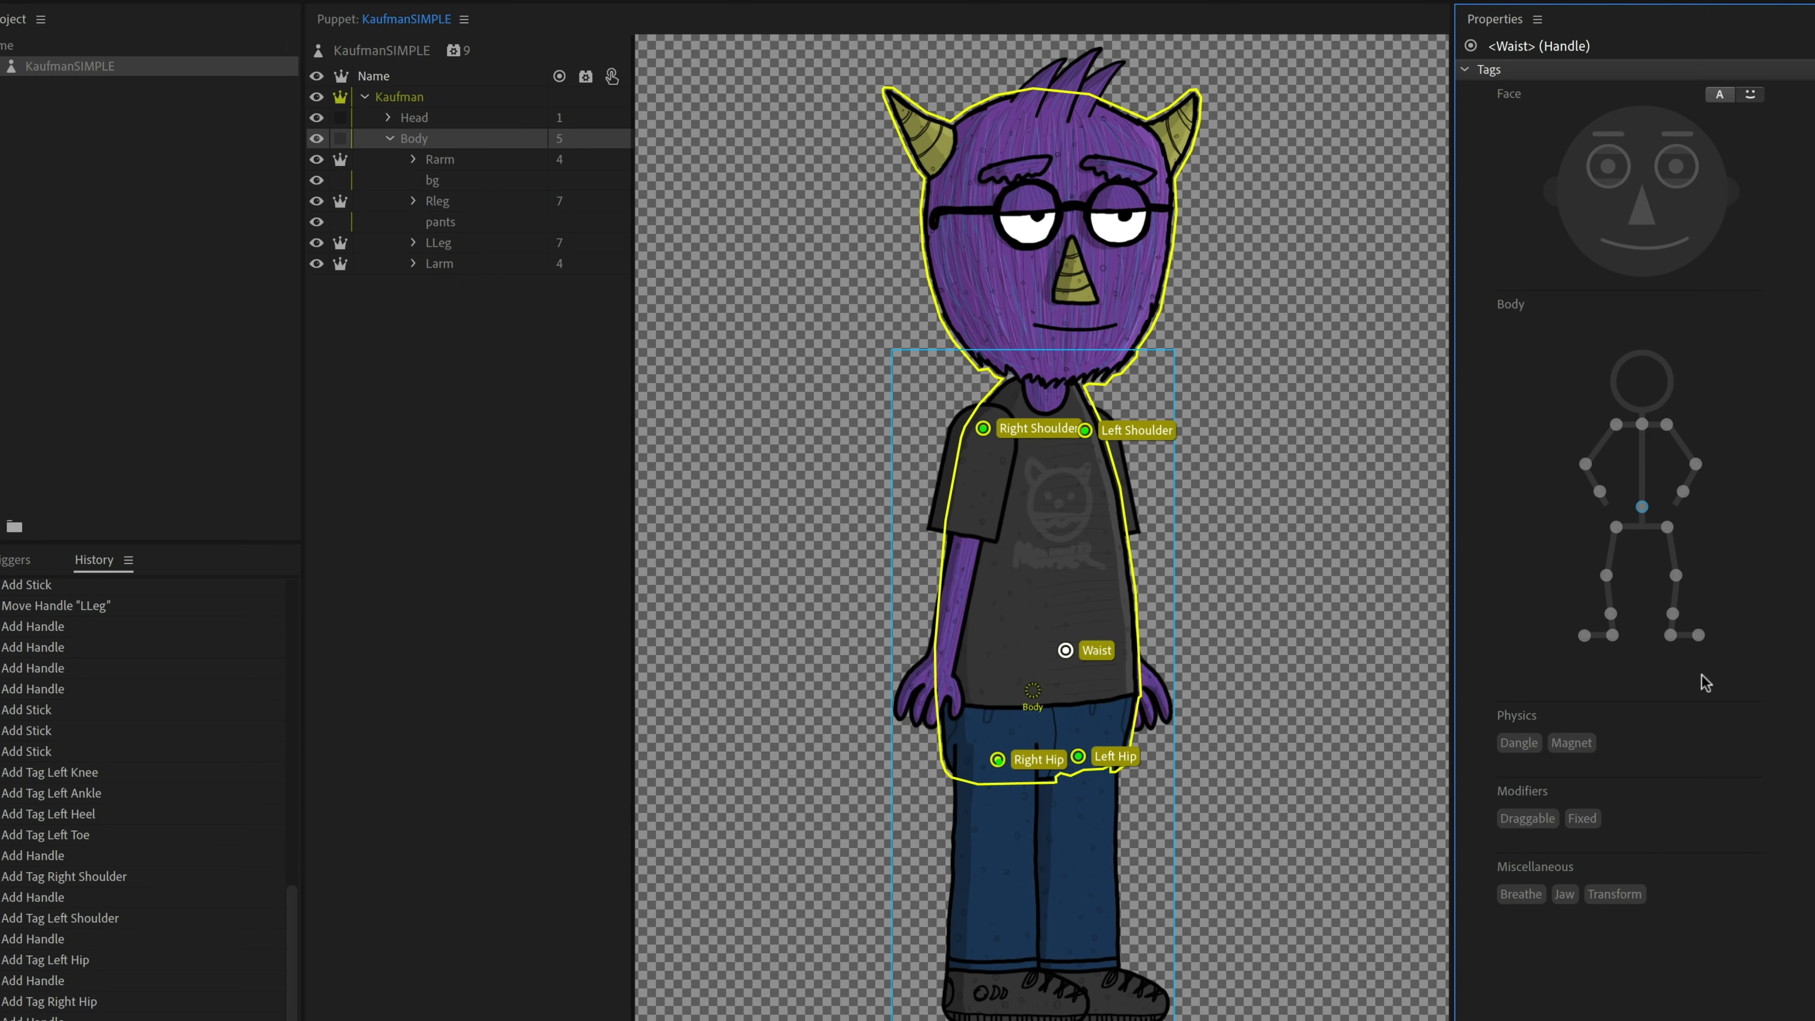
Examine the puppet's Walk behavior settings and the handles the behavior uses
click(508, 63)
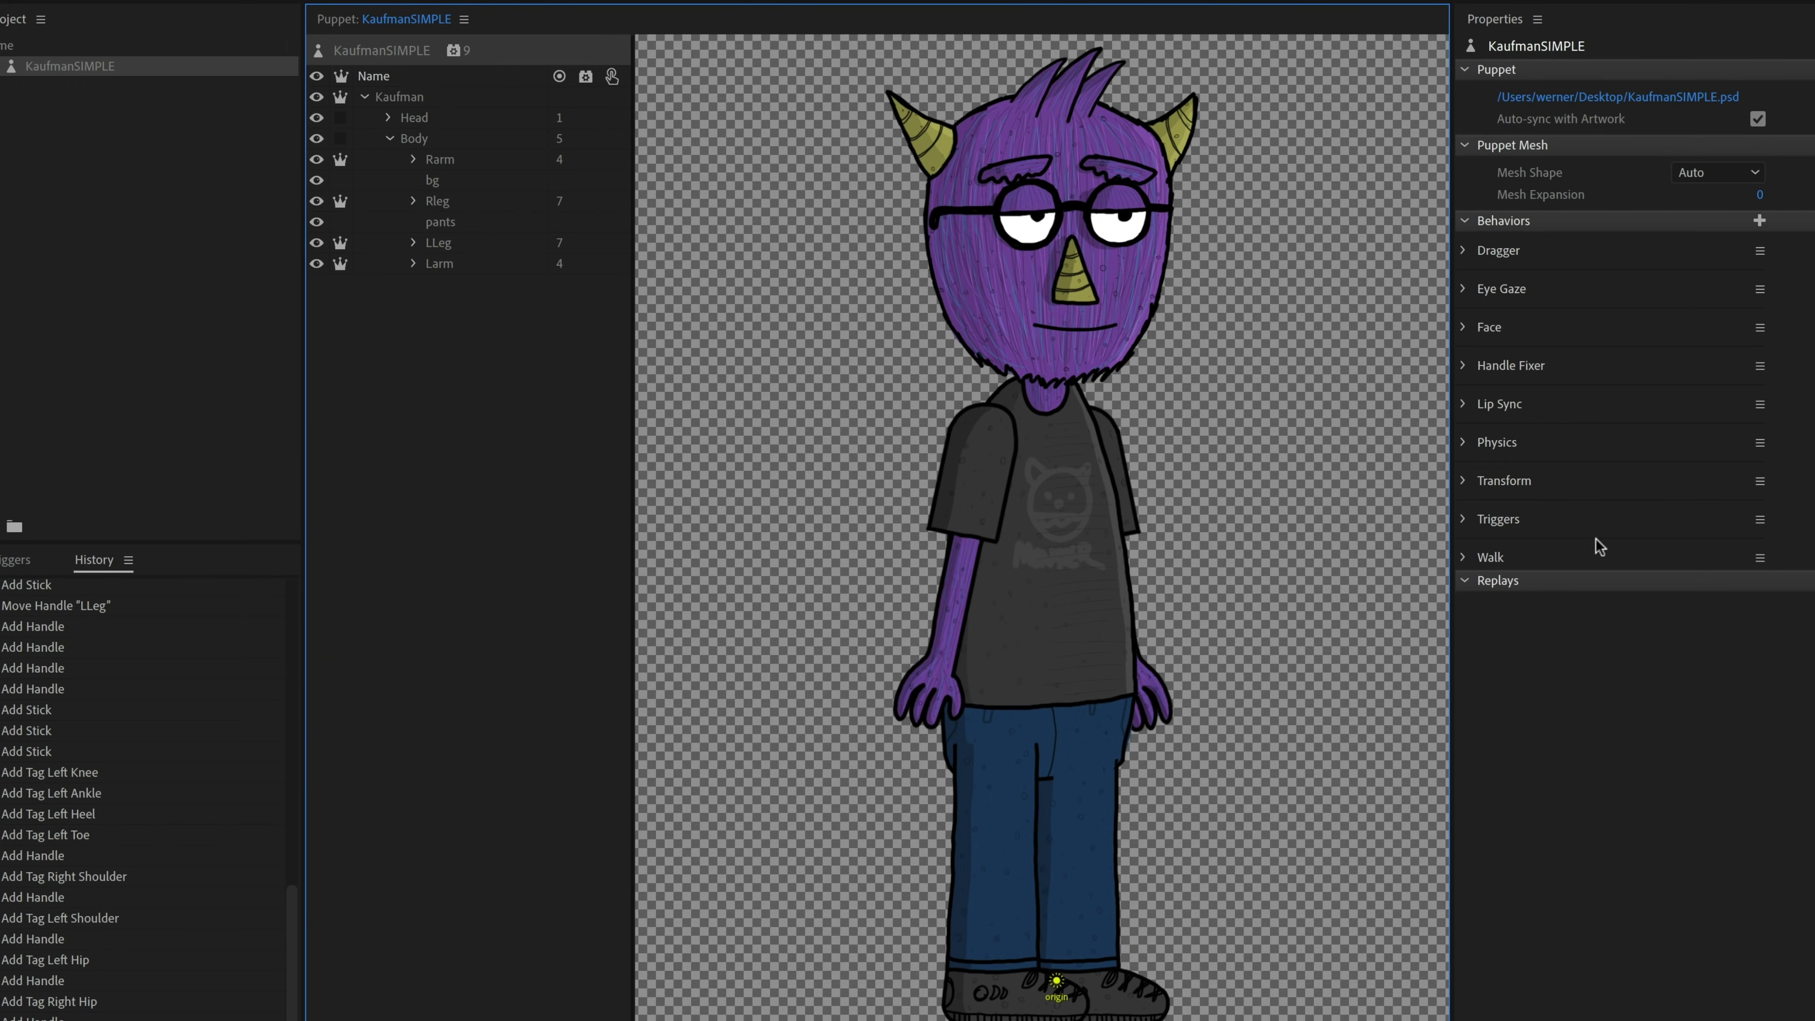
click(1473, 558)
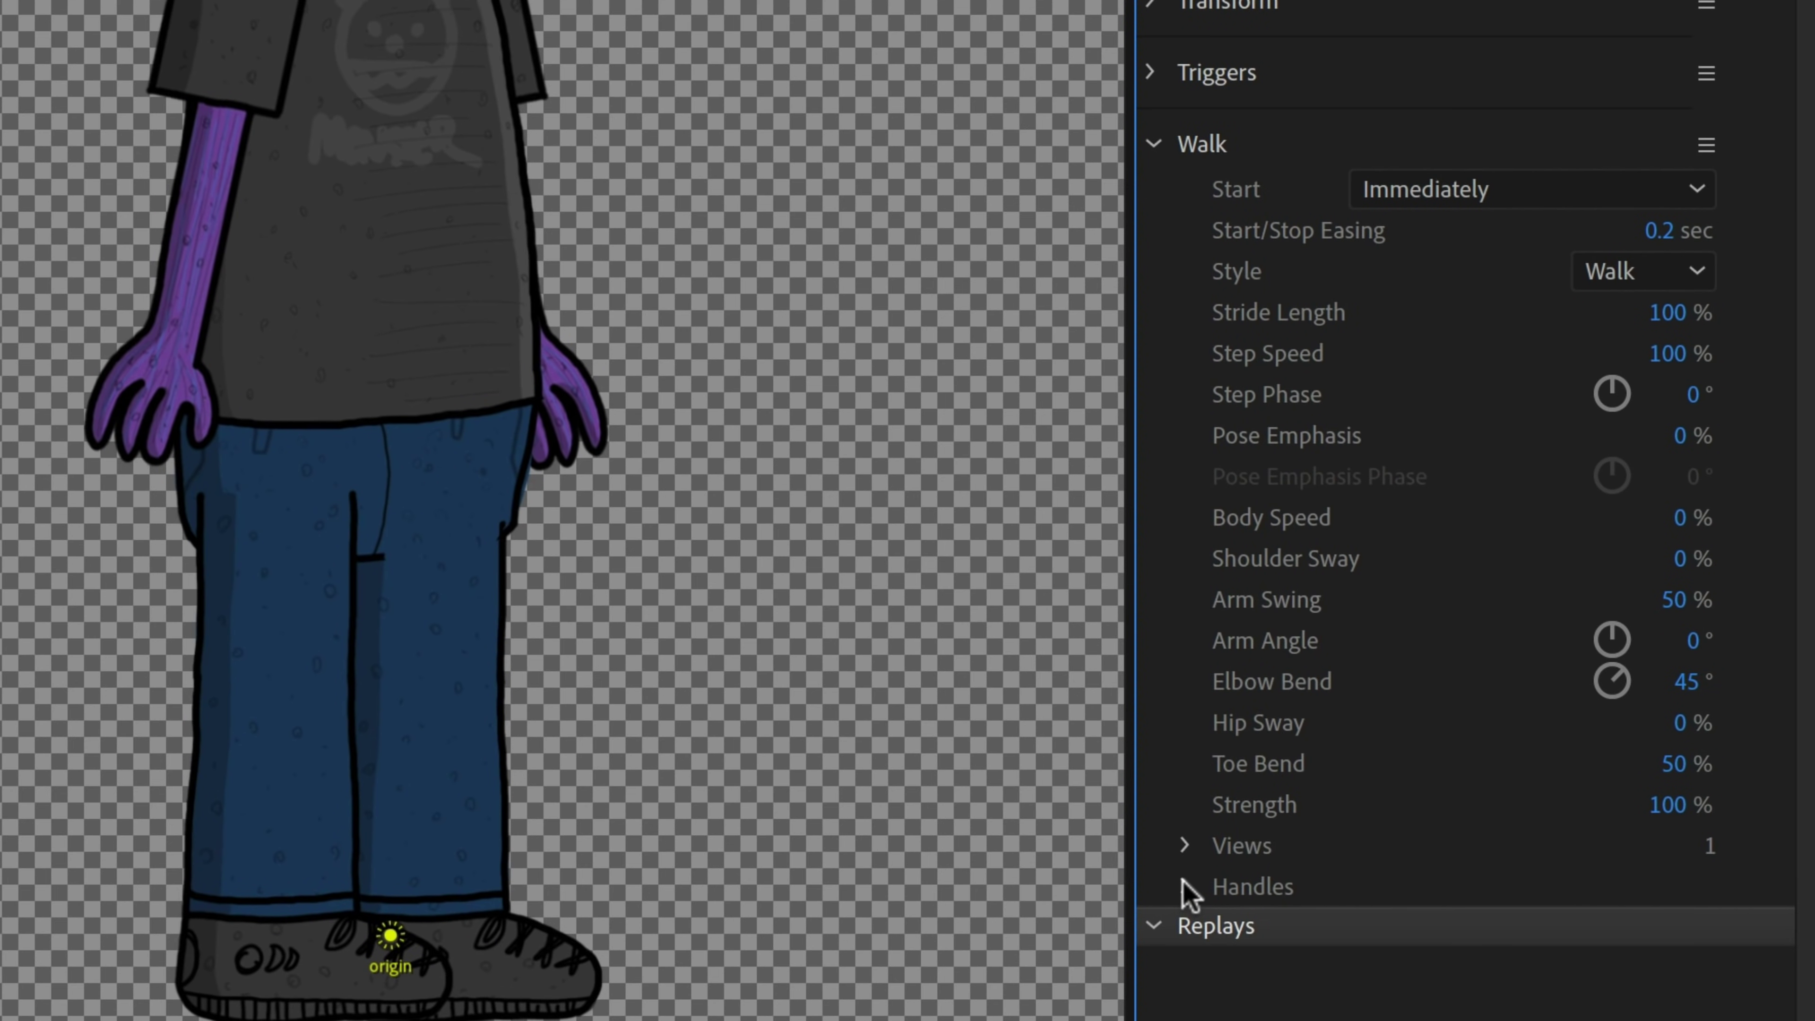
click(1186, 888)
scroll(1369, 765, down, 5)
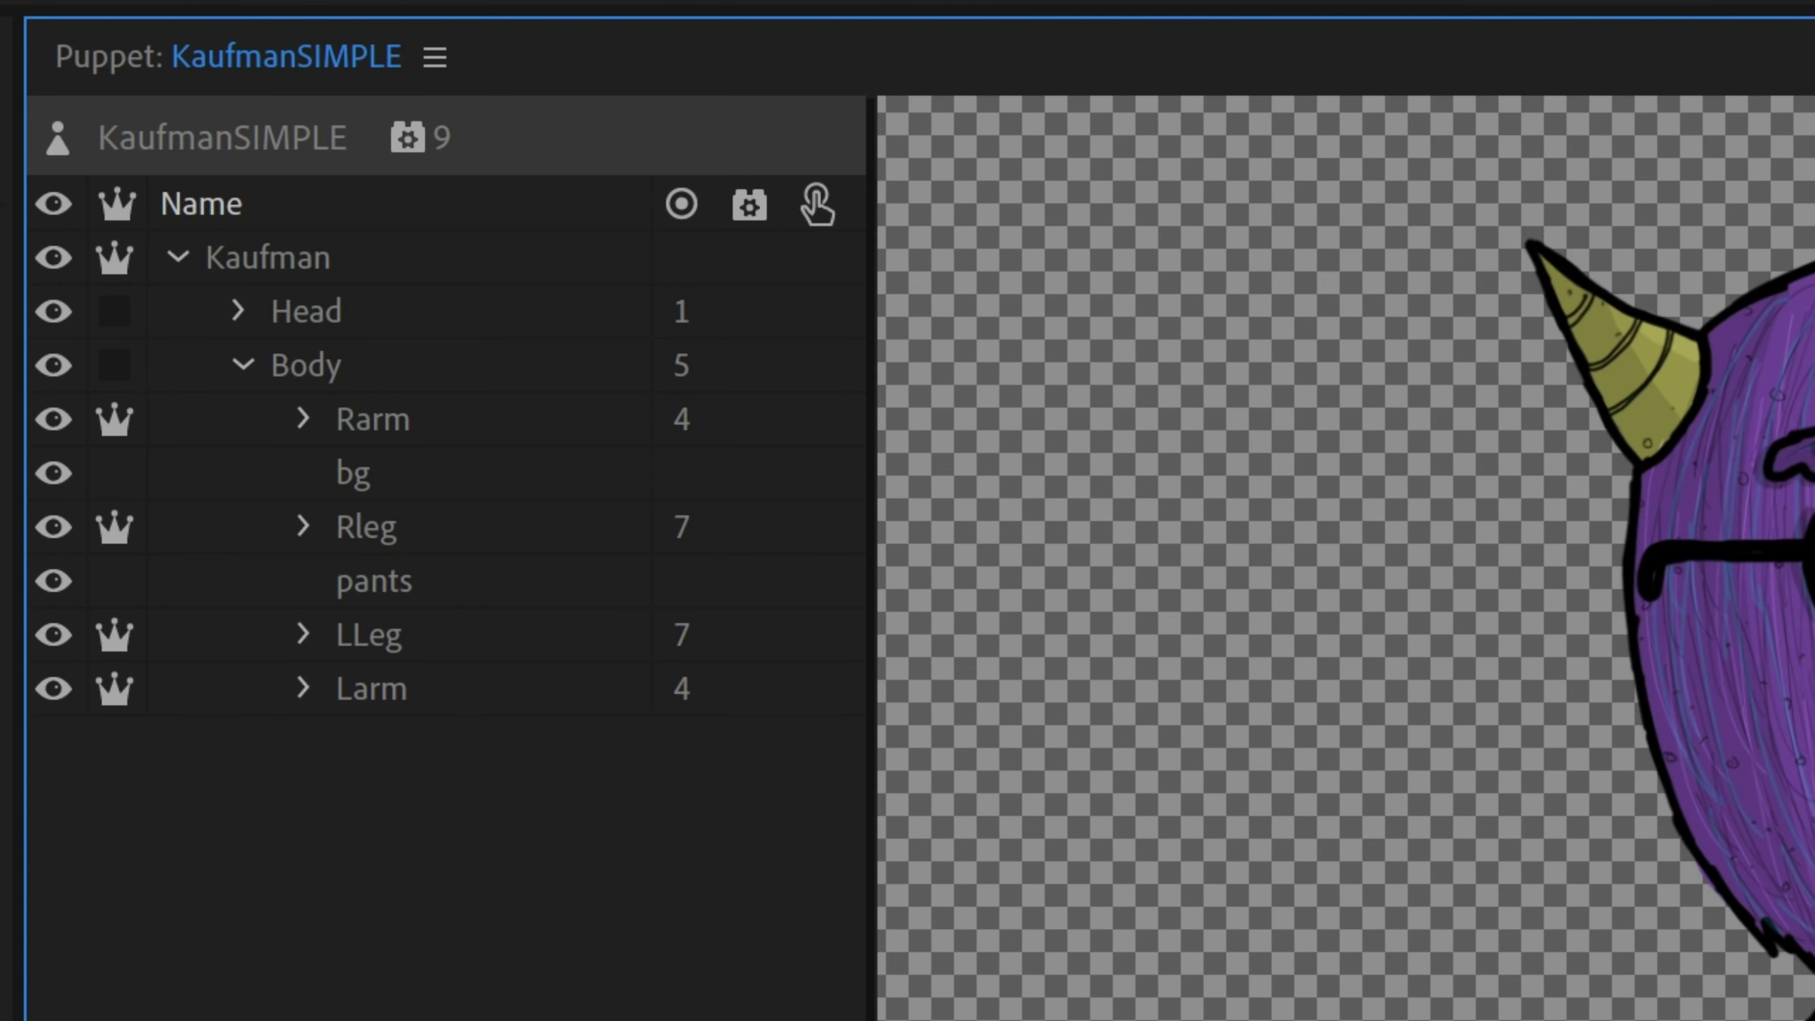
Set the attach style of the Larm, LLeg, Rleg and Rarm layers to Hinge
click(413, 706)
shift+click(393, 635)
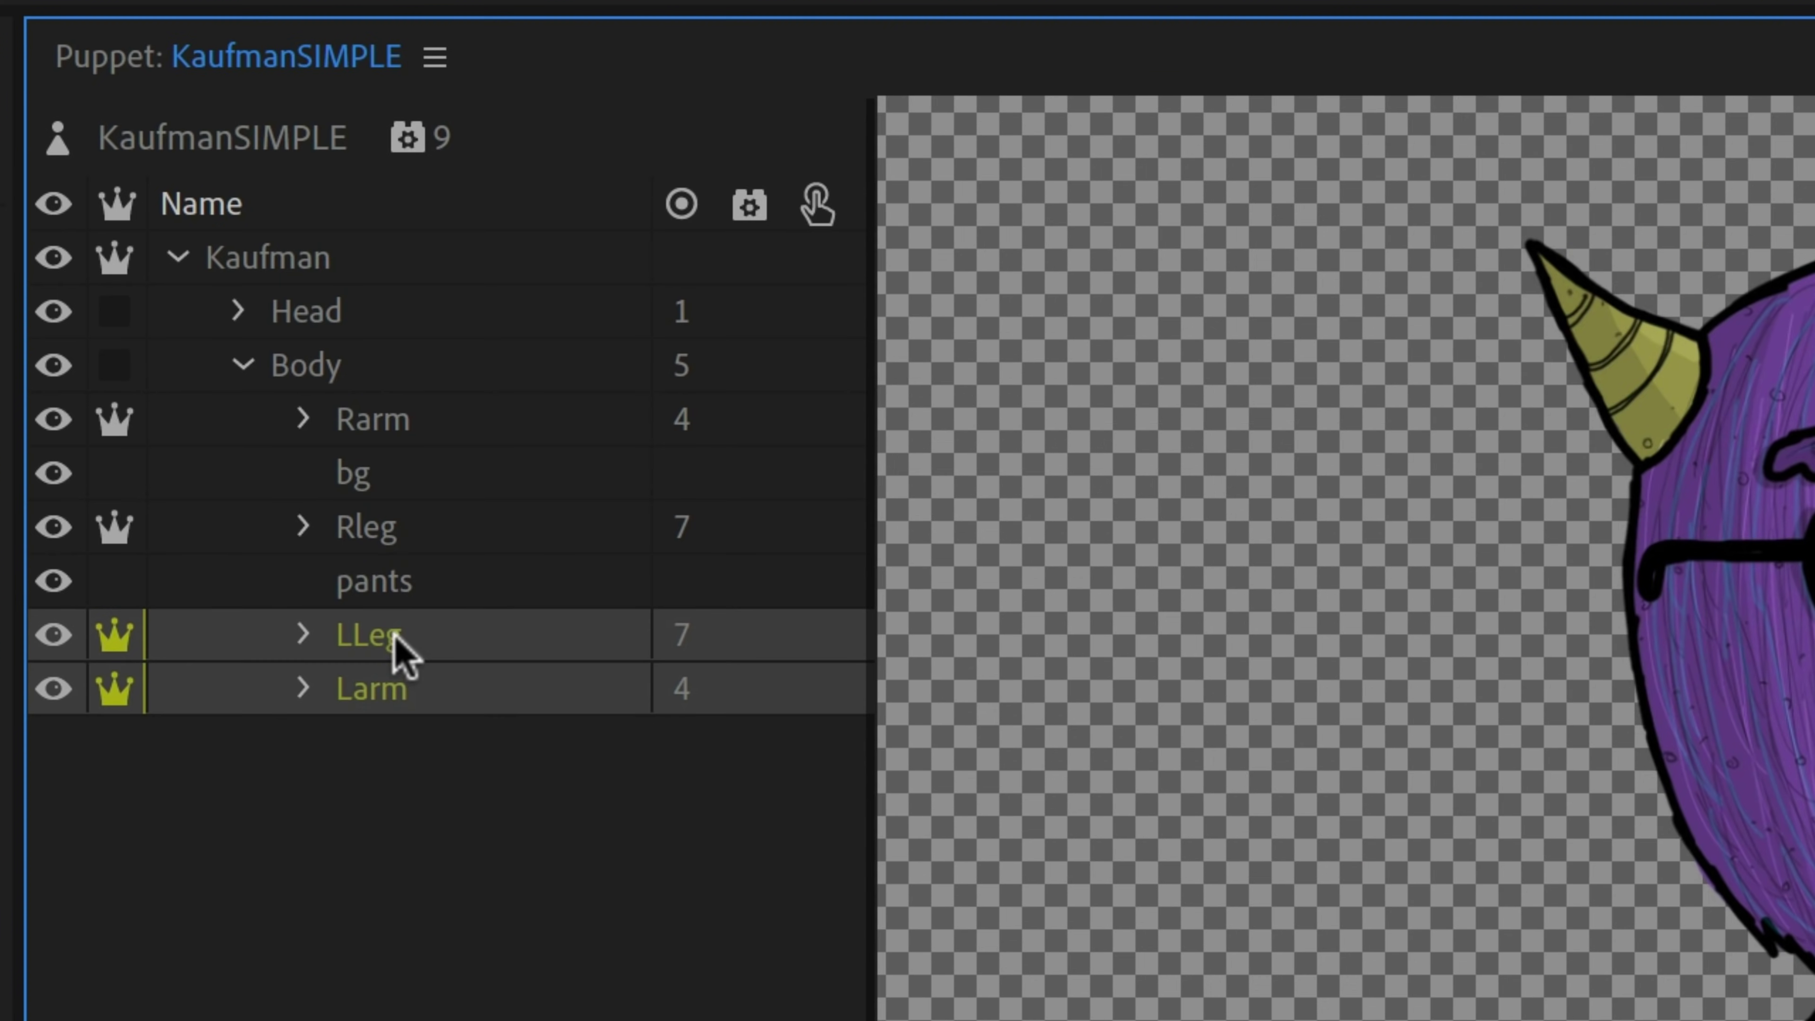
shift+click(380, 535)
shift+click(405, 418)
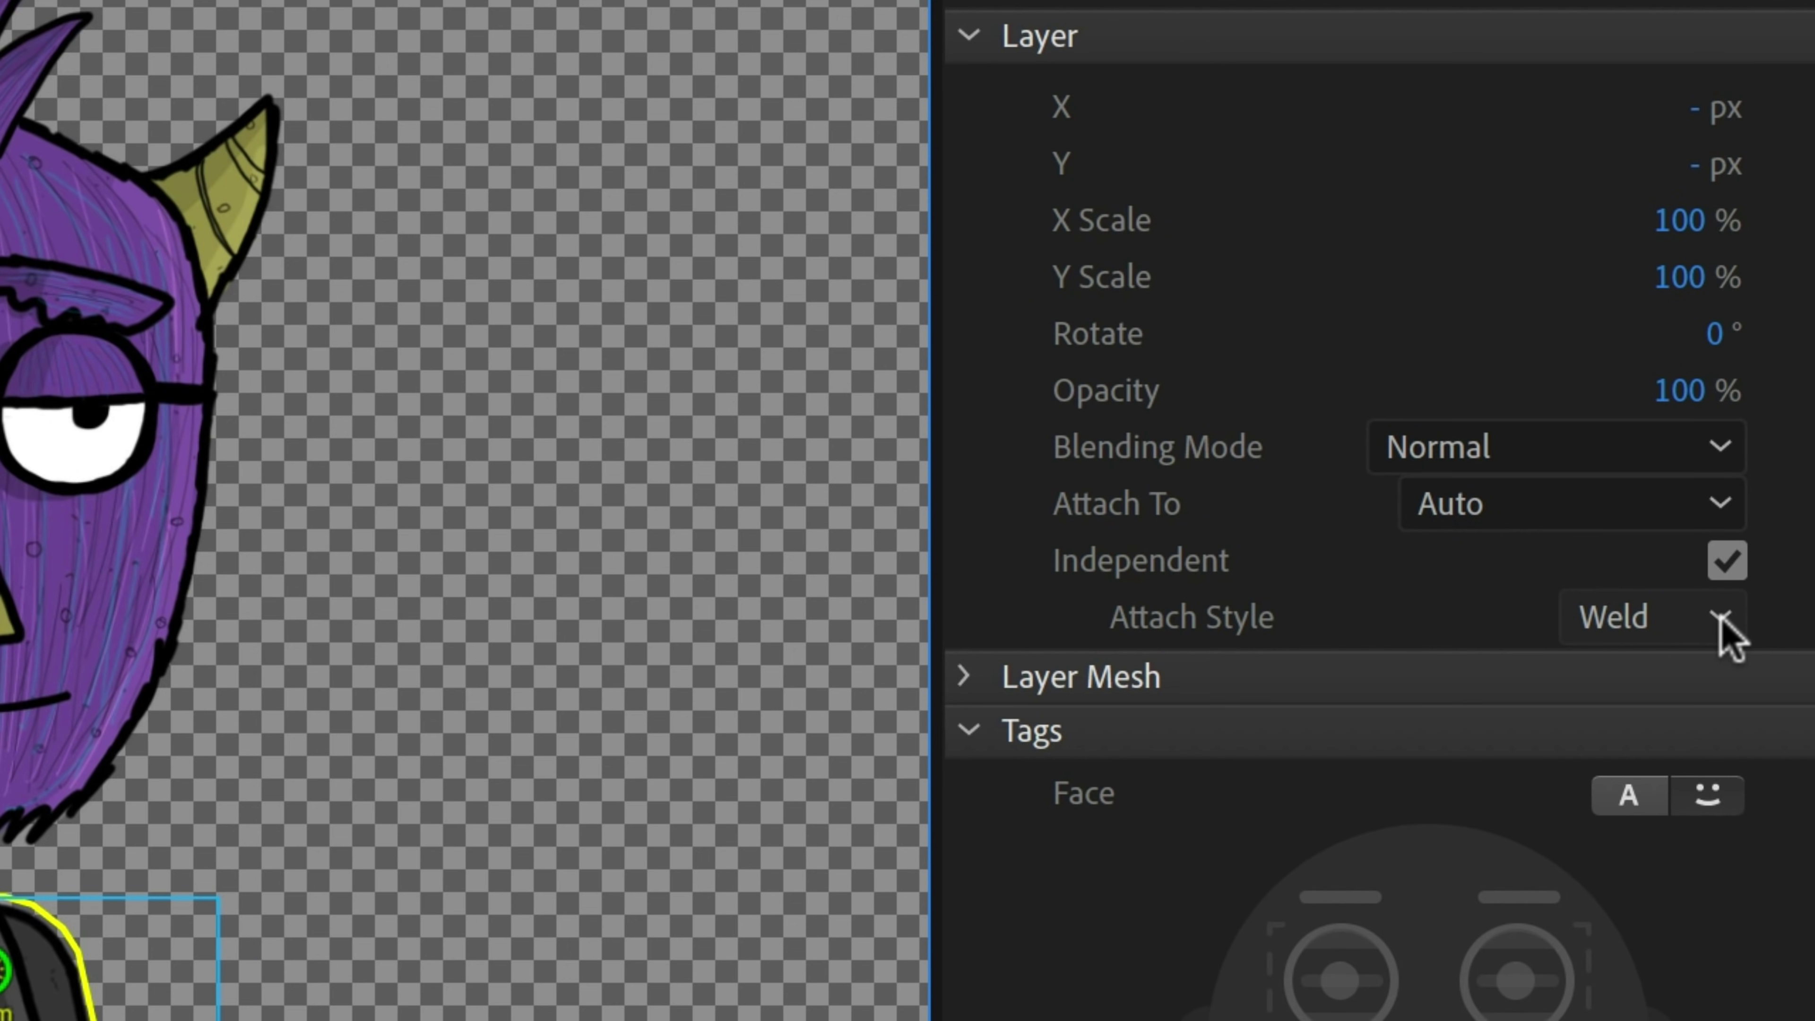
click(1721, 619)
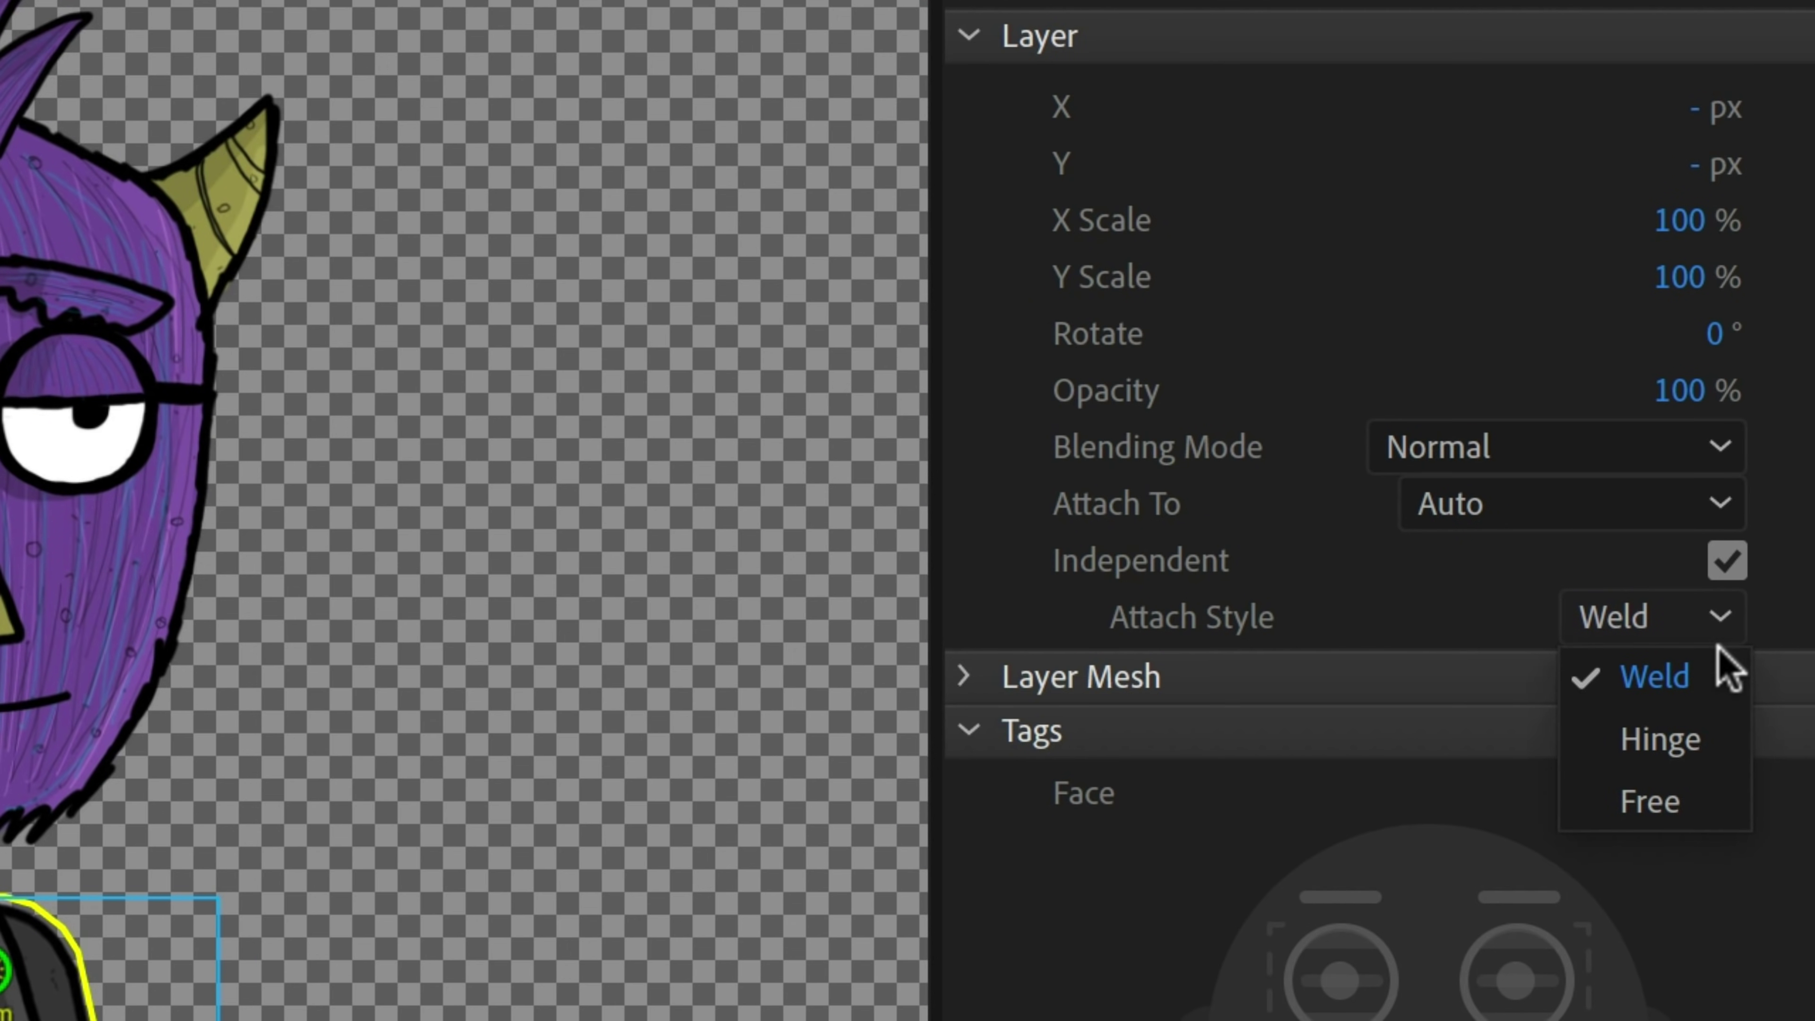
click(1712, 743)
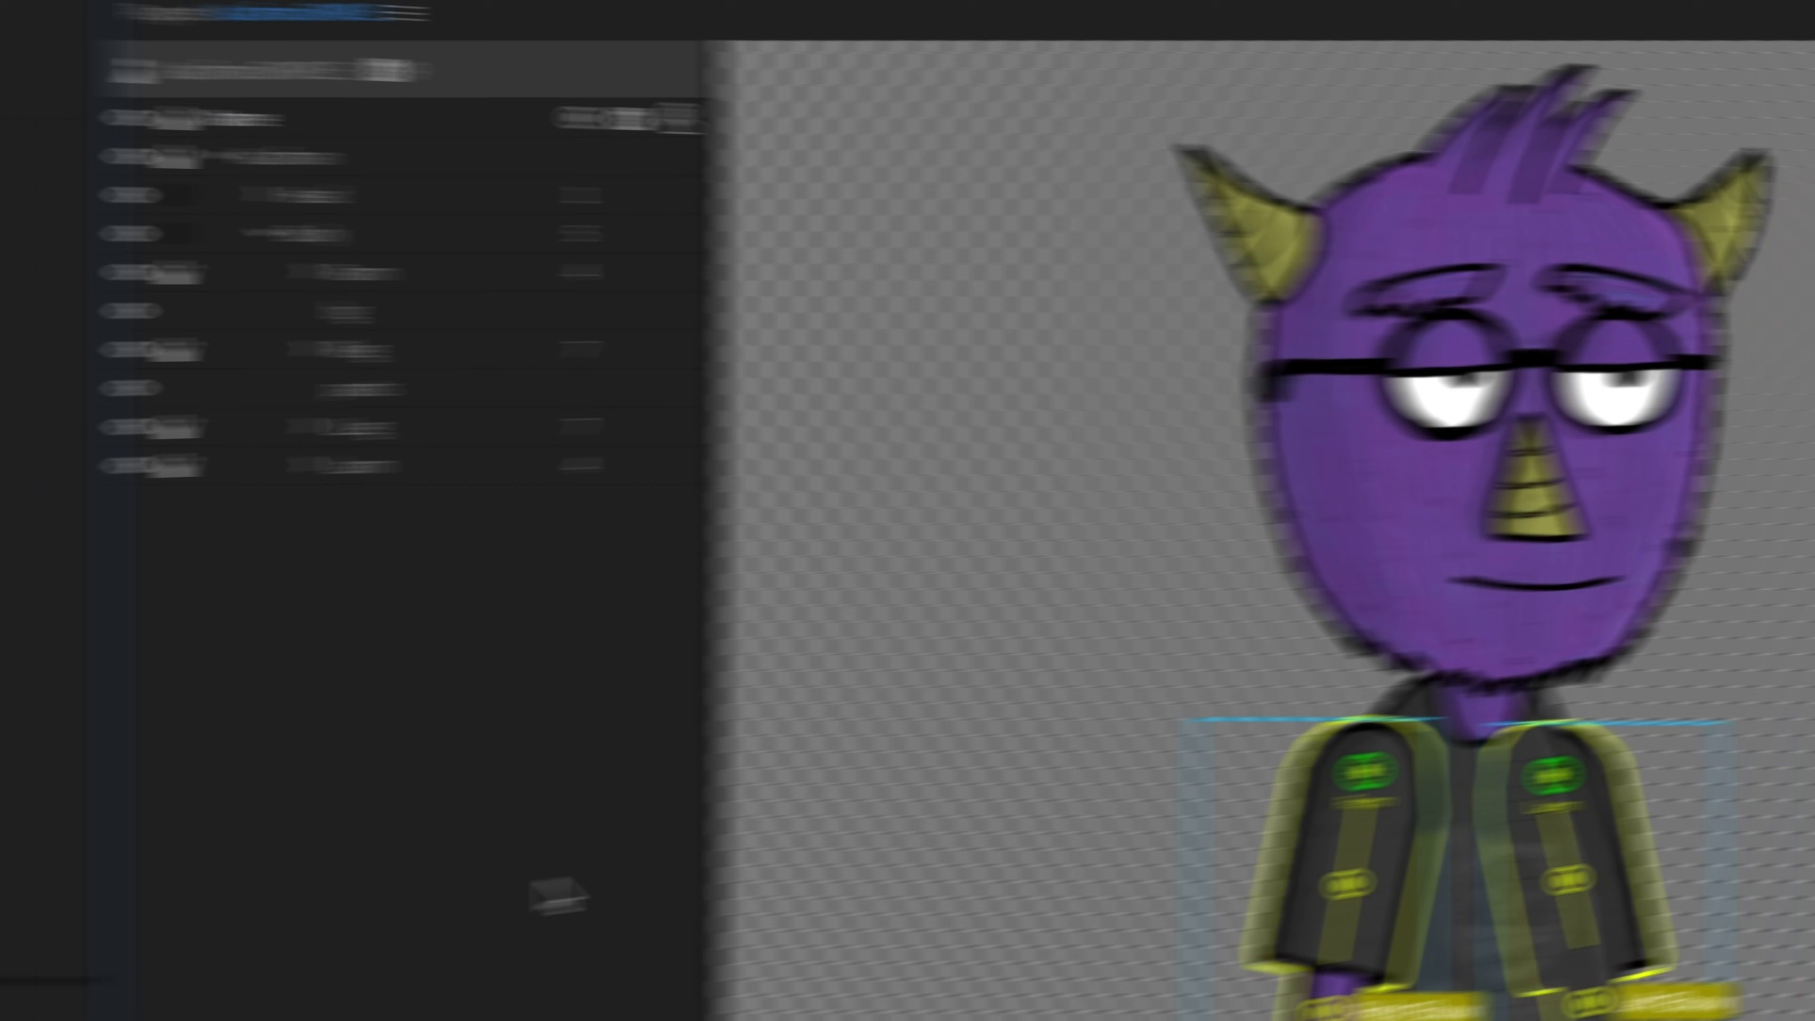
Create a new scene from the KaufmanSIMPLE puppet
click(559, 894)
click(314, 471)
click(304, 117)
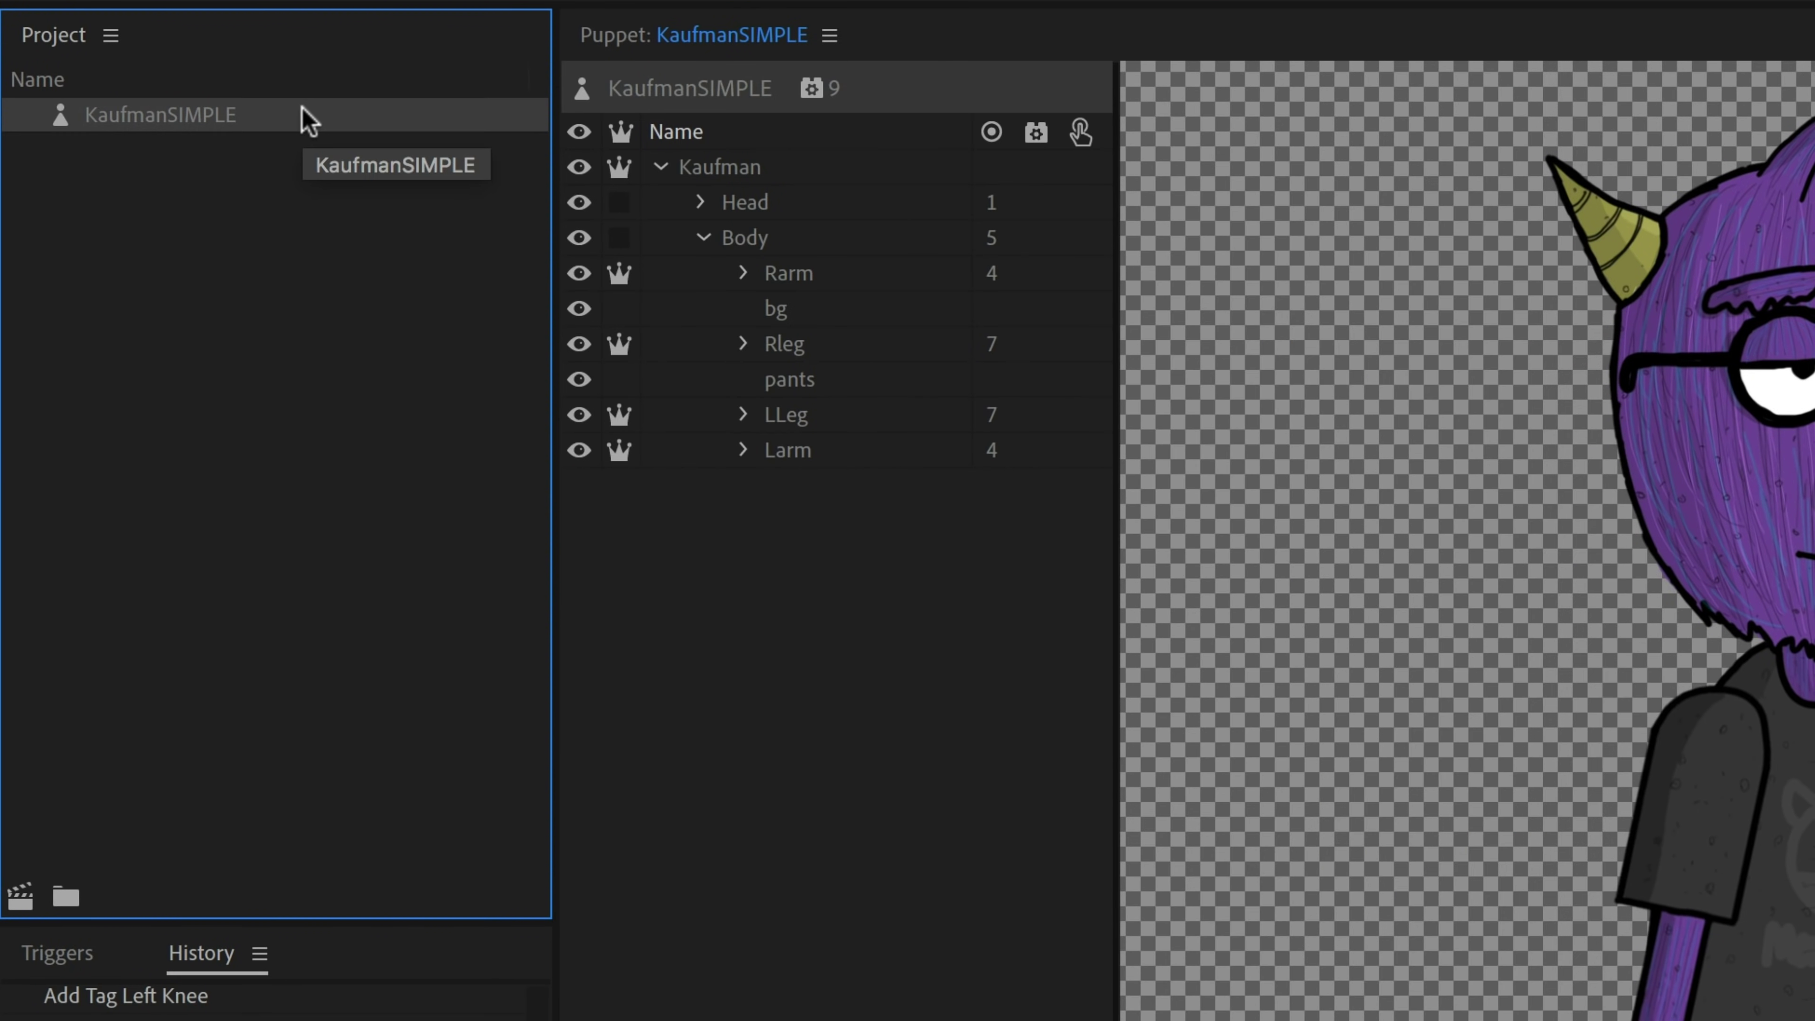
click(20, 900)
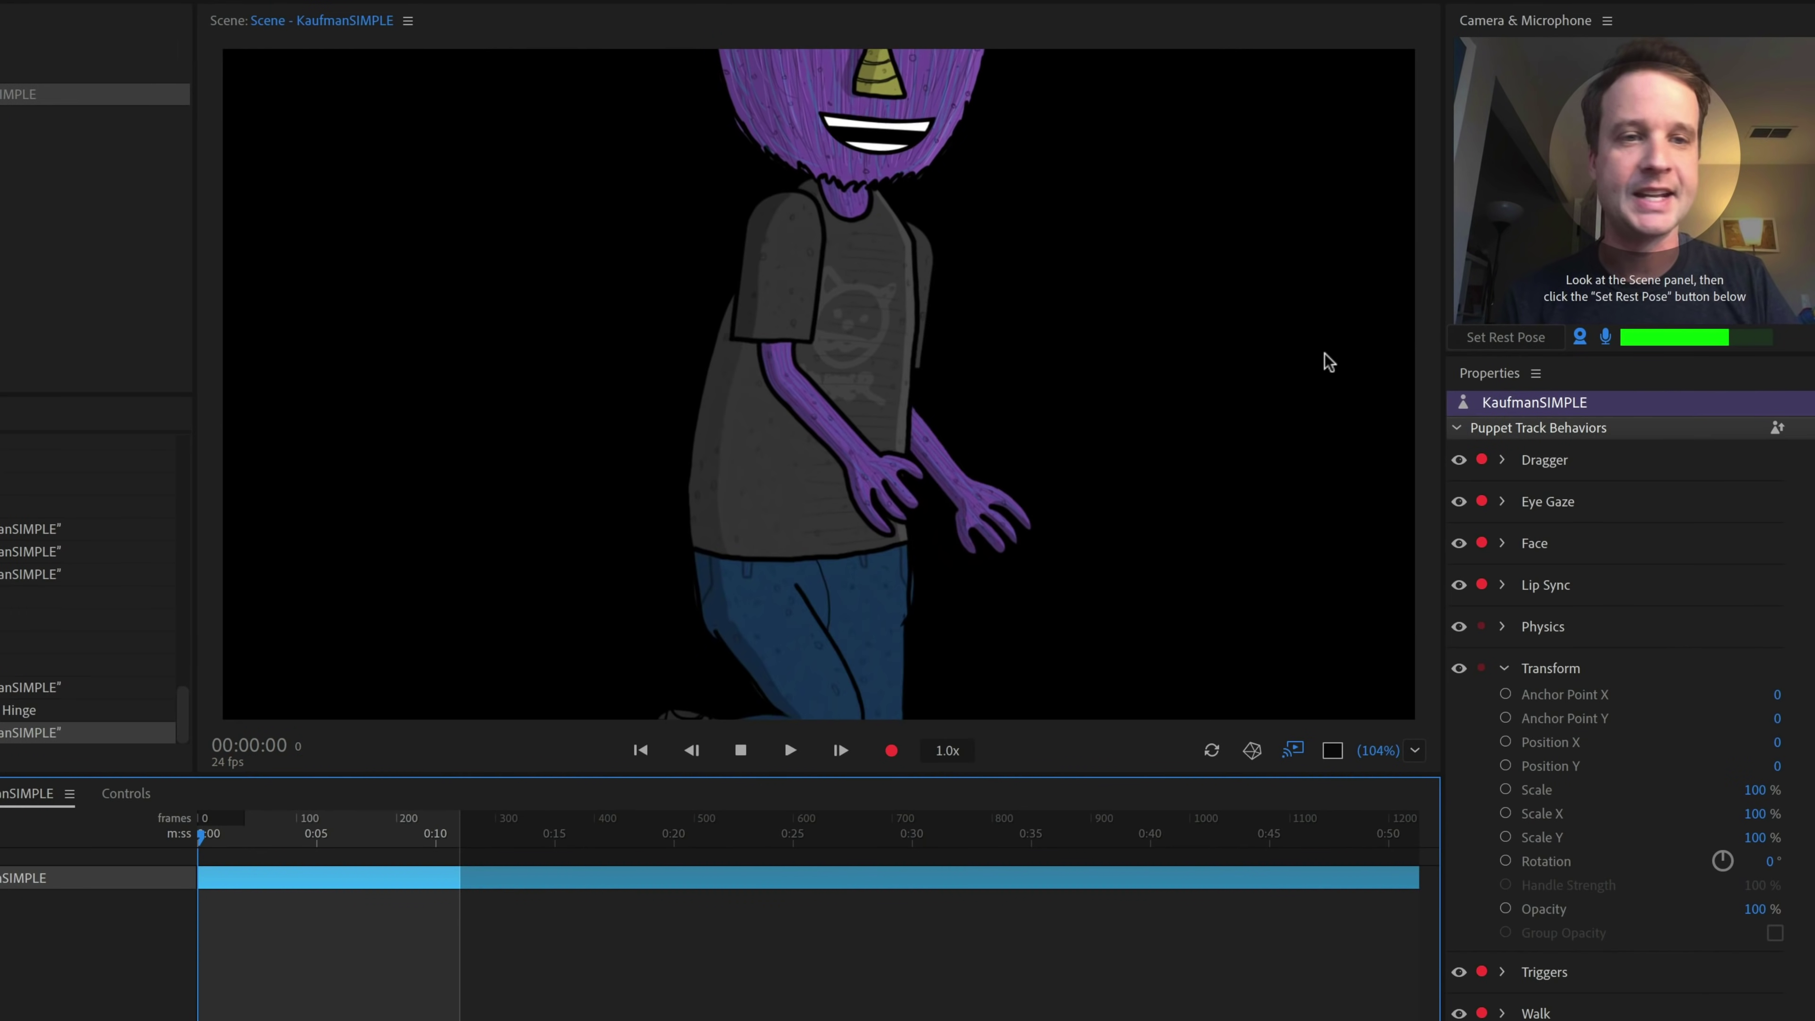
Set the rest pose for face tracking and scale the puppet down so its whole body fits the scene
click(1629, 242)
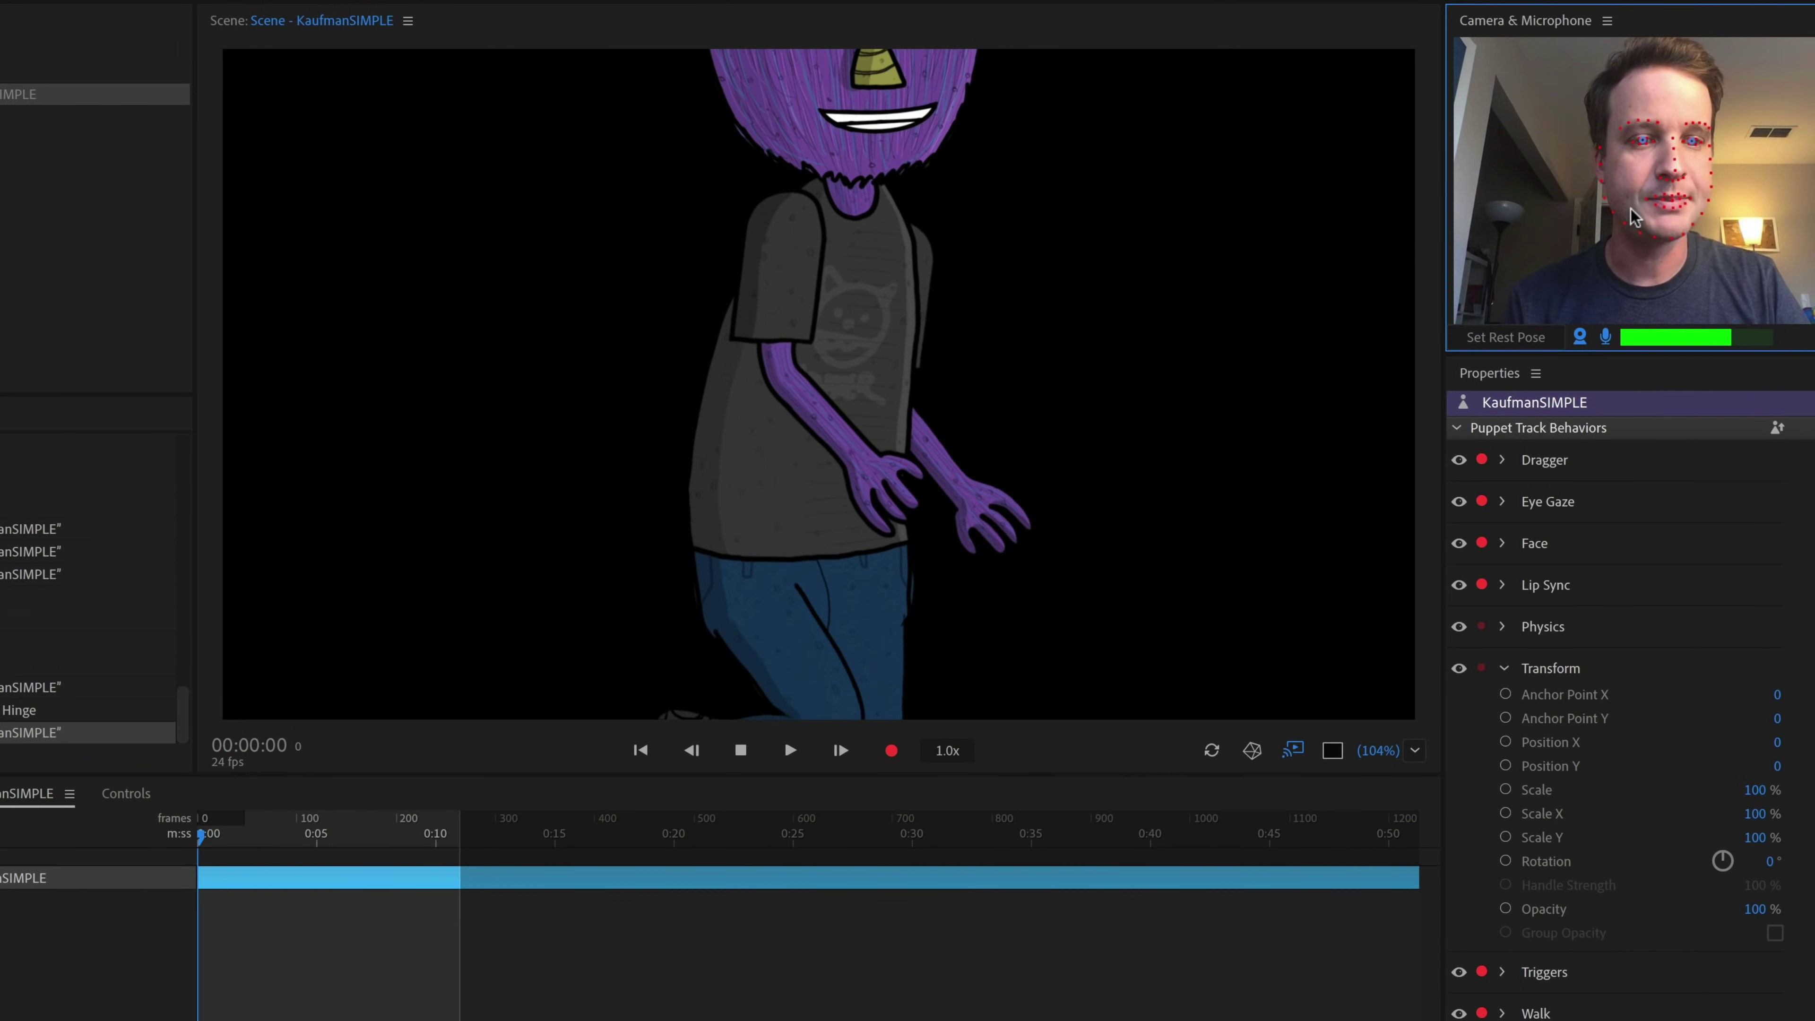
drag(1754, 789, 1537, 771)
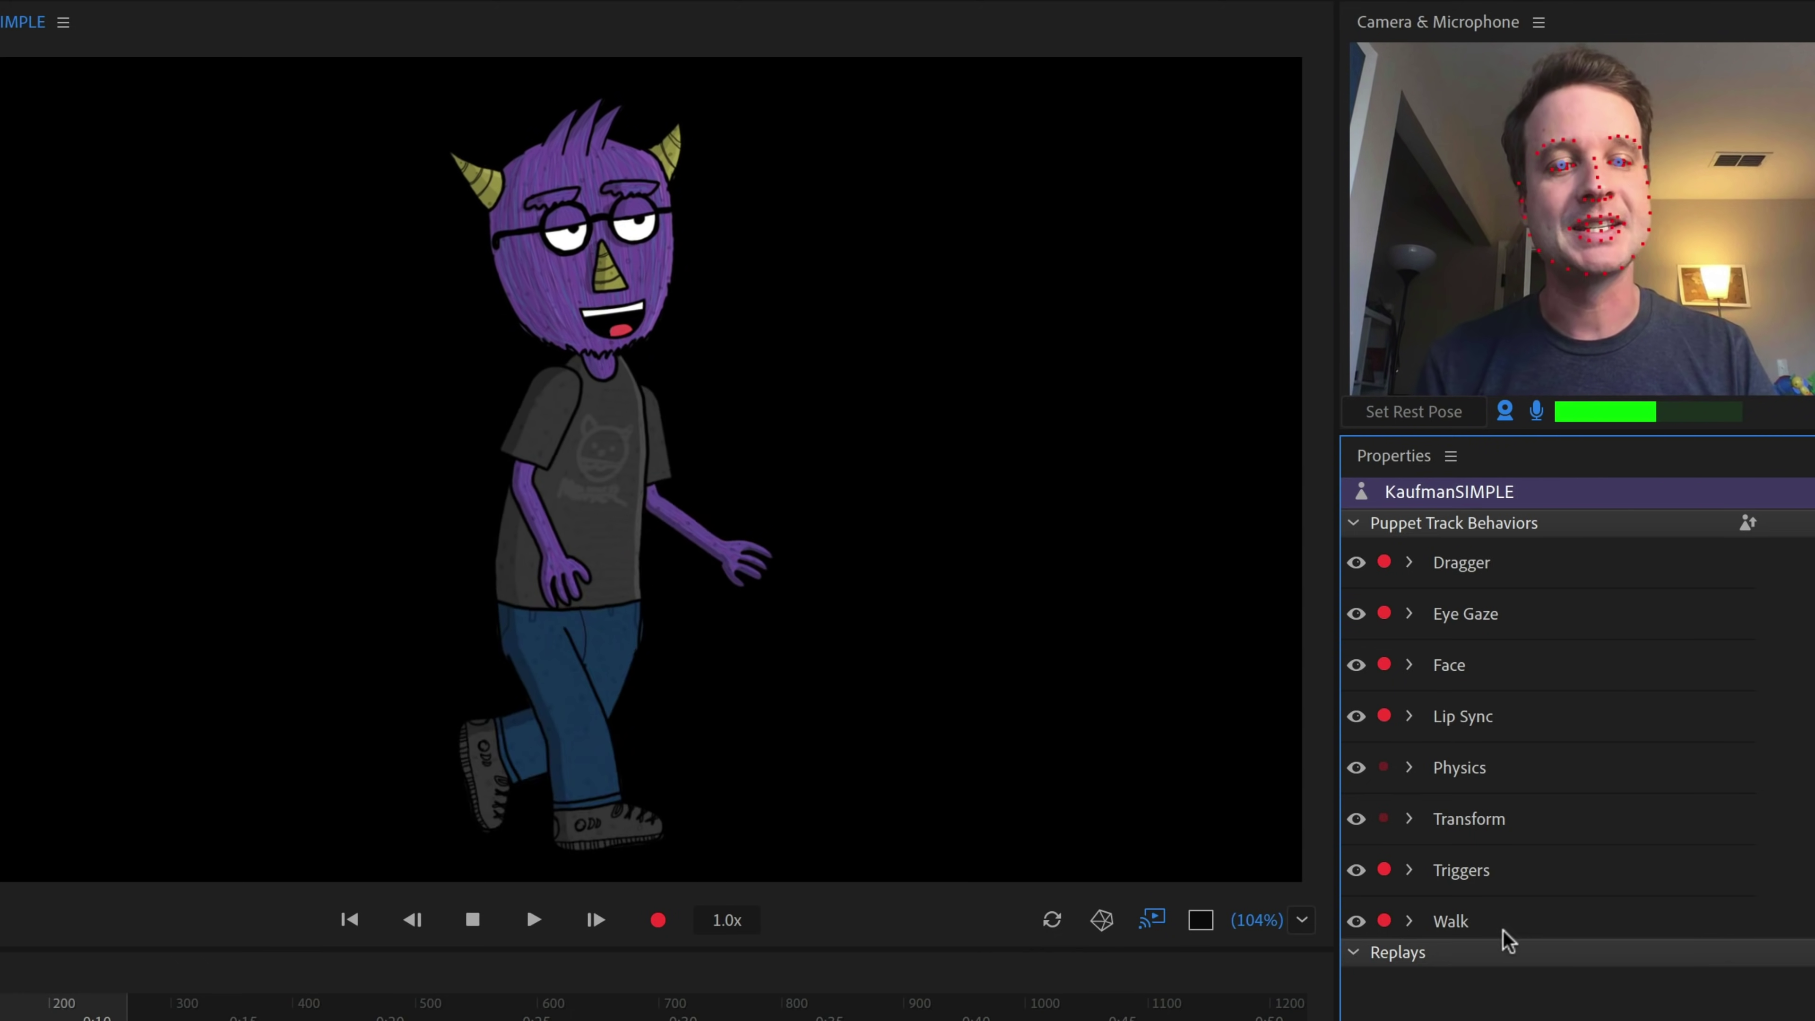
Set the Walk behavior's Start to With Left & Right Arrow keys and test the puppet's walk
click(1409, 920)
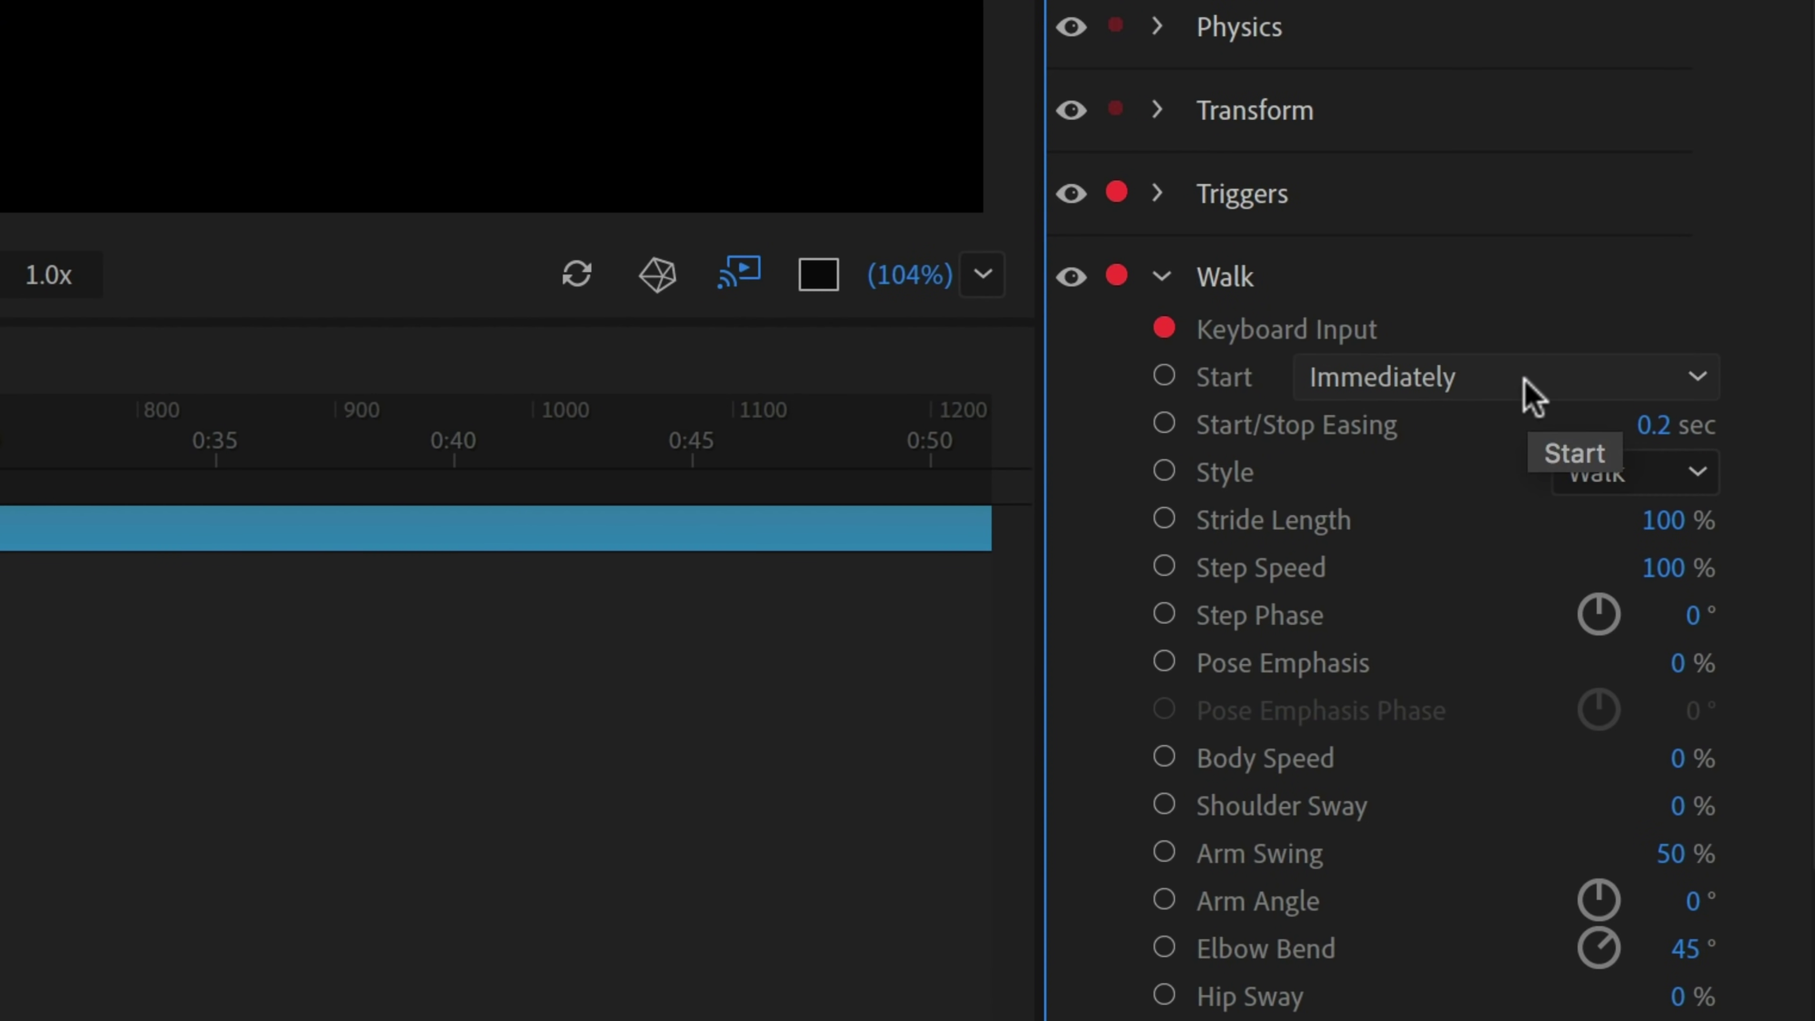
click(1525, 394)
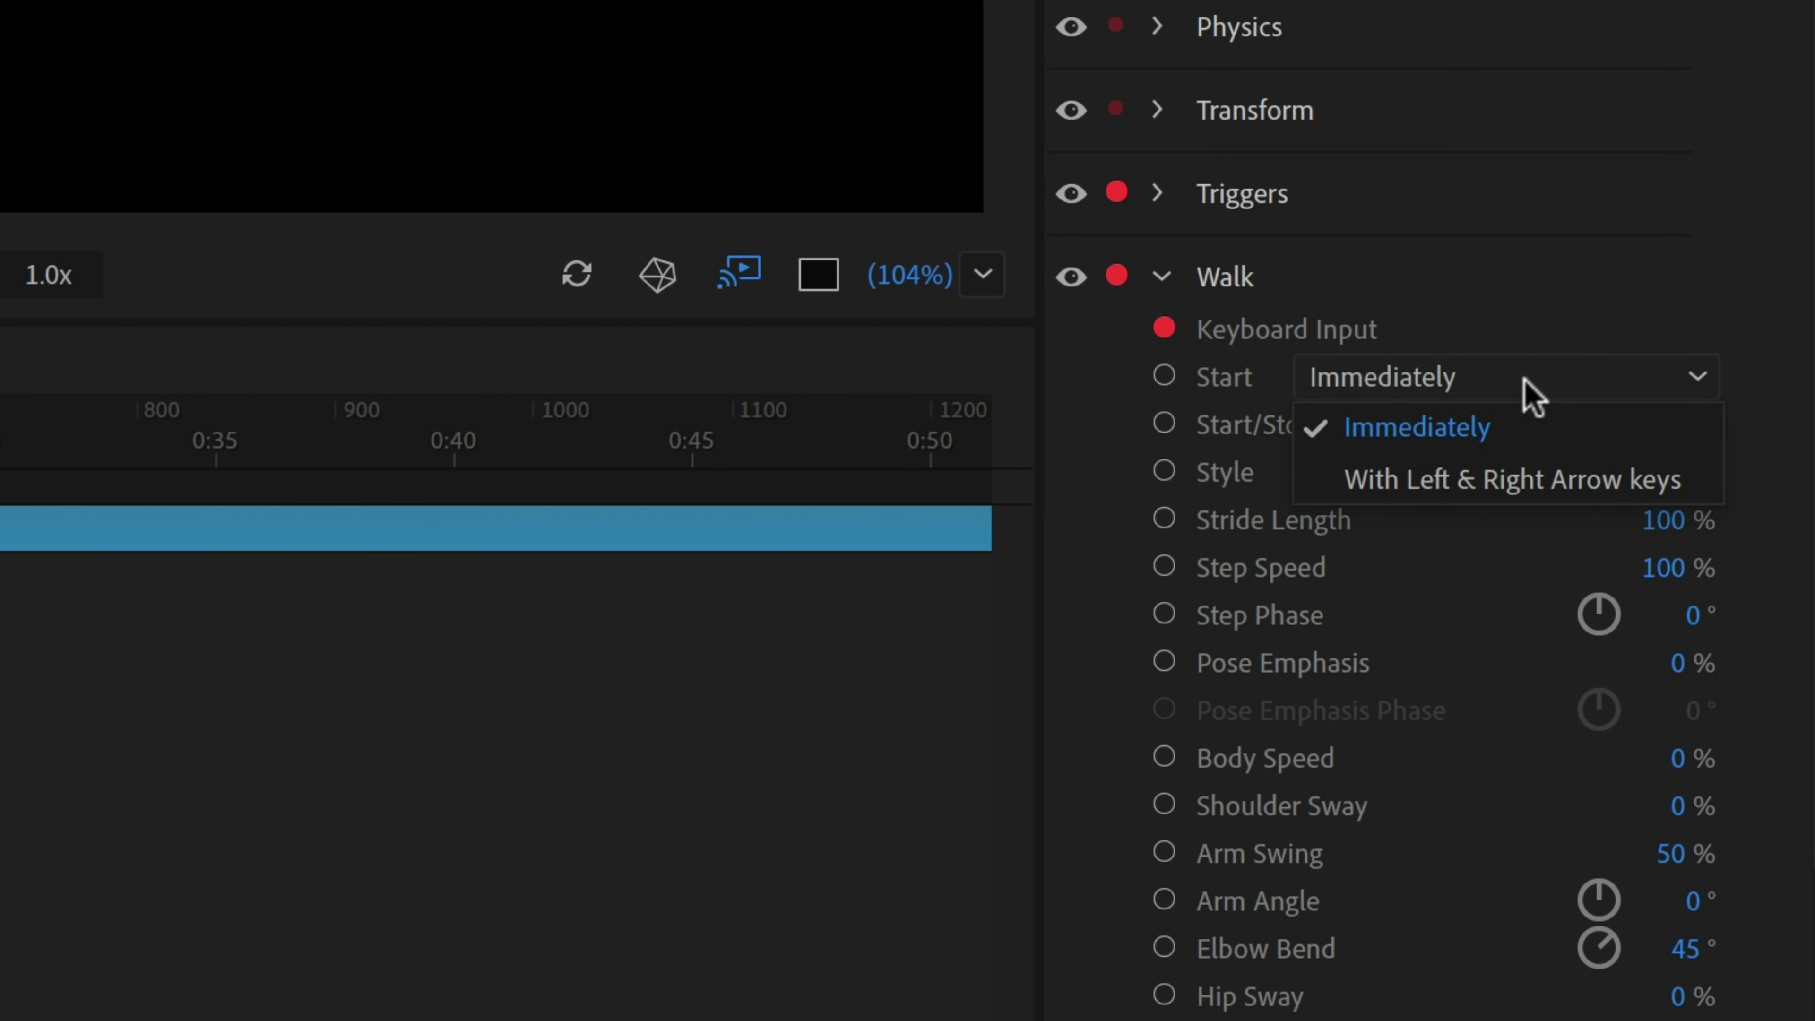
click(1546, 480)
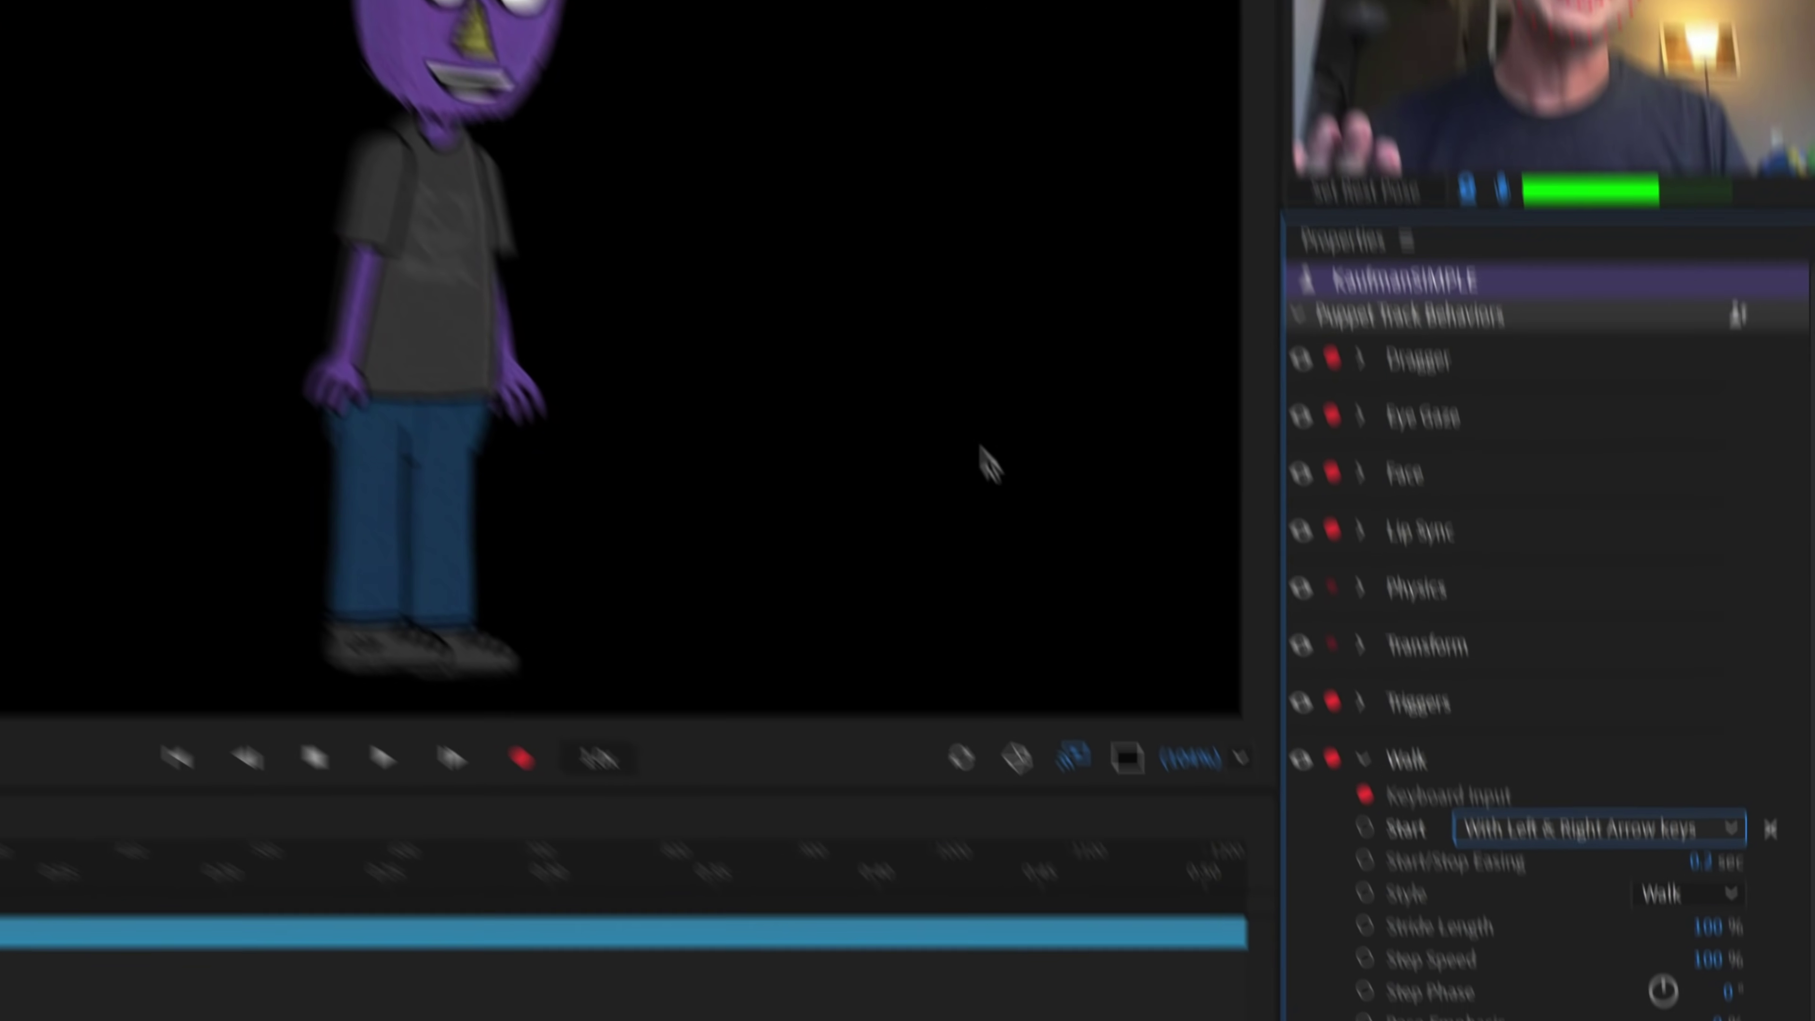
key(Left)
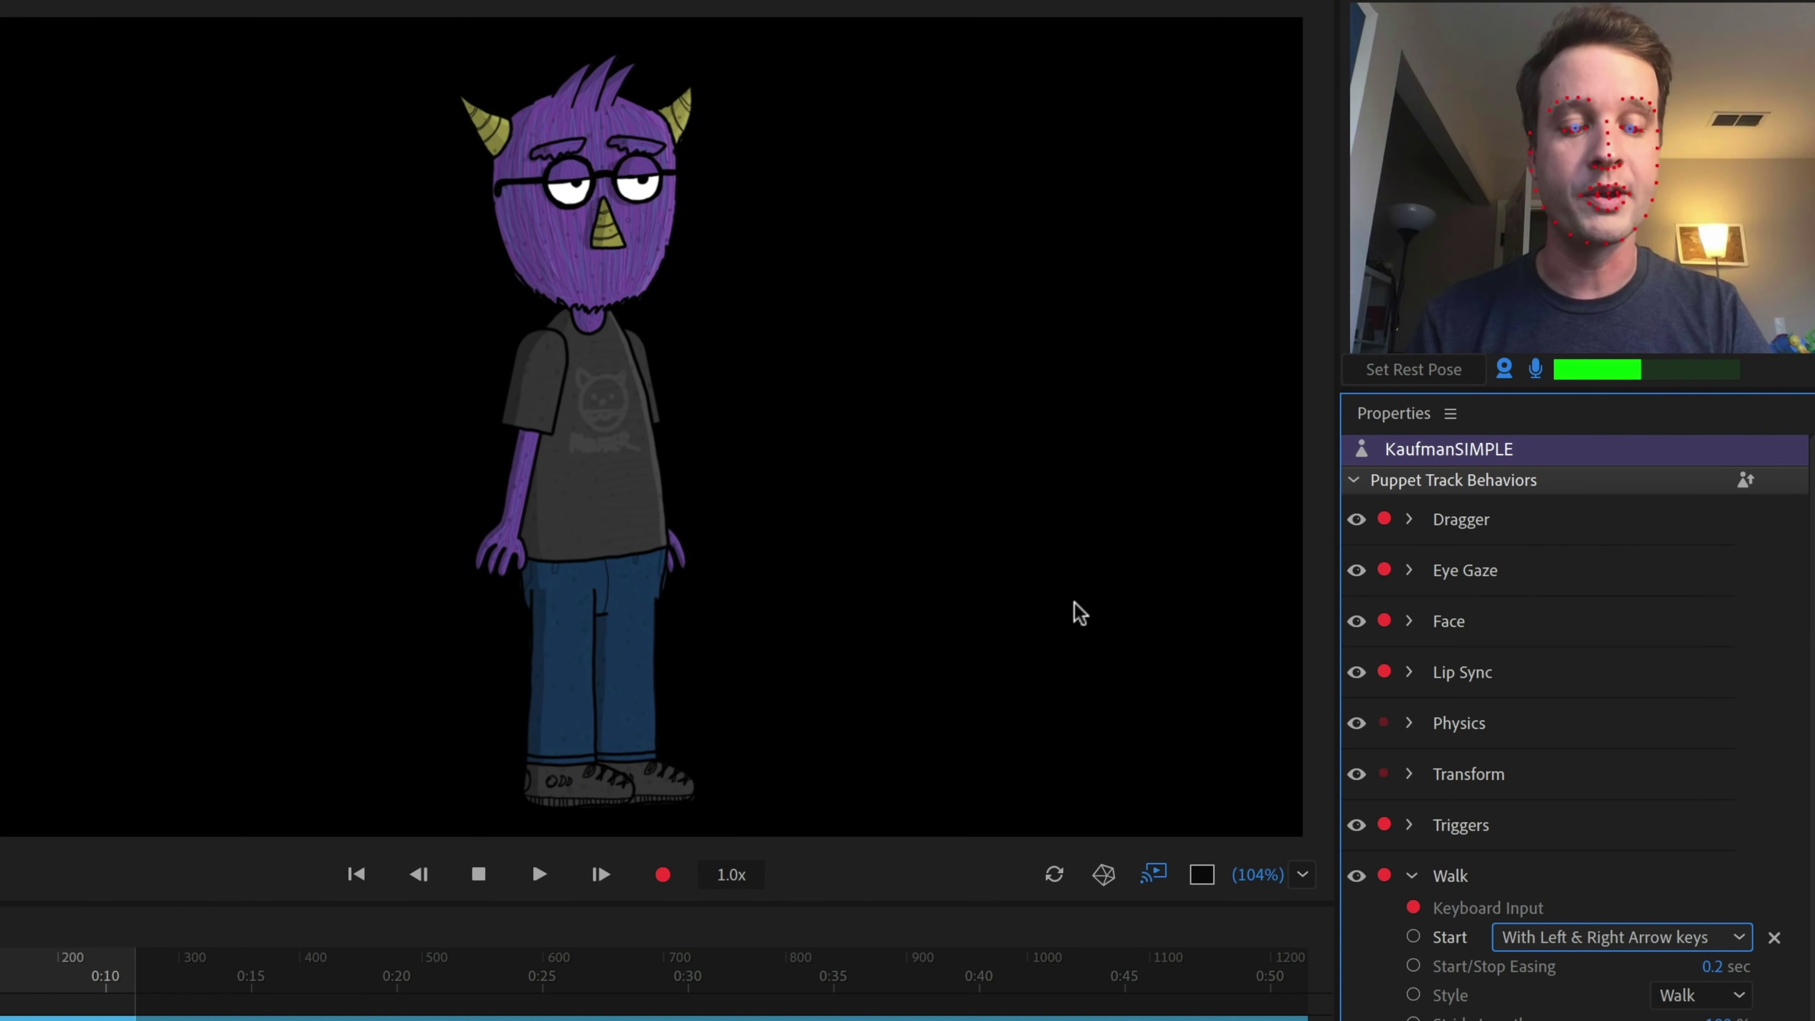
key(Right)
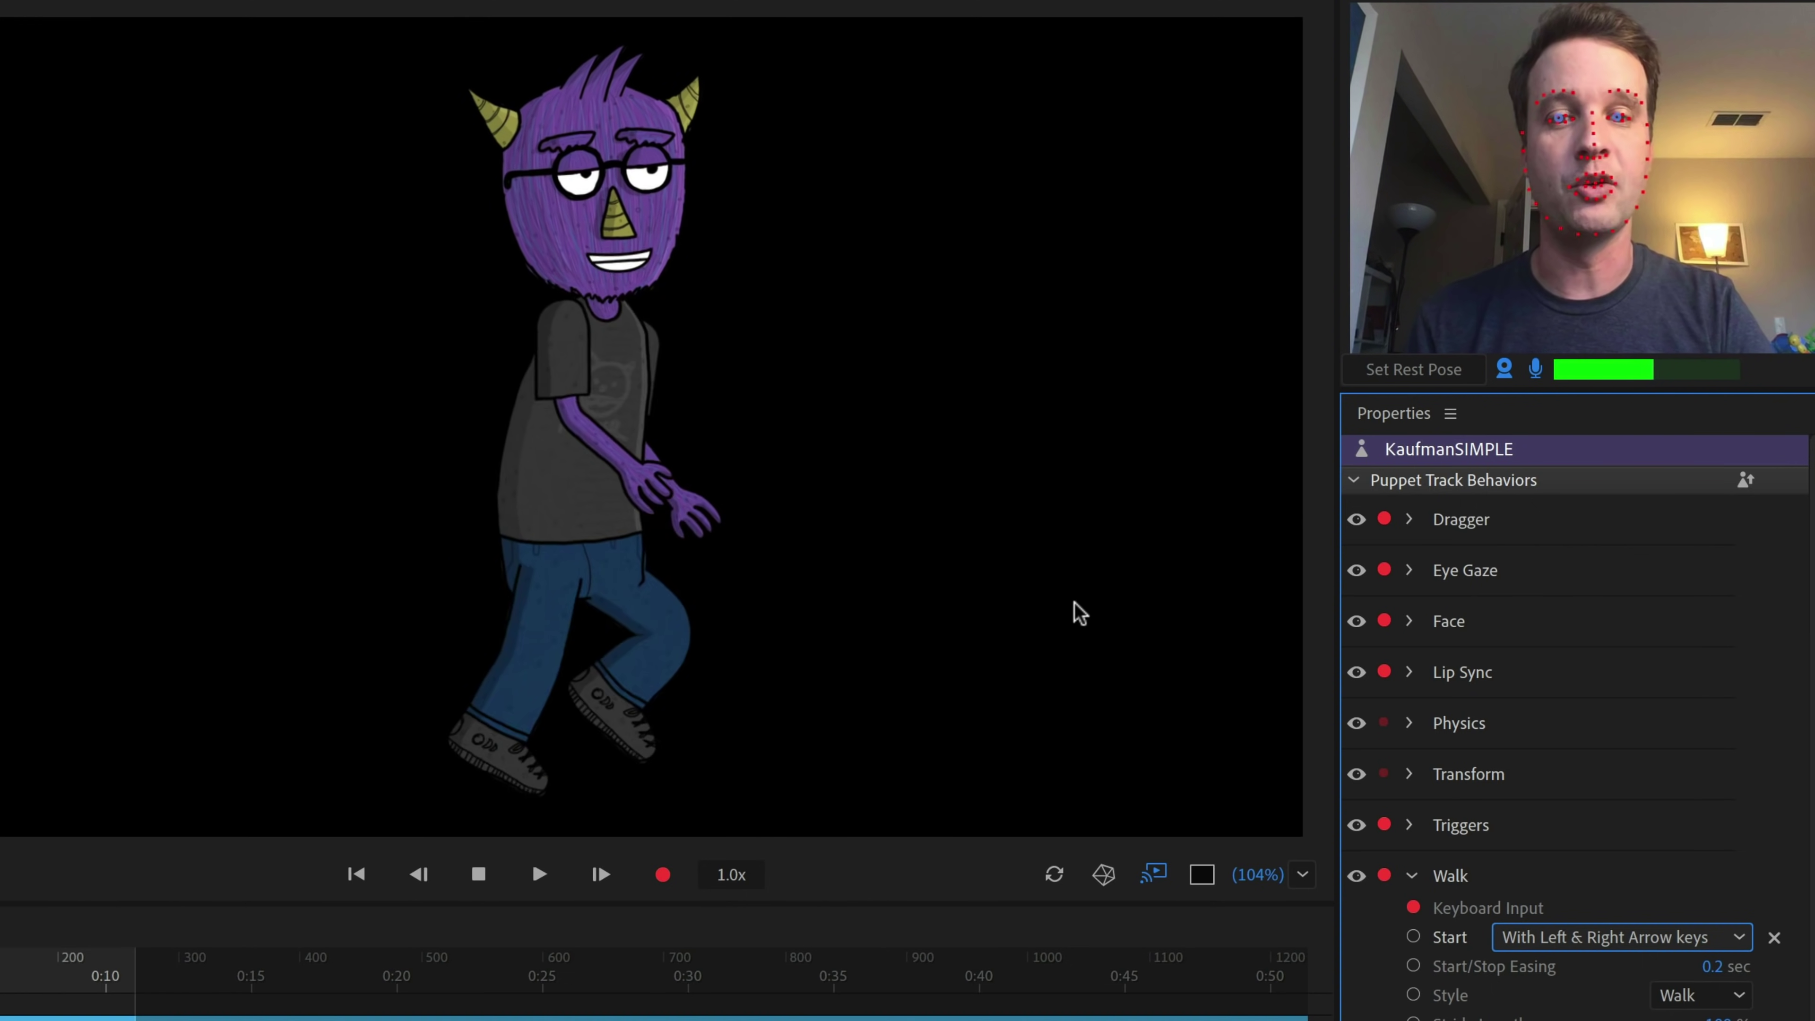
key(Right)
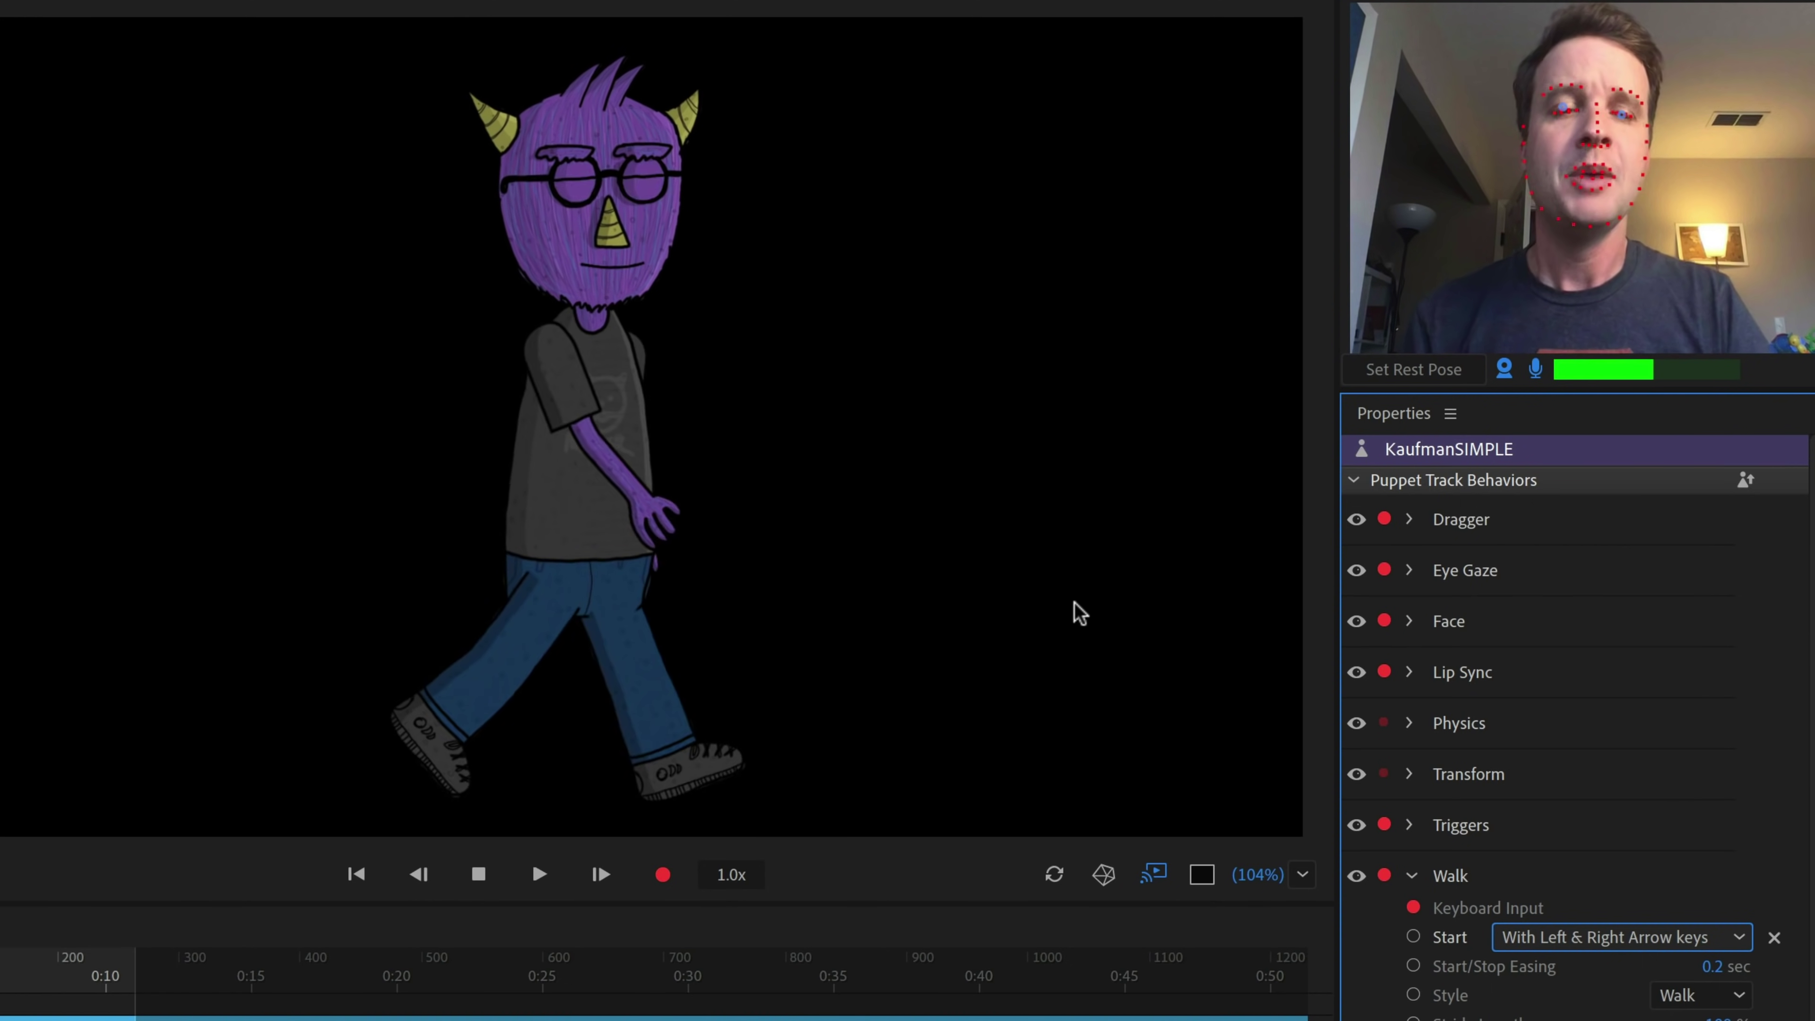
key(Right)
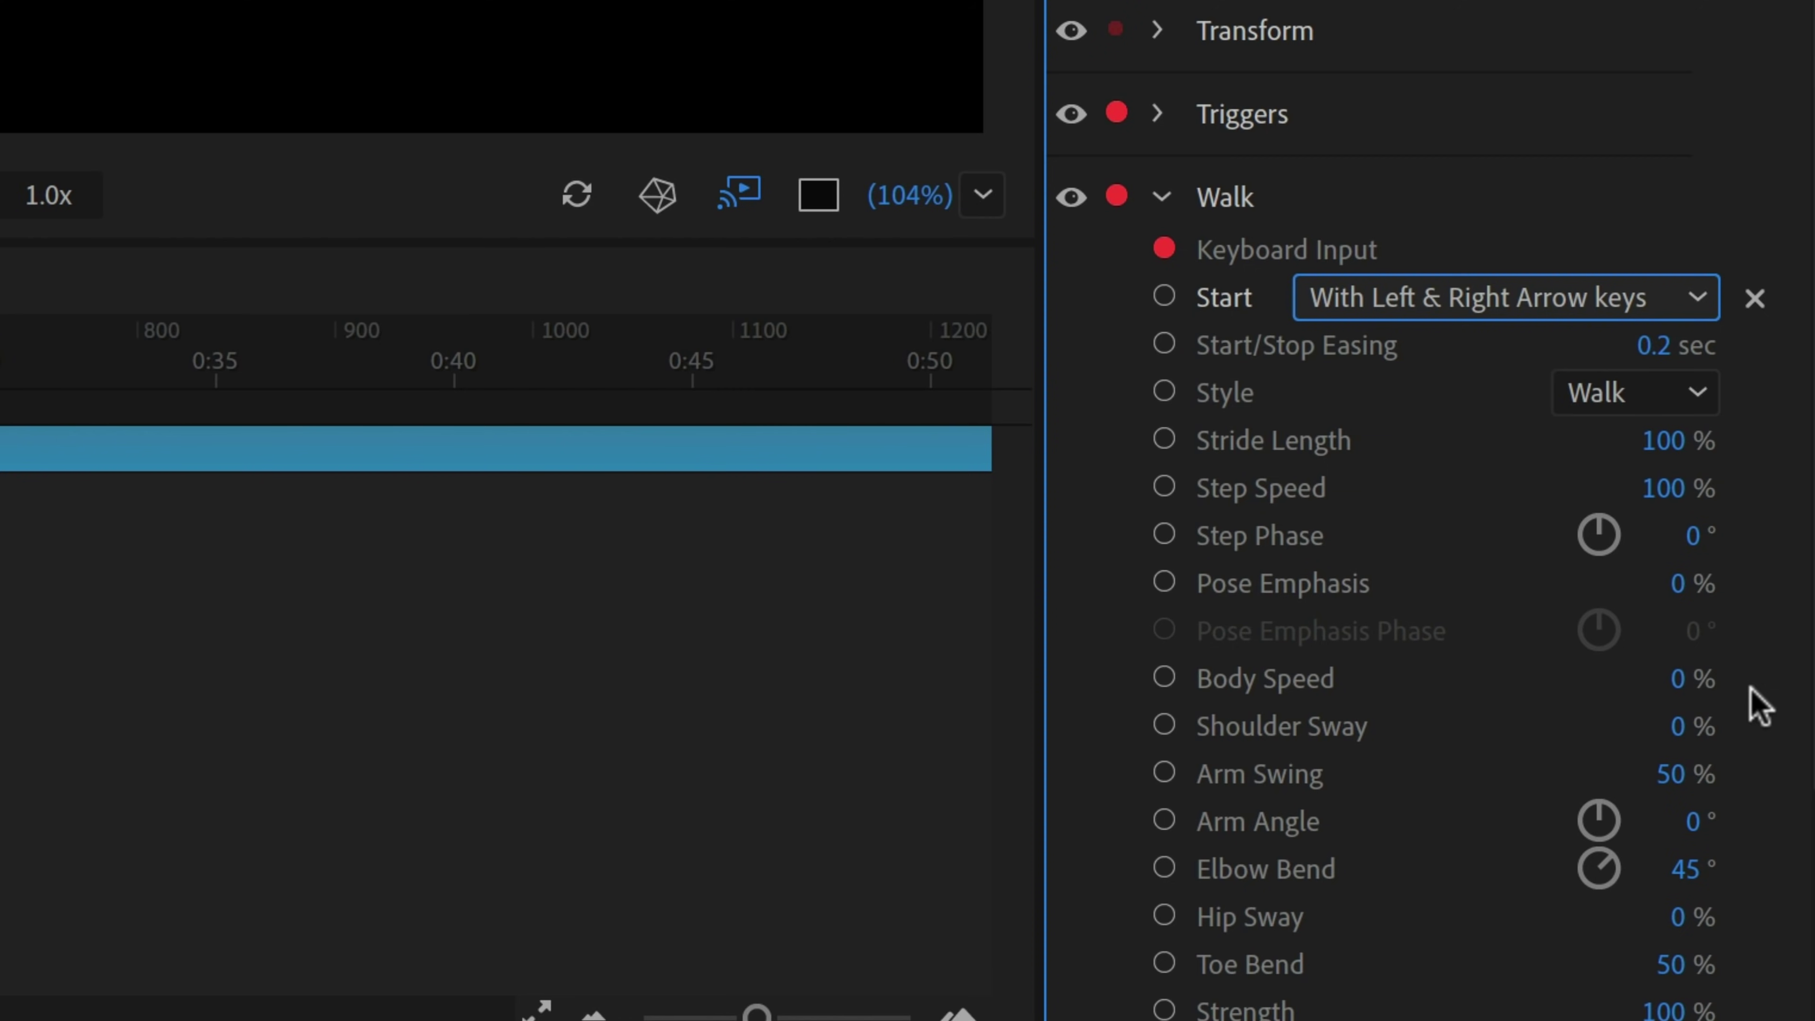
Set the Walk behavior's Body Speed to 100% and test walking the puppet across the scene in both directions
click(1690, 679)
text(10)
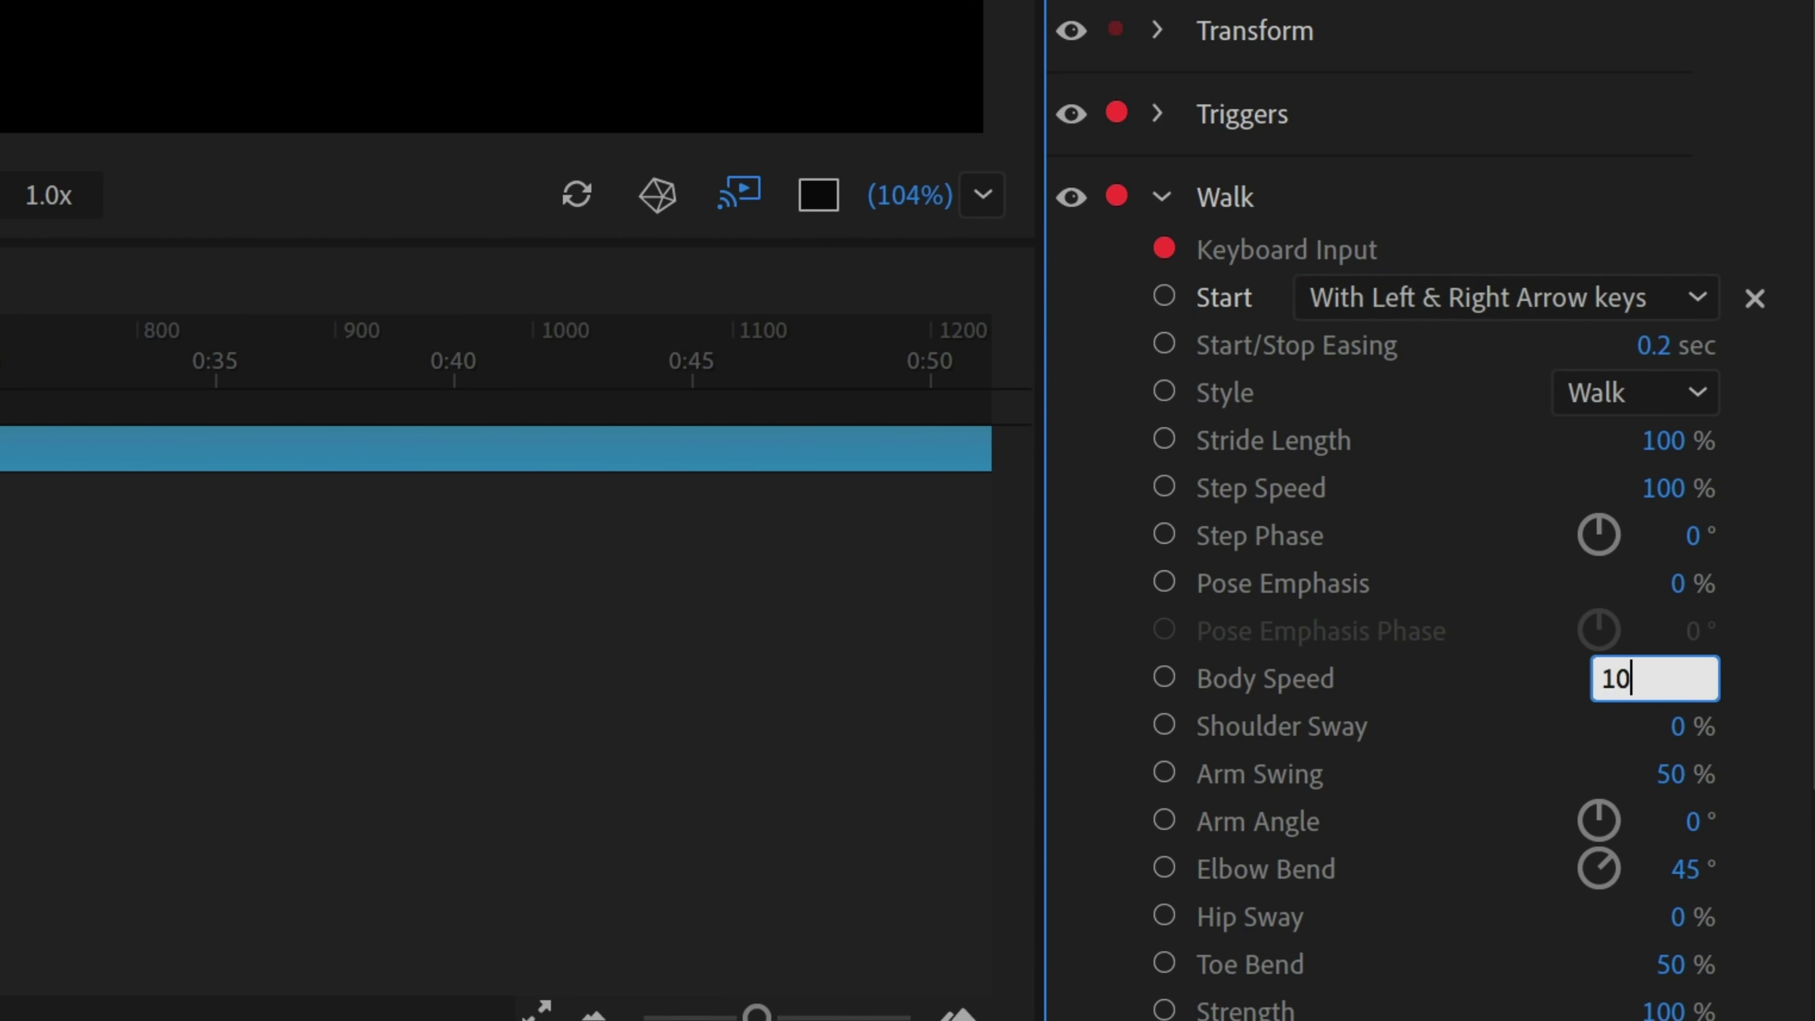
text(0)
key(Return)
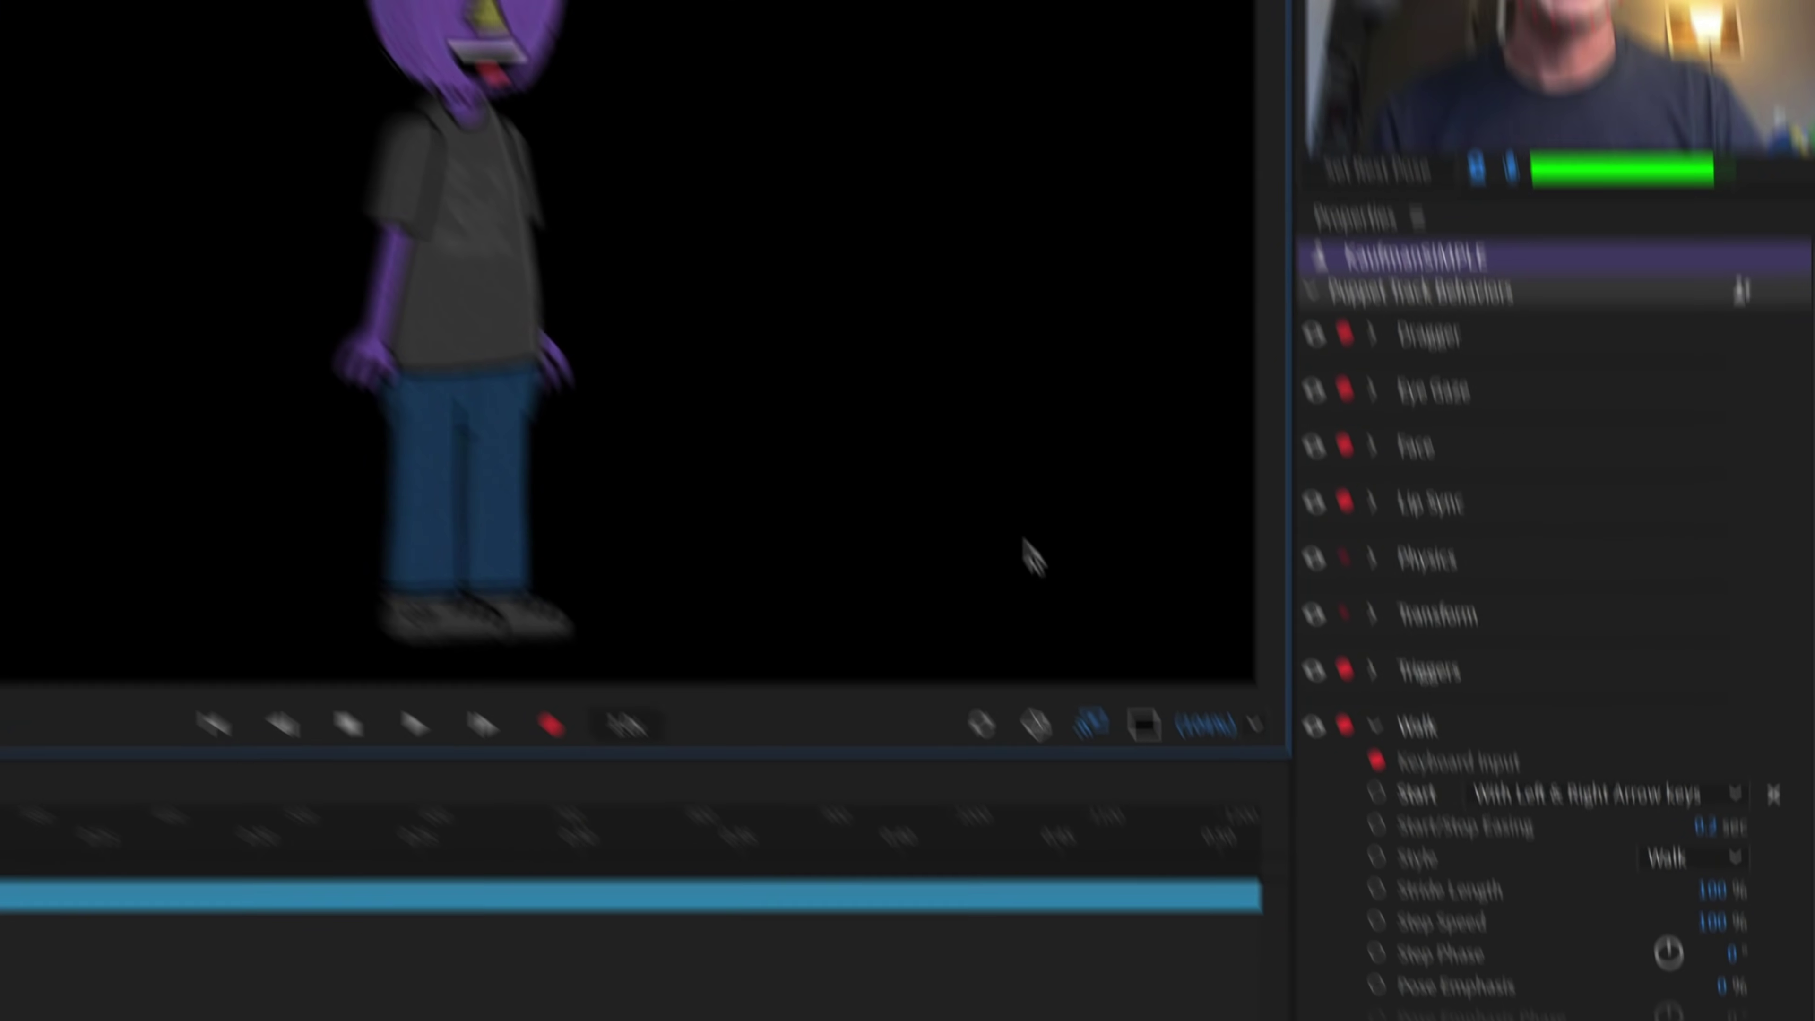
key(Right)
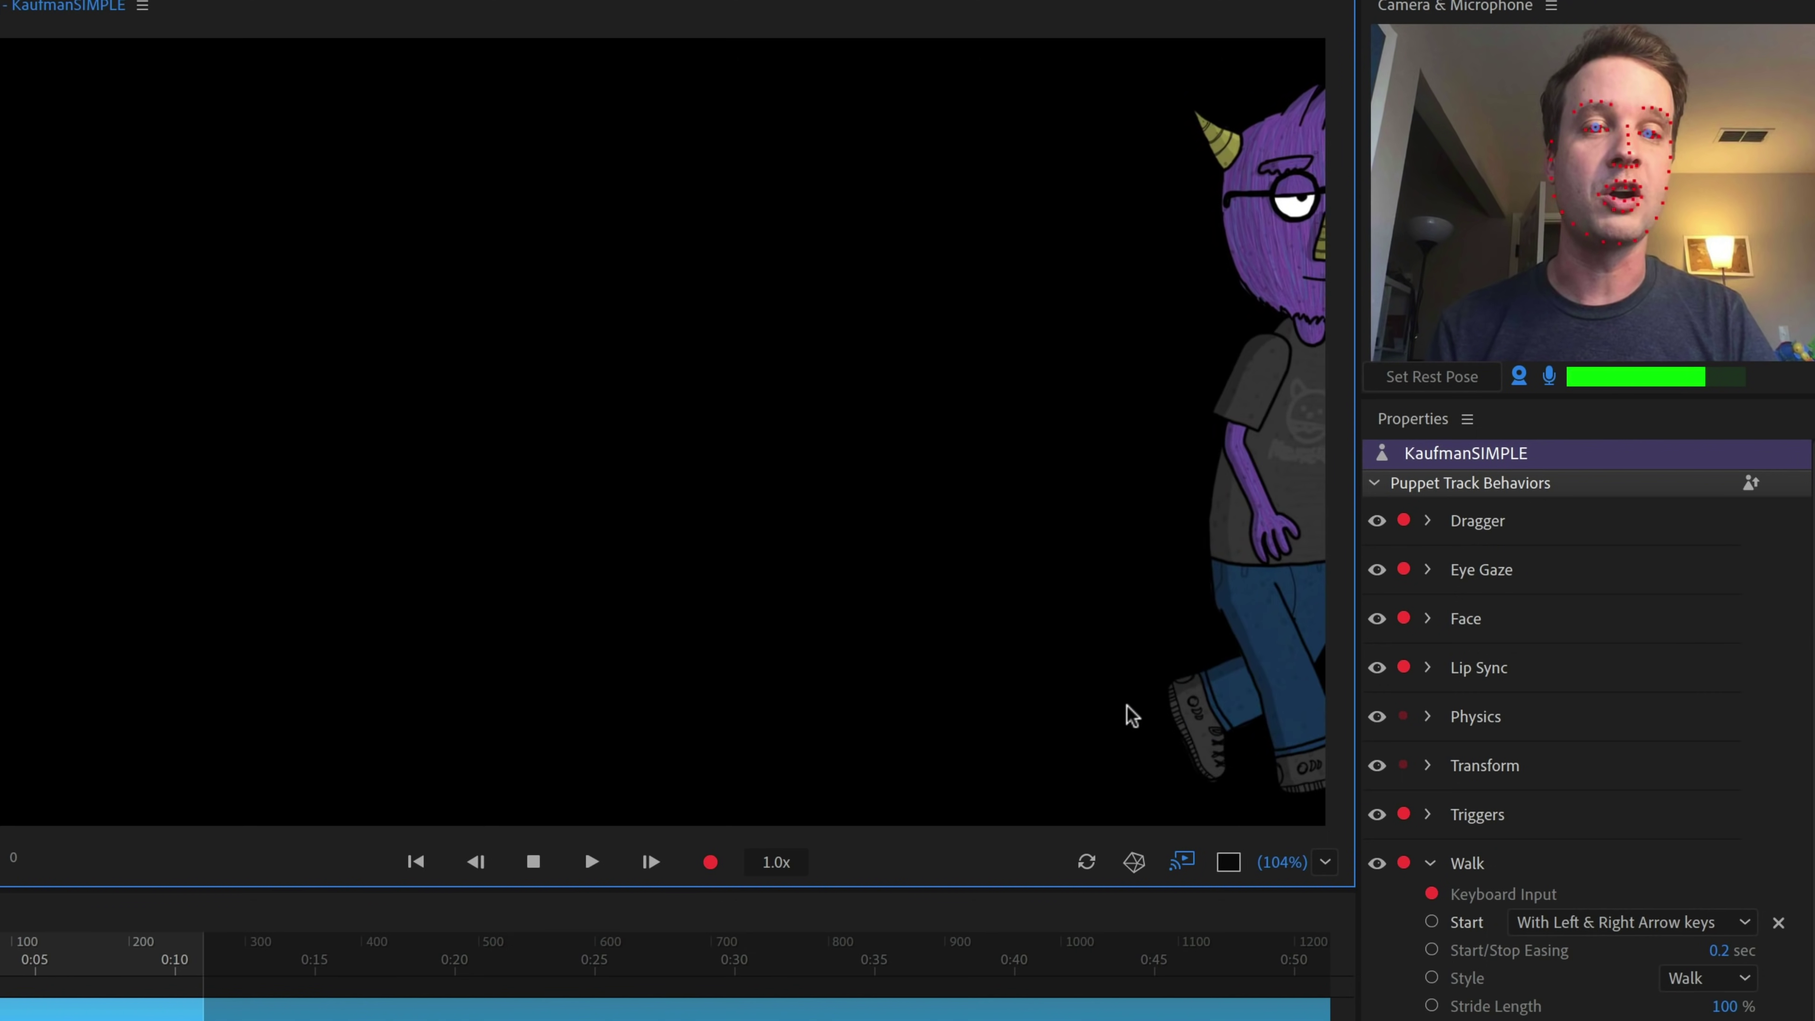
key(Left)
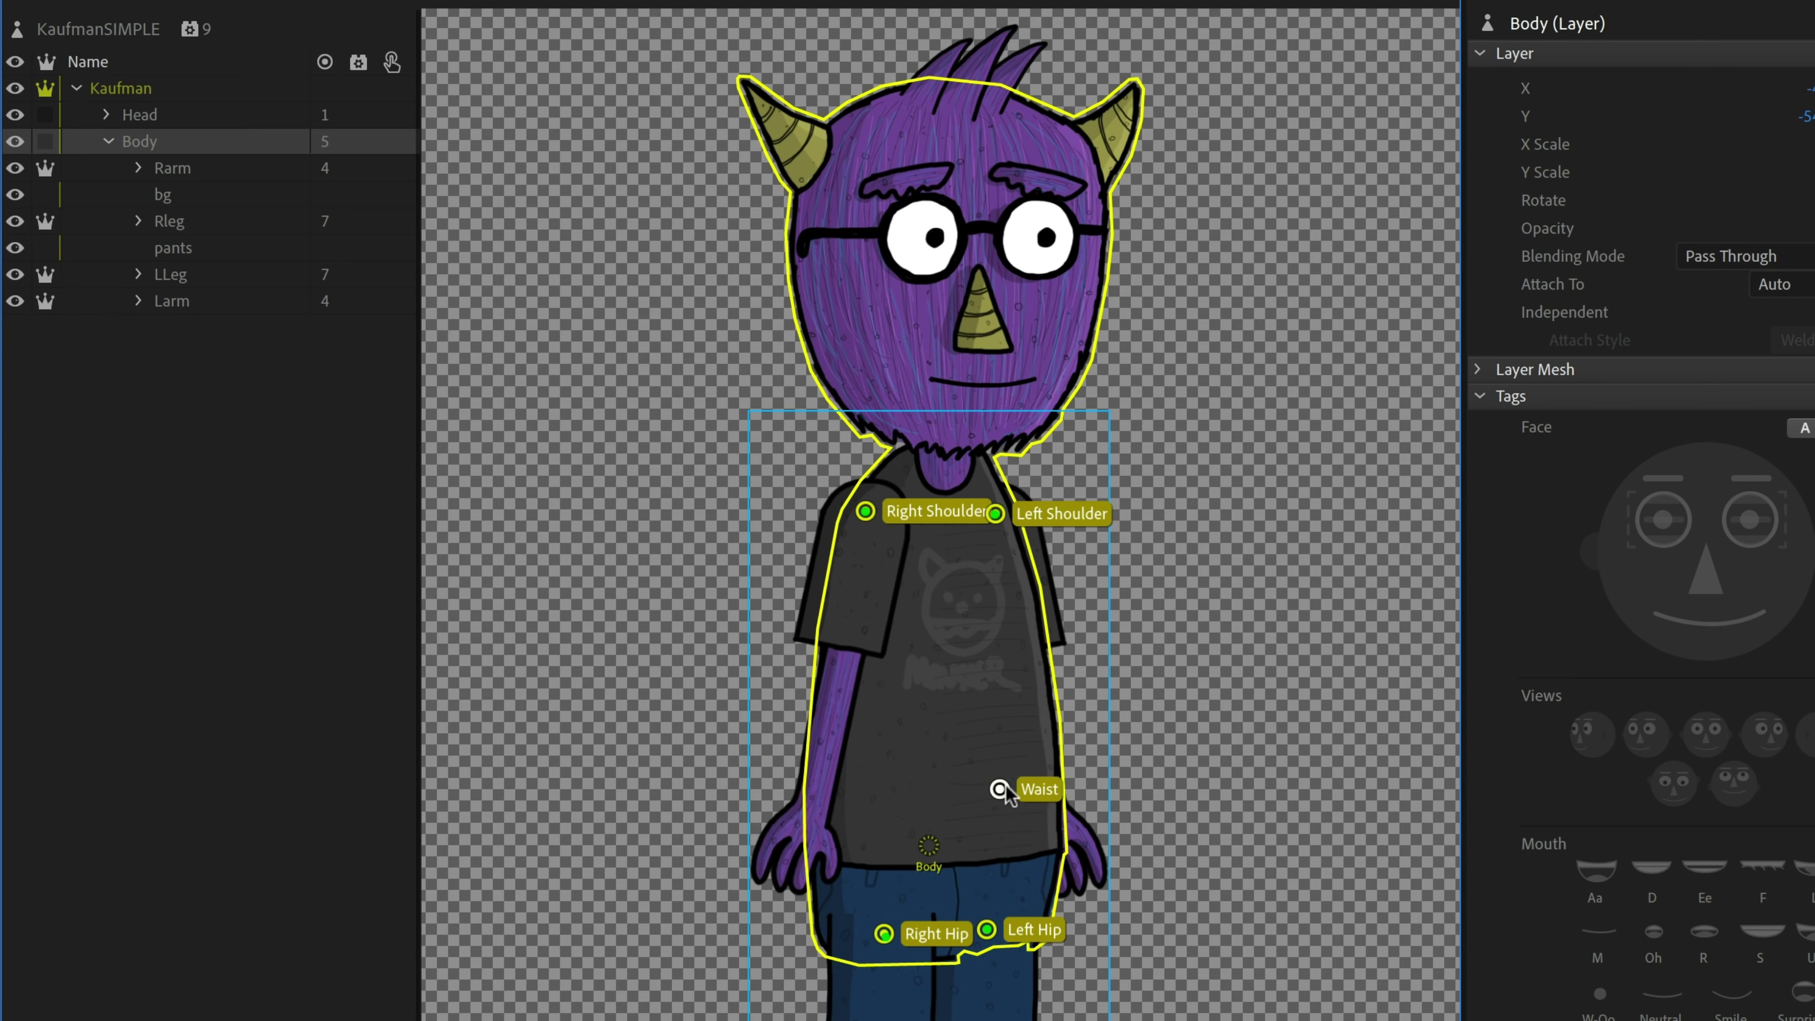
click(1034, 791)
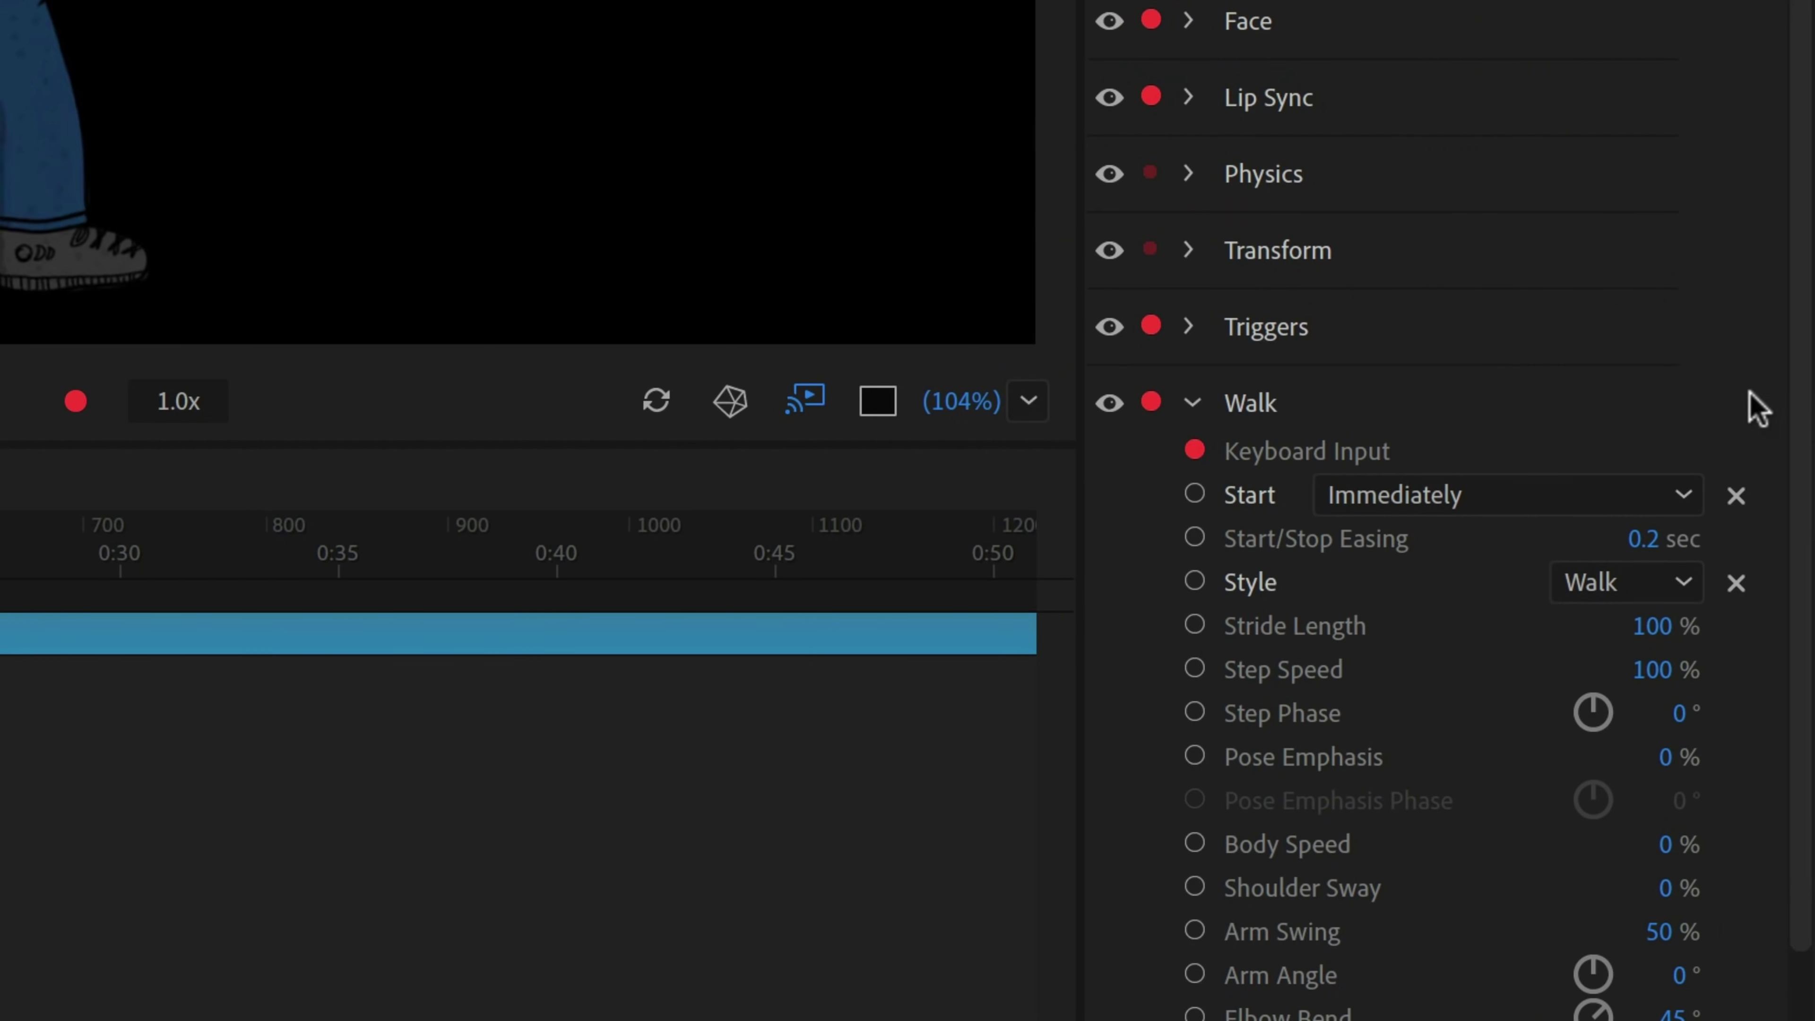
scroll(1775, 877, down, 3)
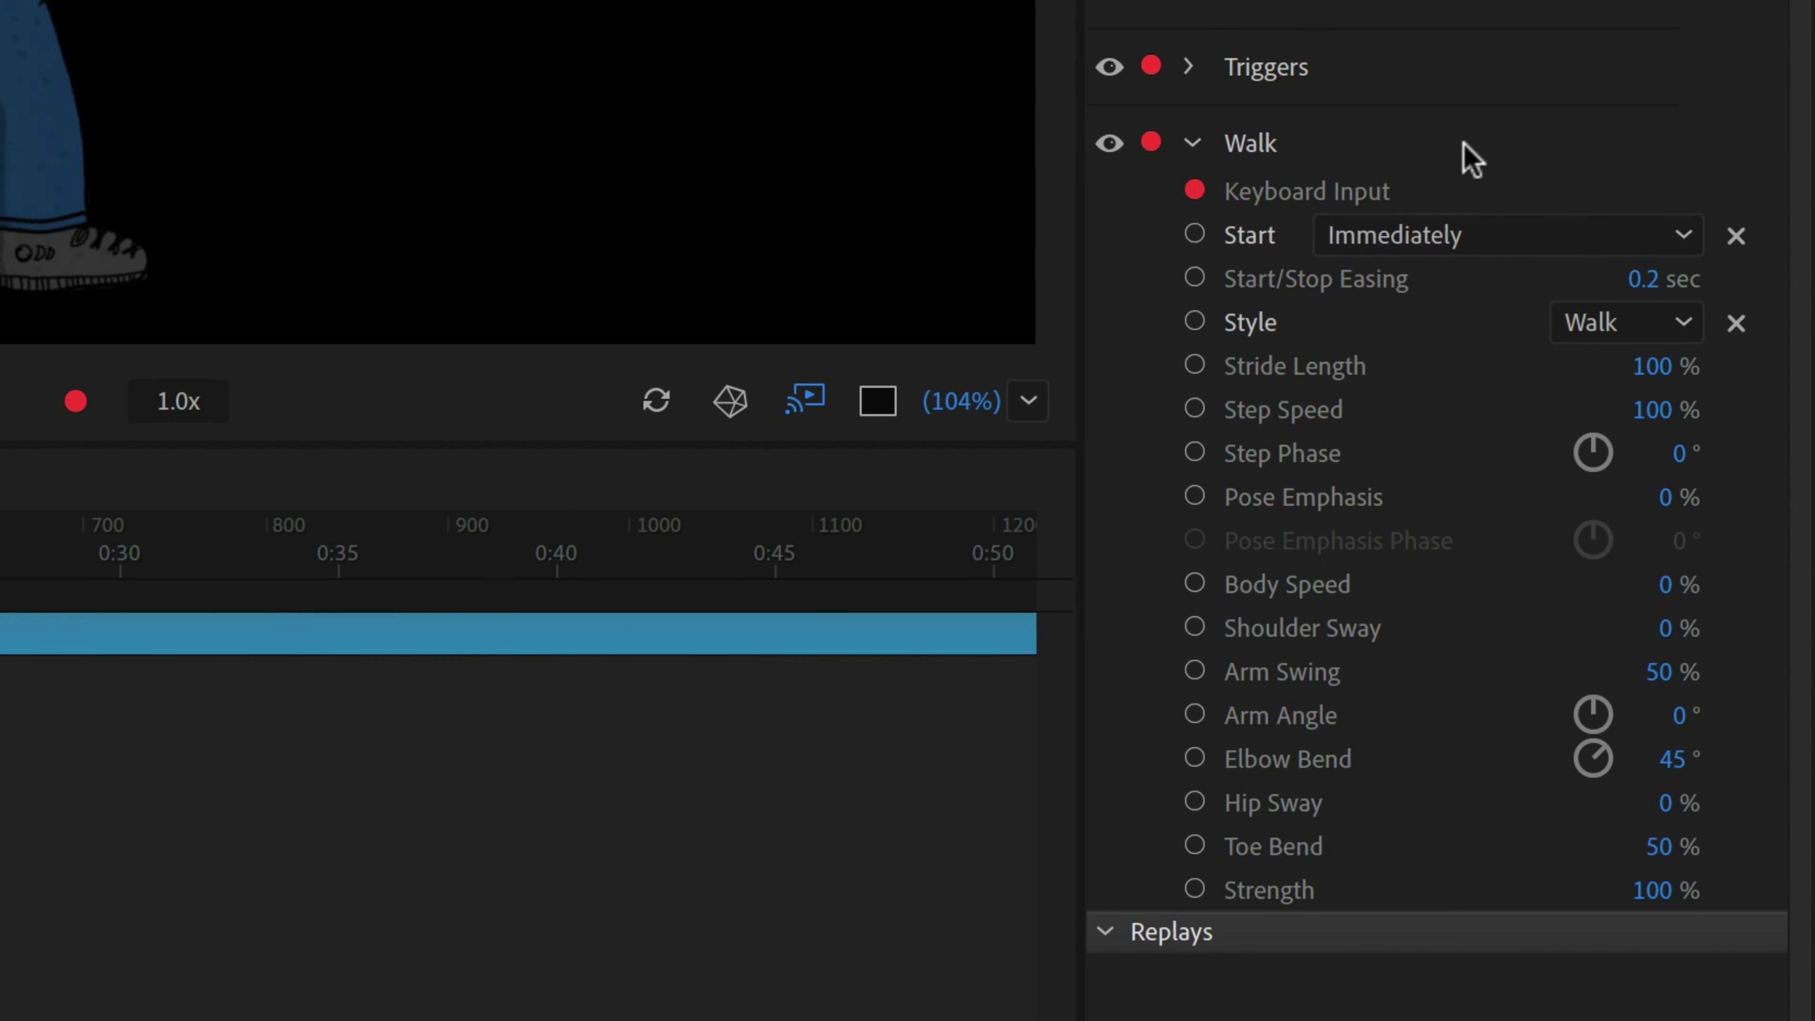
Switch the Walk behavior's Start to With Left & Right Arrow keys and walk the puppet to the right
click(1533, 240)
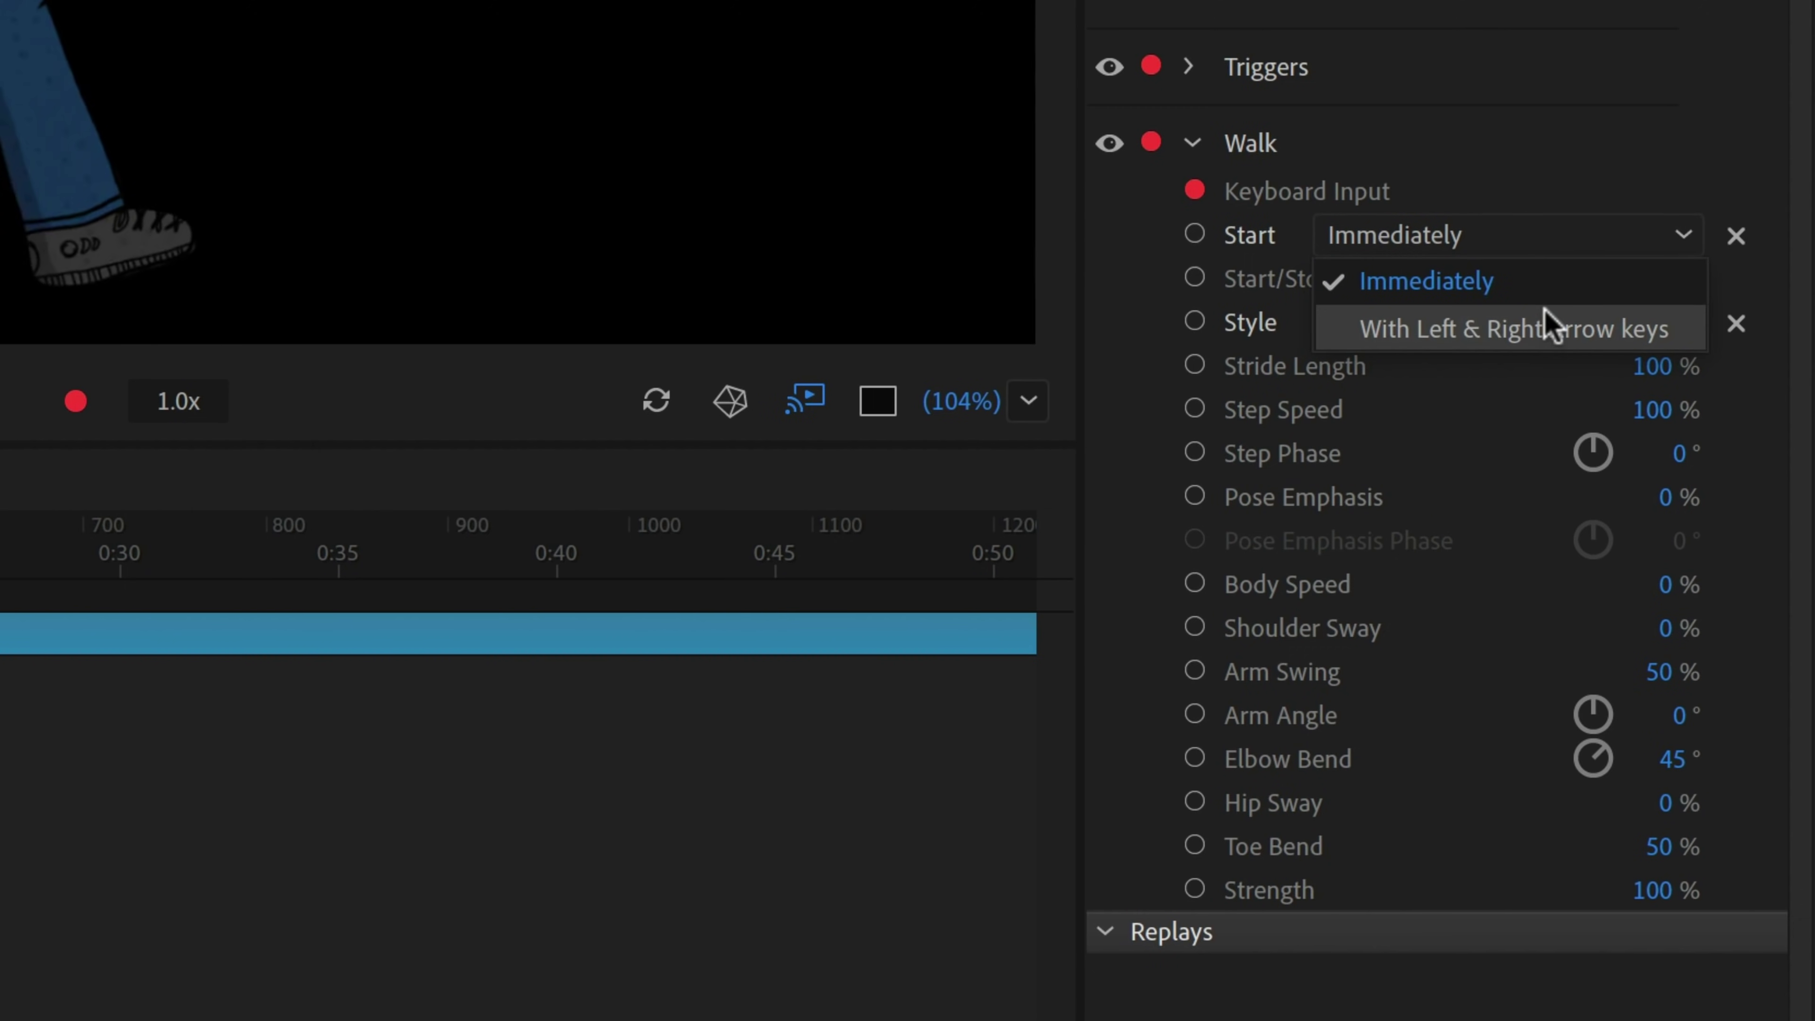
click(1552, 326)
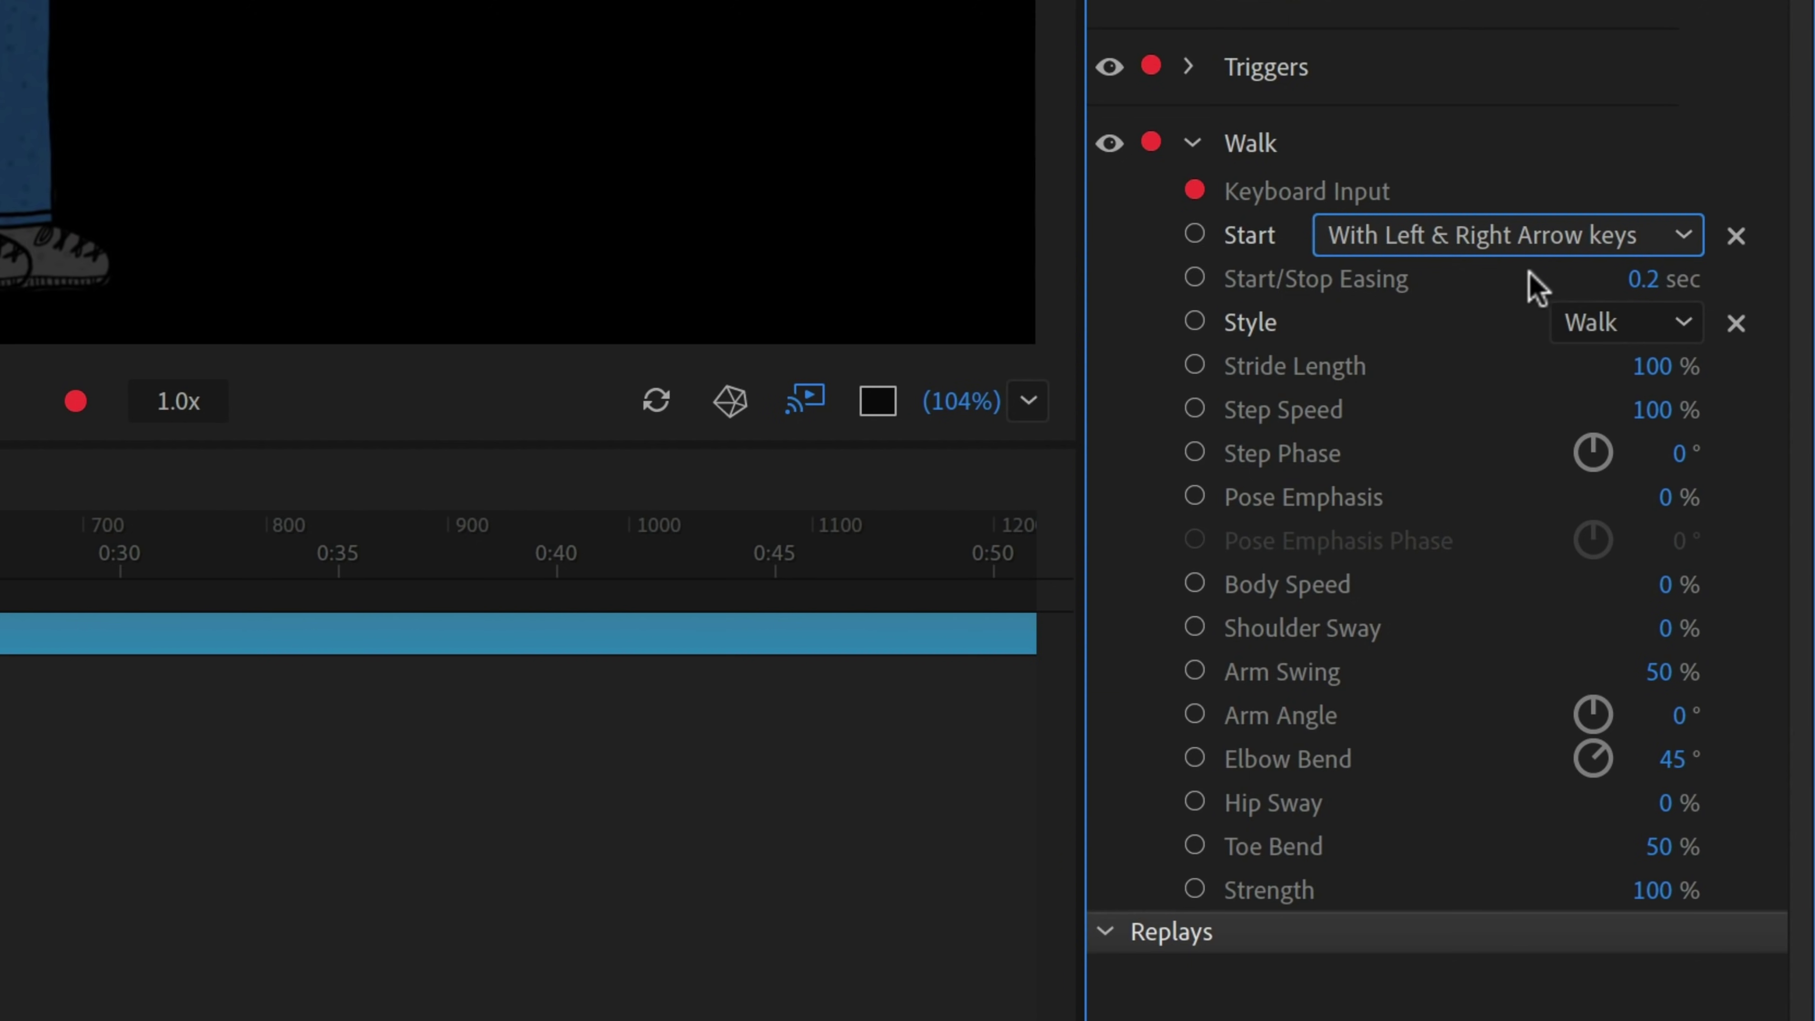
mouse_move(1337, 302)
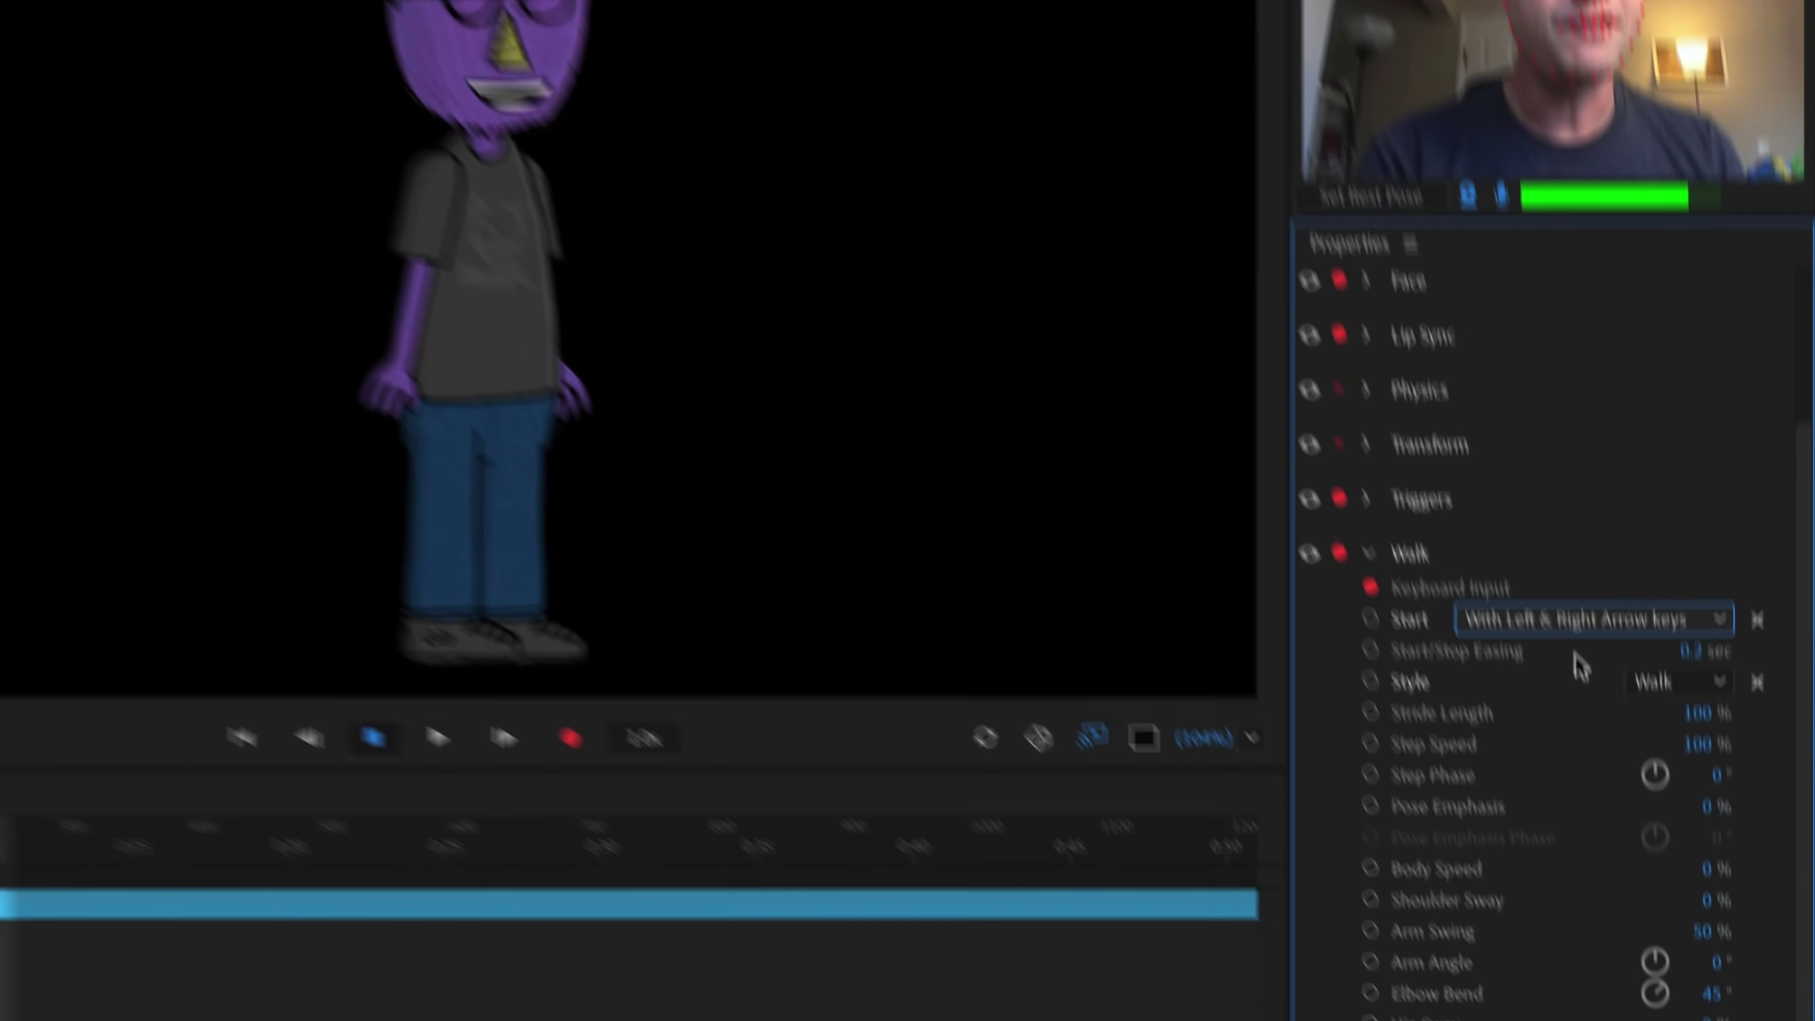
key(Right)
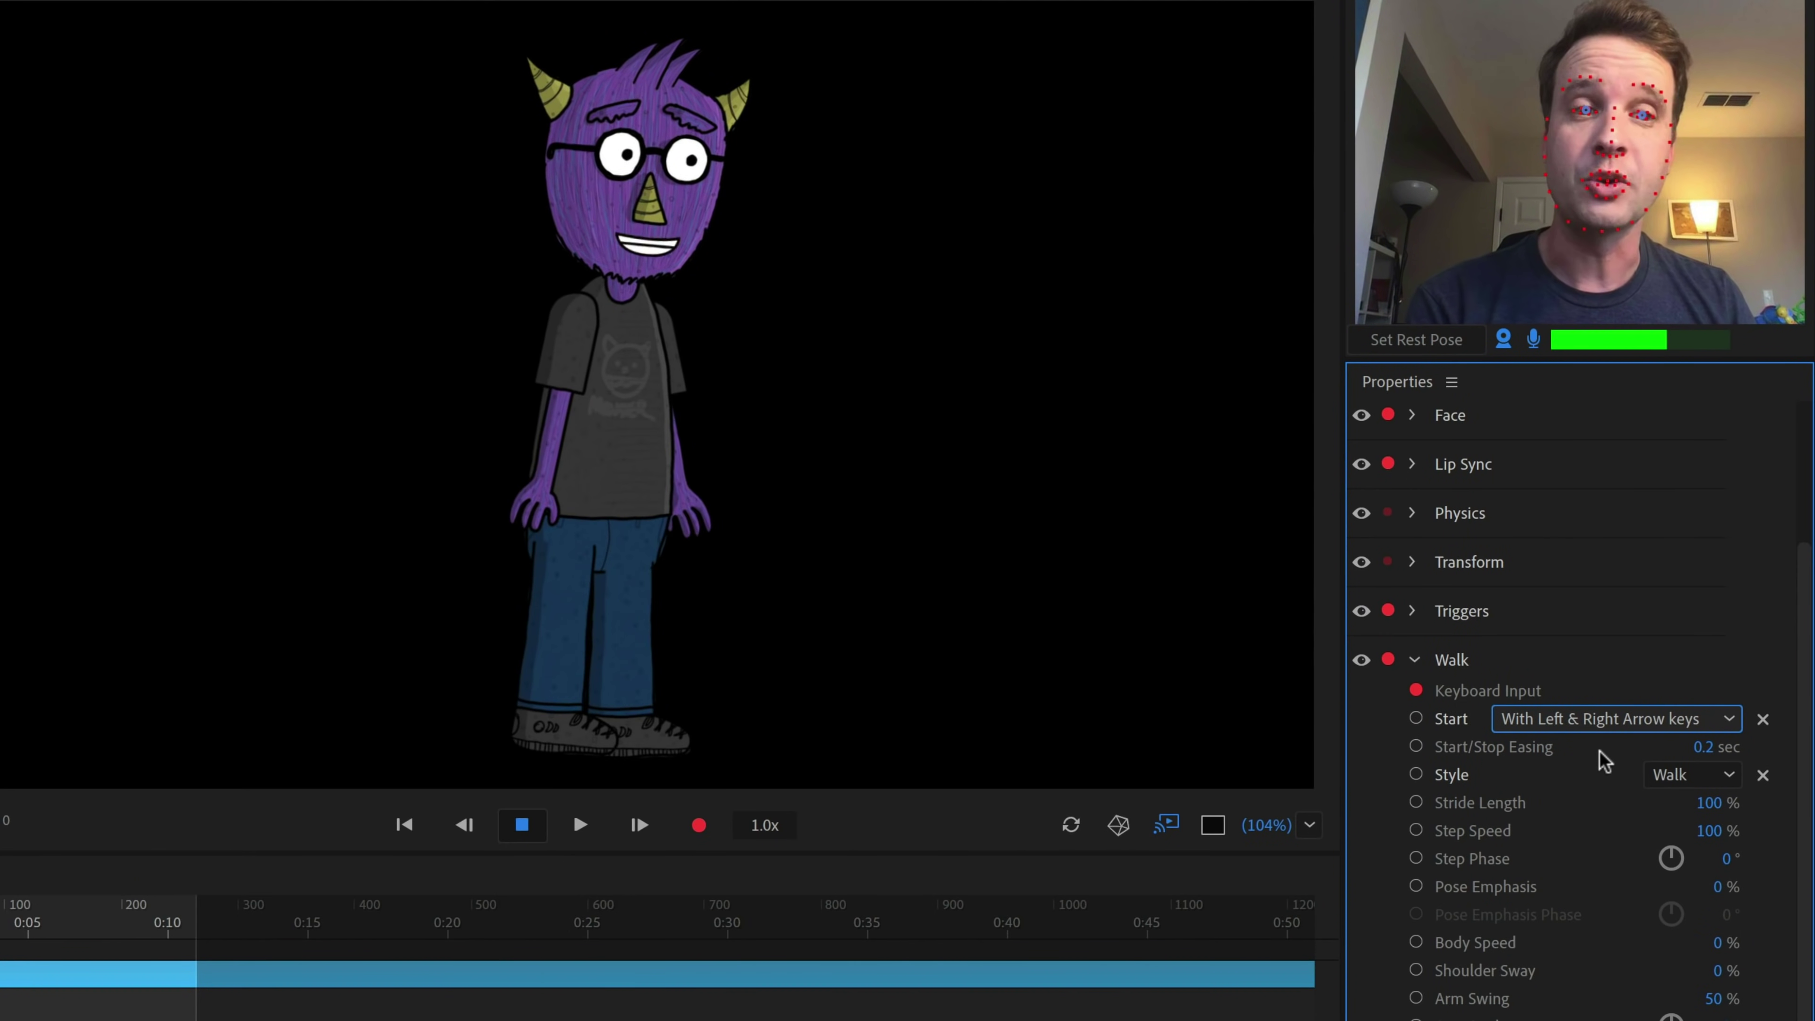
Set the Walk behavior's Start/Stop Easing to 2 sec and test walking the puppet right and left
click(1707, 746)
text(2)
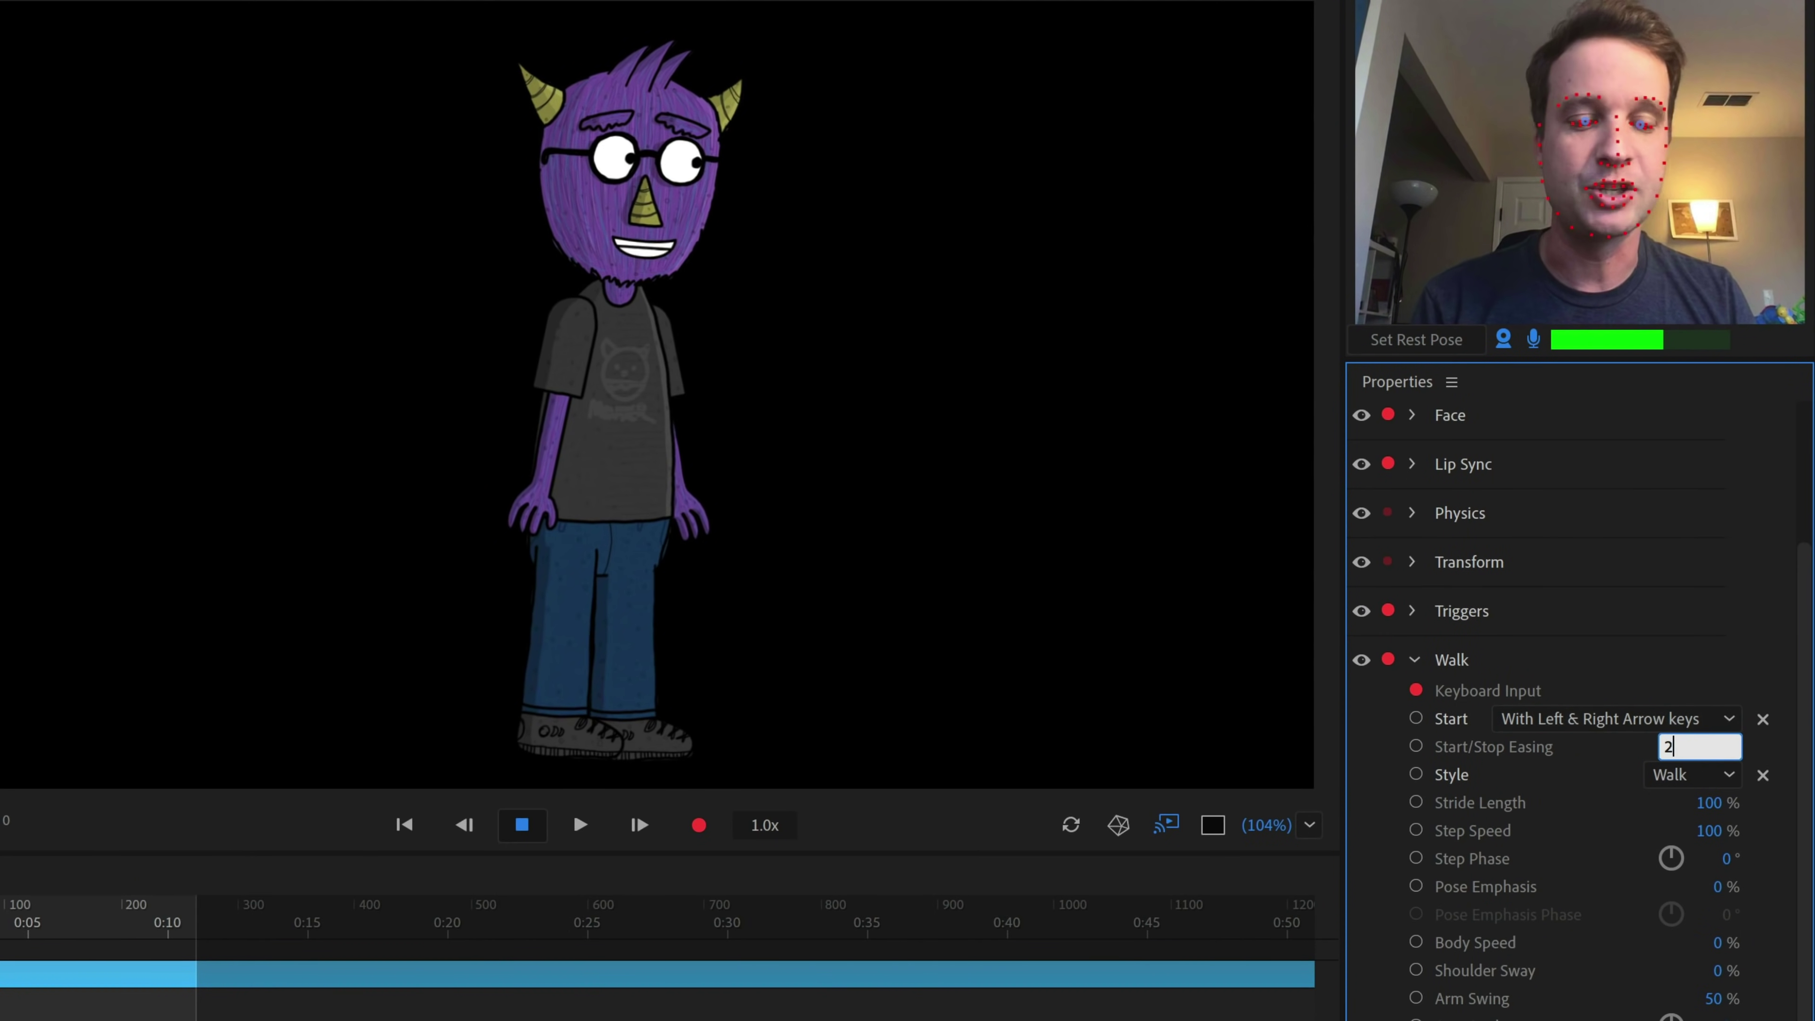
key(Return)
click(846, 520)
key(Right)
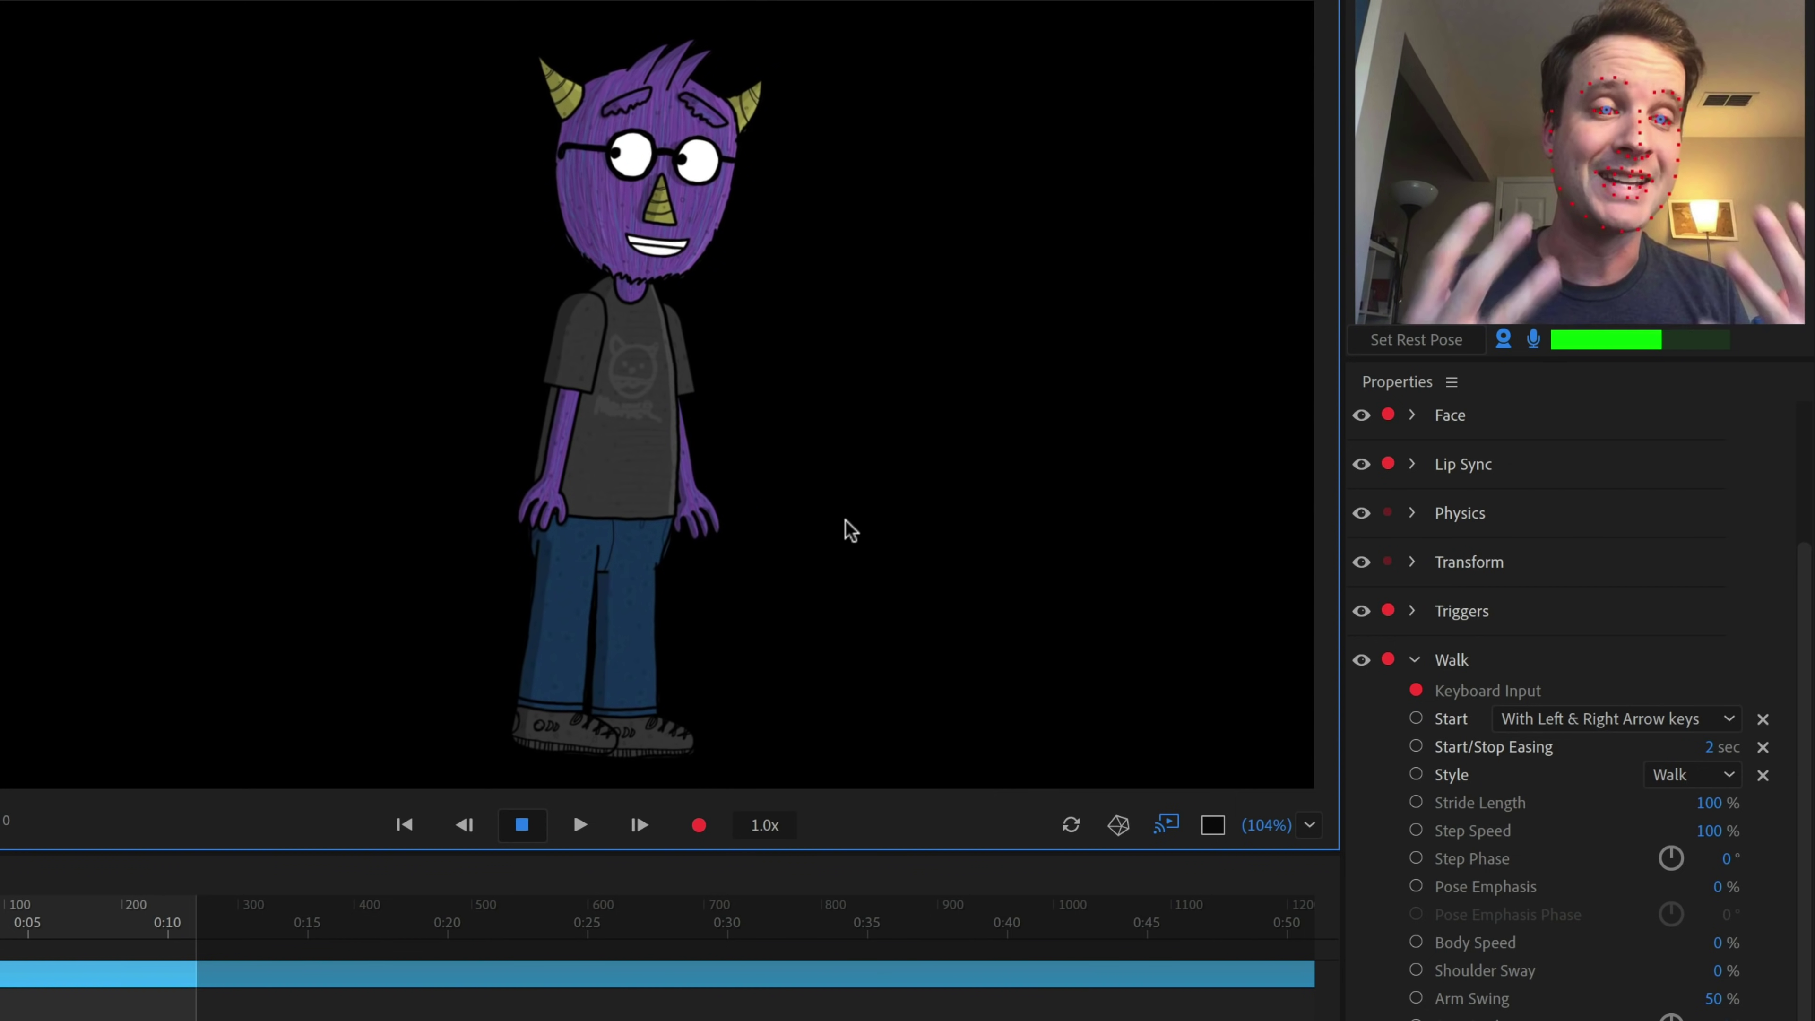
key(Left)
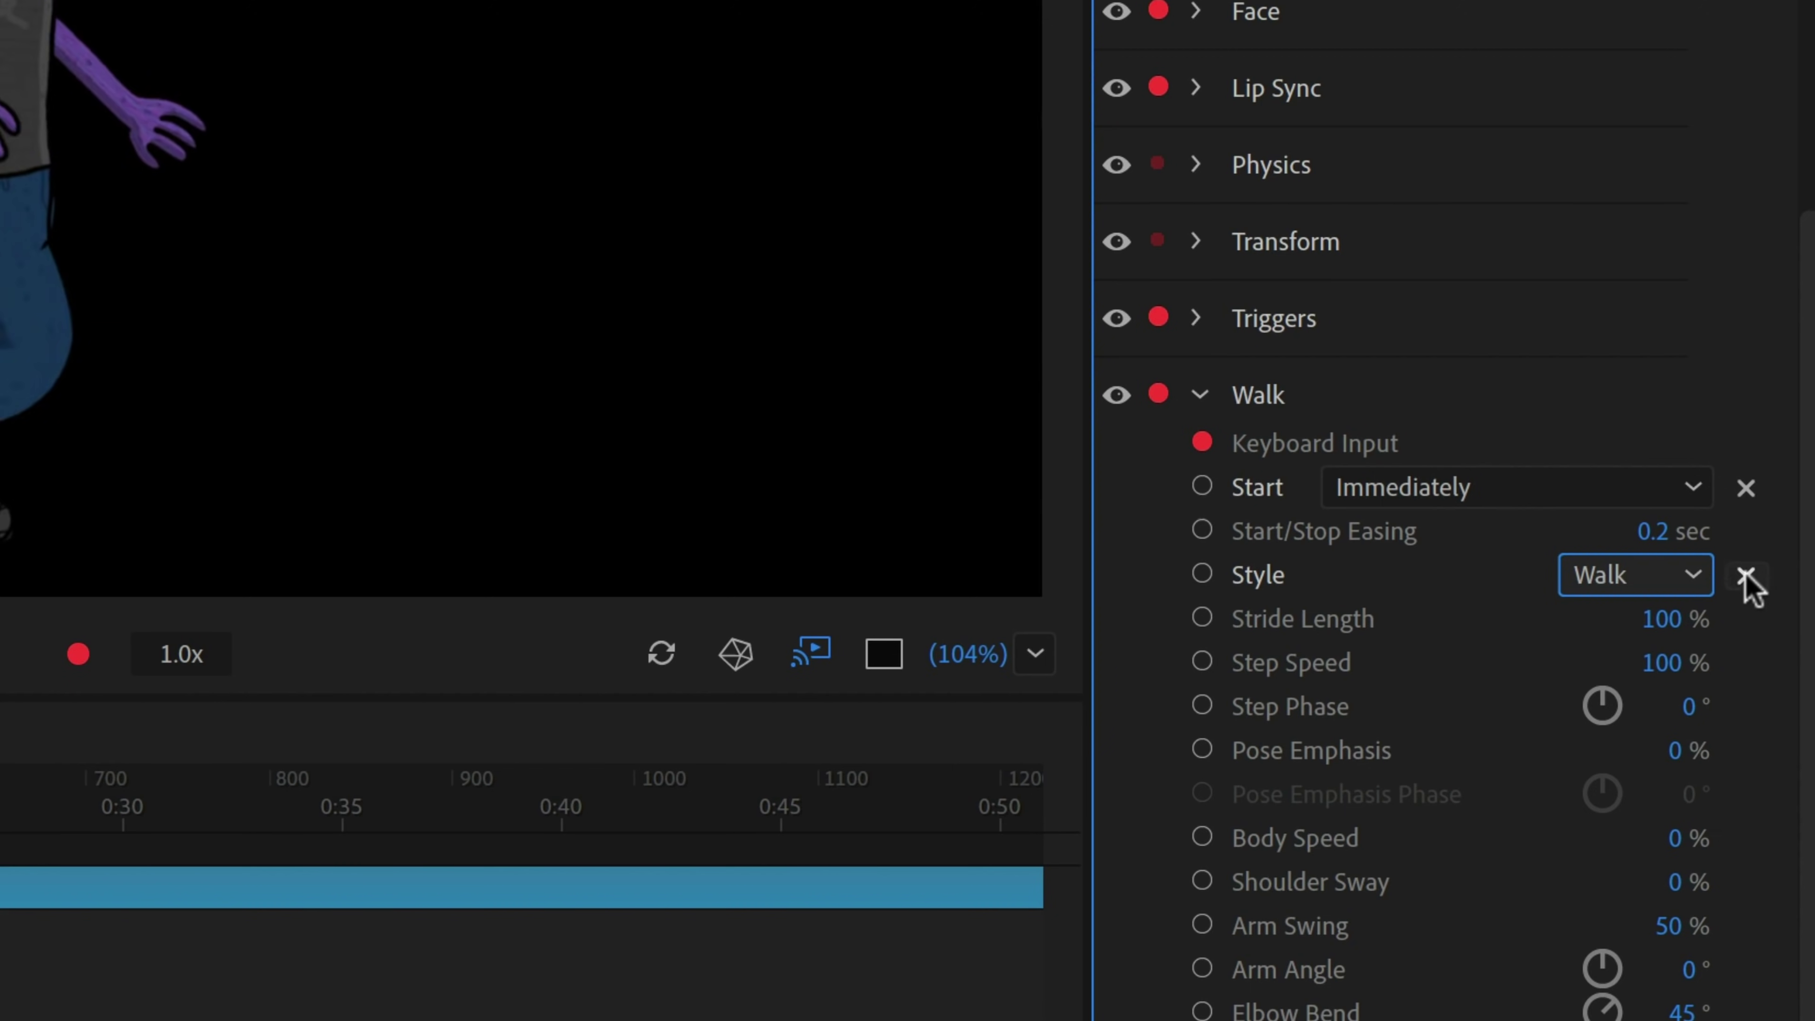
Try the Walk behavior's Strut, Prance, Walk and Slump styles in turn on the puppet
click(1698, 577)
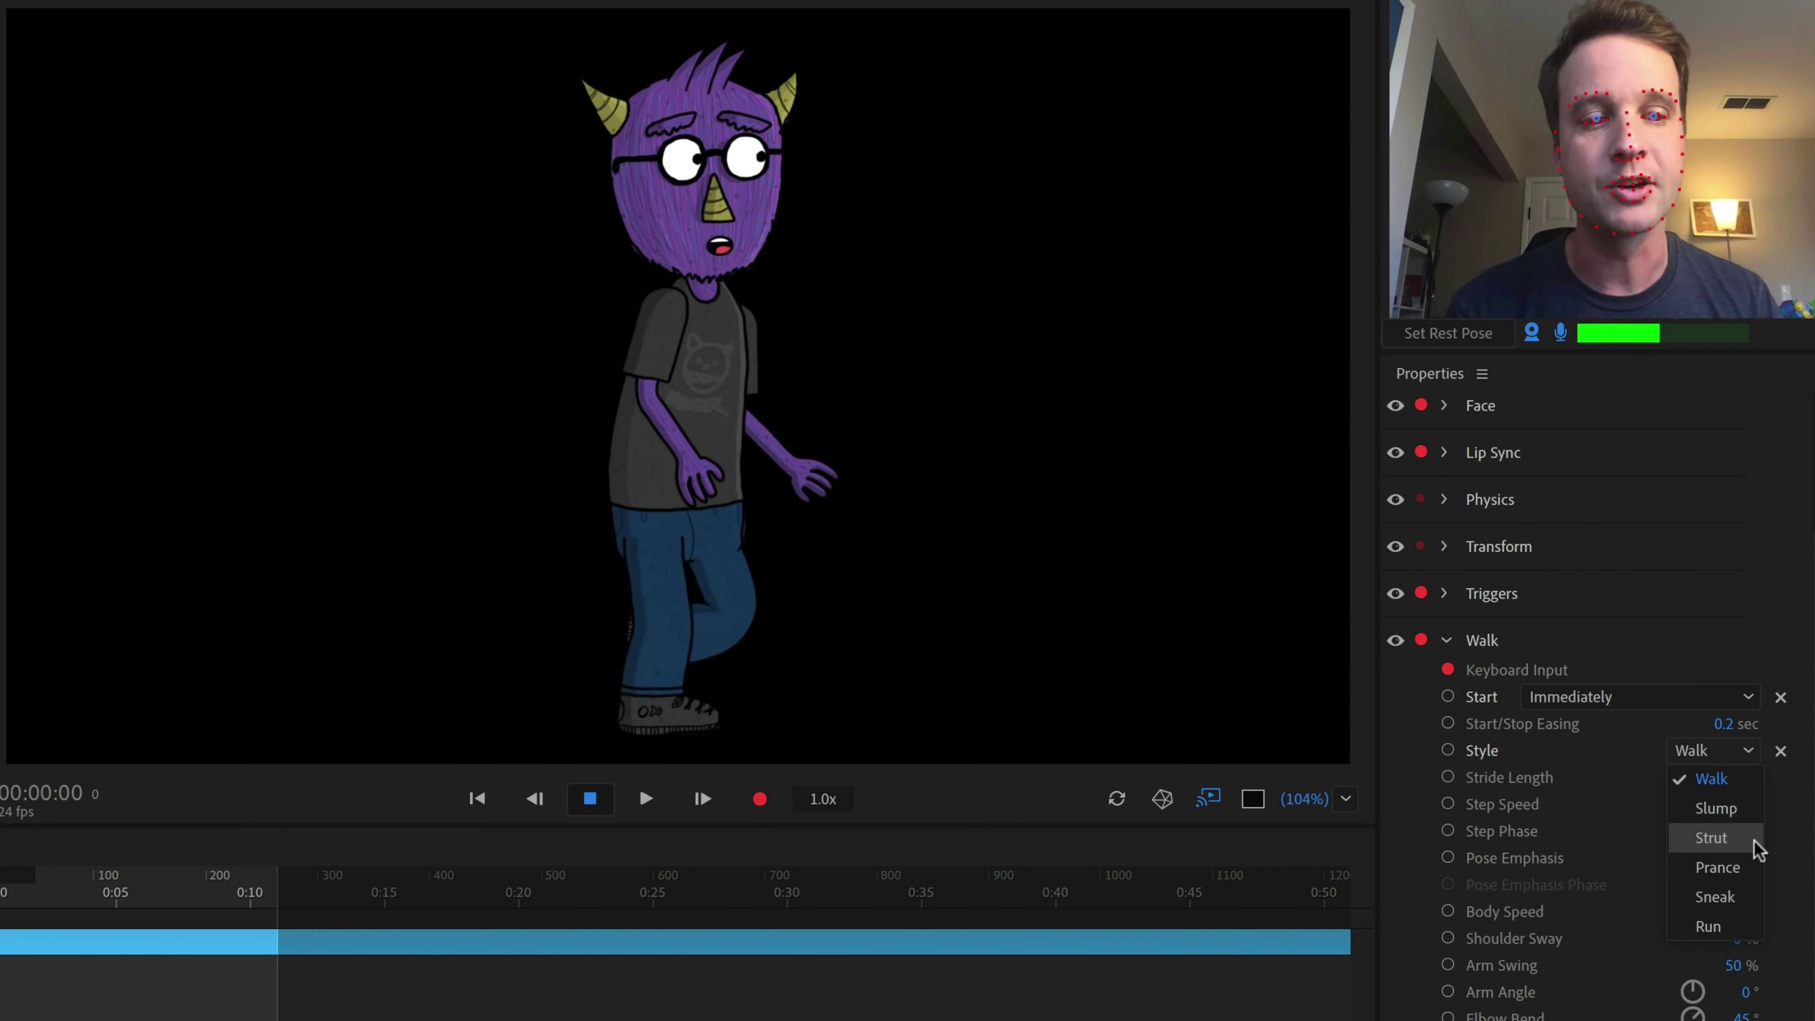
click(1712, 838)
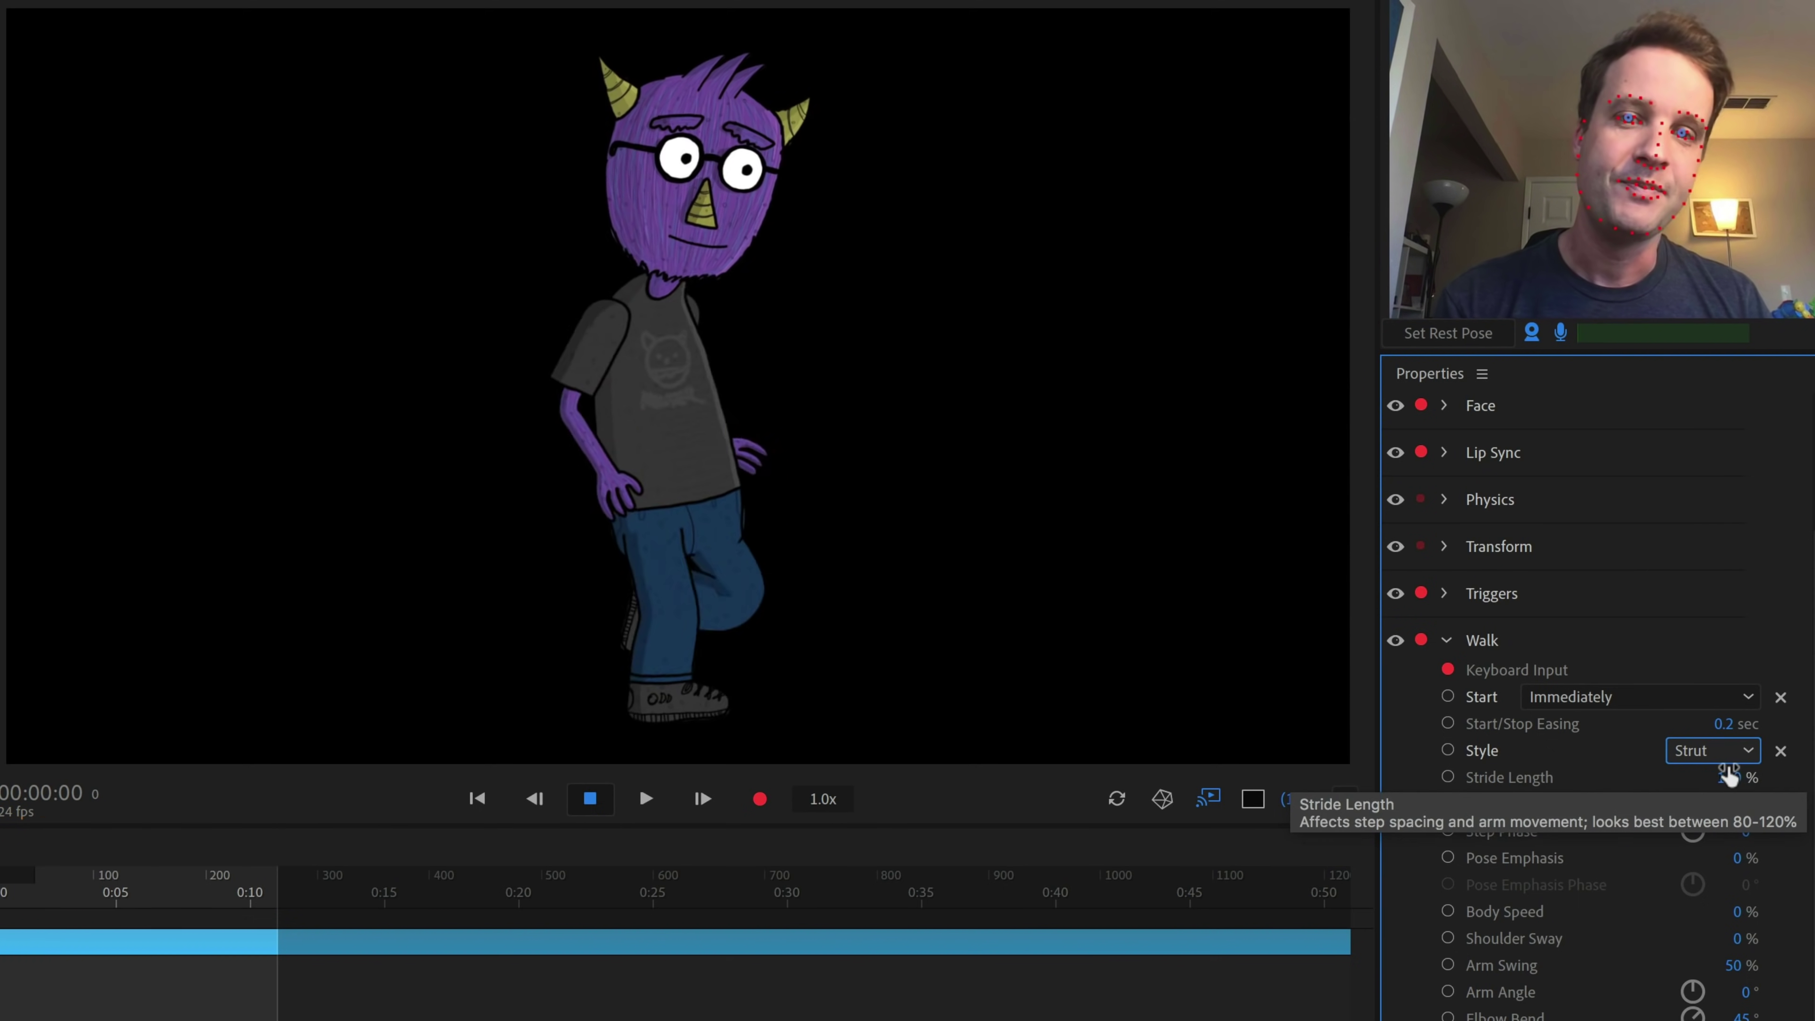
click(1744, 751)
click(1718, 867)
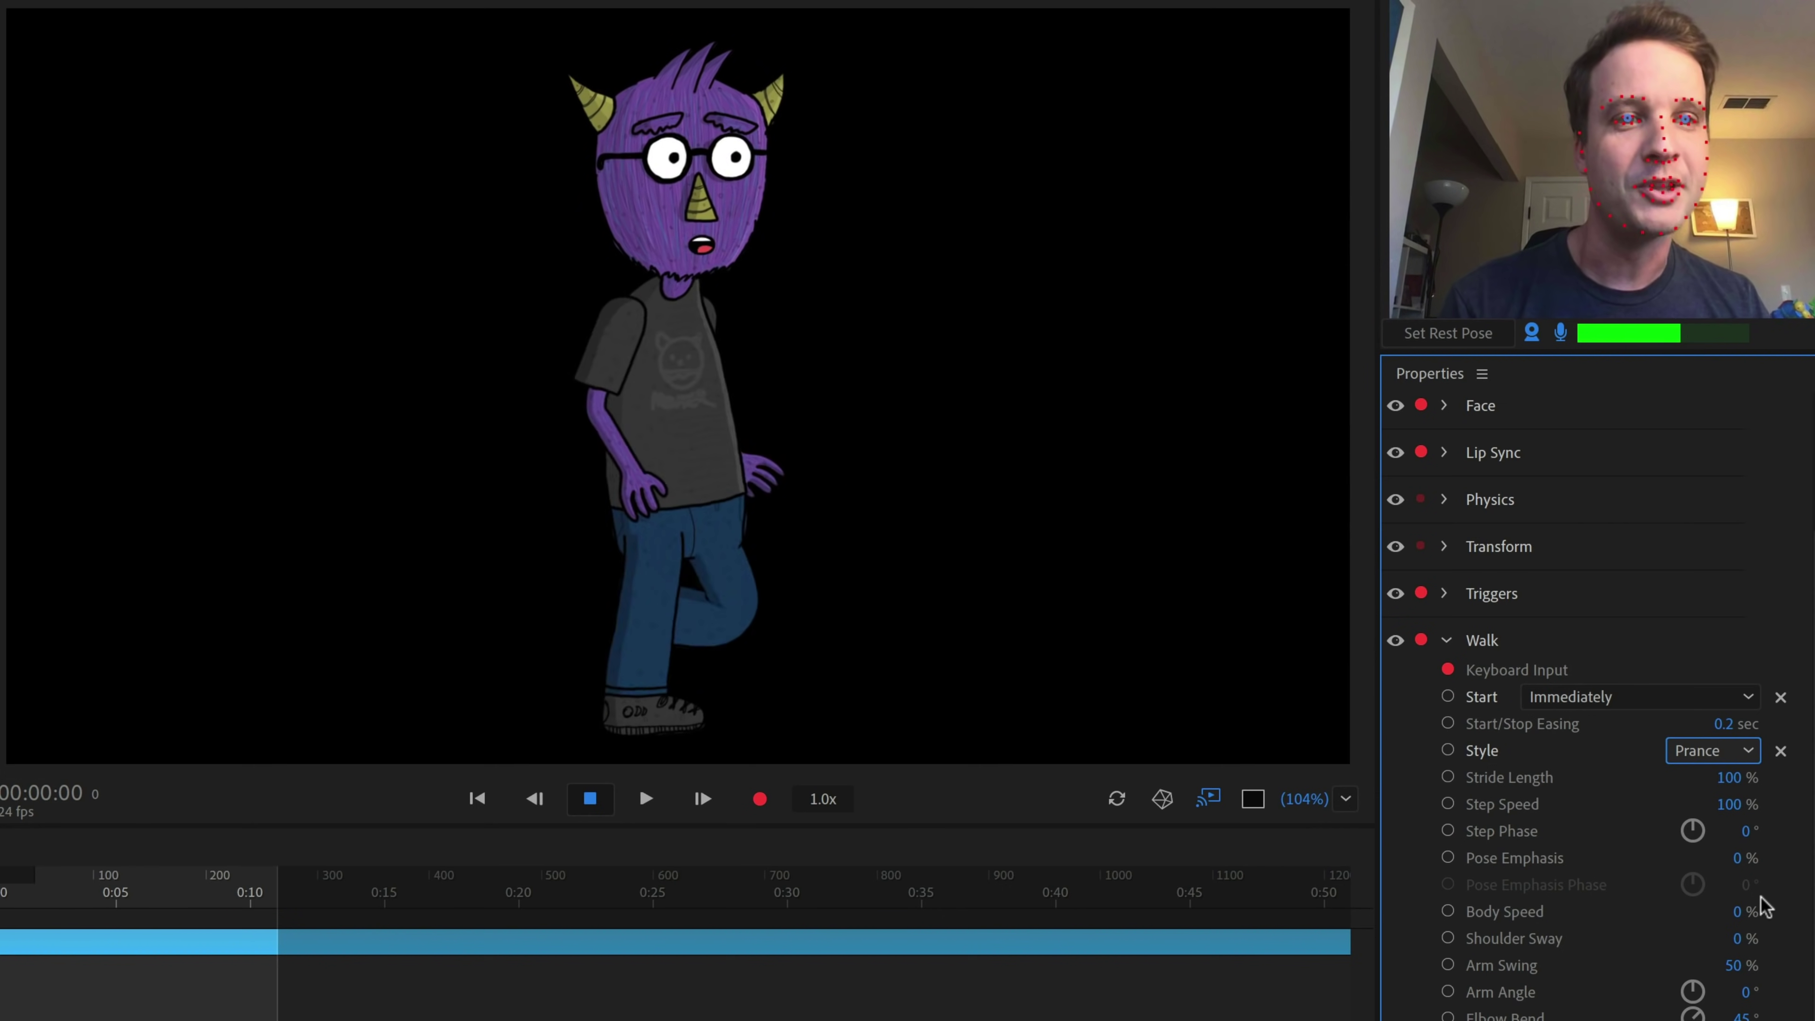
click(1747, 752)
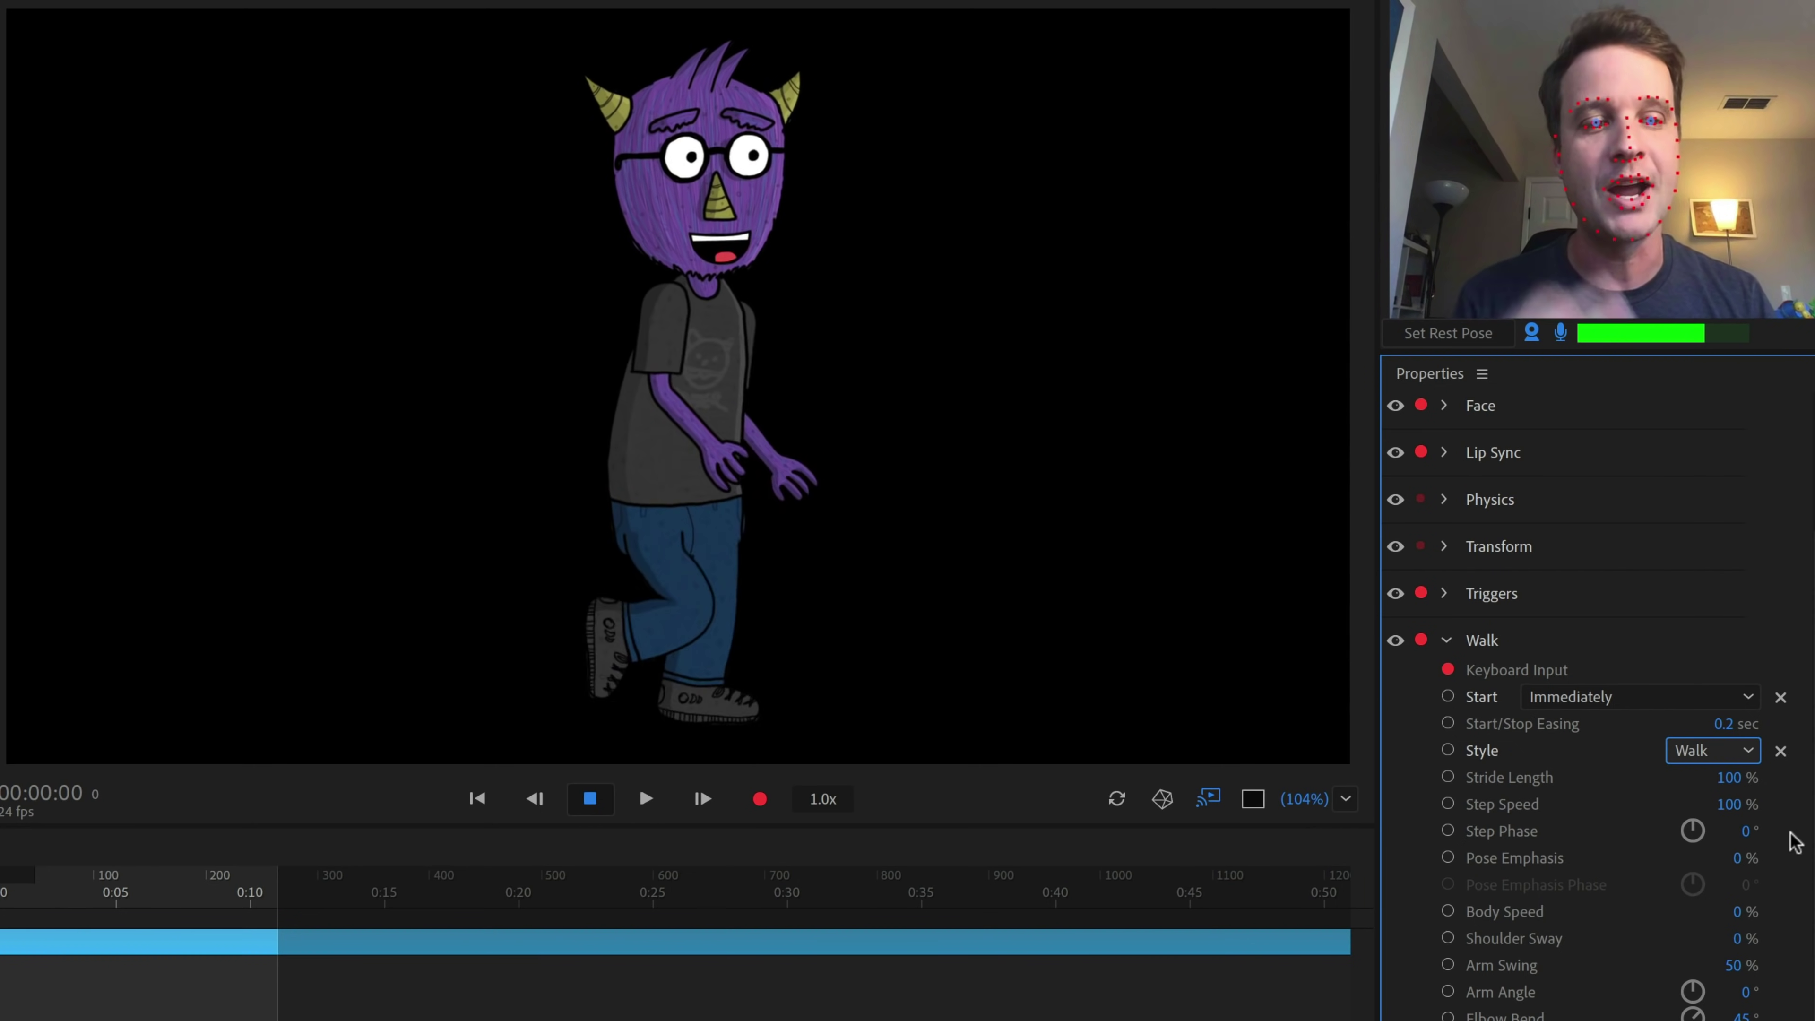
click(1747, 759)
click(1734, 808)
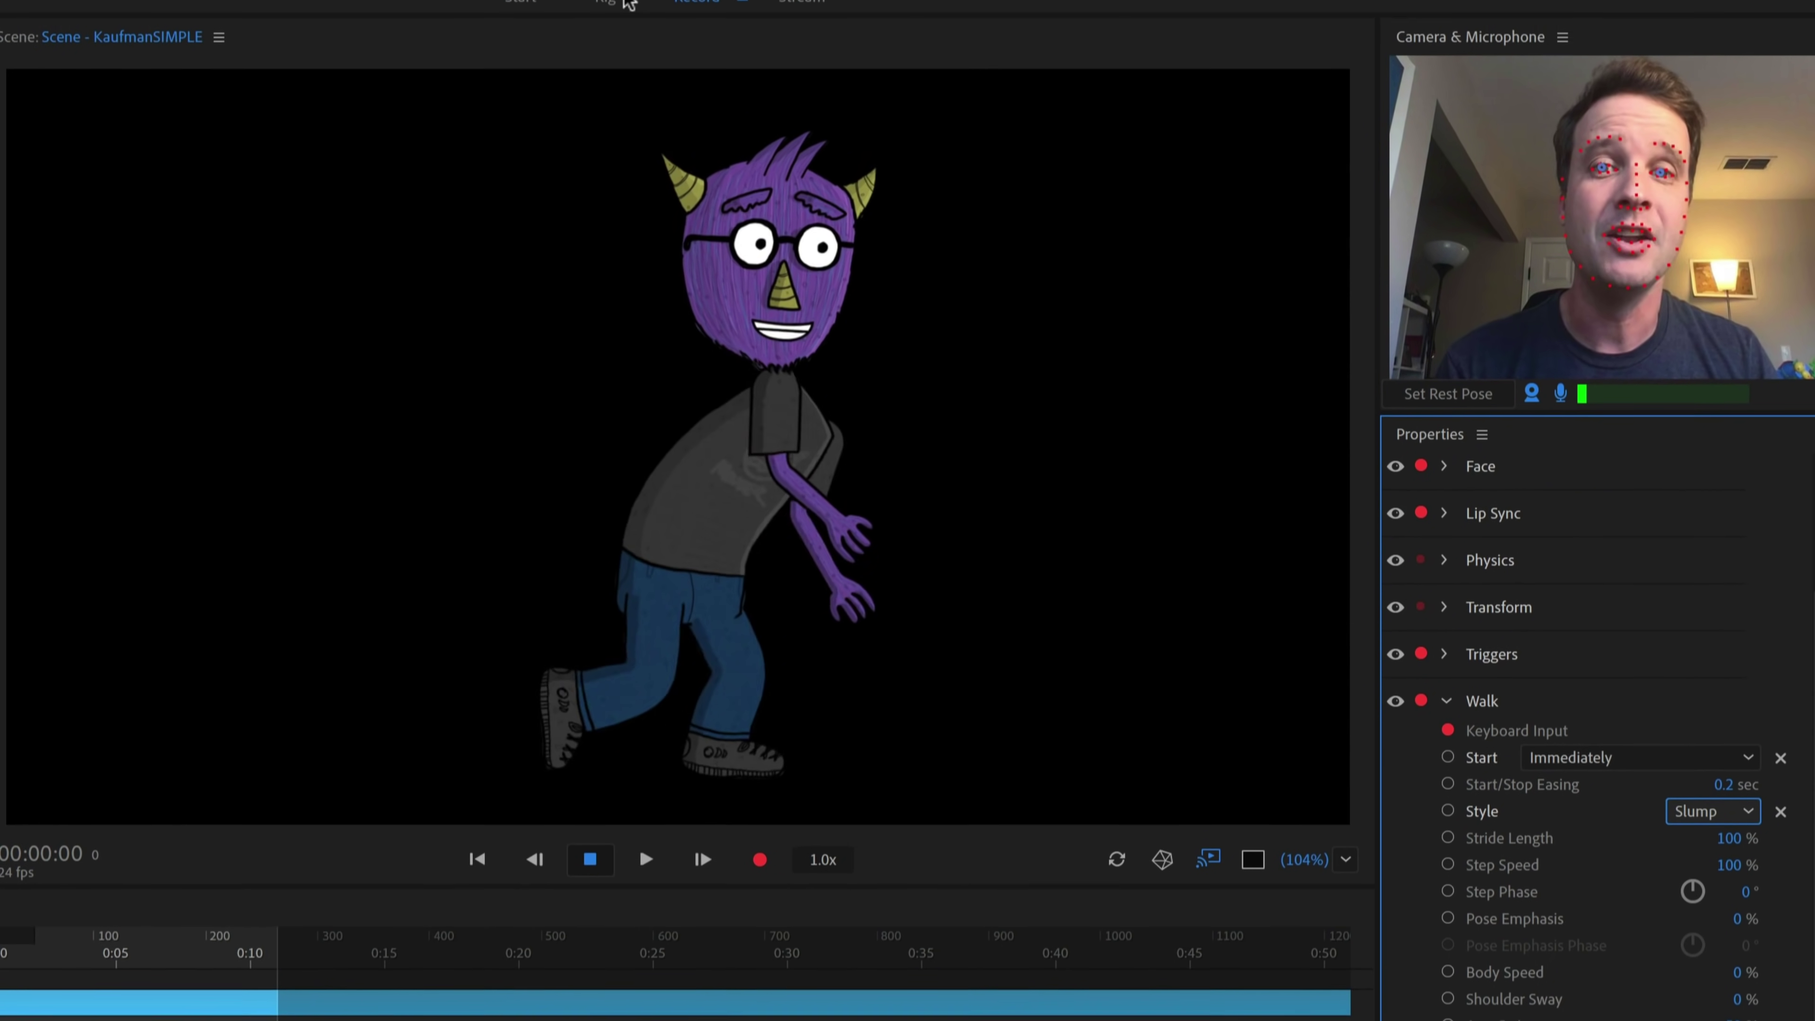
Remove the Head tag from the puppet's Head layer in the Rig workspace and return to the scene in the Record workspace
click(606, 11)
click(136, 174)
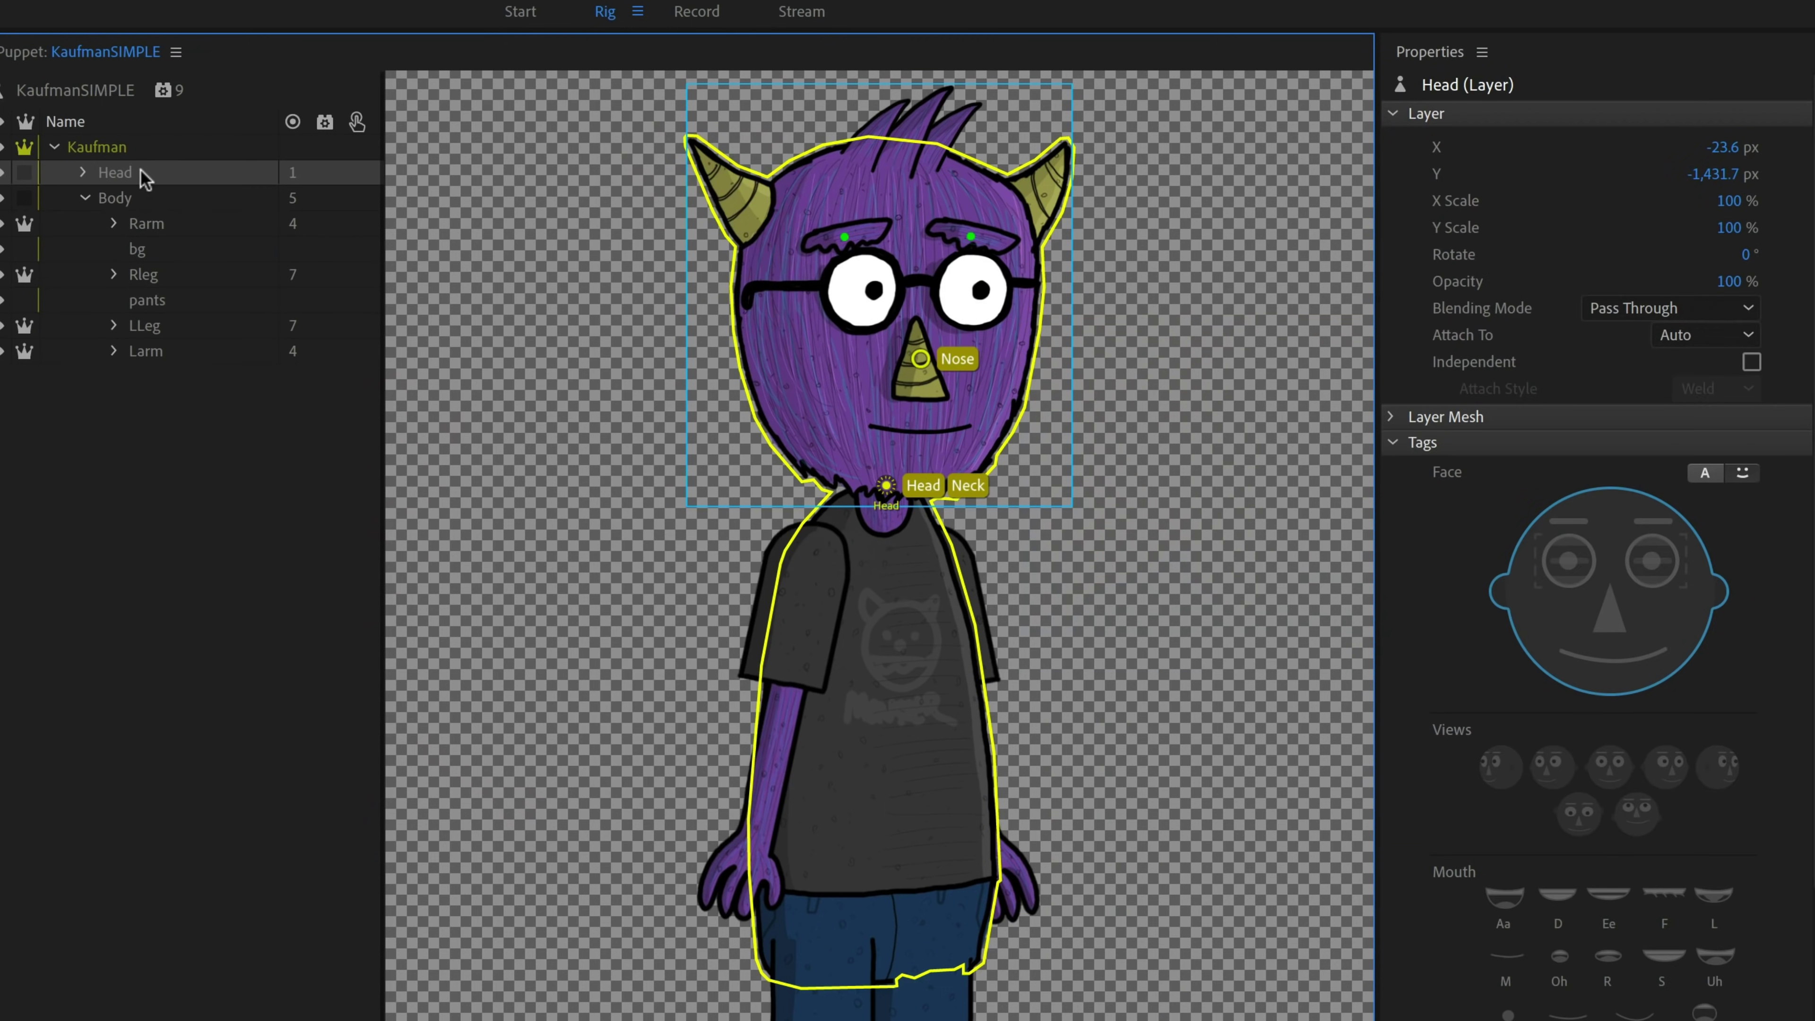
click(1584, 636)
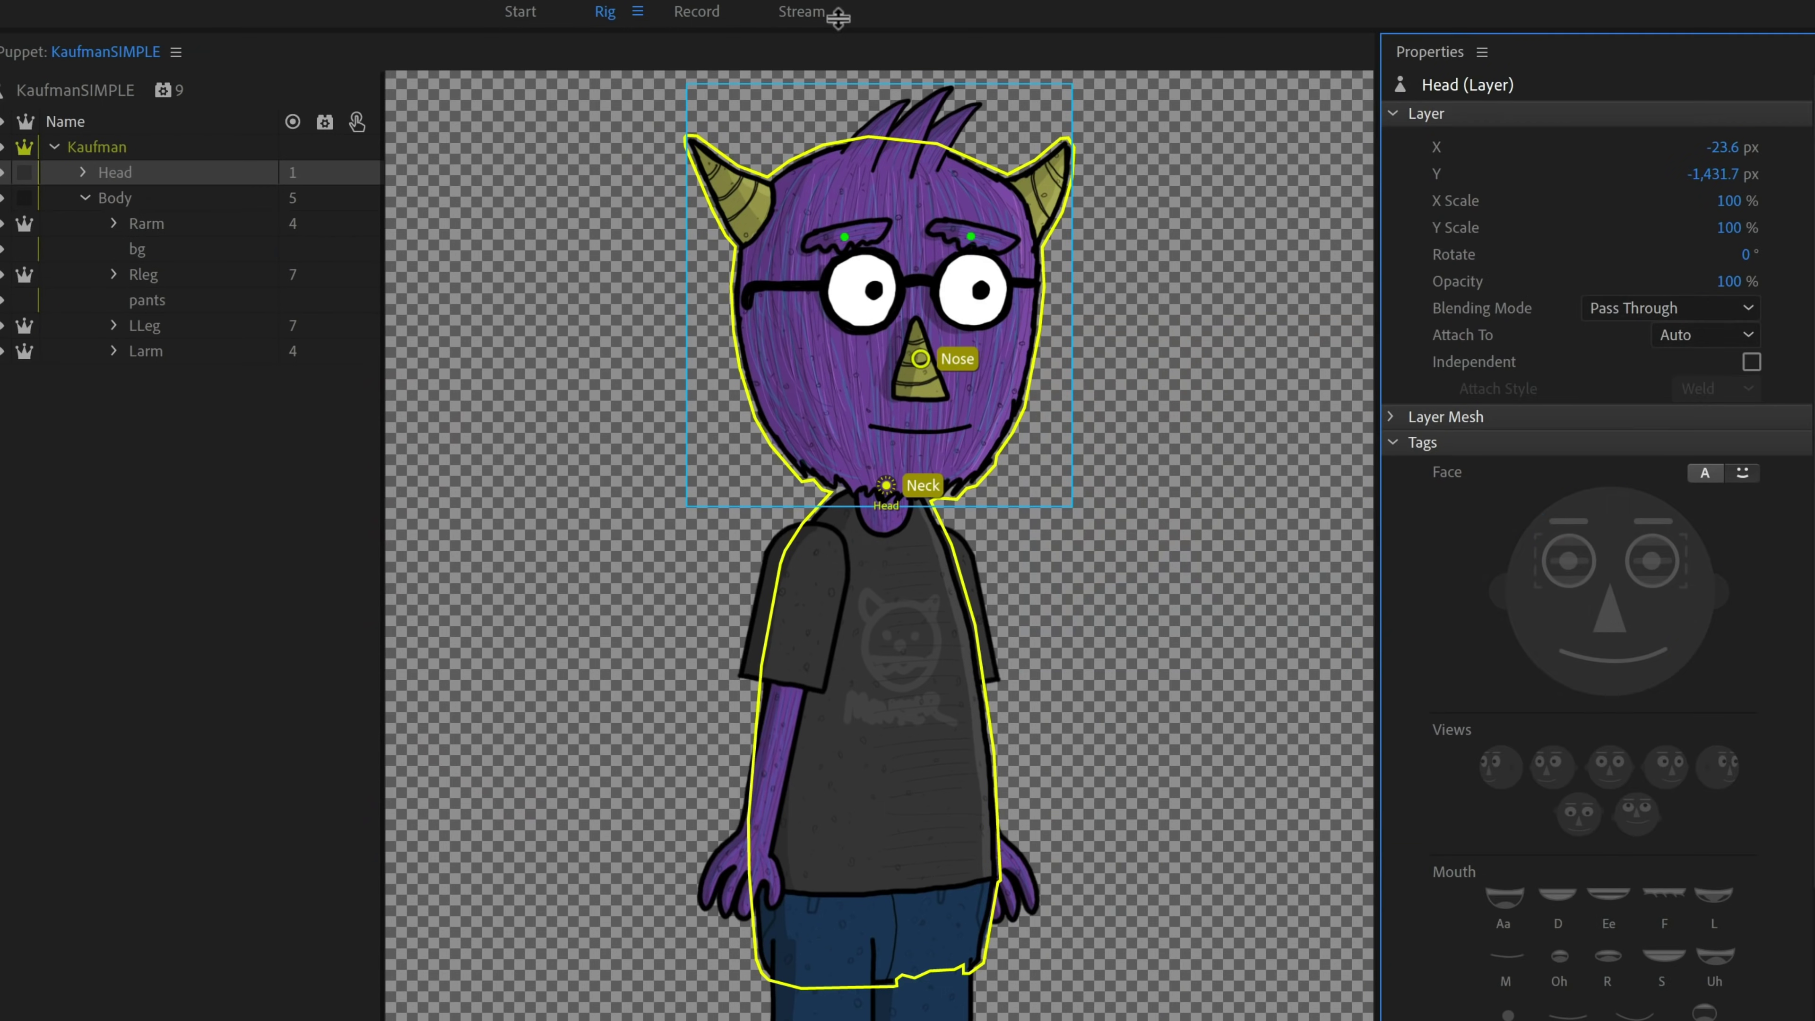
click(708, 12)
click(847, 475)
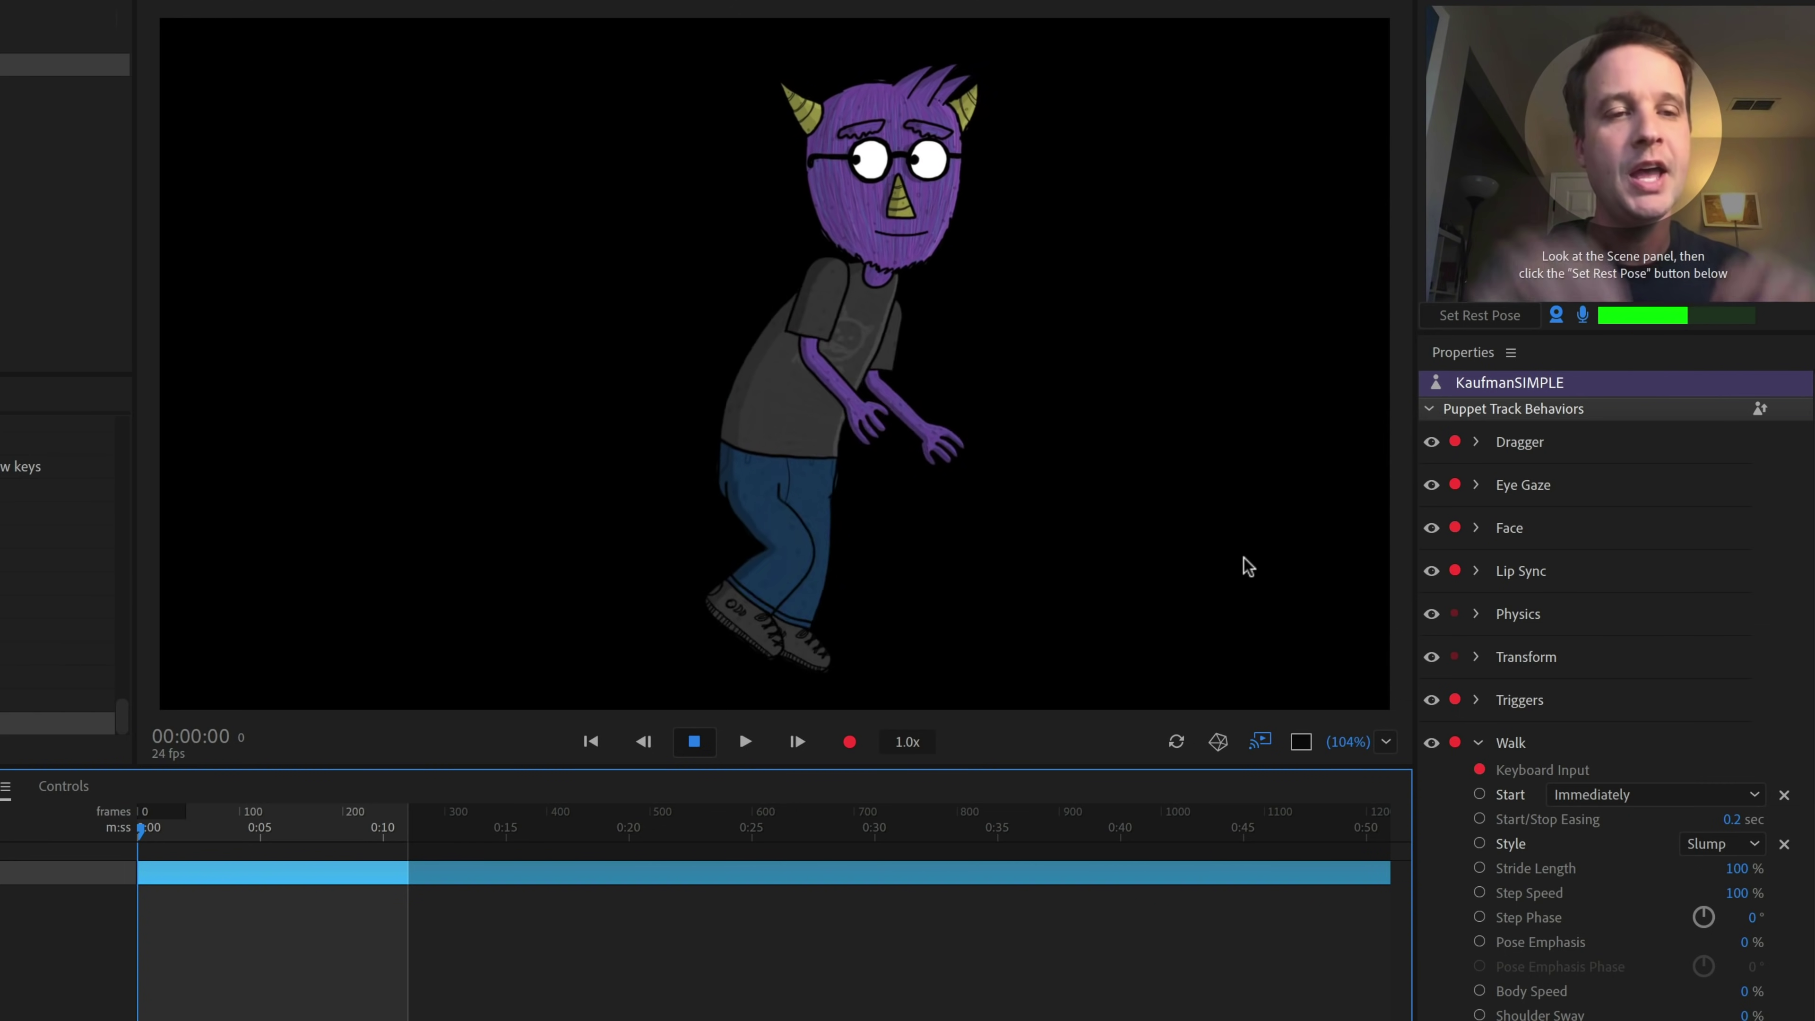
Set the walk Style to Sneak and try it with Step Speed at 51% and an adjusted Stride Length
click(1744, 846)
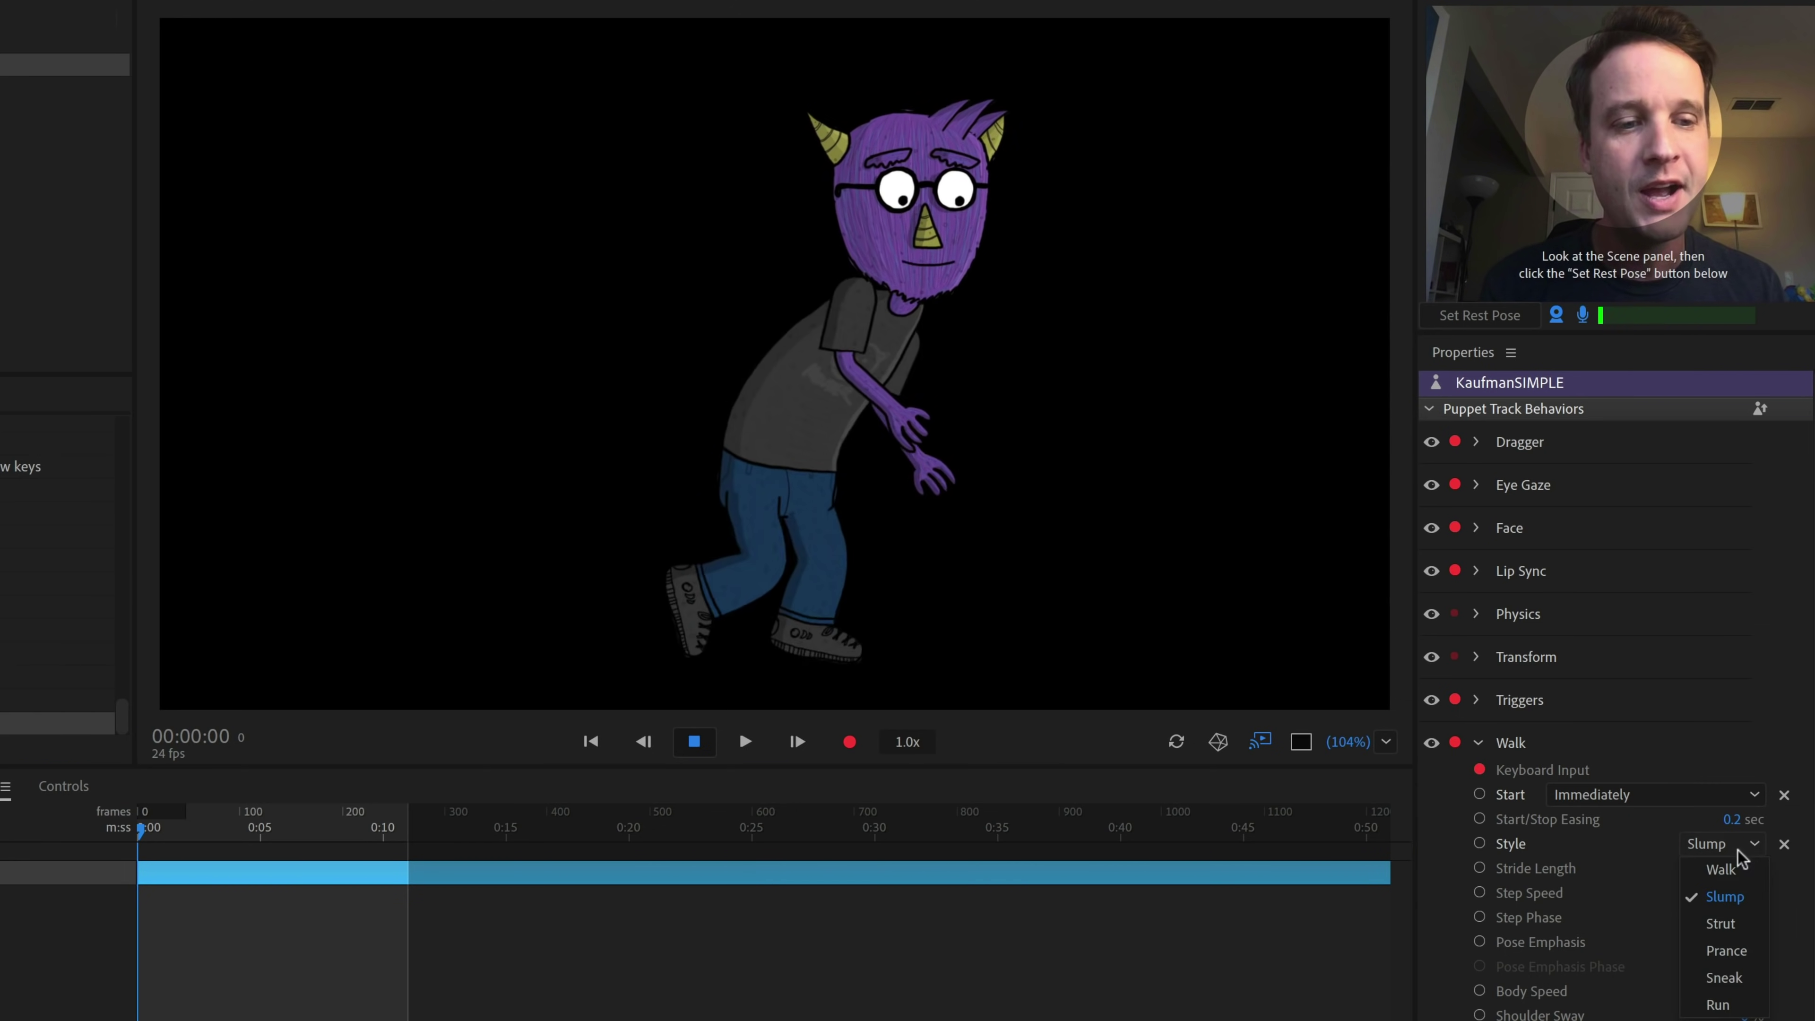
click(1724, 978)
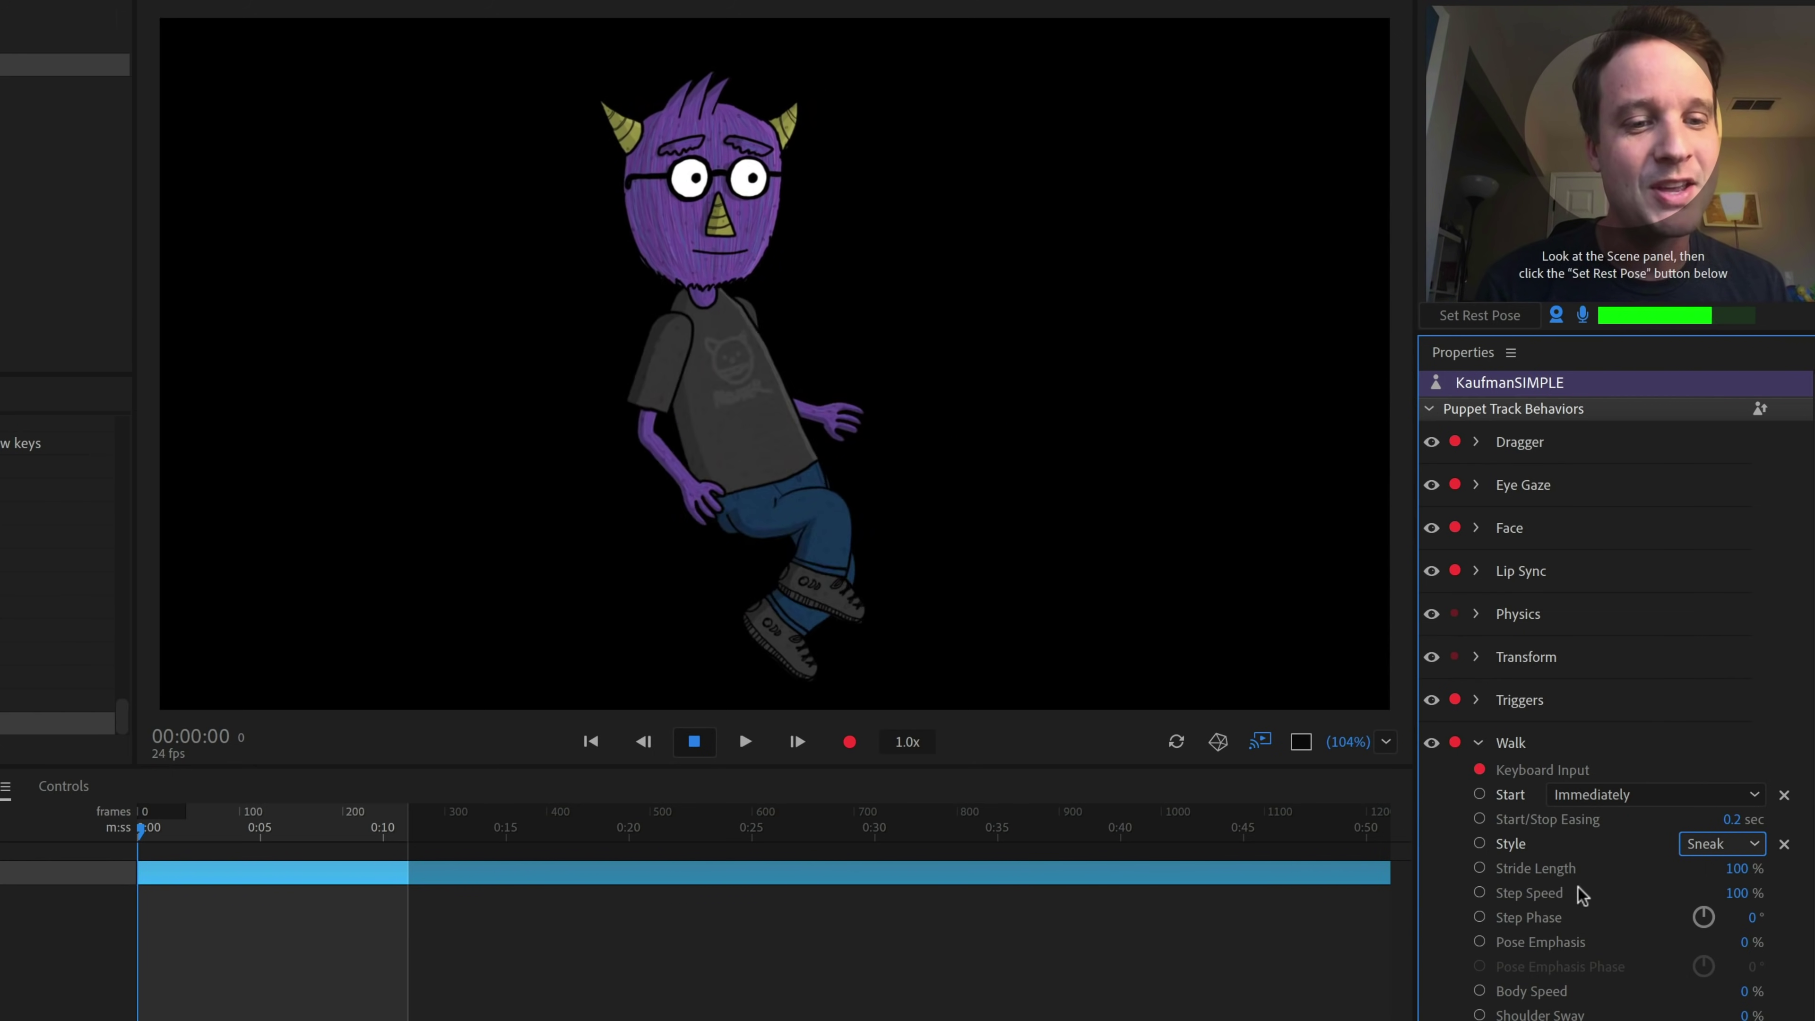
drag(1739, 891, 1677, 887)
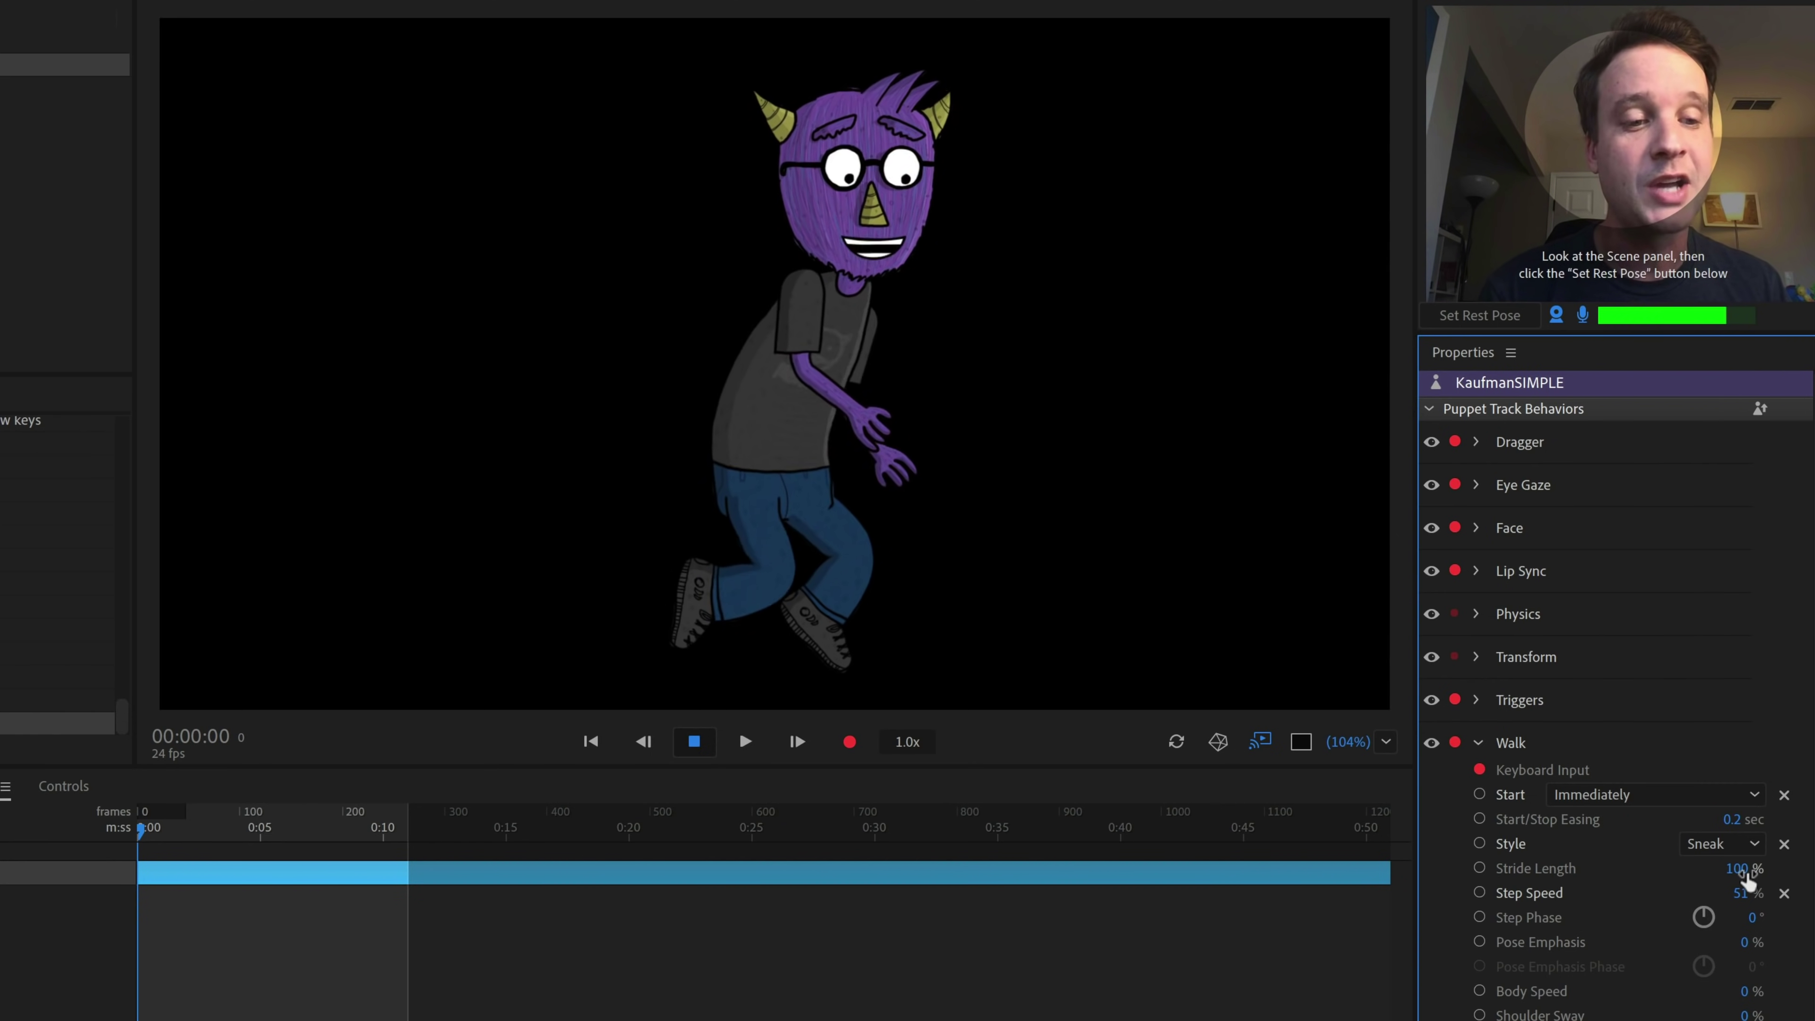
drag(1746, 876, 1778, 934)
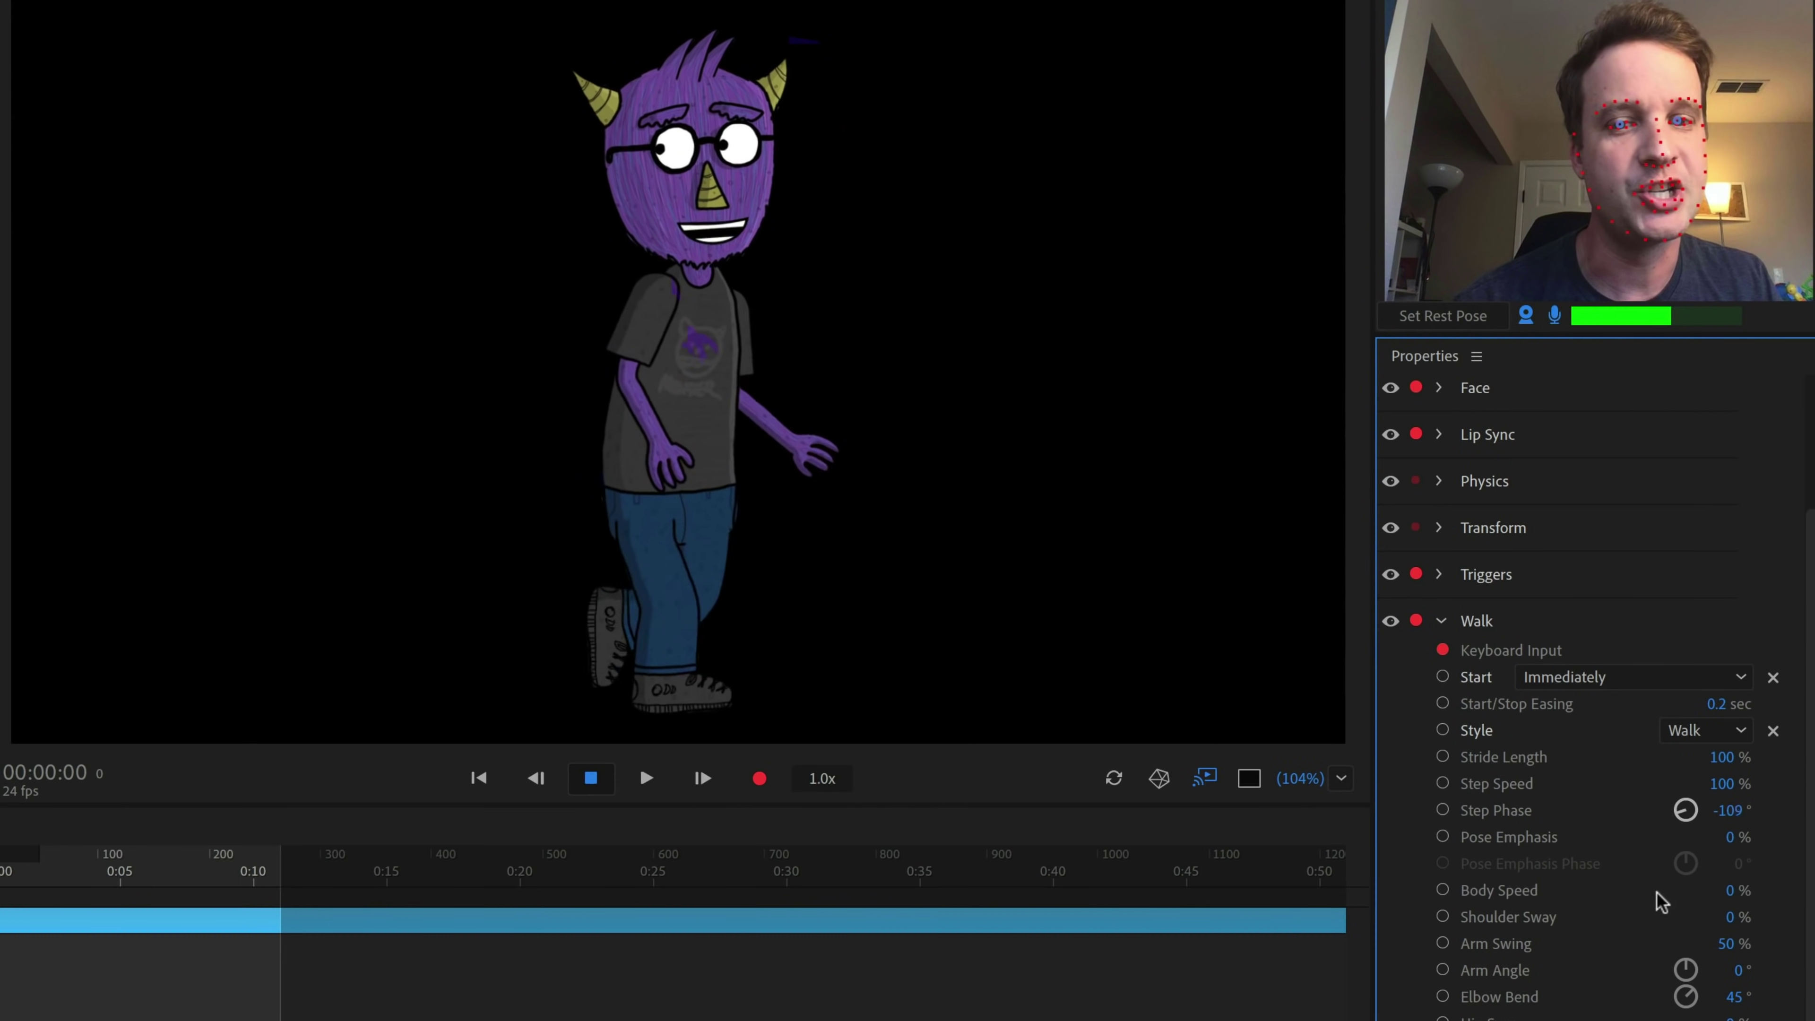
Try Step Phase values up to 180° with Step Speed at 0%, and reset both settings to their defaults
drag(1643, 695, 1639, 768)
click(1731, 785)
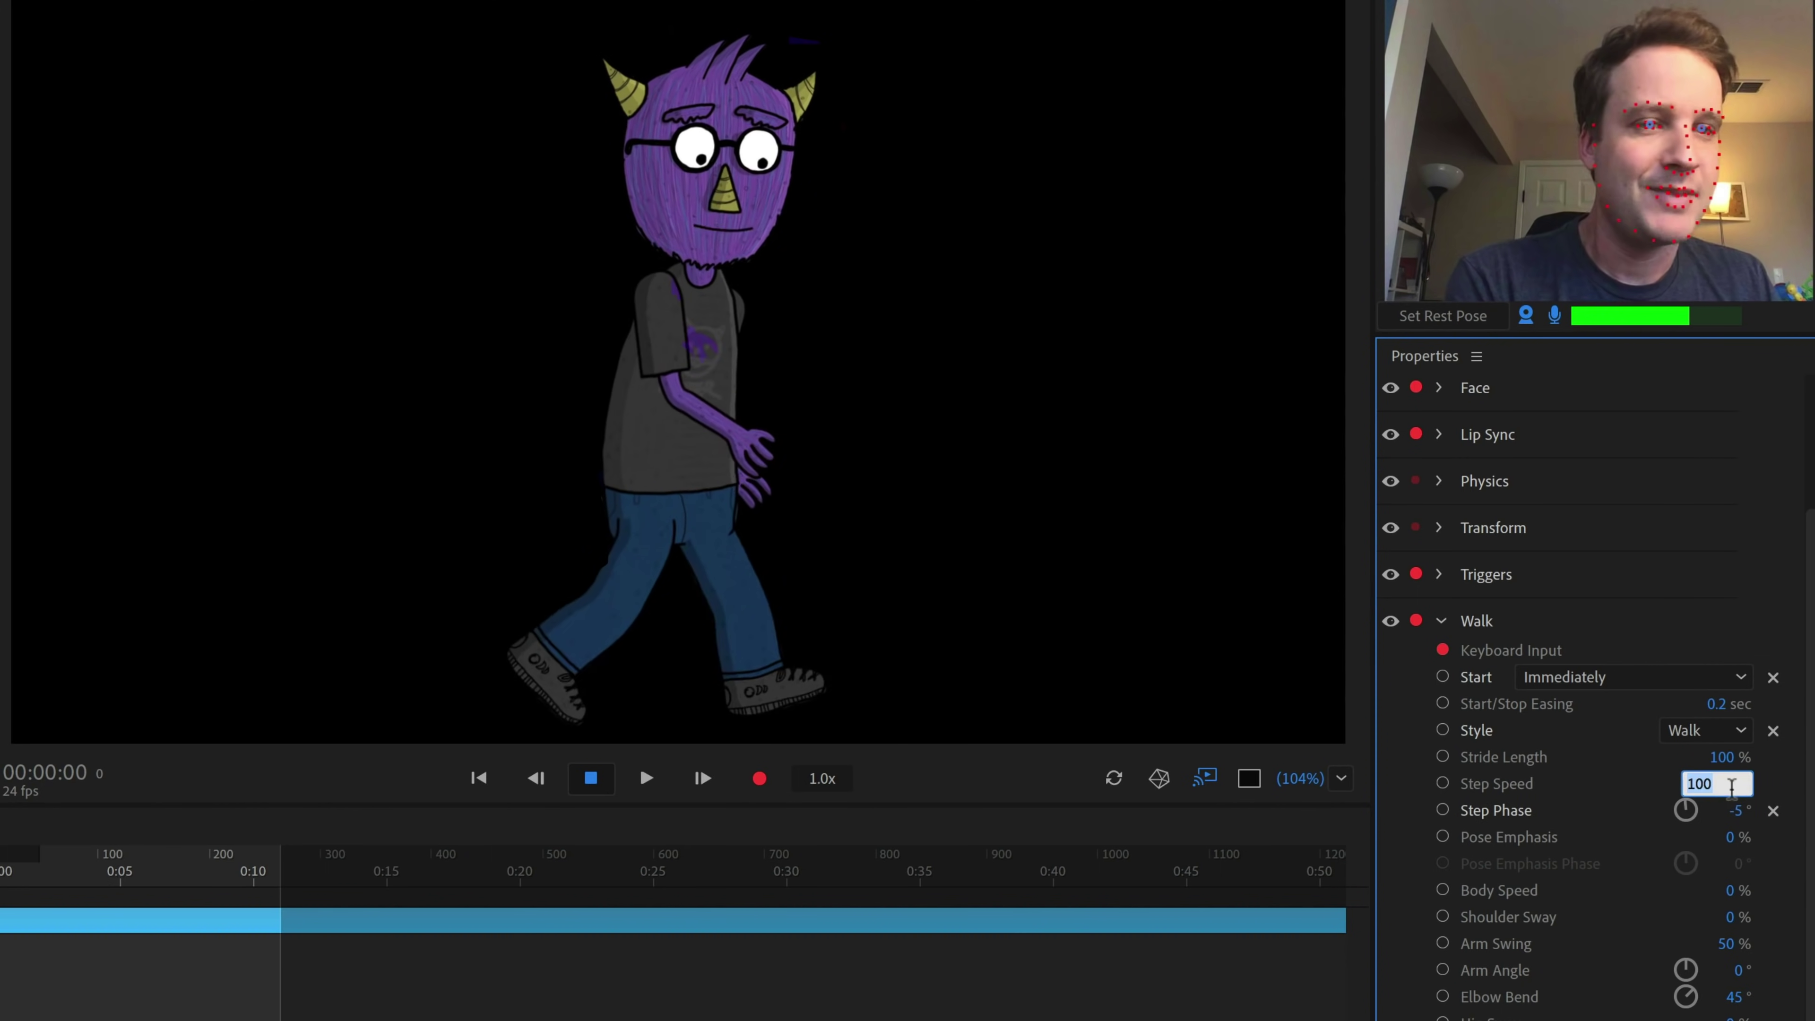
text(0)
key(Return)
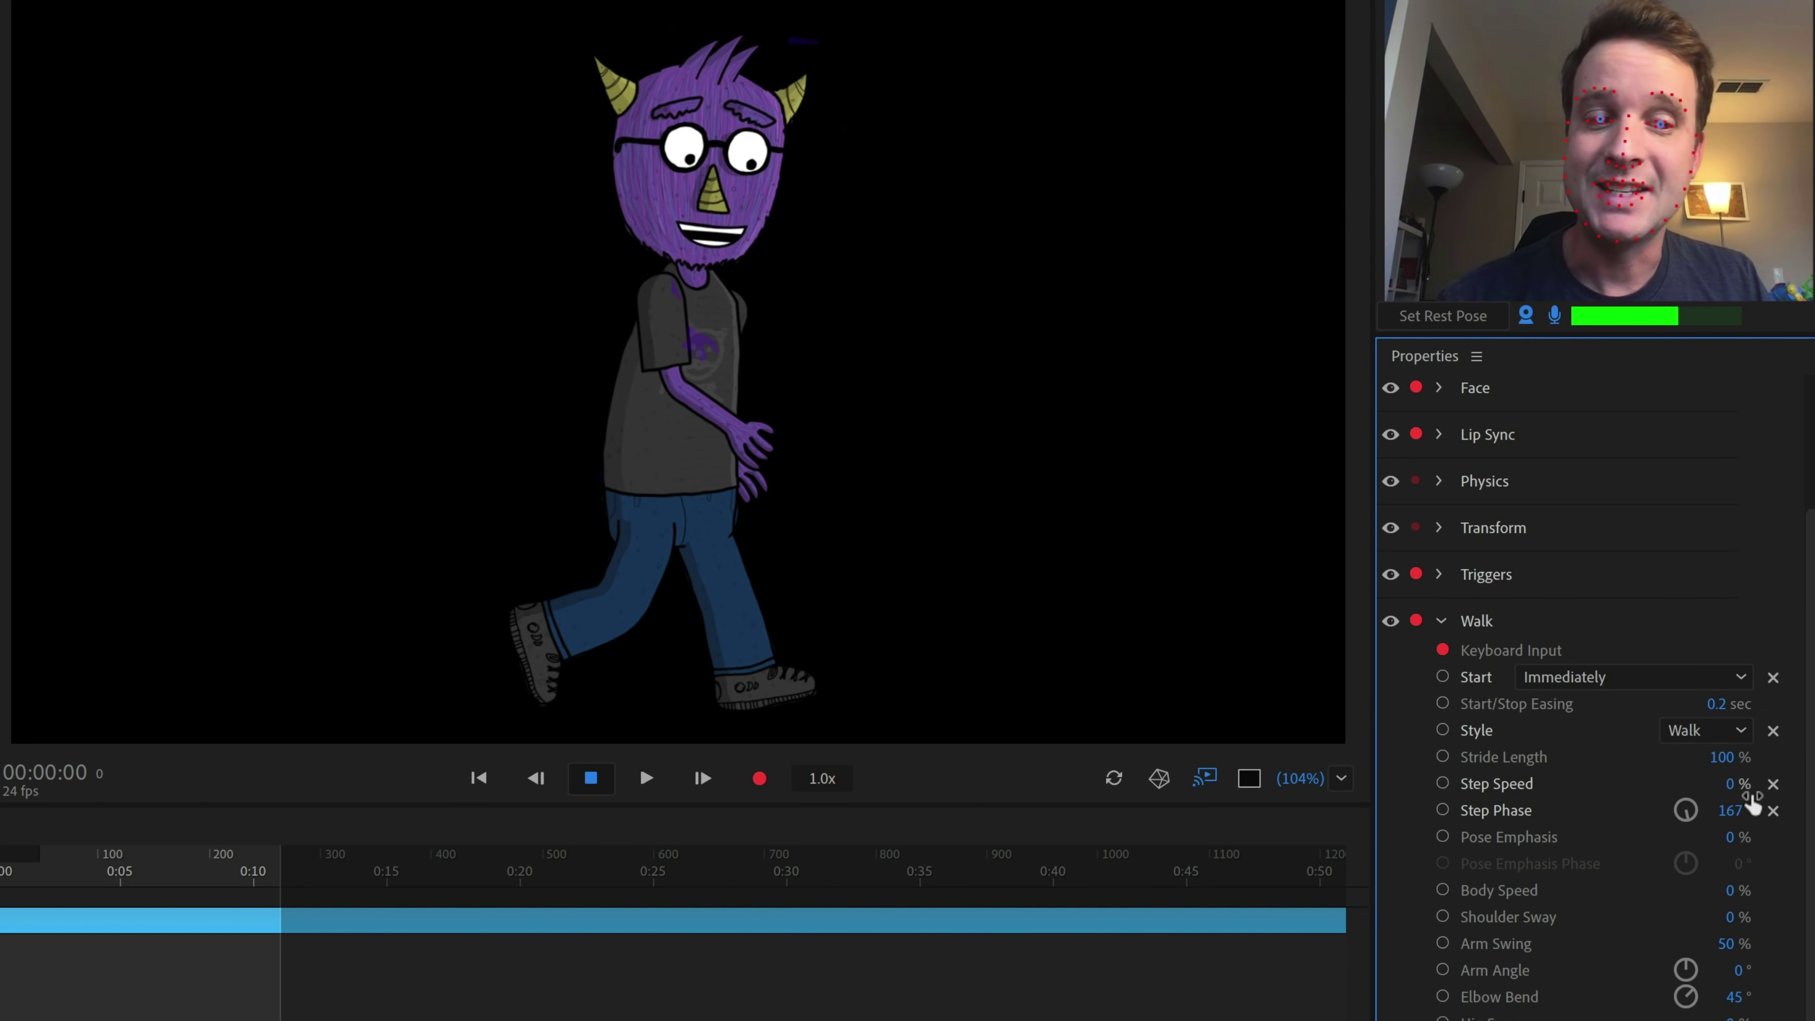
drag(1685, 819, 1743, 934)
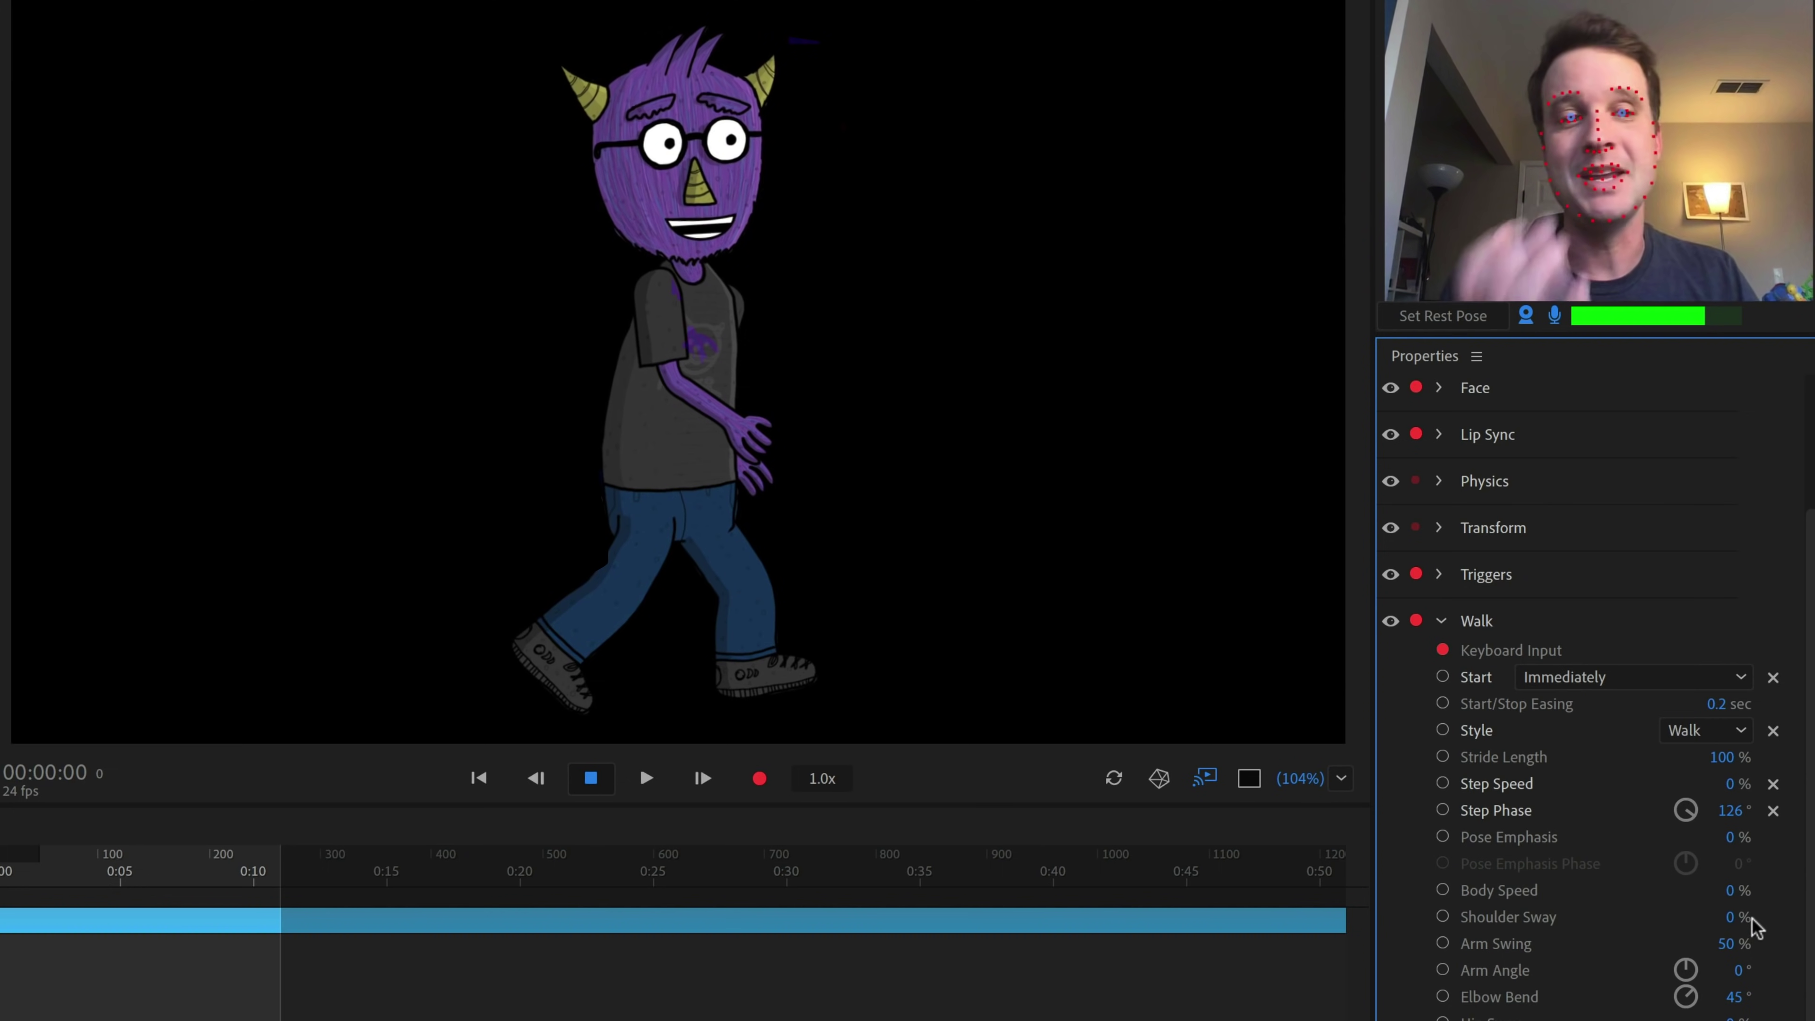
mouse_move(1699, 817)
mouse_down()
mouse_move(1717, 497)
mouse_move(1701, 781)
mouse_up()
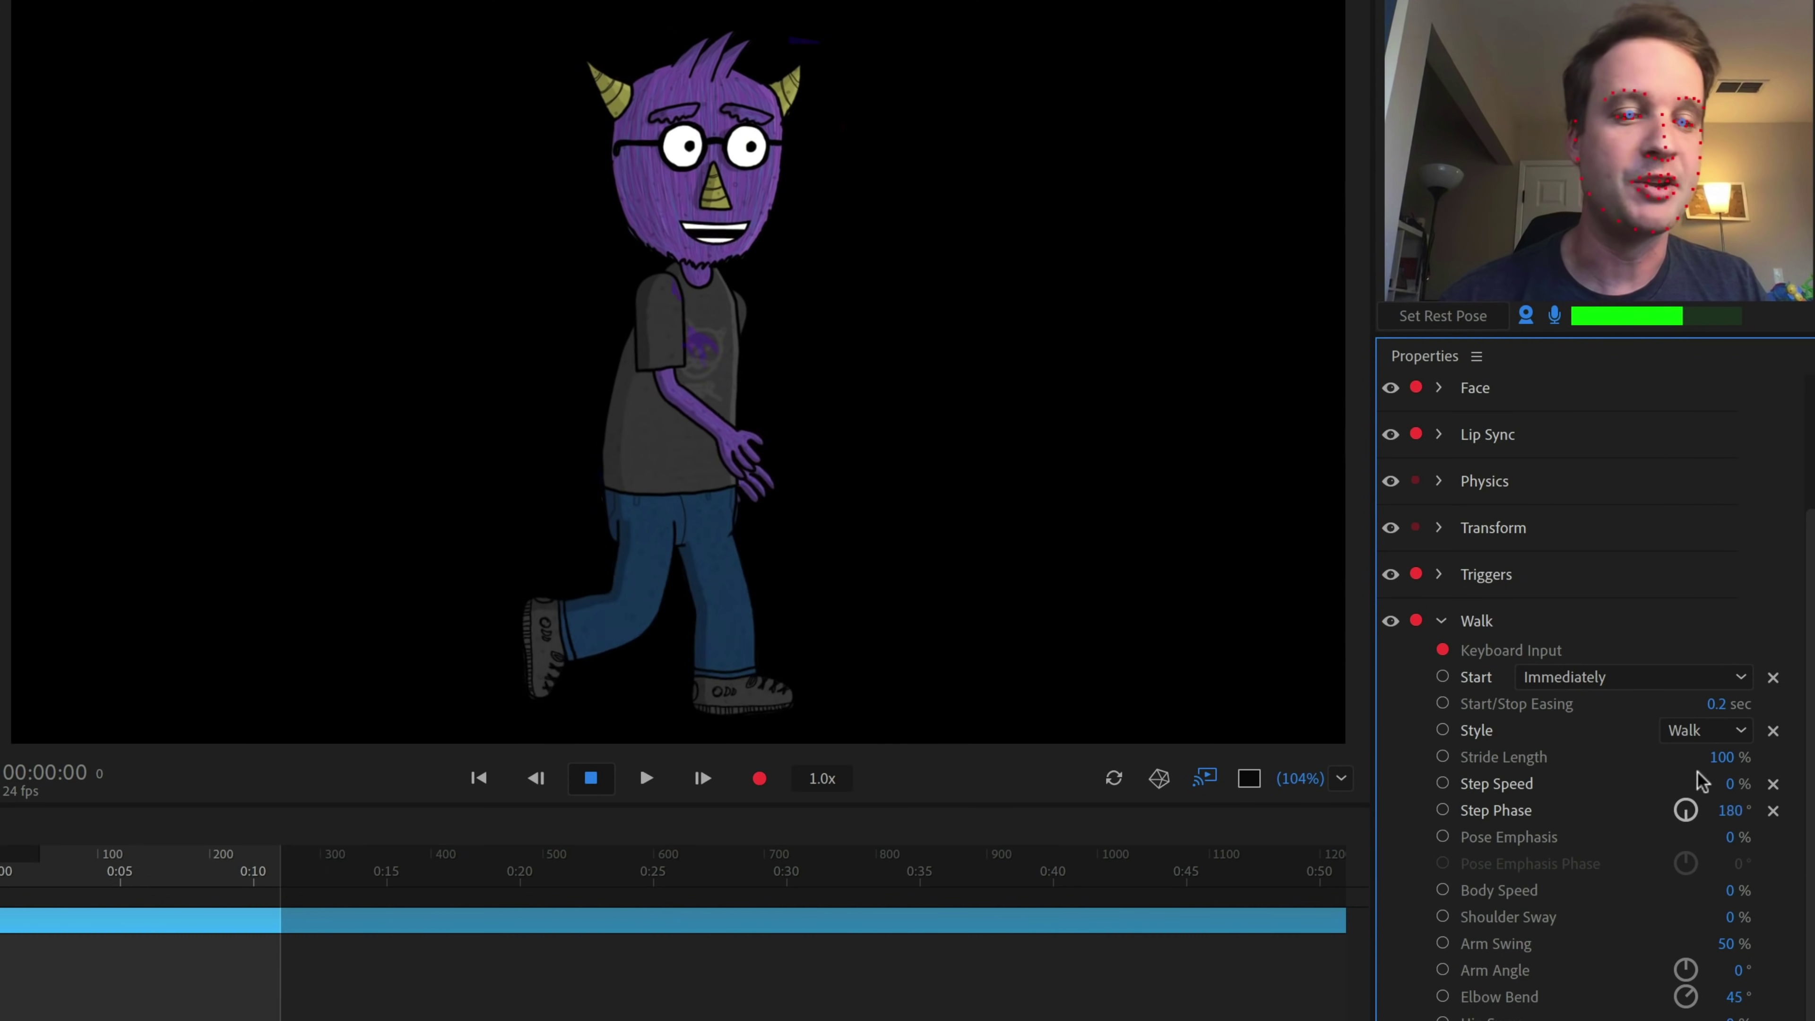
click(1774, 811)
click(1774, 785)
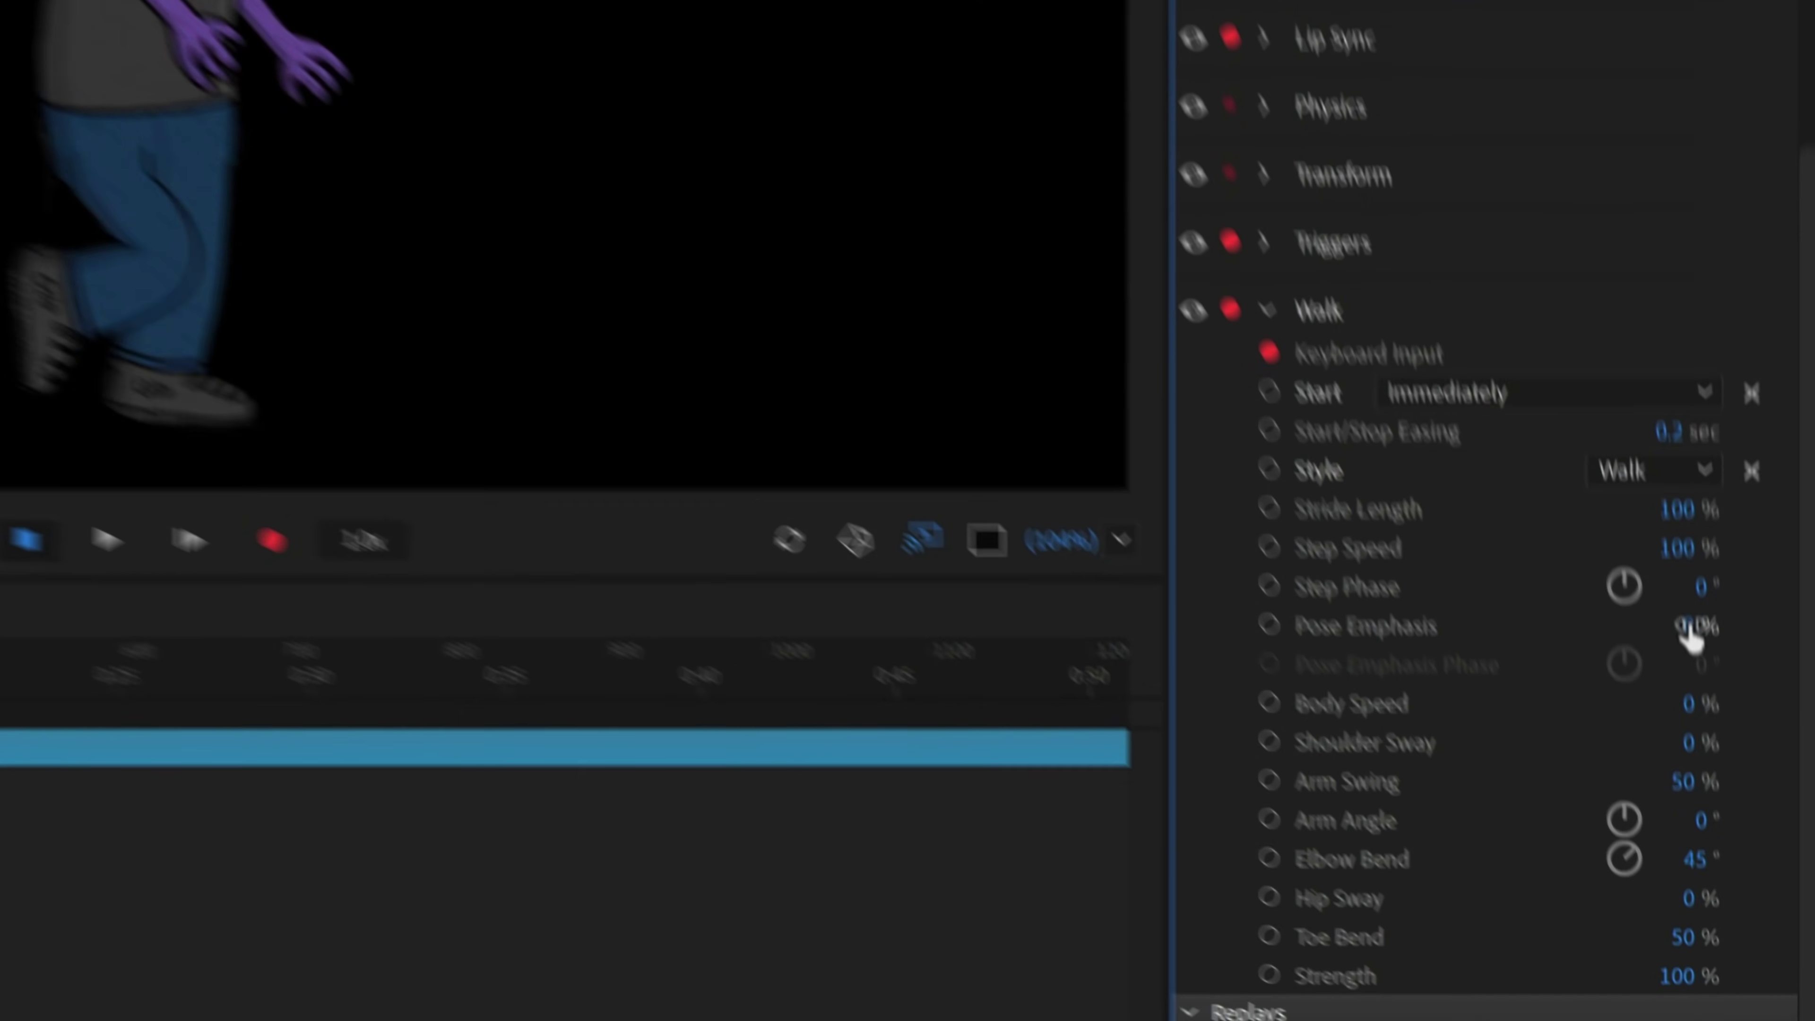
Set the Walk behavior's Pose Emphasis to 47% after trying stronger values
drag(1728, 827, 1744, 728)
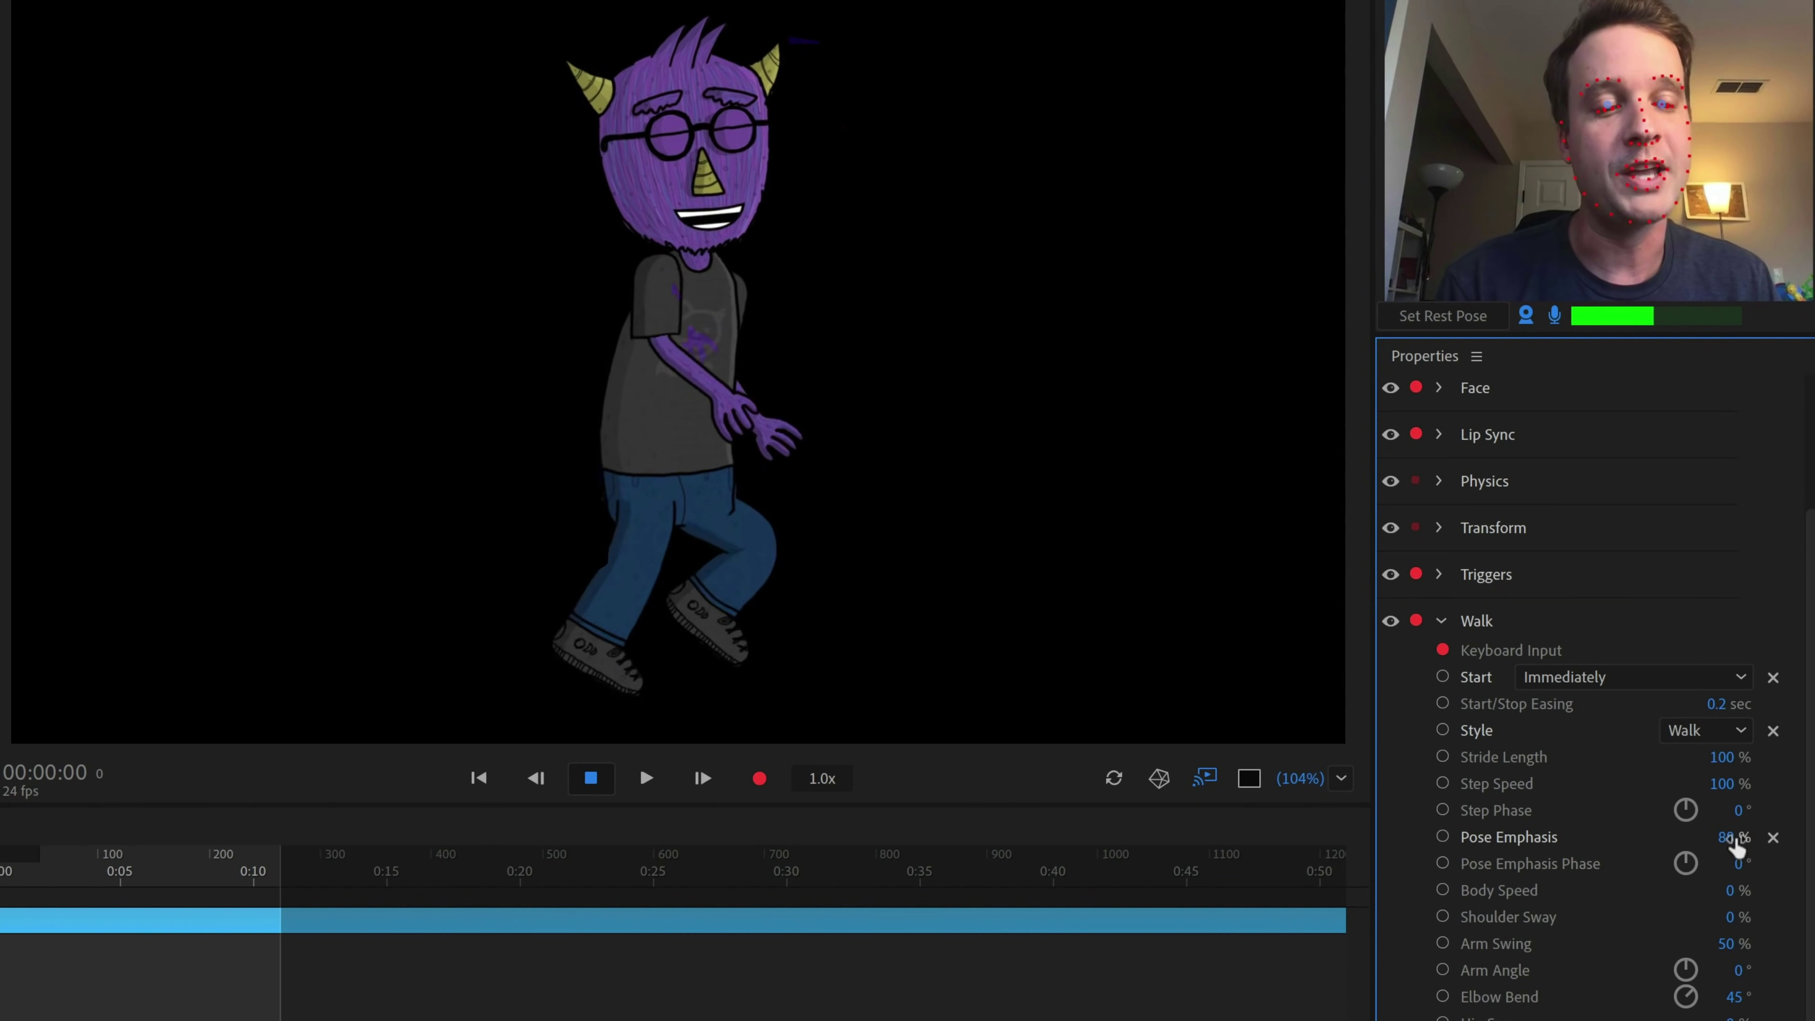
drag(1712, 839, 1689, 838)
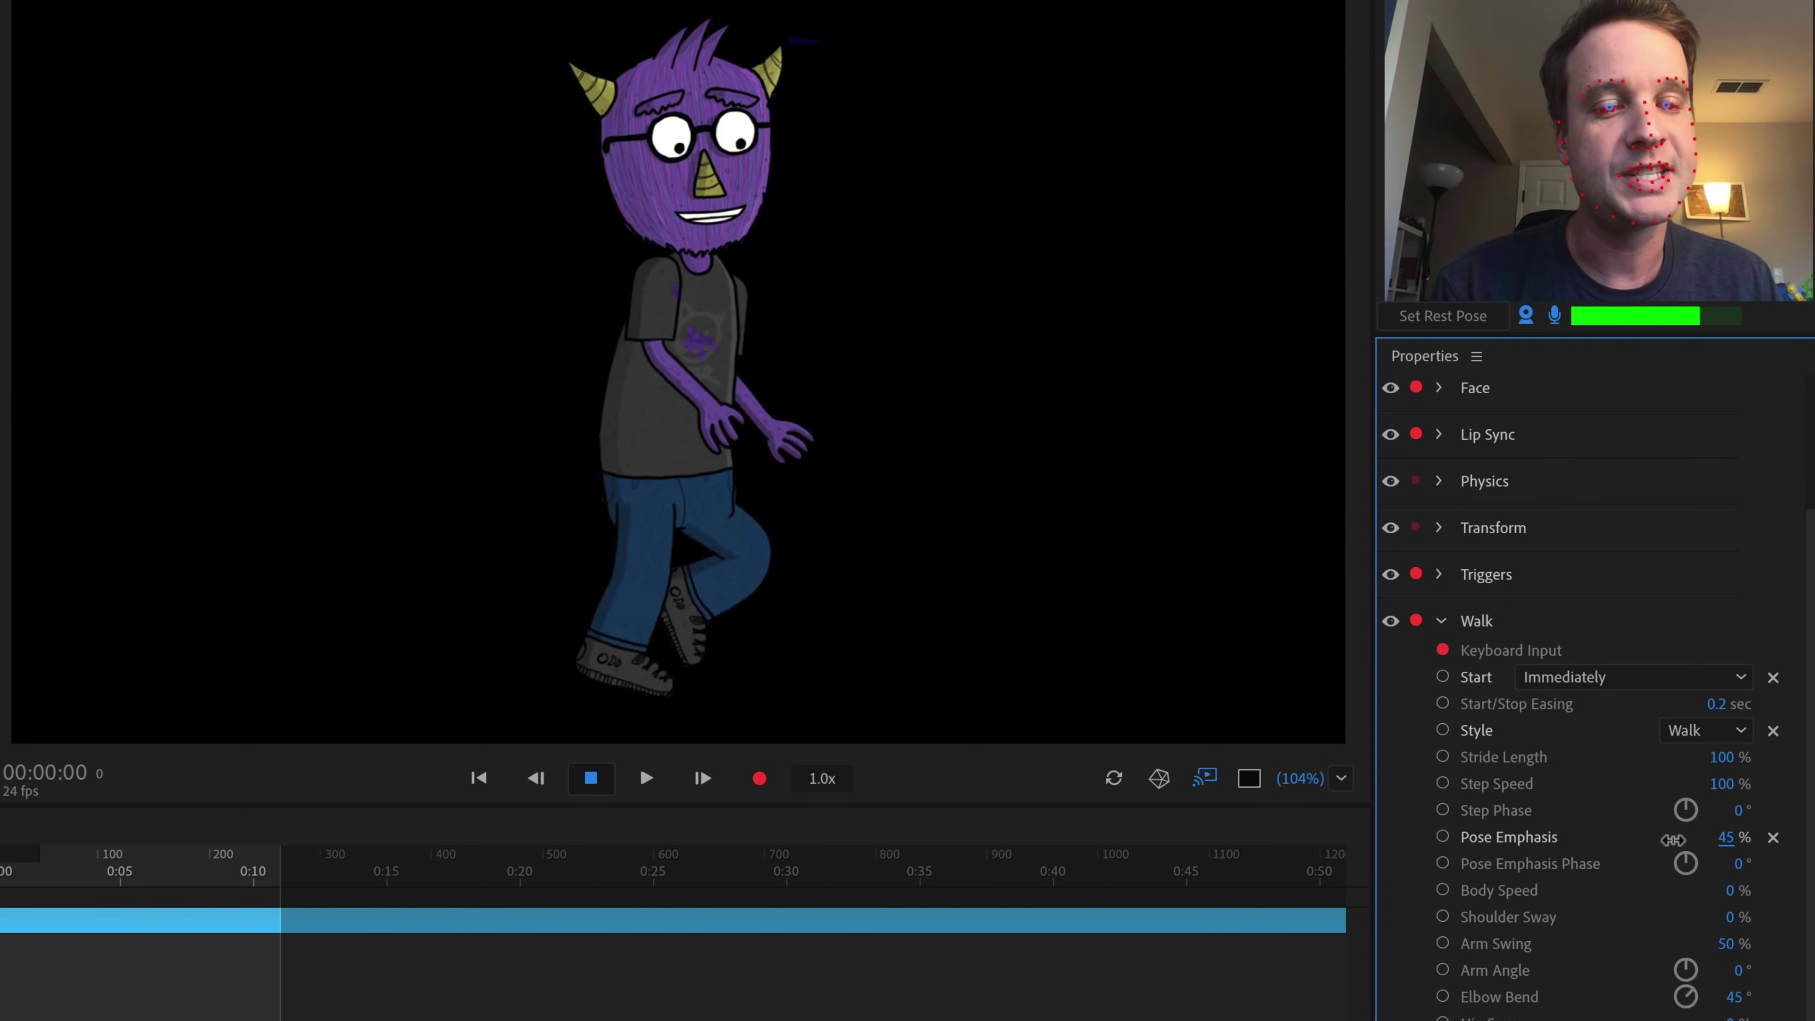
drag(1670, 841, 1503, 851)
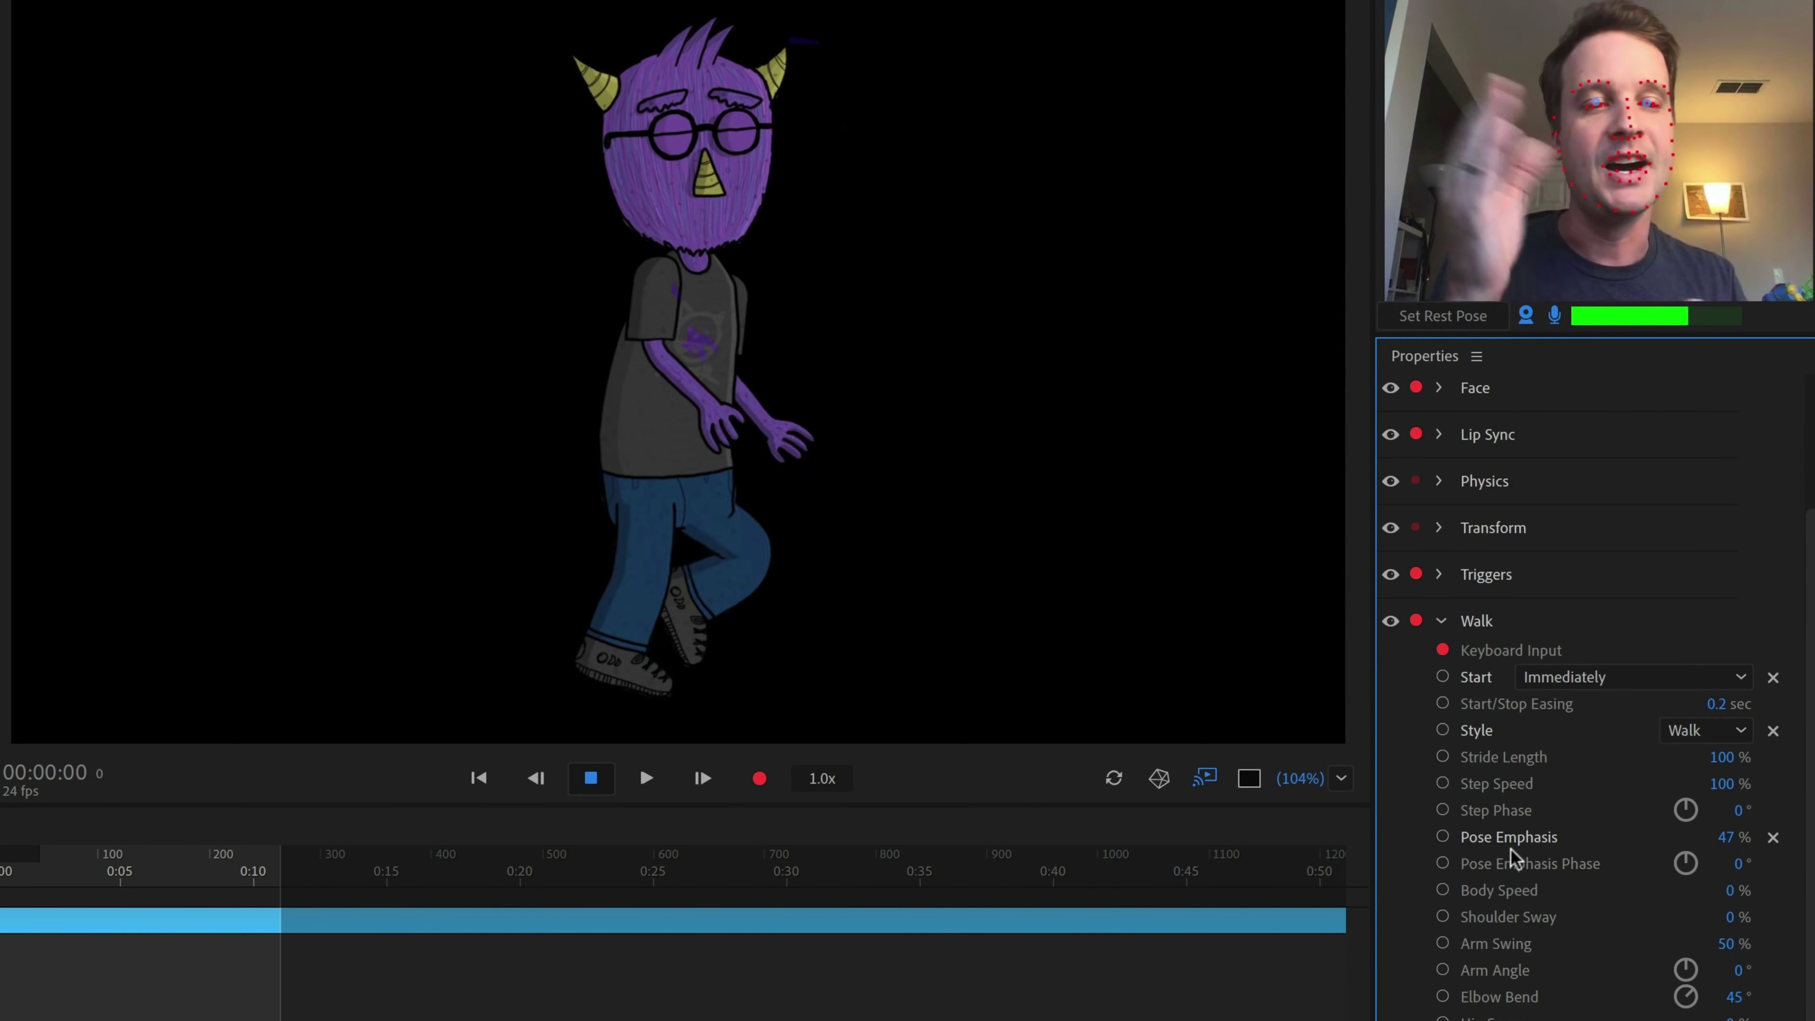
Set the Pose Emphasis Phase to 62° and reset Pose Emphasis to its default
drag(1686, 864, 1756, 752)
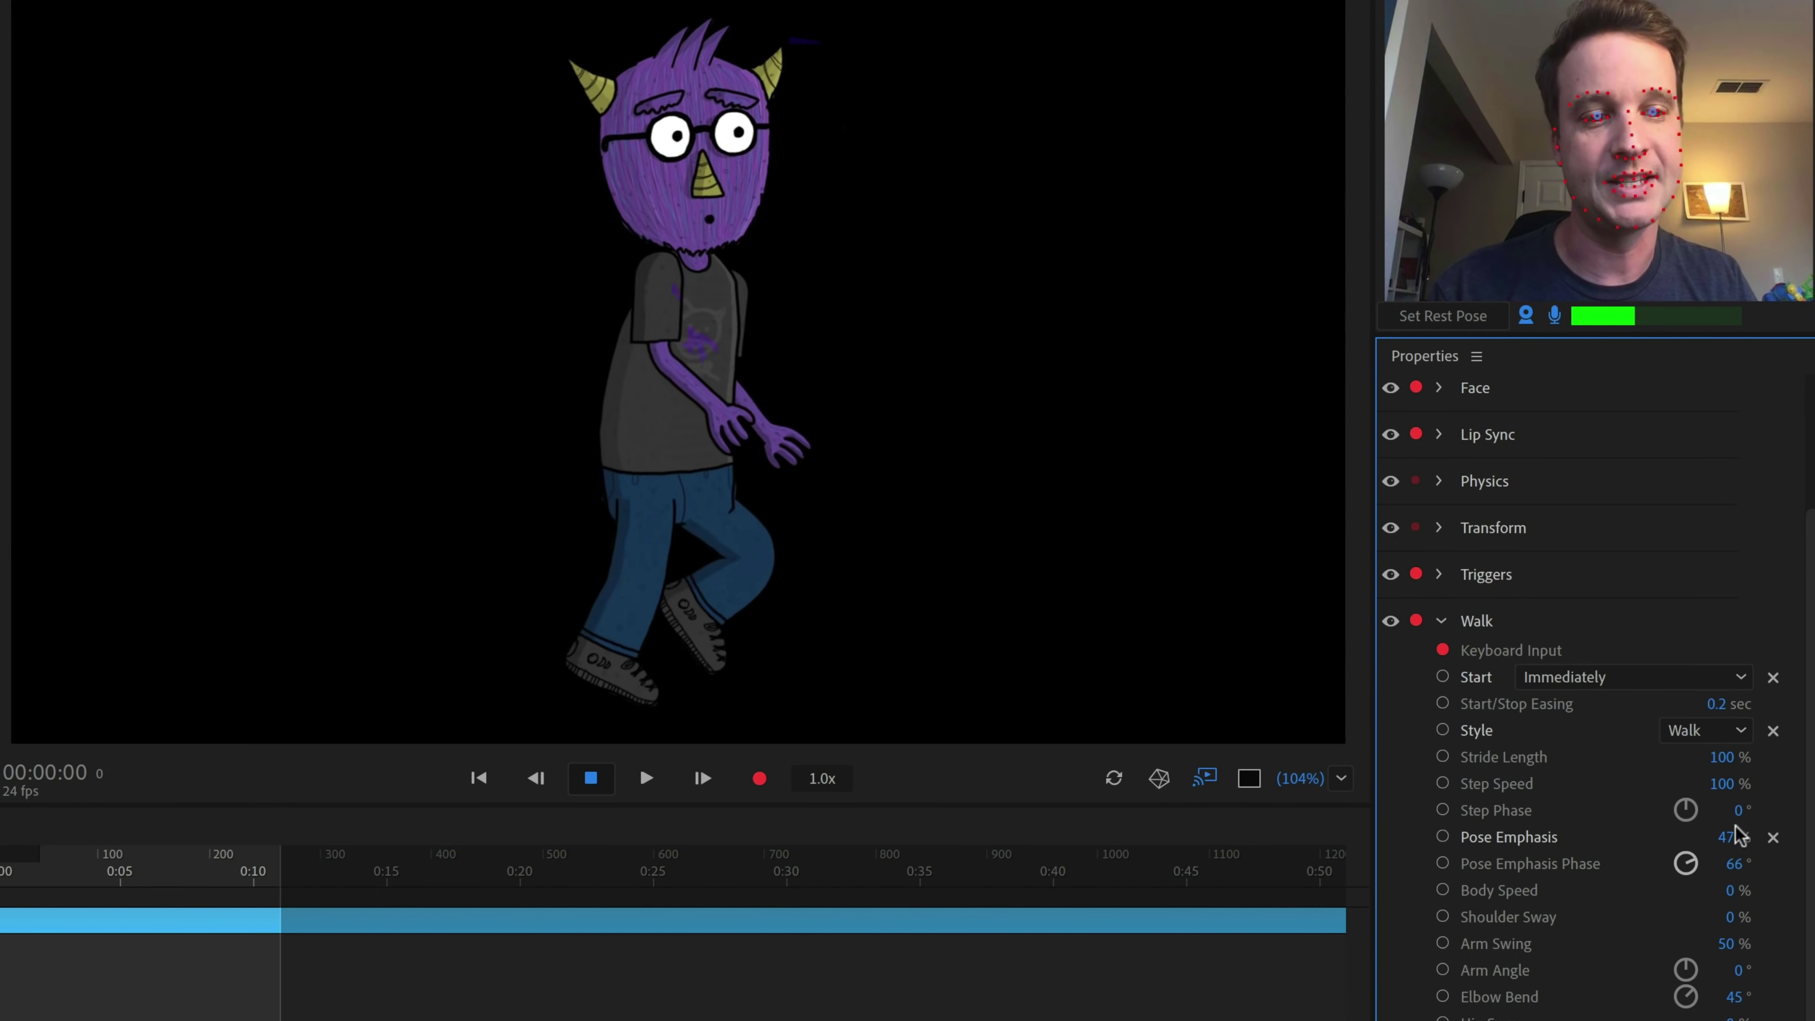
drag(1736, 826, 1737, 833)
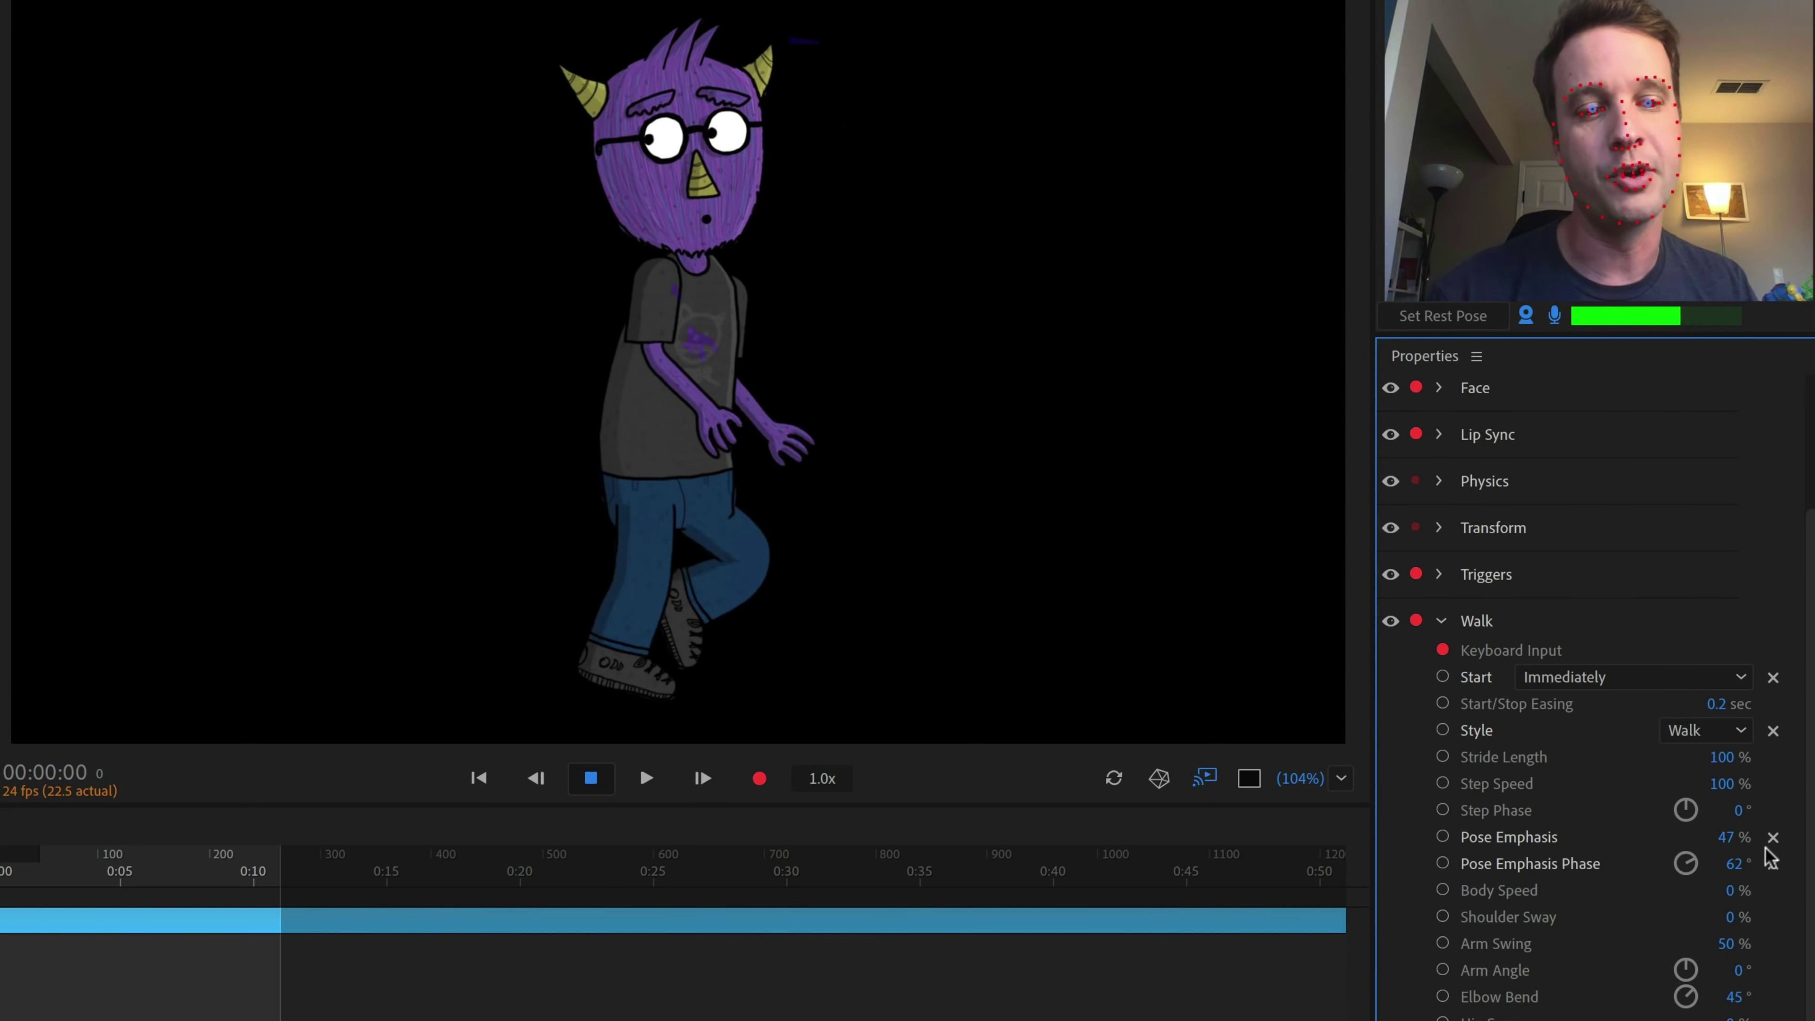
click(1774, 837)
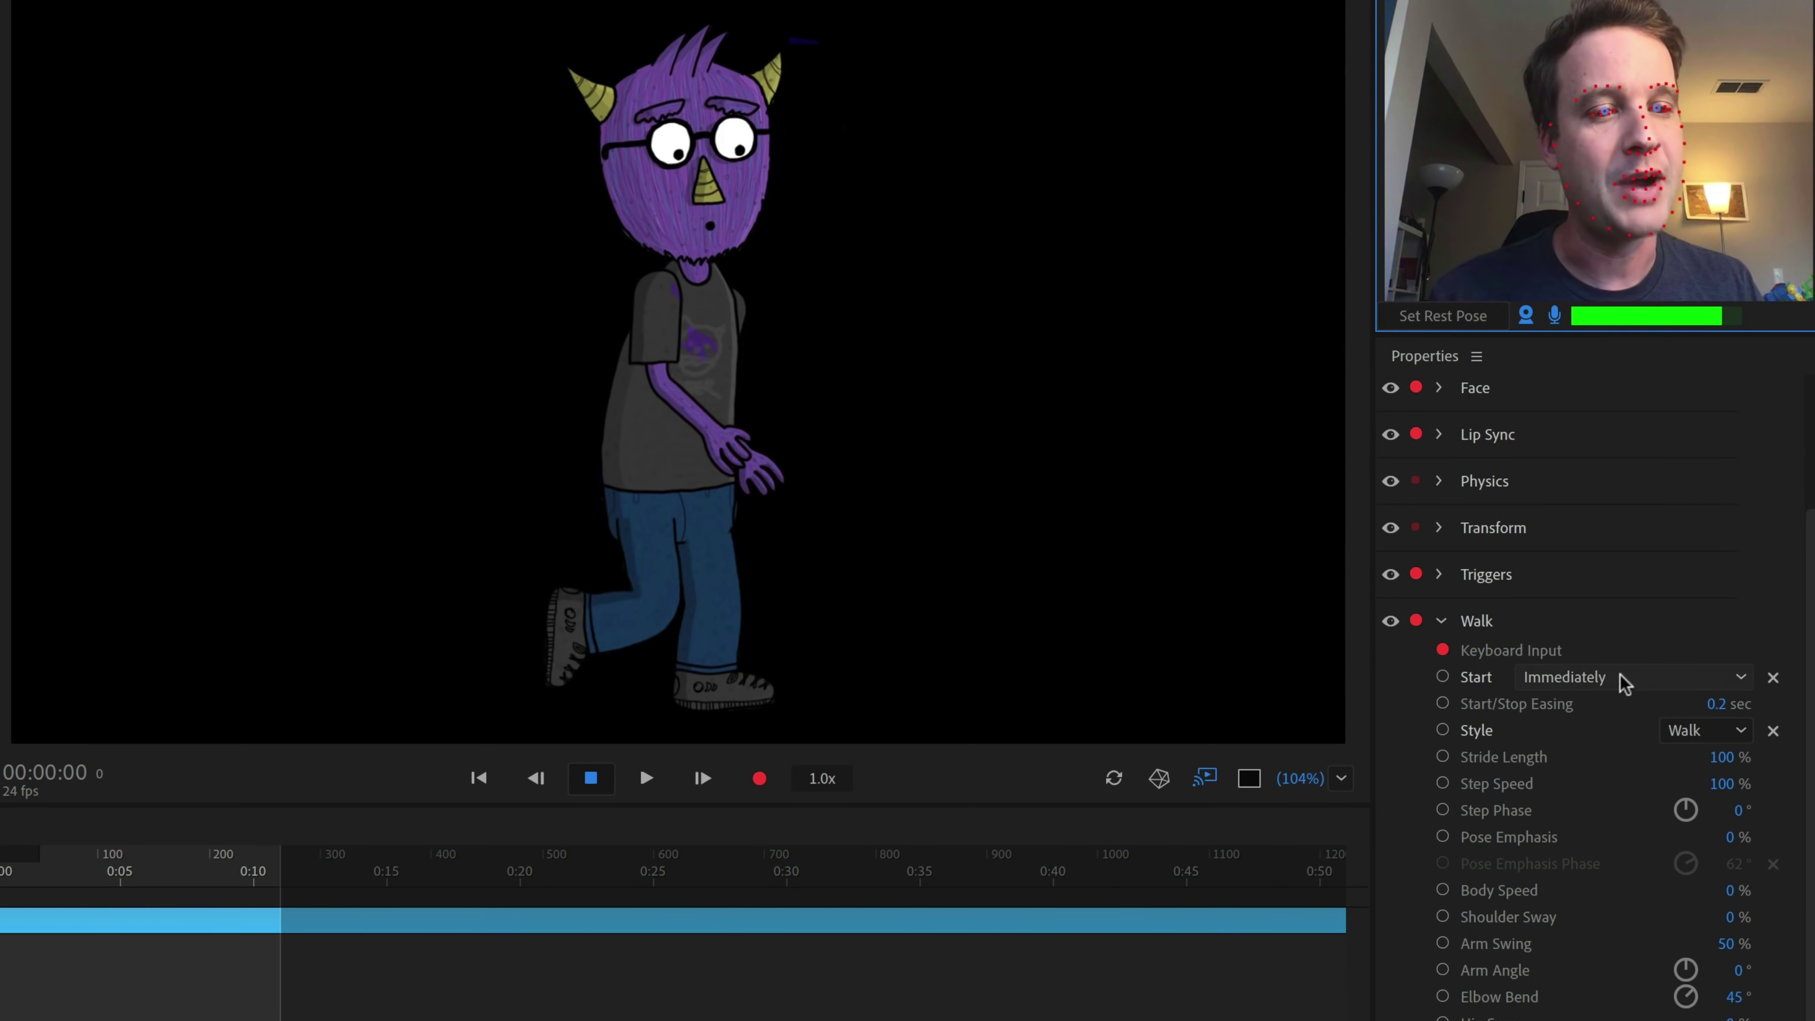
Try negative Body Speed values down to -127% and return Body Speed to 0%
drag(1730, 890, 1733, 675)
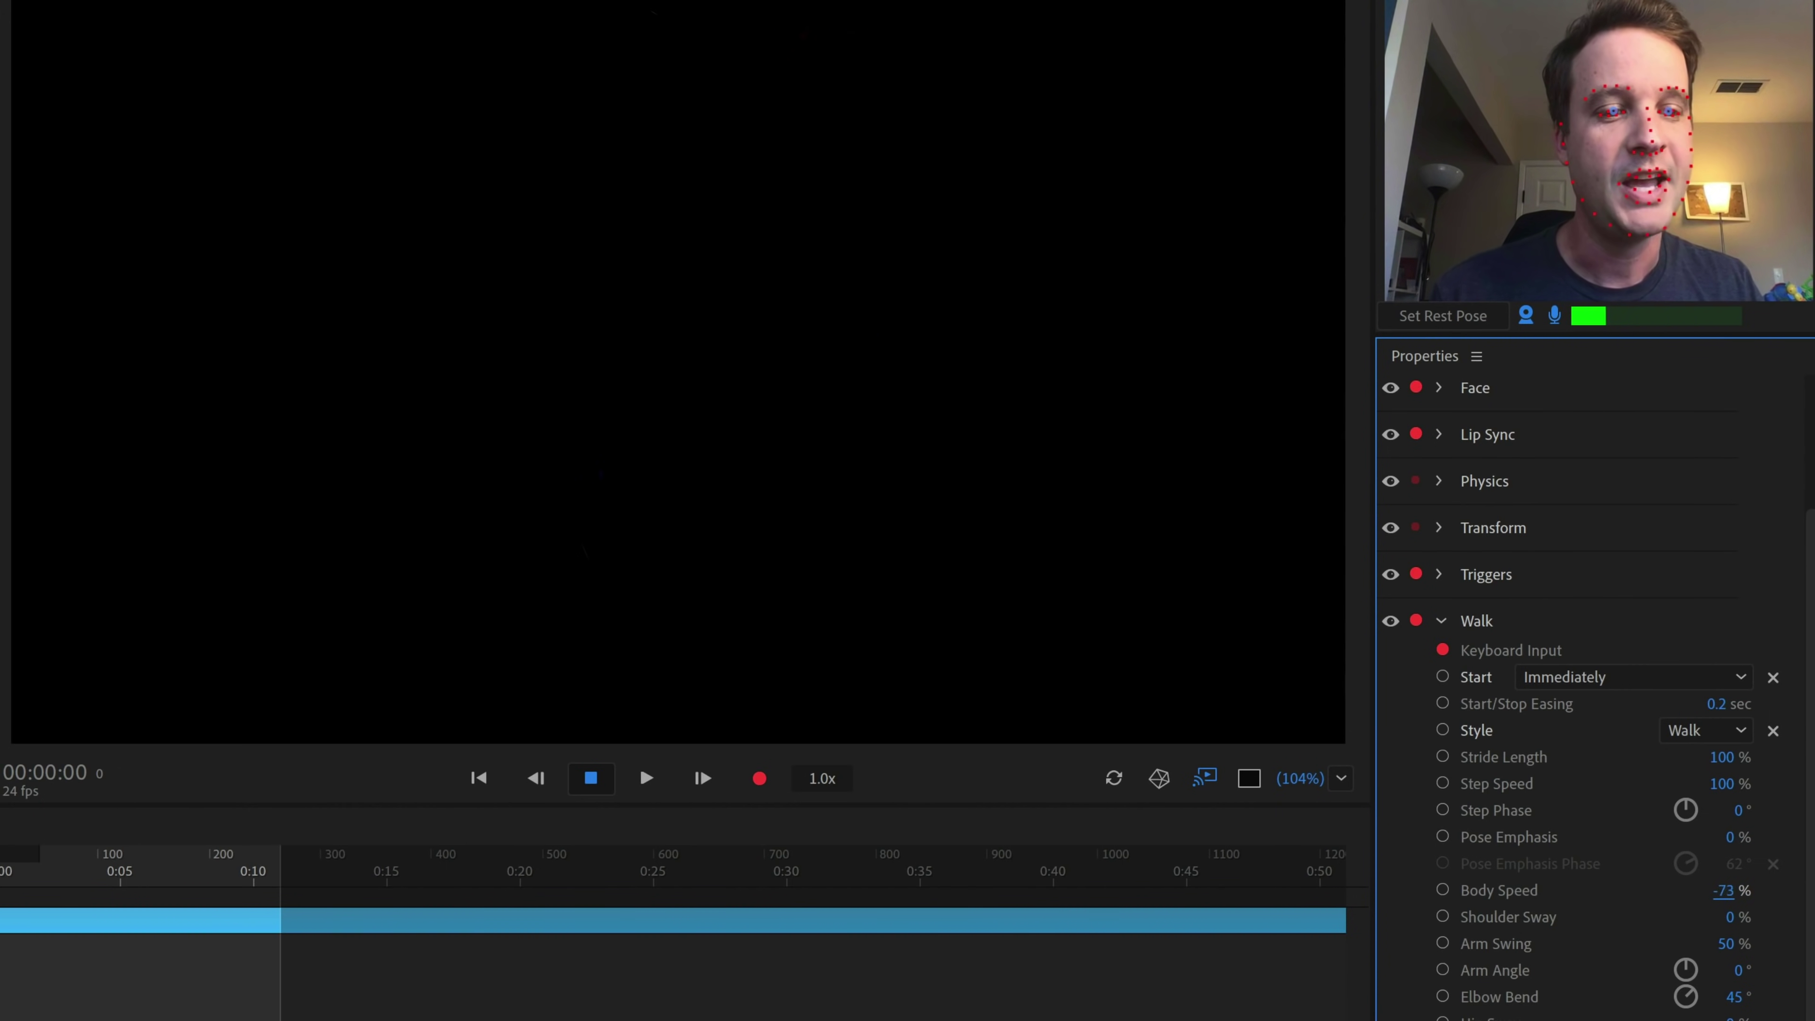
drag(1720, 890, 1723, 892)
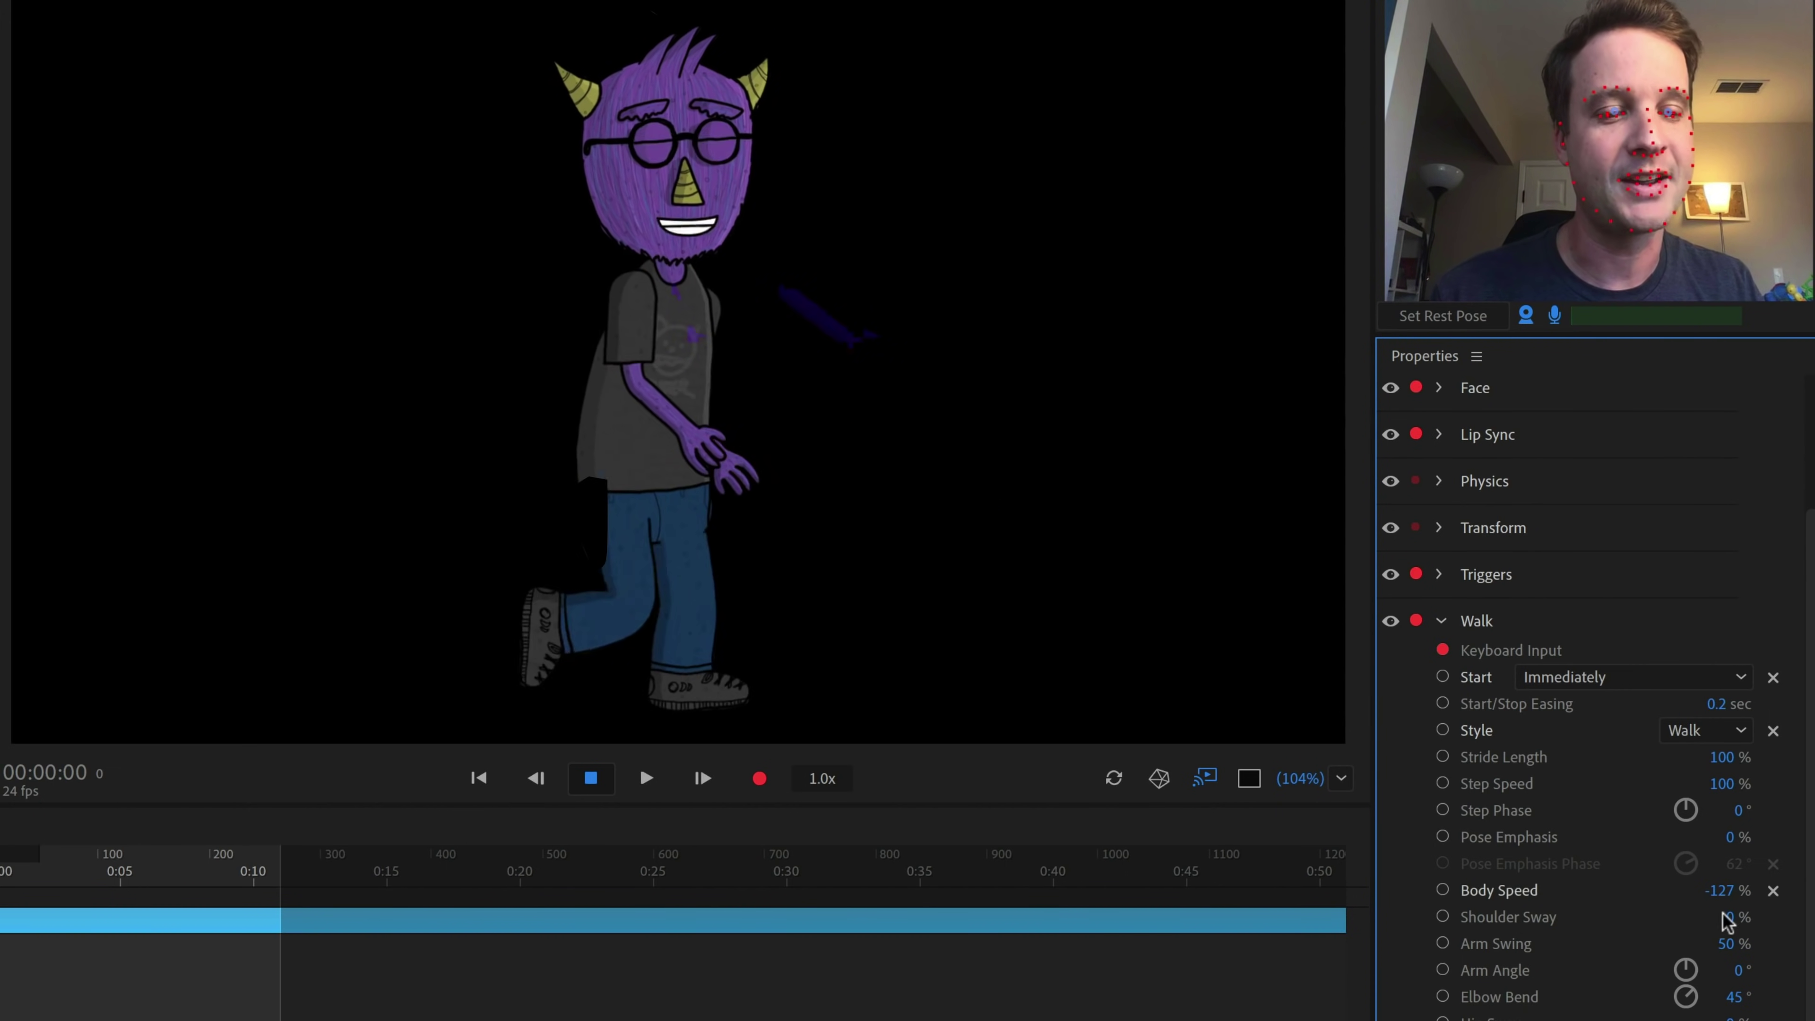
click(1774, 892)
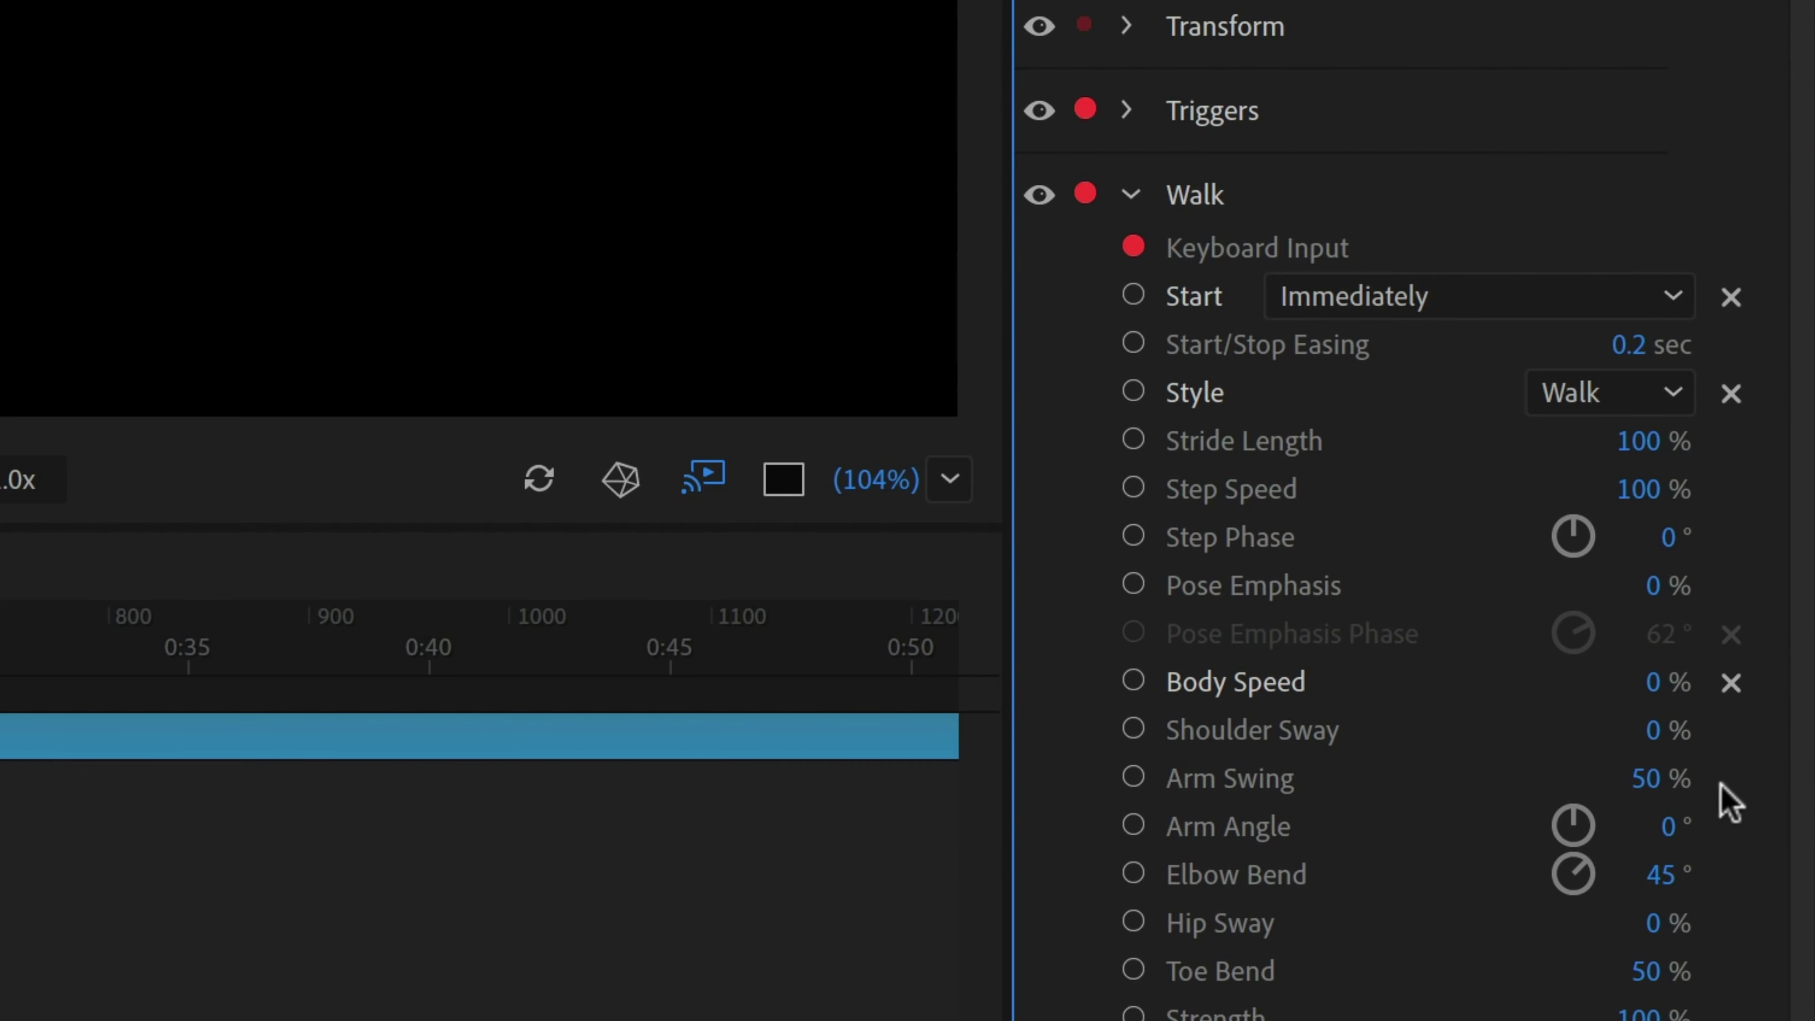
Set the Walk behavior's Shoulder Sway to 31% and Hip Sway to 92%
drag(1651, 721, 1646, 392)
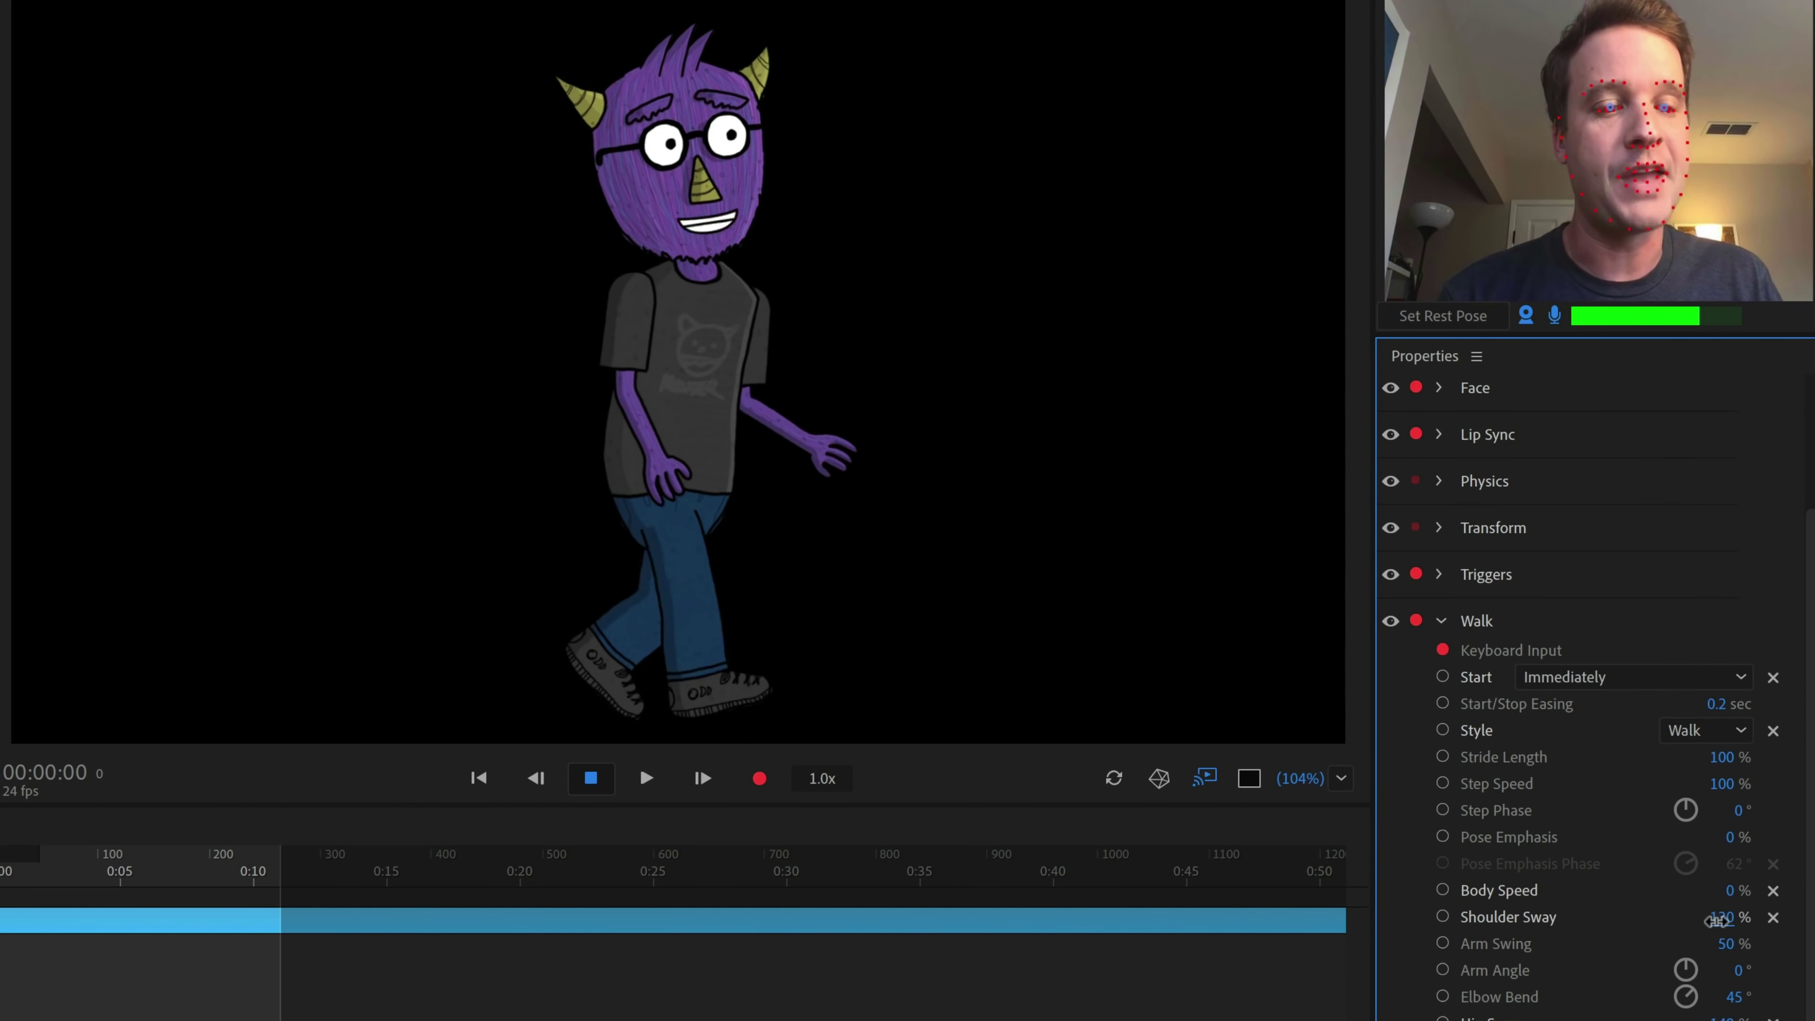
drag(1719, 921, 1598, 928)
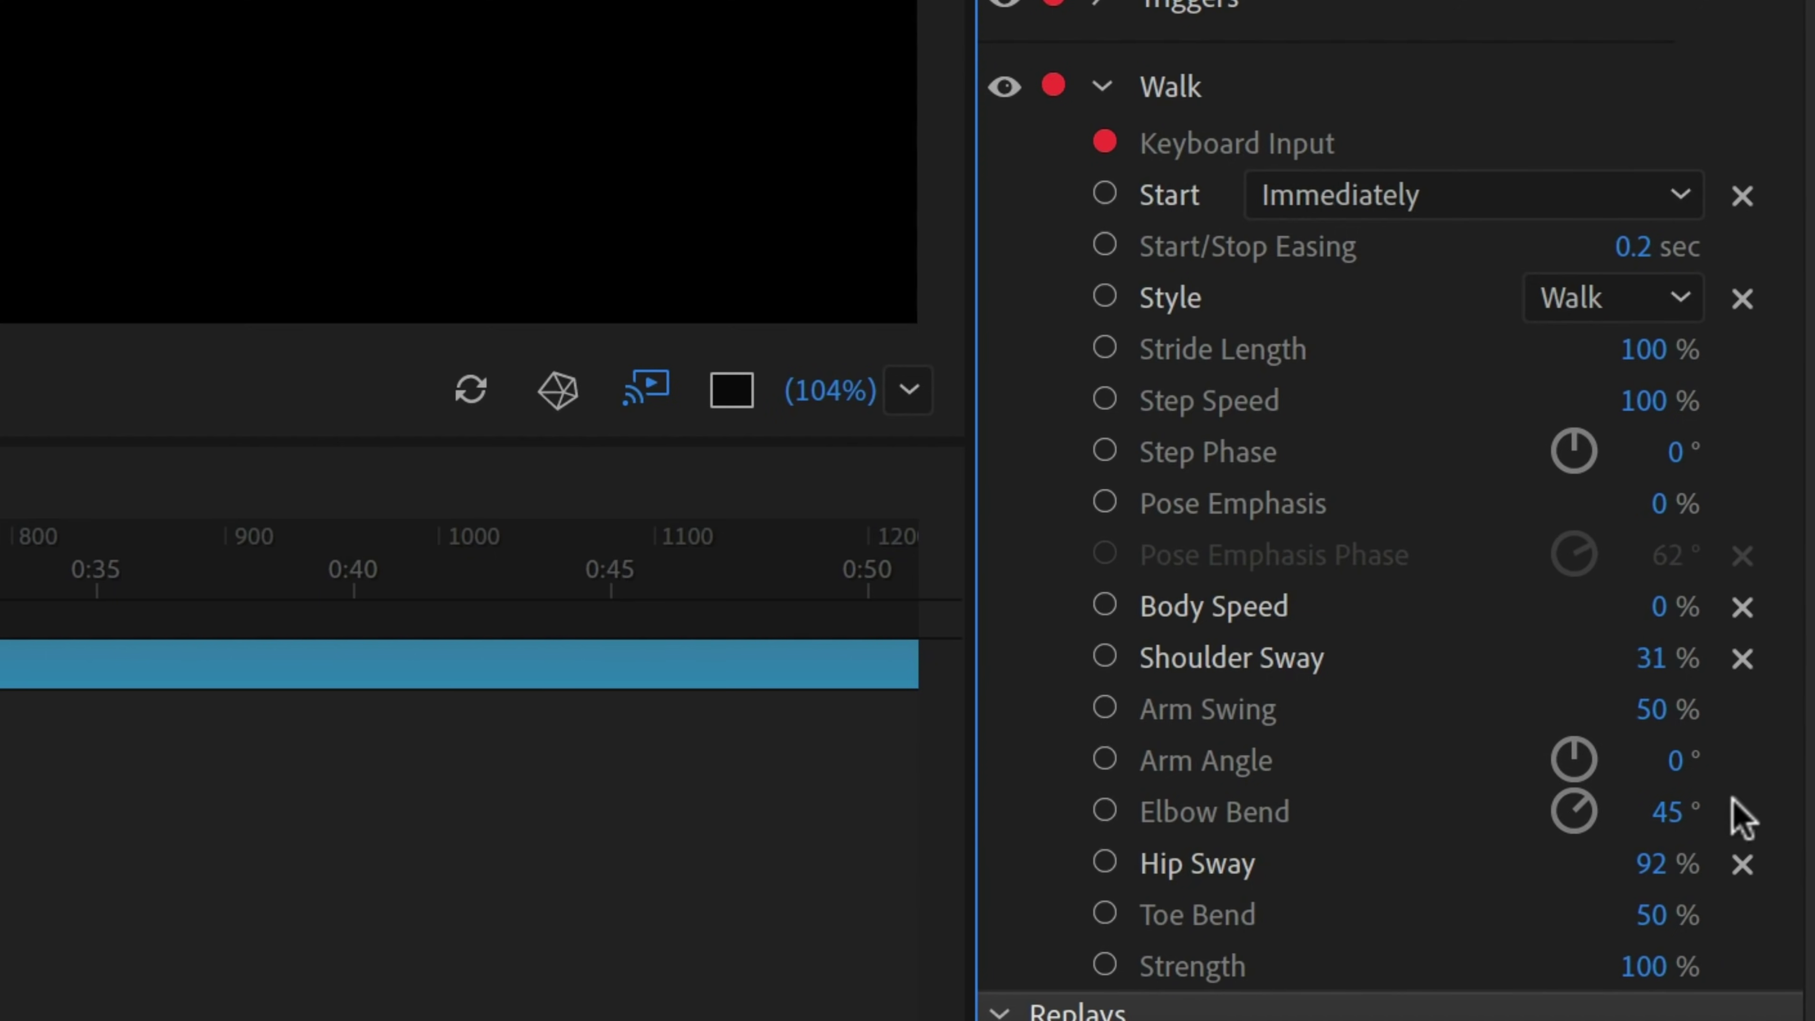
Set the Walk behavior's Elbow Bend to 30° and Arm Angle to -9° after trying -100° and 79° respectively
drag(1687, 829, 1542, 833)
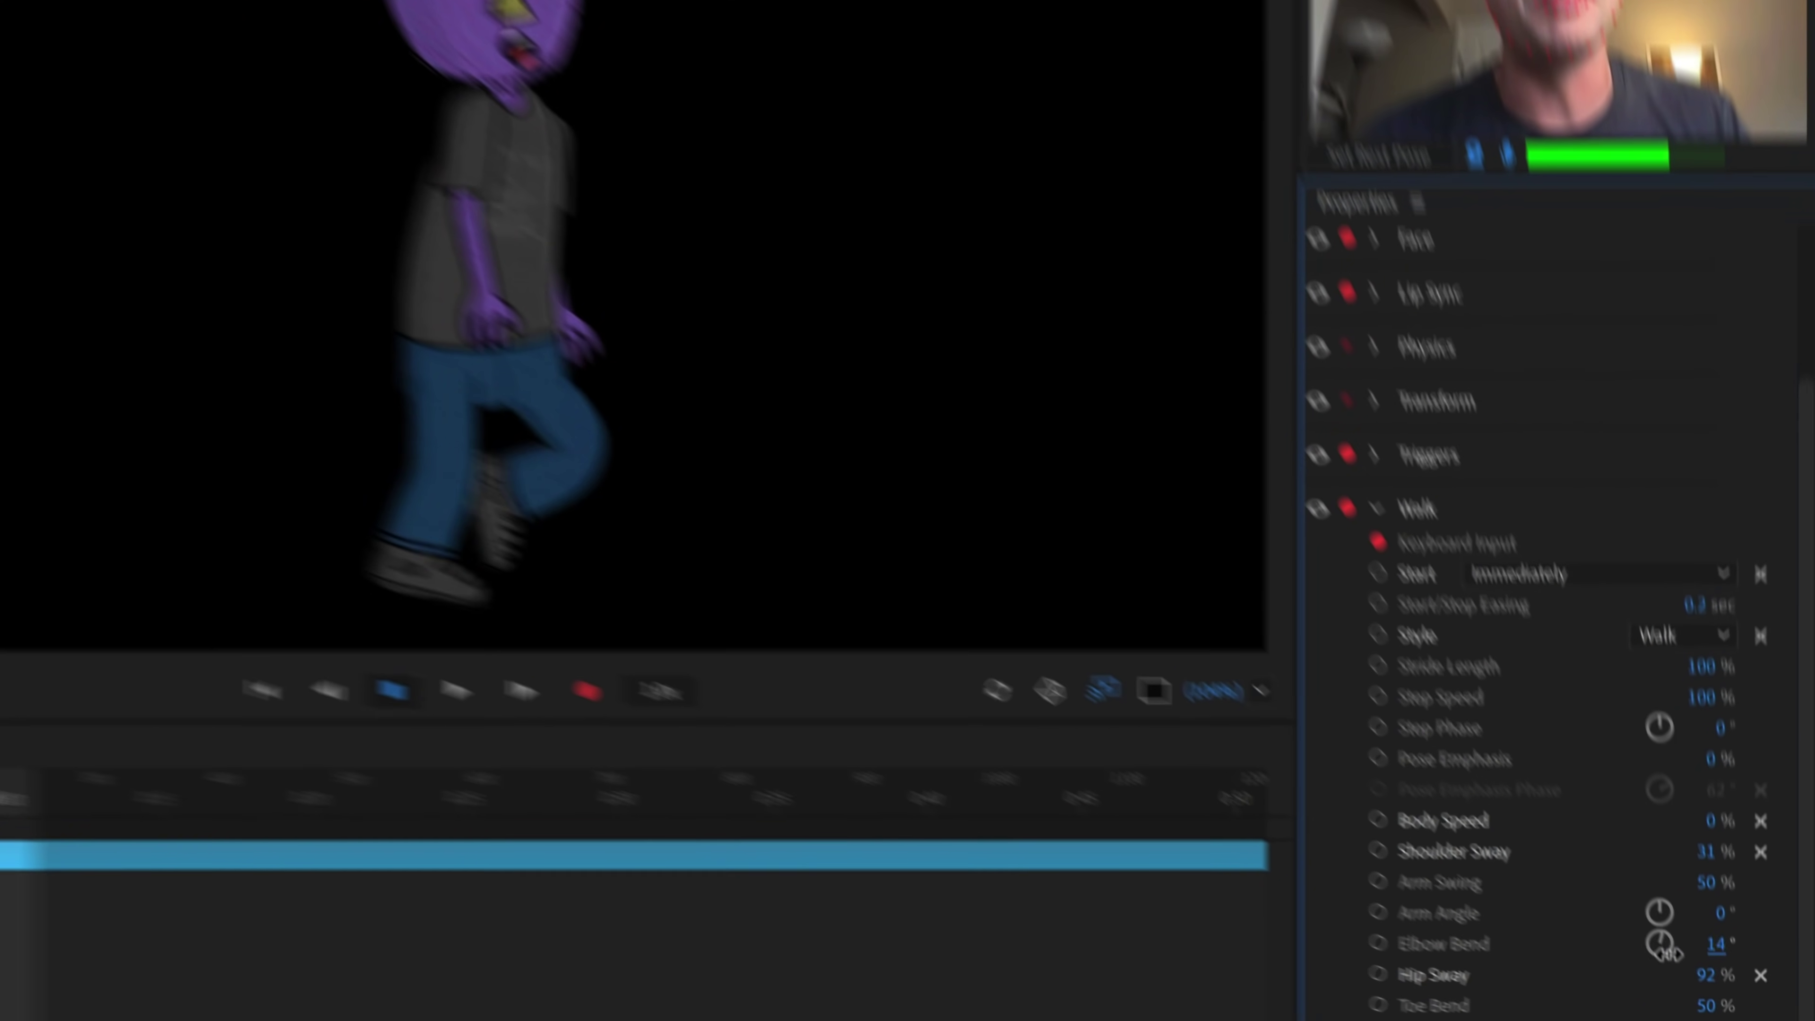
drag(1582, 967, 1513, 950)
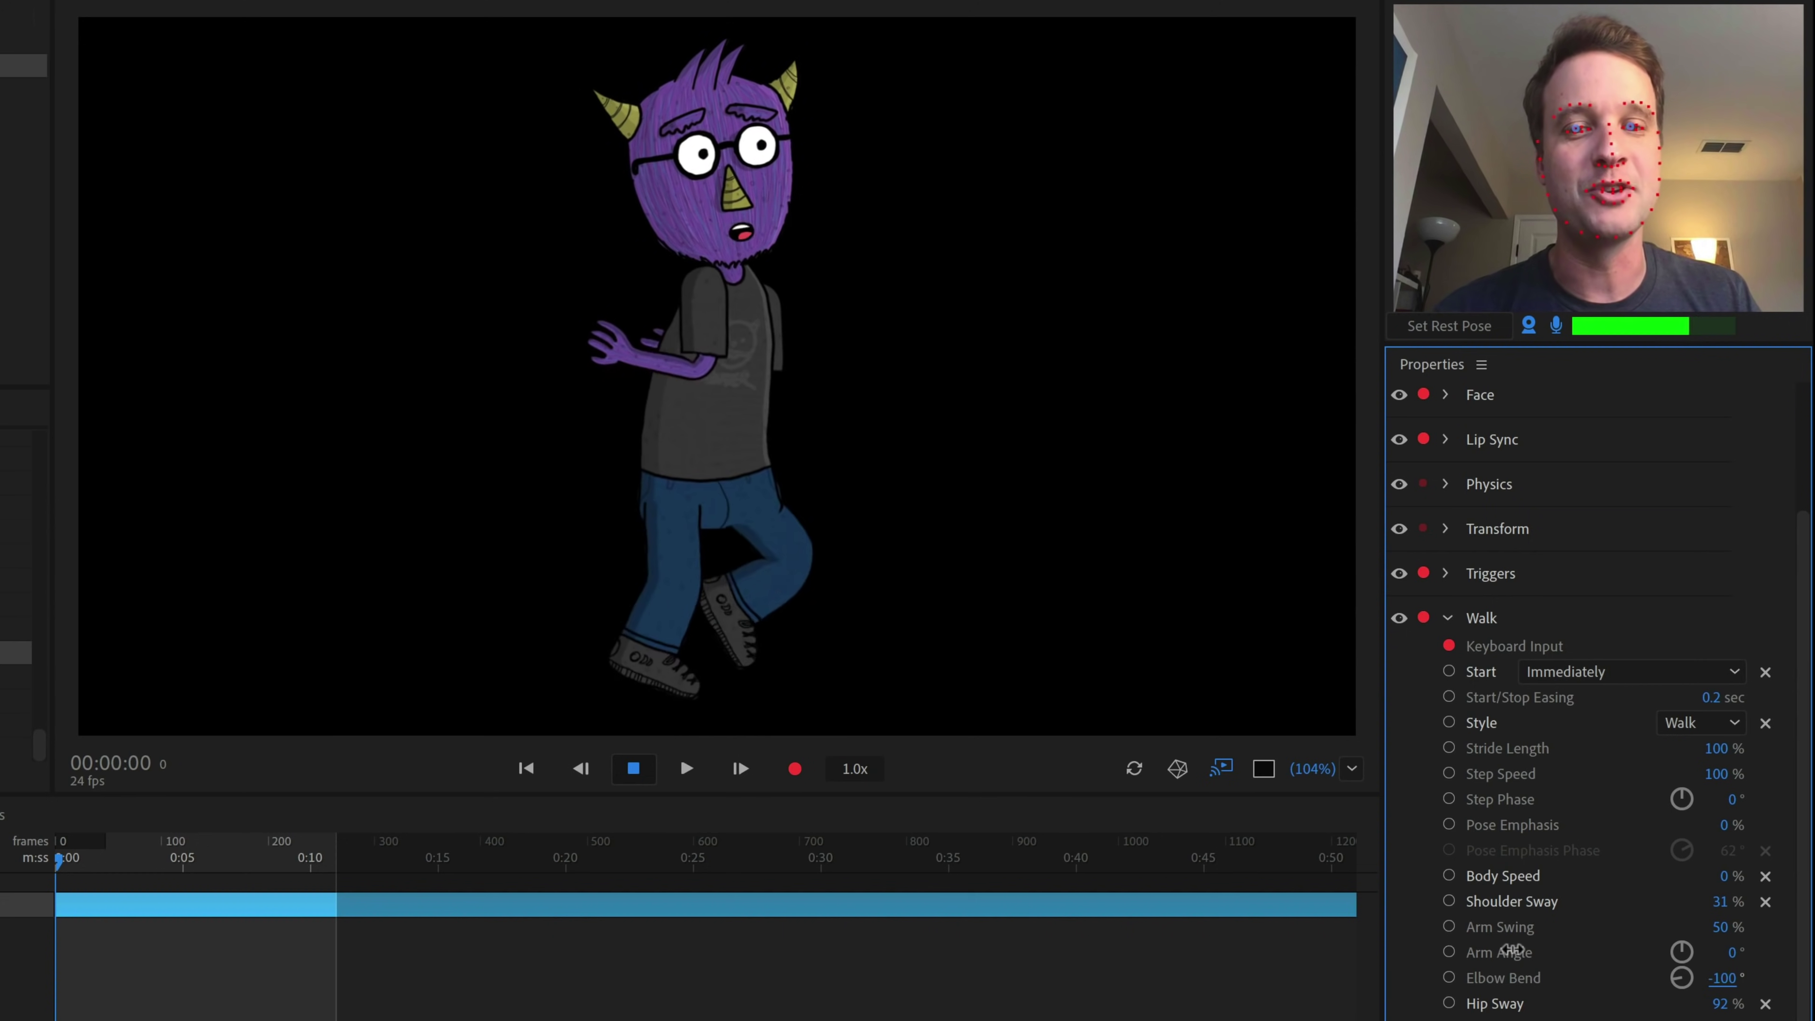
drag(1687, 929, 1686, 988)
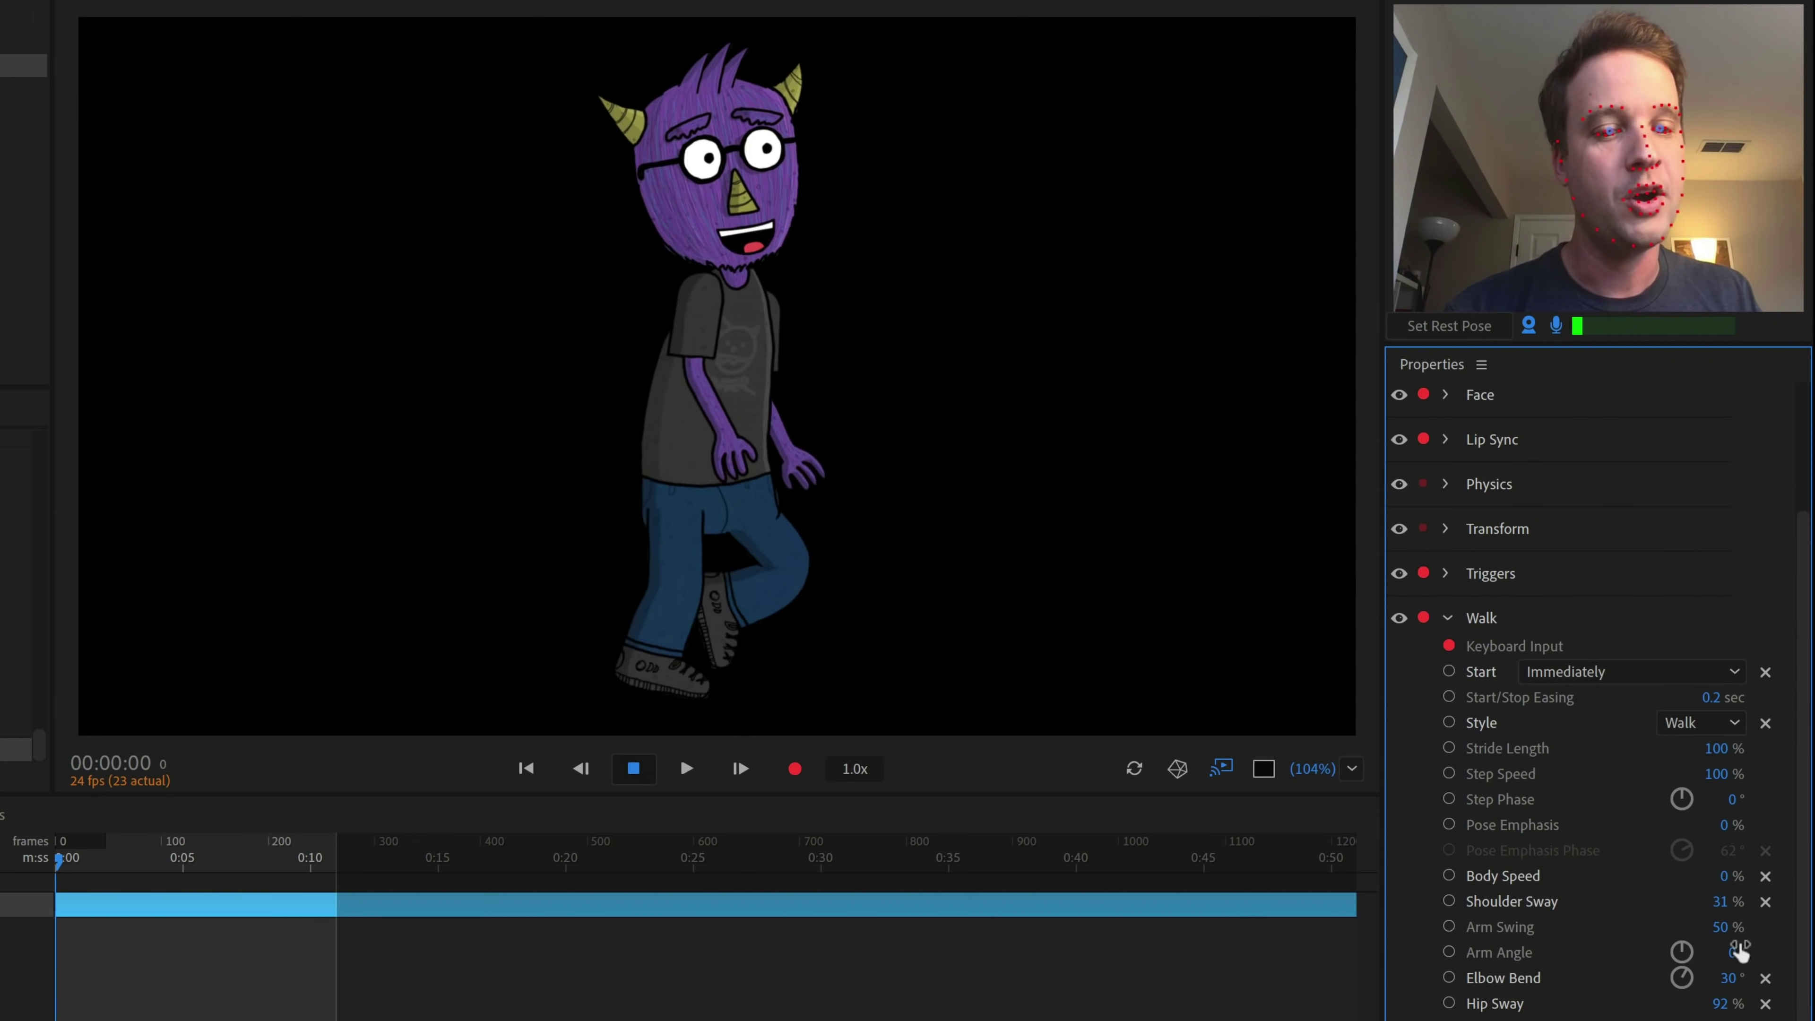
drag(1739, 952, 1722, 833)
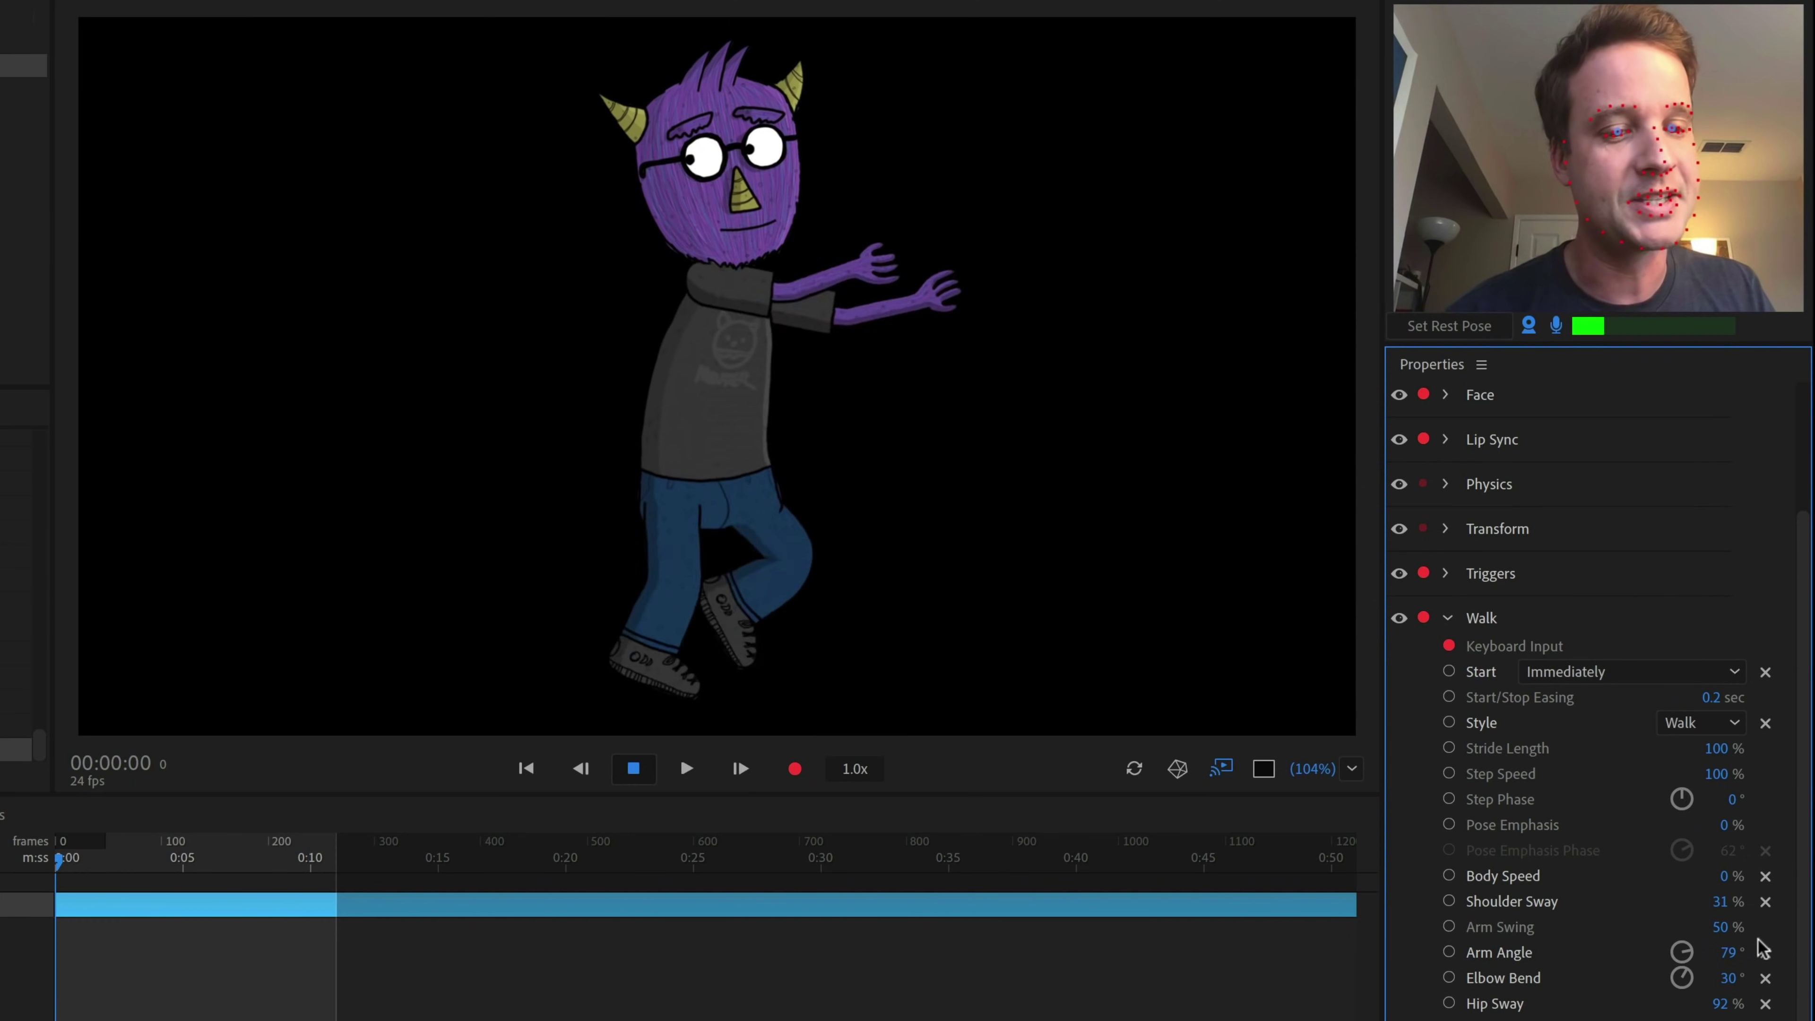
drag(1736, 965, 1669, 1005)
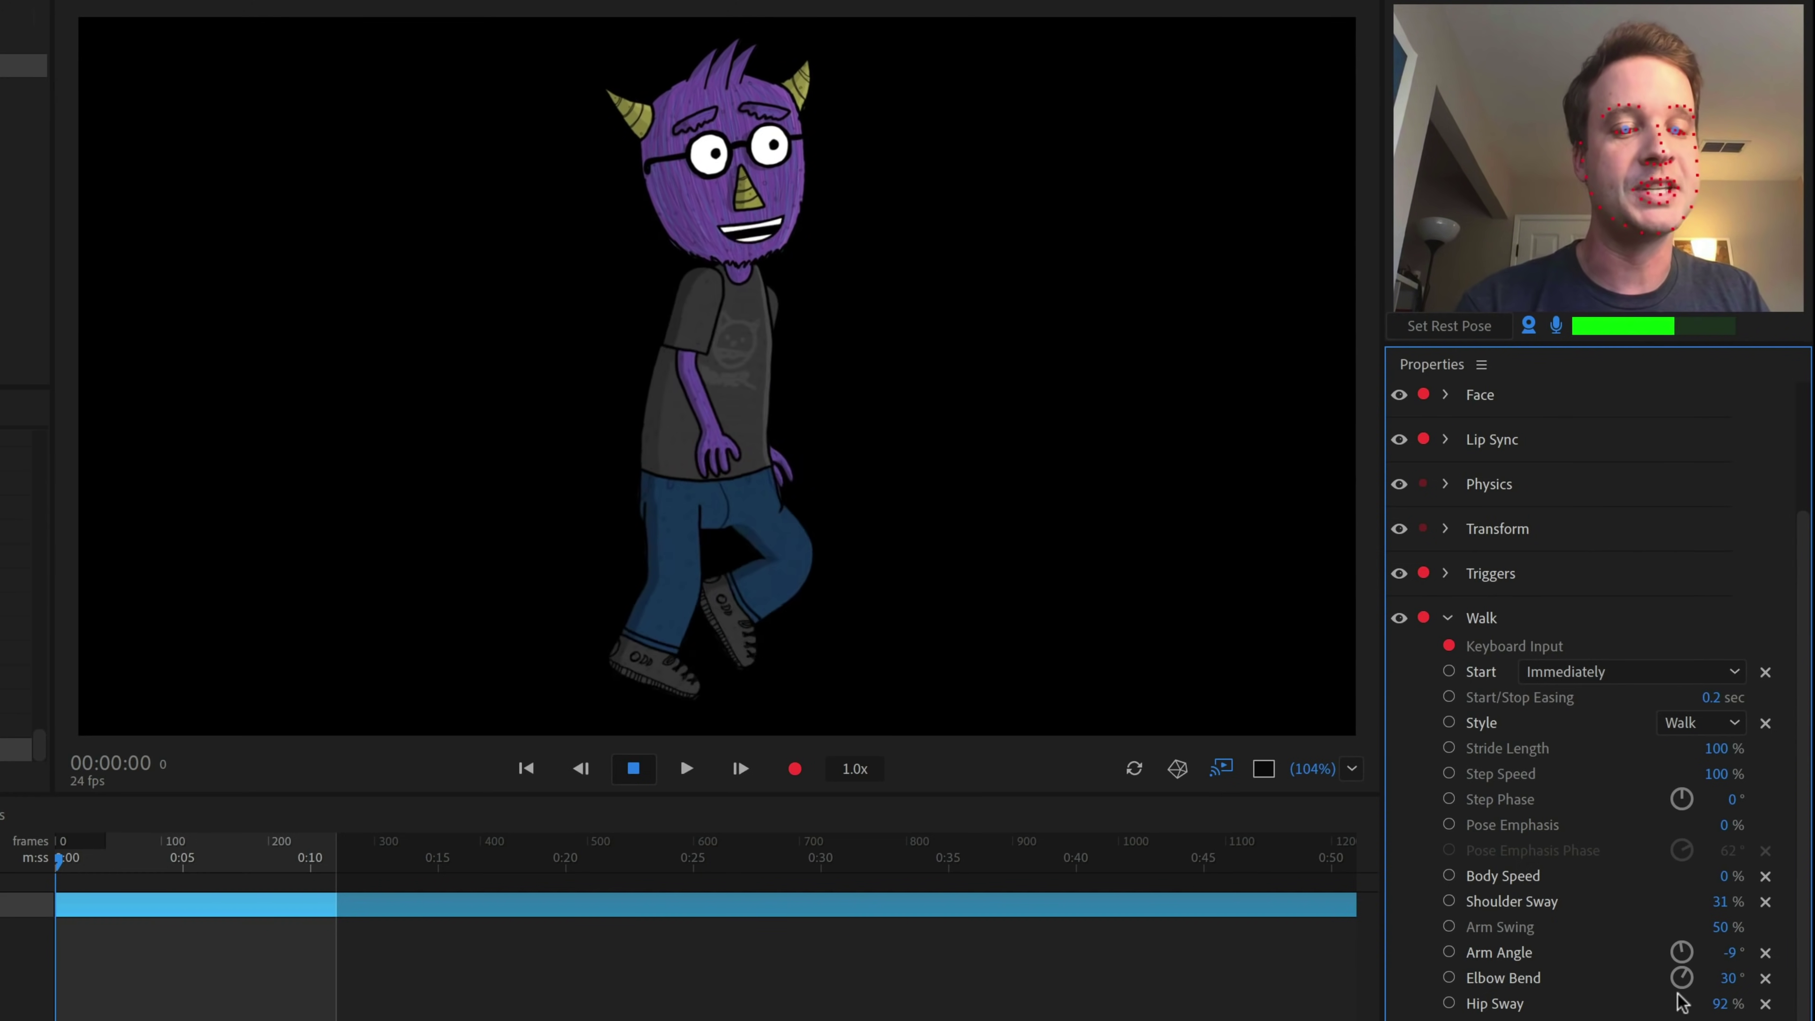
Try Arm Swing at 182% and 30%, and set it to 65%
drag(1723, 867, 1715, 744)
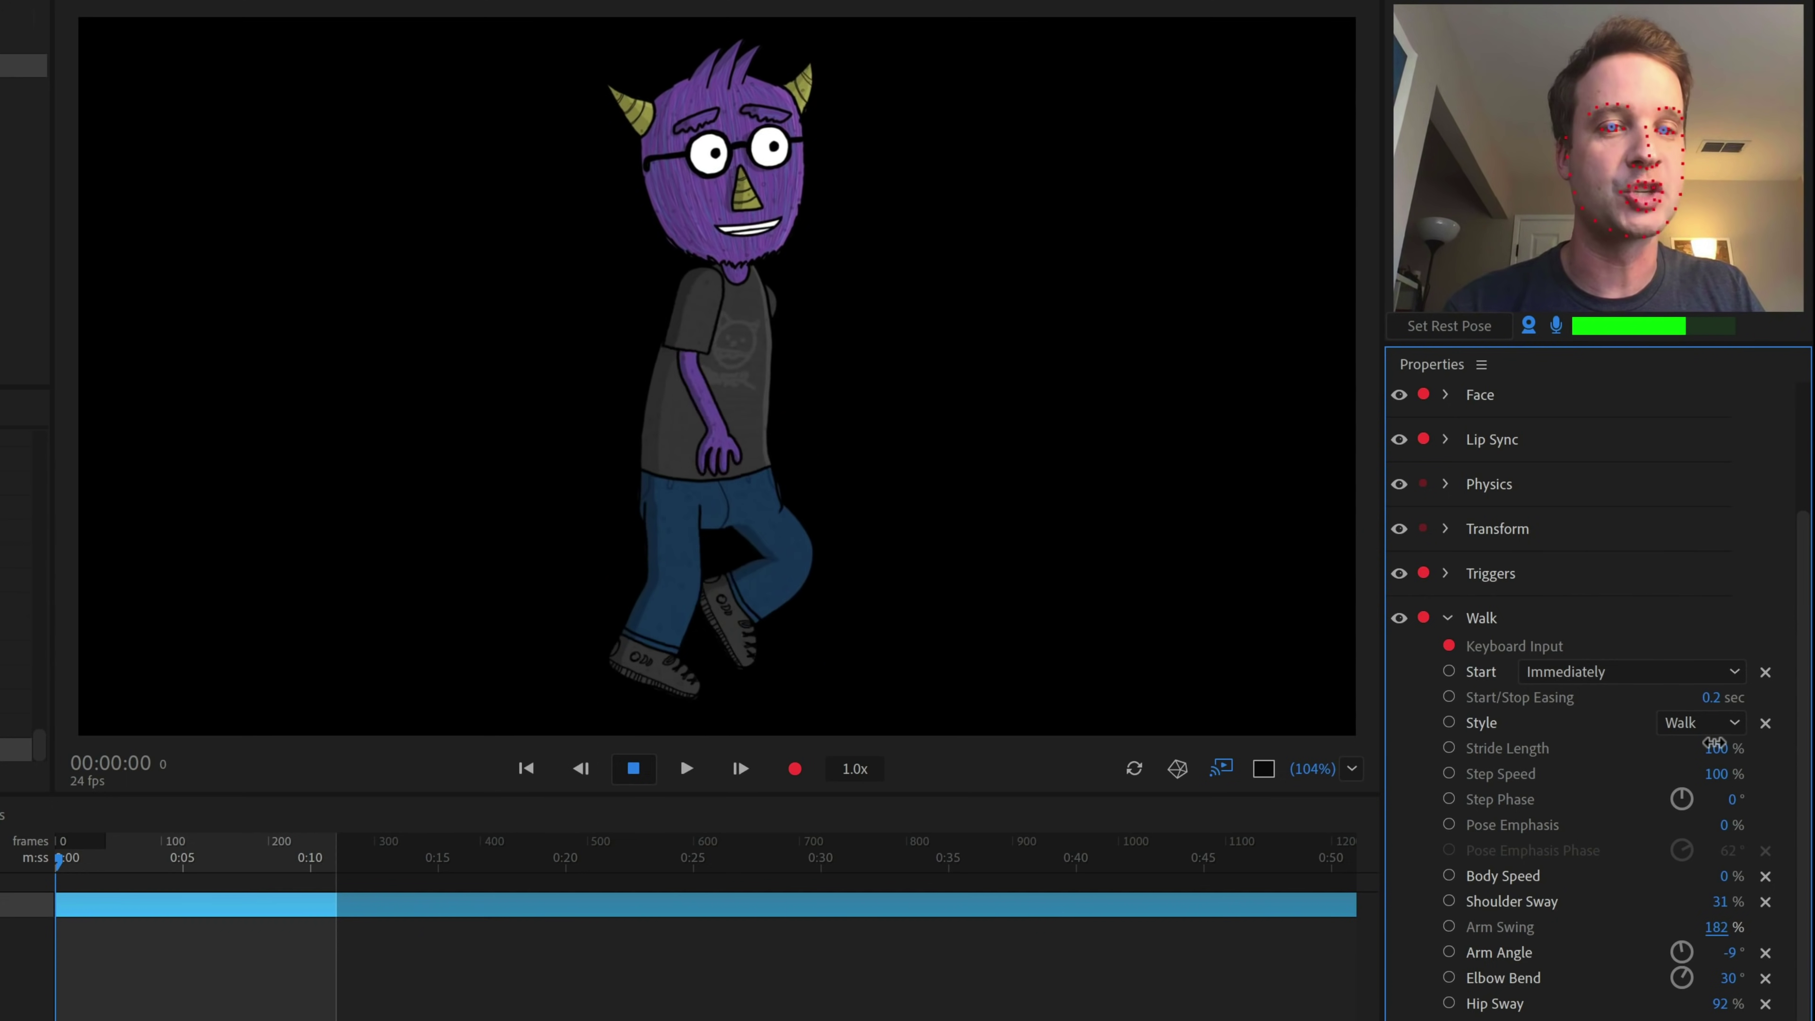
drag(1715, 743, 1715, 745)
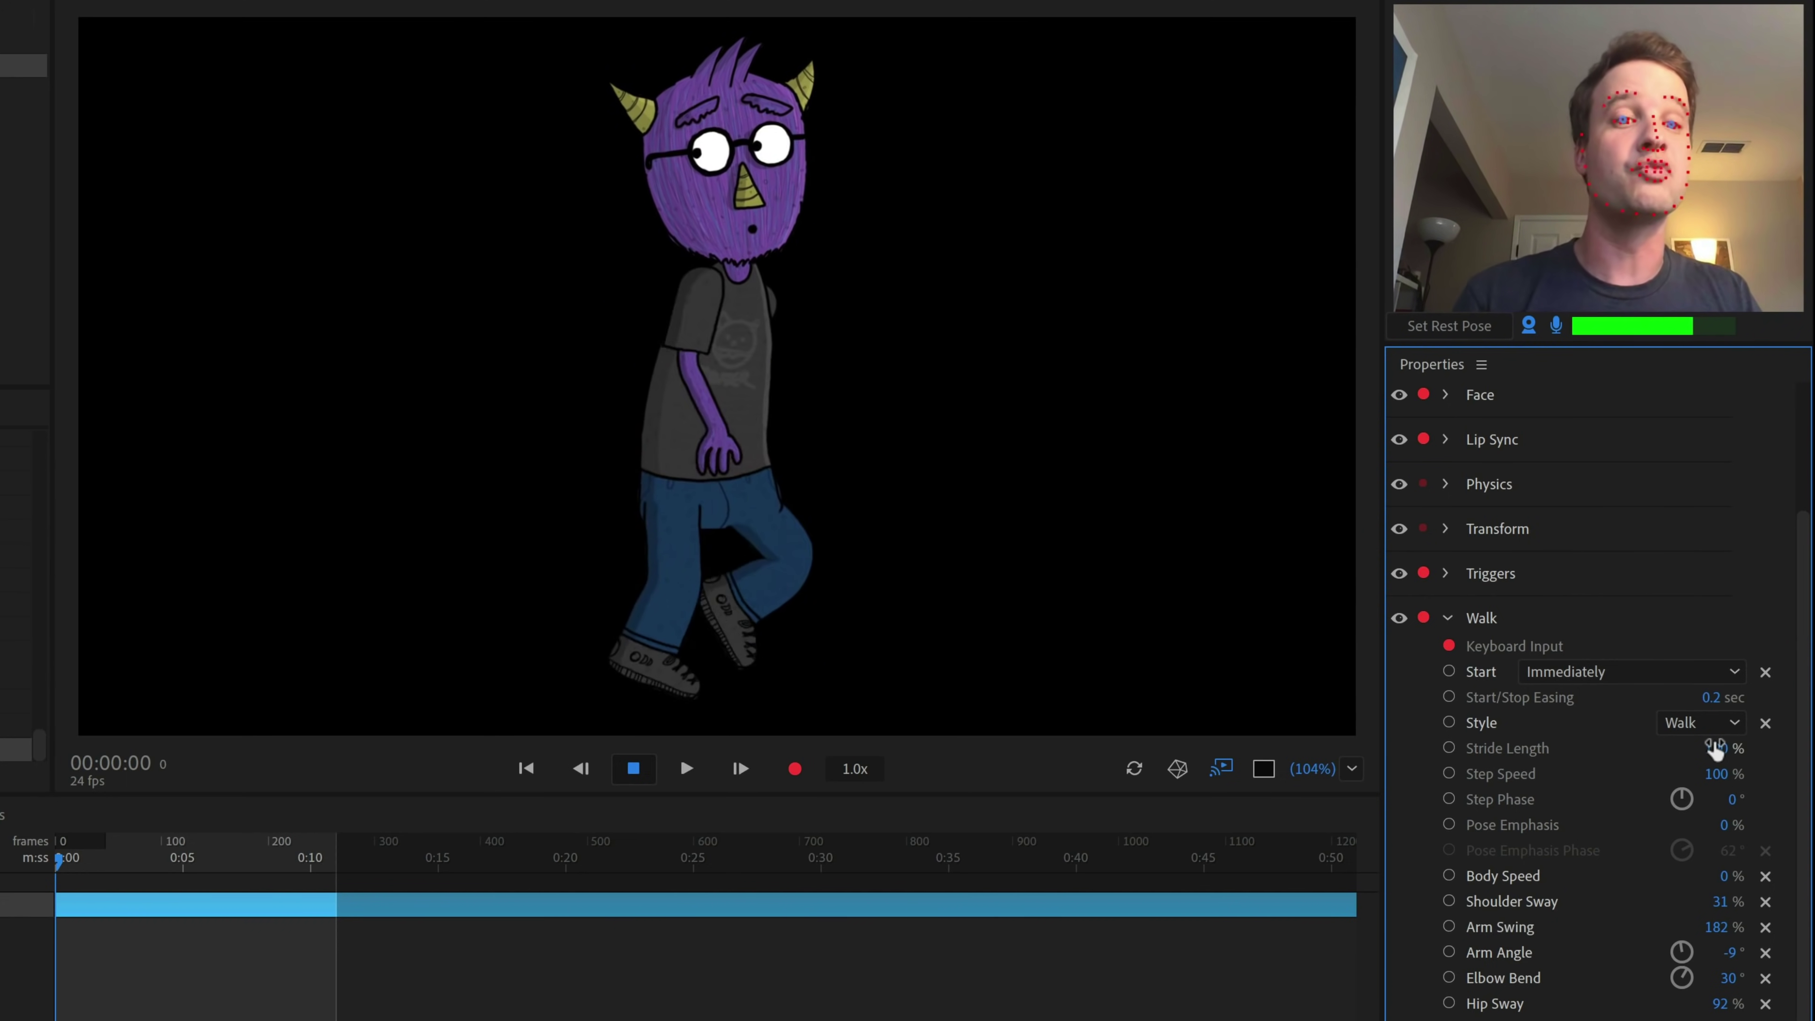
click(1754, 927)
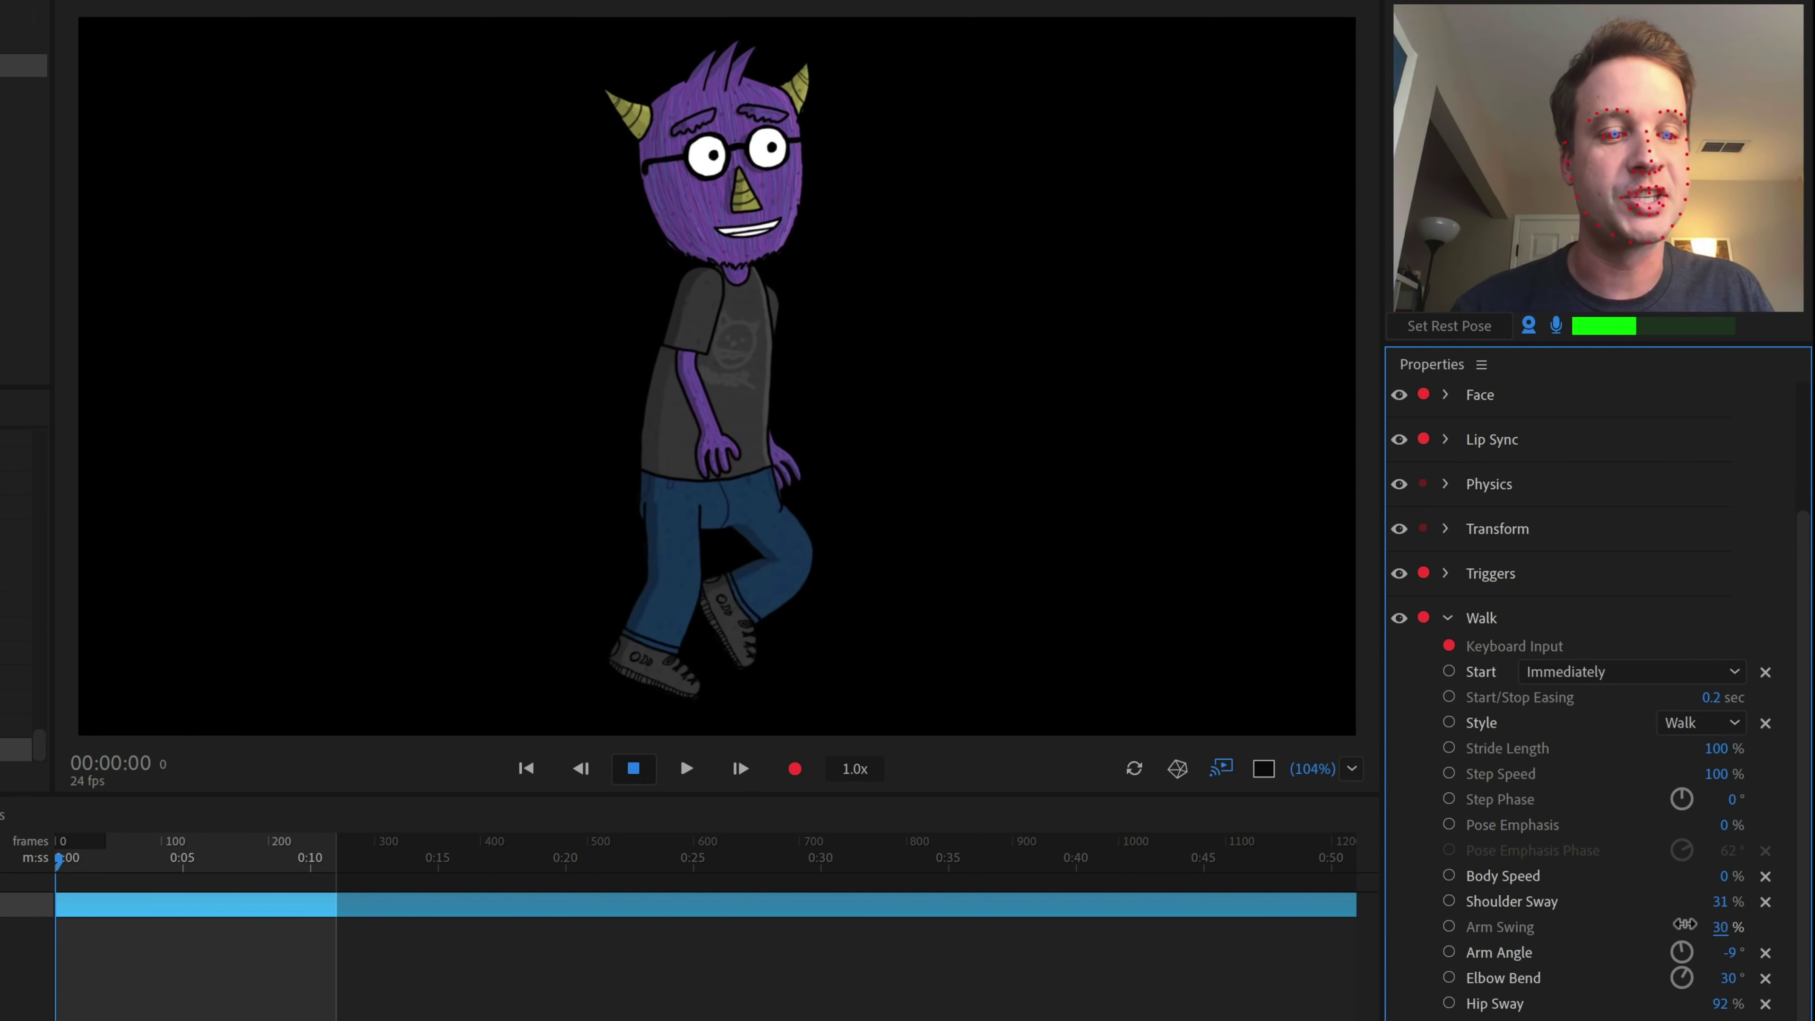
drag(1723, 917, 1724, 918)
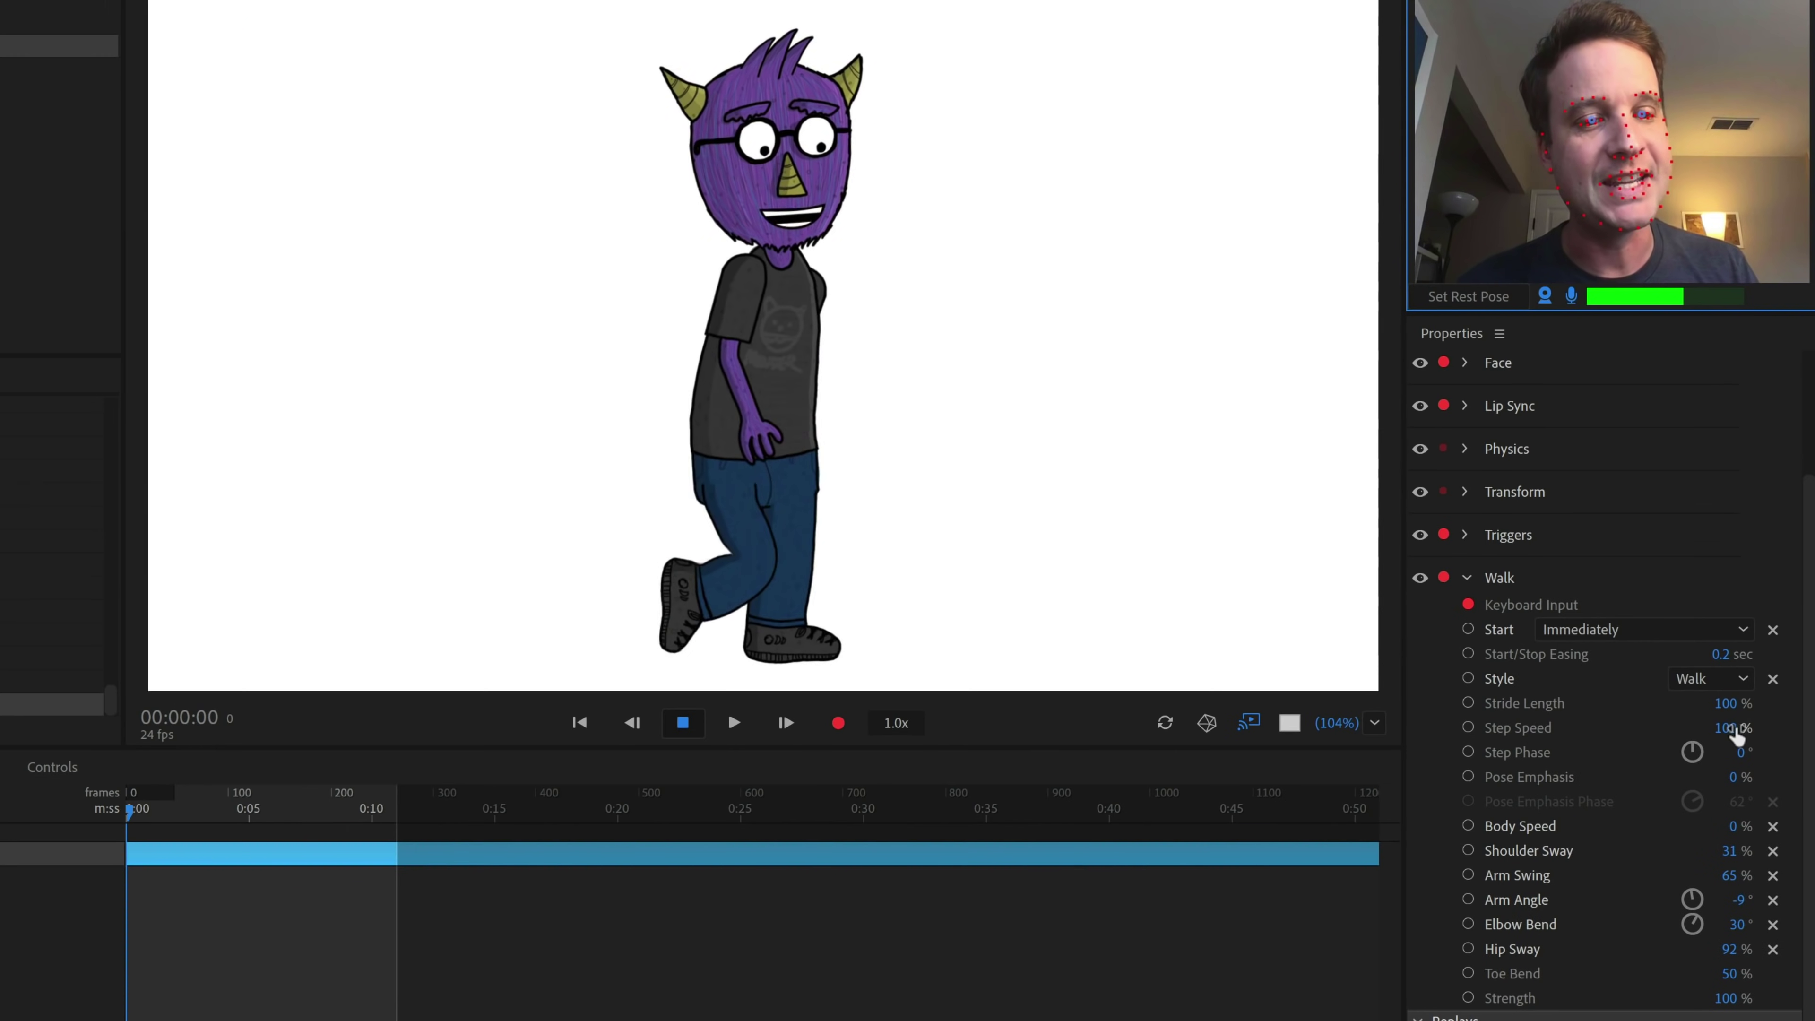
Test a Step Speed of 19%, a Toe Bend of 100% and reduced Strength, restoring each to its default
drag(1642, 348, 1585, 354)
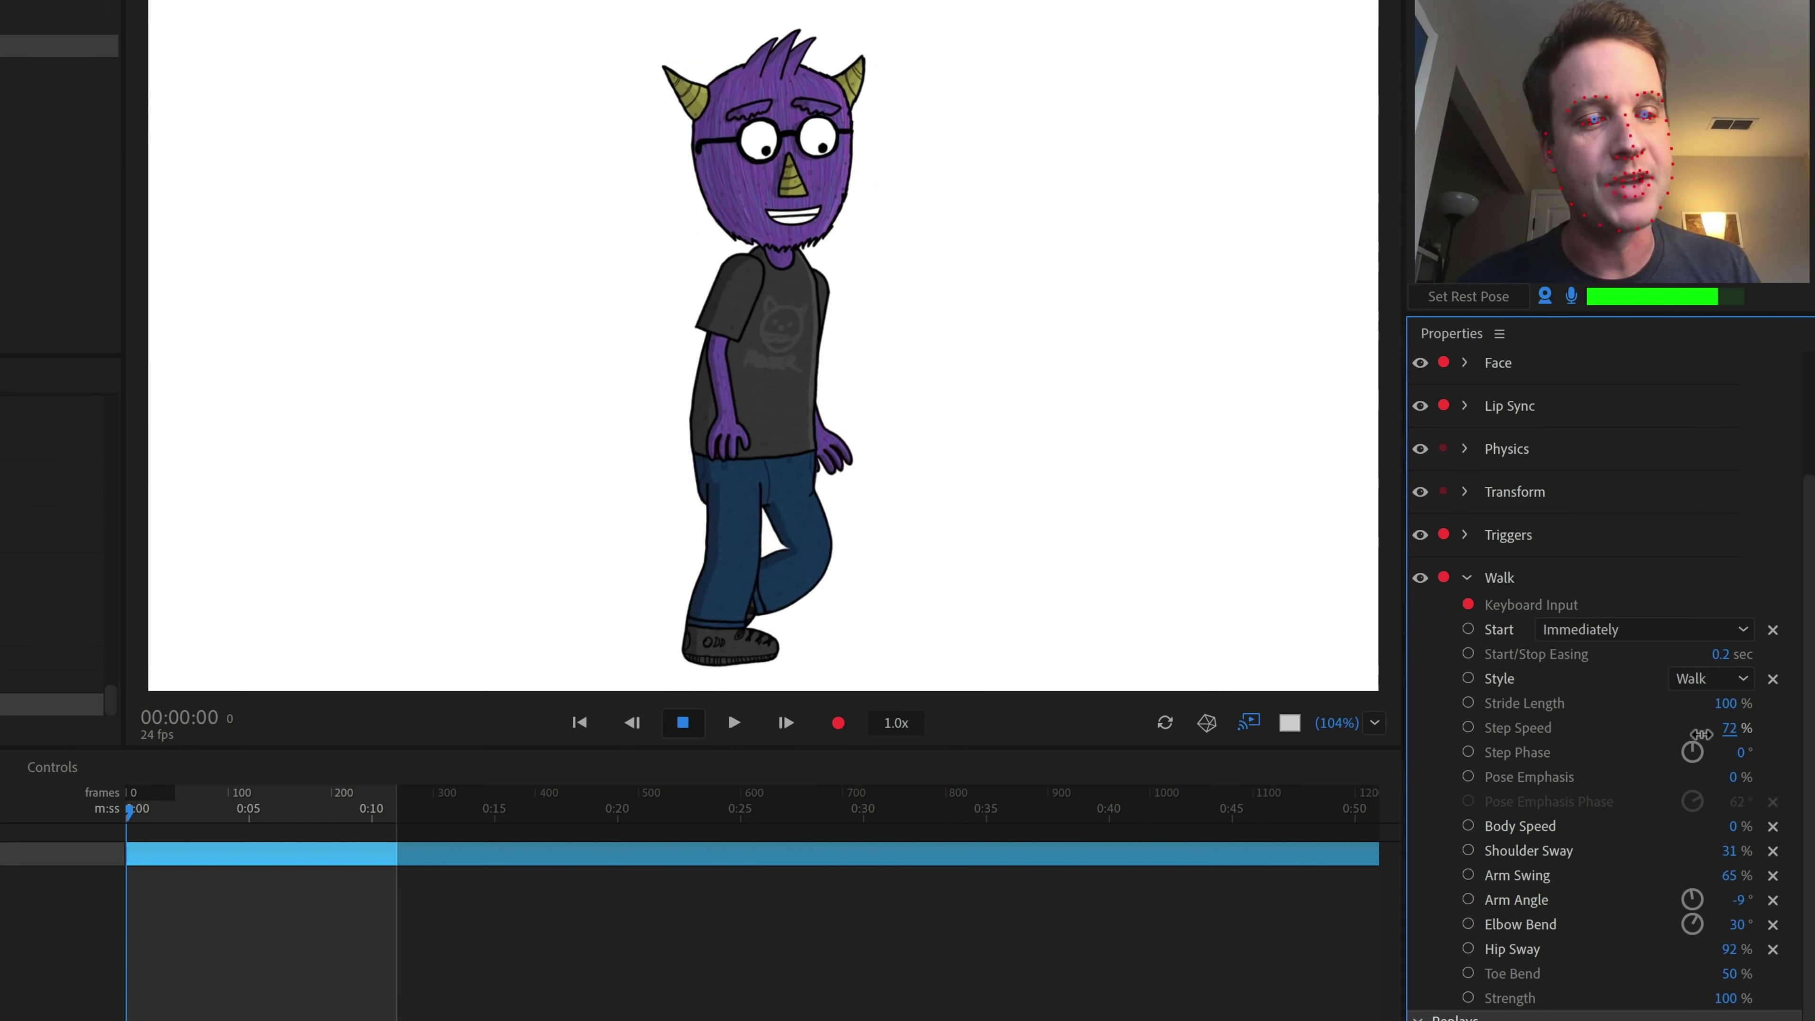
drag(1702, 734, 1653, 750)
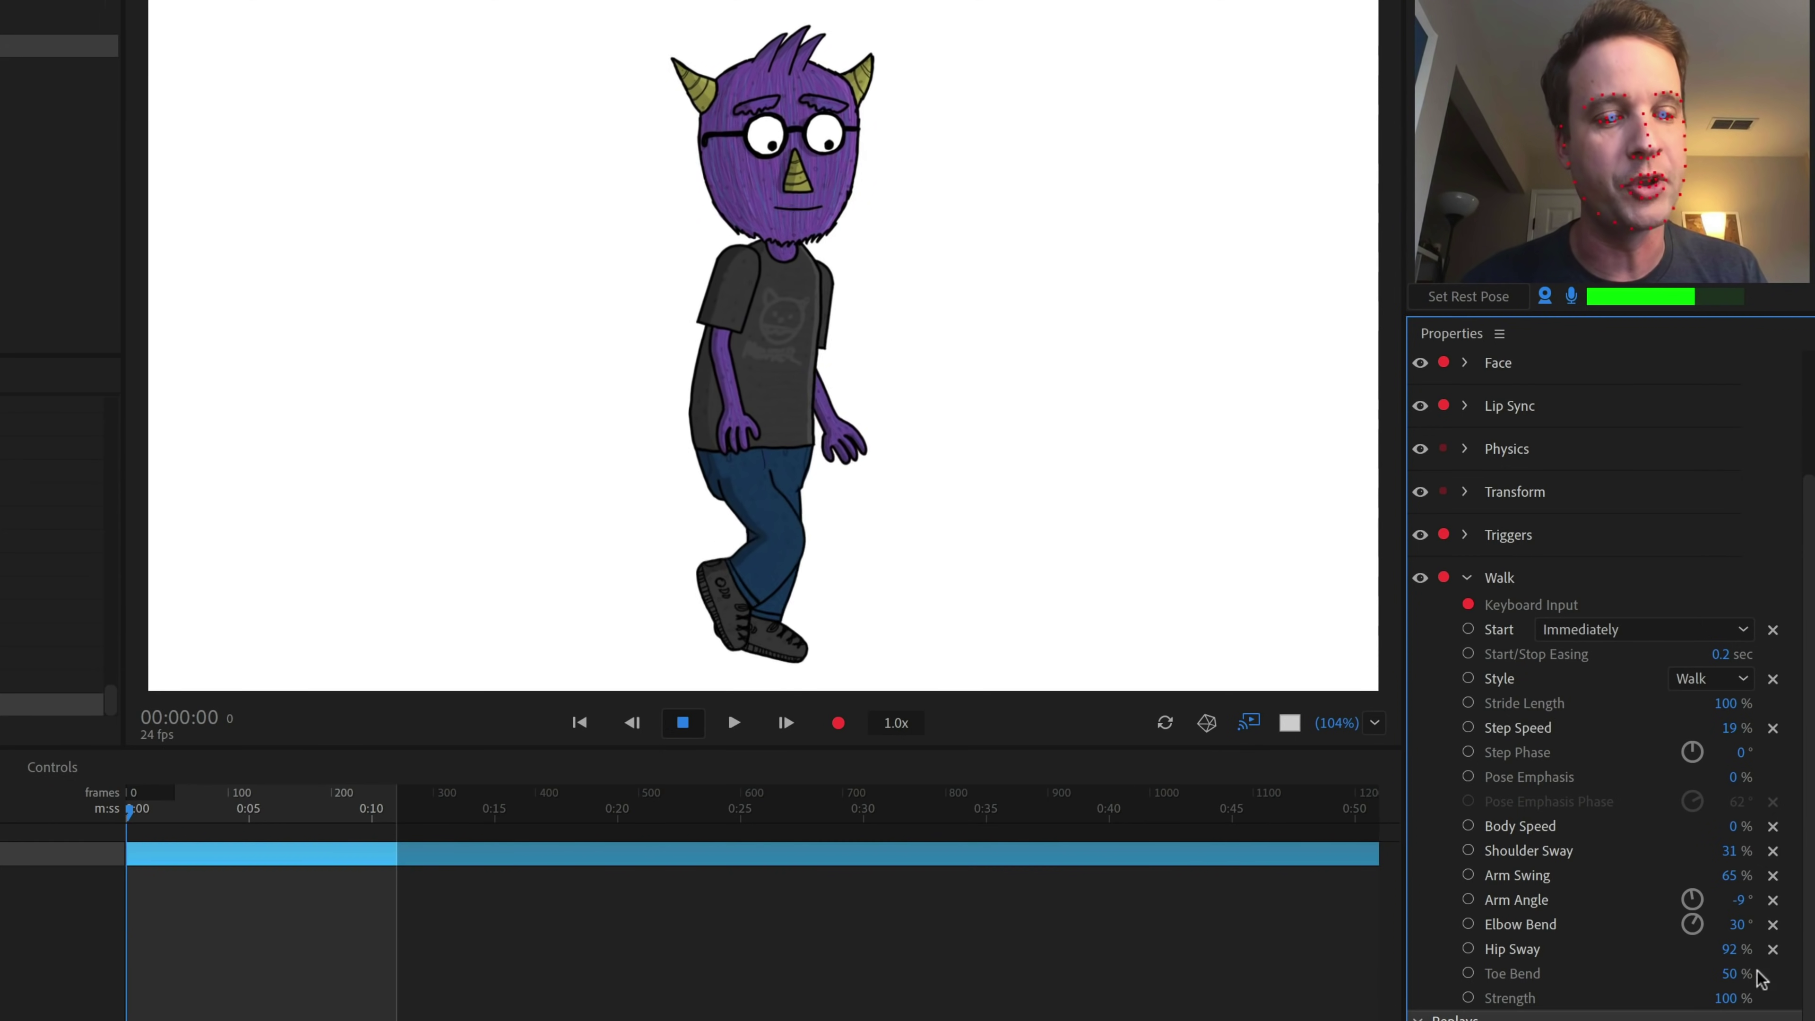
drag(1734, 978, 1754, 840)
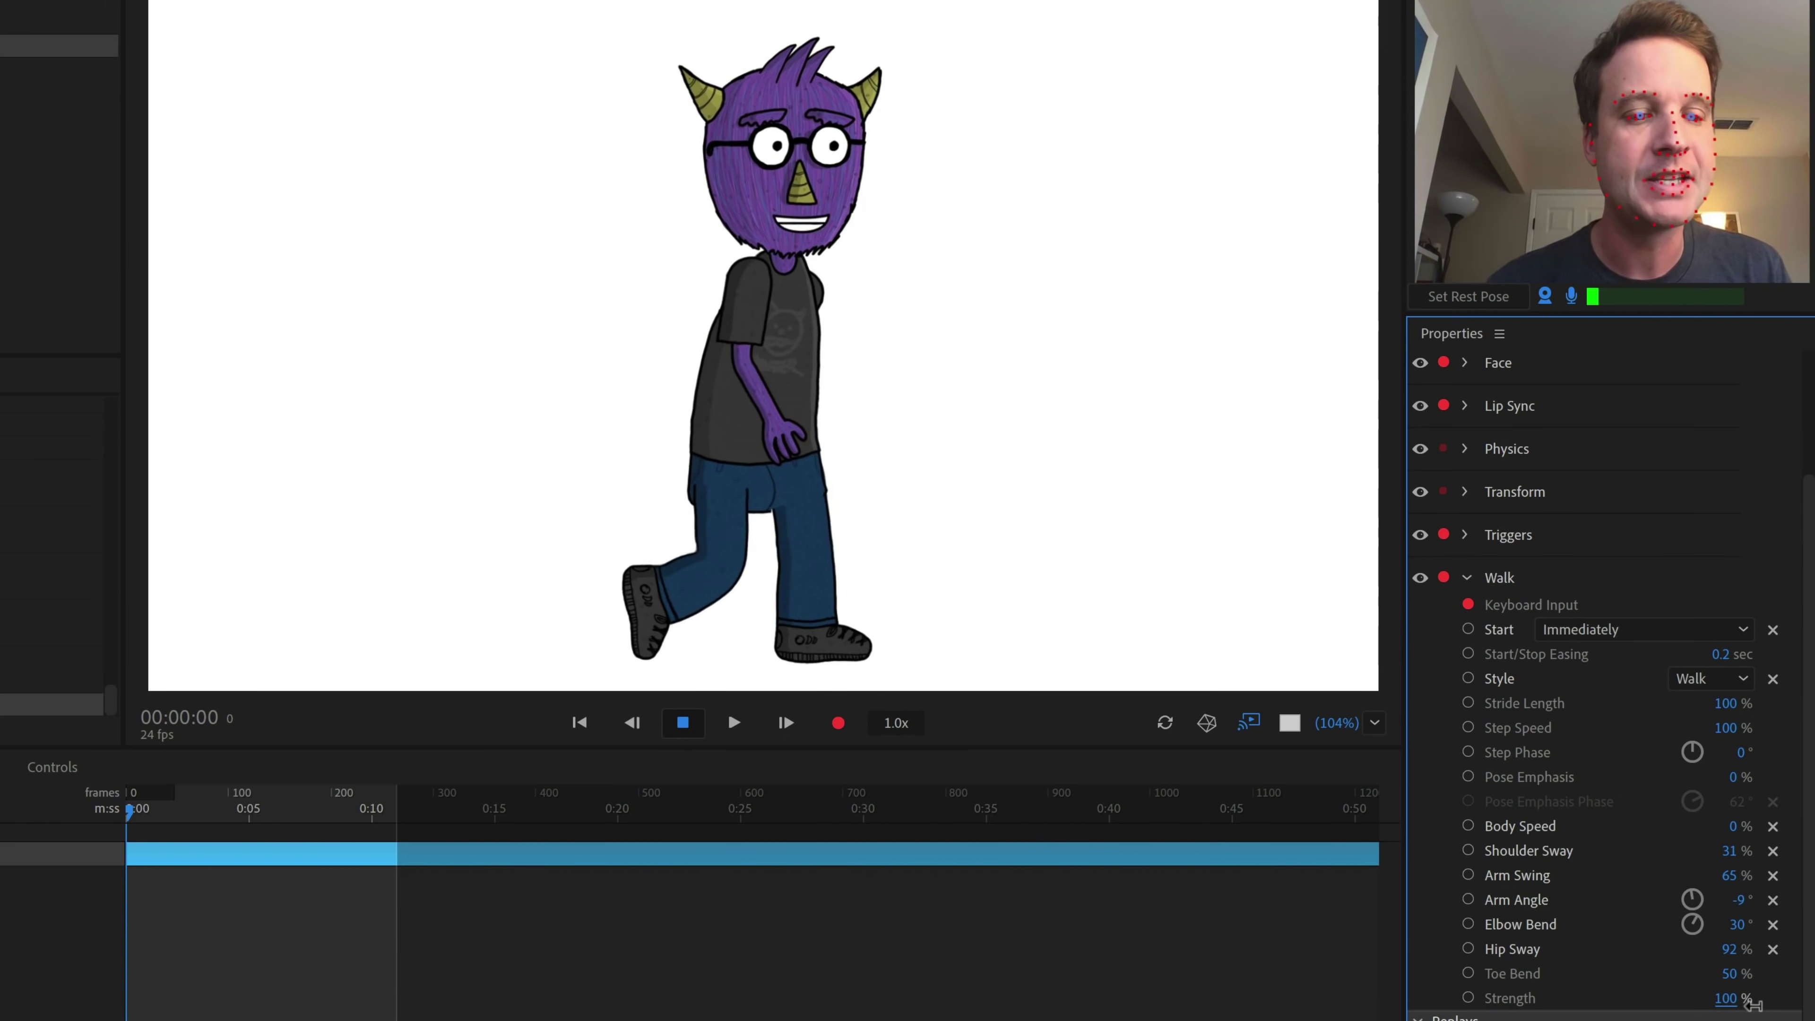
drag(1753, 1004, 1668, 1008)
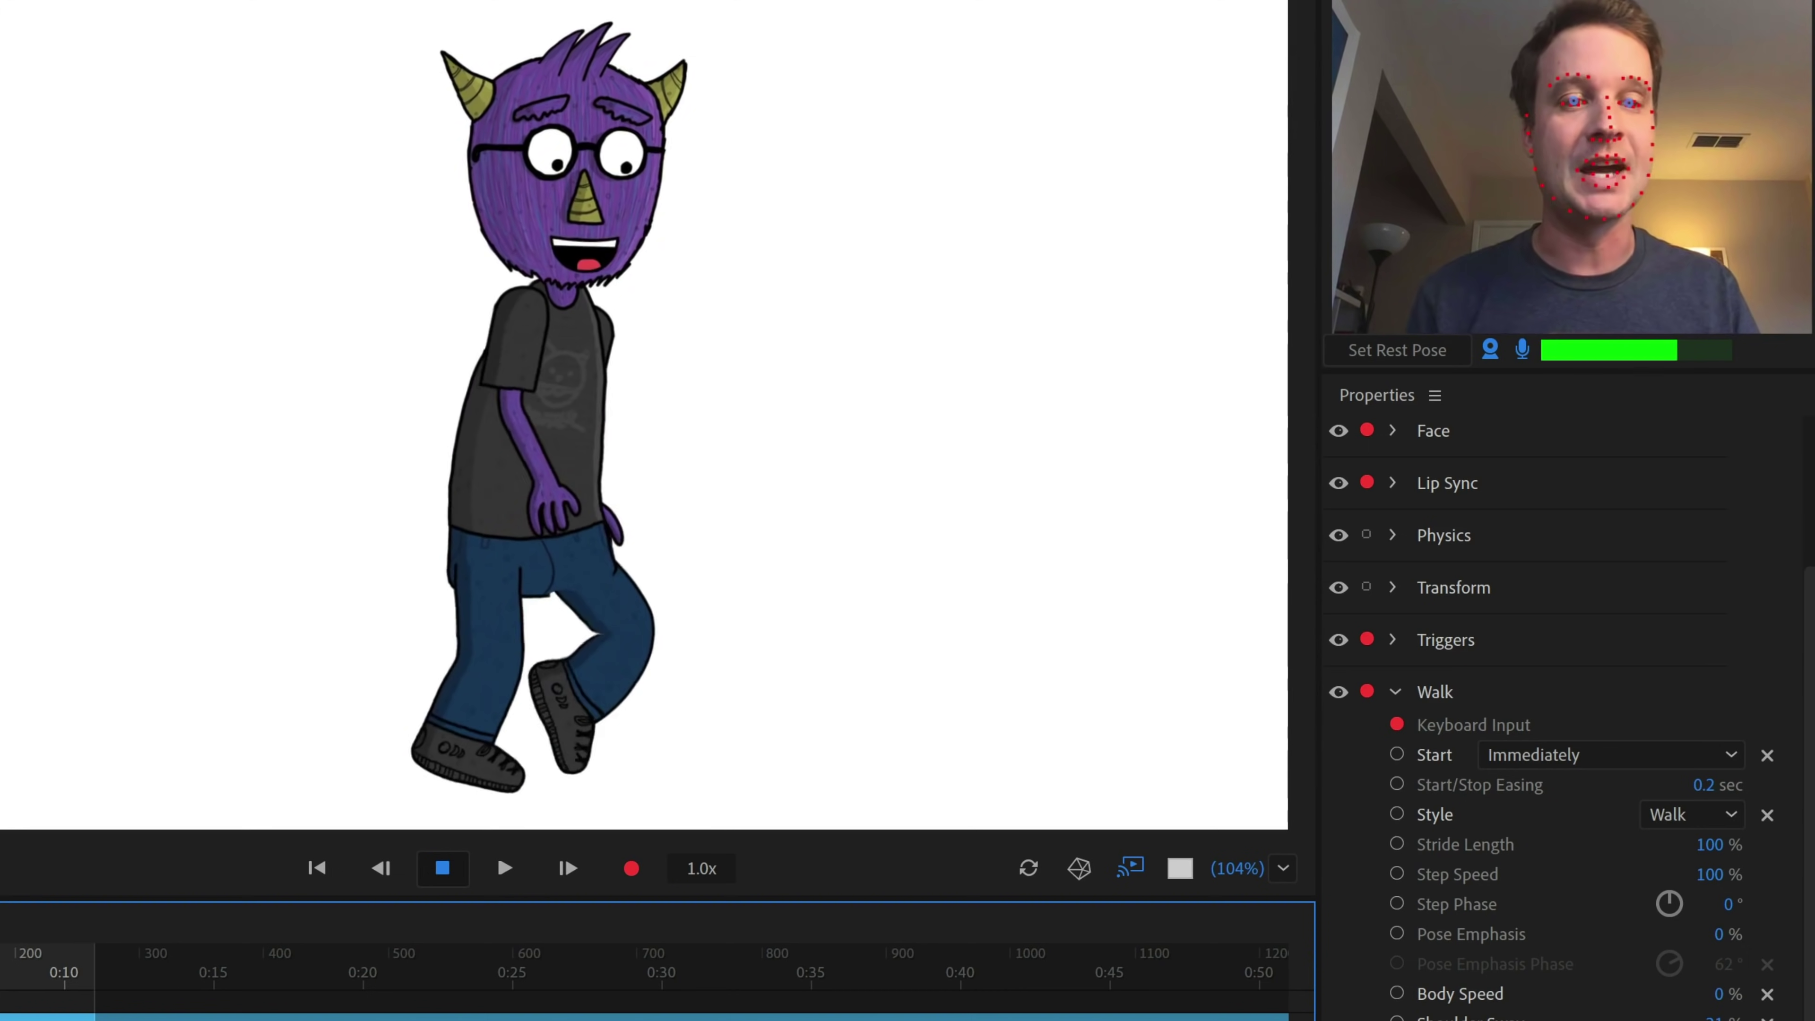
Make the walk start With Left & Right Arrow keys and set Body Speed to 100%
click(1608, 754)
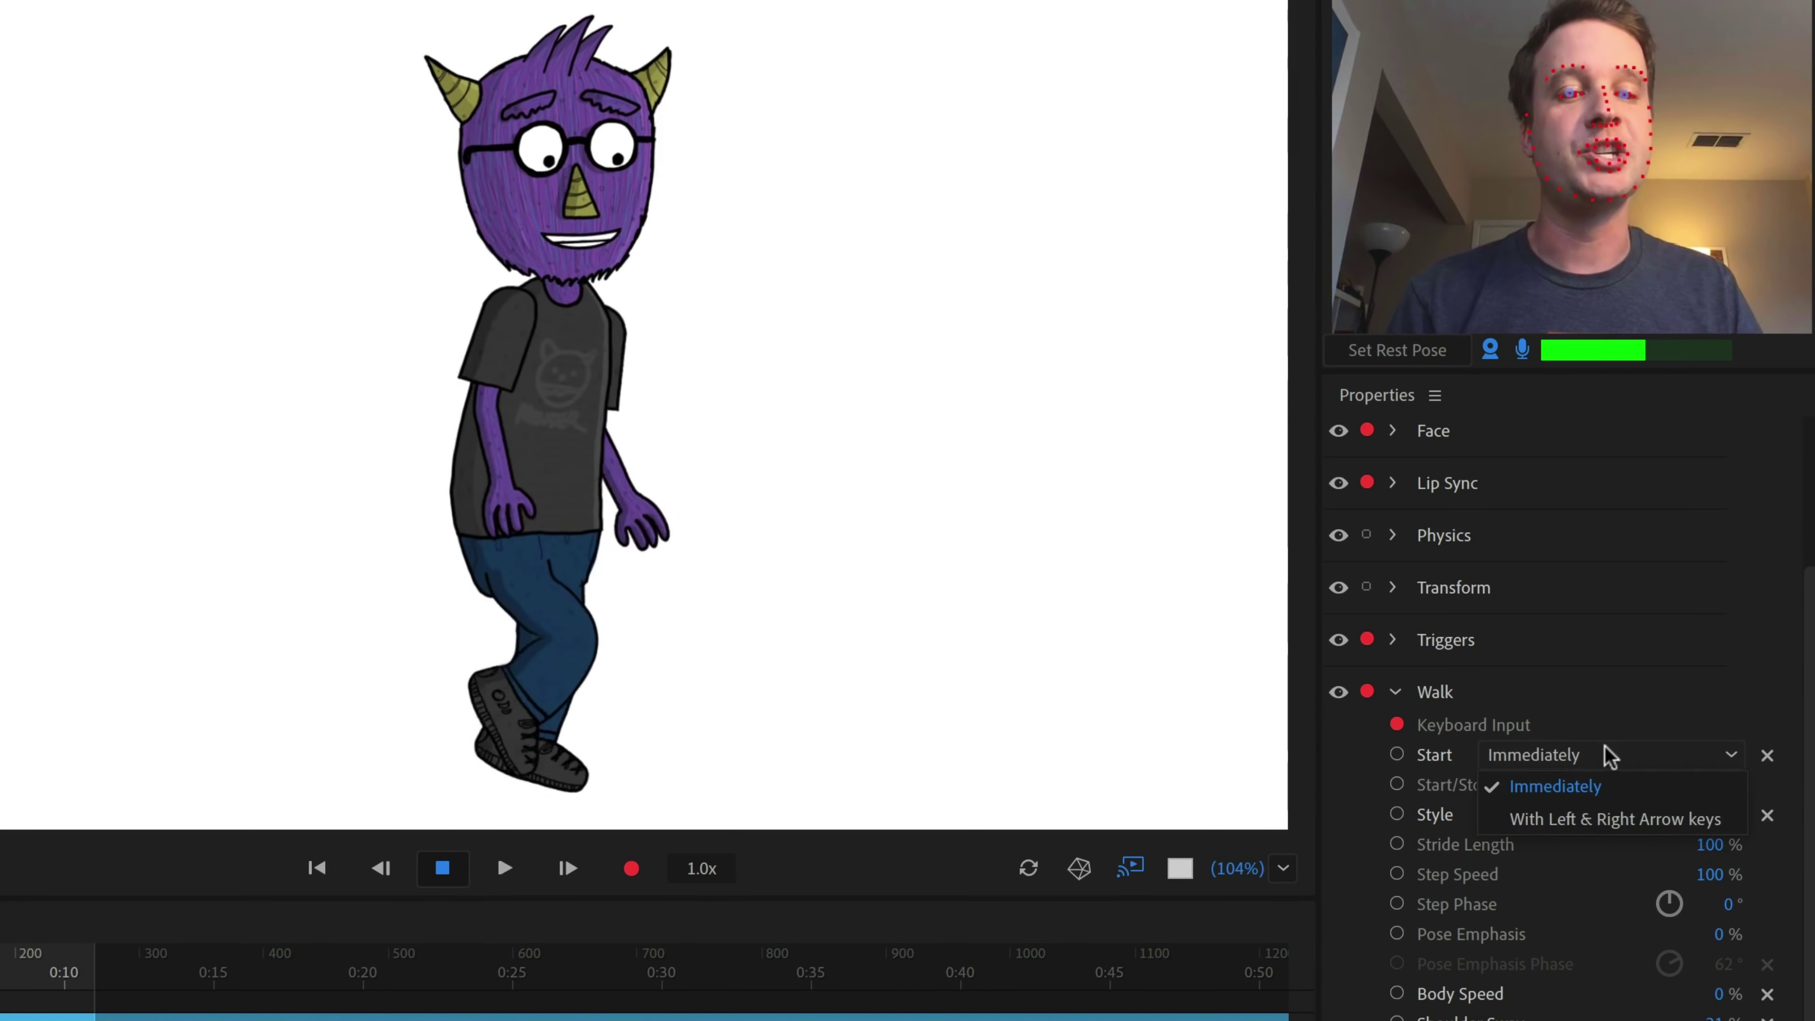
click(1630, 820)
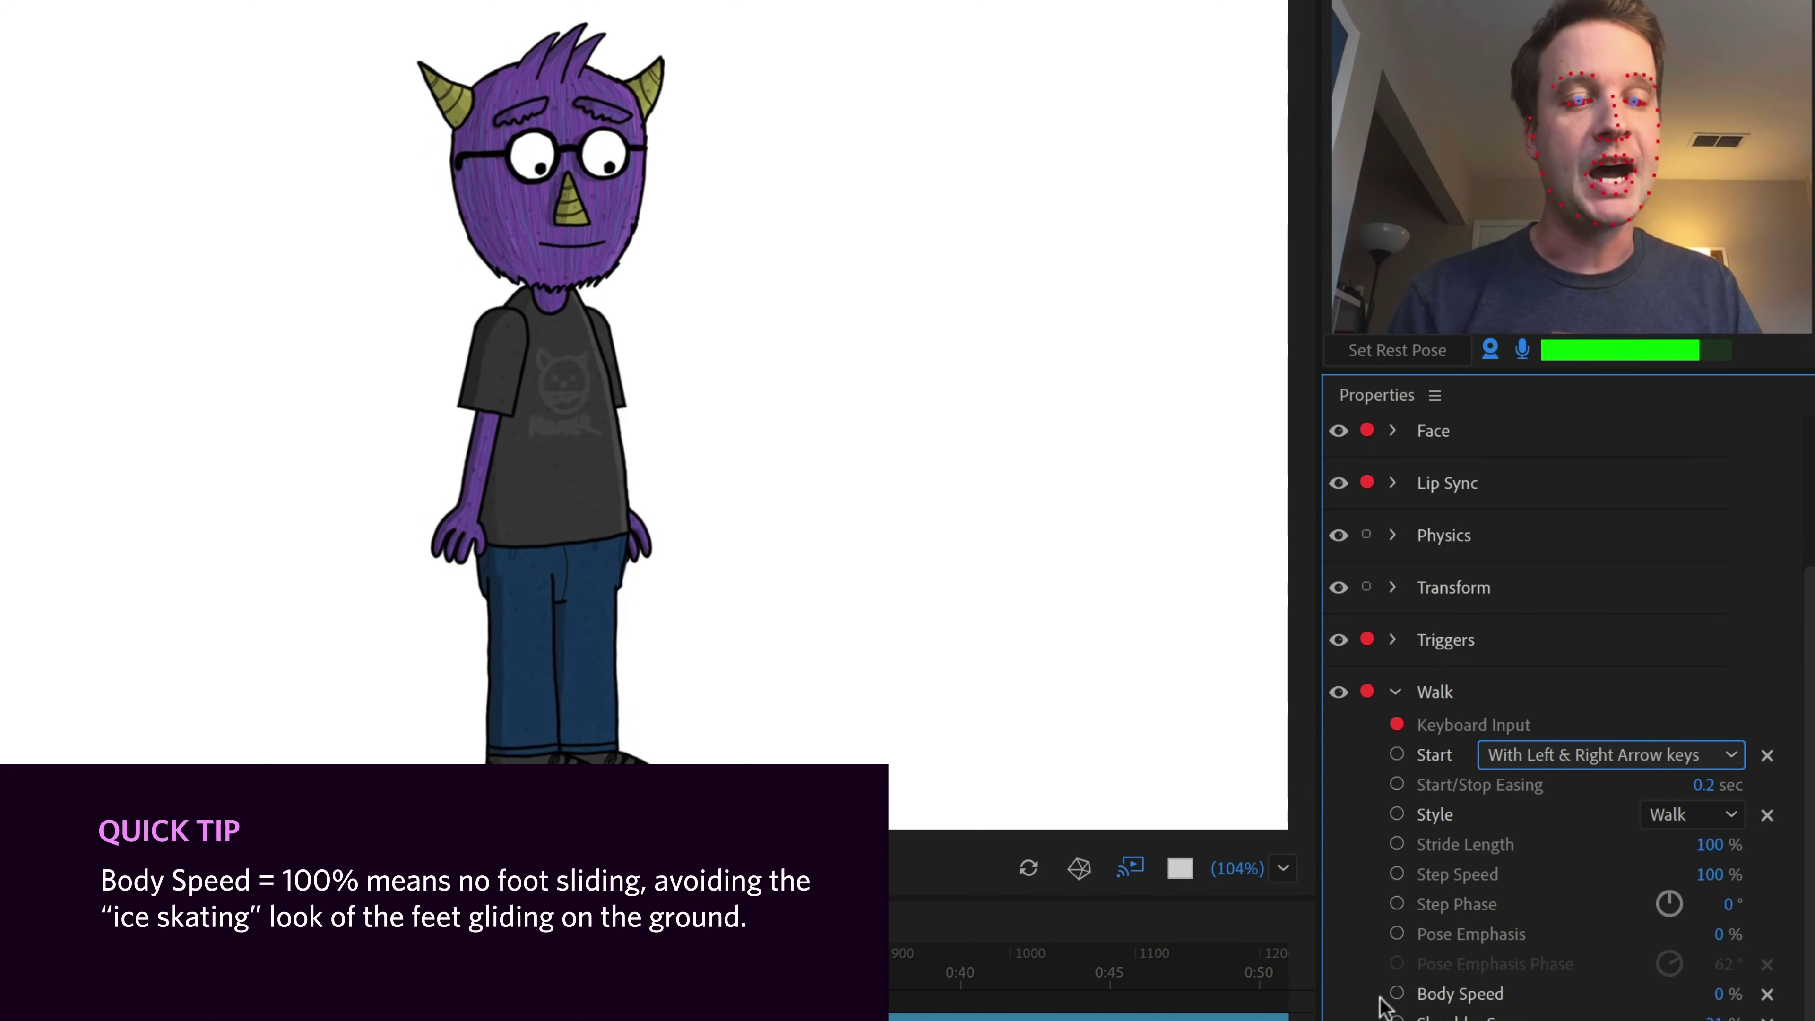
click(1719, 995)
text(100)
key(Return)
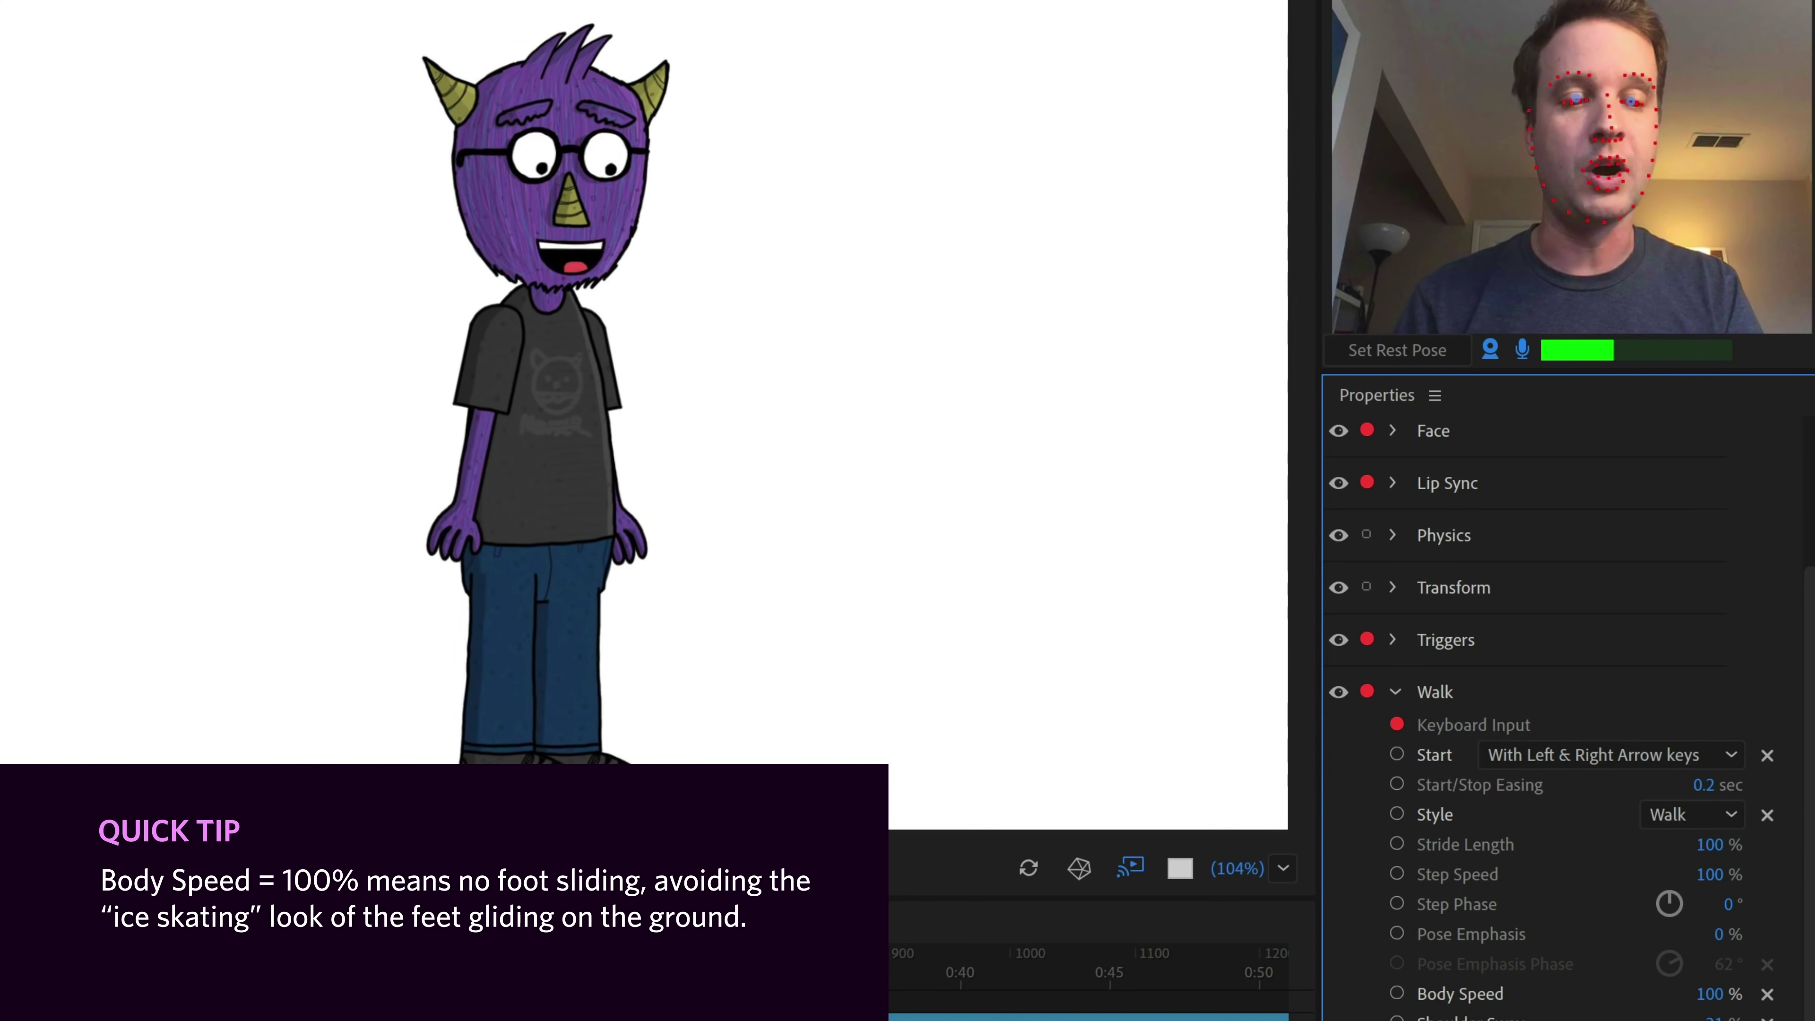
Move the puppet out of the scene by setting its Transform Position X to -1,149
click(1395, 589)
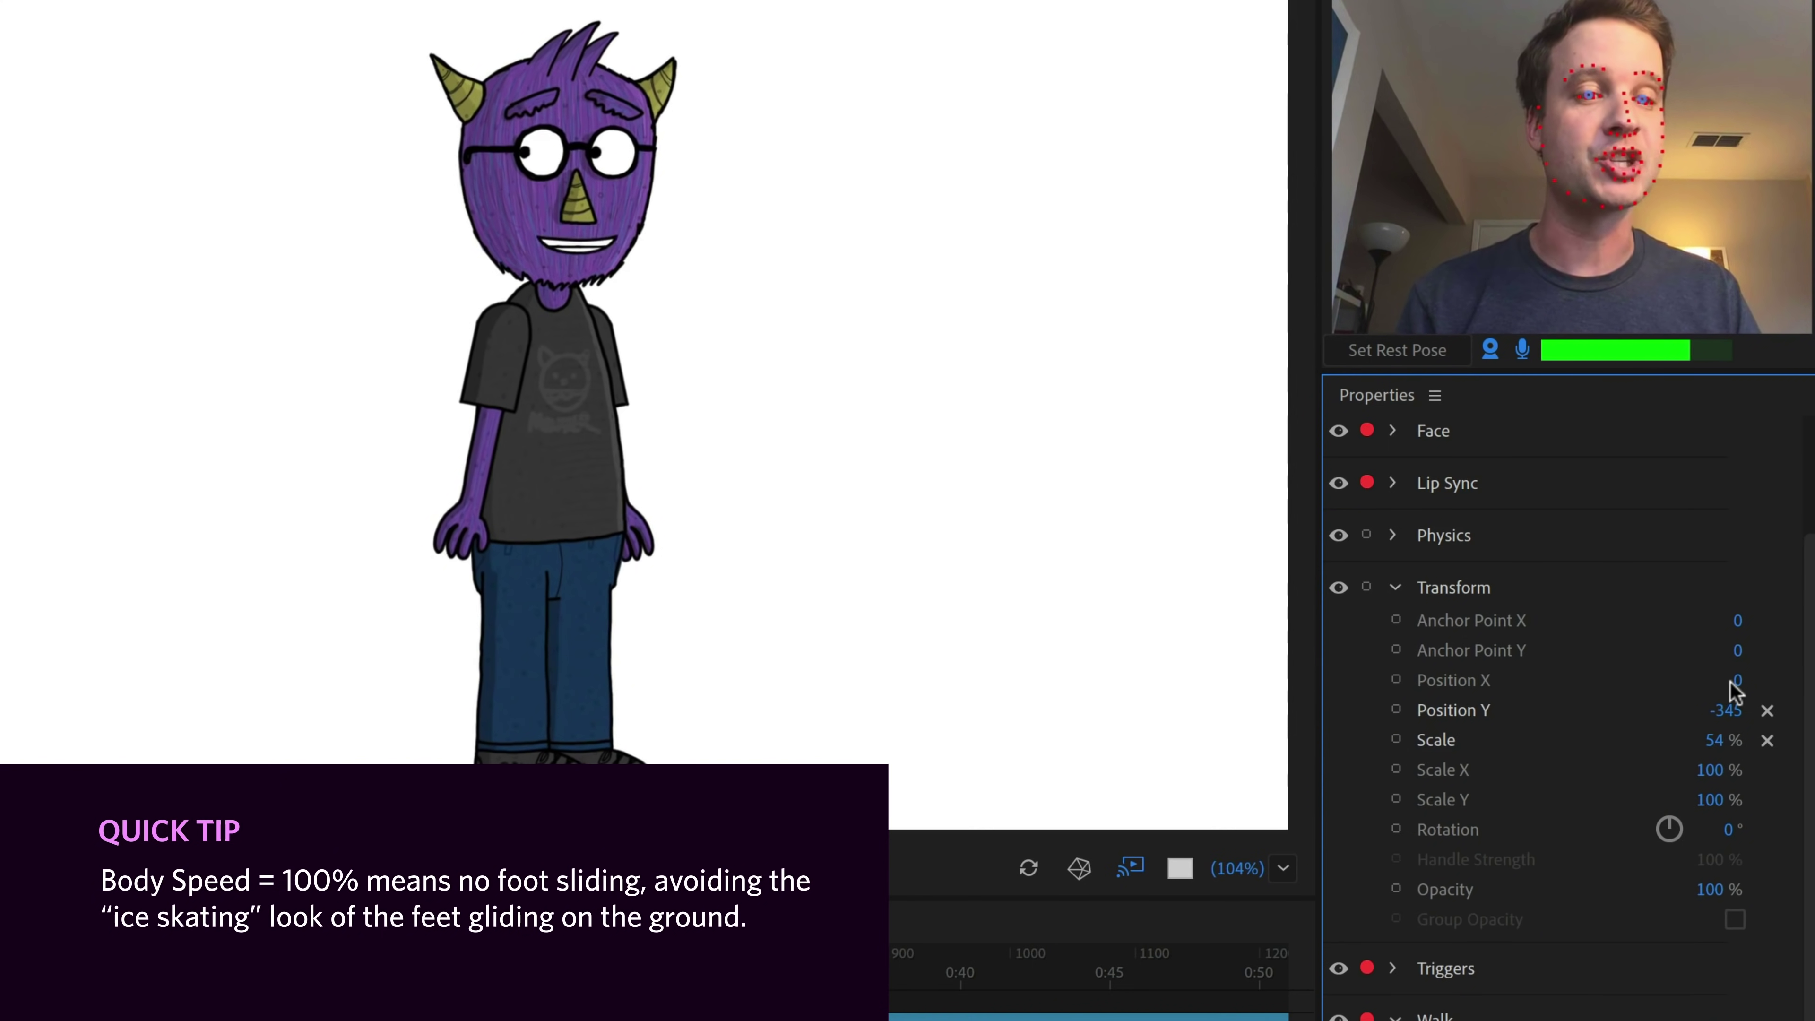
drag(1734, 681, 634, 677)
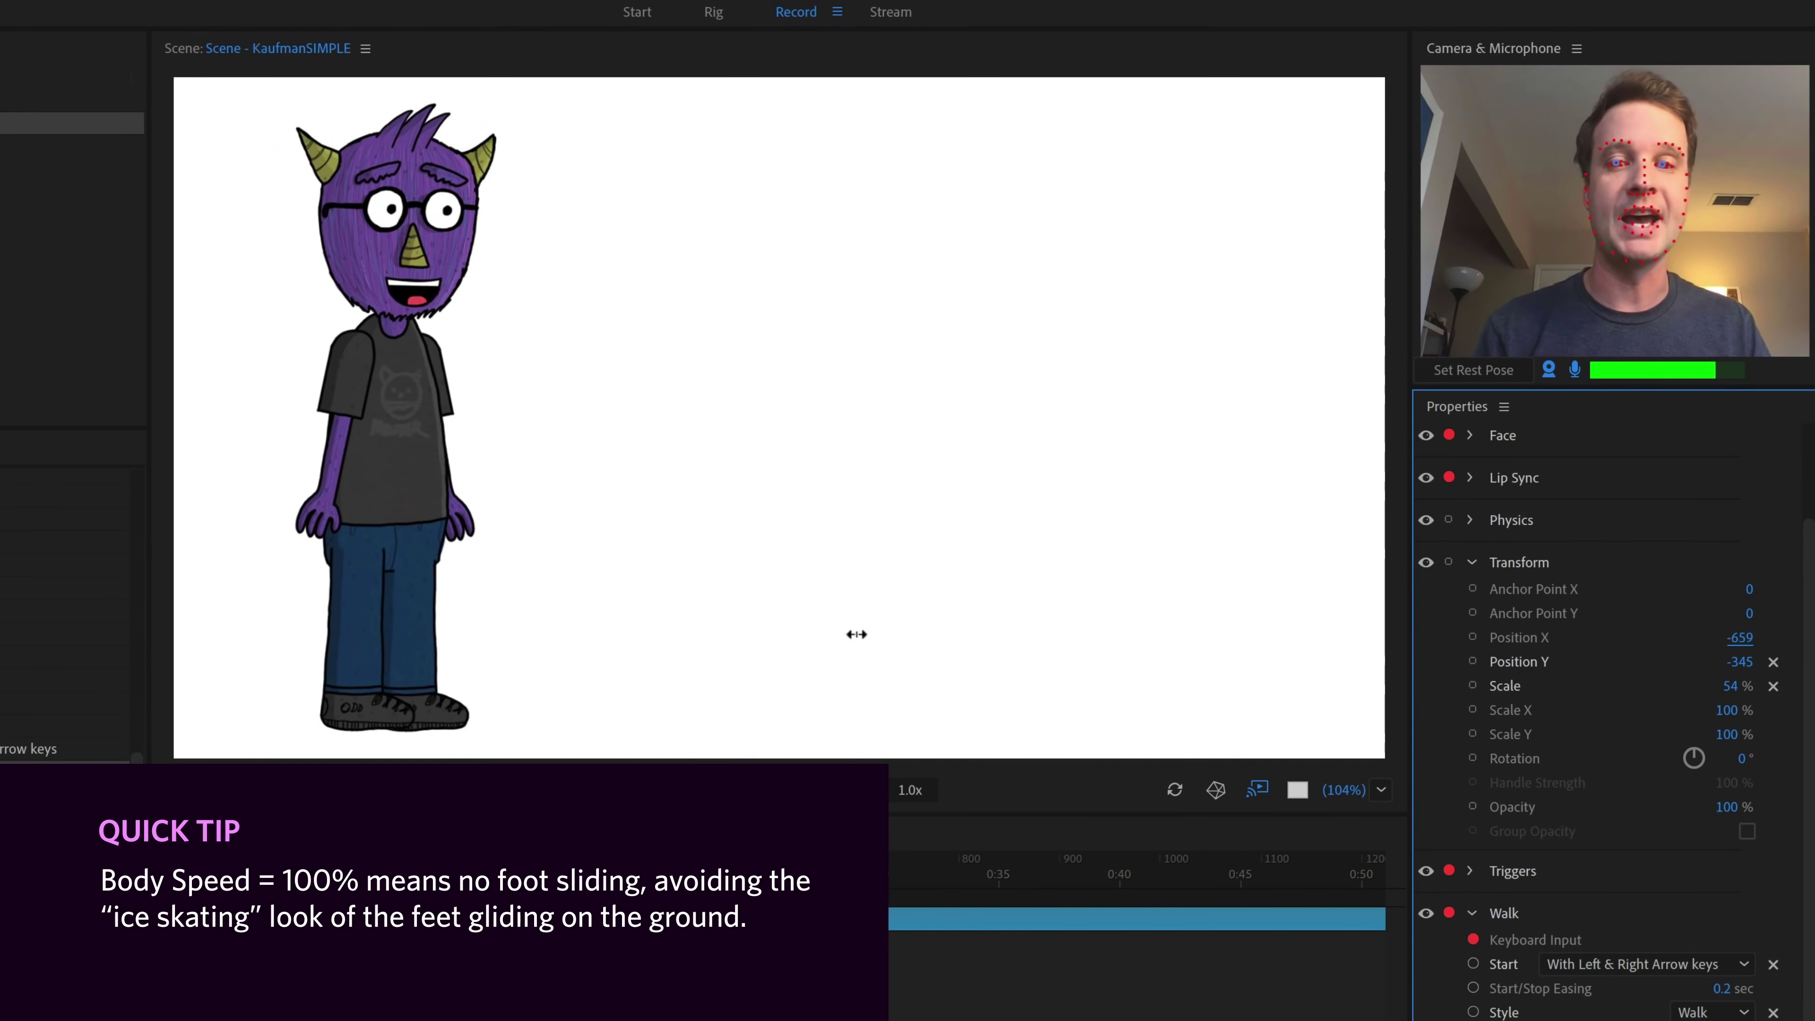
drag(856, 634, 349, 629)
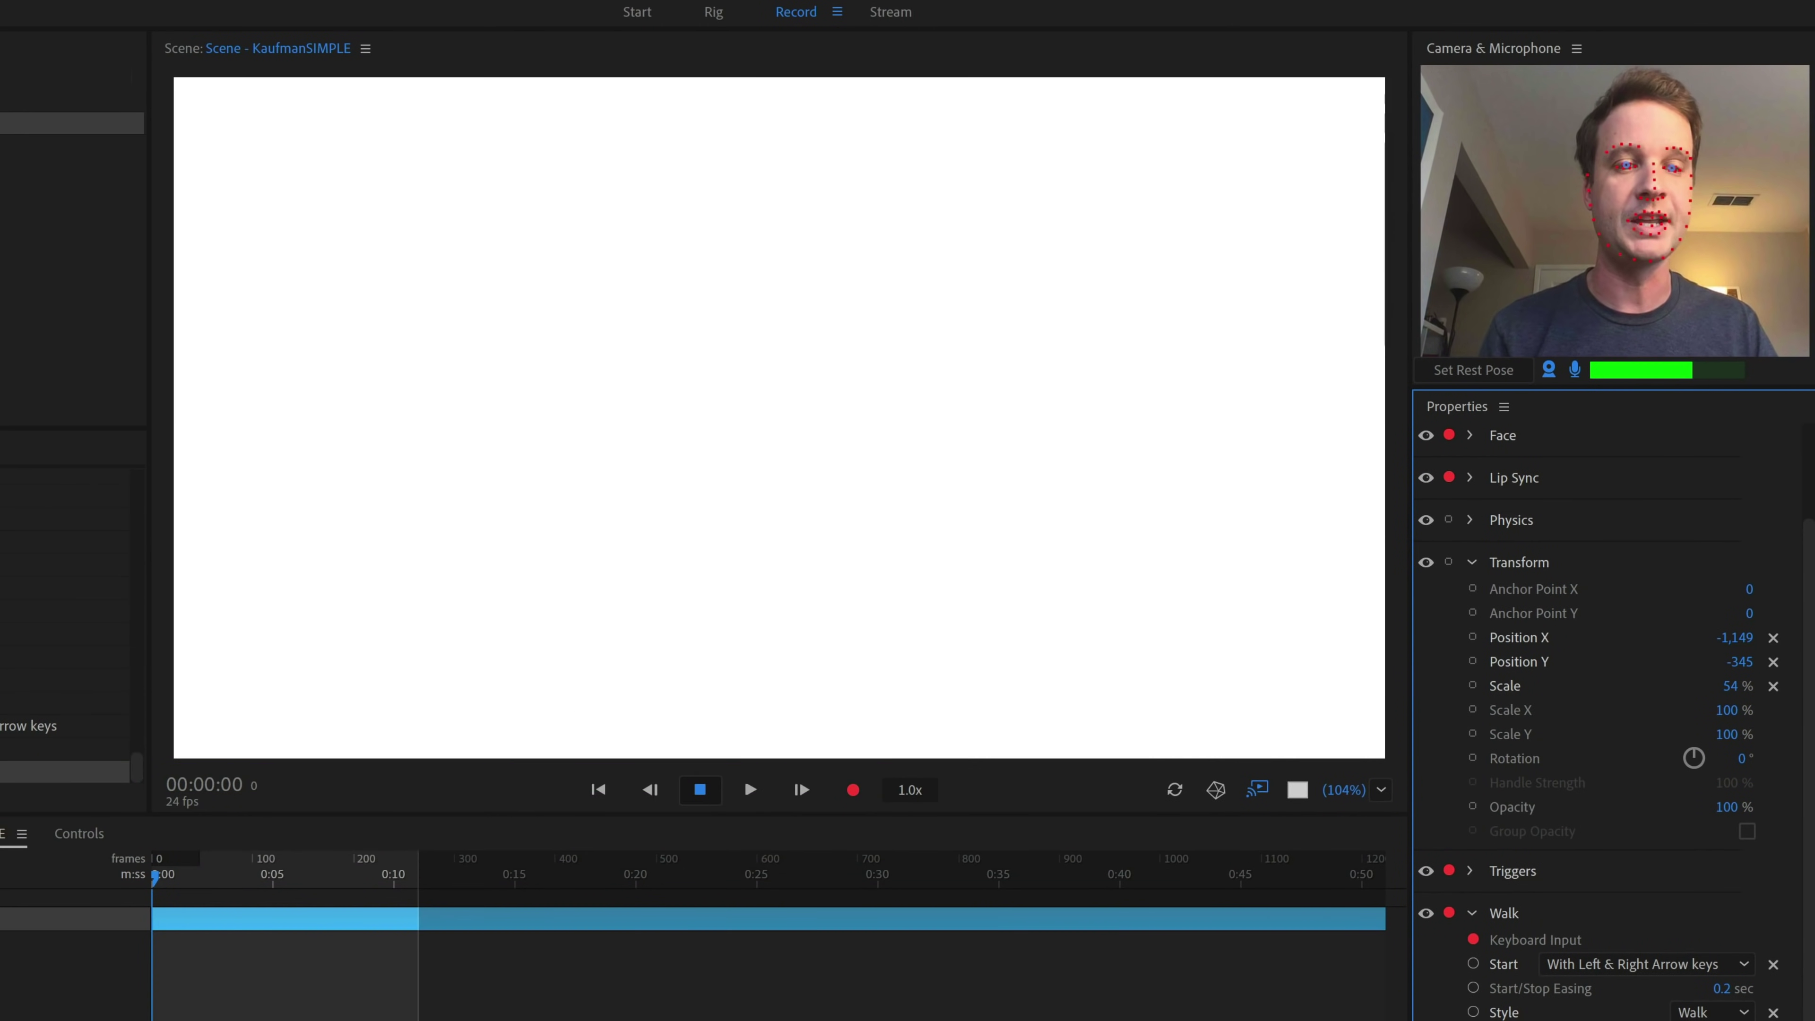
Record a take of the puppet walking rightward into the scene and stopping near the middle, and end the recording
click(854, 791)
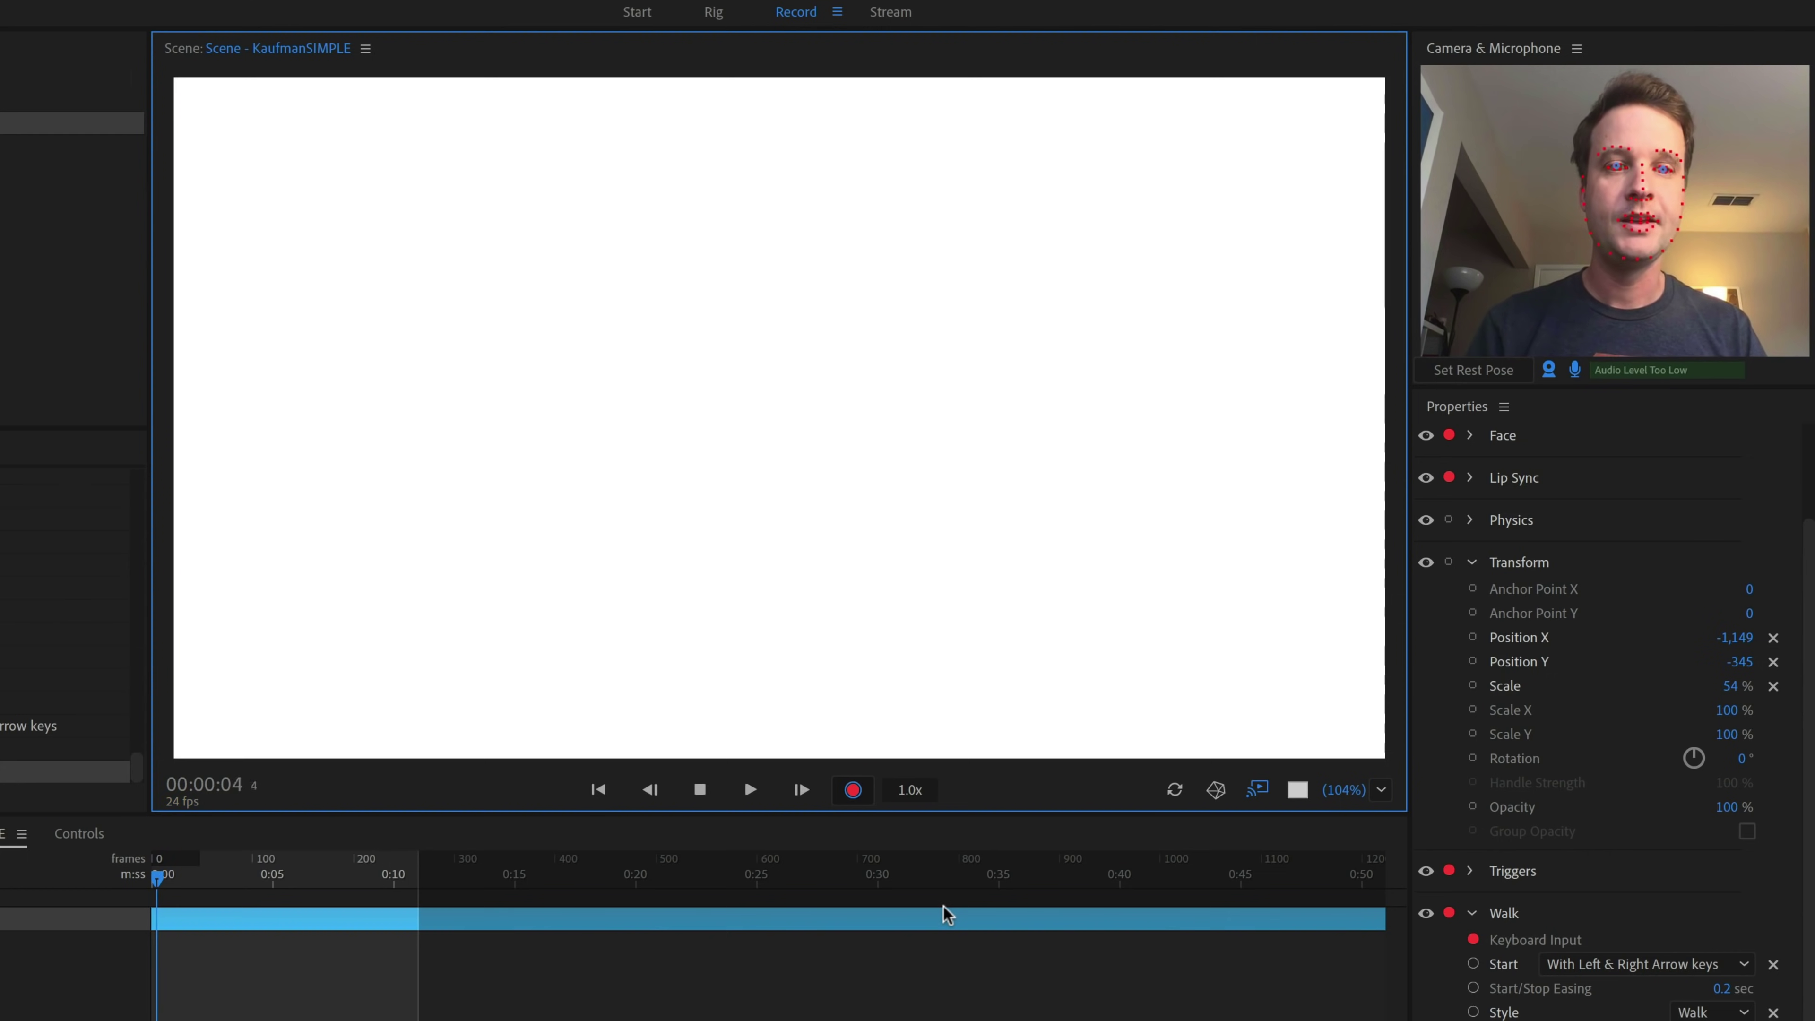
key(Right)
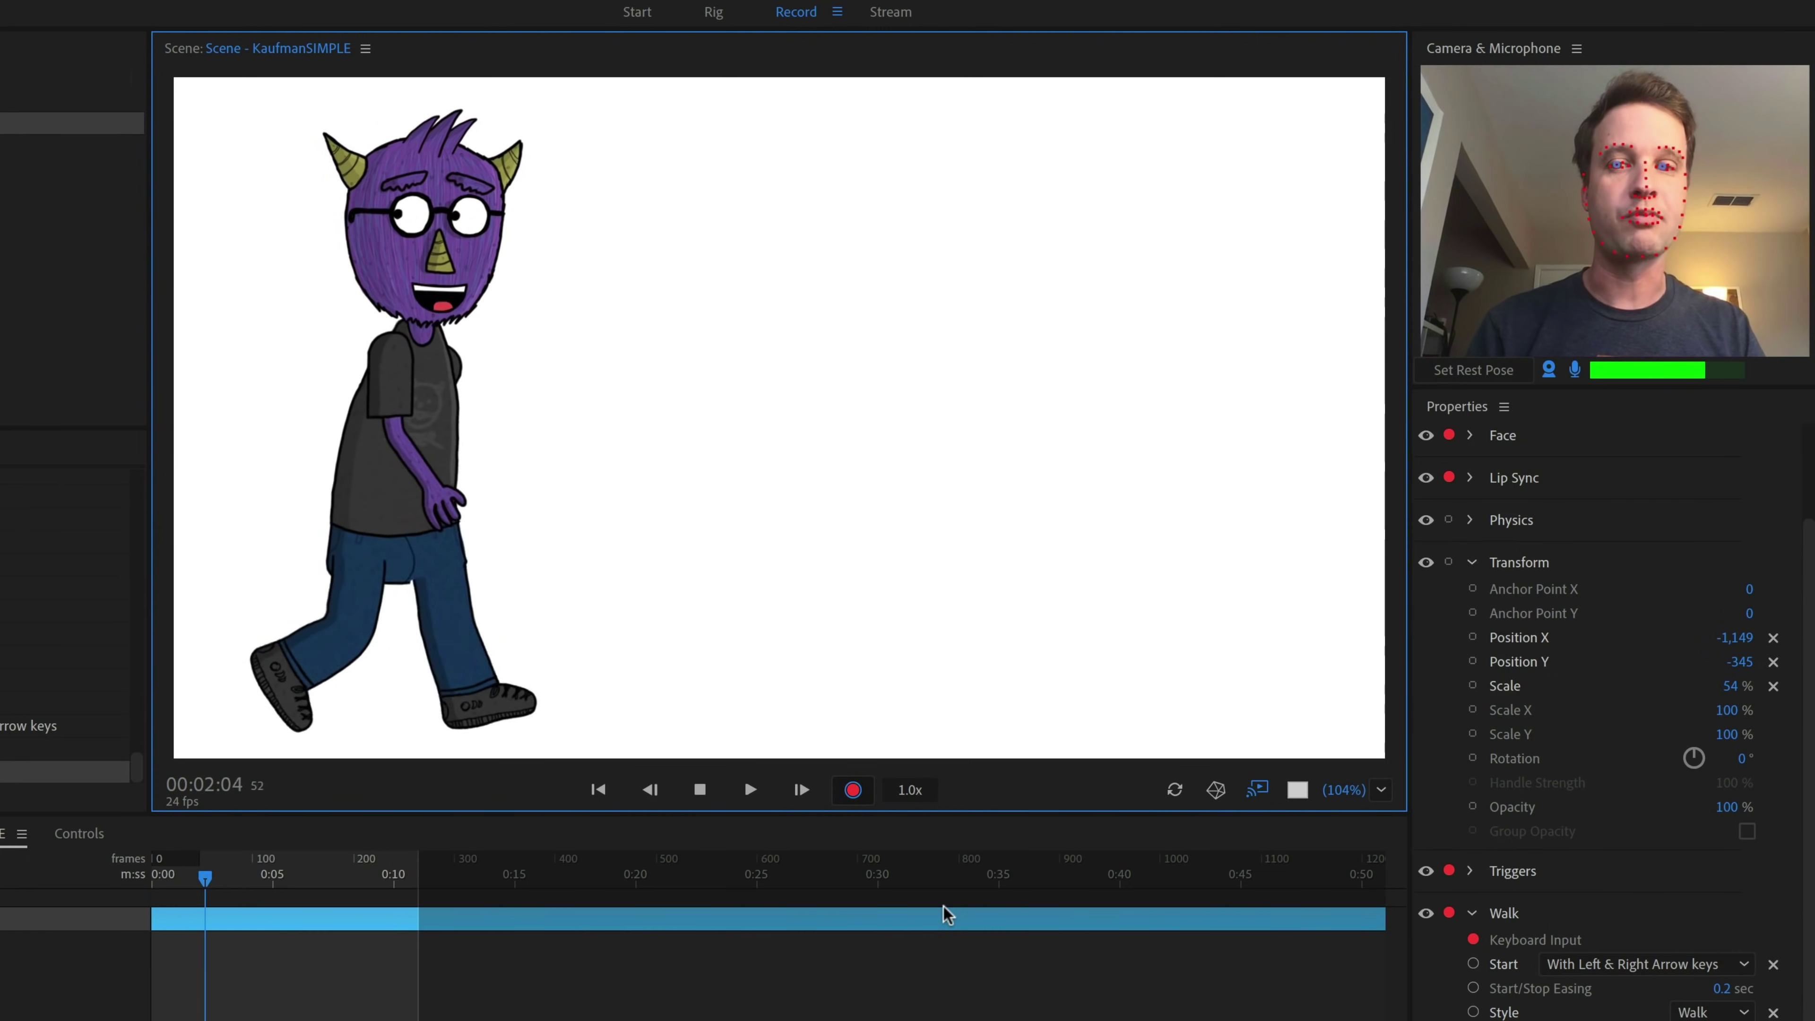
key(Right)
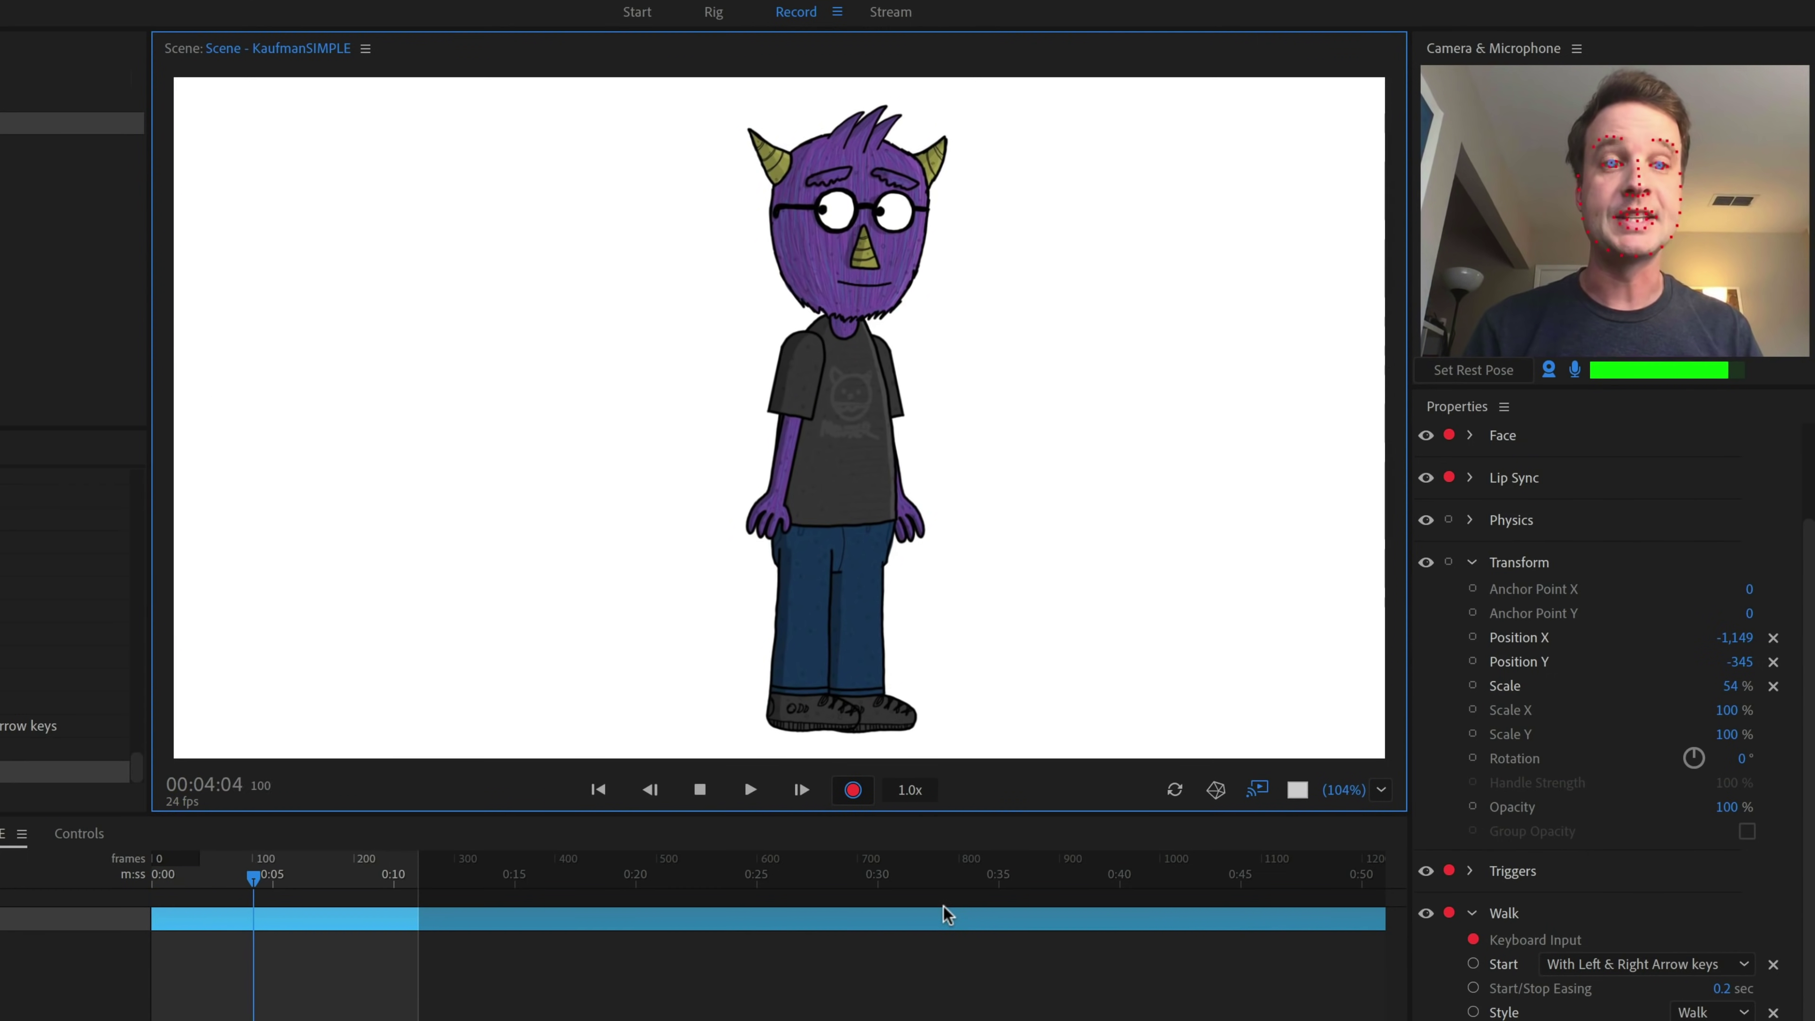
key(space)
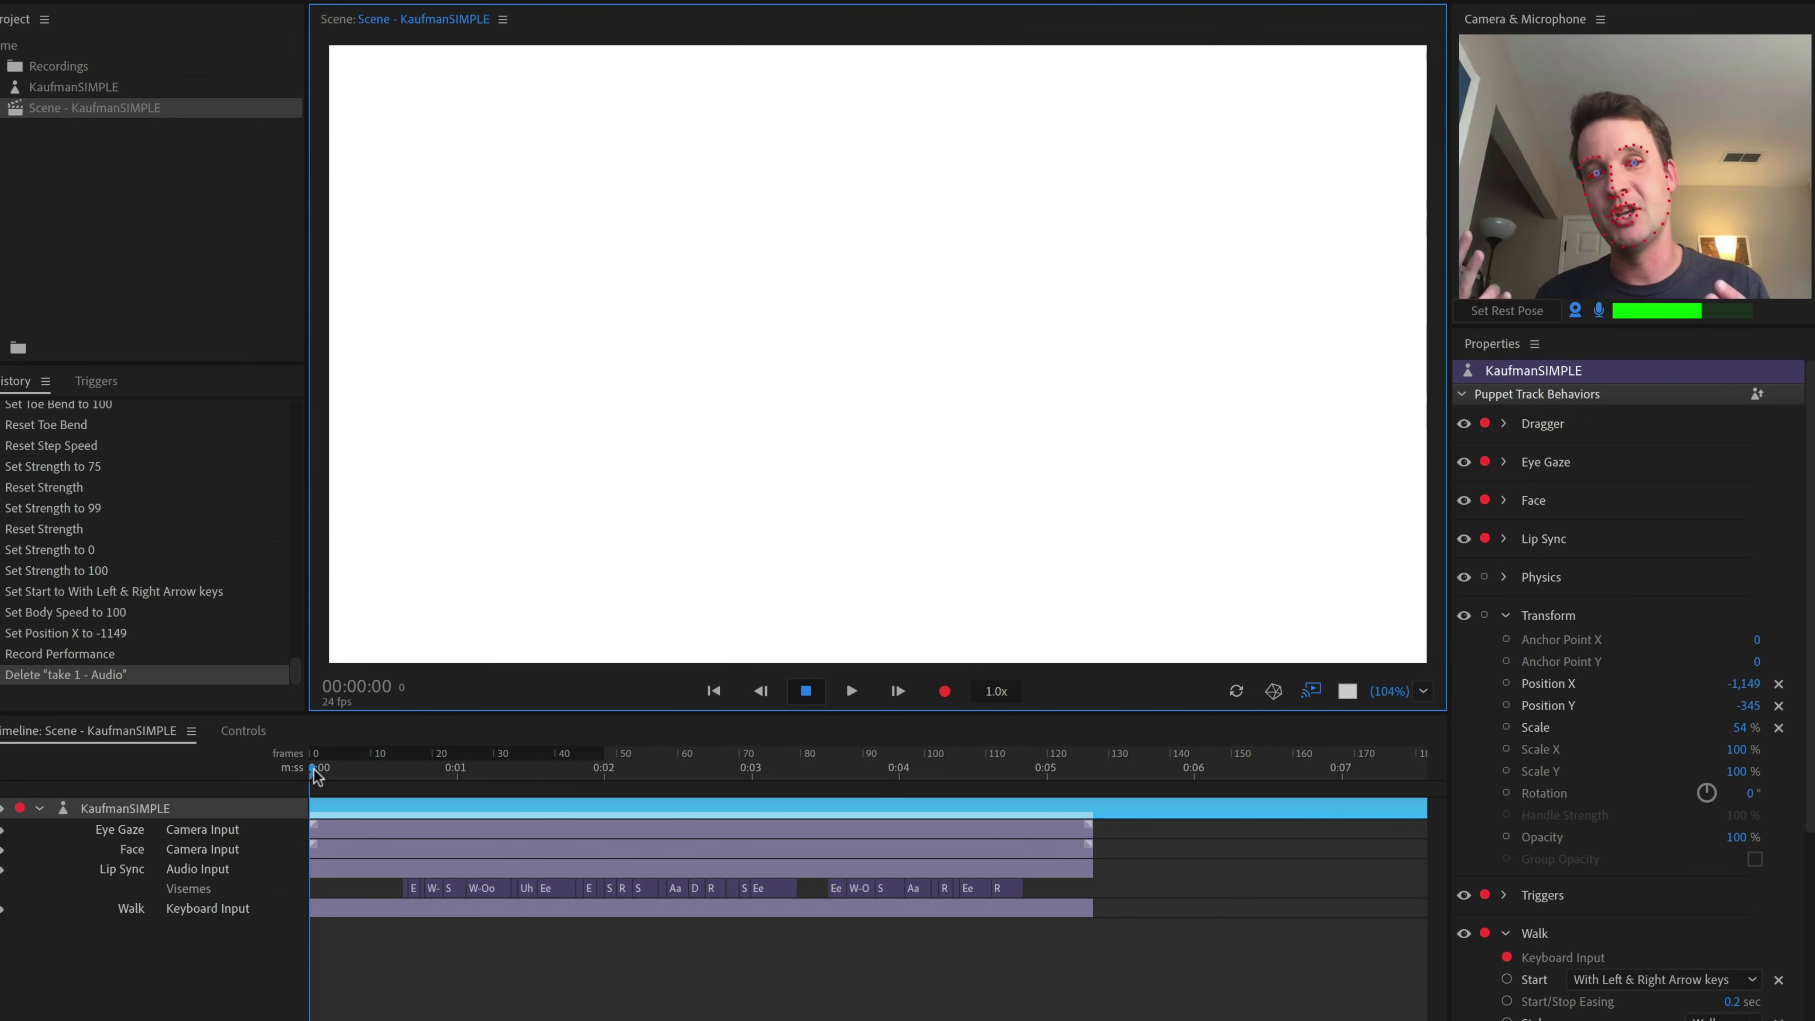
Scrub through the recorded take, refresh the scene at frame 0 and scrub through the take again
drag(314, 769, 922, 804)
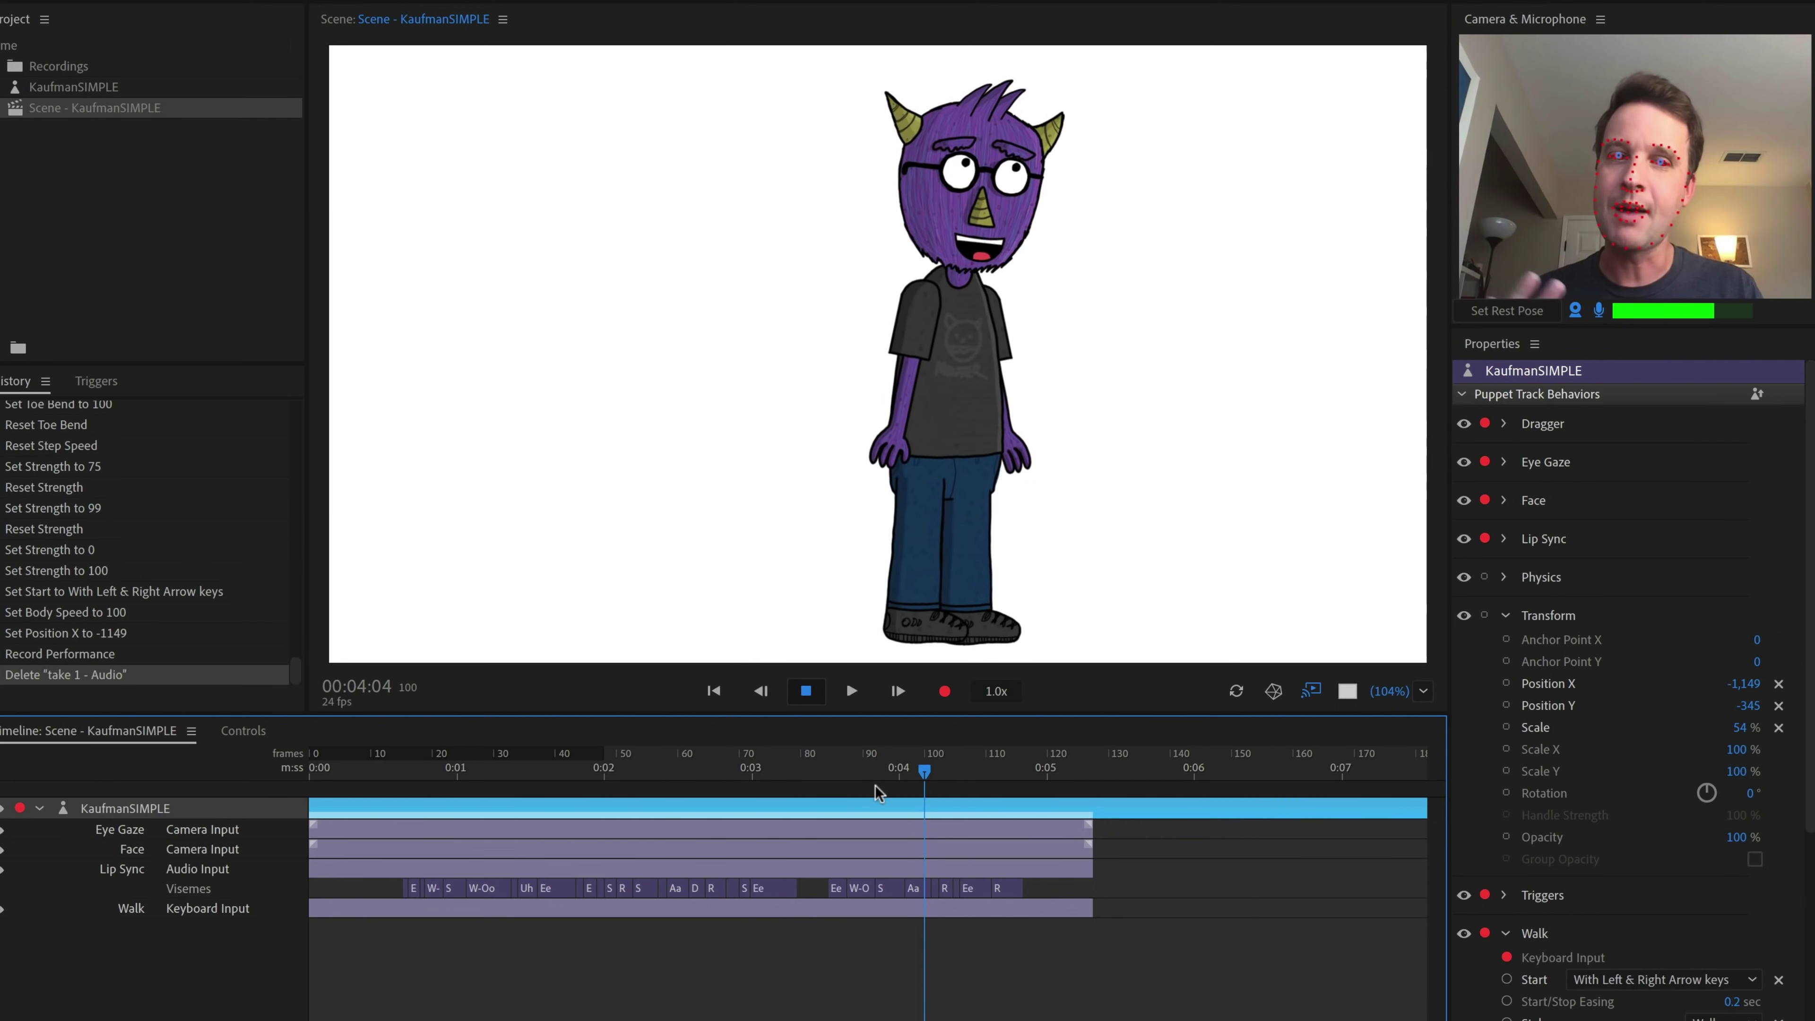
drag(923, 772, 202, 843)
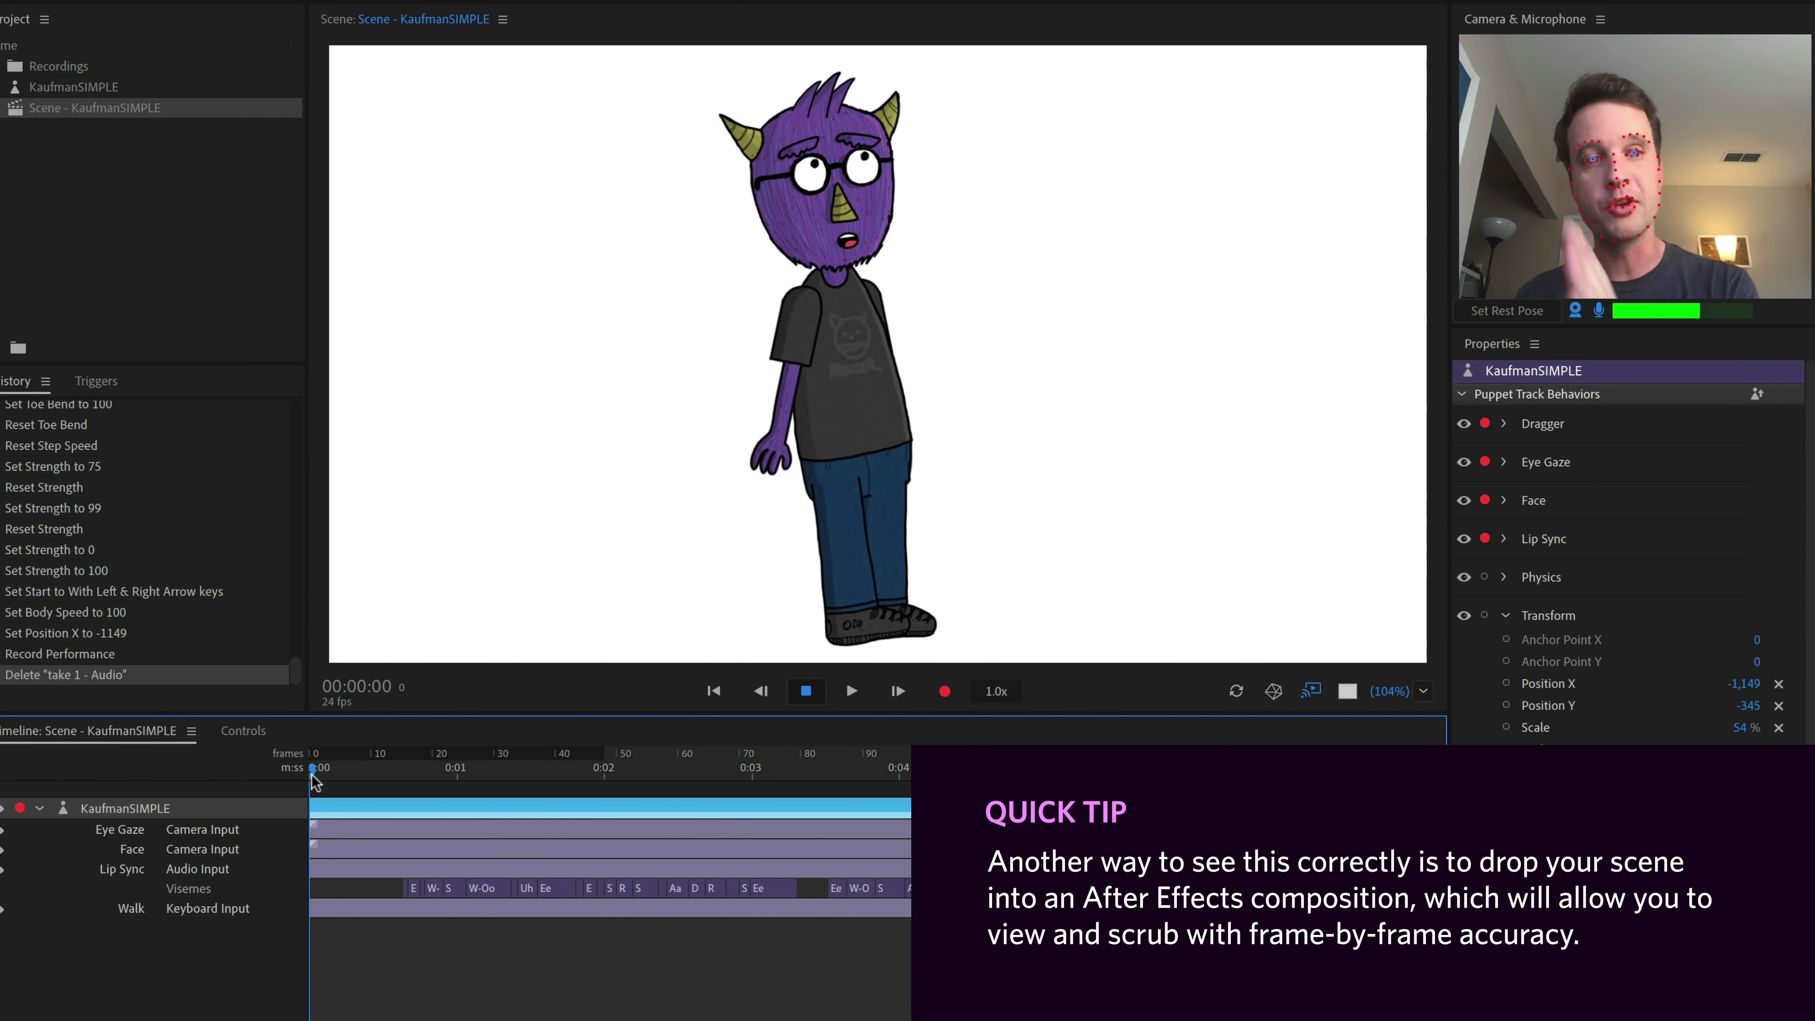
click(1237, 692)
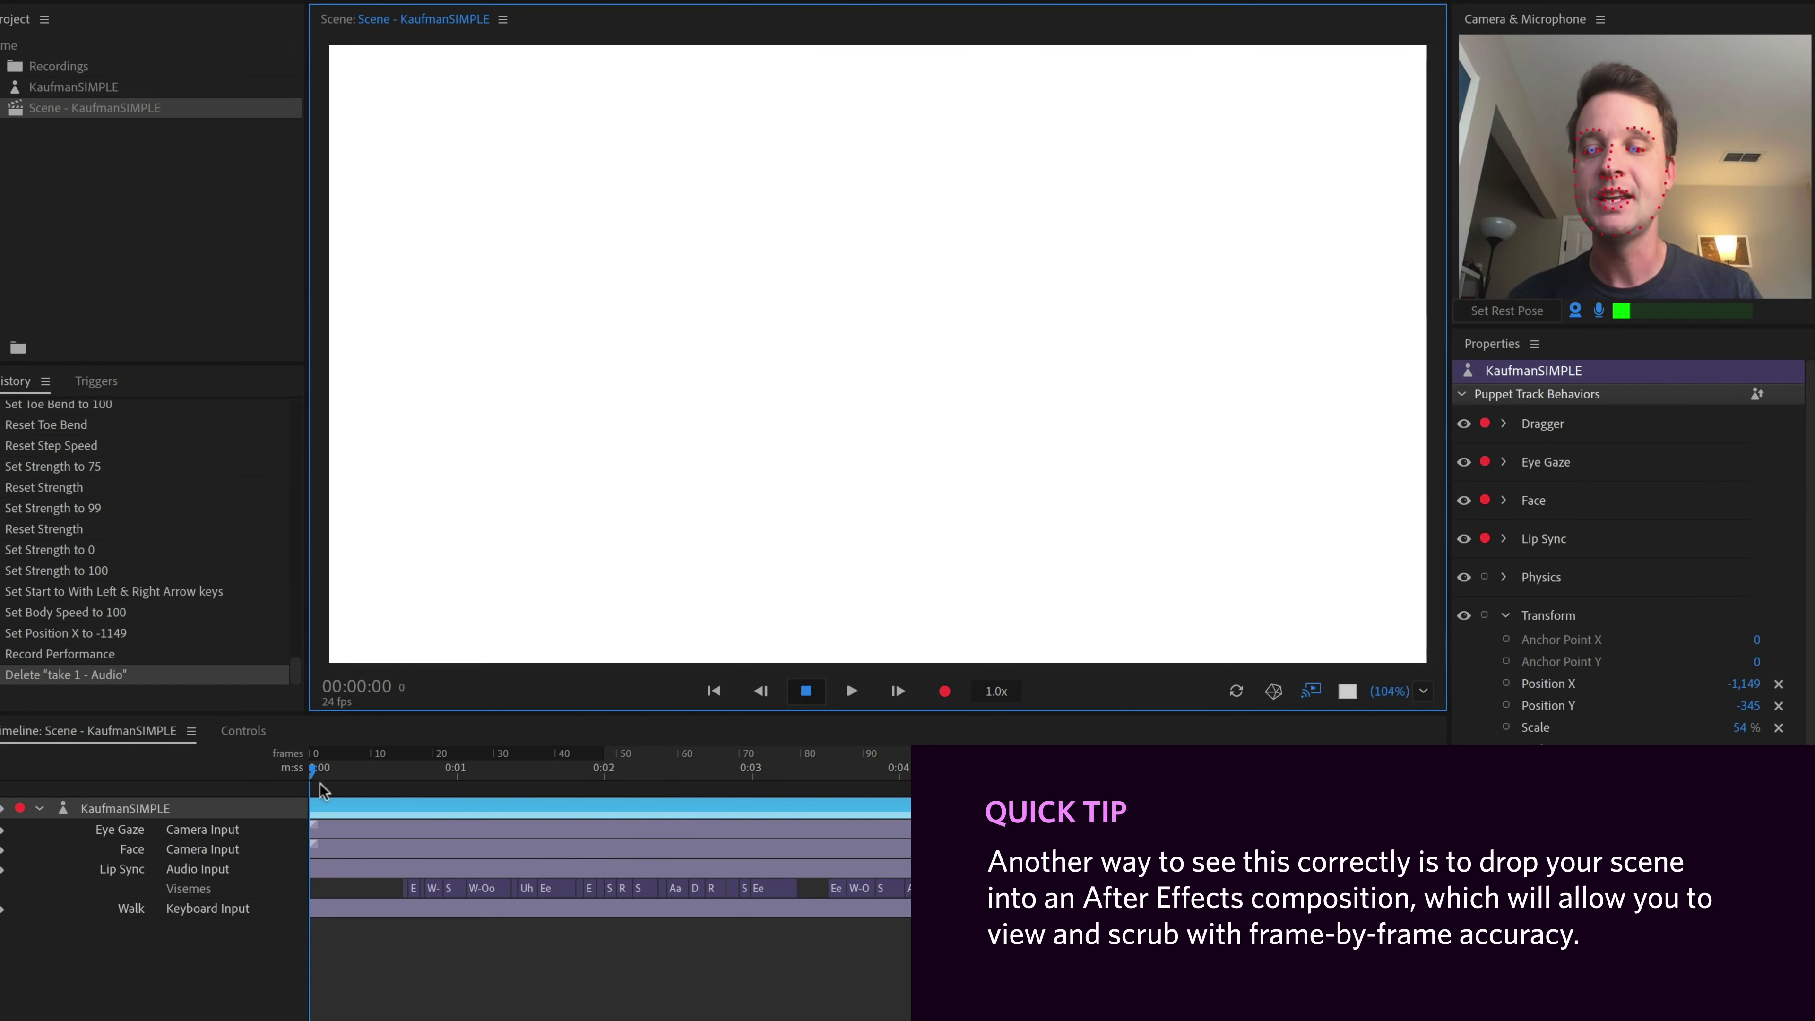
drag(314, 773, 1102, 798)
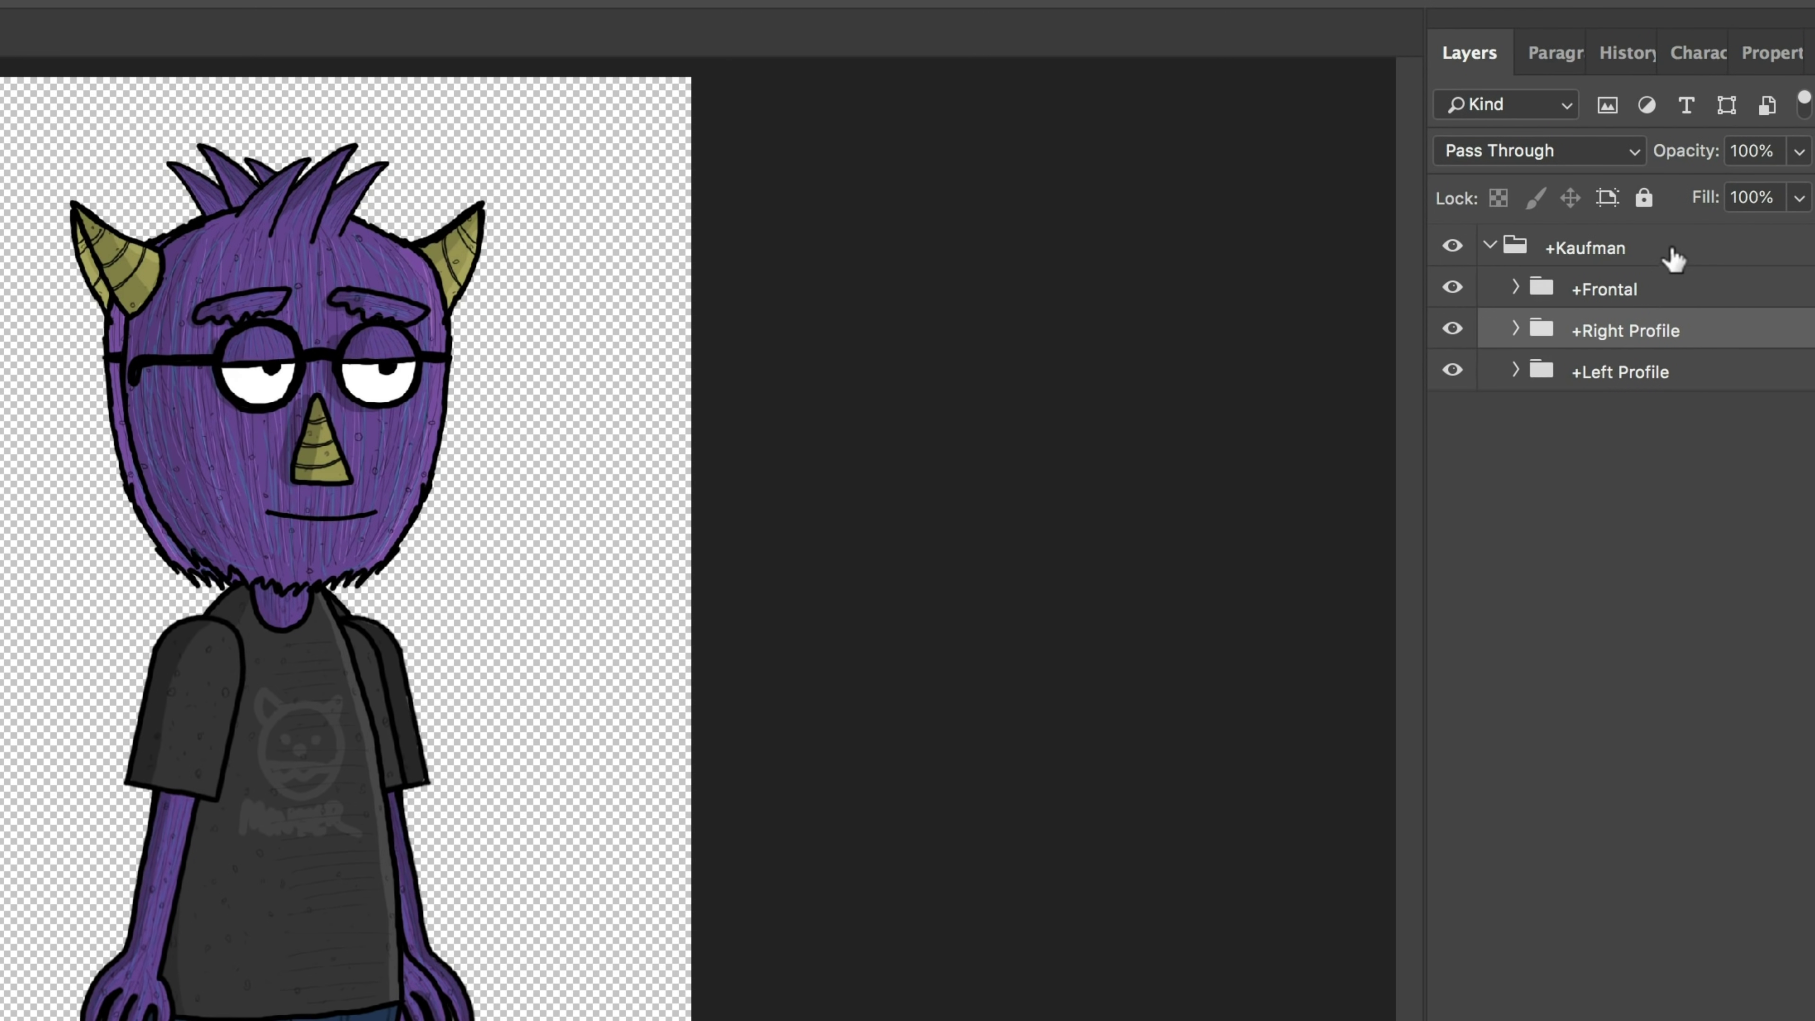
In Photoshop's KaufmanFLAT.psd, view the +Right Profile and +Left Profile groups one at a time and leave only +Frontal visible
click(1673, 259)
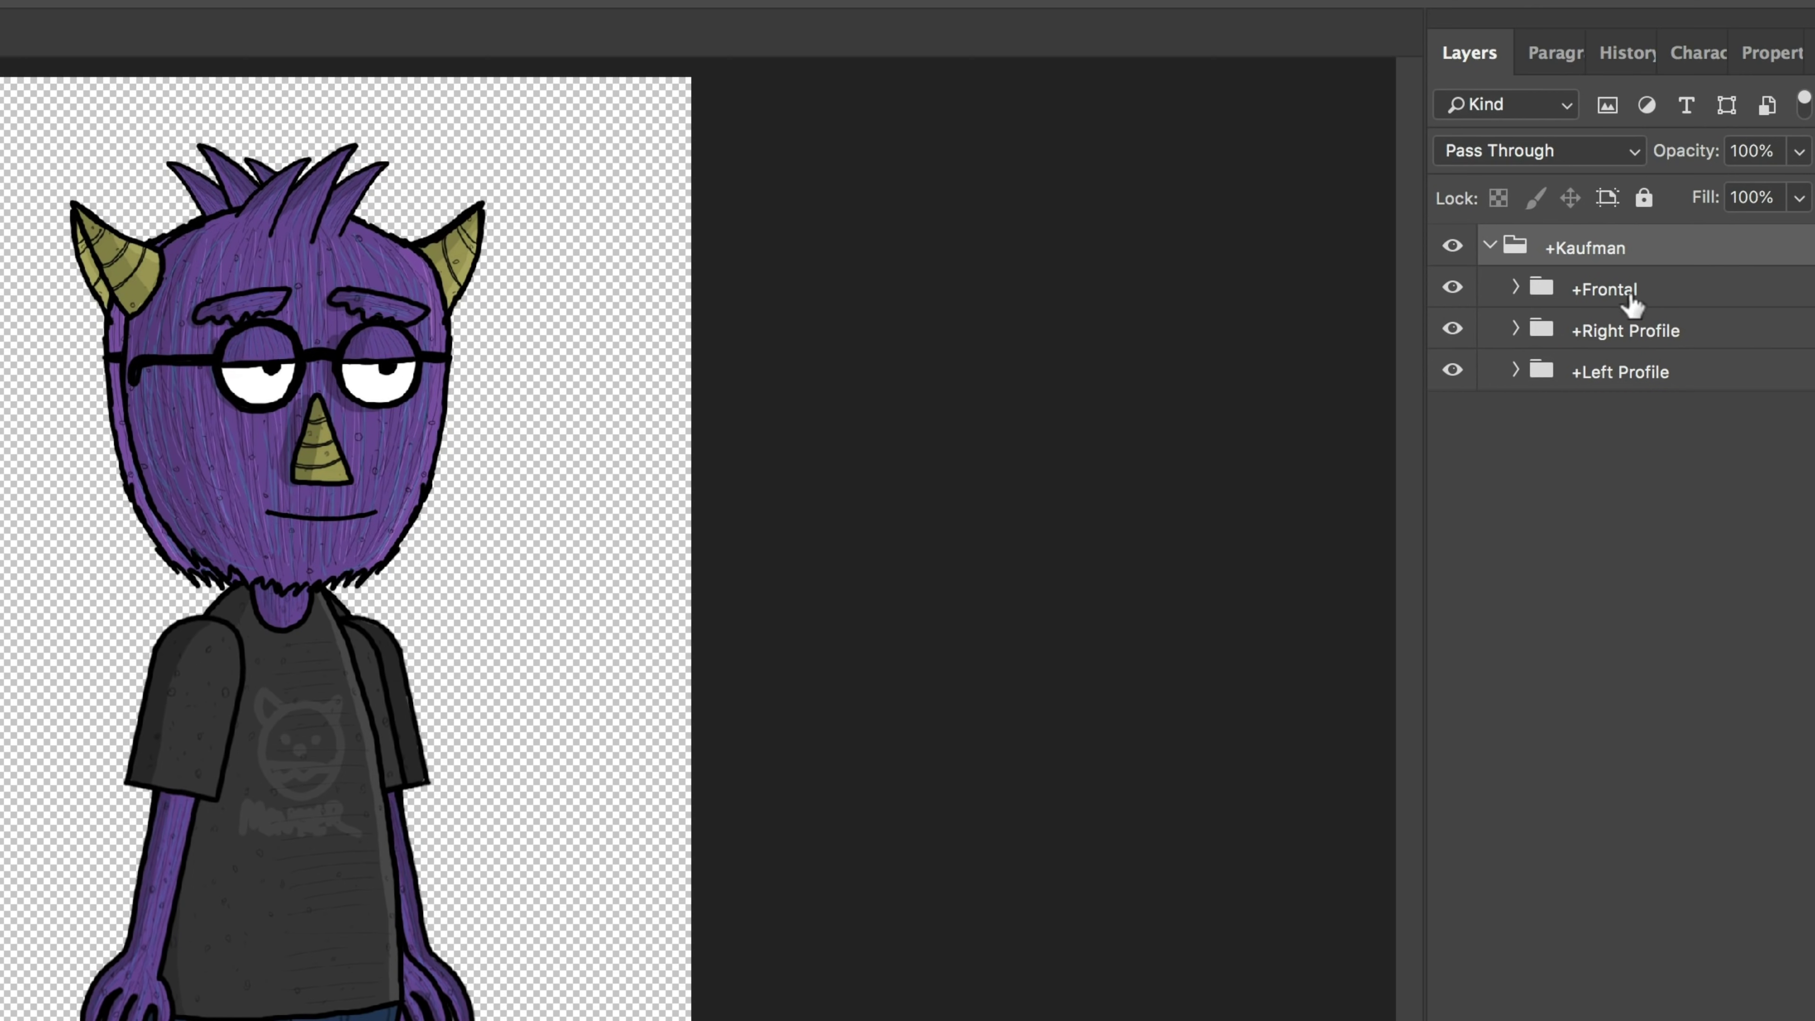
drag(1452, 331, 1472, 382)
click(1453, 289)
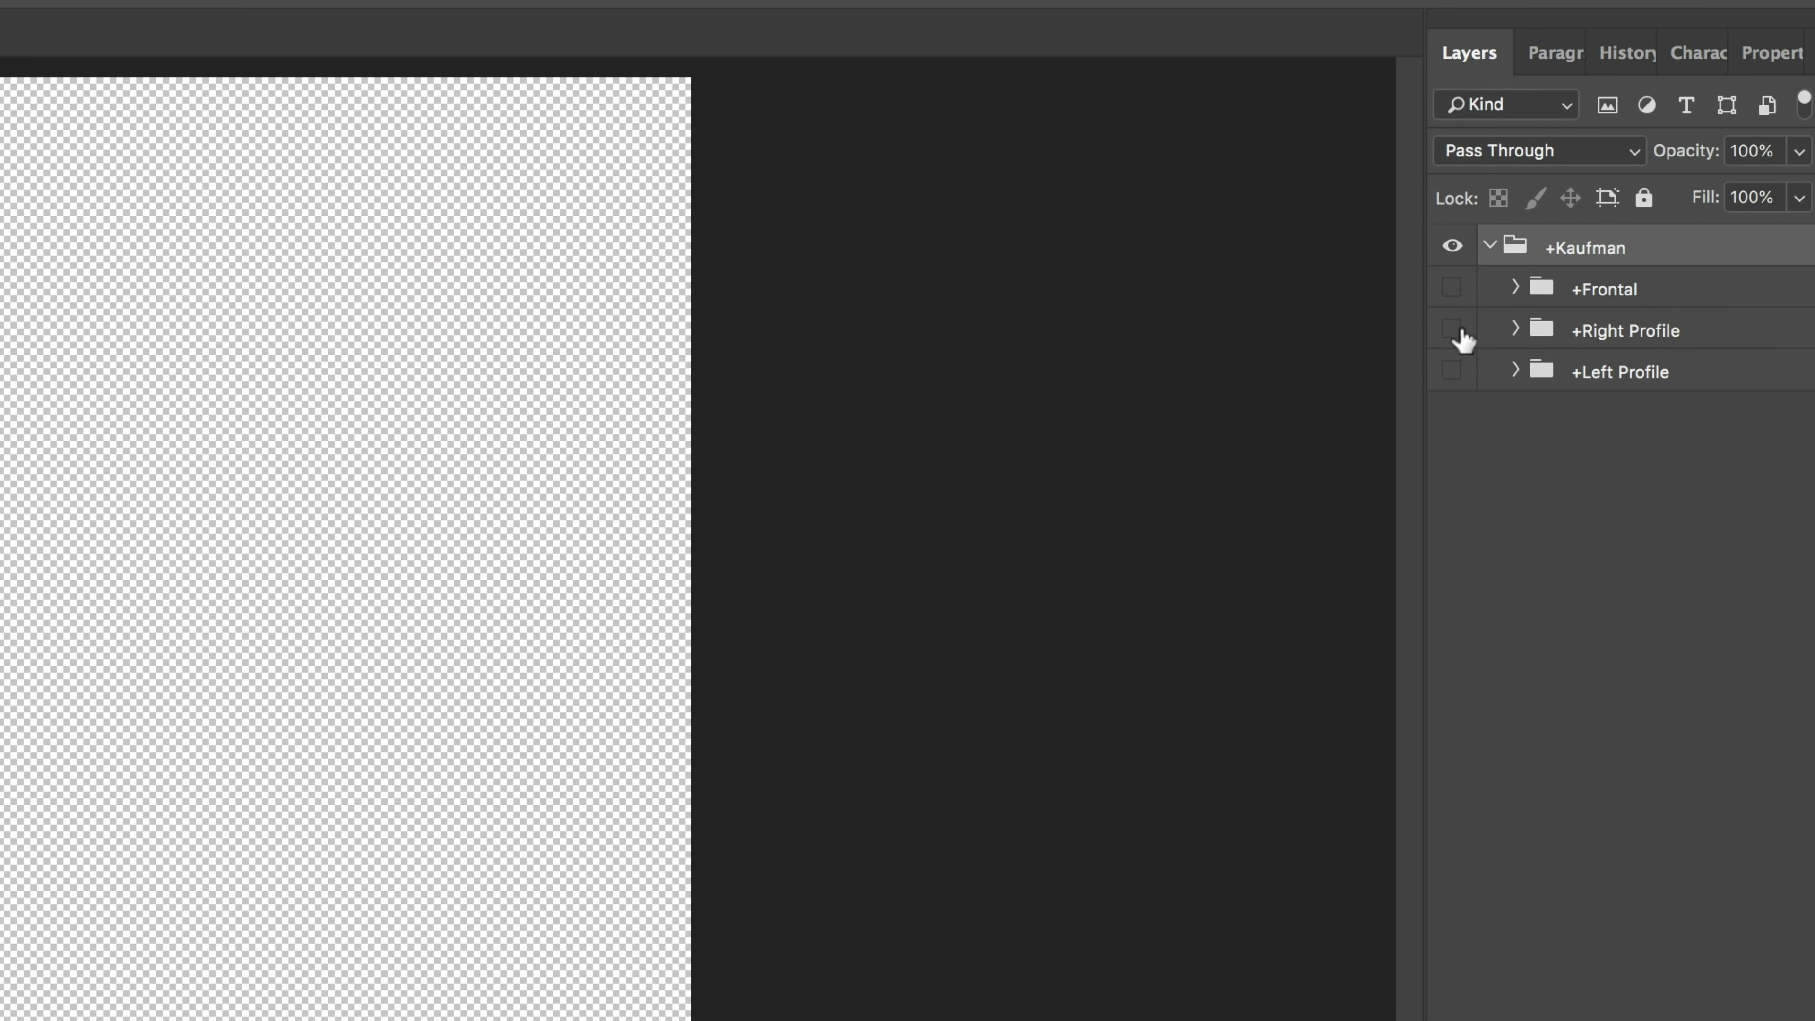
click(1453, 330)
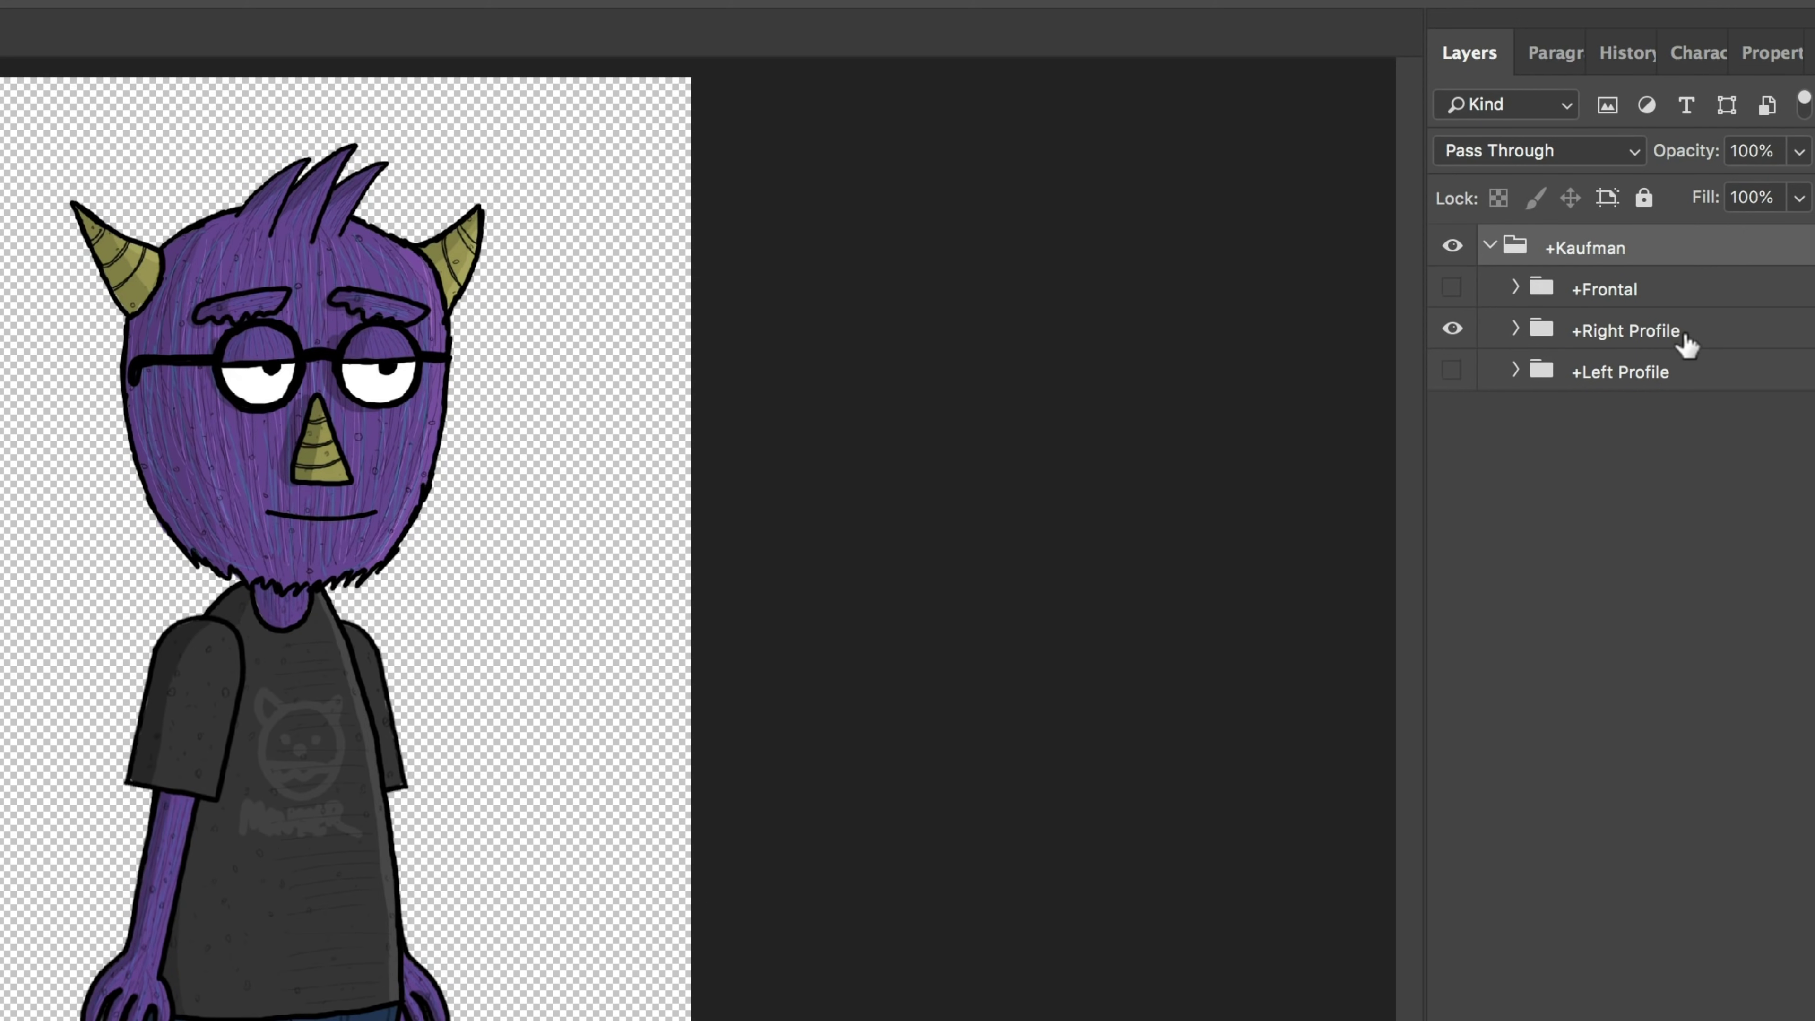
click(1455, 333)
click(1454, 372)
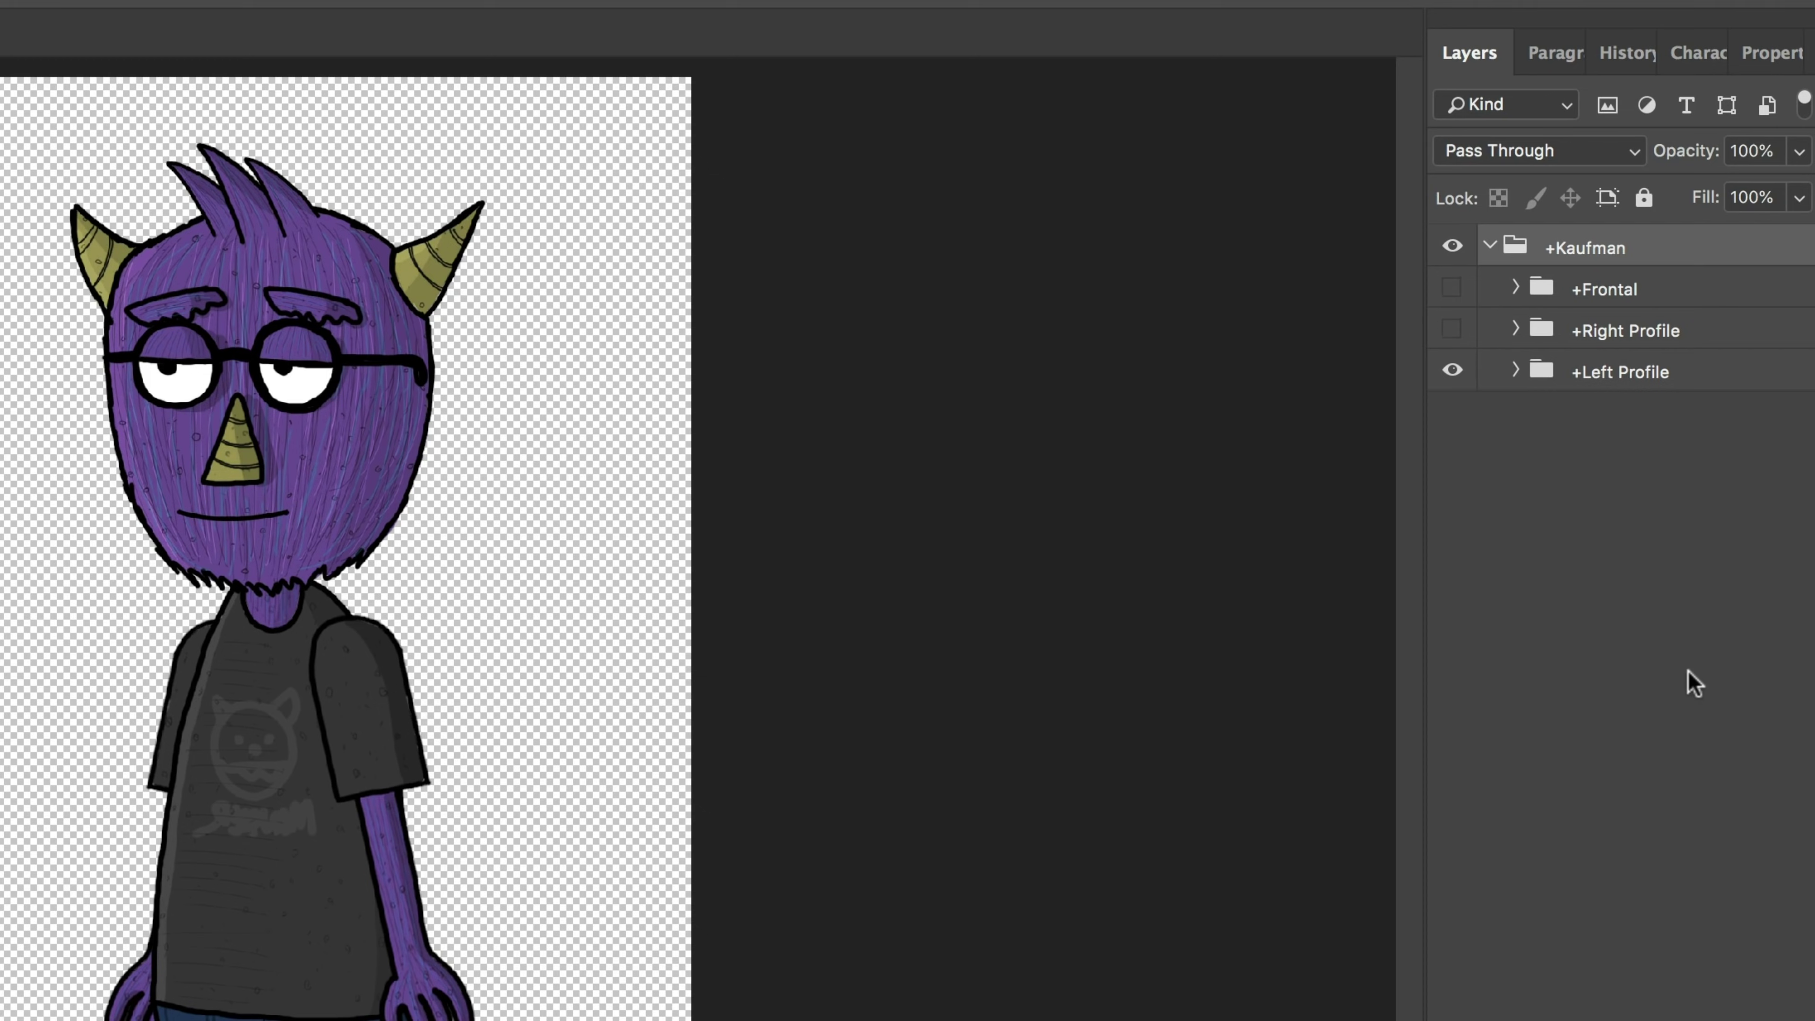
click(1453, 371)
click(1451, 289)
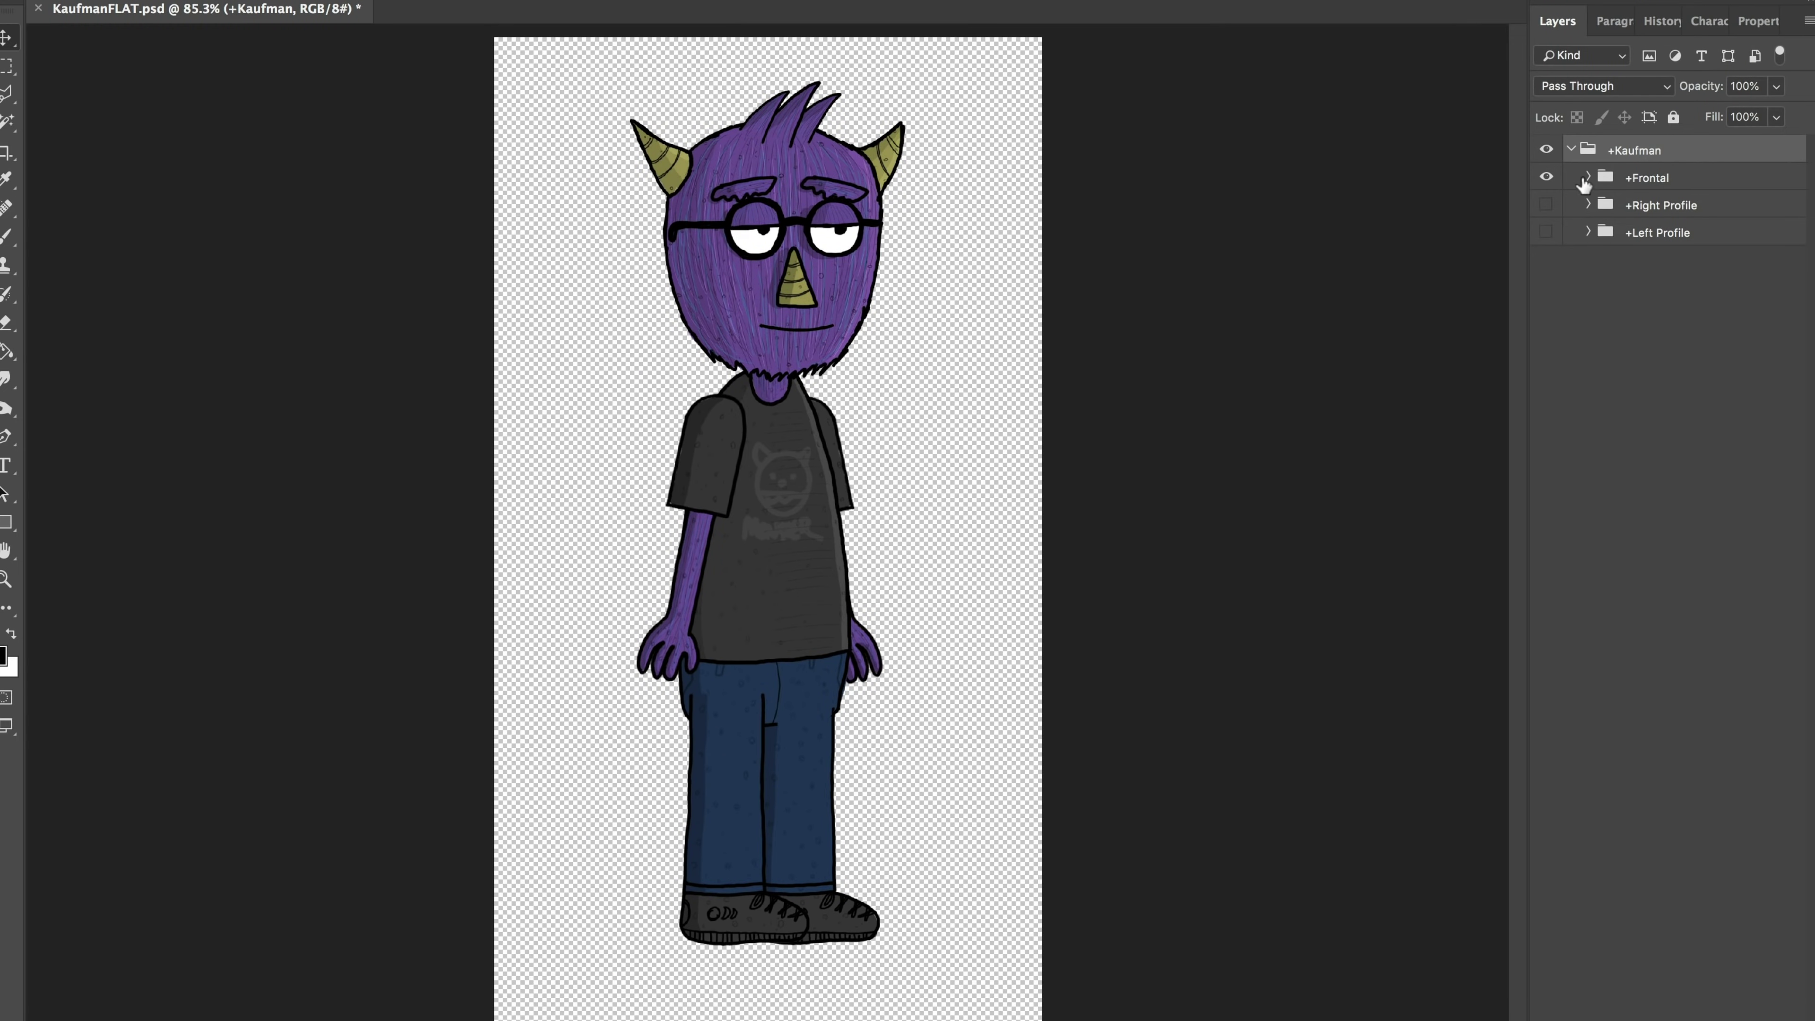
Examine the Head and Body groups inside +Frontal, and show only the +Right Profile group
click(1586, 178)
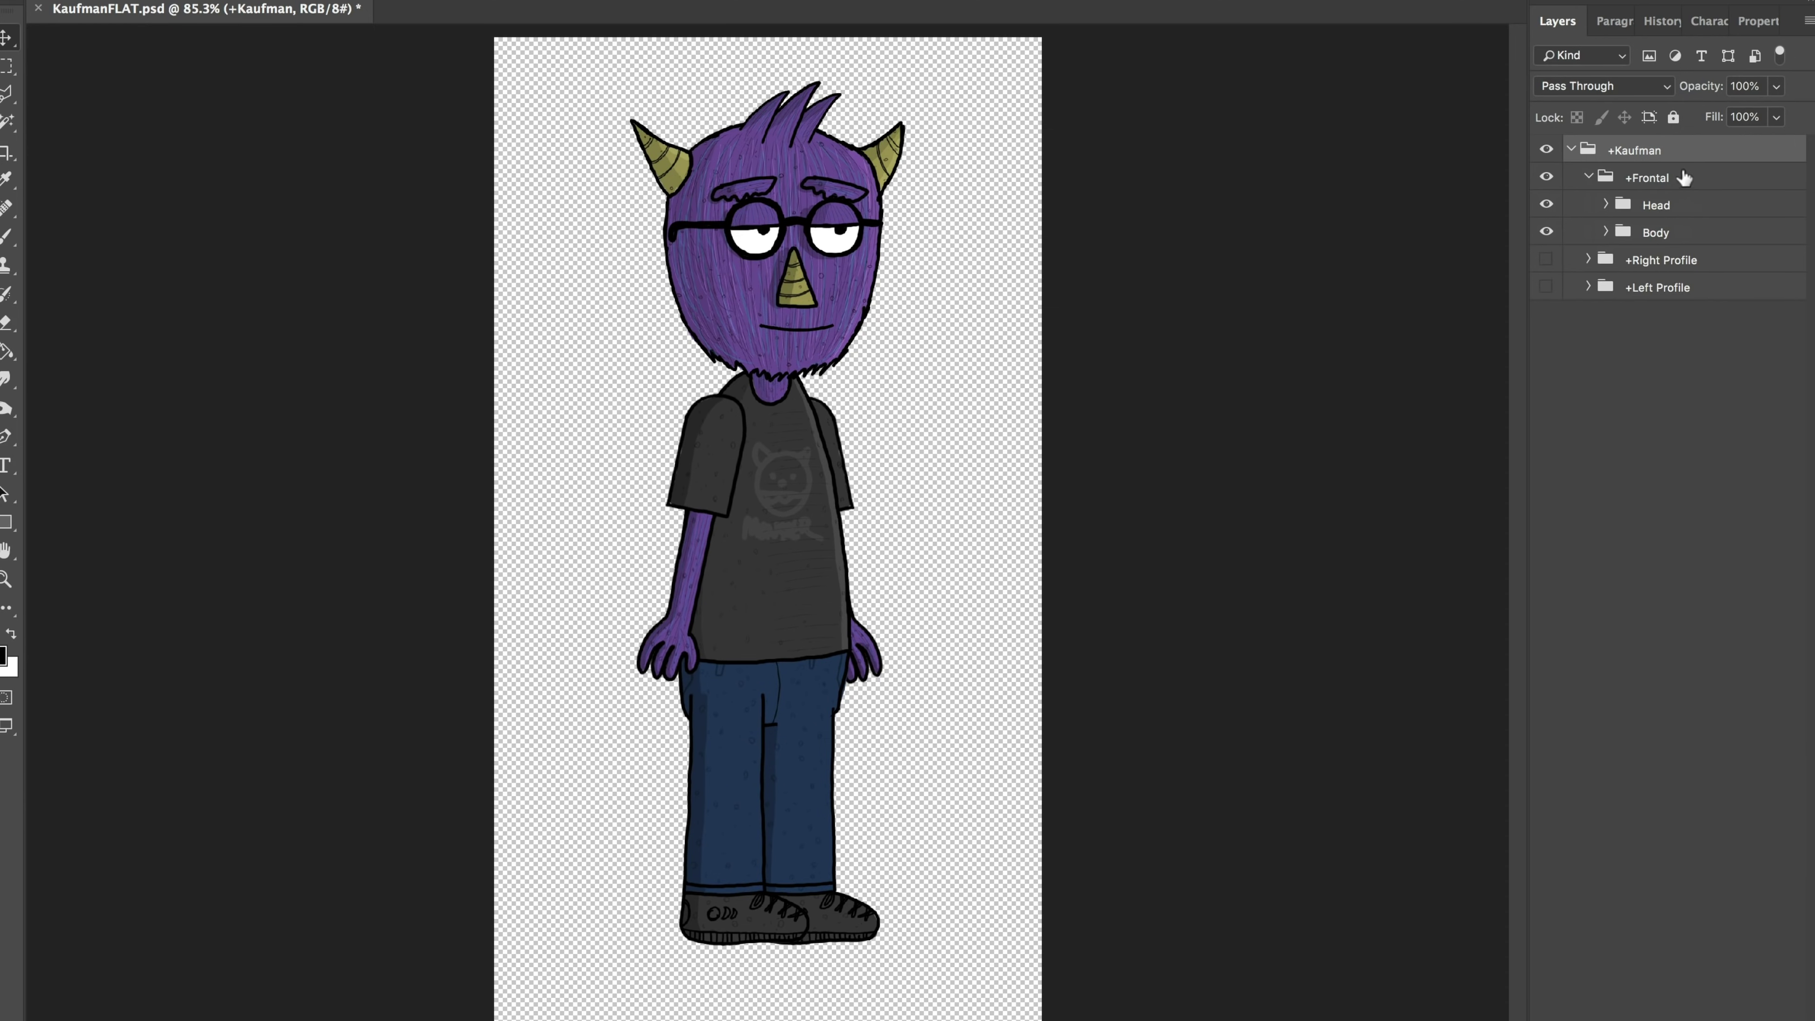
click(1604, 236)
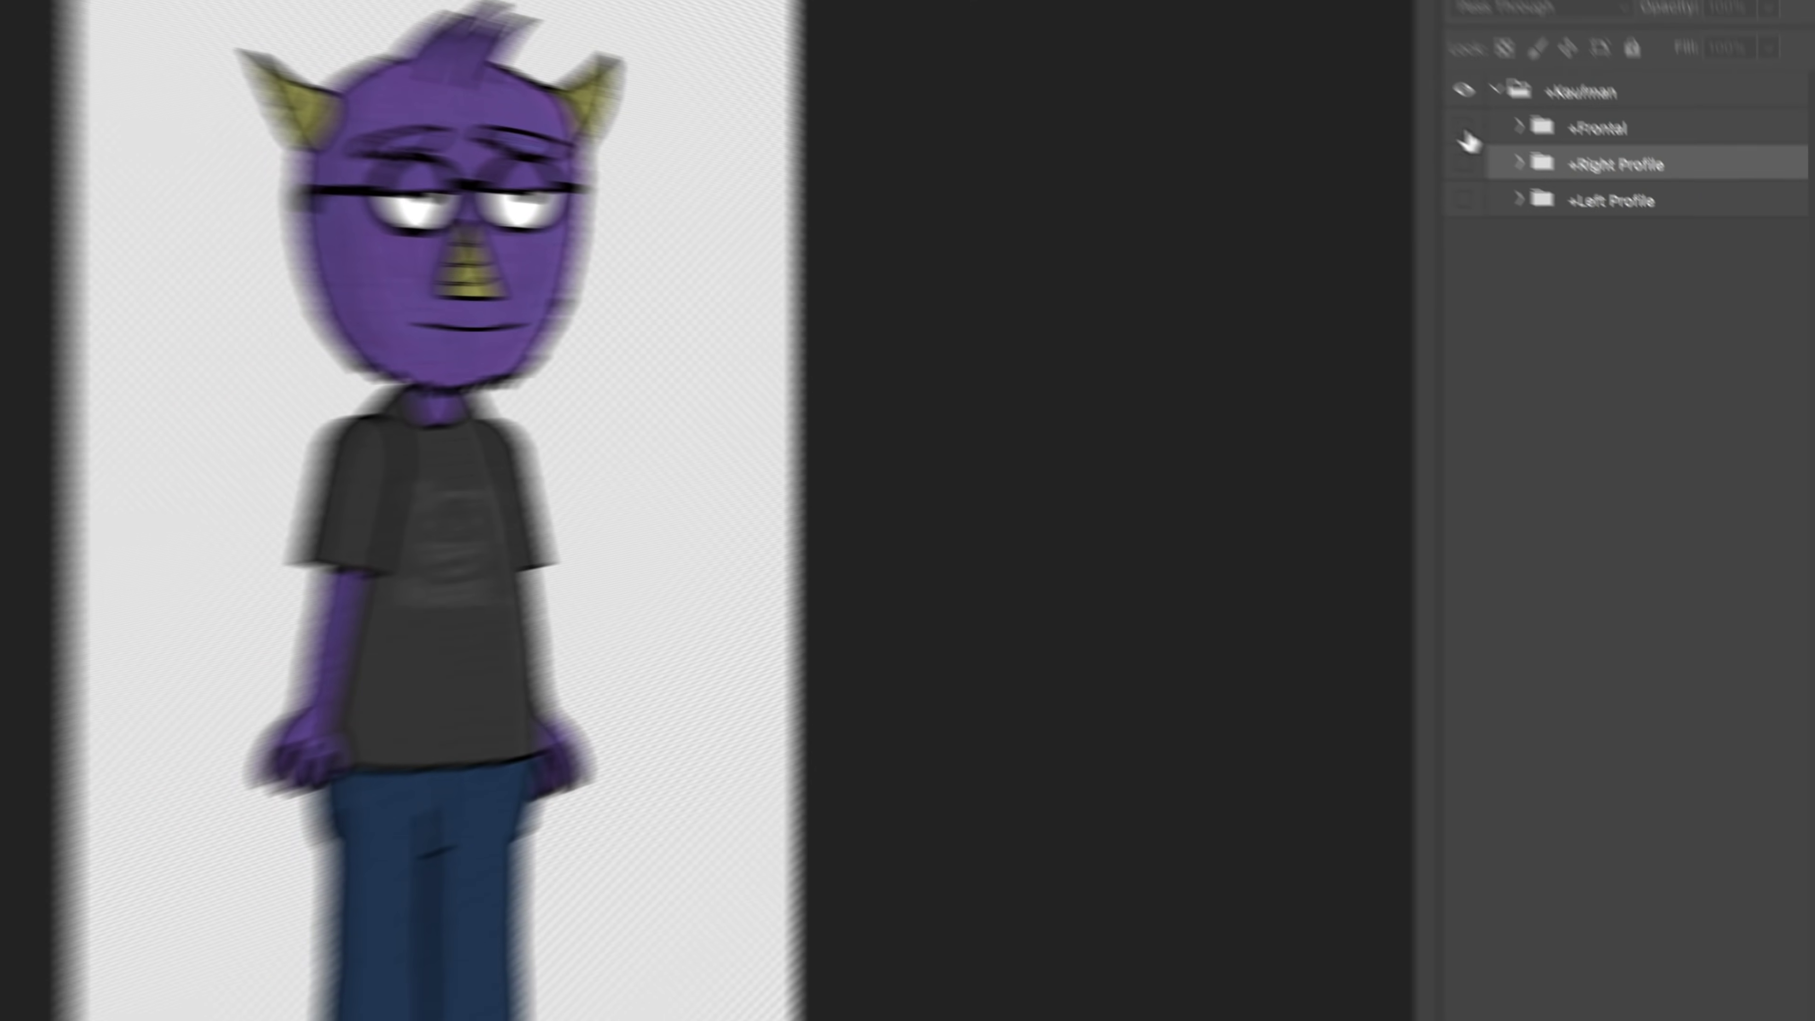
click(1546, 177)
click(1546, 205)
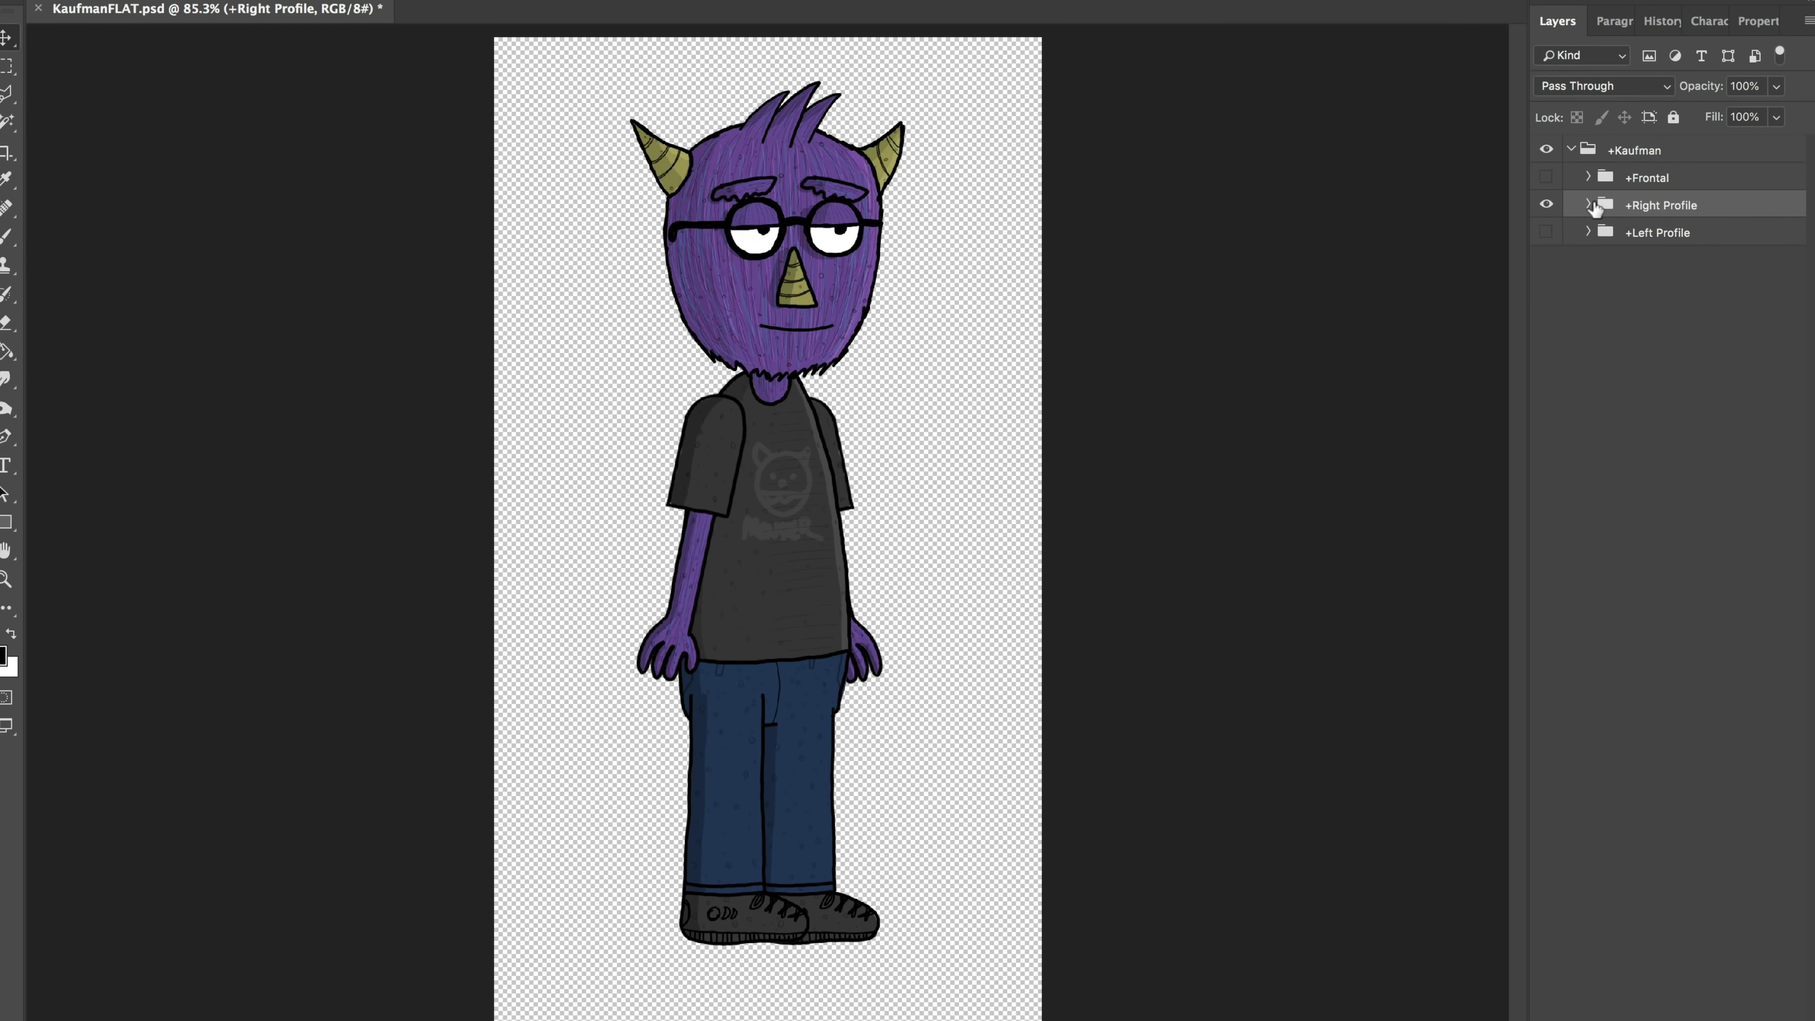
Examine the Head and Body groups inside +Right Profile, and show only the +Left Profile group
click(1589, 205)
click(1606, 259)
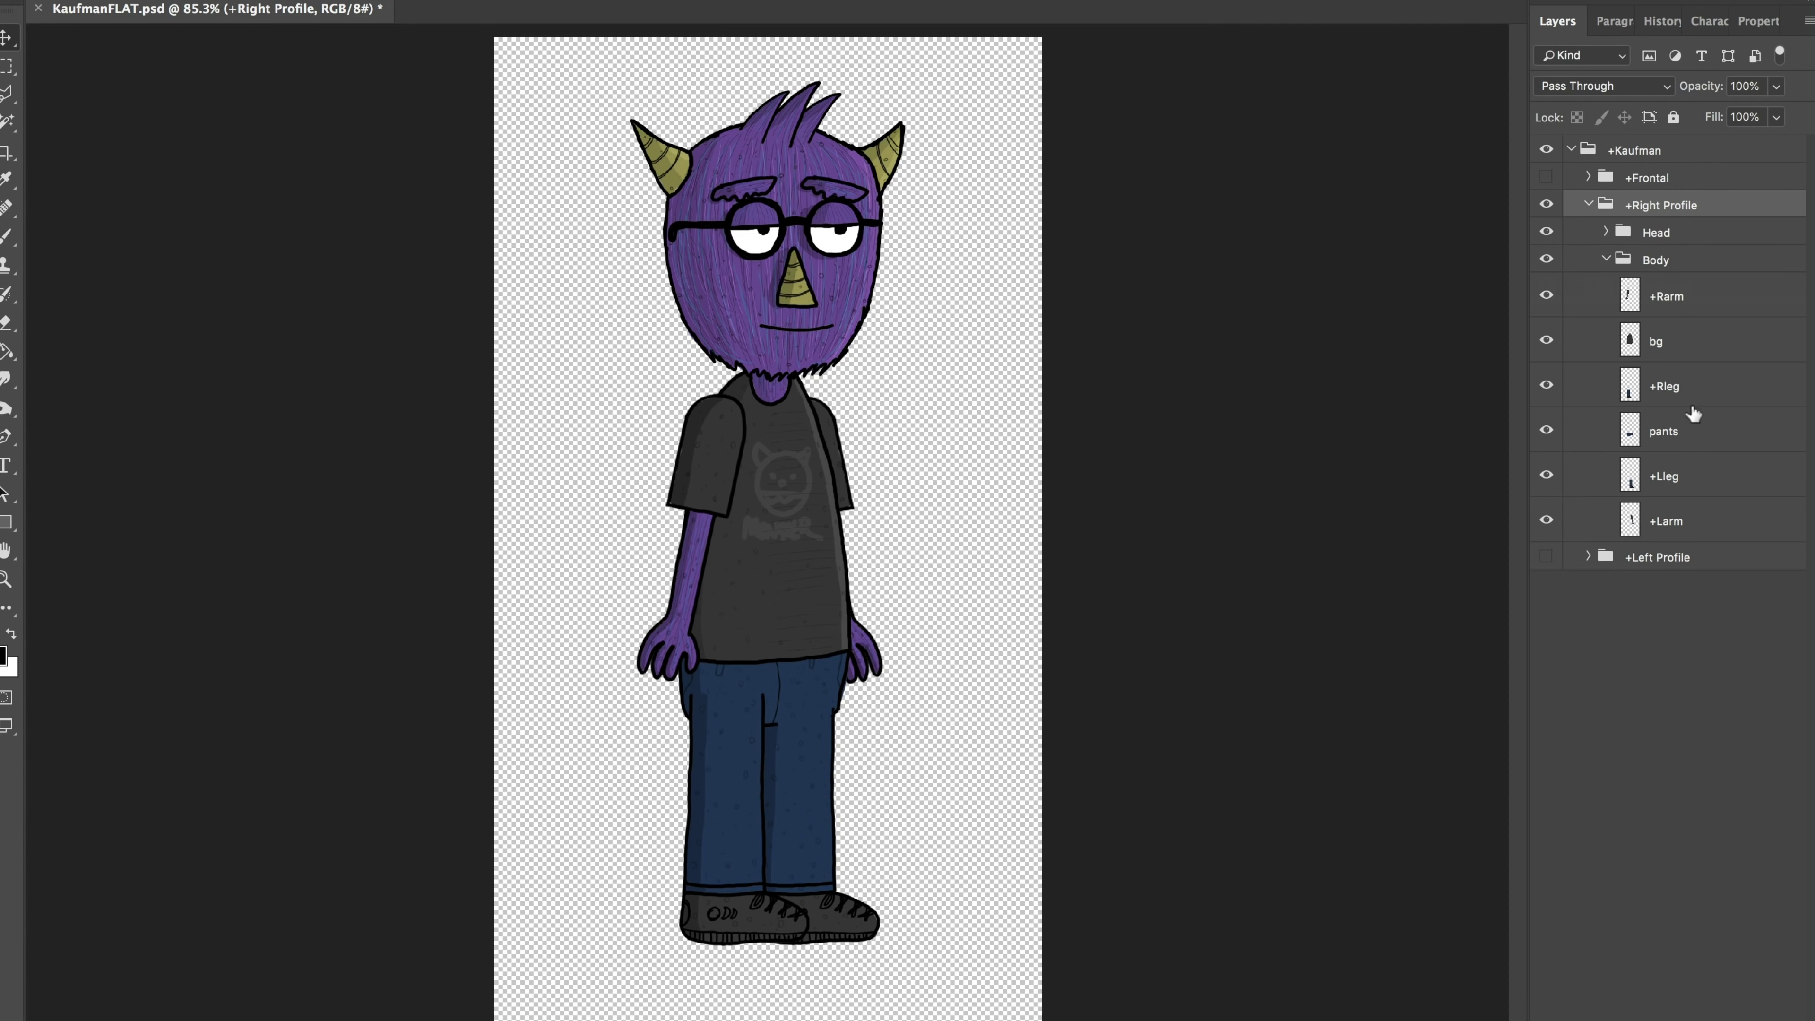
click(1606, 232)
click(1606, 232)
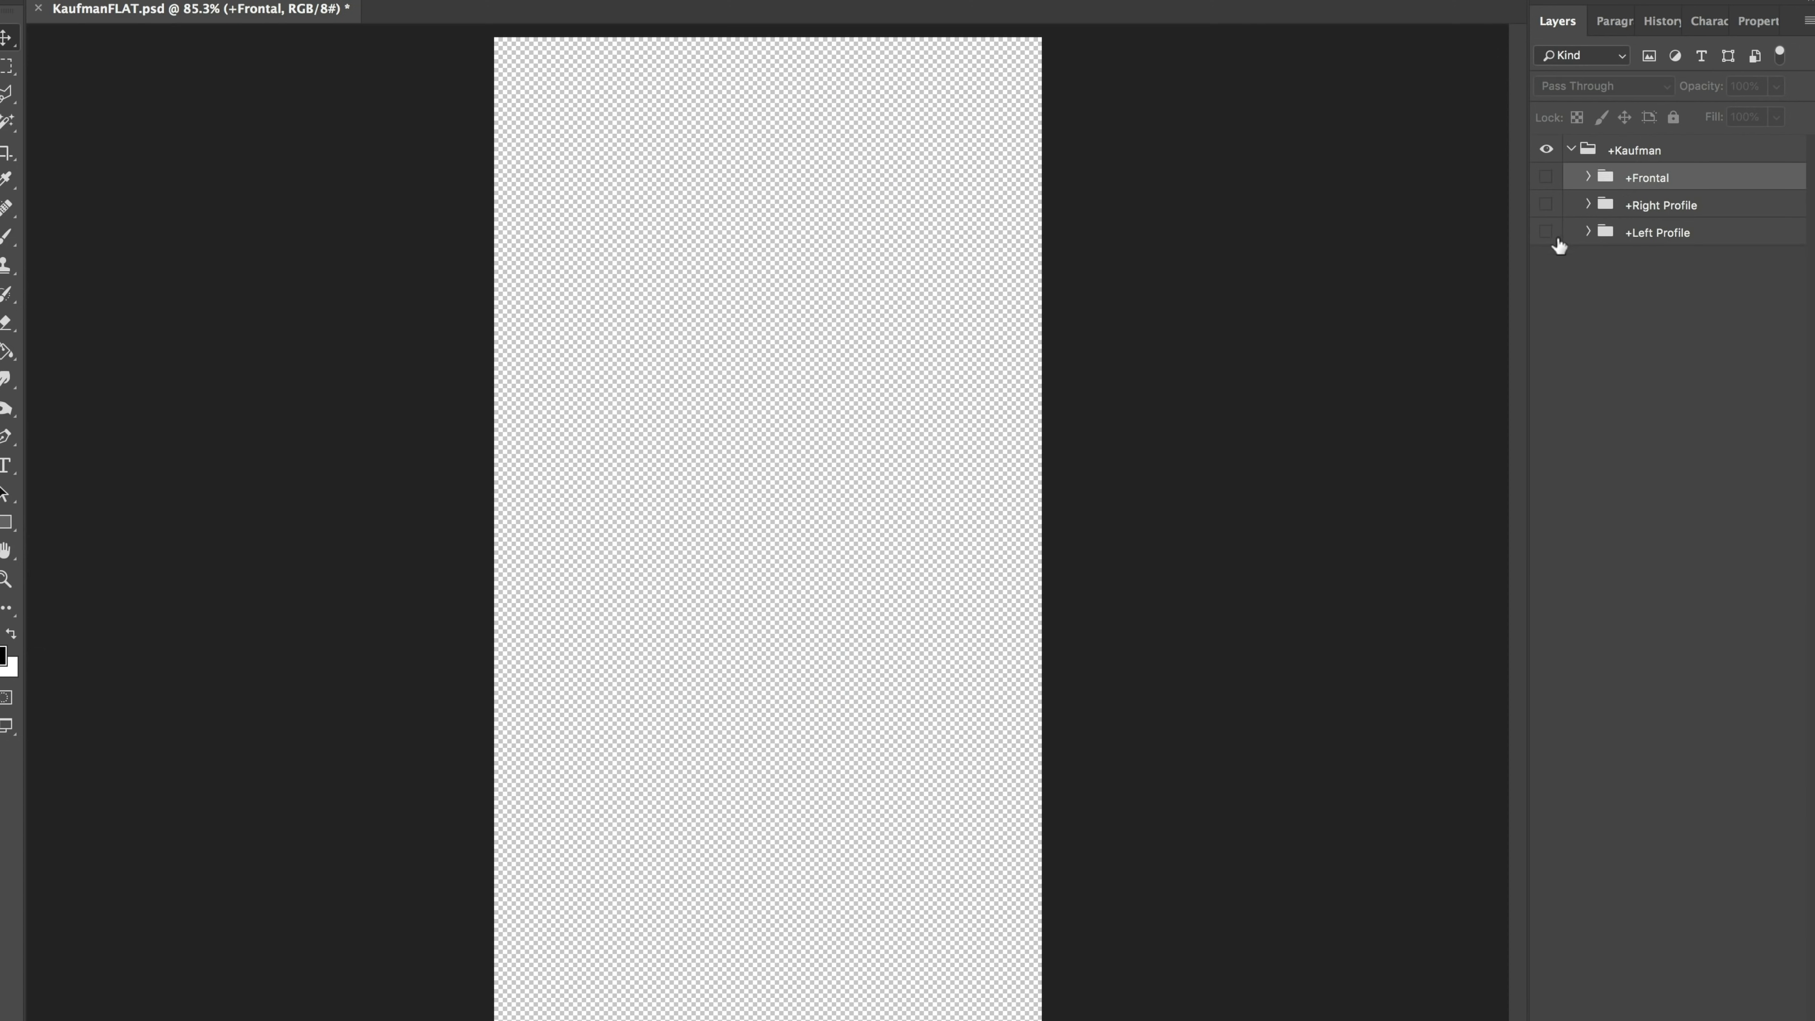
click(1547, 231)
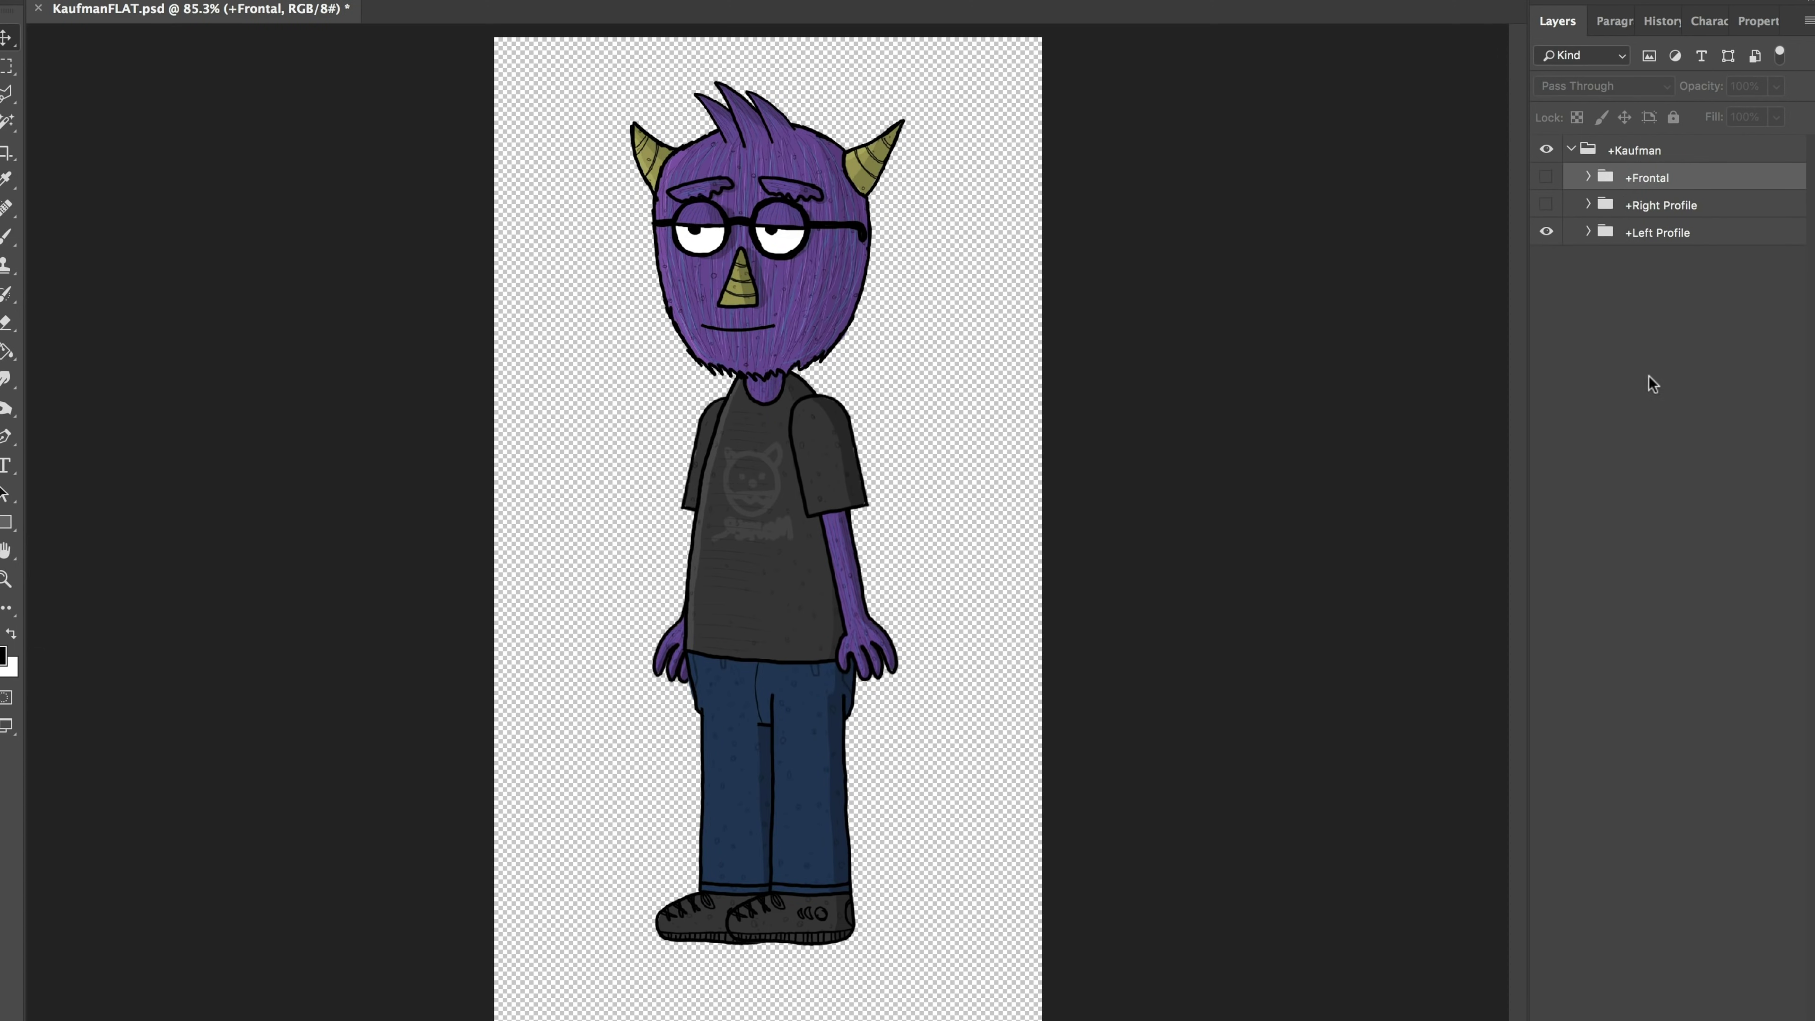
Delete the +Left Profile group and make the +Right Profile group visible
click(1692, 233)
key(Delete)
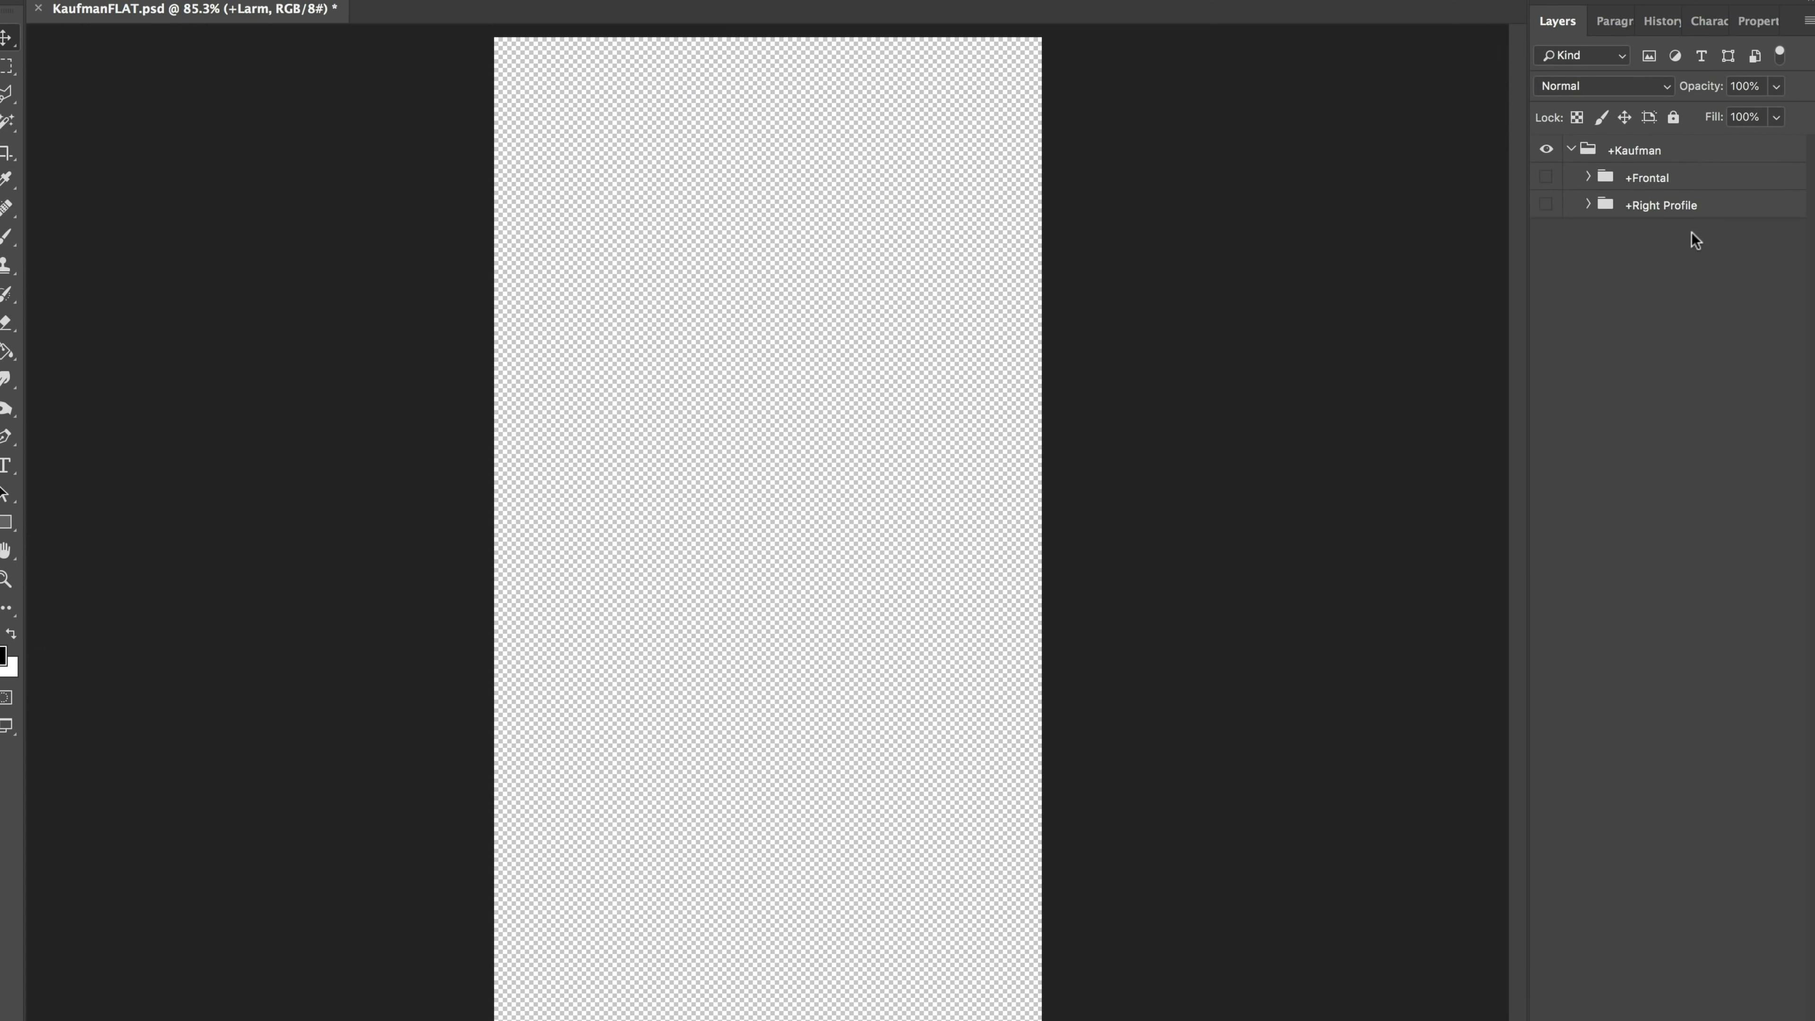
click(1689, 206)
click(1546, 205)
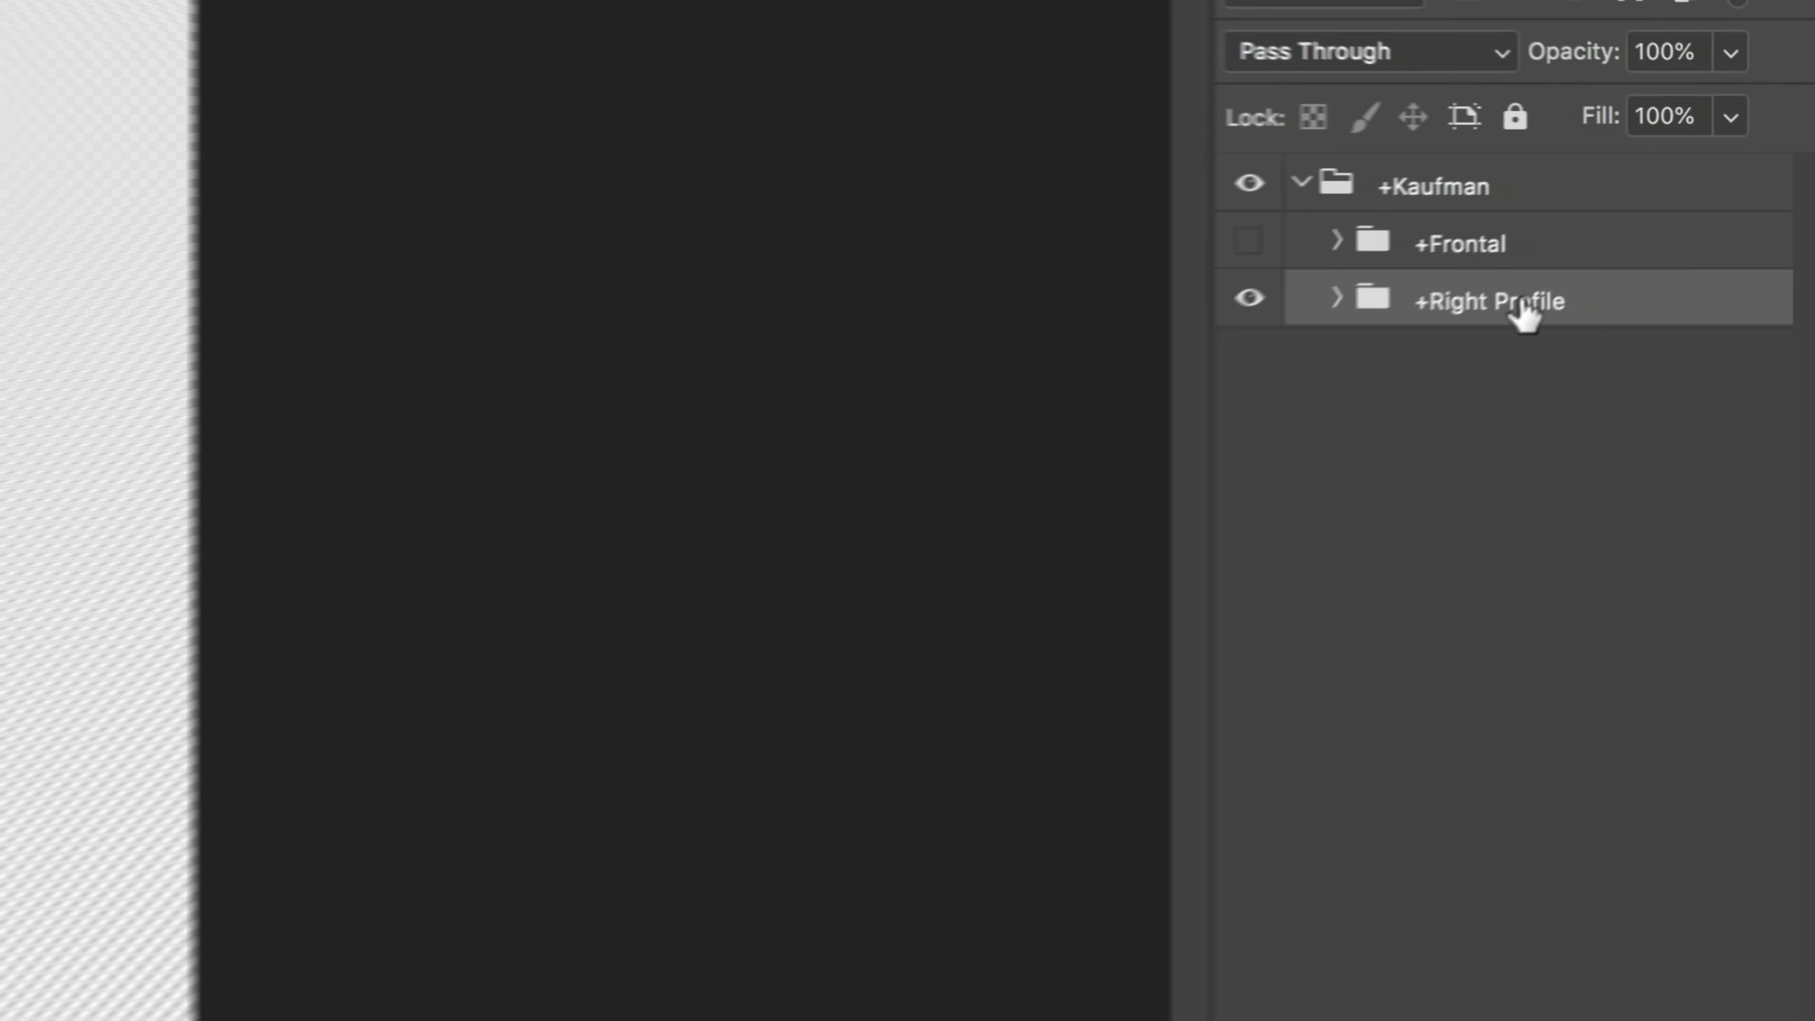
Duplicate the +Right Profile group, place the copy beneath it inside +Kaufman and rename the copy +Left Profile
drag(1522, 314, 1490, 533)
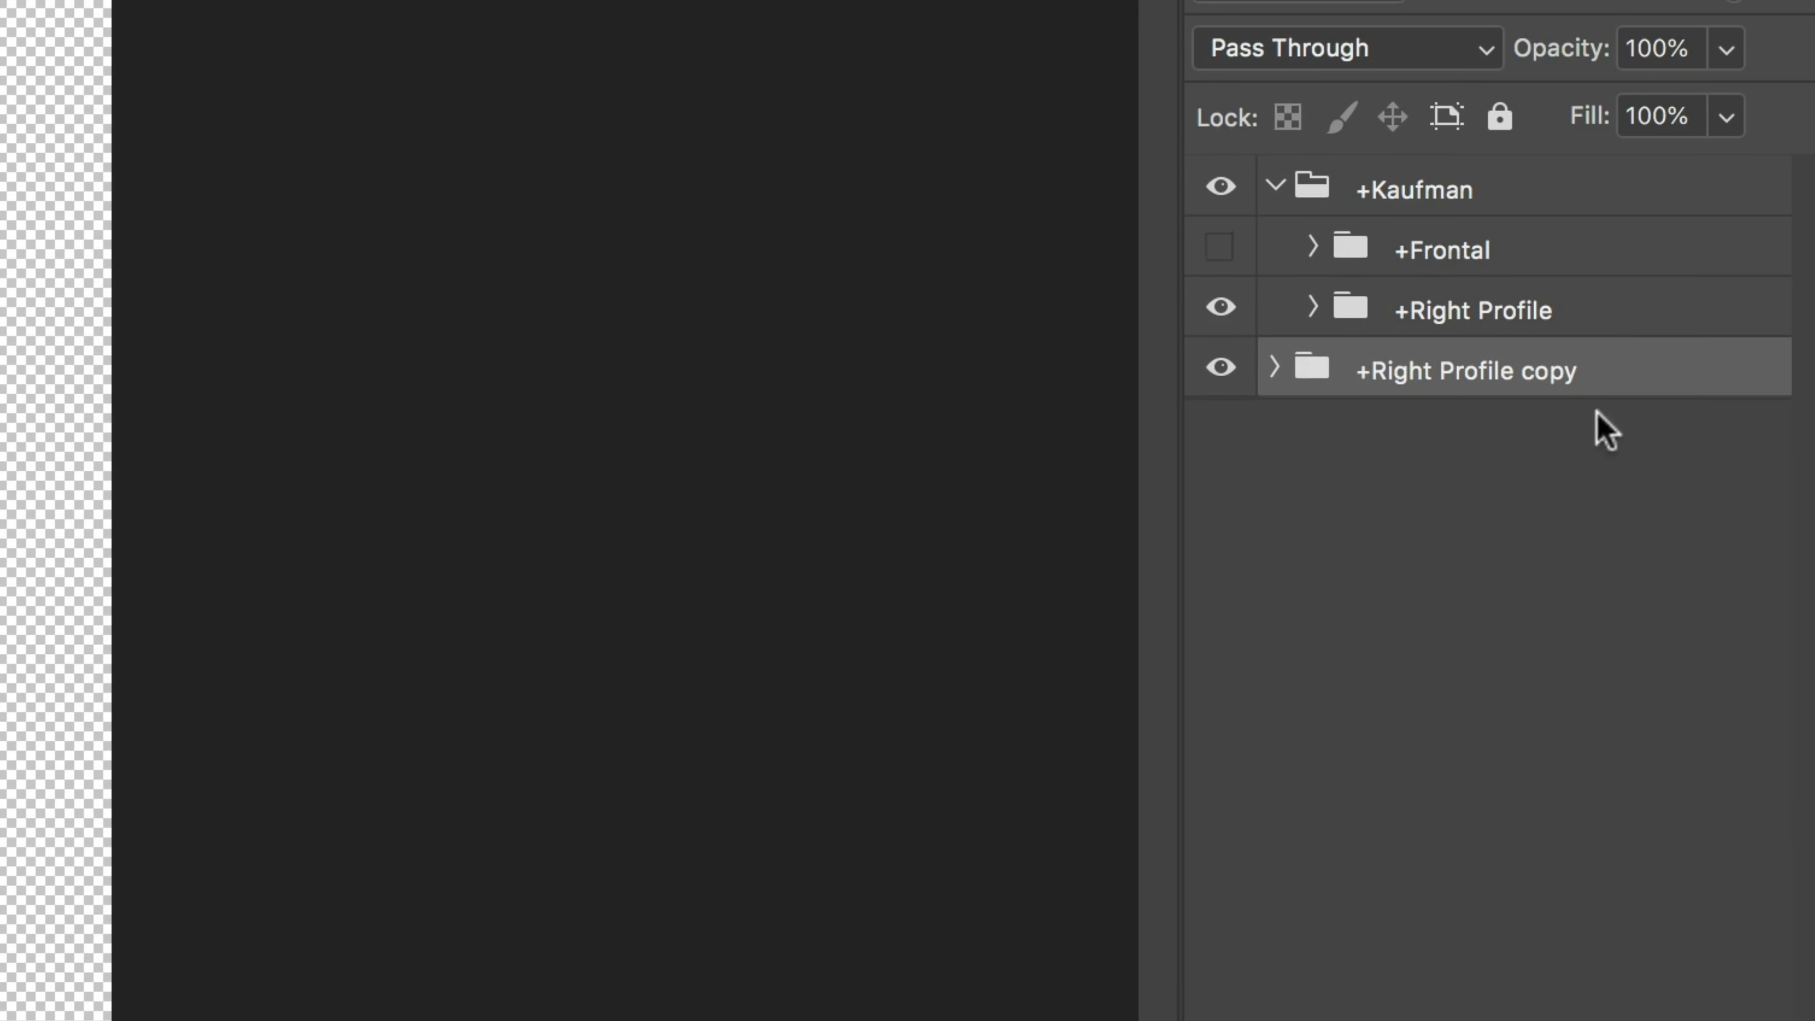
drag(1503, 392, 1581, 325)
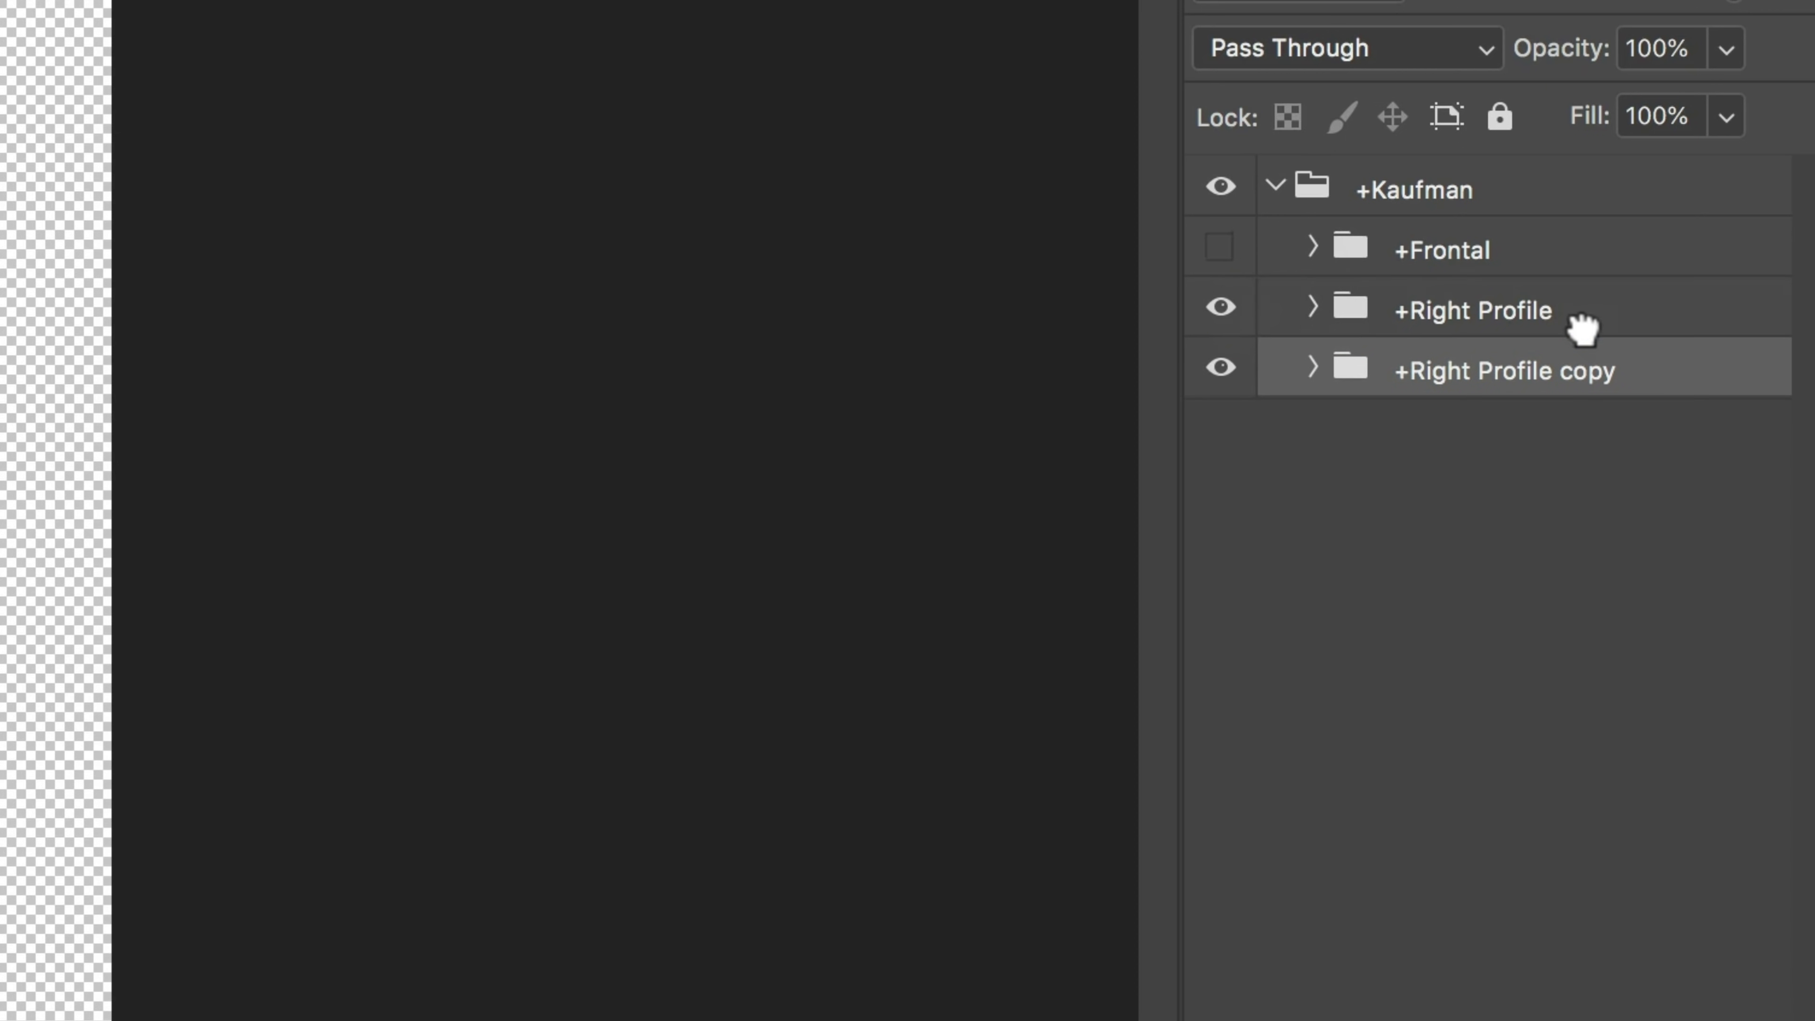
double_click(1532, 377)
text(+L)
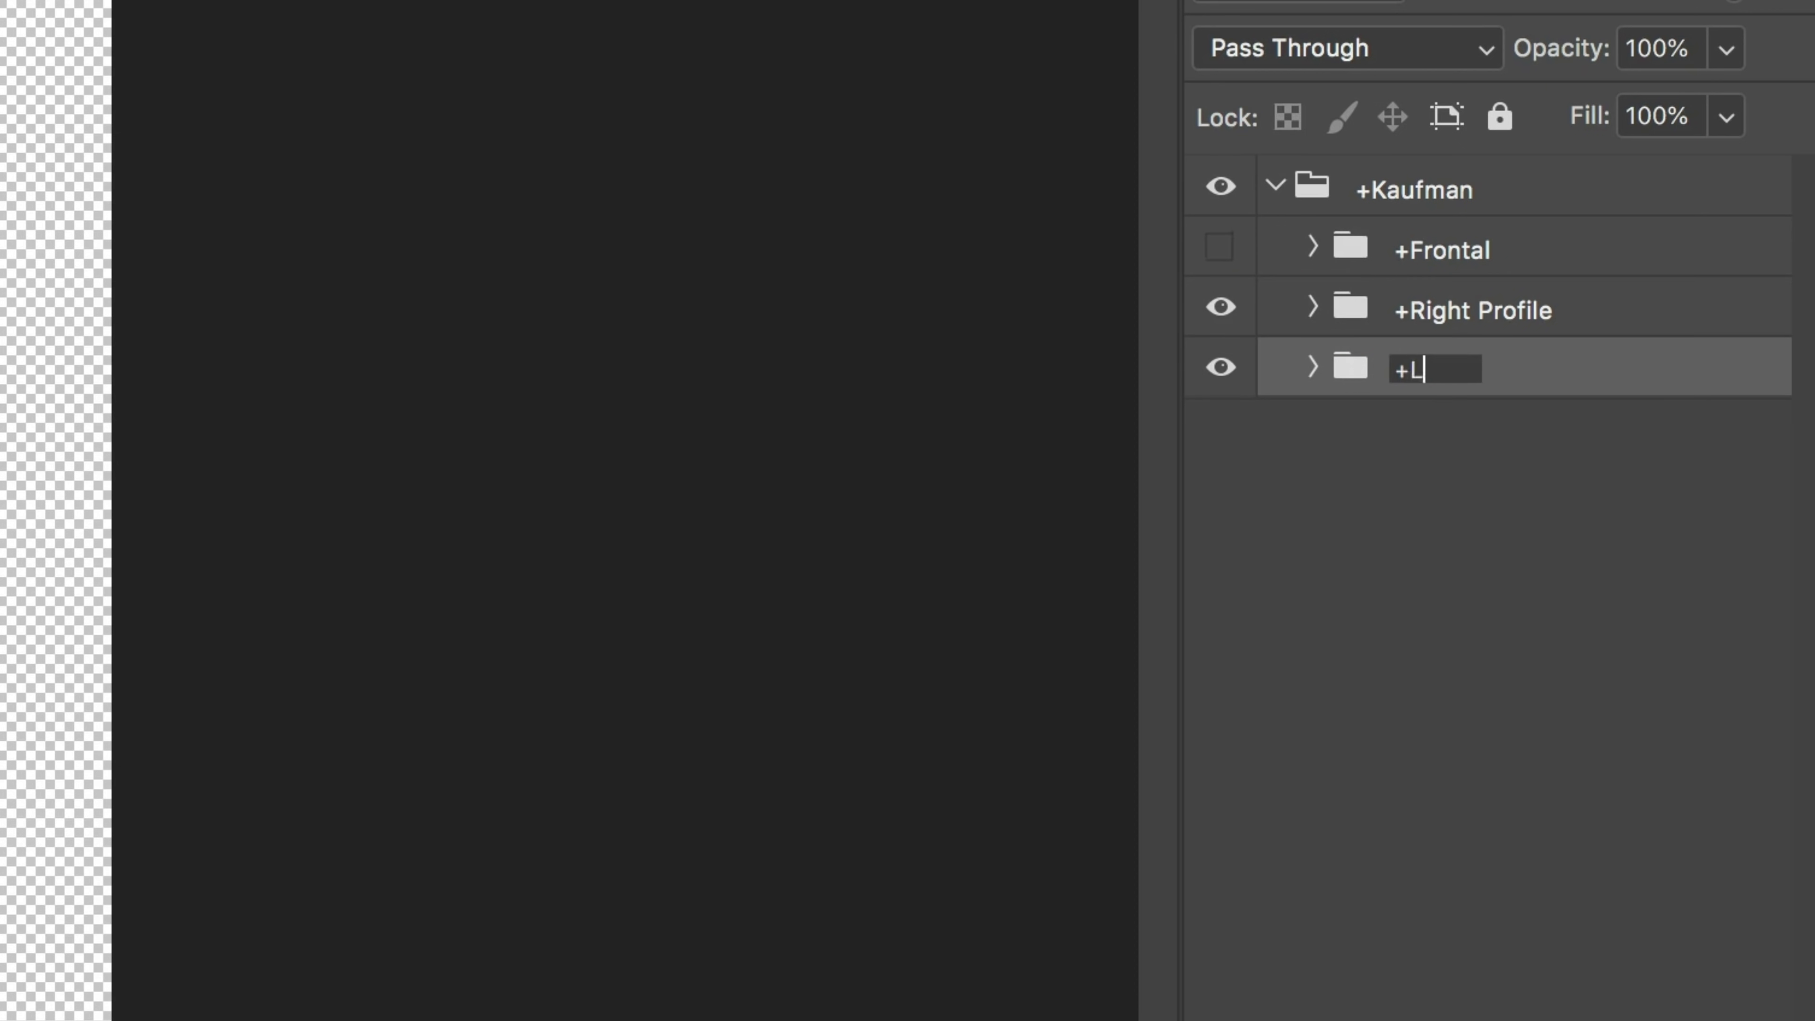
text(eft Profile)
key(Return)
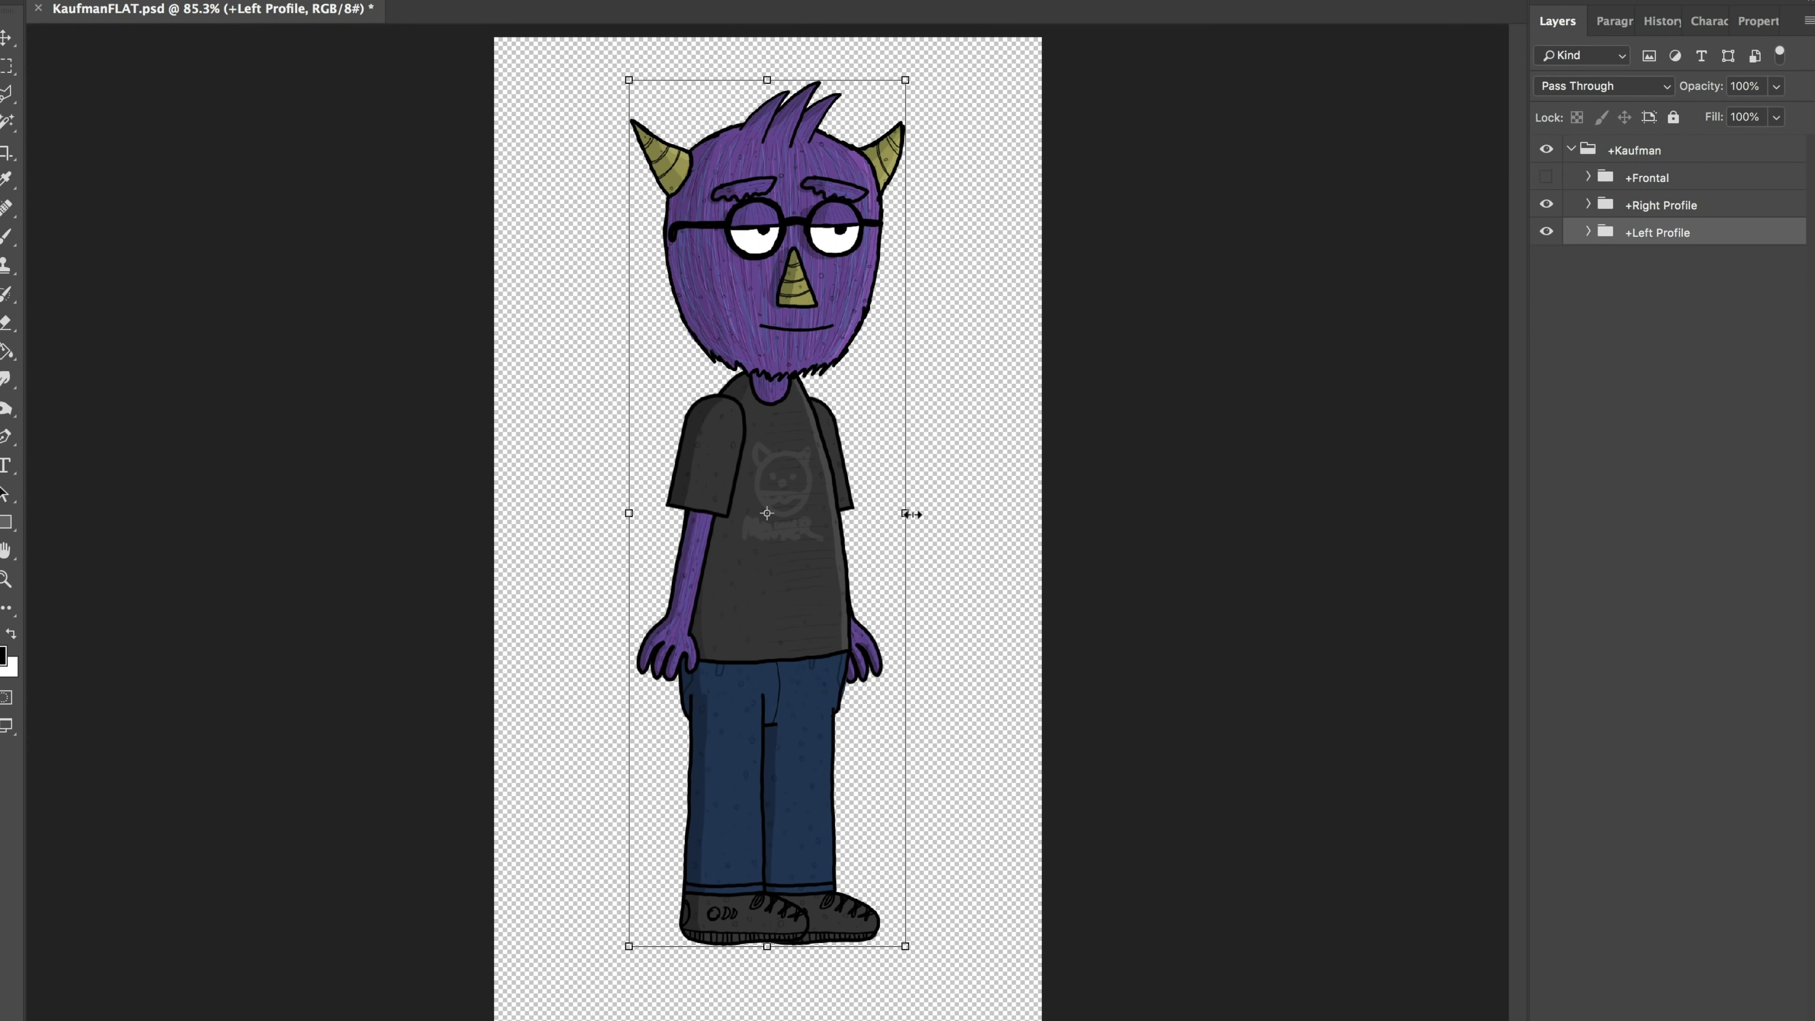
Mirror the +Left Profile artwork horizontally and check it with the +Right Profile group hidden
drag(906, 514, 635, 516)
key(Return)
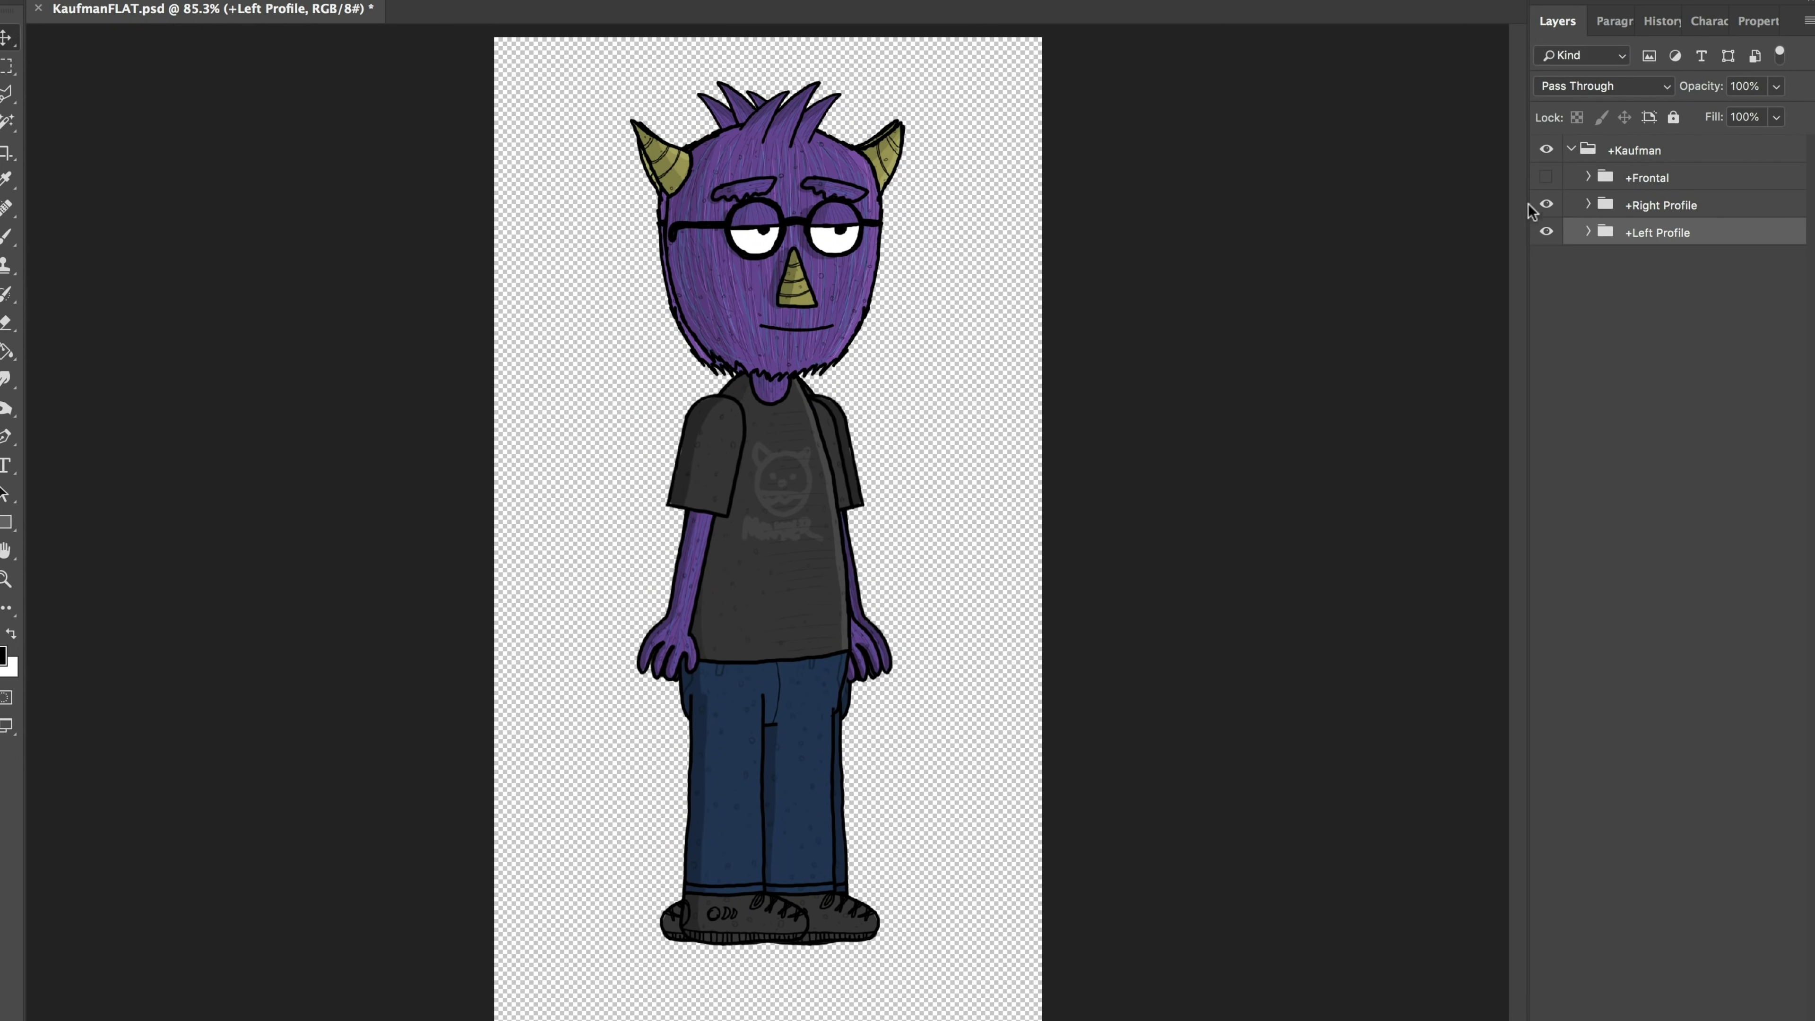
key(ctrl+z)
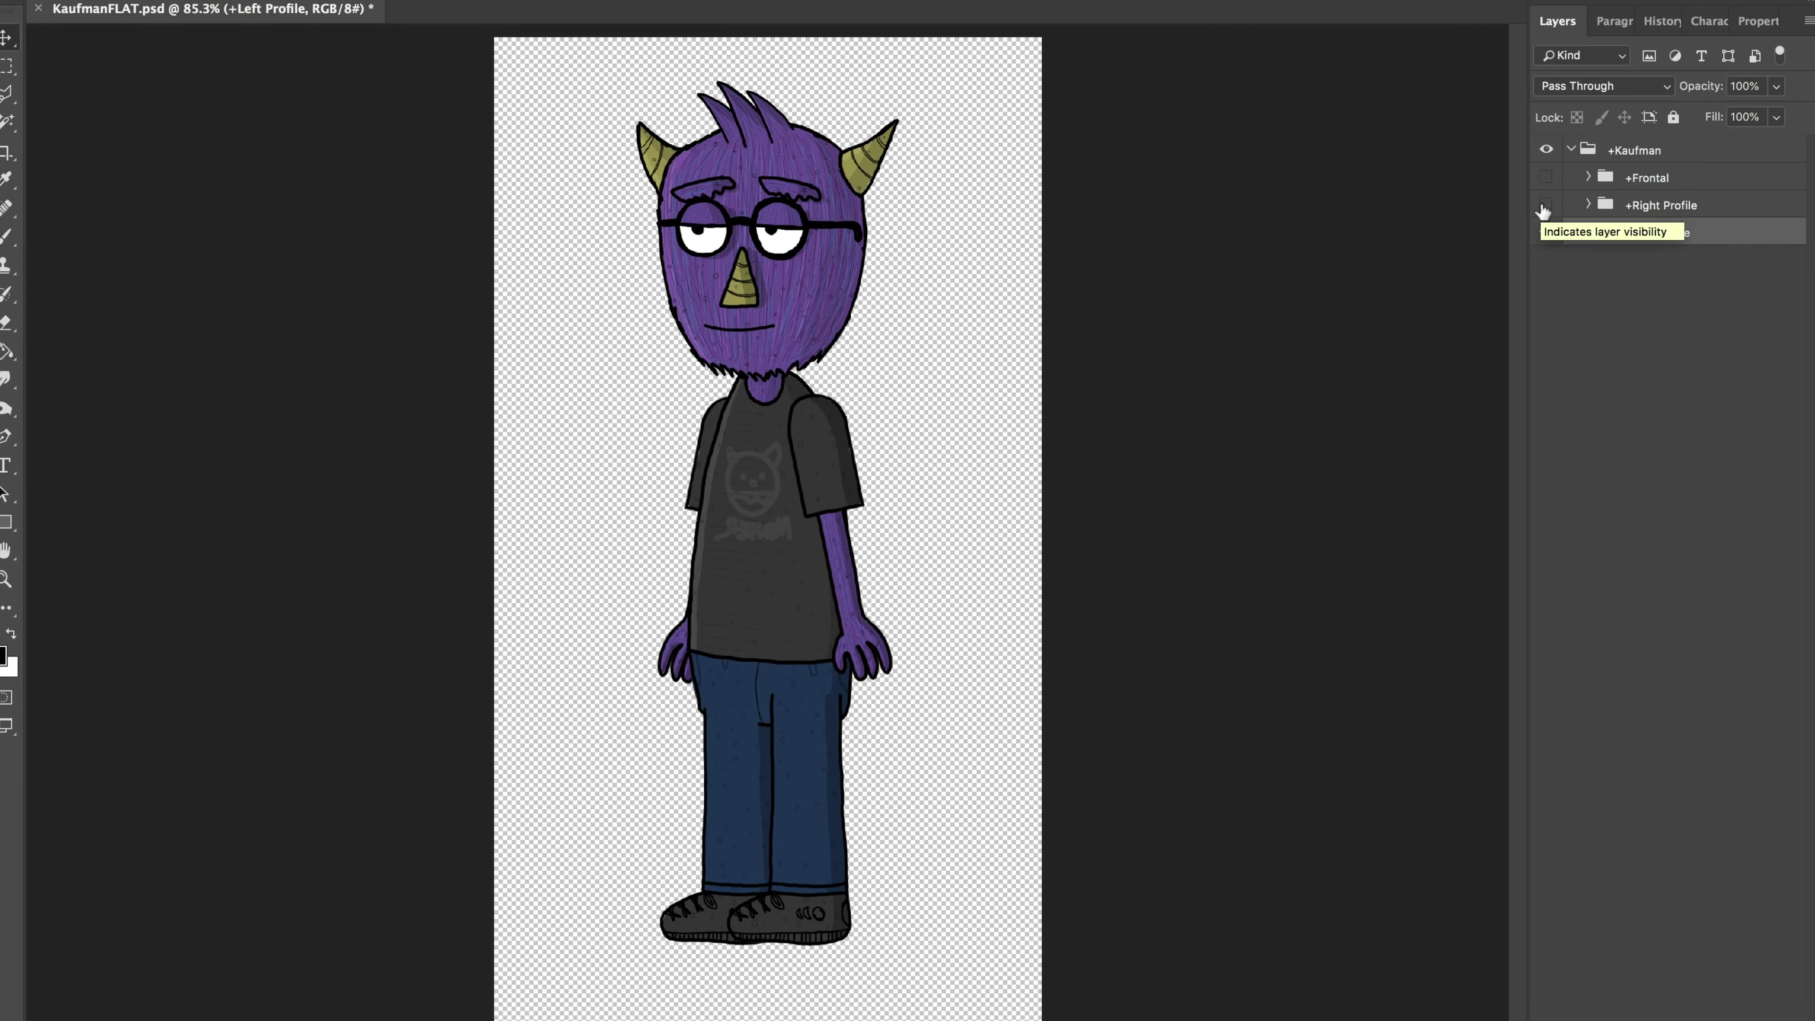
click(1545, 207)
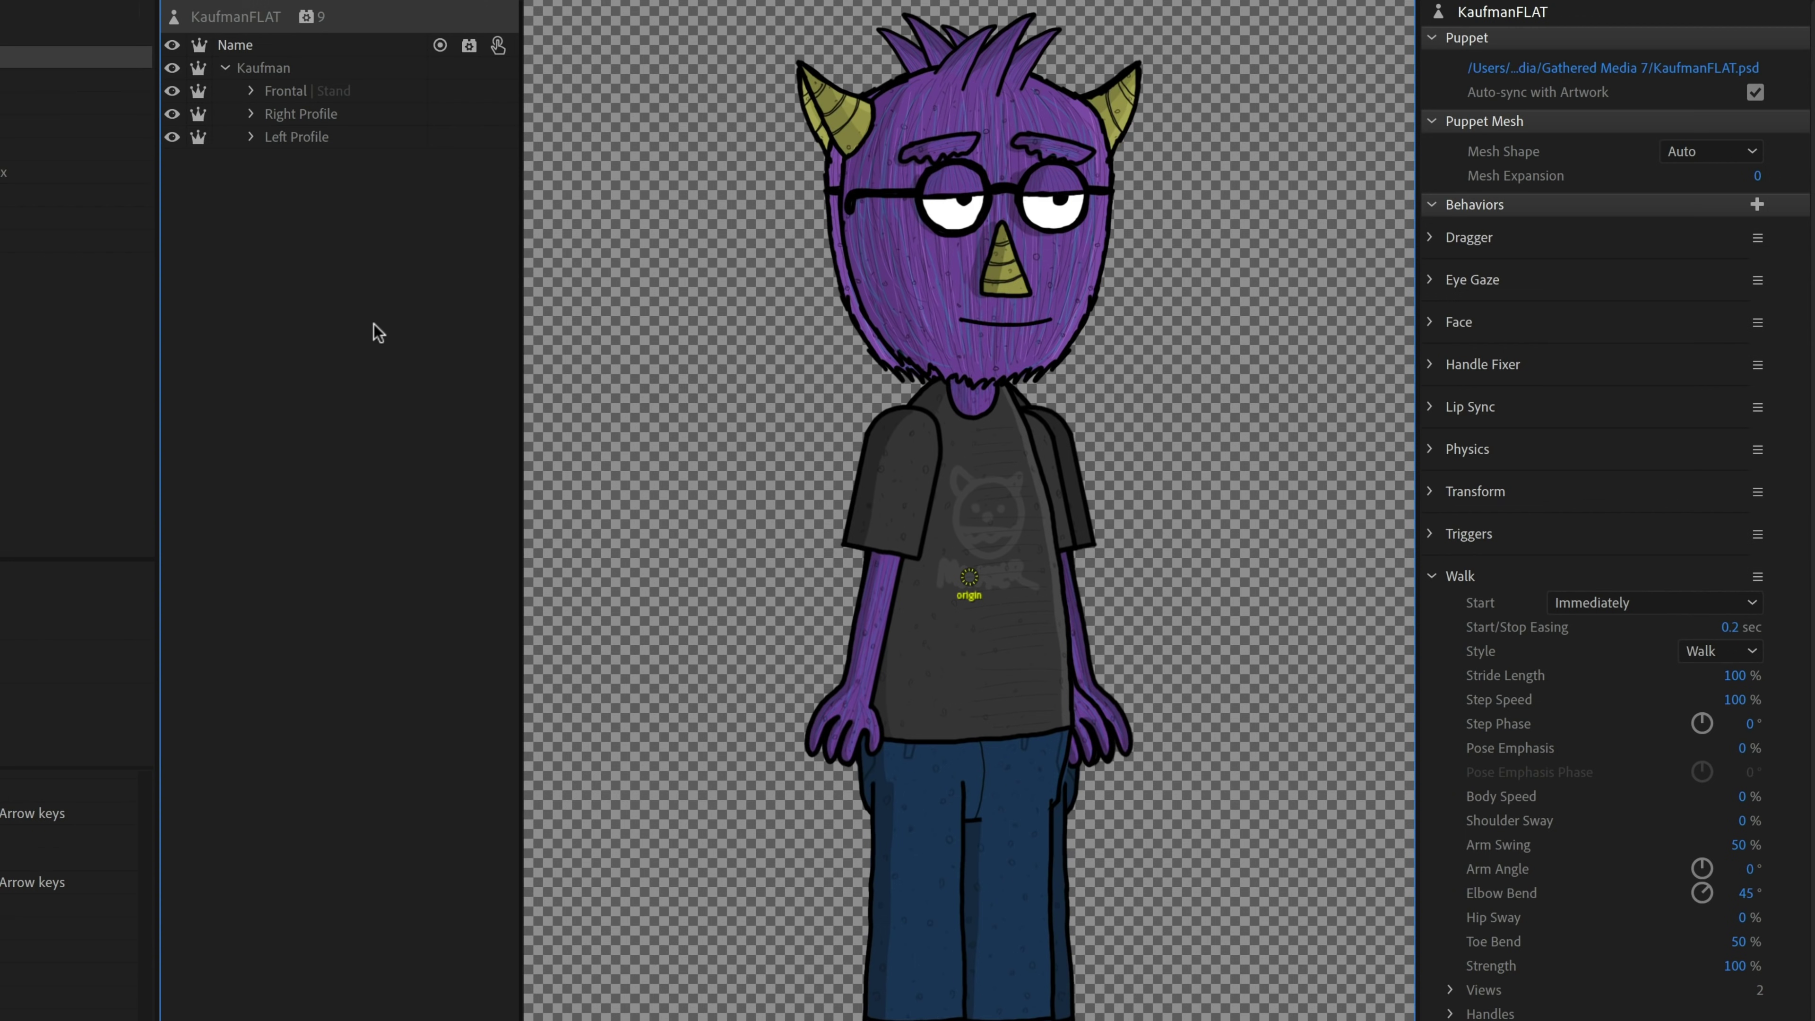
In Character Animator's KaufmanFLAT puppet, check the view tags of the Frontal, Right Profile and Left Profile layers
click(288, 95)
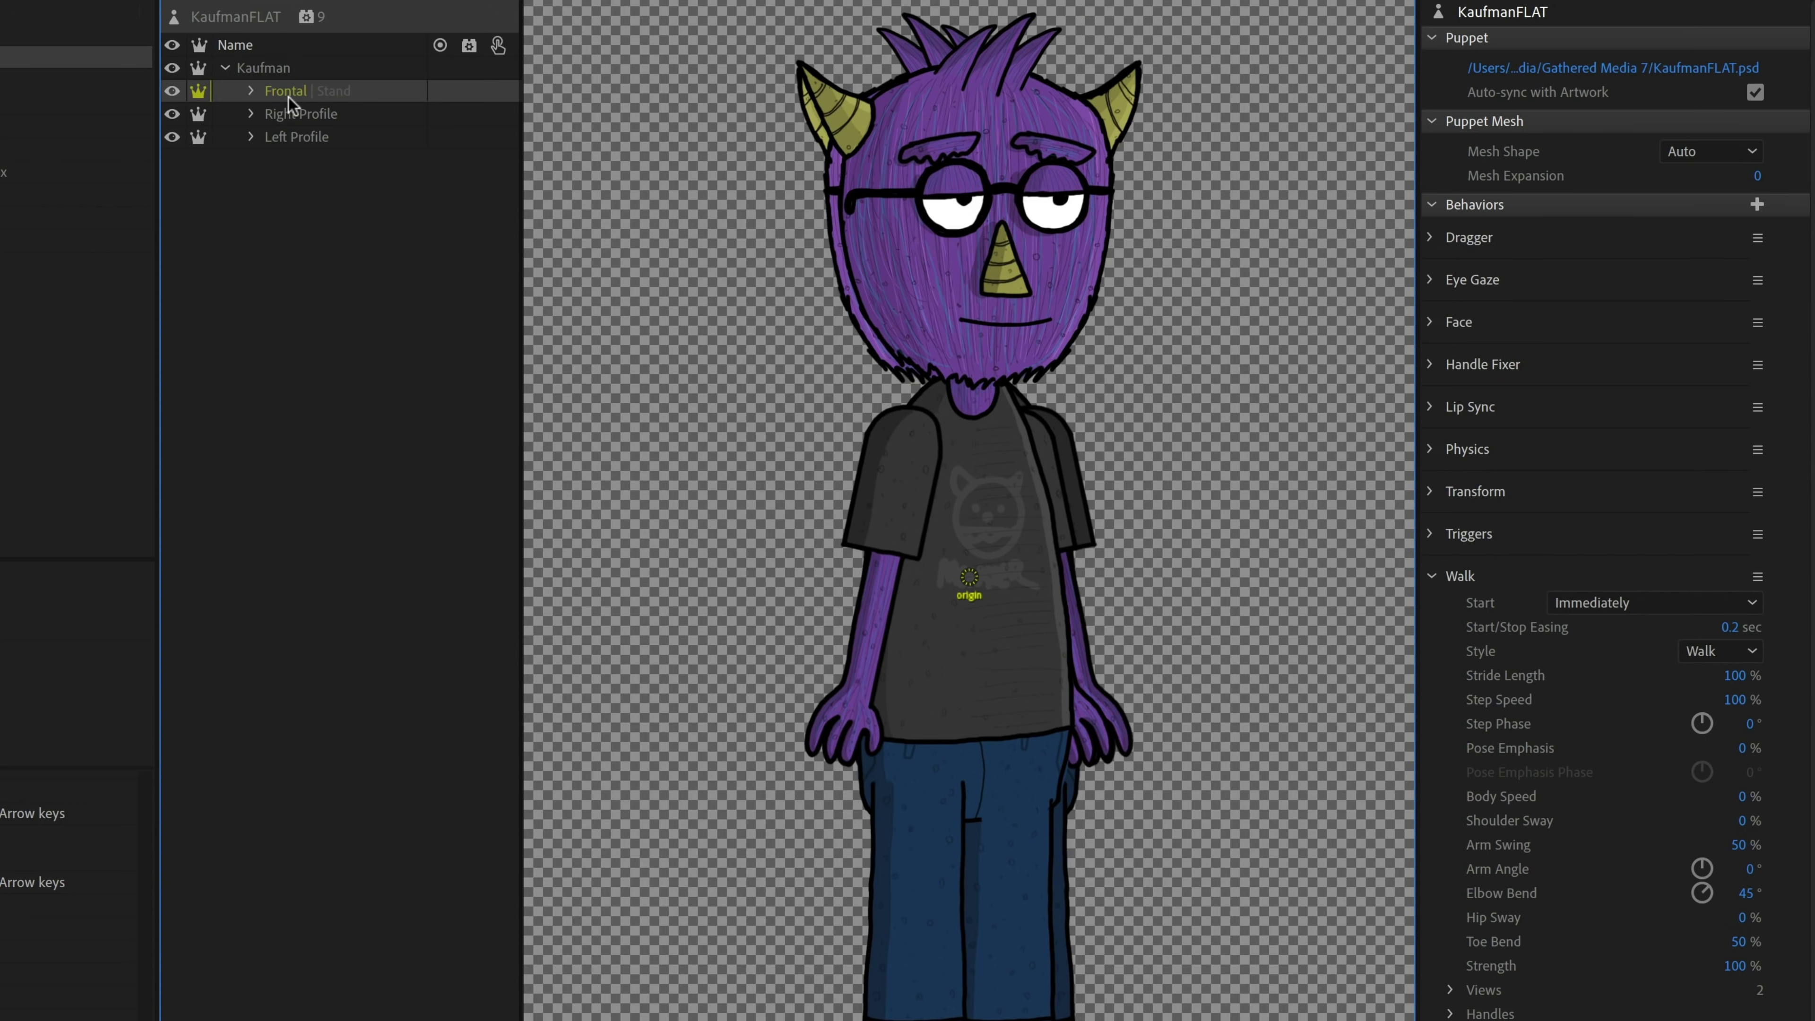
click(287, 96)
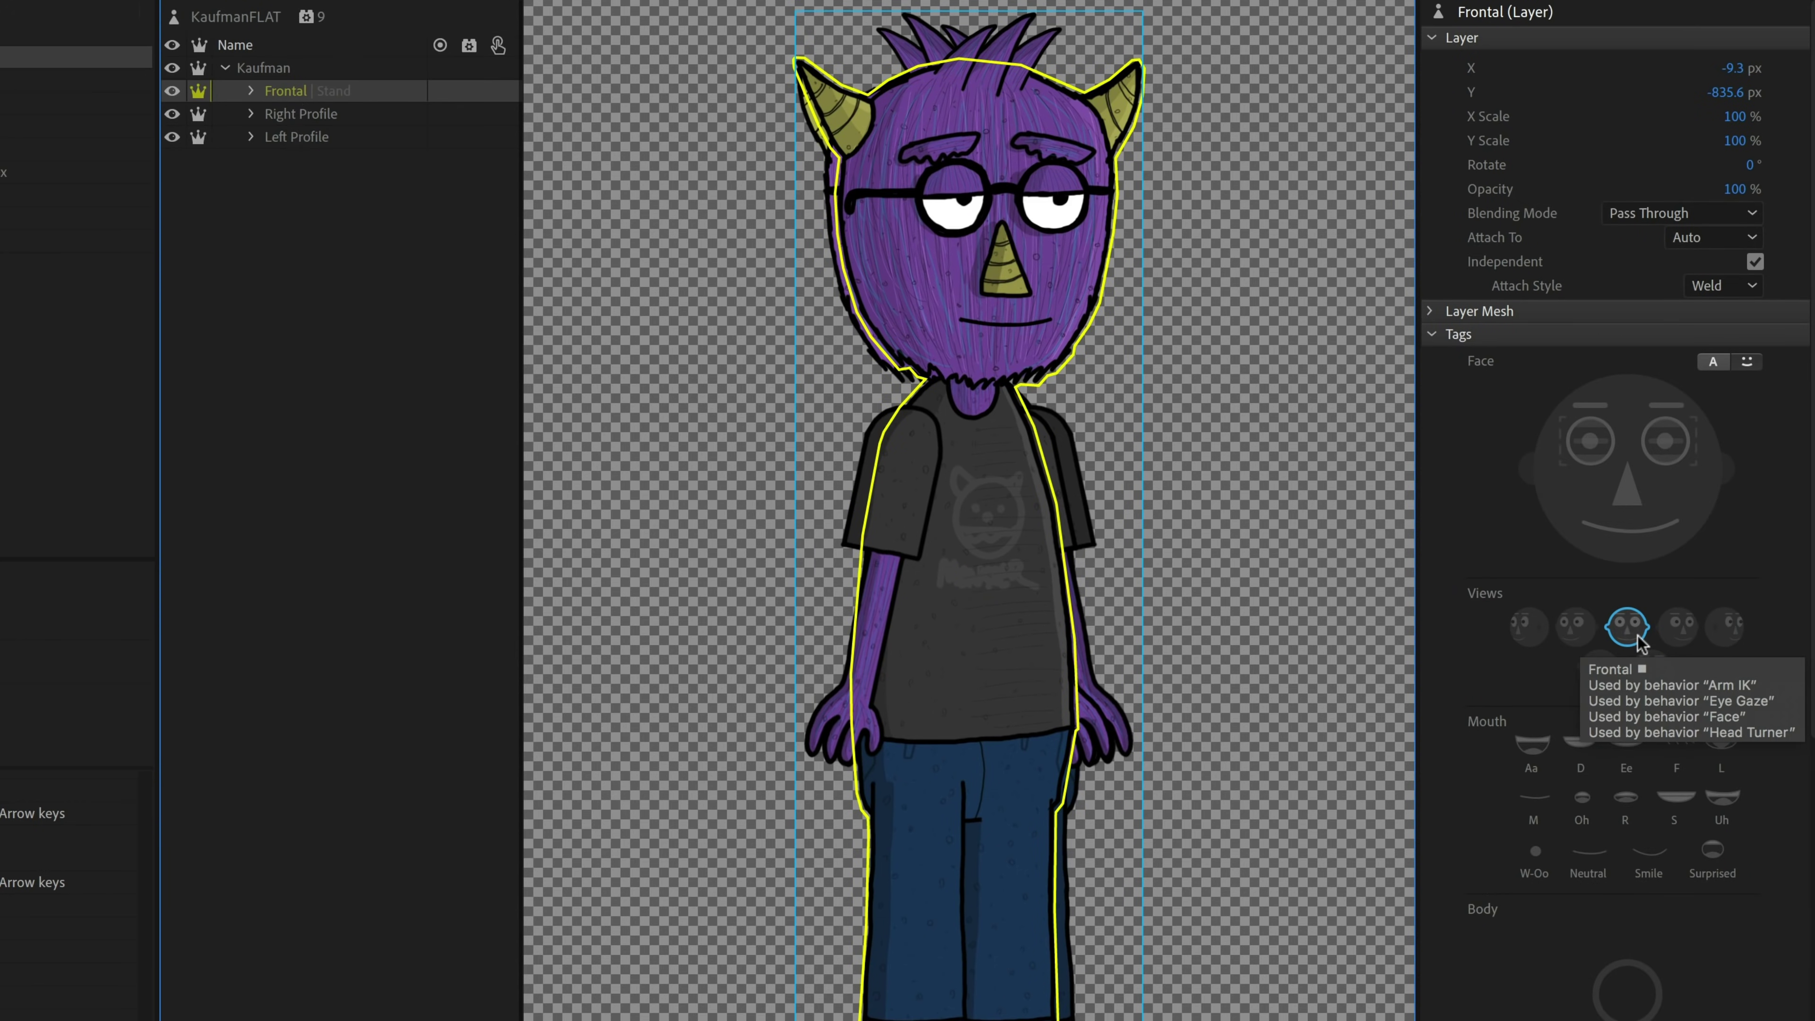
click(304, 116)
click(284, 136)
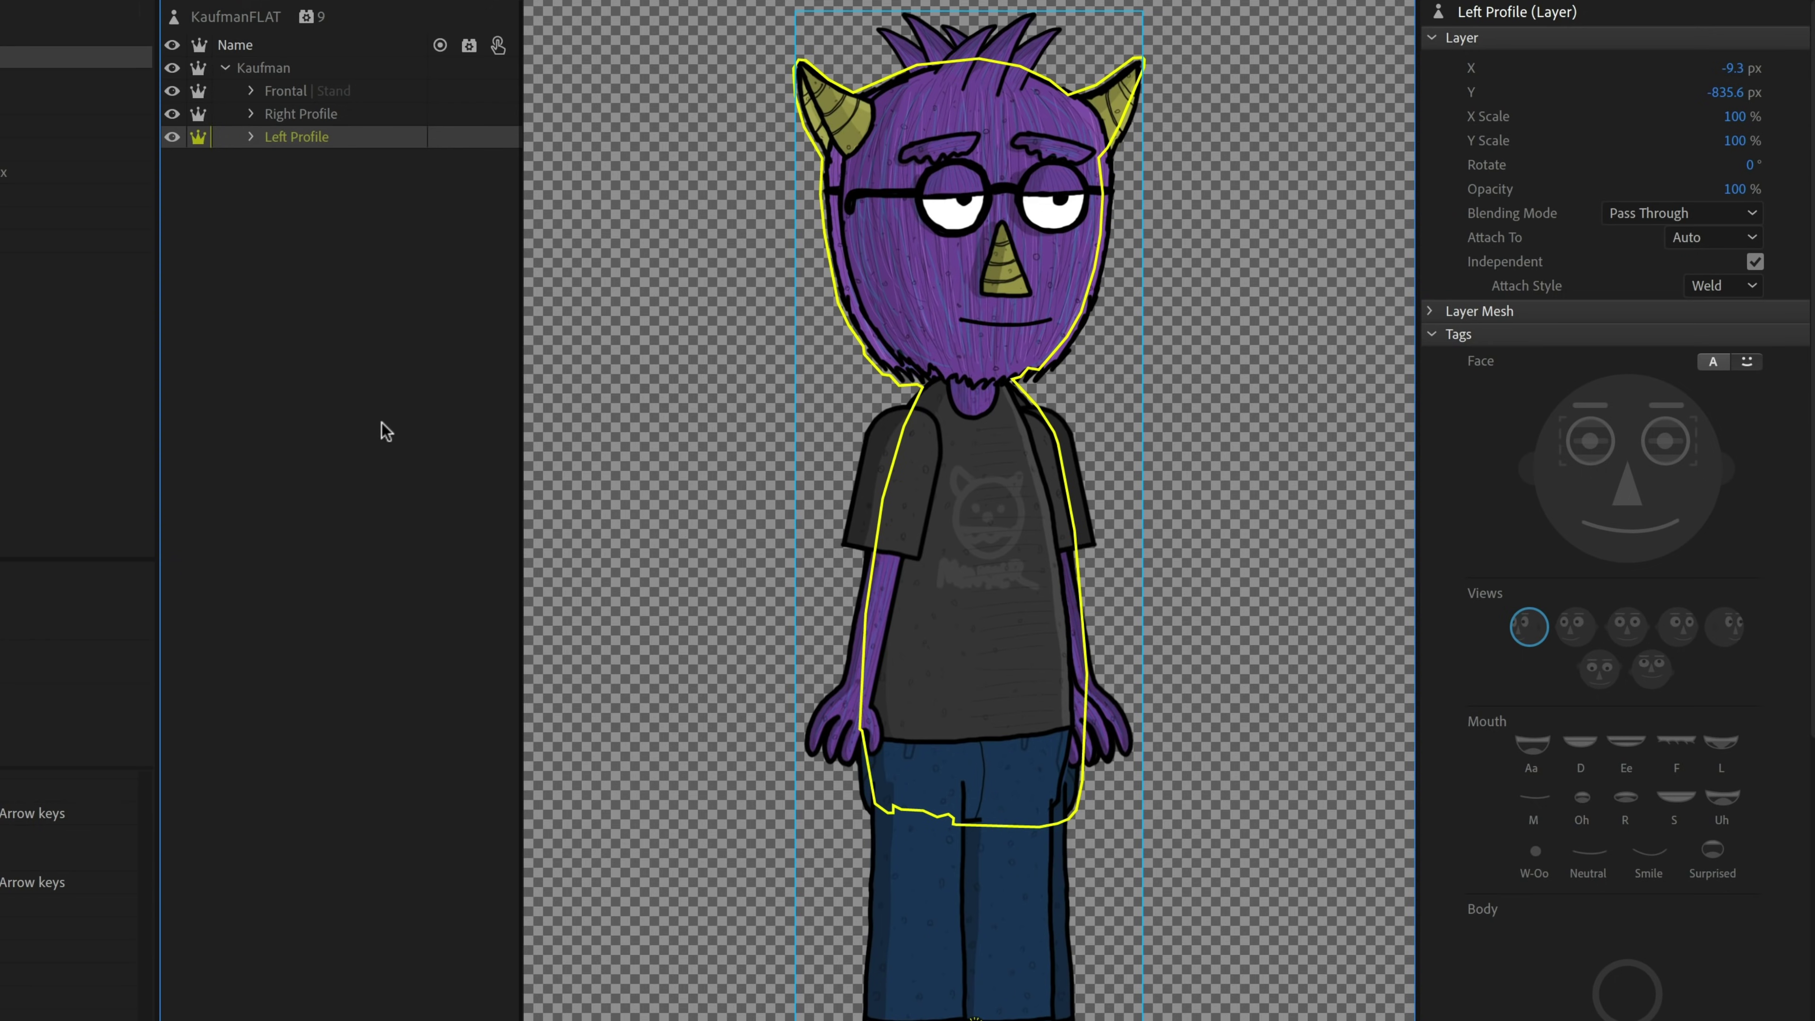
click(274, 92)
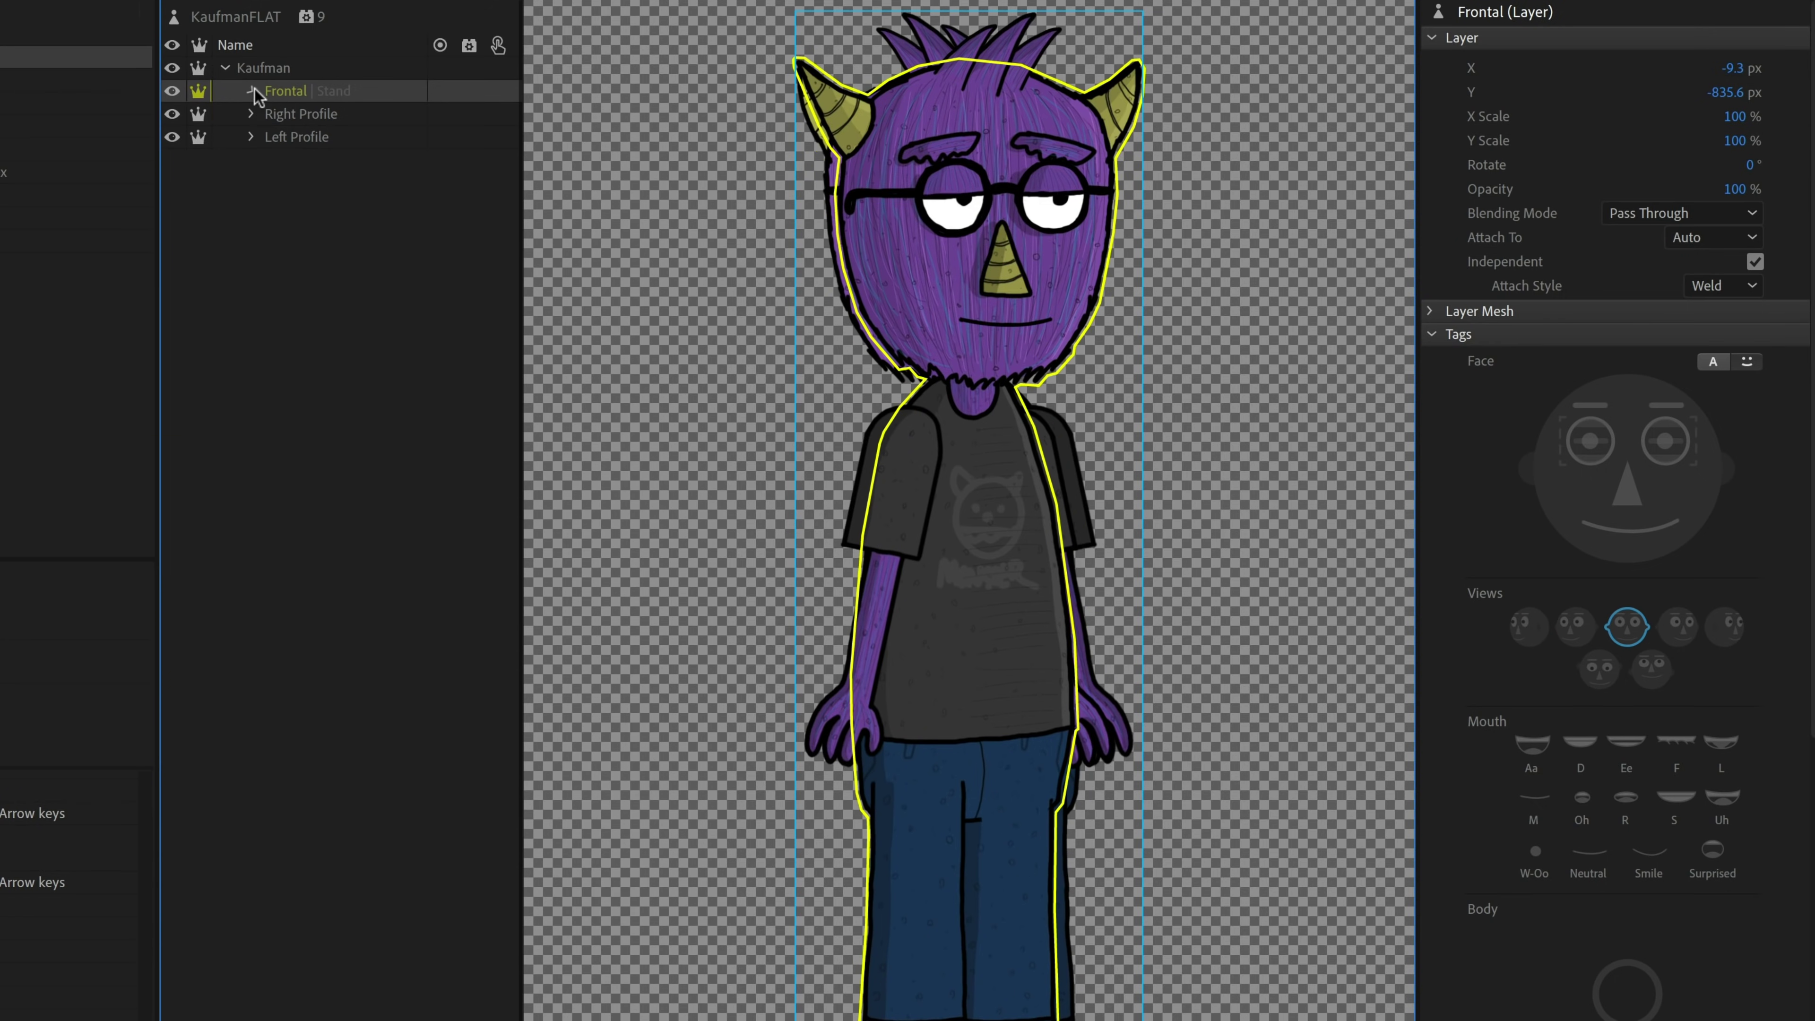
In Frontal's Body layer, replace the Fixed stick across the shoes with a new horizontal stick spanning both shoes, tagged Fixed
click(253, 90)
click(308, 136)
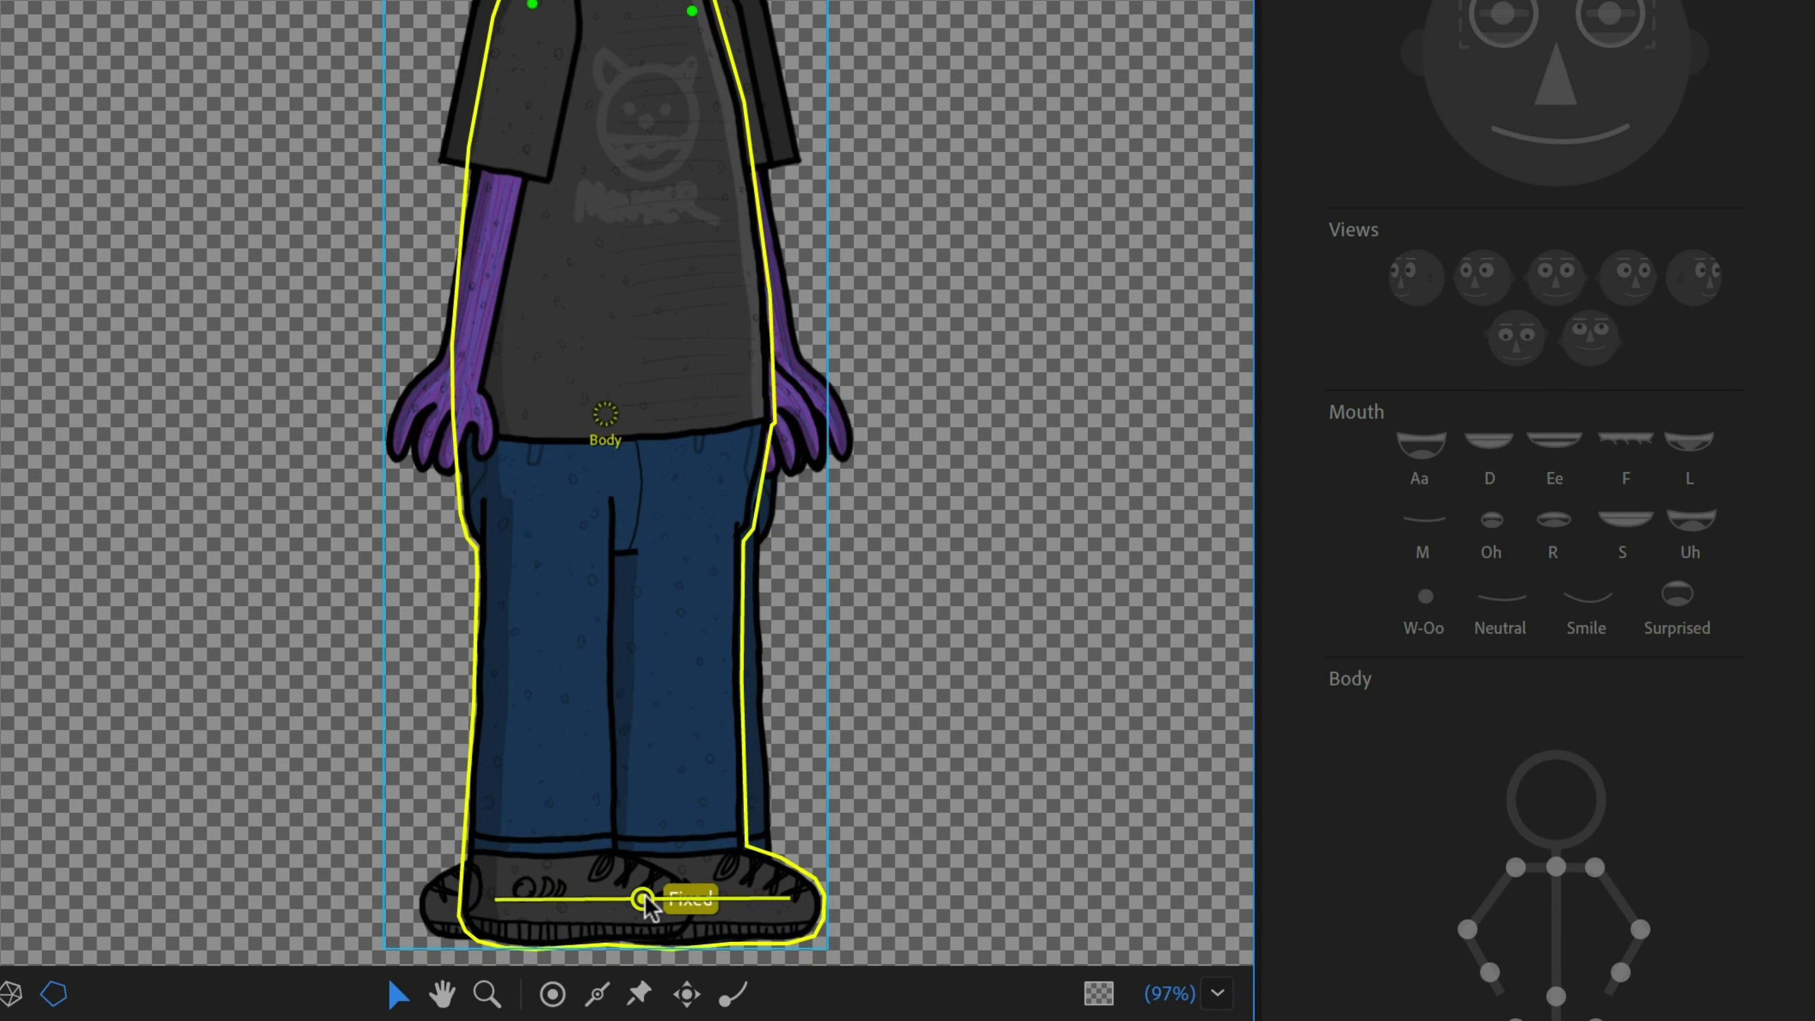
click(643, 899)
click(854, 883)
click(597, 994)
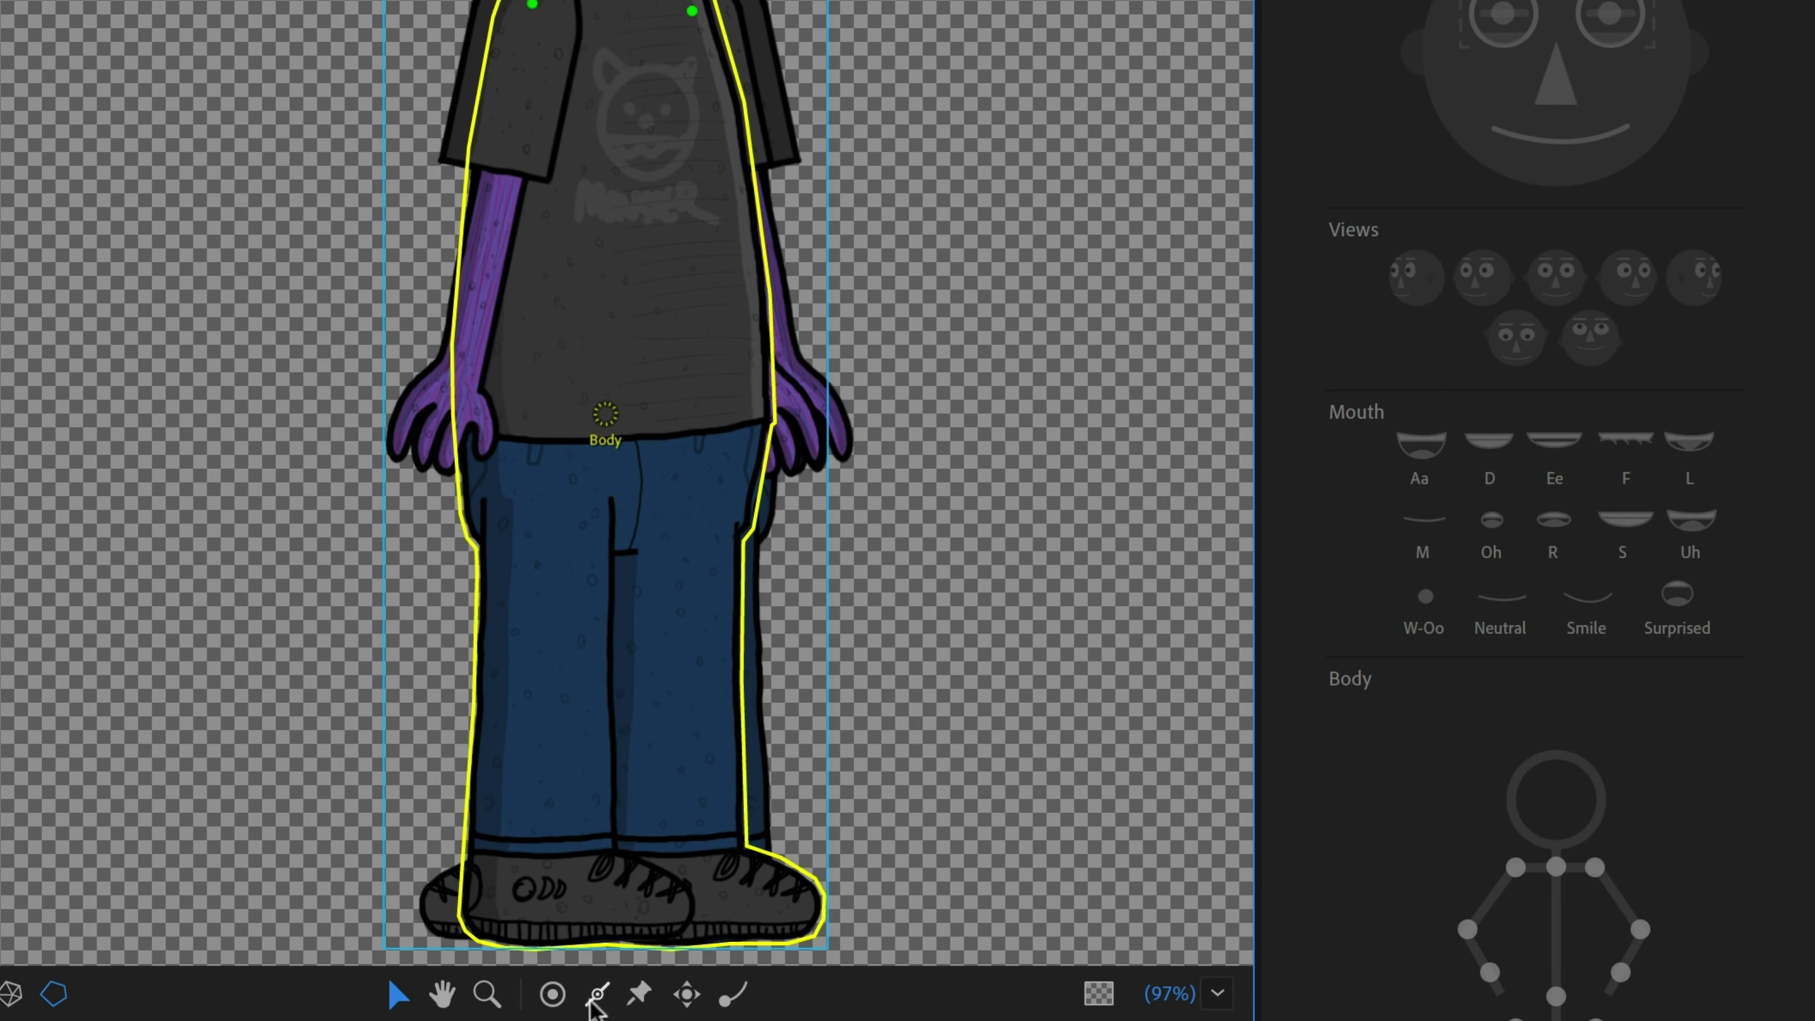
drag(515, 894, 788, 896)
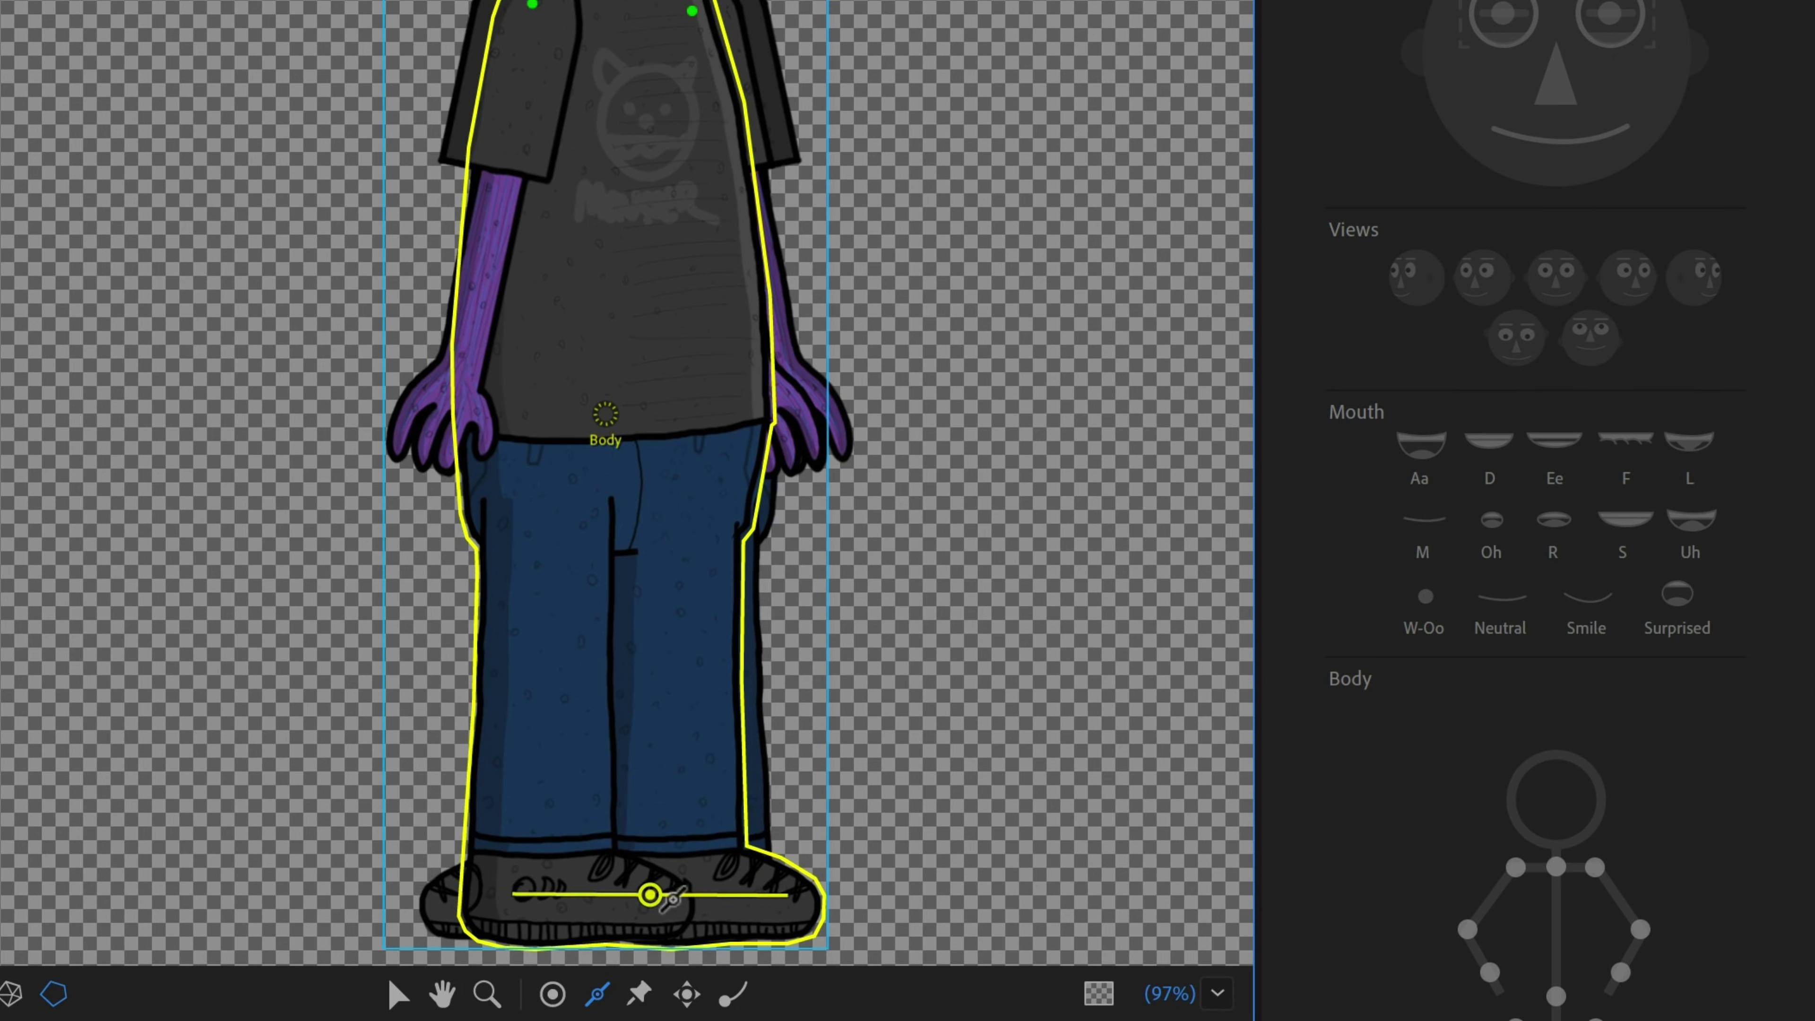
click(650, 895)
click(1467, 616)
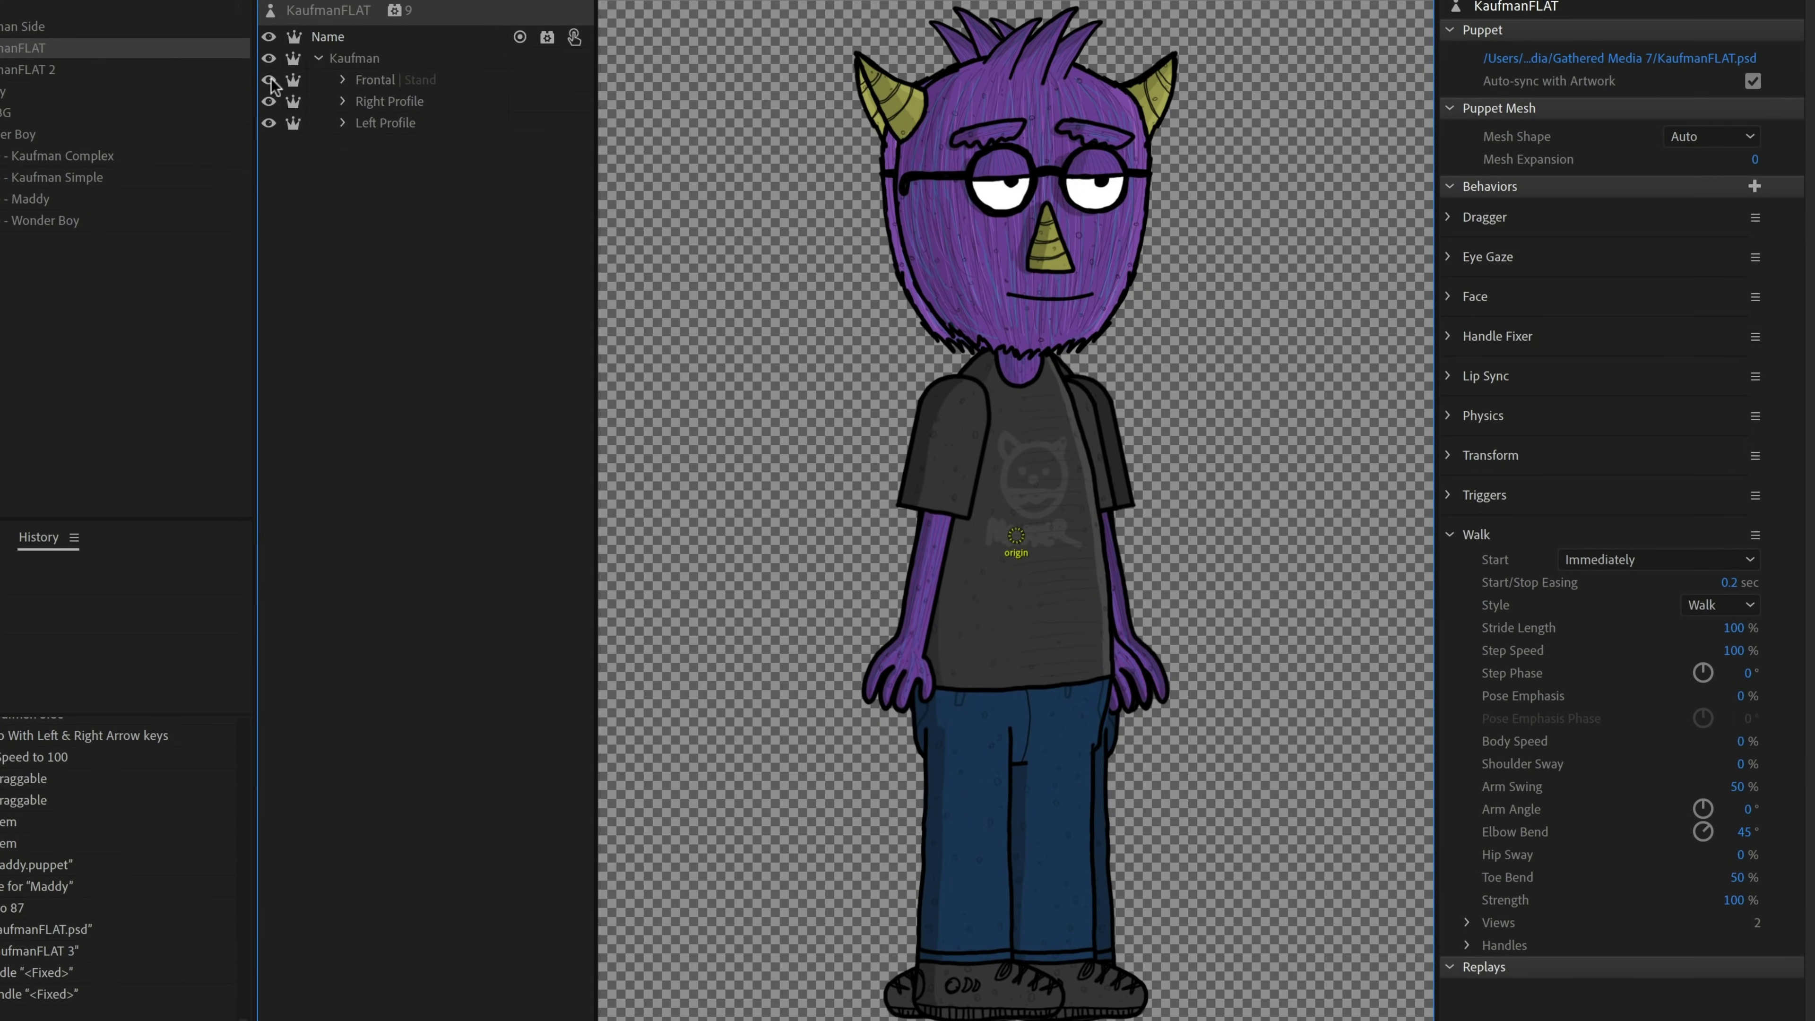
Hide the Frontal and Left Profile layers and examine the handles of Right Profile's Body, Lleg, Rleg and Rarm
click(269, 79)
click(342, 101)
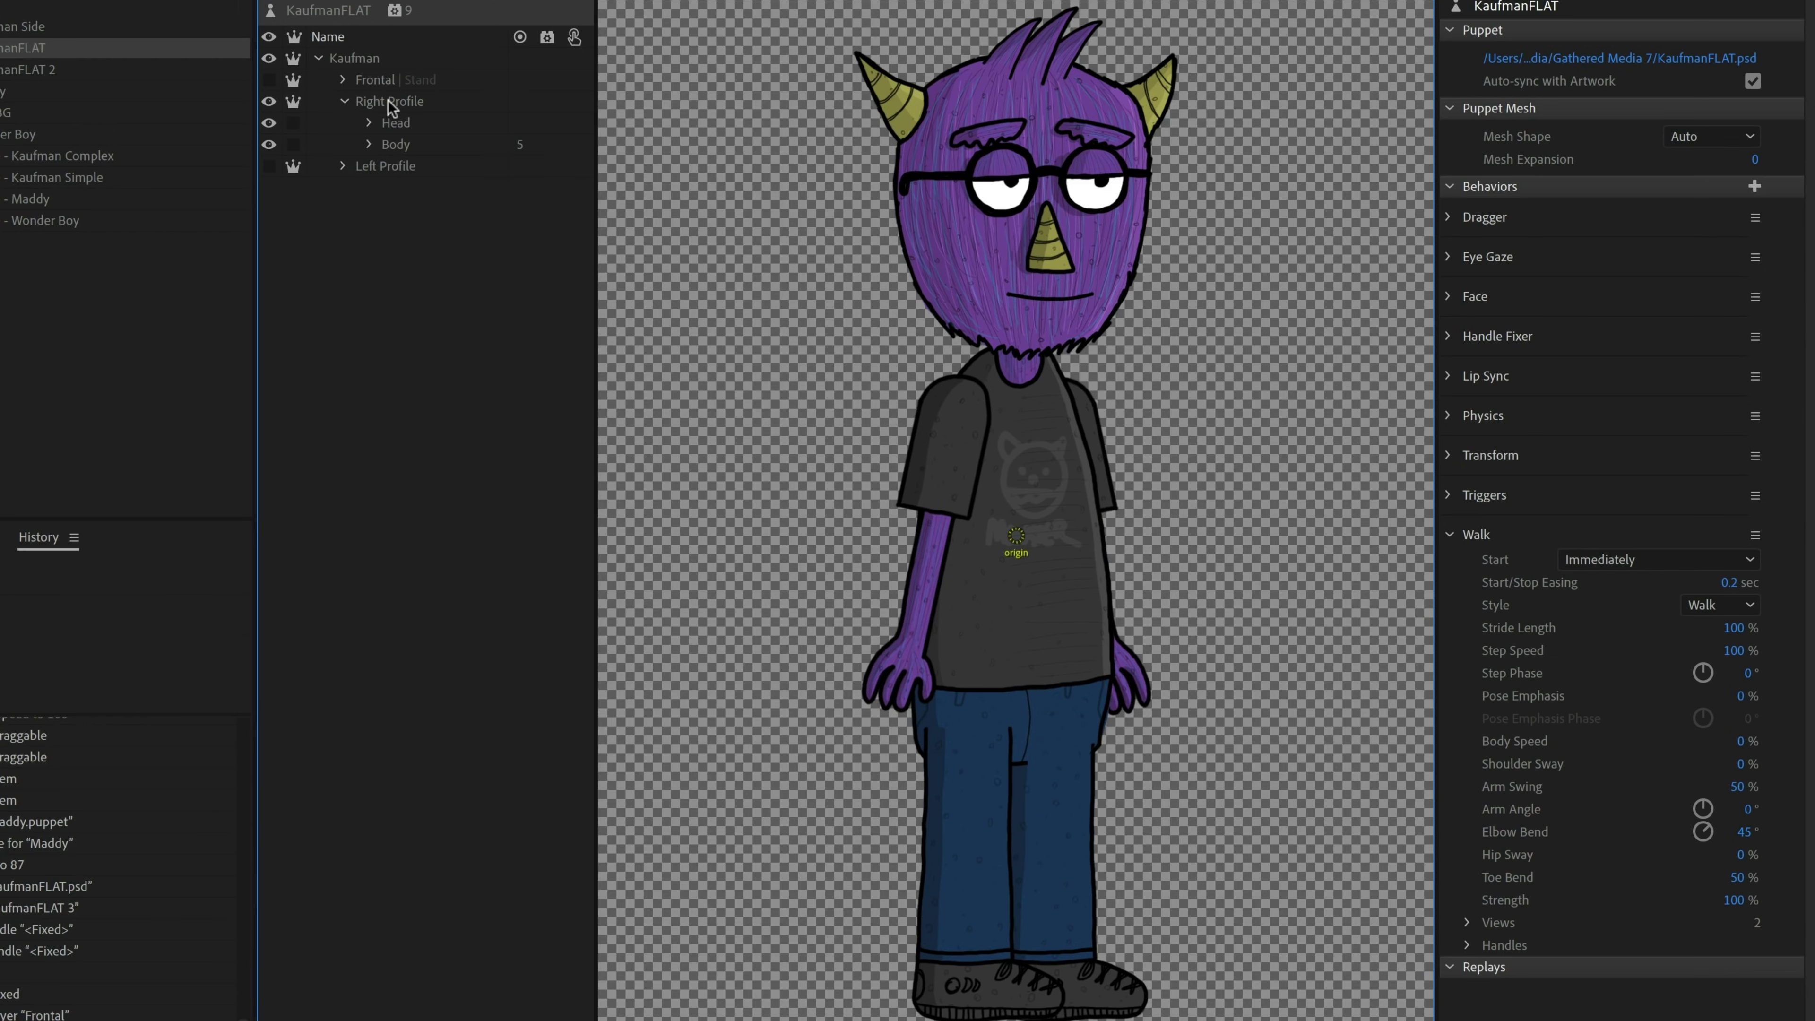
click(386, 143)
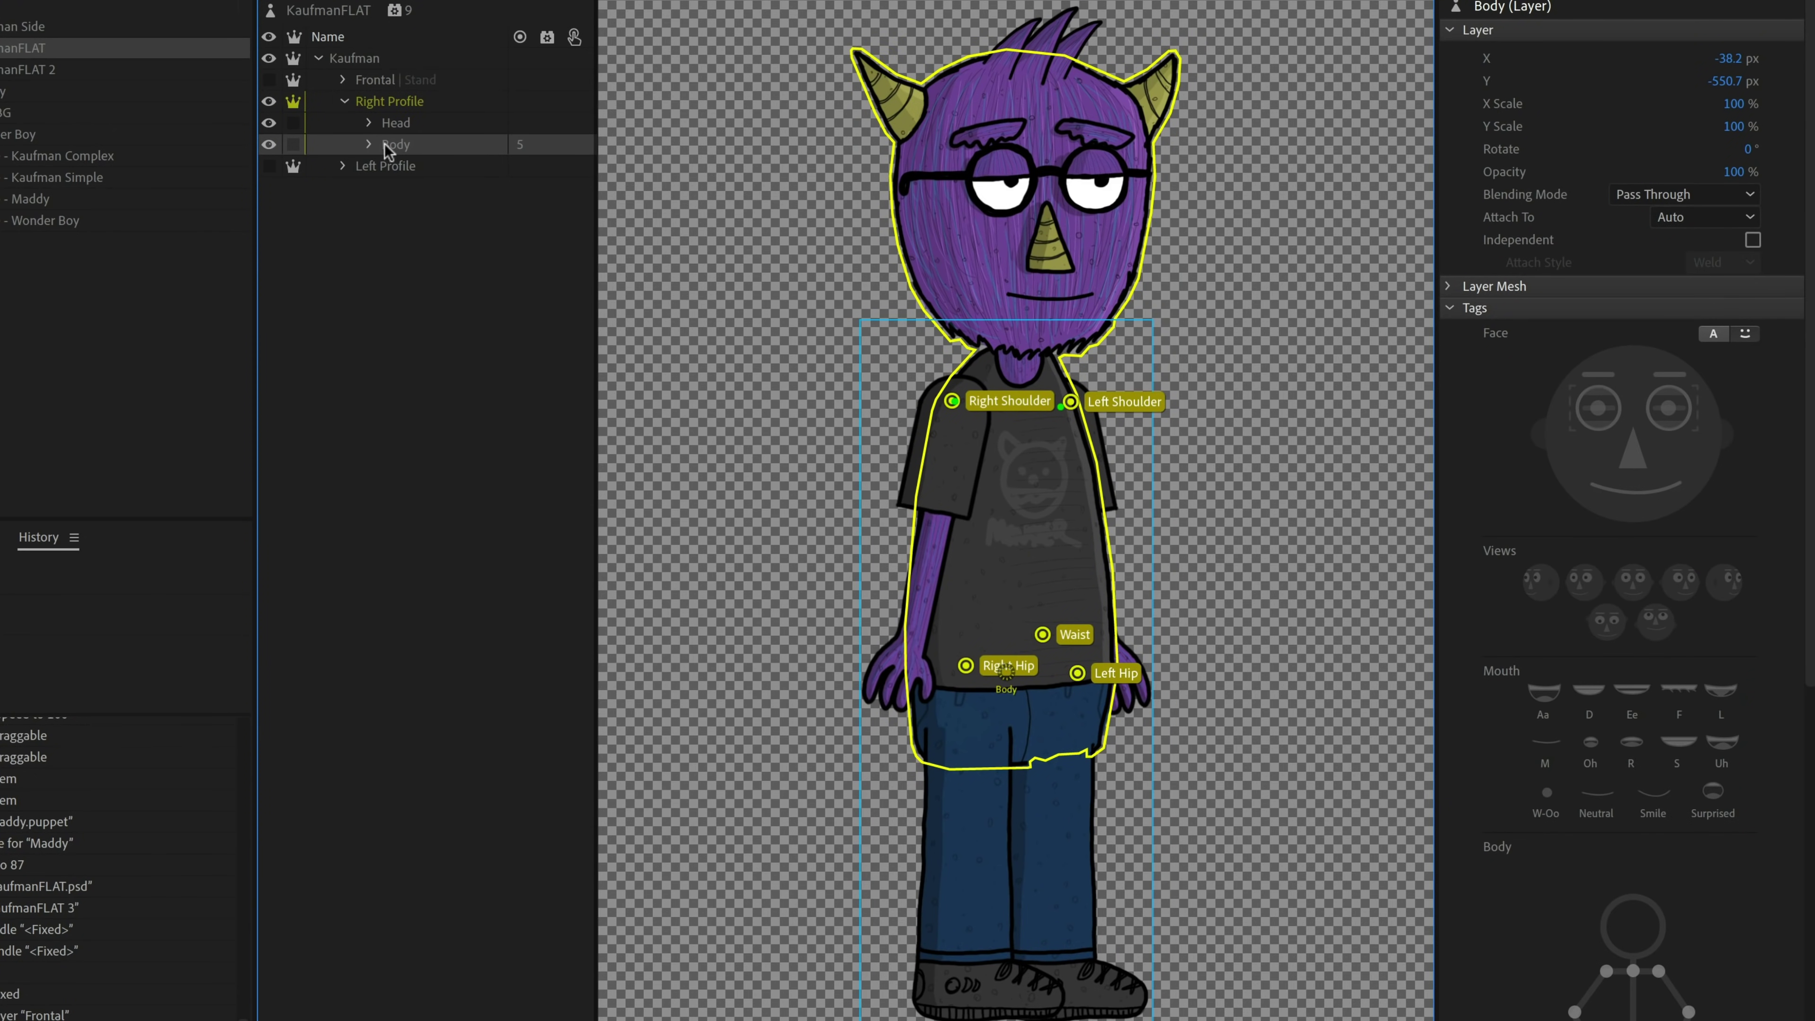
click(369, 145)
click(424, 251)
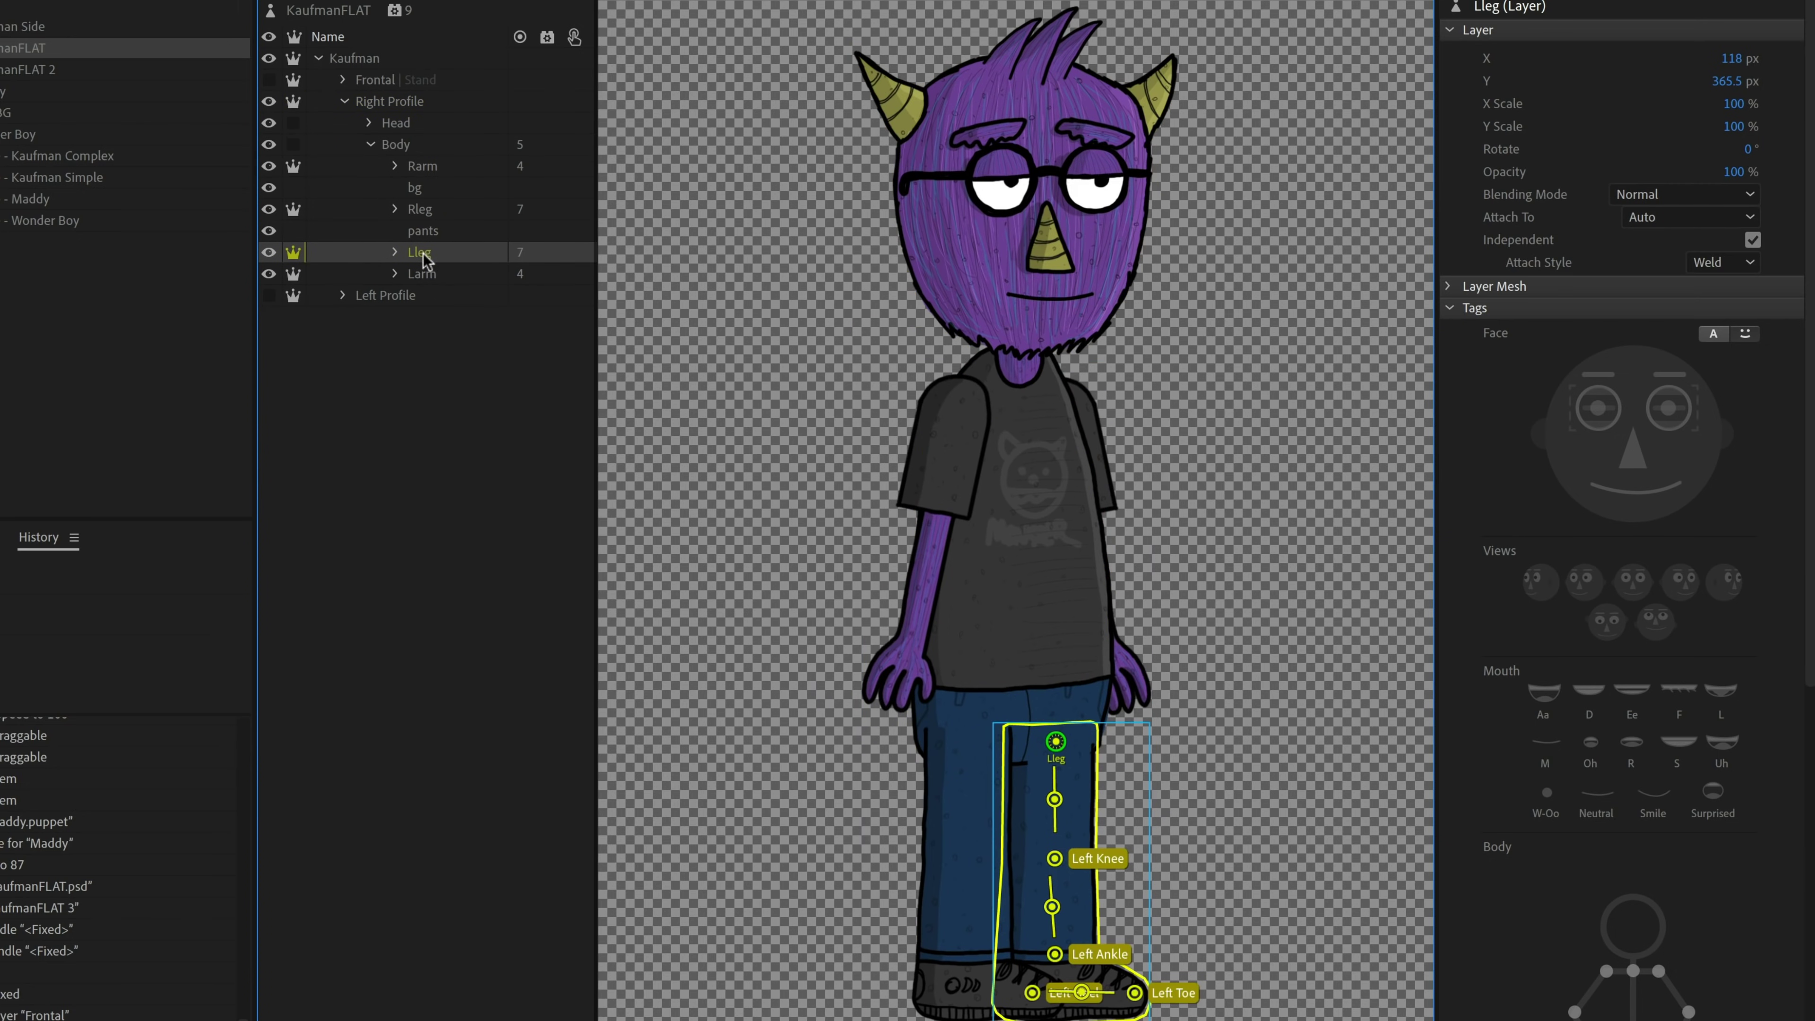
click(422, 209)
click(434, 164)
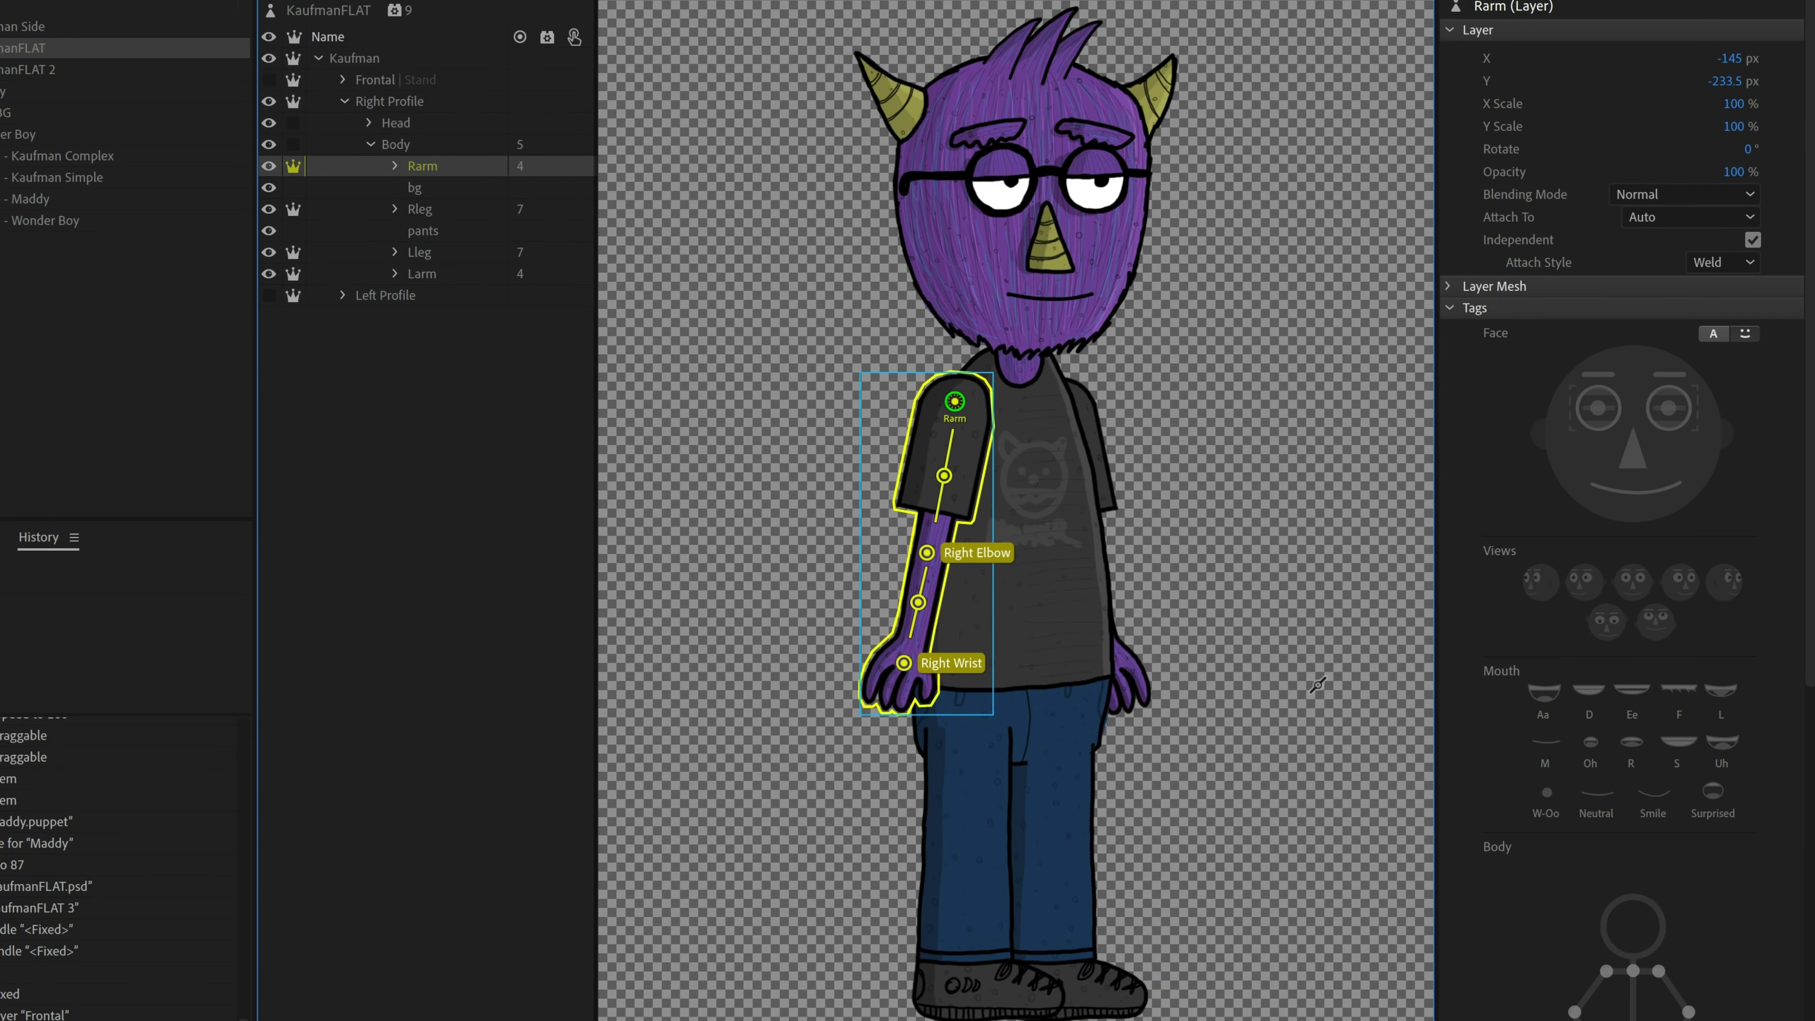
Show Left Profile in place of Right Profile and examine the handles of its Rarm, Lleg and Larm layers
click(344, 296)
click(269, 101)
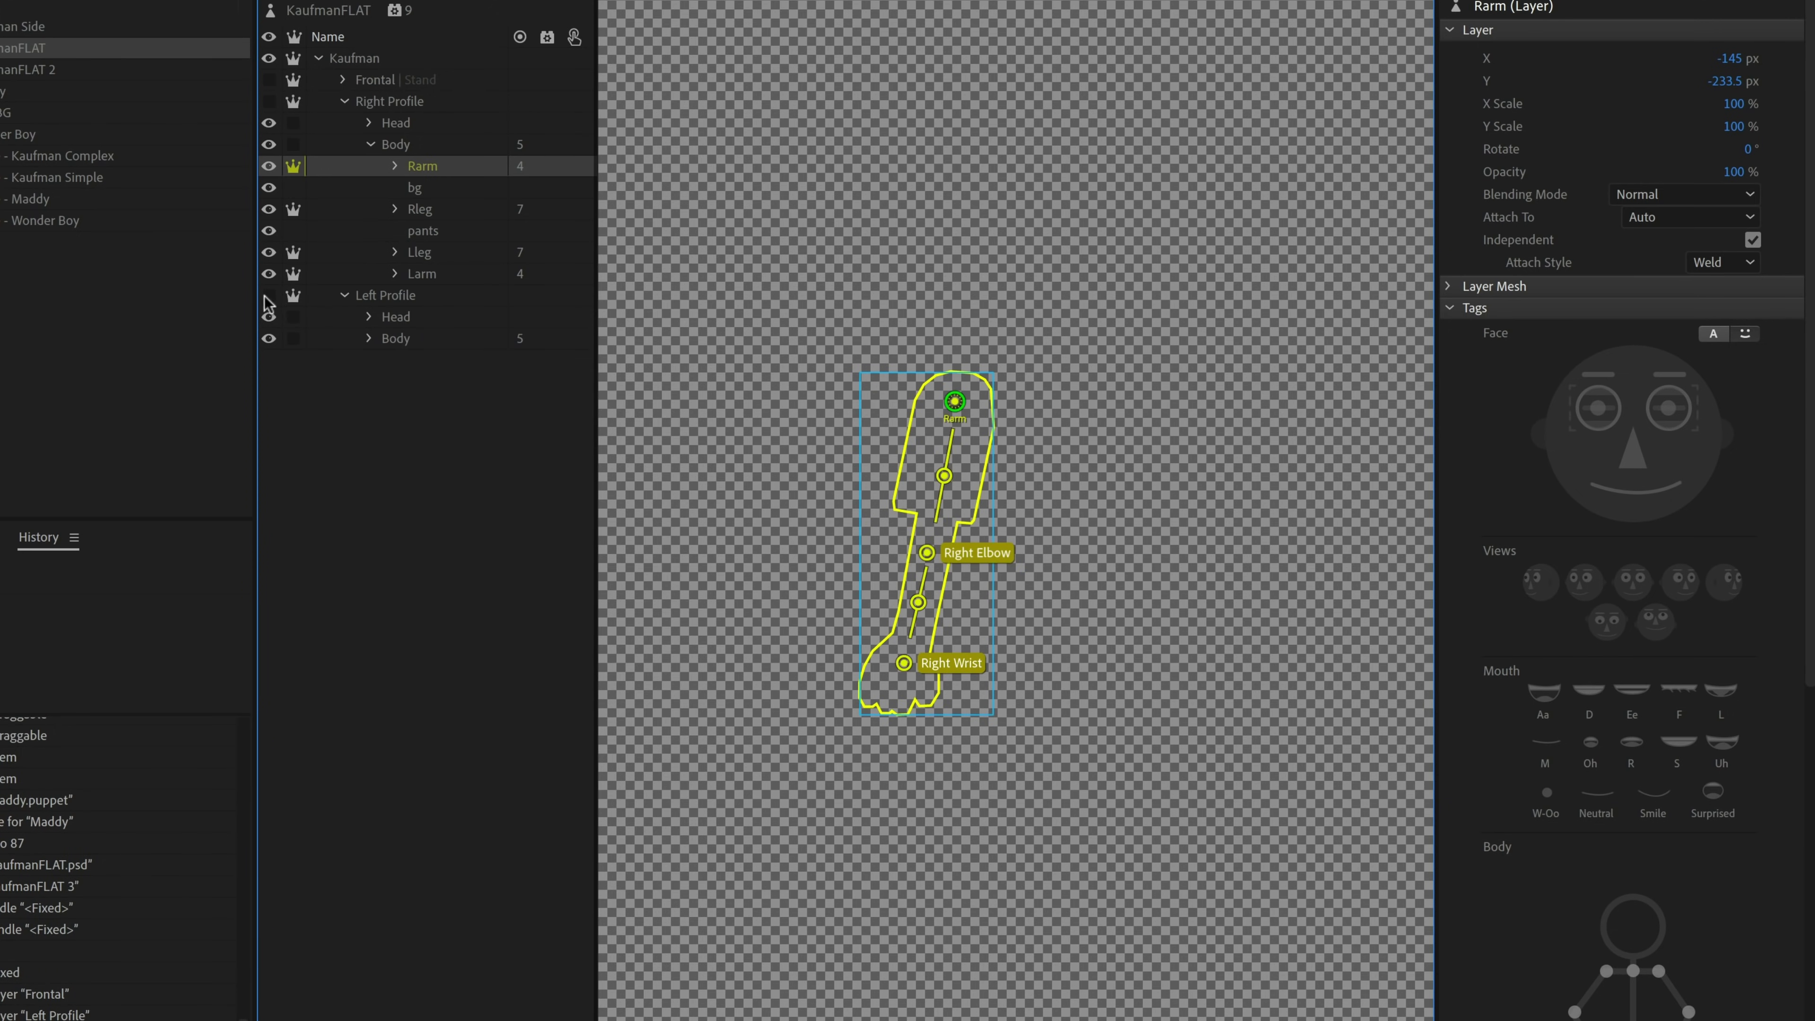
click(268, 296)
click(369, 339)
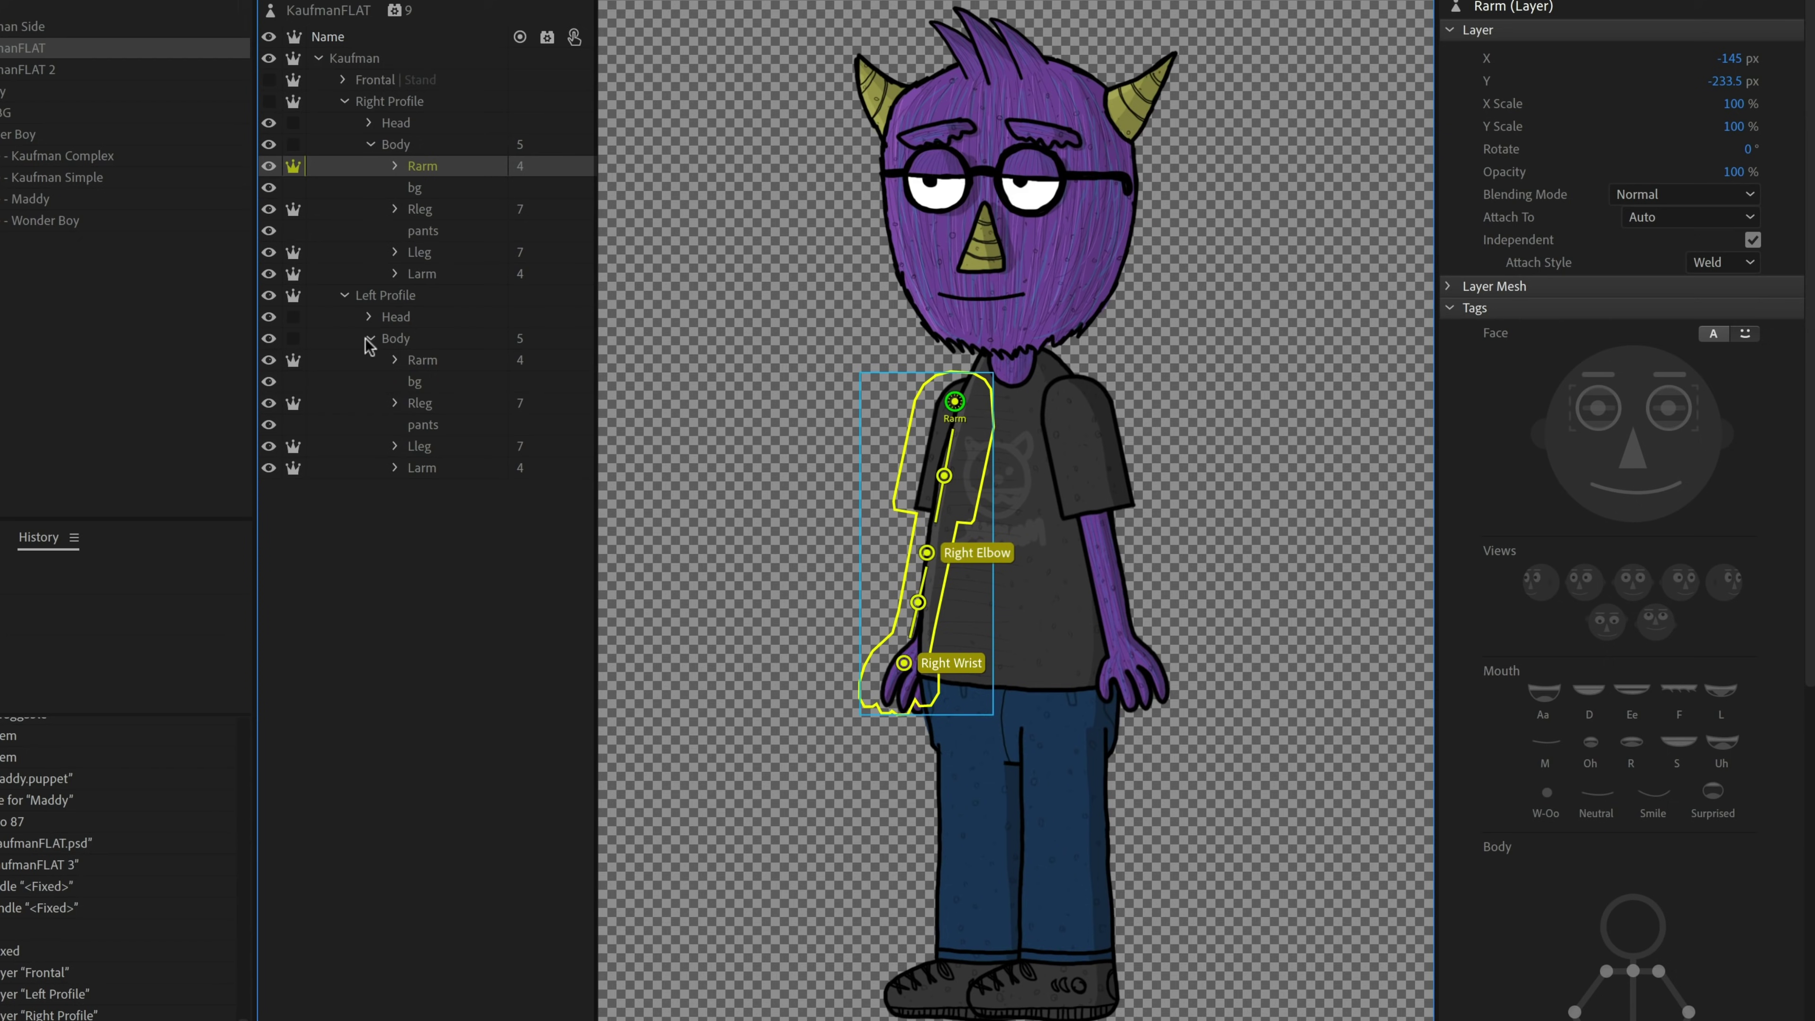
click(425, 364)
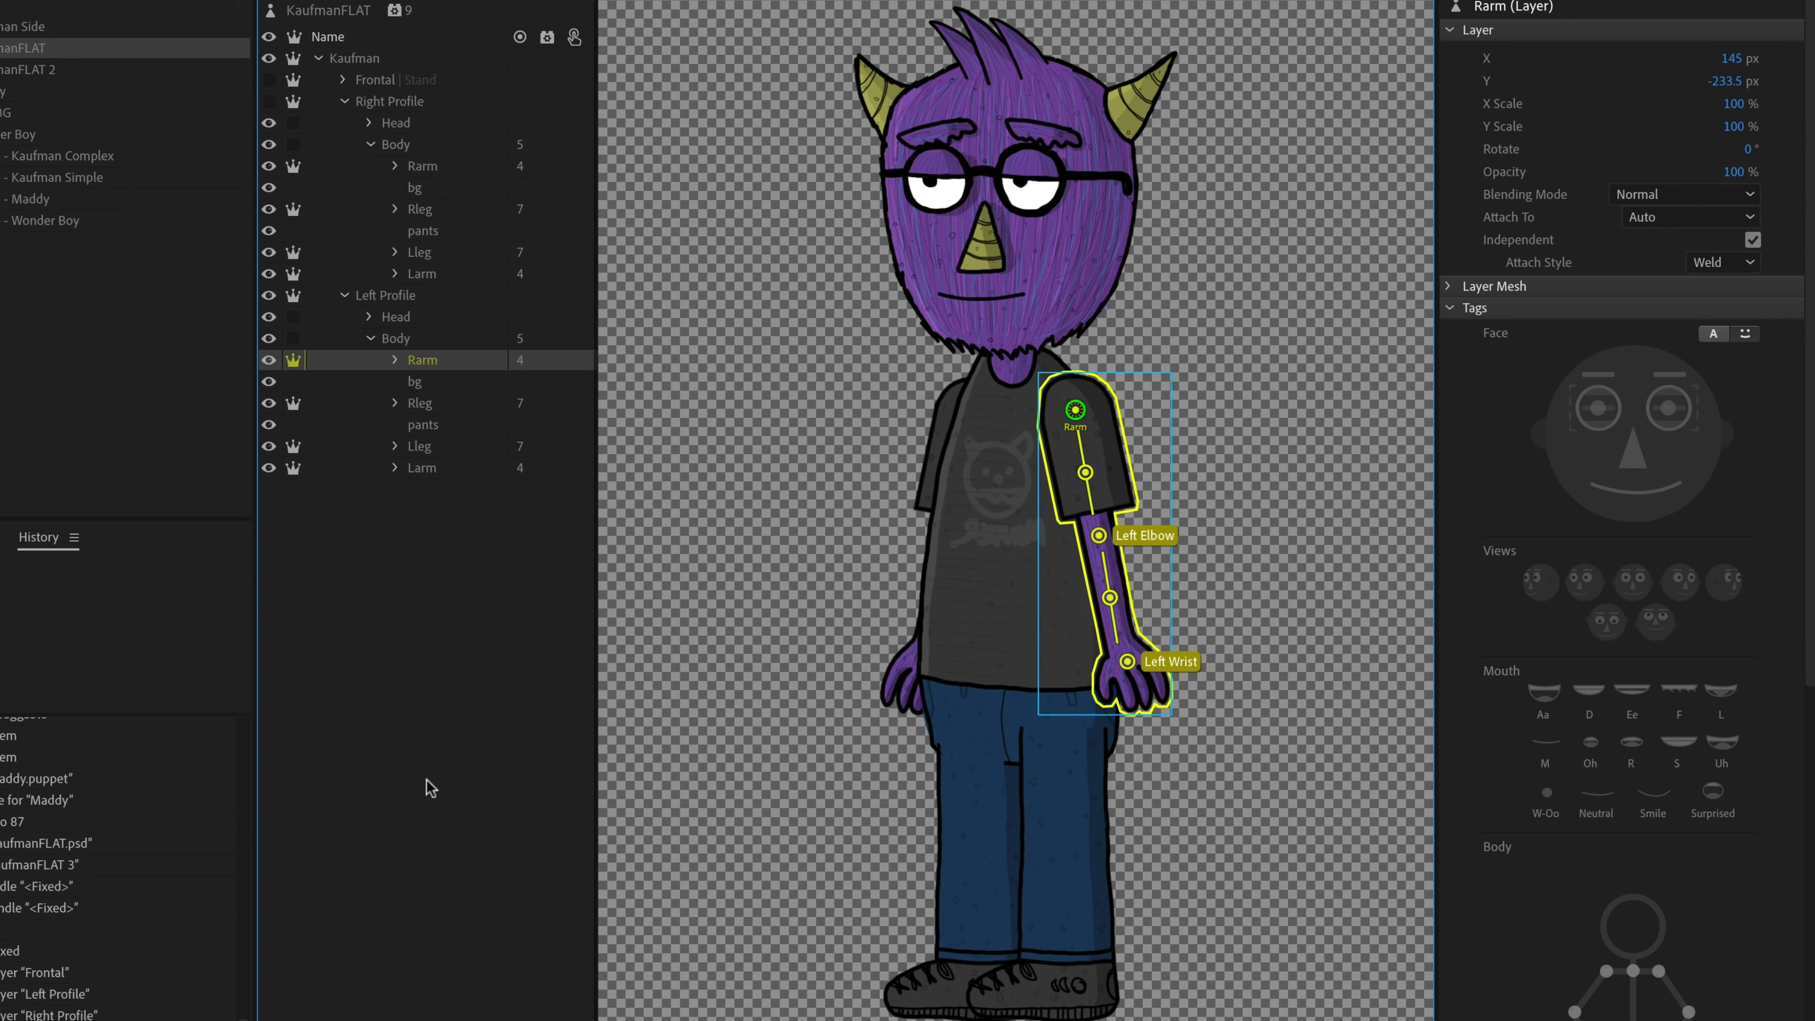
click(423, 448)
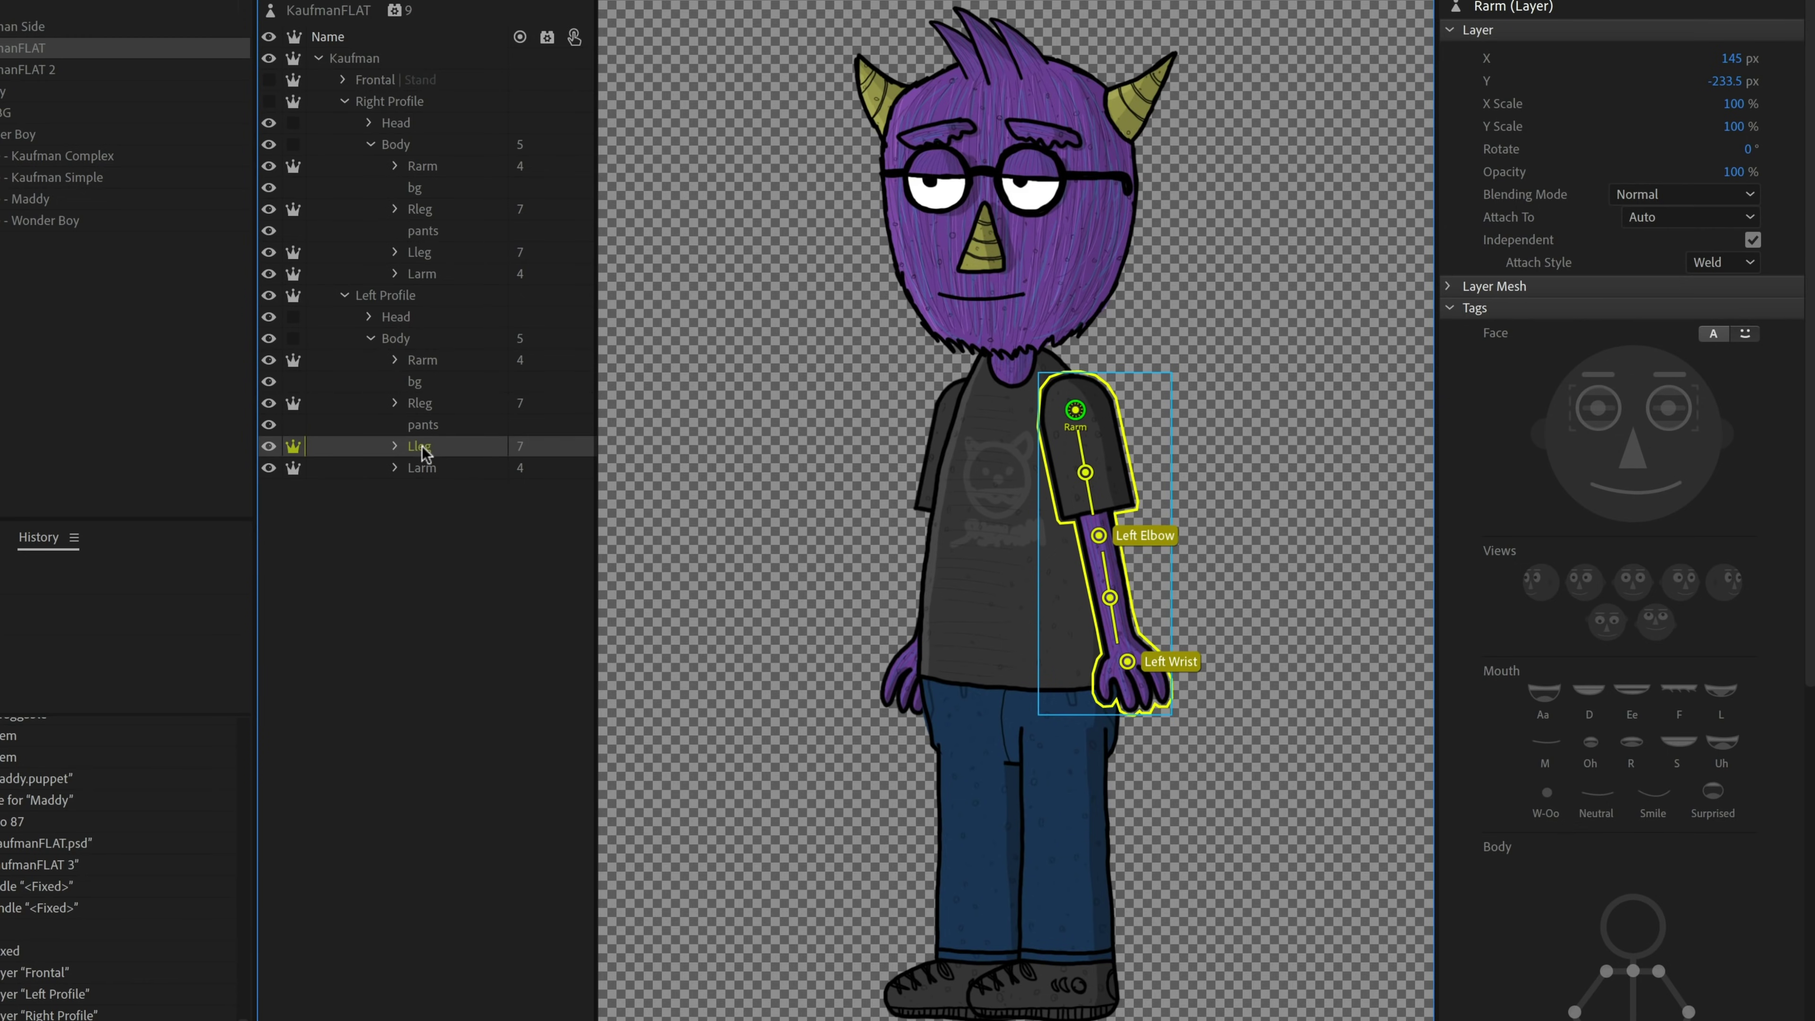
click(426, 469)
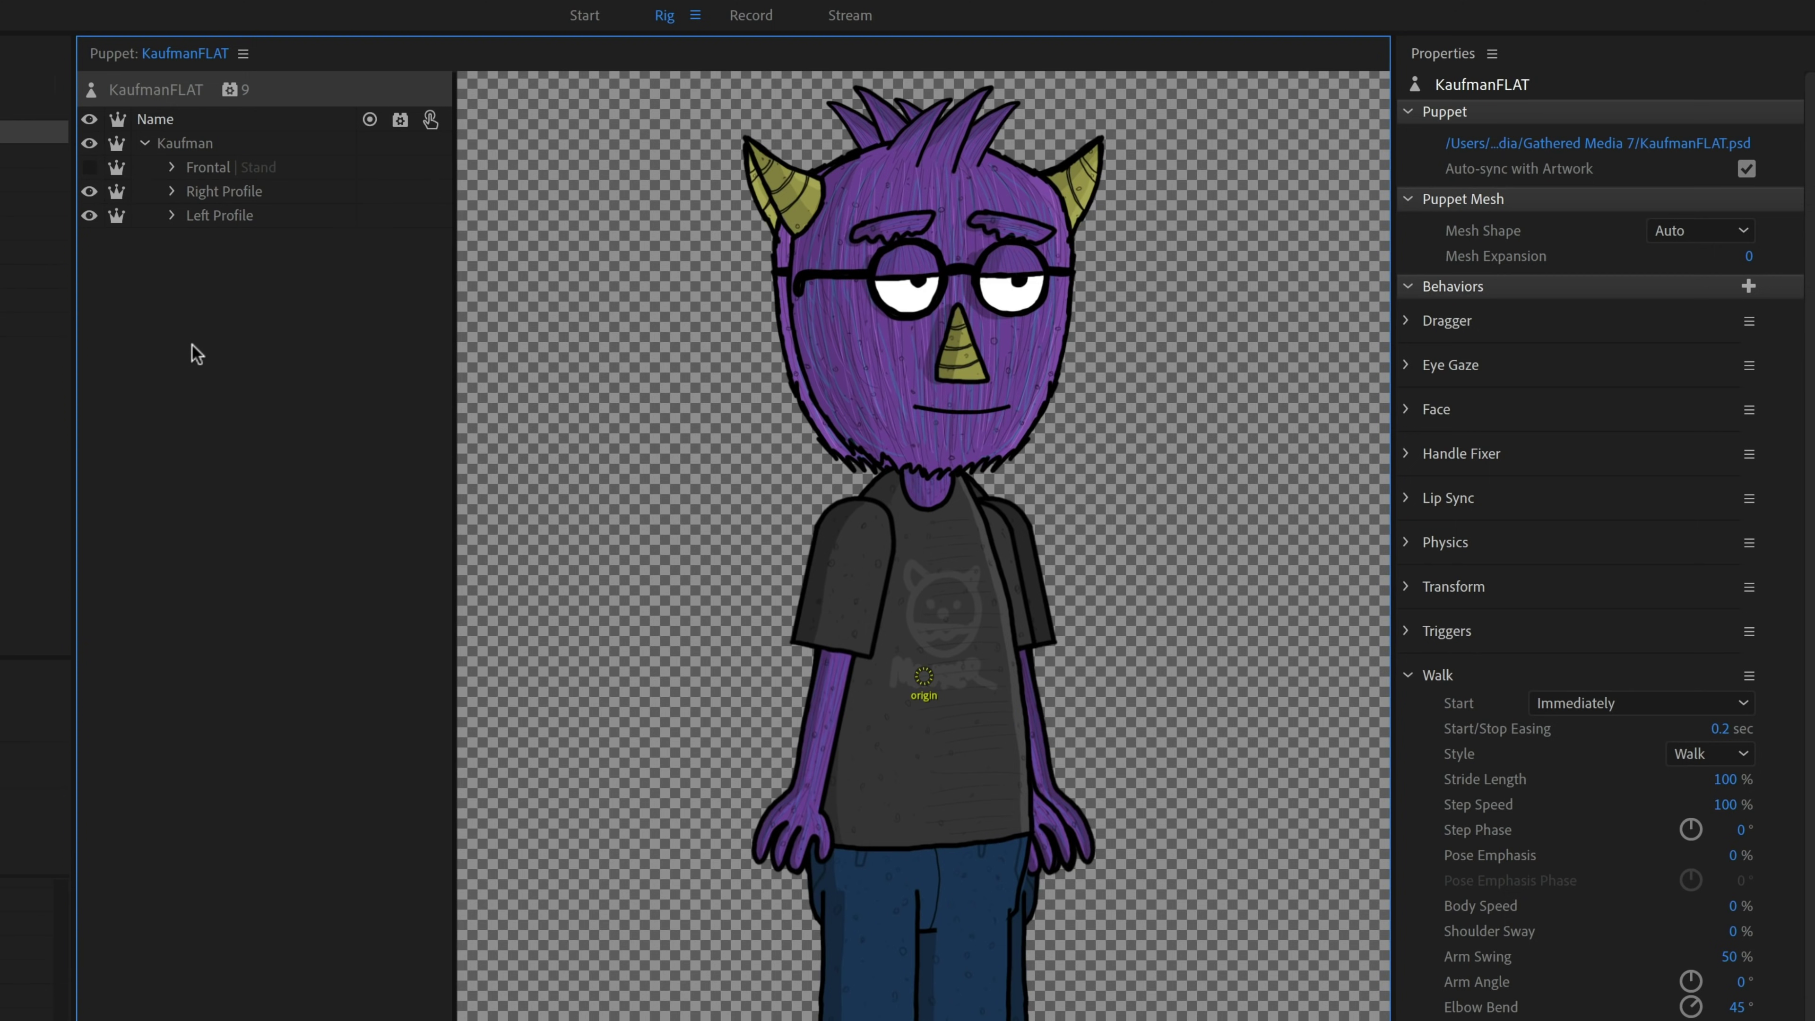
Switch to the Record workspace, activate face tracking and test the puppet's rightward and leftward walk
click(750, 15)
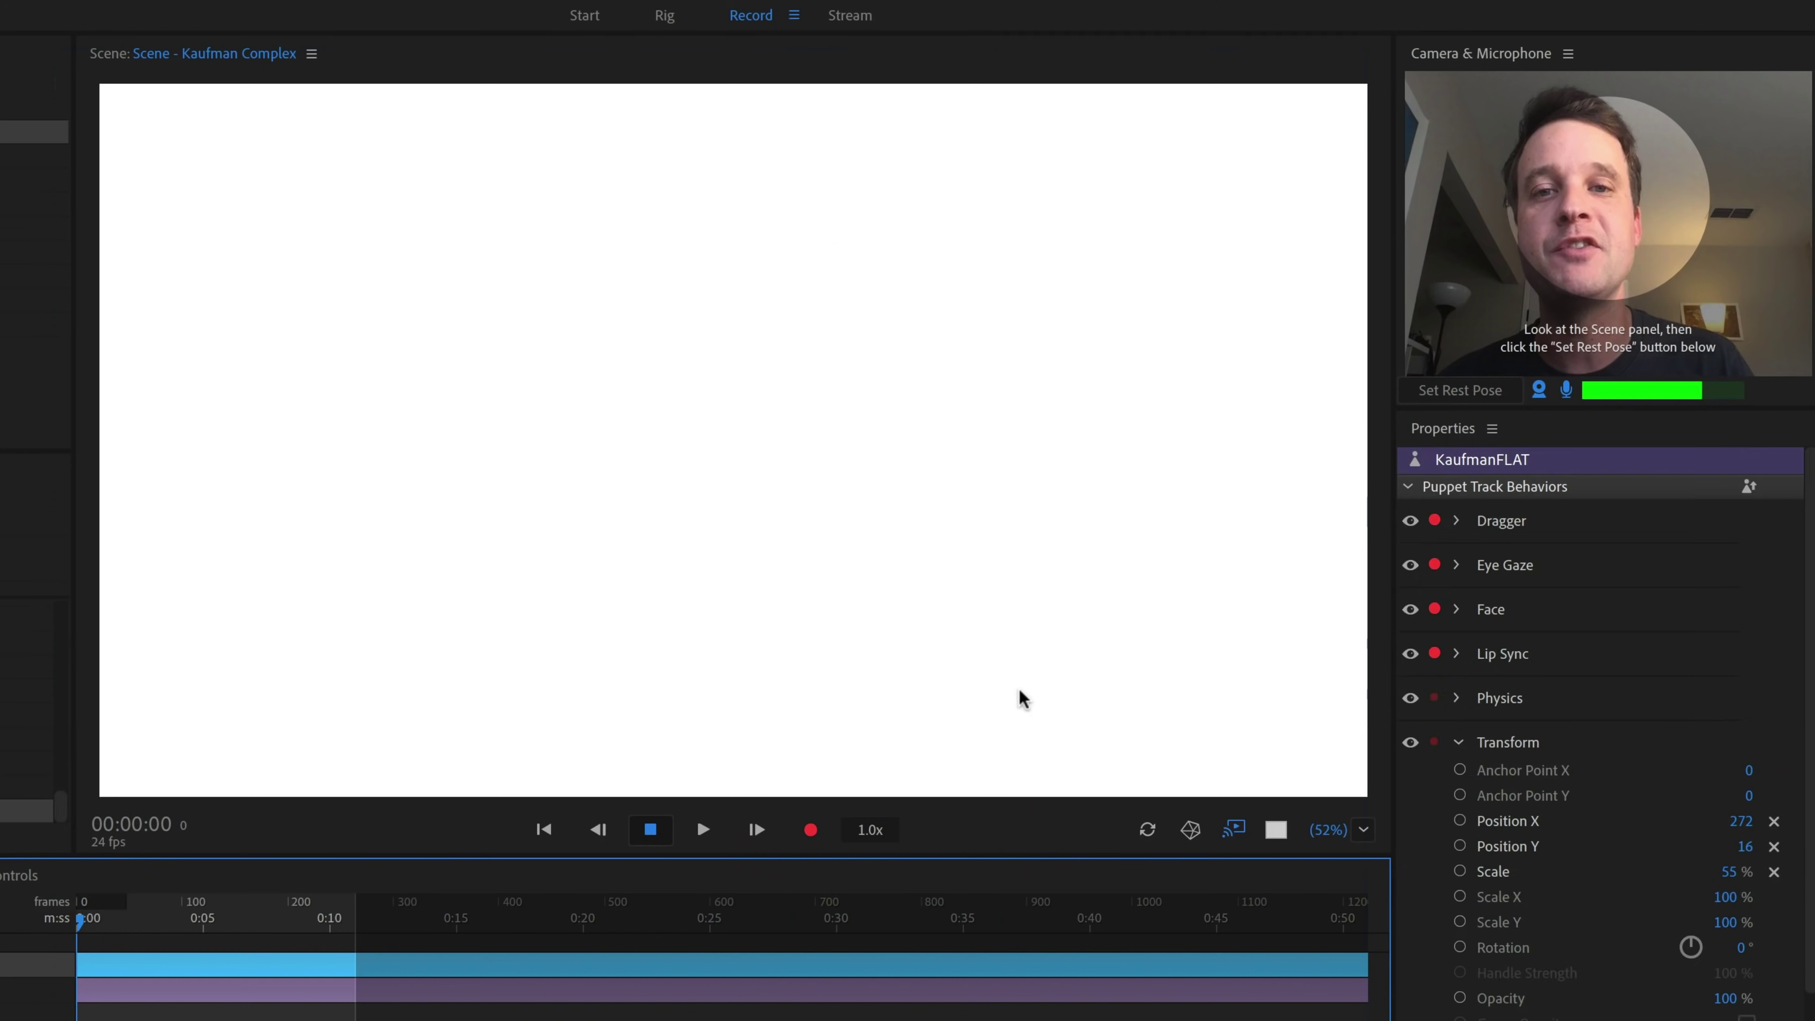
click(1532, 270)
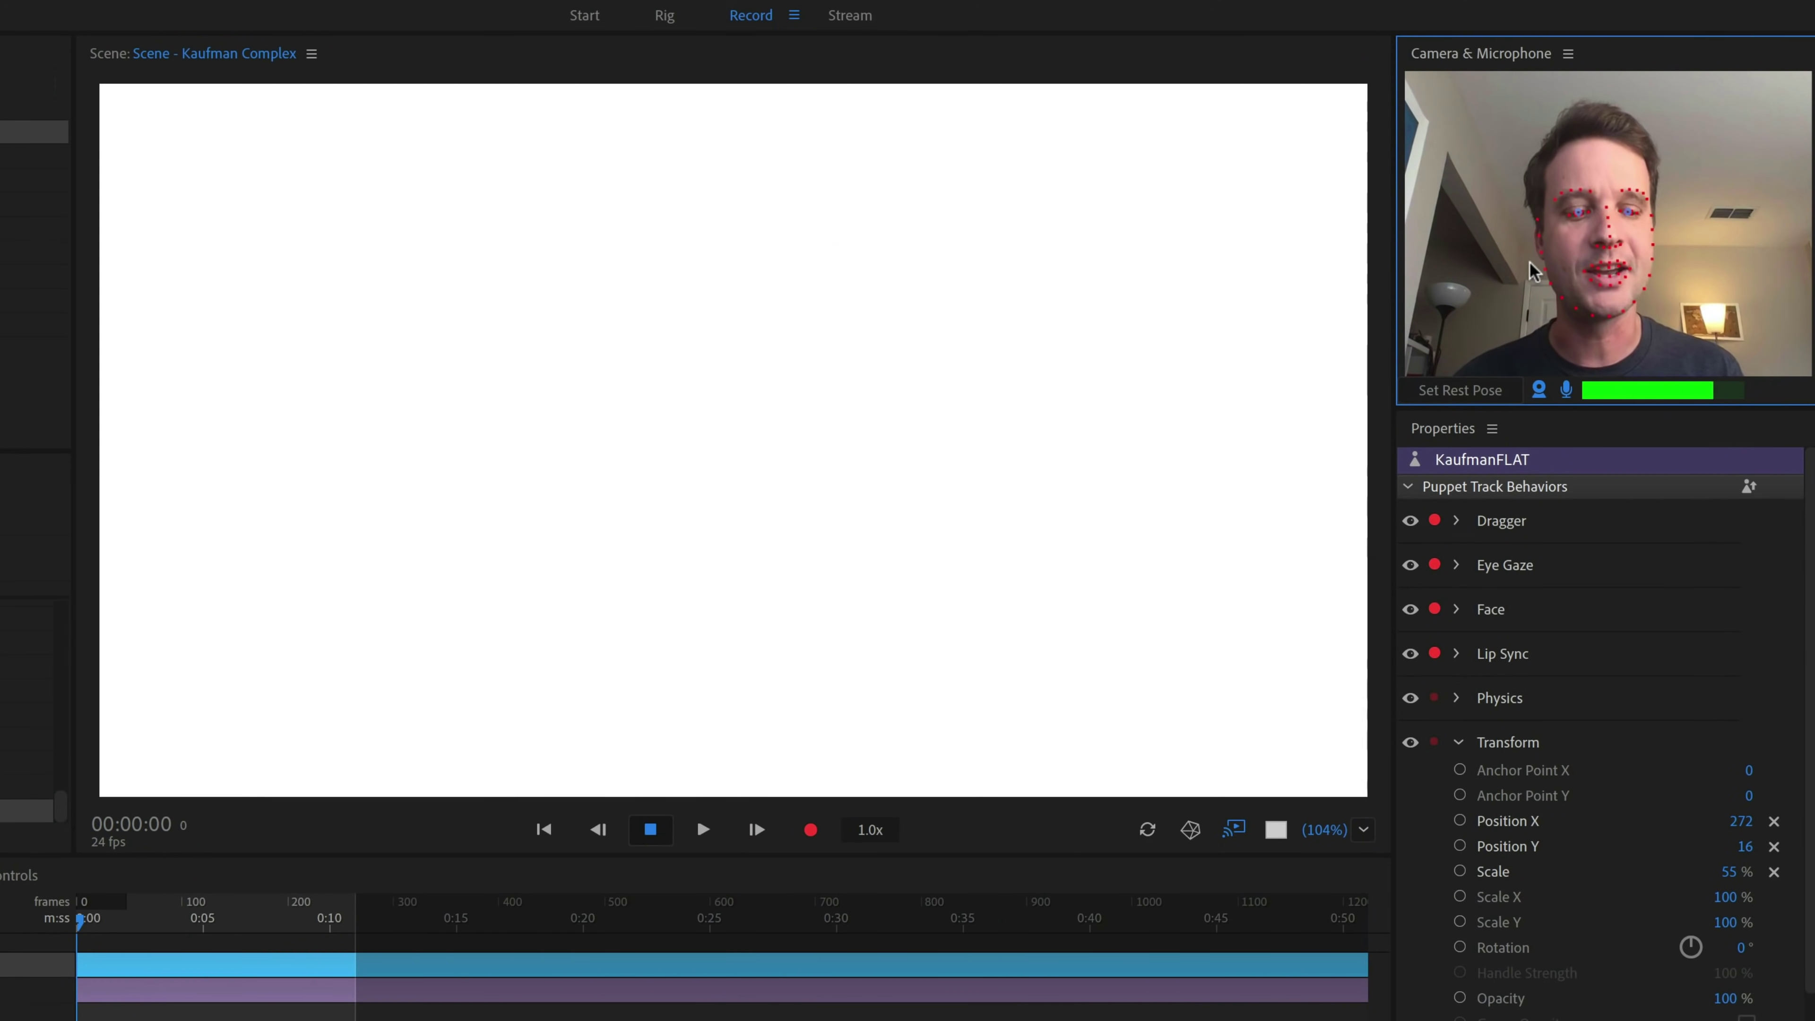
key(Right)
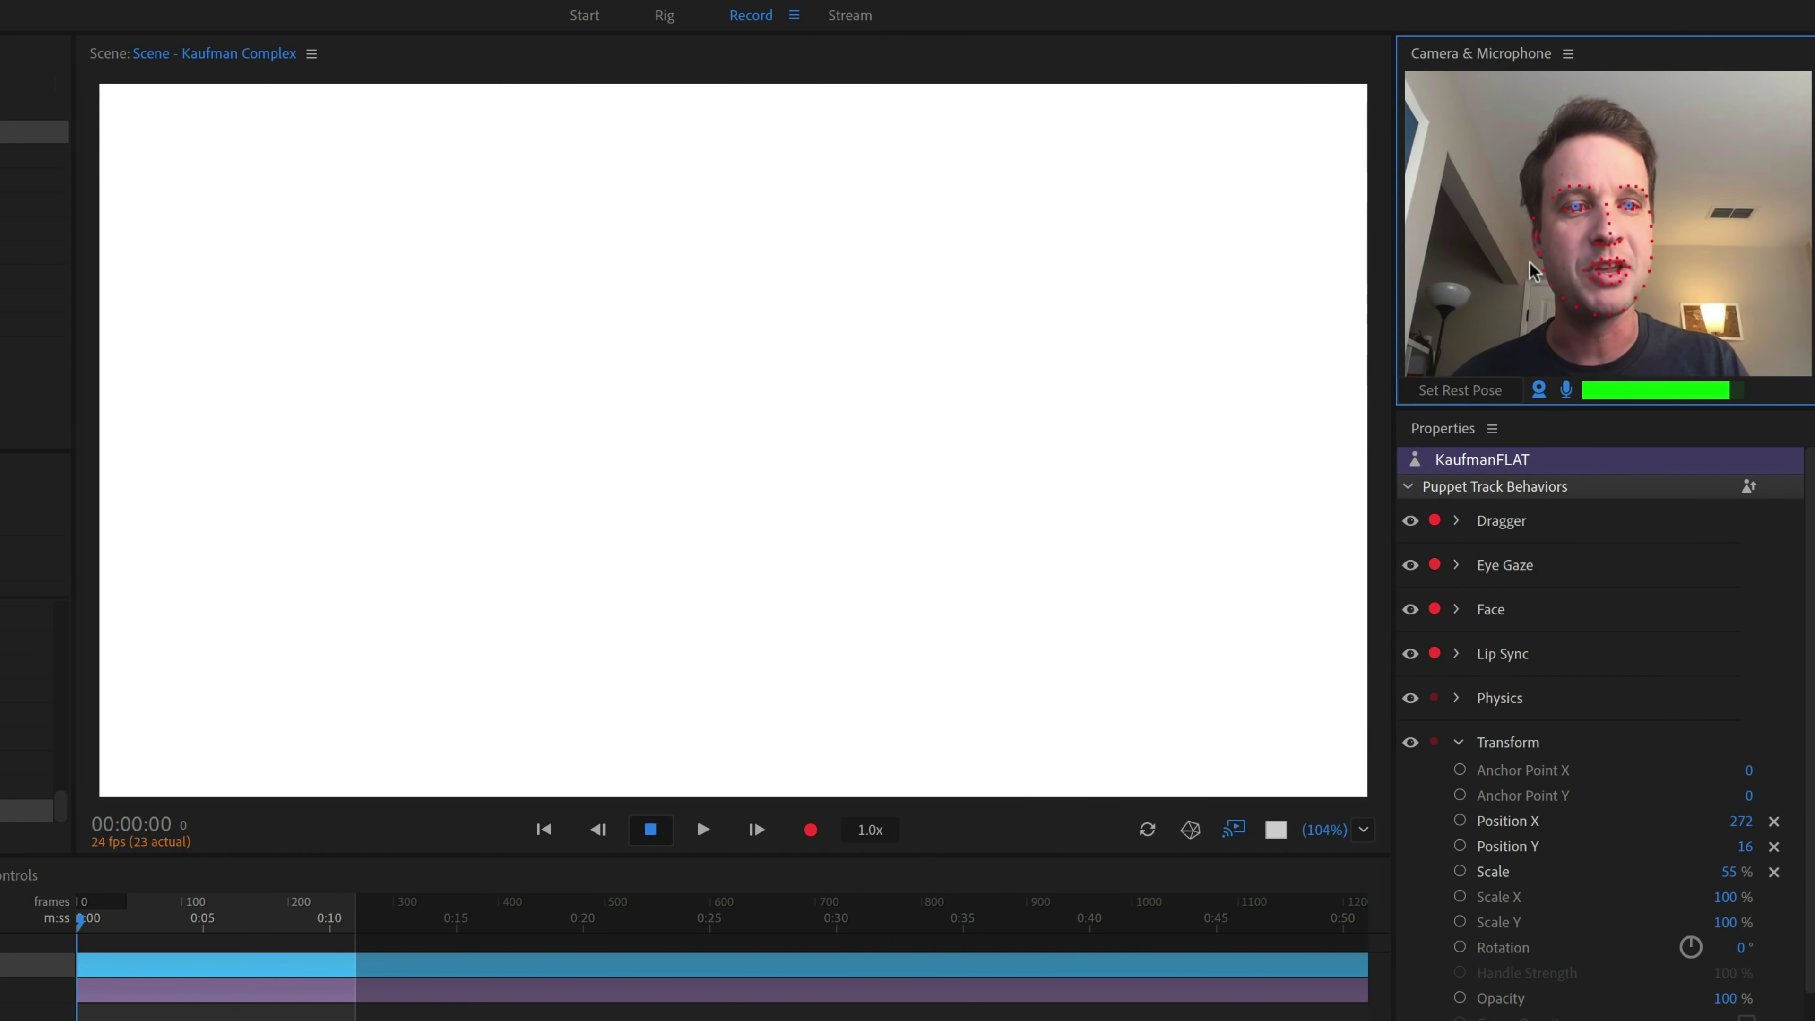
key(Left)
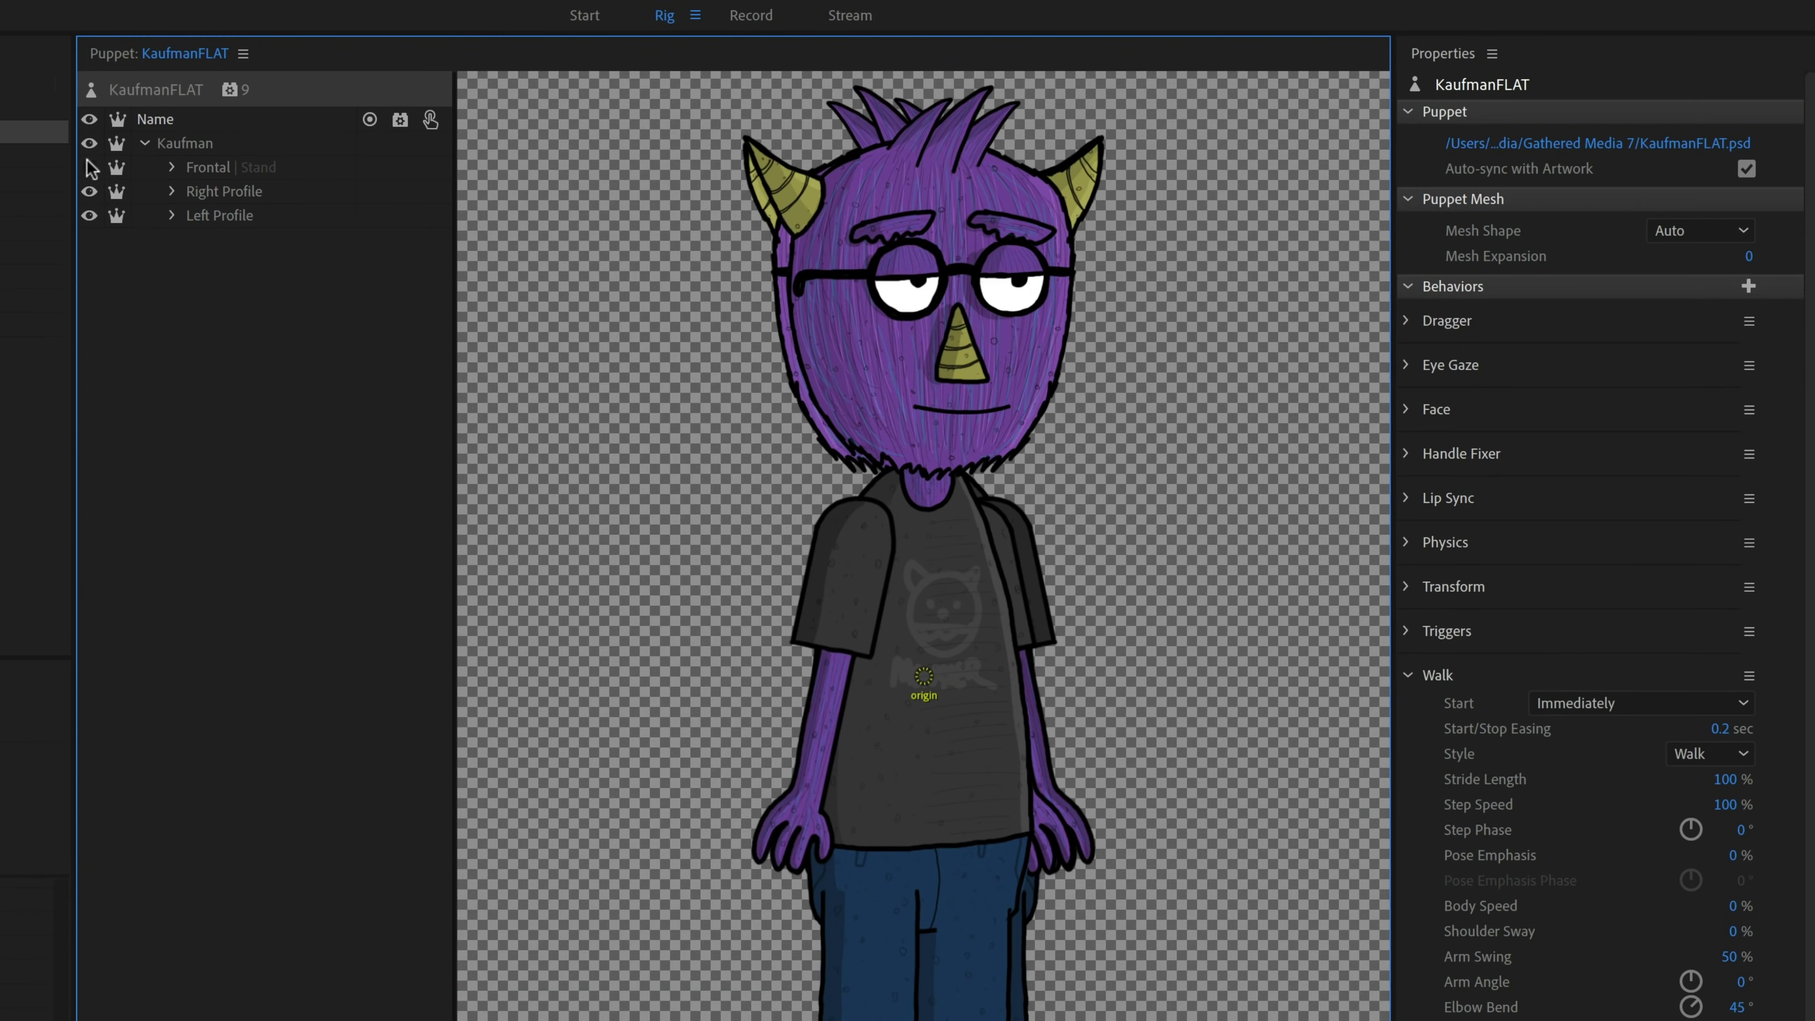
Return to the Kaufman Complex scene, test the puppet's arm dragging and walking both ways, and set the camera rest pose
click(757, 17)
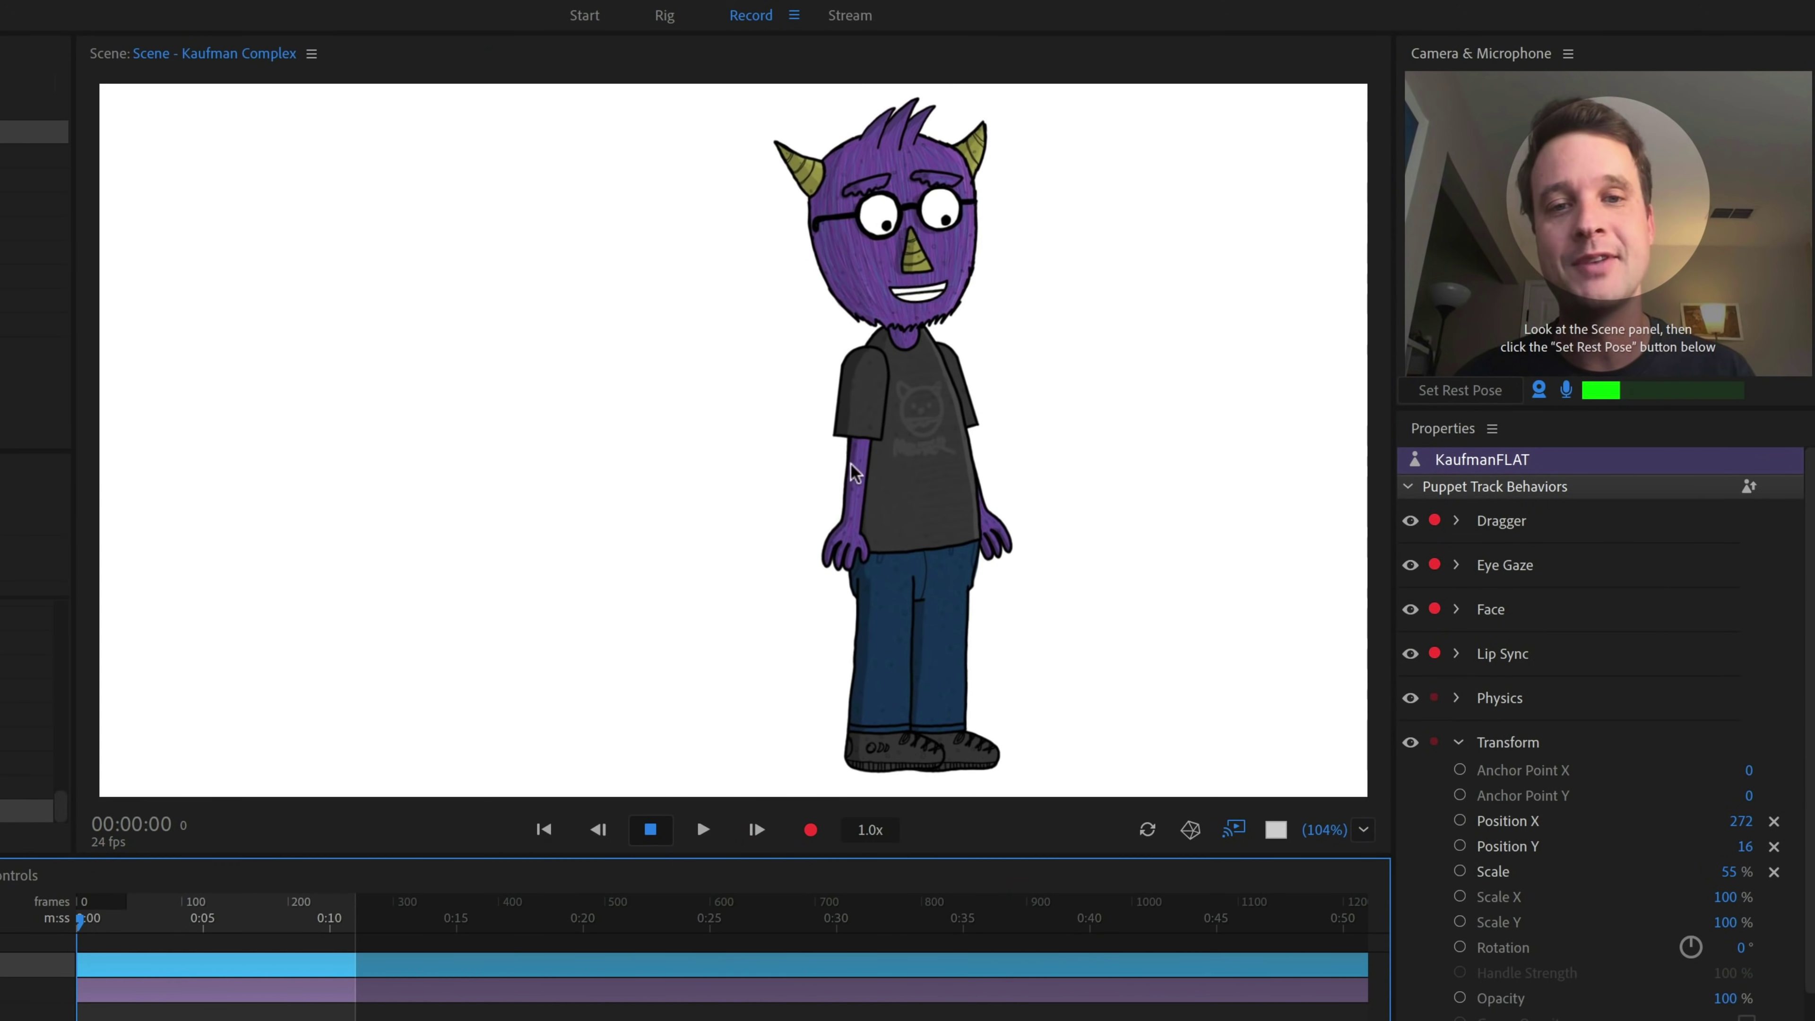
drag(908, 509, 950, 434)
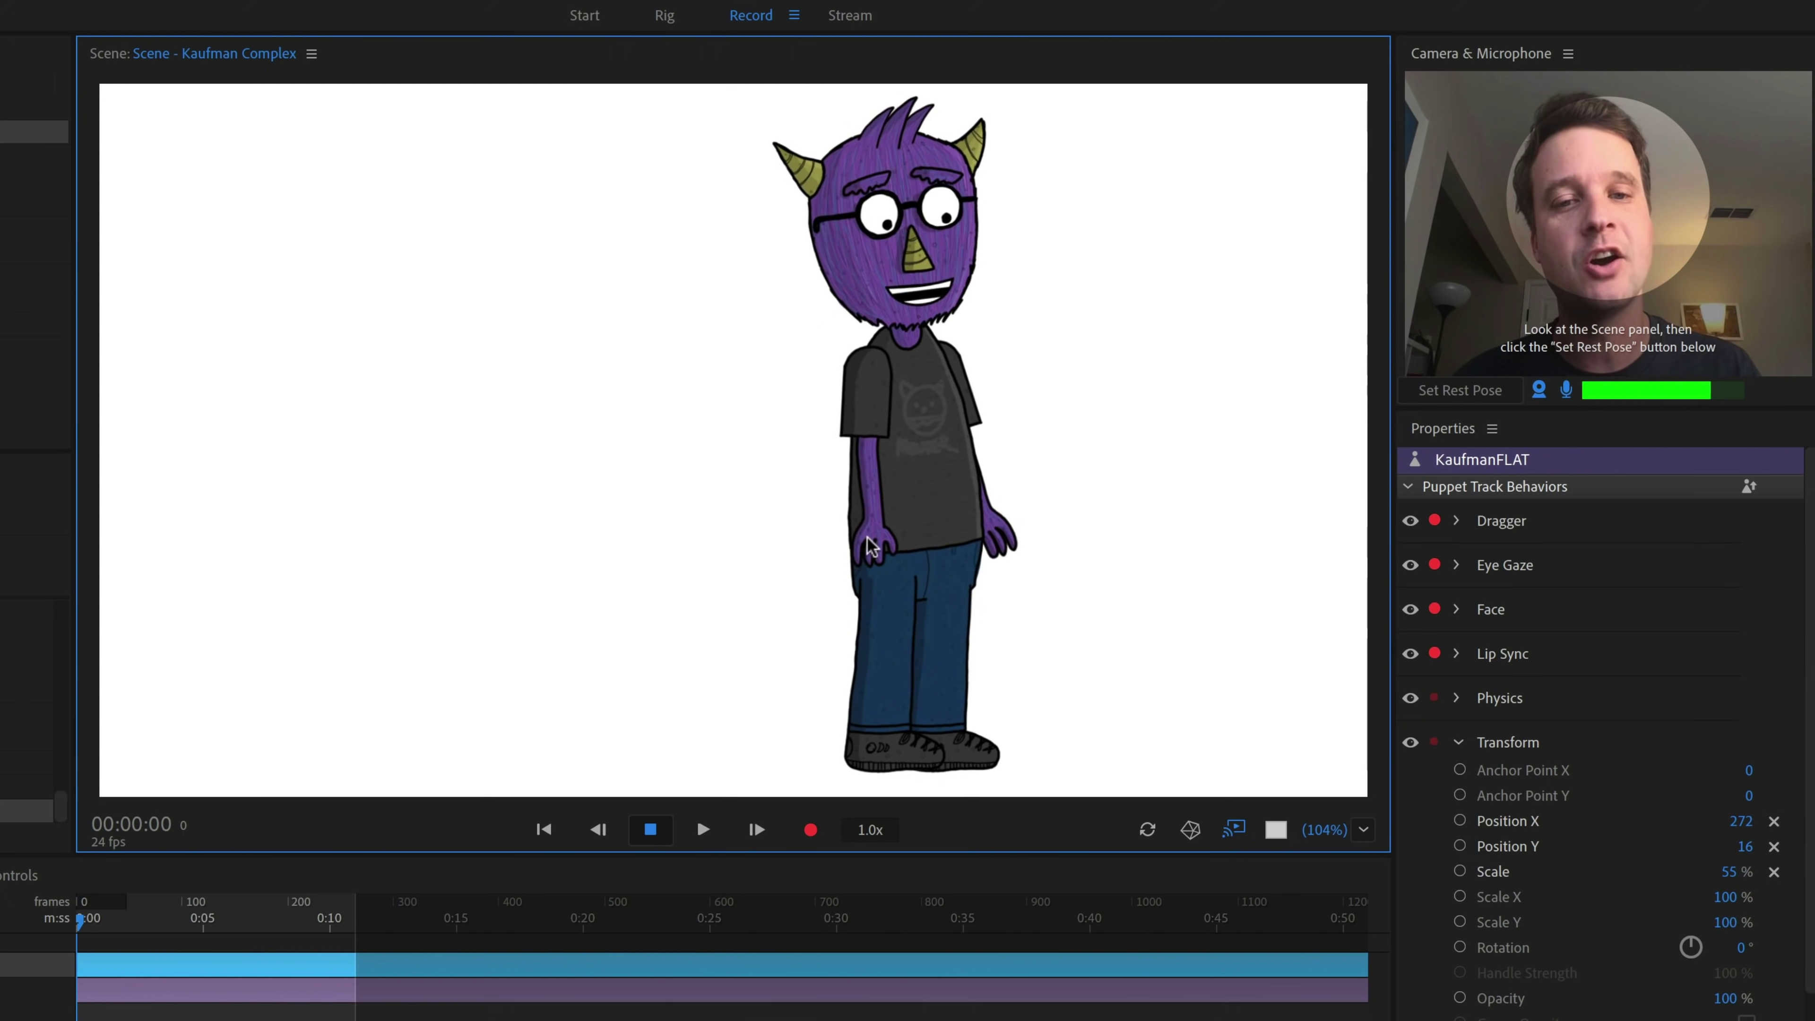
key(Right)
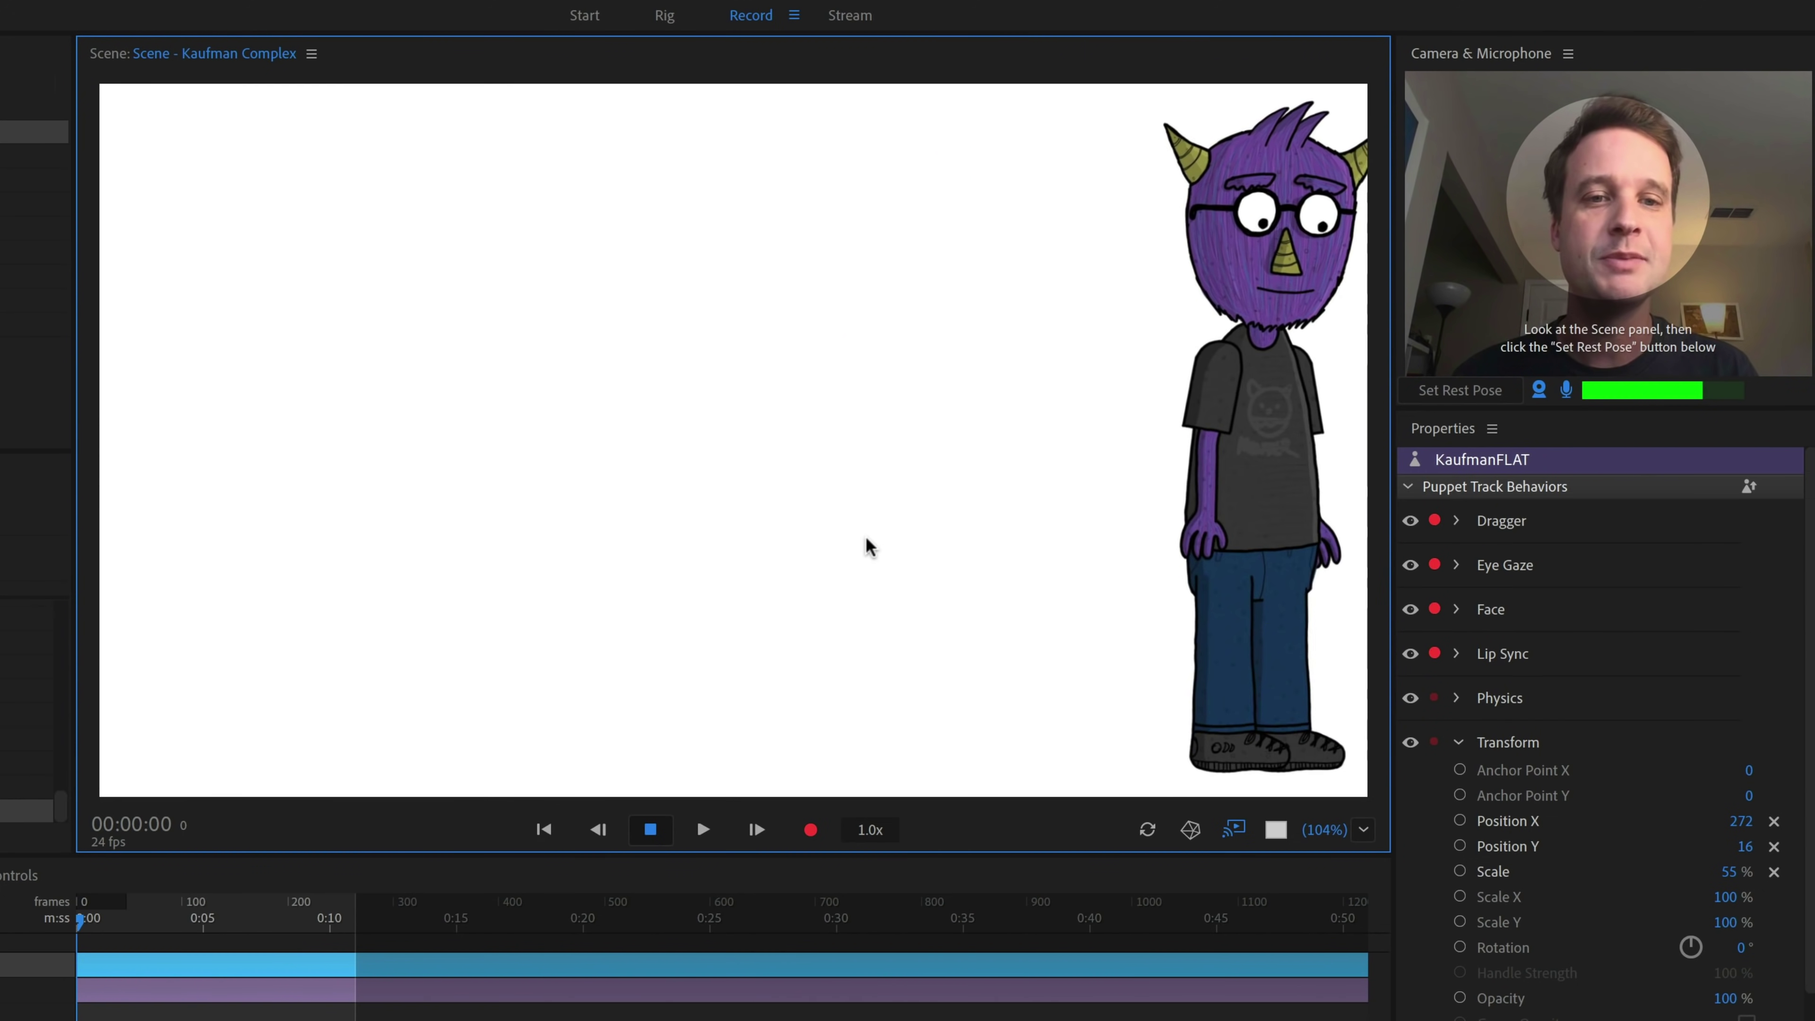
key(Left)
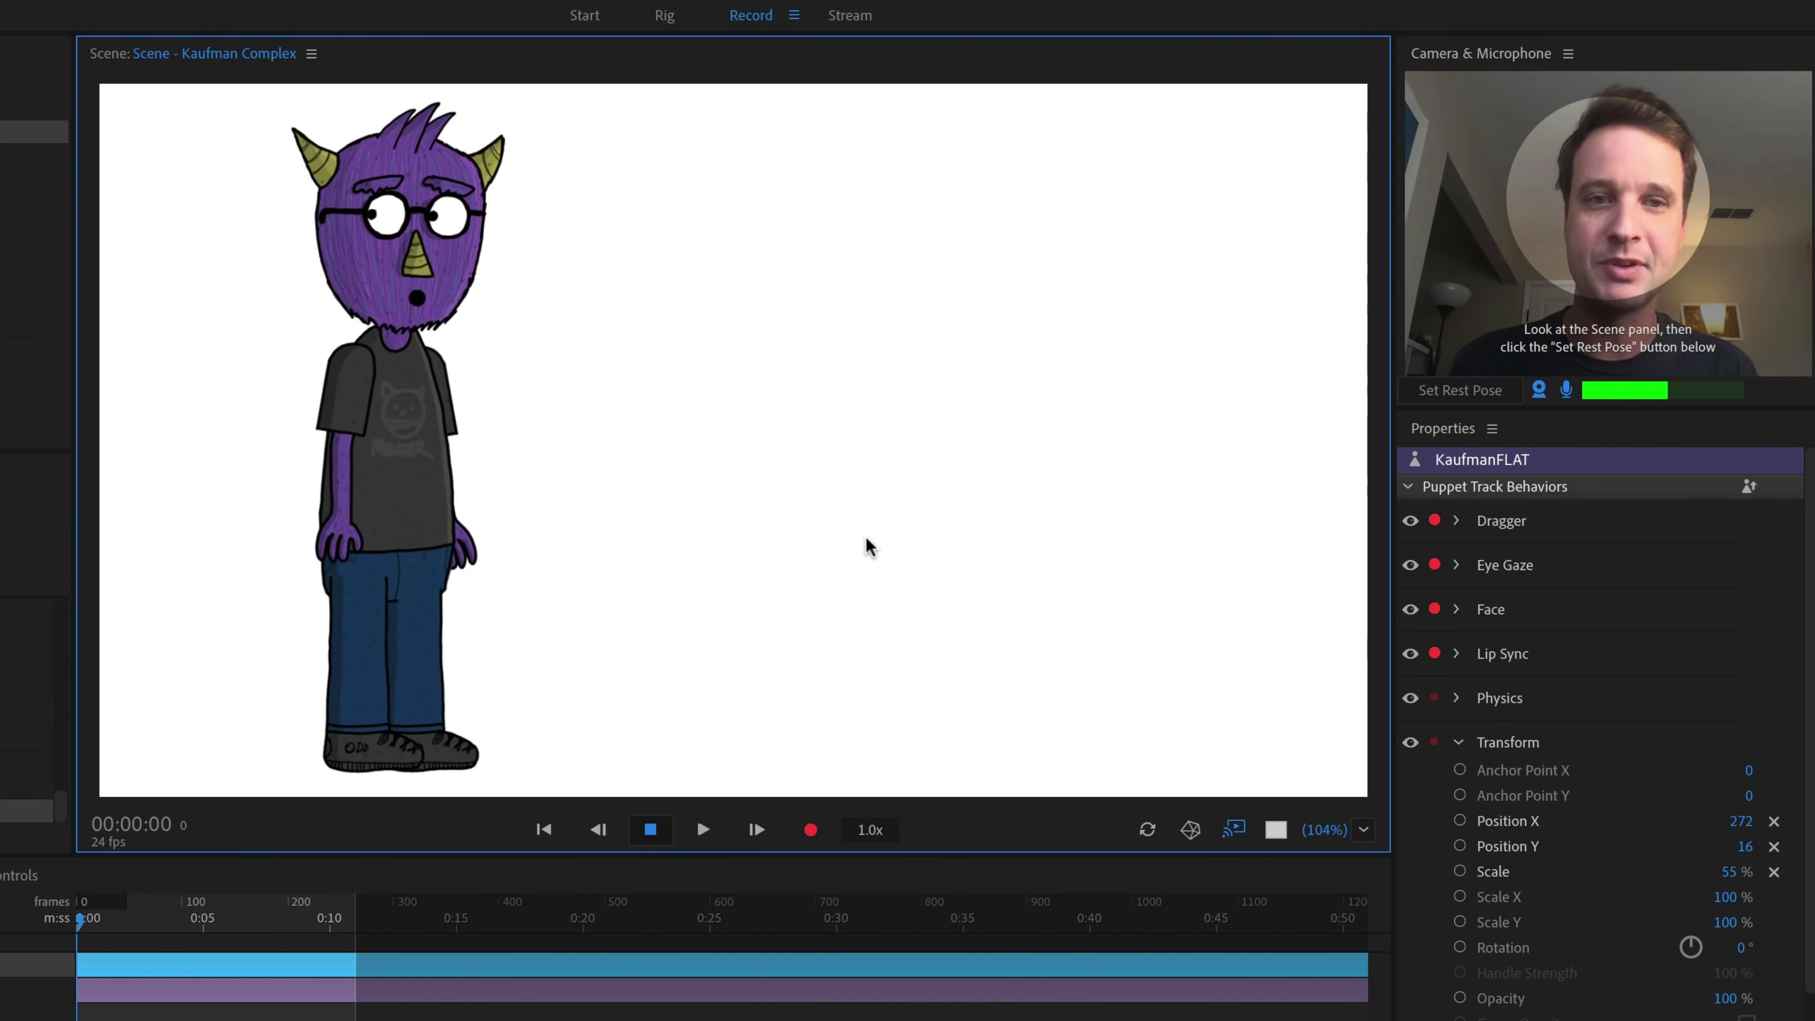
click(1460, 389)
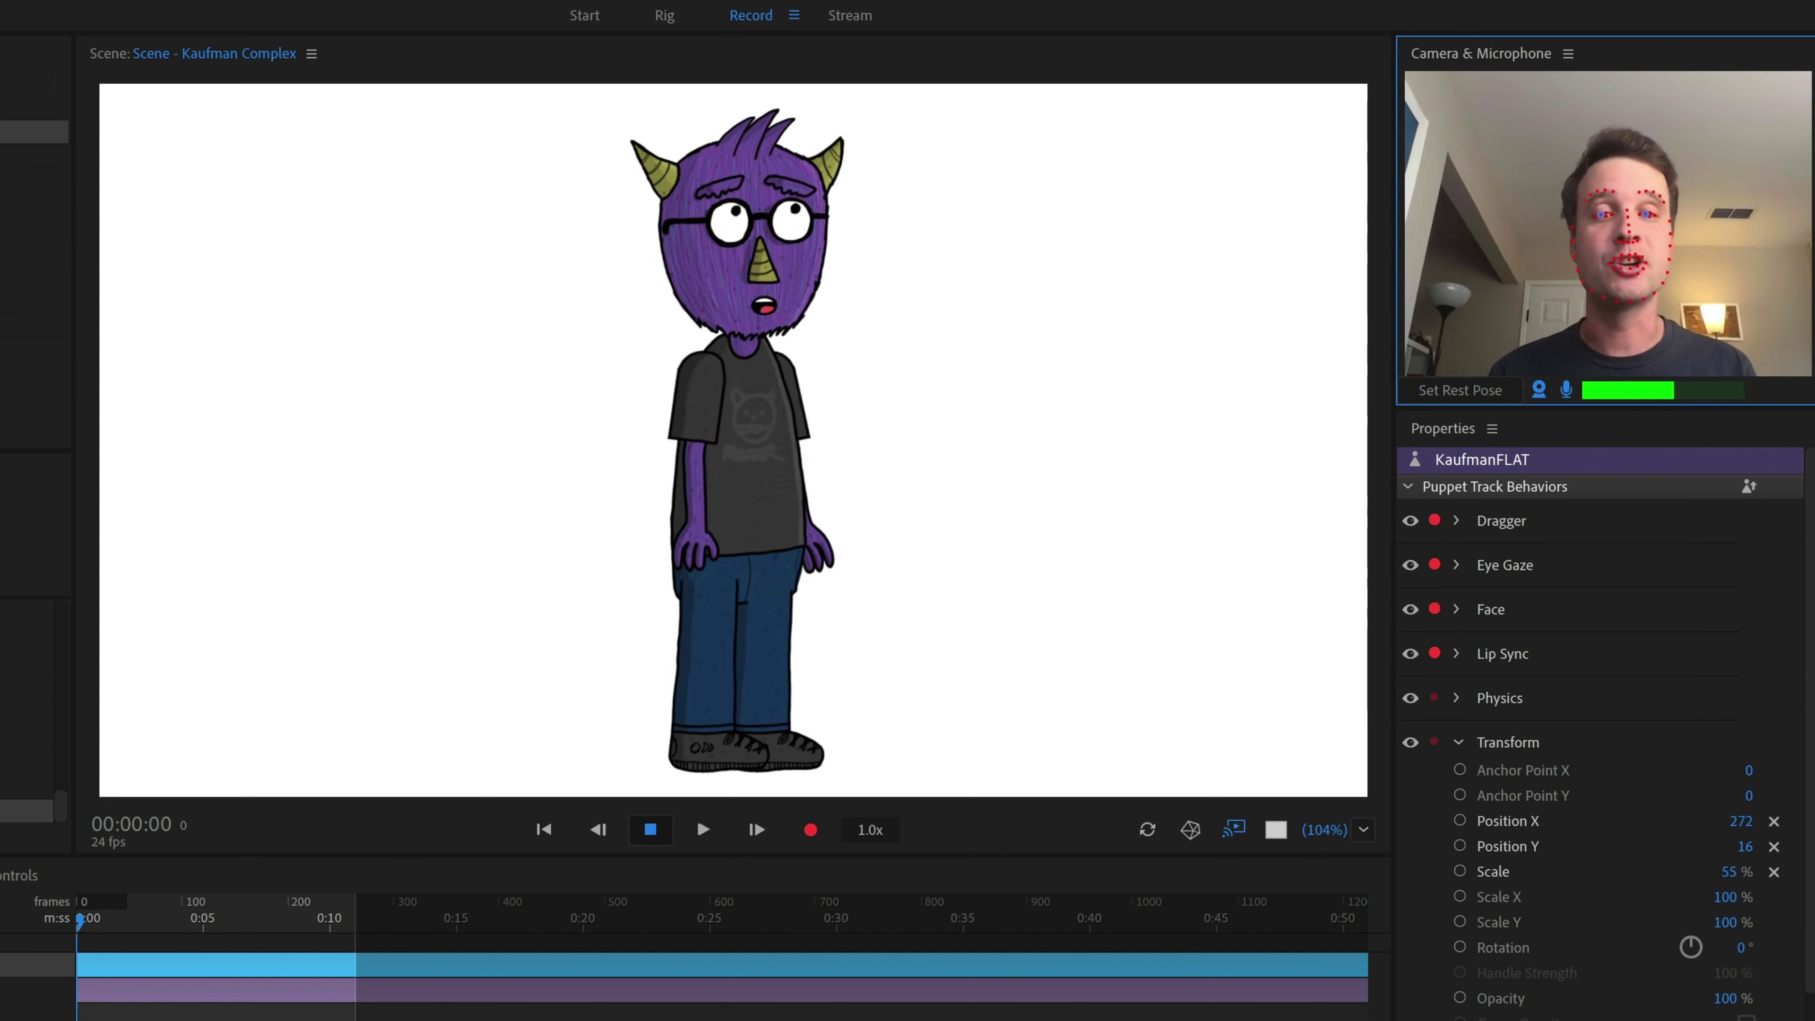